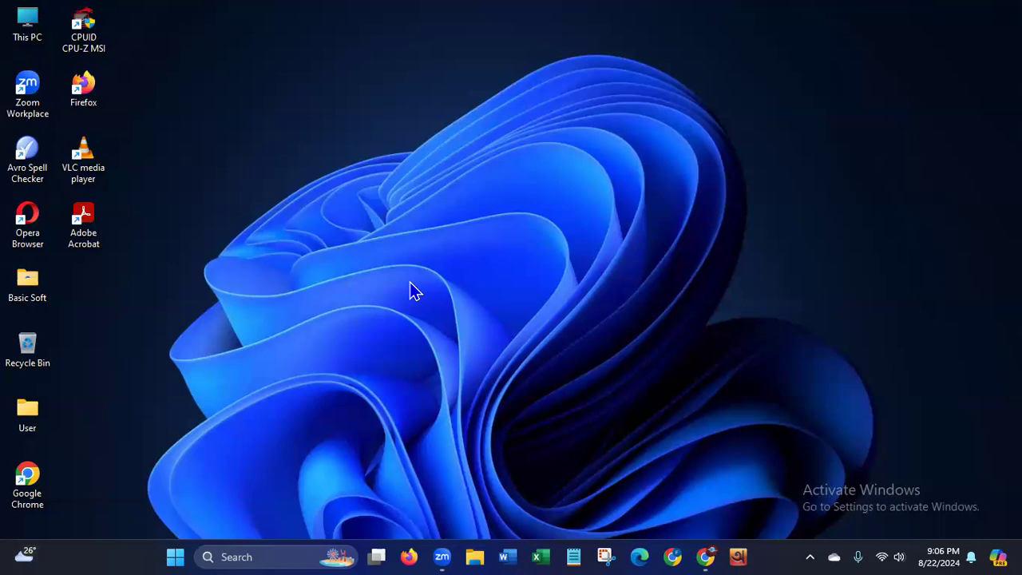
- Open Google Chrome with the 2009 profile and go to a2zbookmarking.com
double_click(23, 481)
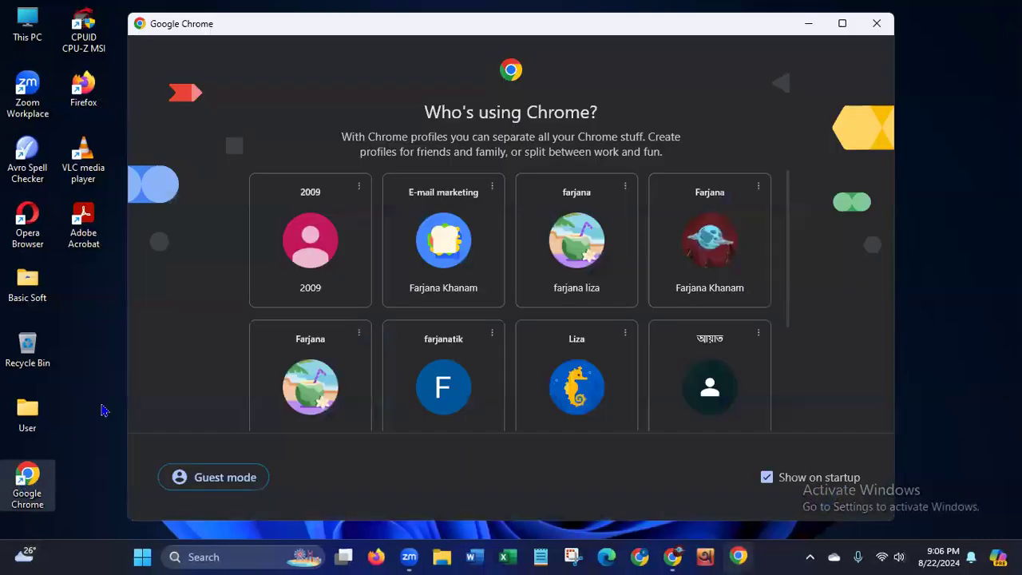
left_click(297, 274)
double_click(528, 244)
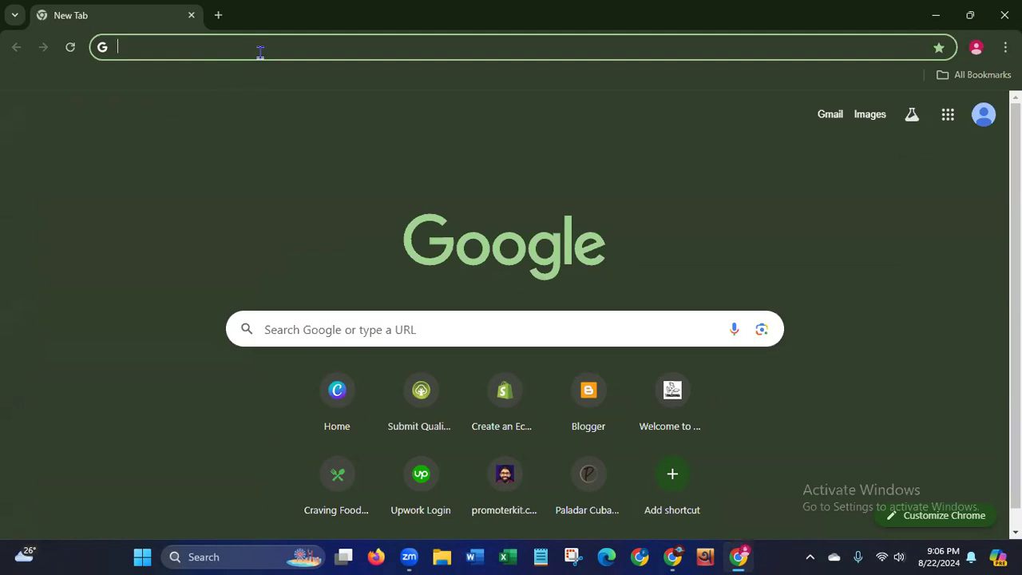
type("a2")
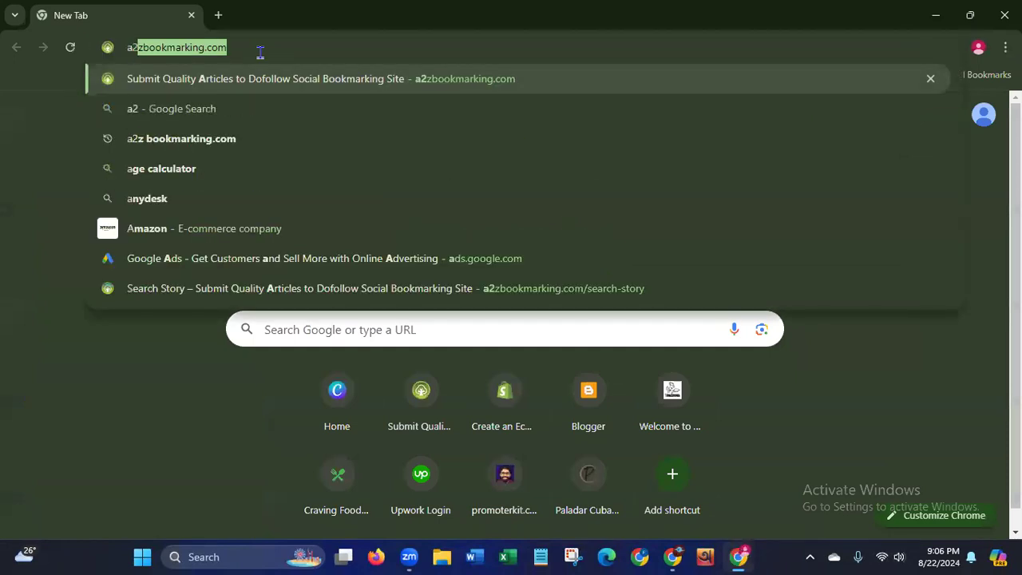
type("z")
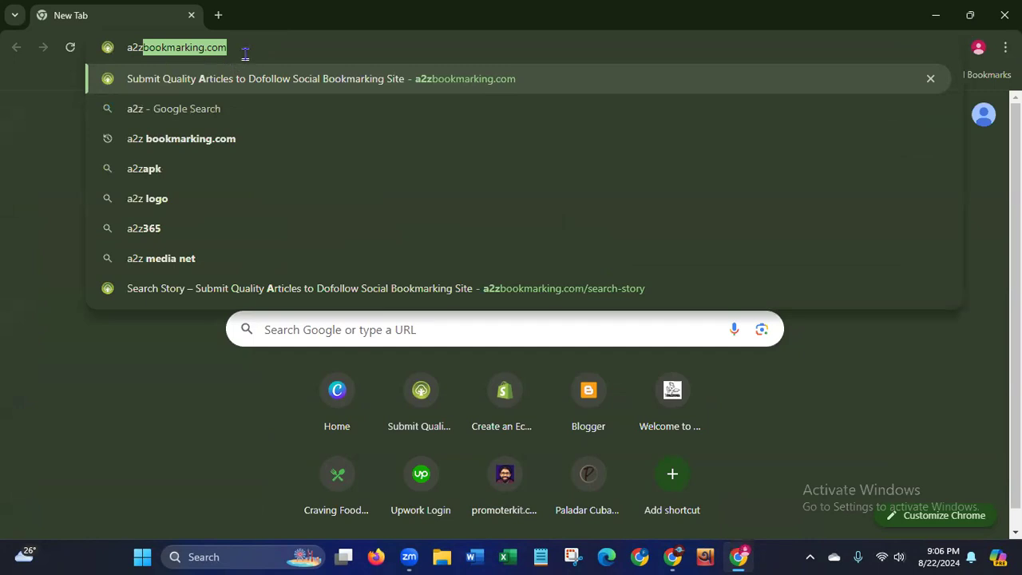
left_click(245, 53)
key("Return")
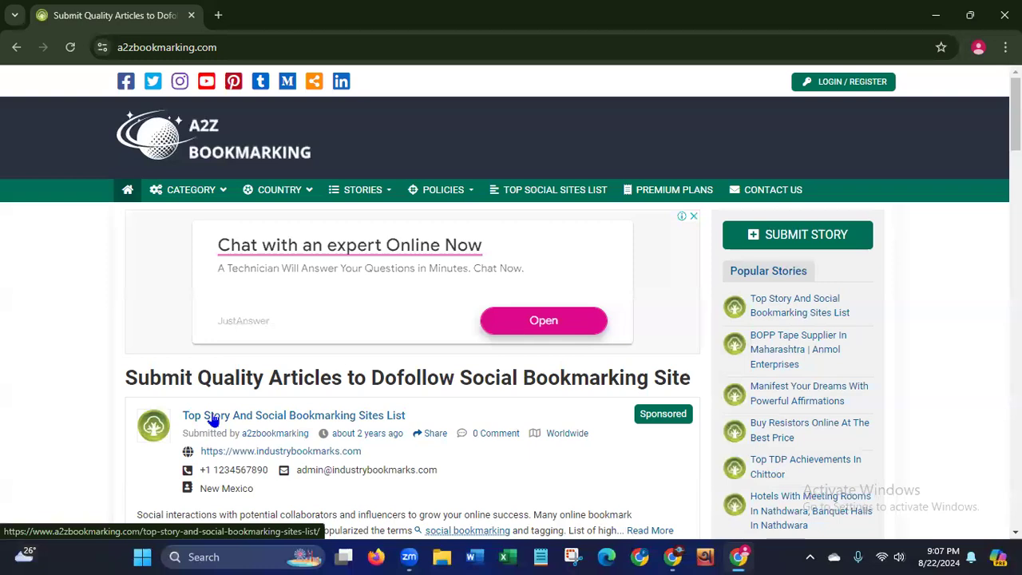
- Dismiss the banner ad on the home page and look over the site's navigation and story listings
left_click(855, 90)
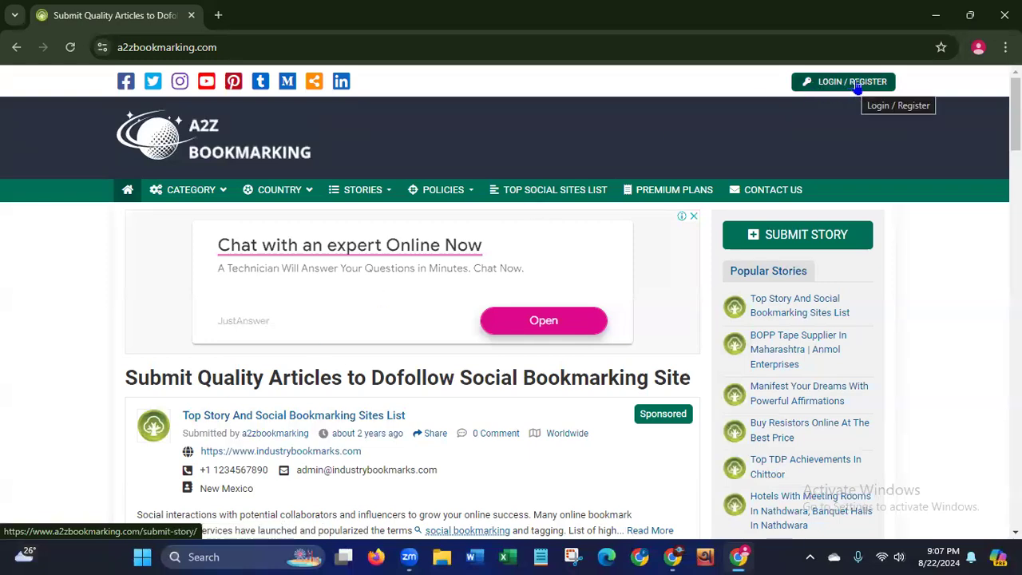
left_click(694, 217)
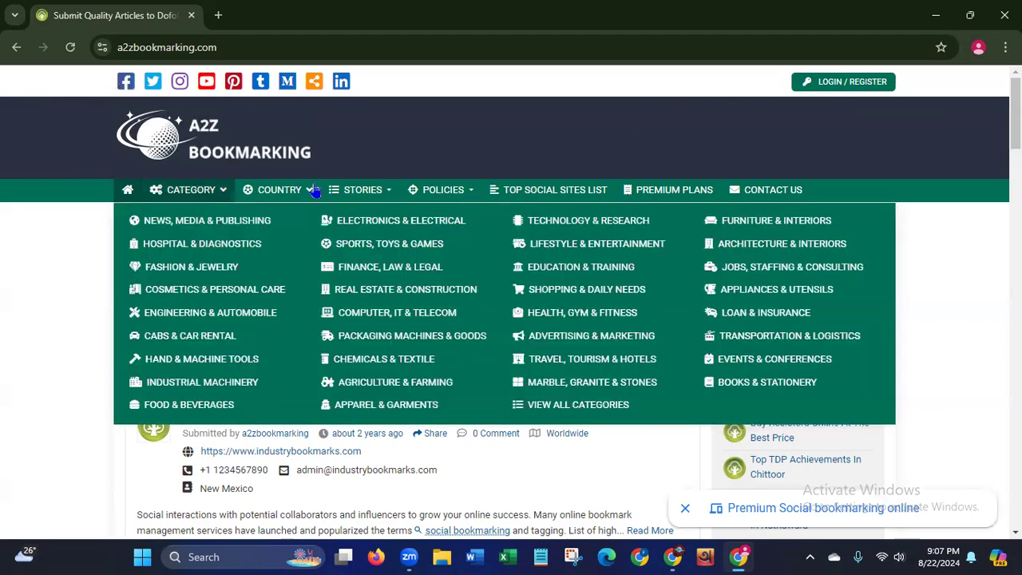
scroll(511, 320, "down", 4)
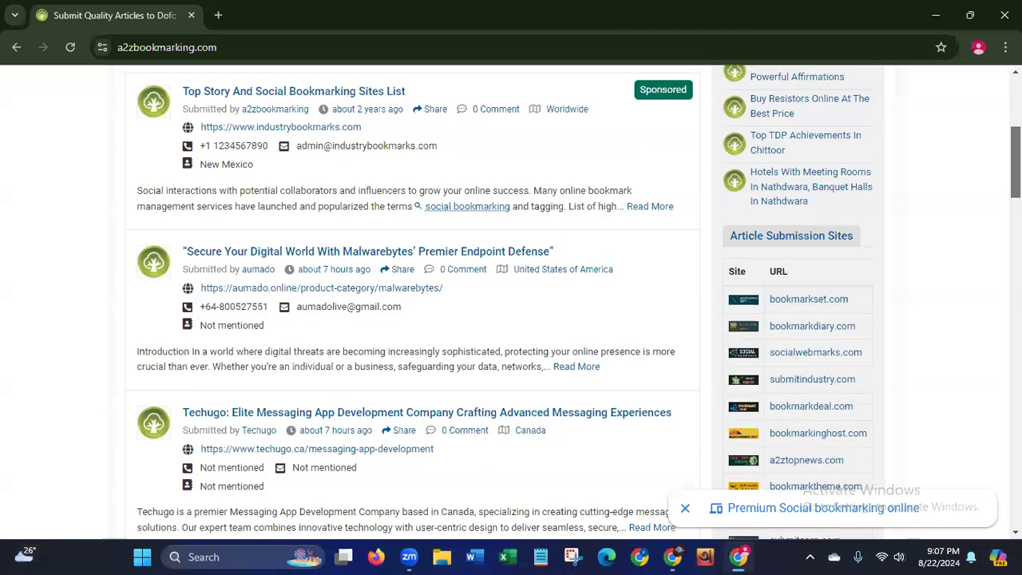
scroll(511, 319, "down", 1)
scroll(511, 319, "up", 5)
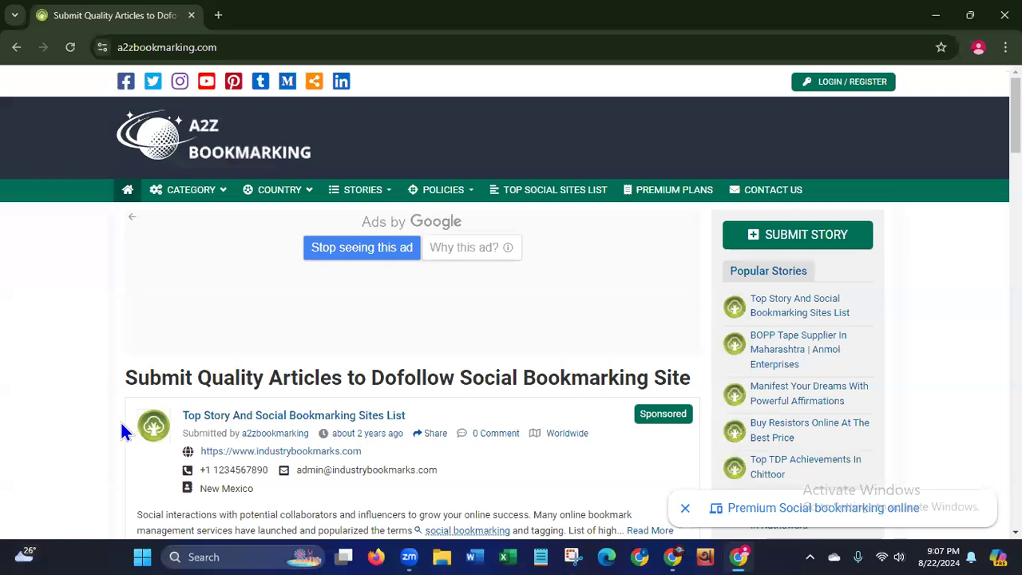
- Look through the site's category list and open the Food & Beverages category
mouse_move(192, 197)
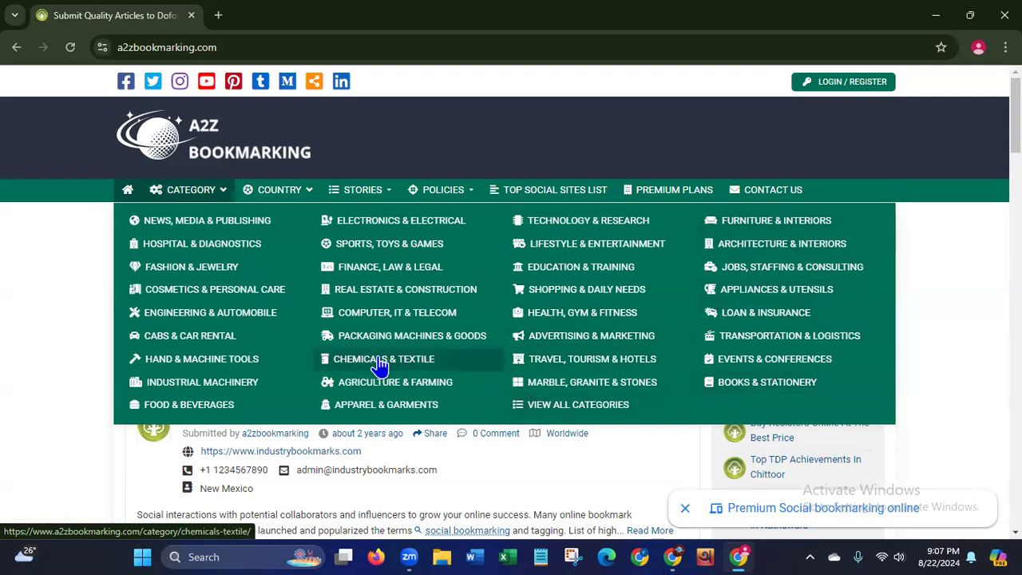
mouse_move(290, 197)
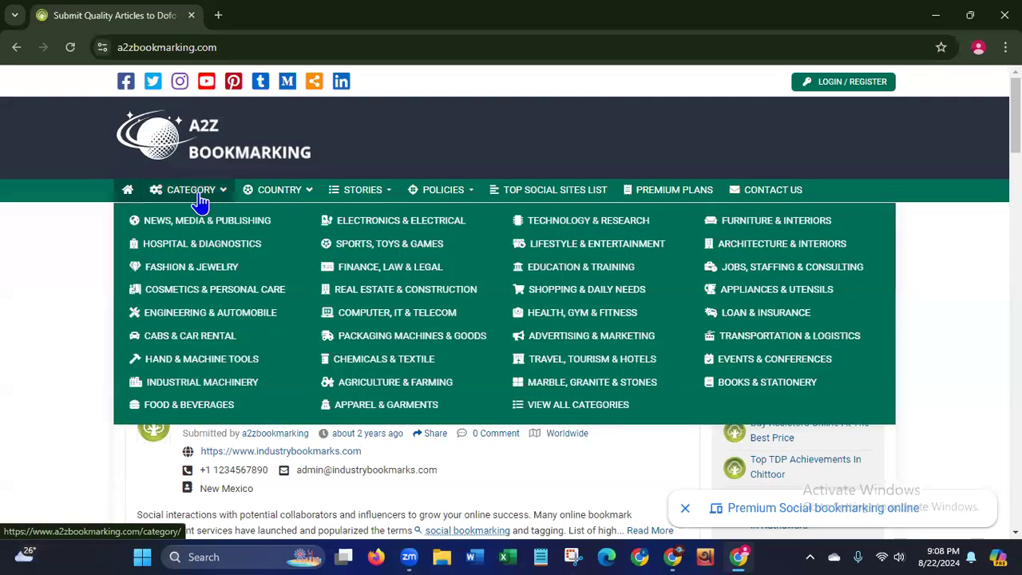
left_click(186, 408)
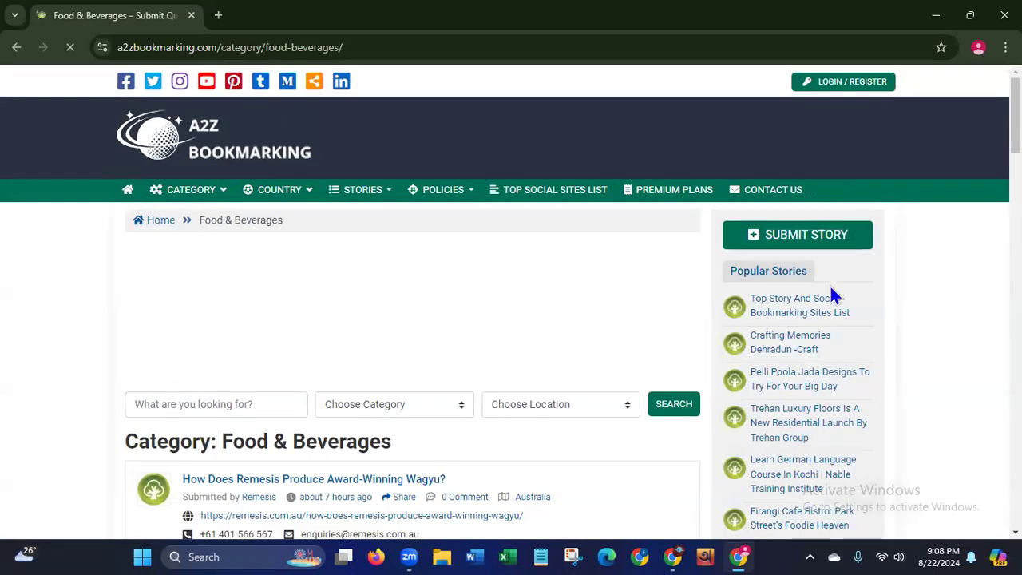
- Search the stories with category Food & Beverages and location United States of America
scroll(452, 138, "down", 4)
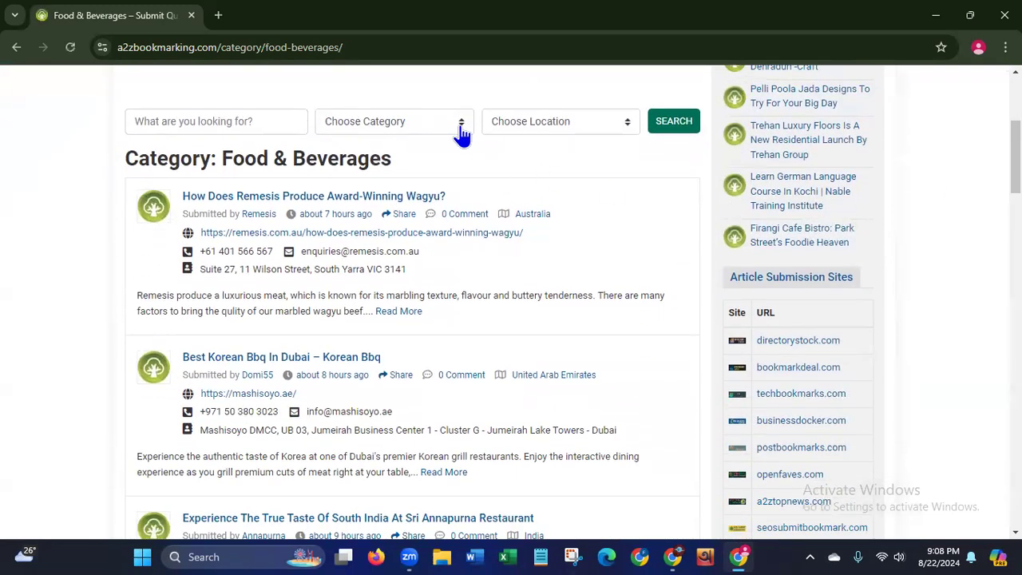
left_click(462, 129)
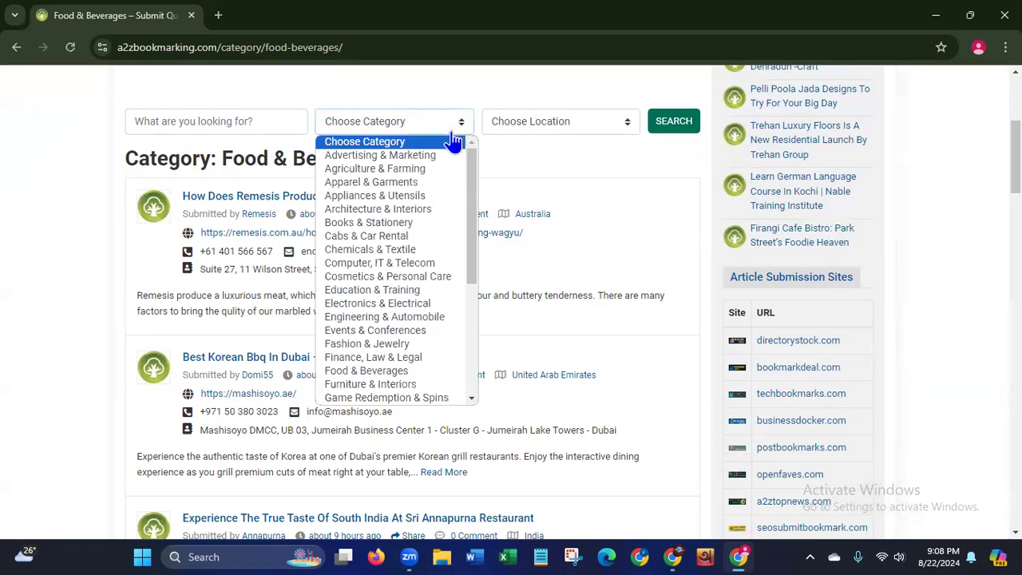
left_click(334, 372)
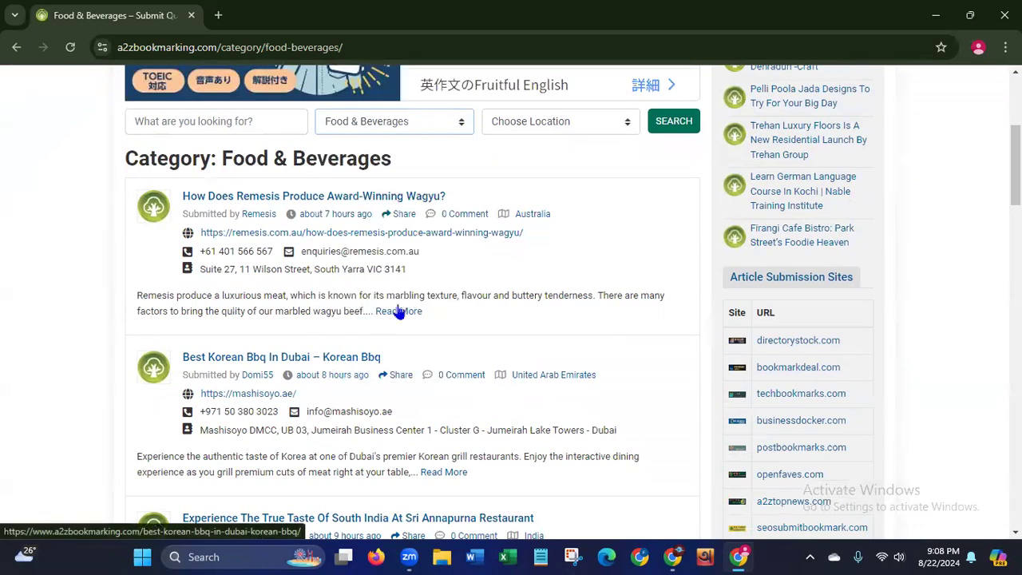
left_click(627, 128)
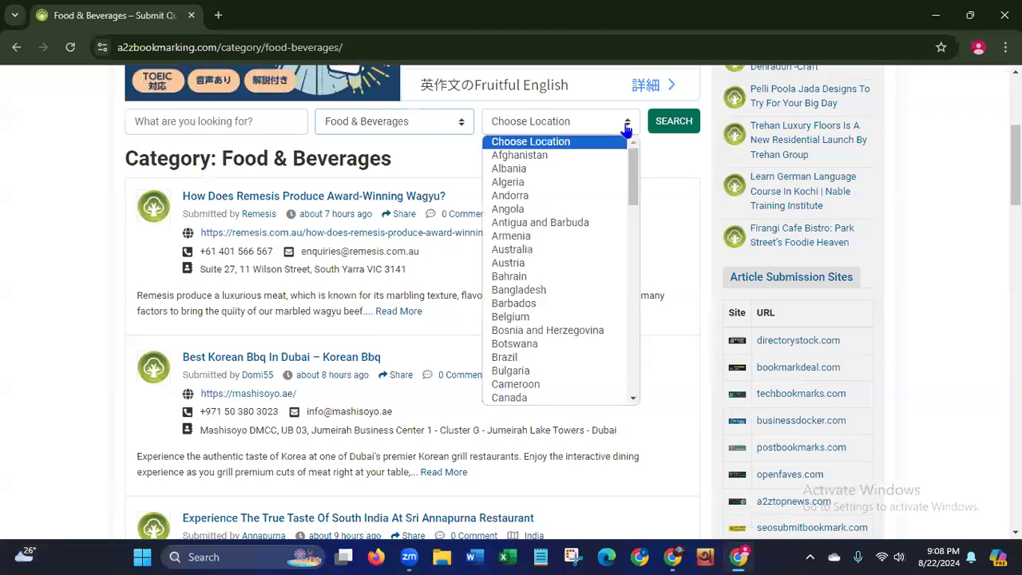
scroll(631, 172, "down", 1)
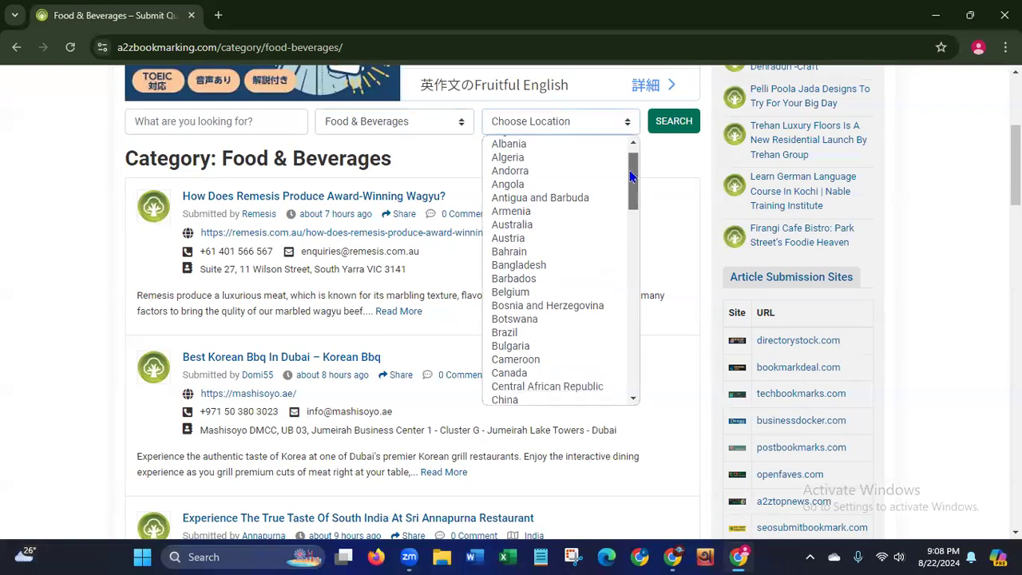
left_click_drag(631, 178, 605, 371)
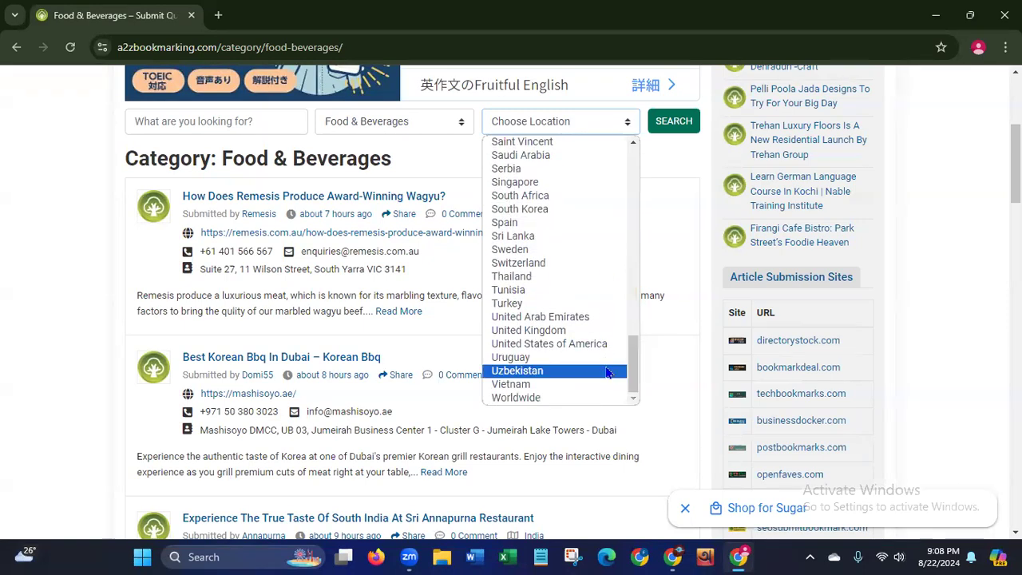
left_click(562, 345)
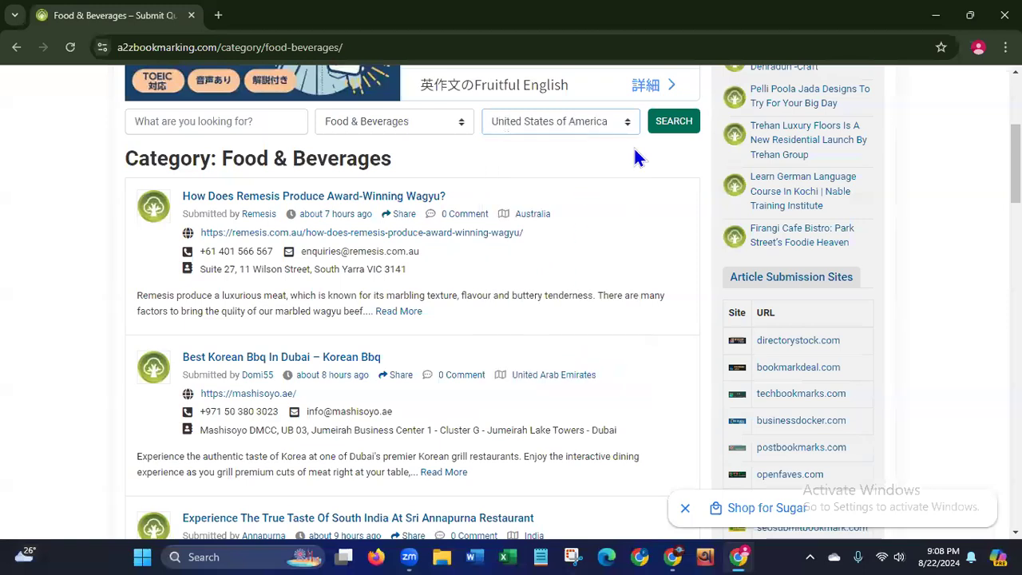
left_click(674, 132)
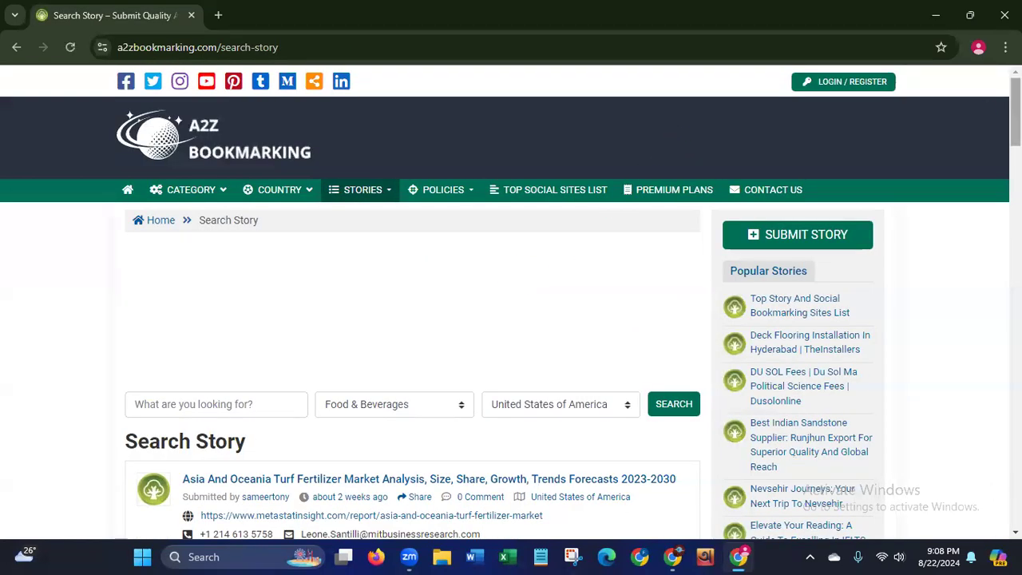
- Examine the search results for the businesses' websites, phone numbers, e-mails and addresses
scroll(512, 302, "down", 2)
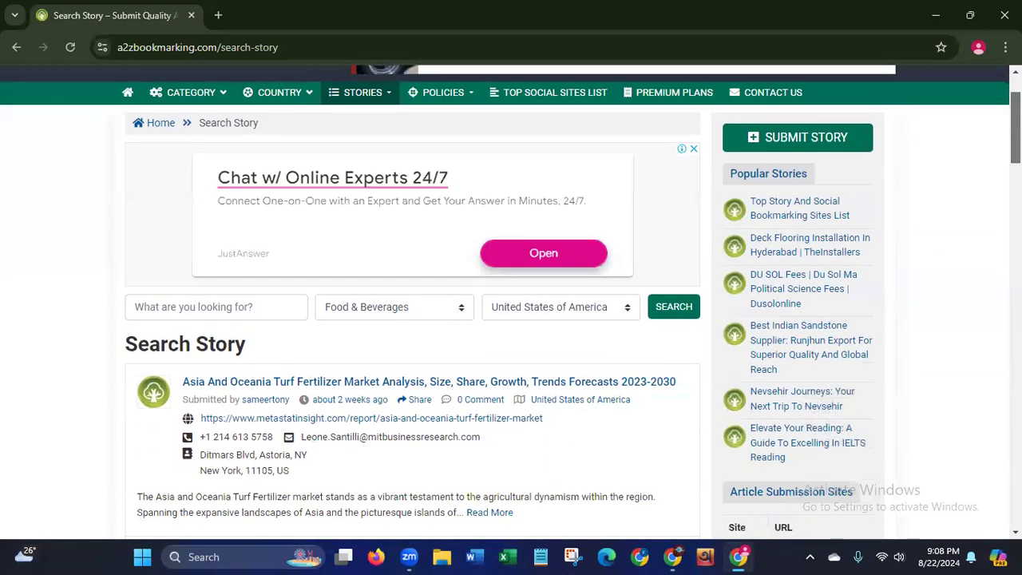
scroll(511, 302, "down", 2)
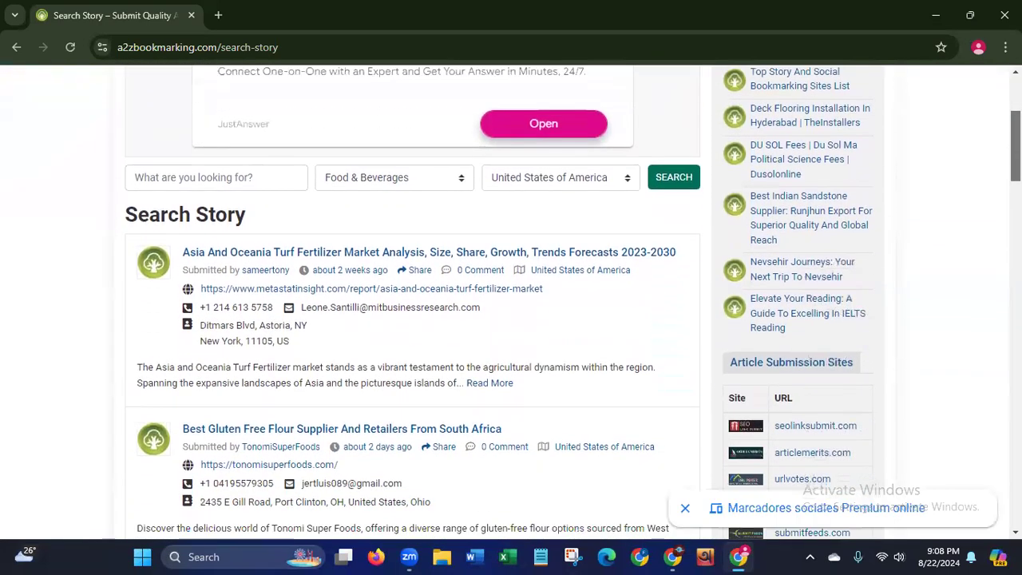
scroll(511, 302, "down", 1)
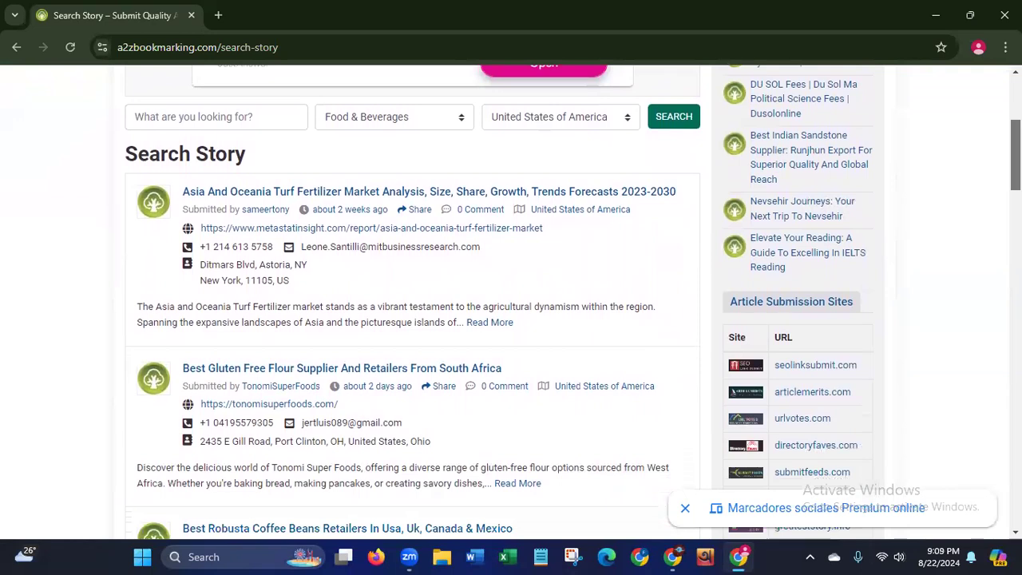
scroll(511, 302, "down", 2)
scroll(511, 302, "down", 1)
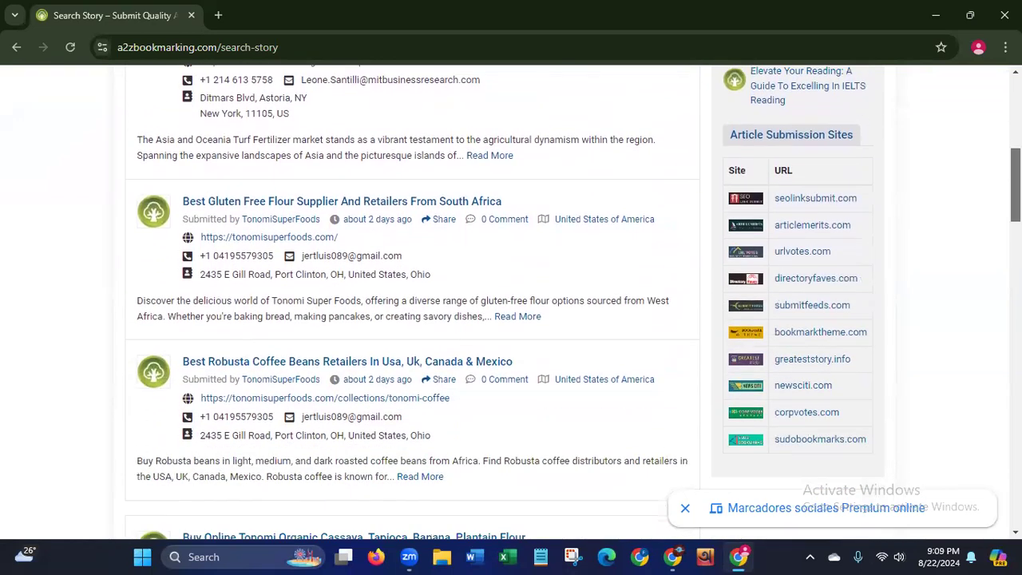
scroll(511, 302, "down", 1)
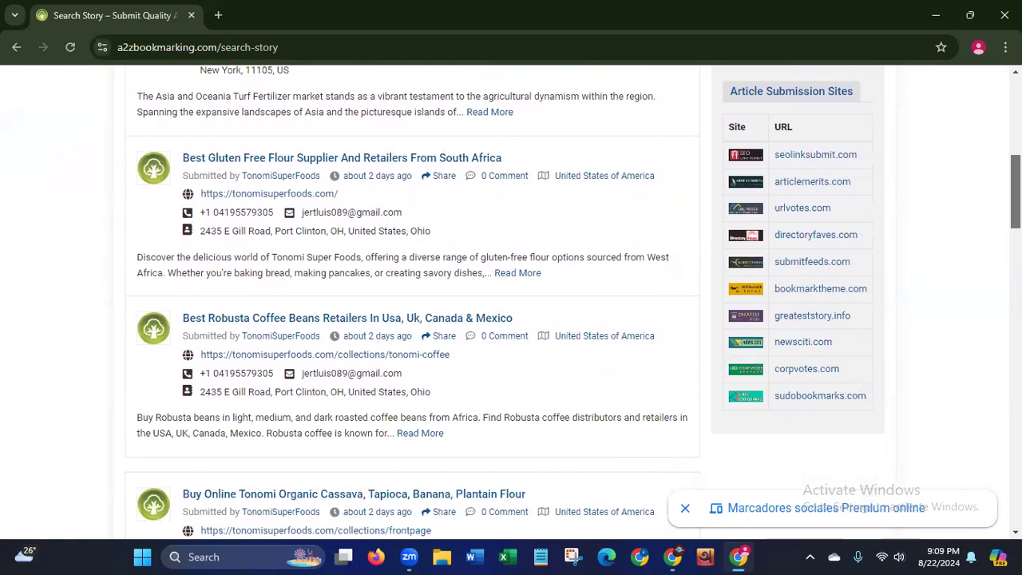
scroll(984, 273, "down", 4)
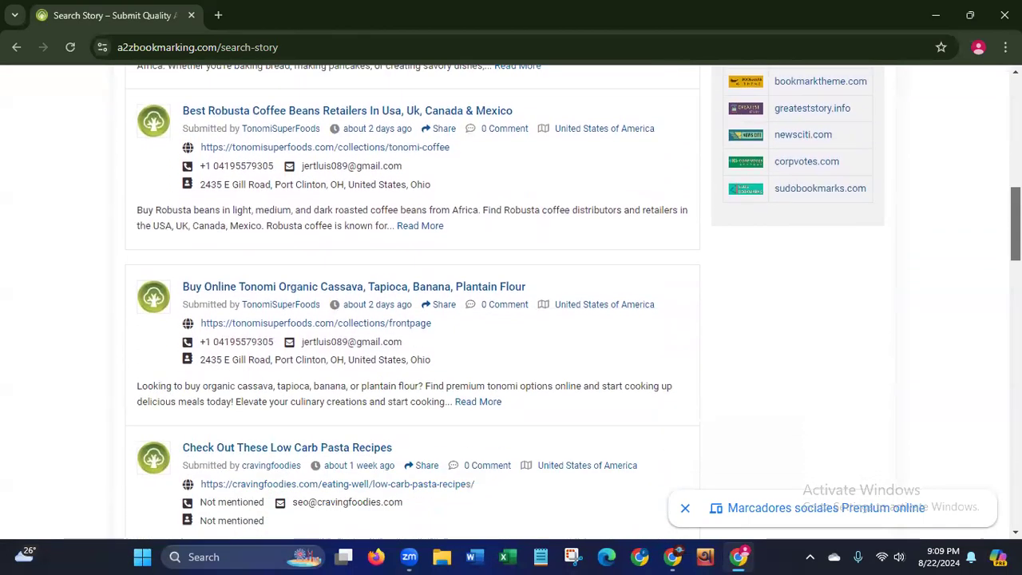
scroll(983, 279, "down", 2)
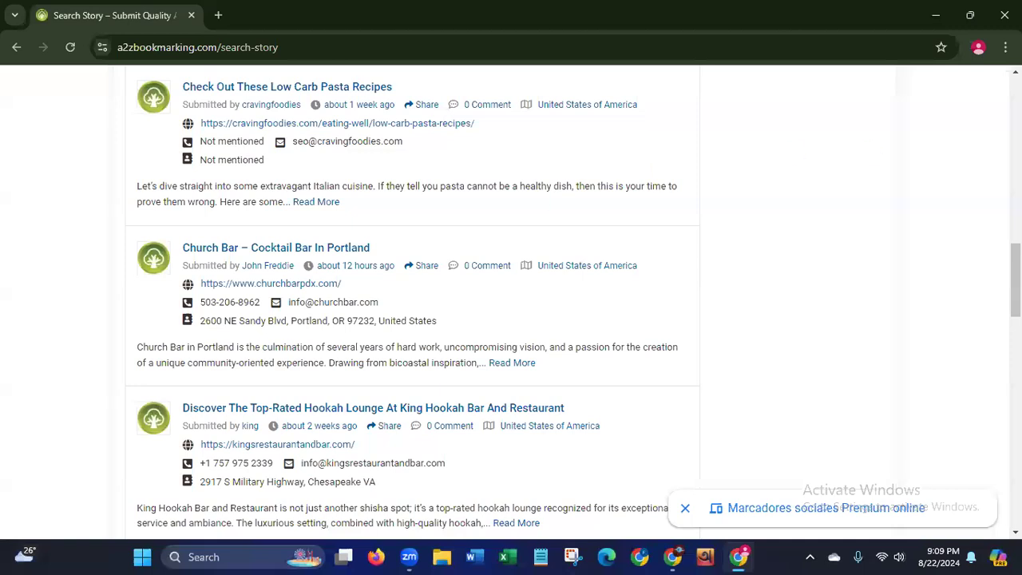
scroll(511, 304, "down", 6)
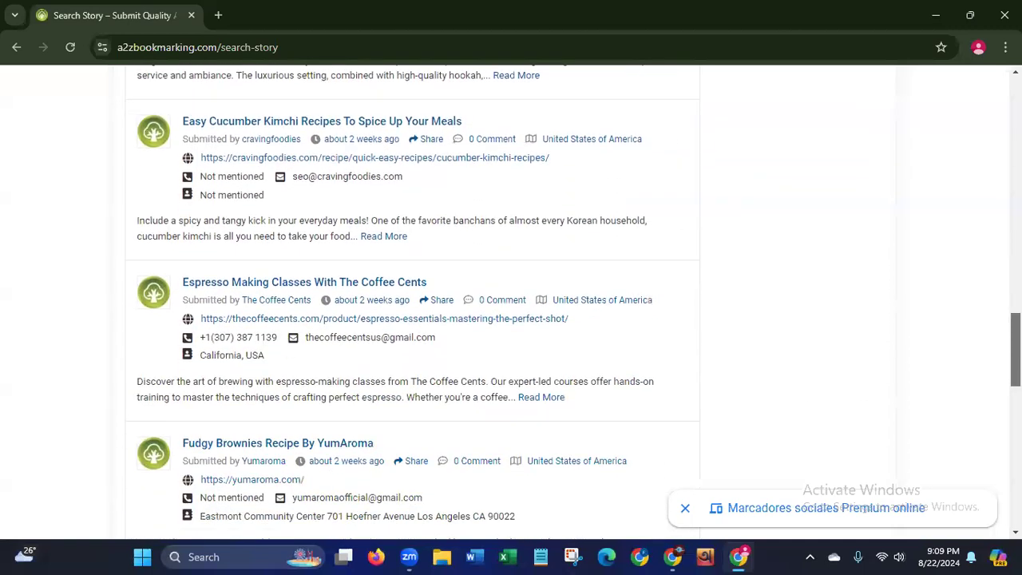
scroll(981, 376, "down", 4)
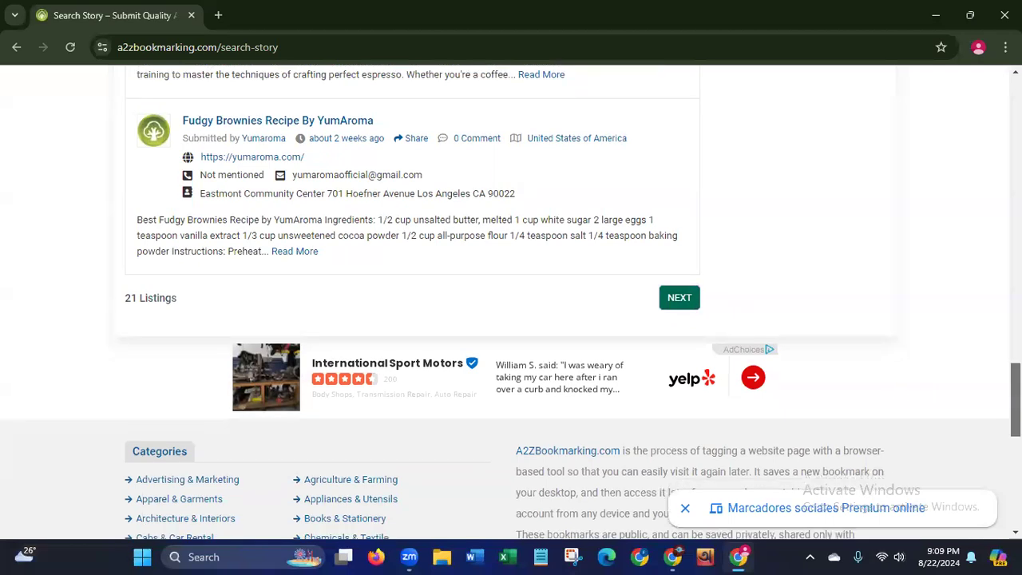
scroll(511, 303, "up", 6)
scroll(511, 303, "up", 15)
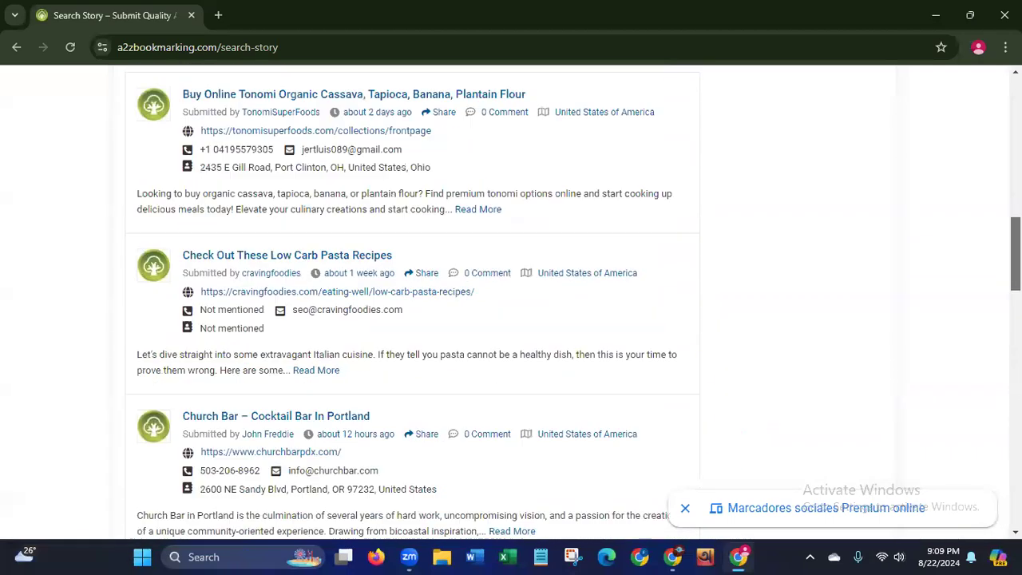
scroll(511, 304, "down", 1)
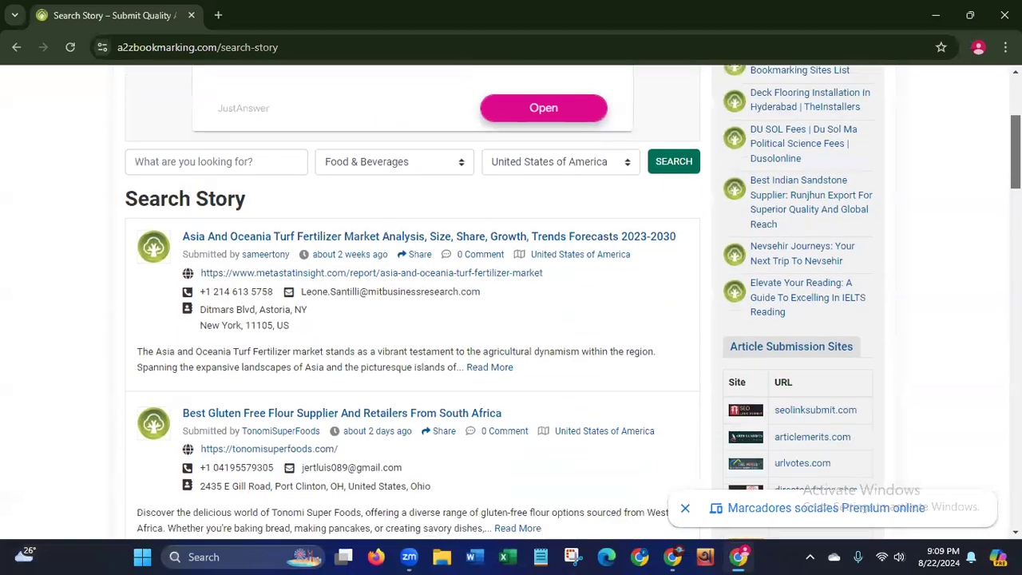
- Open Google Sheets from the Google apps in a new browser tab
left_click(219, 16)
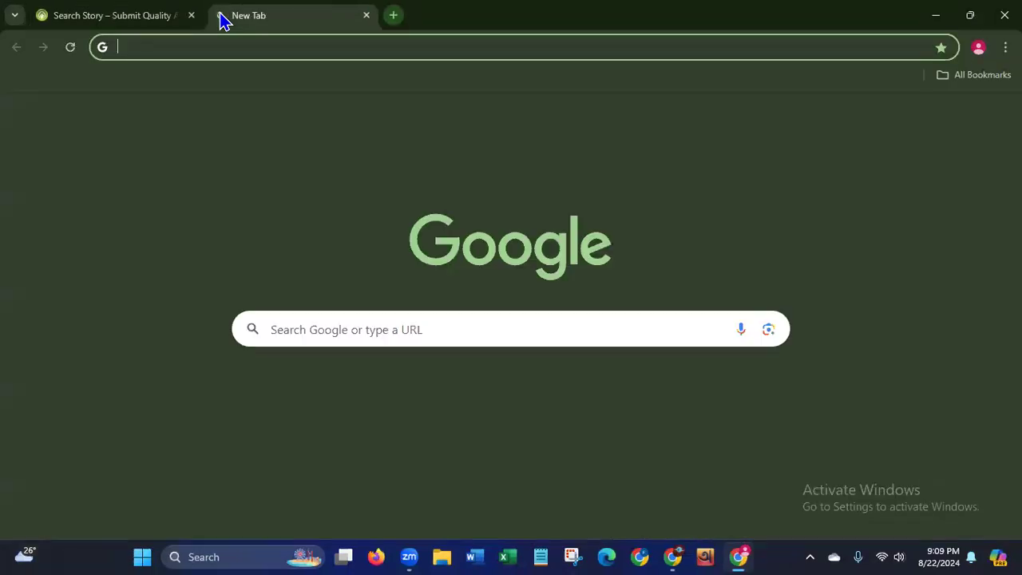
left_click(949, 118)
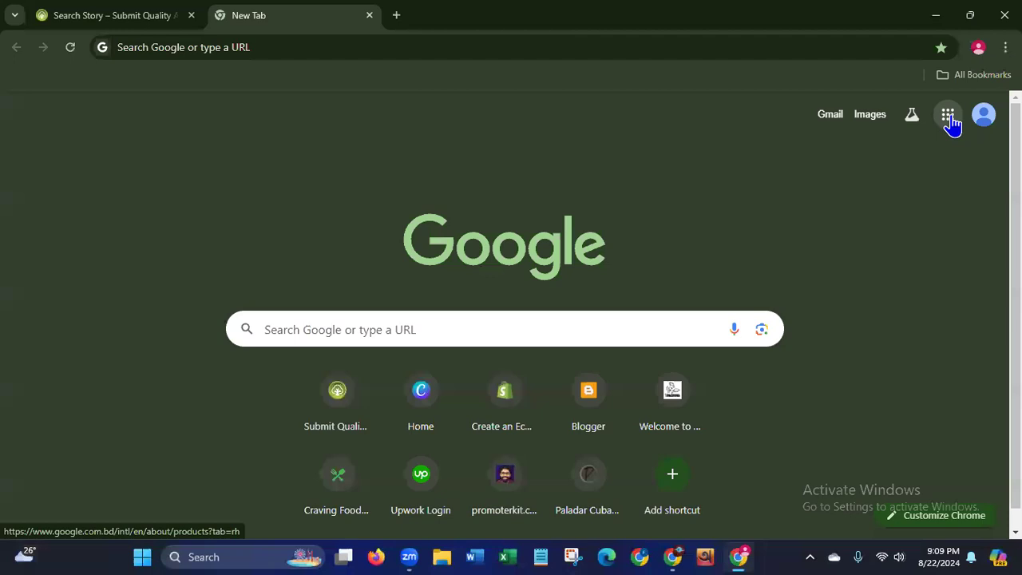
left_click_drag(994, 195, 980, 291)
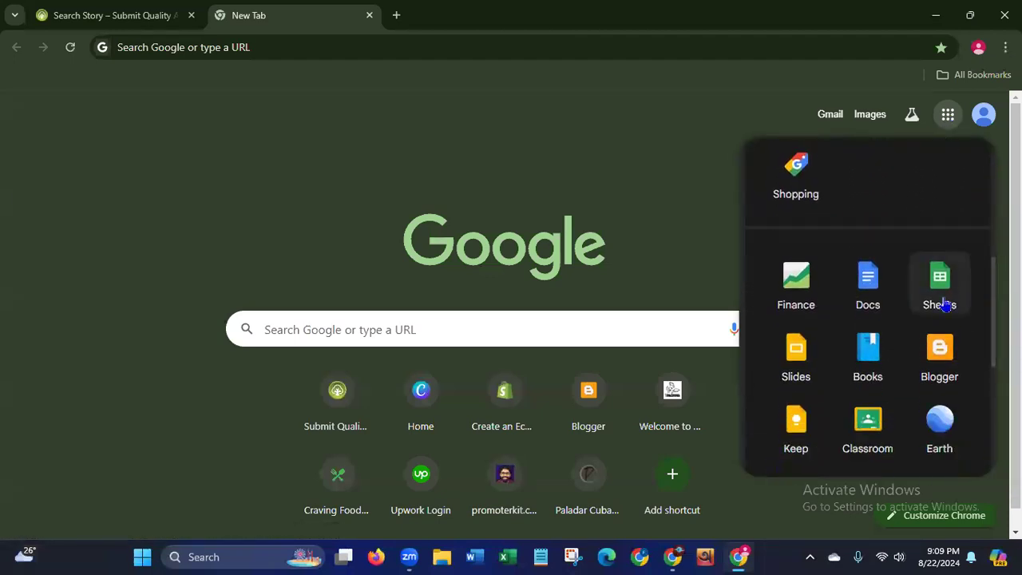
left_click(942, 302)
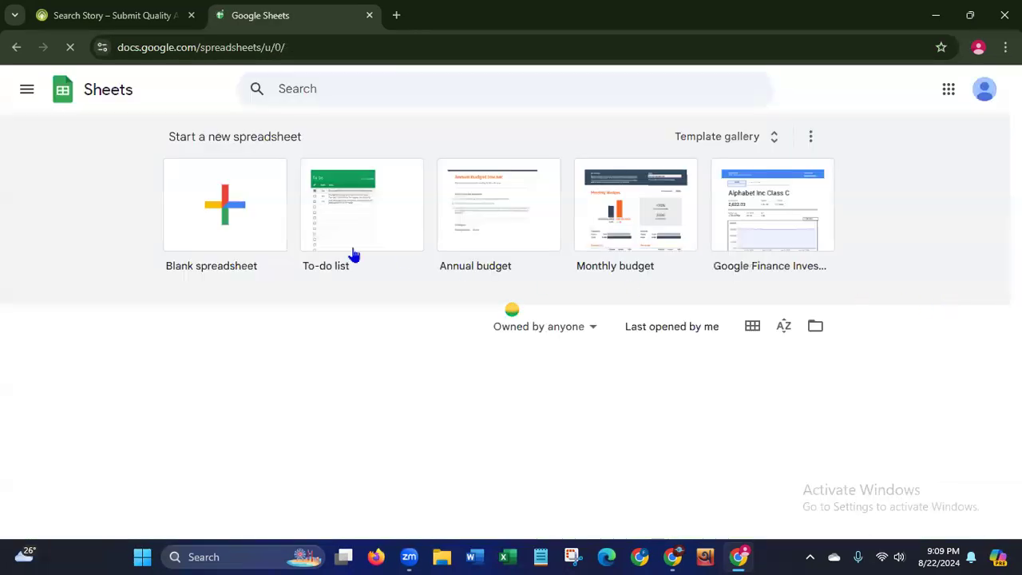
- Create a blank spreadsheet and name it "Food & Beverage"
left_click(248, 228)
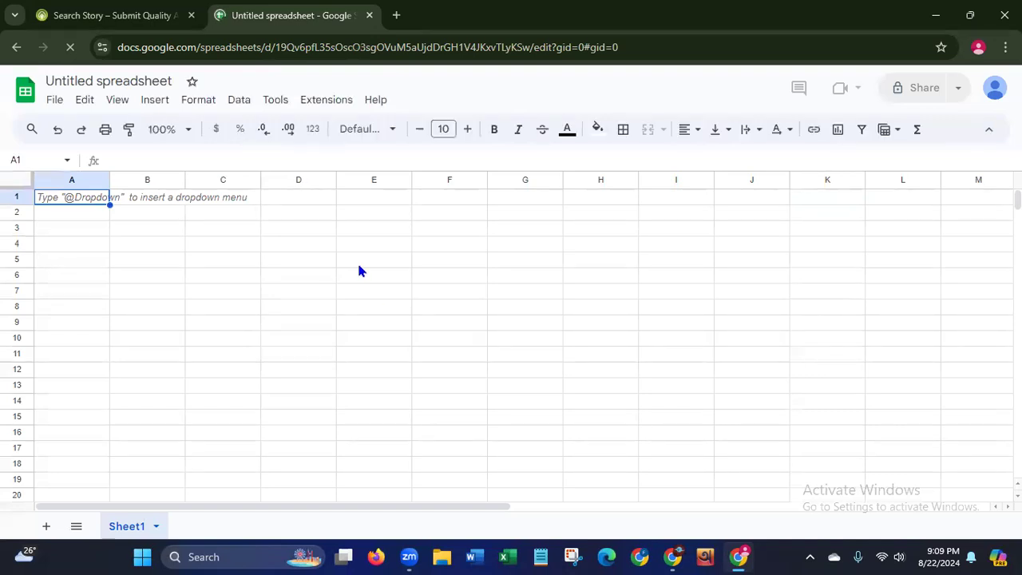
left_click(166, 83)
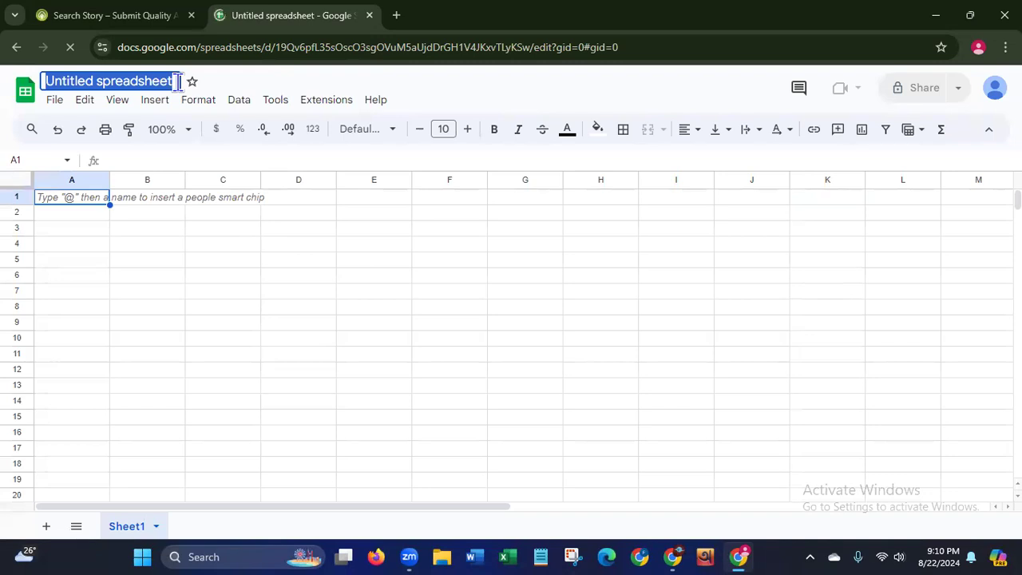
key("BackSpace")
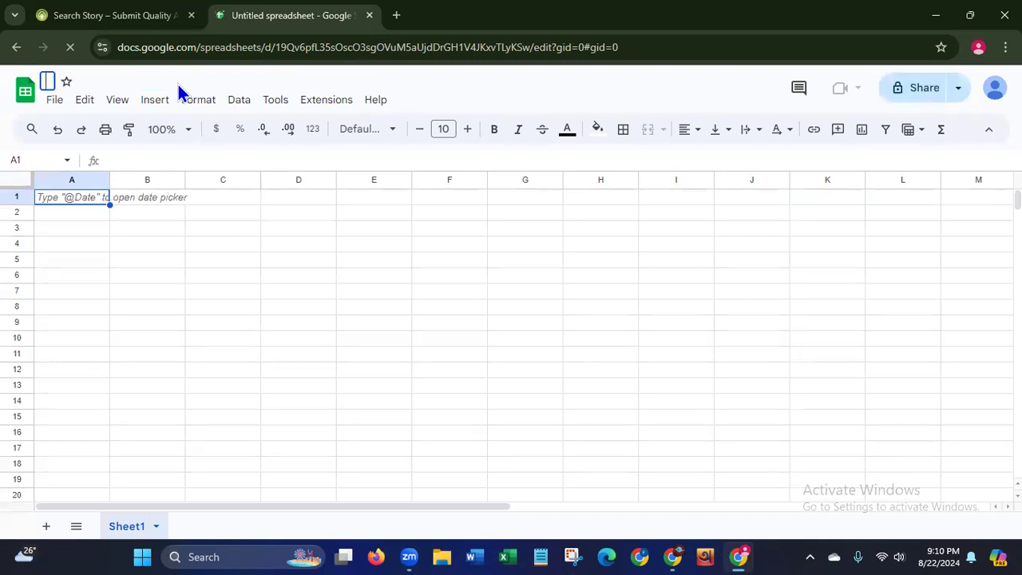
type("Food")
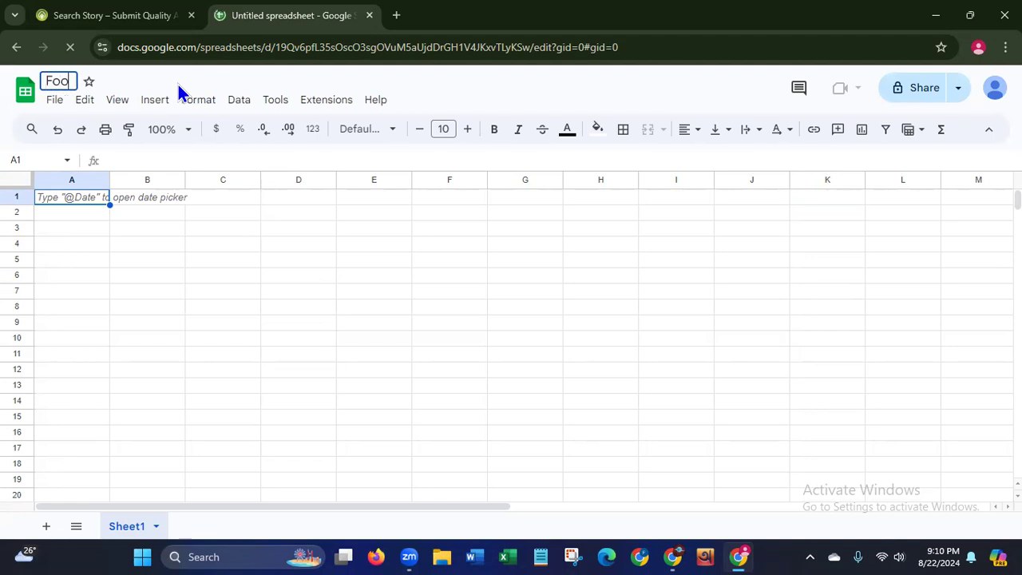
key("Return")
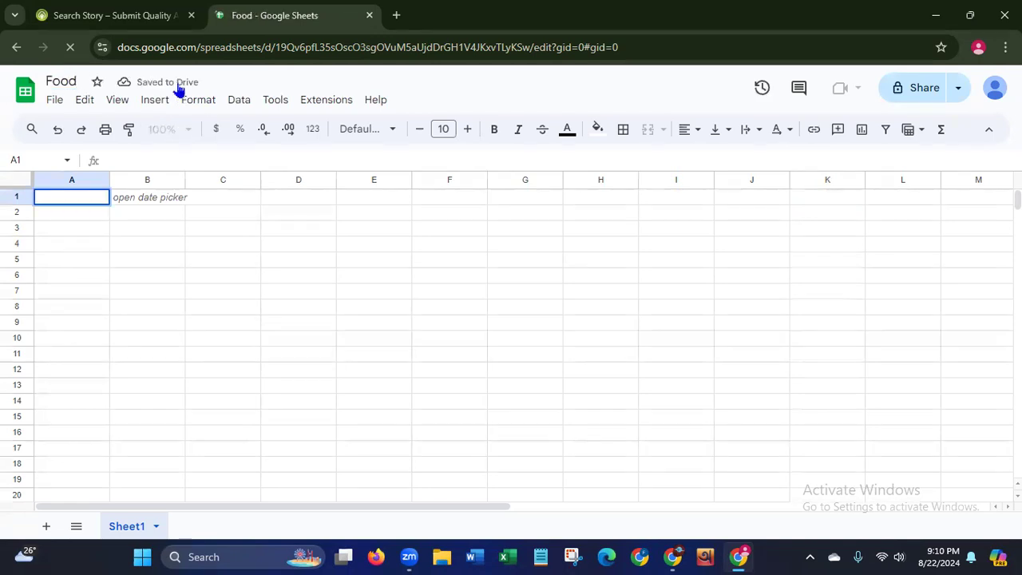
left_click(88, 83)
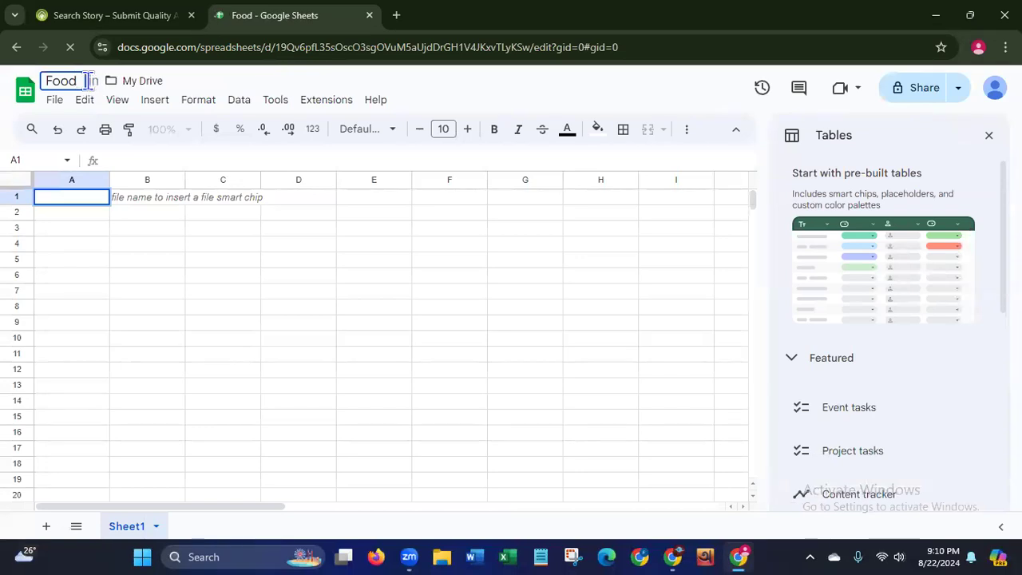
type("& ")
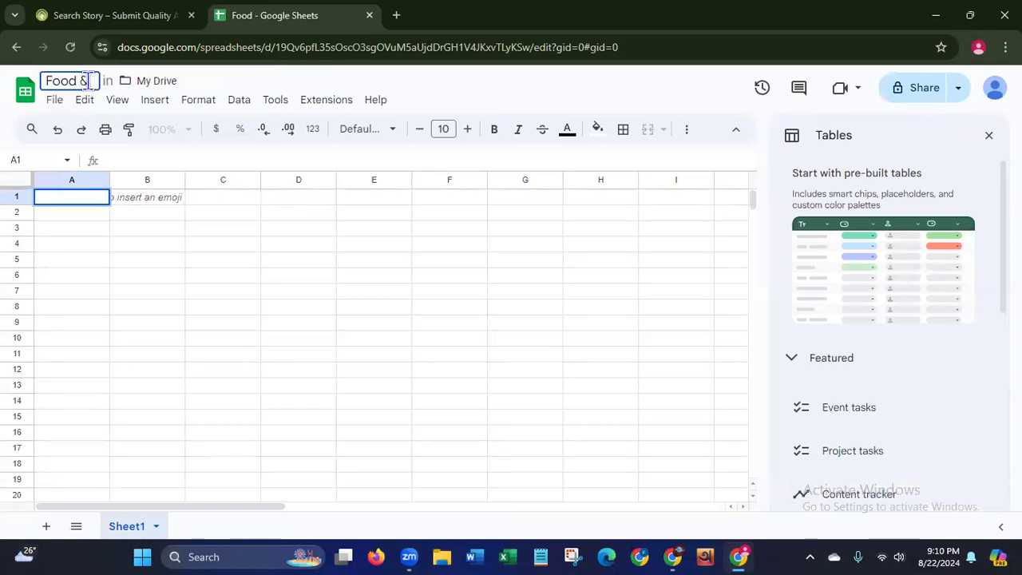
type("Be")
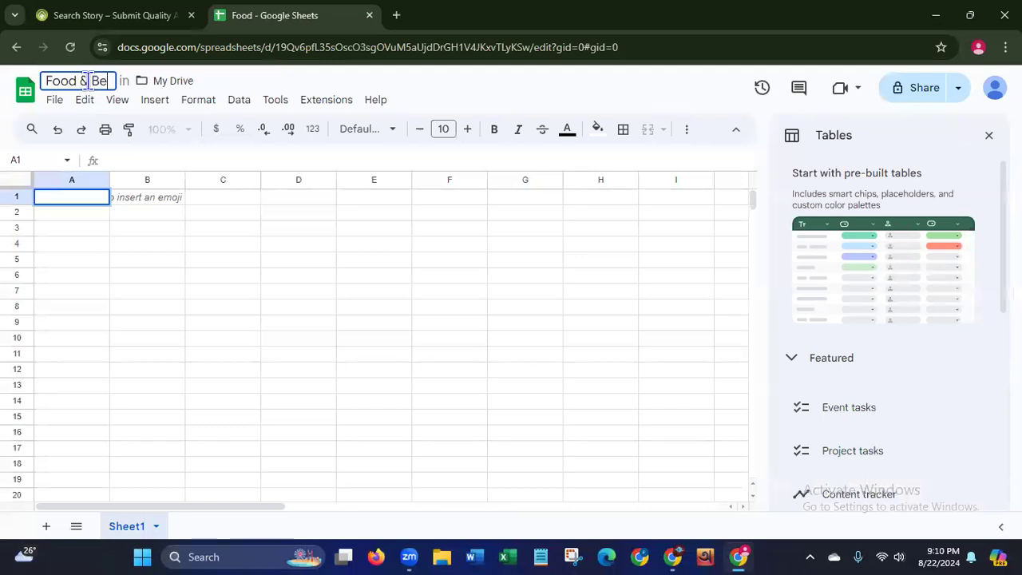
type("vera")
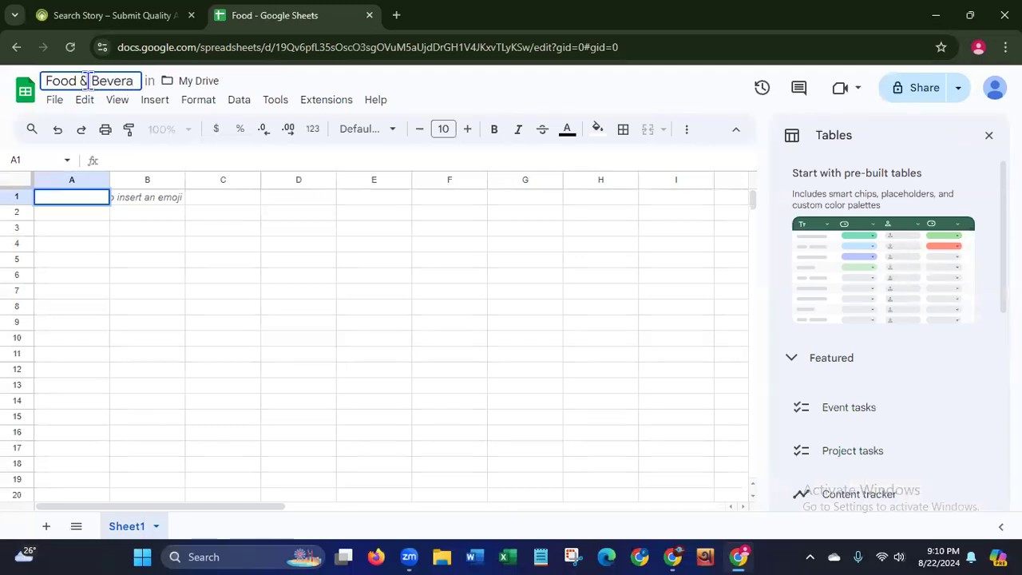
type("ge")
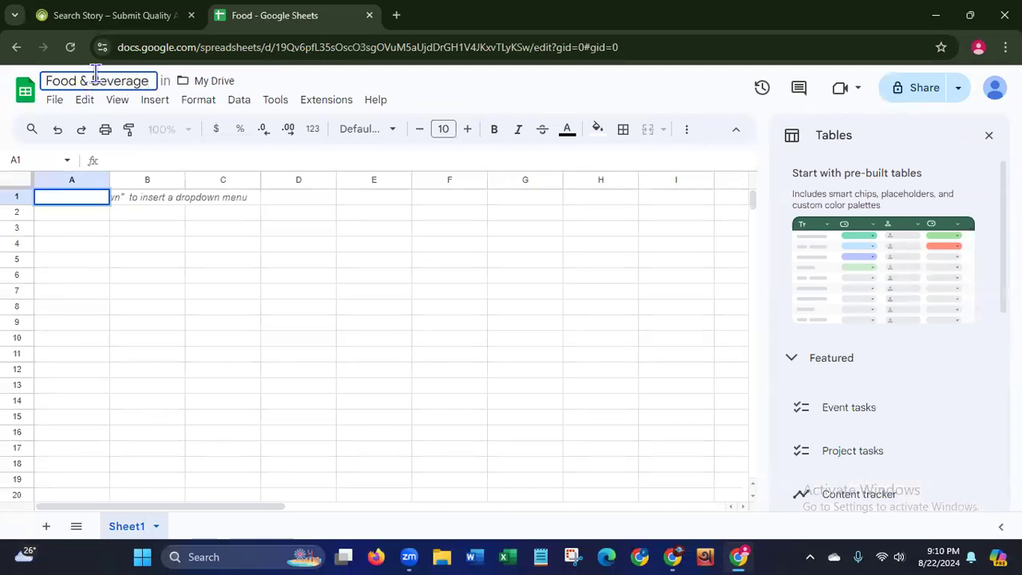
- Switch to the a2zbookmarking.com search results, dismiss the ad and check the wording of the selected category
left_click(120, 19)
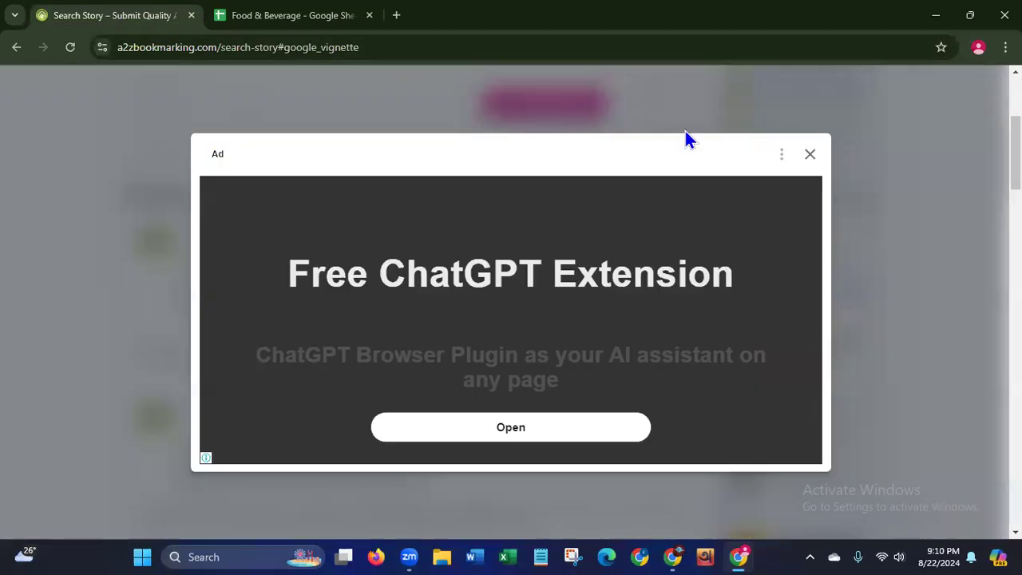
left_click(808, 157)
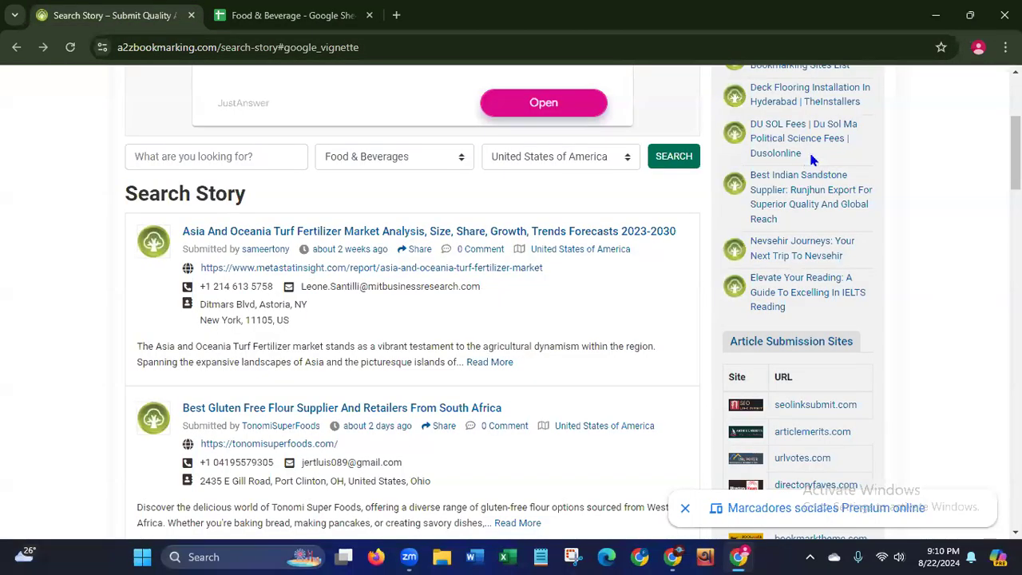
left_click(413, 160)
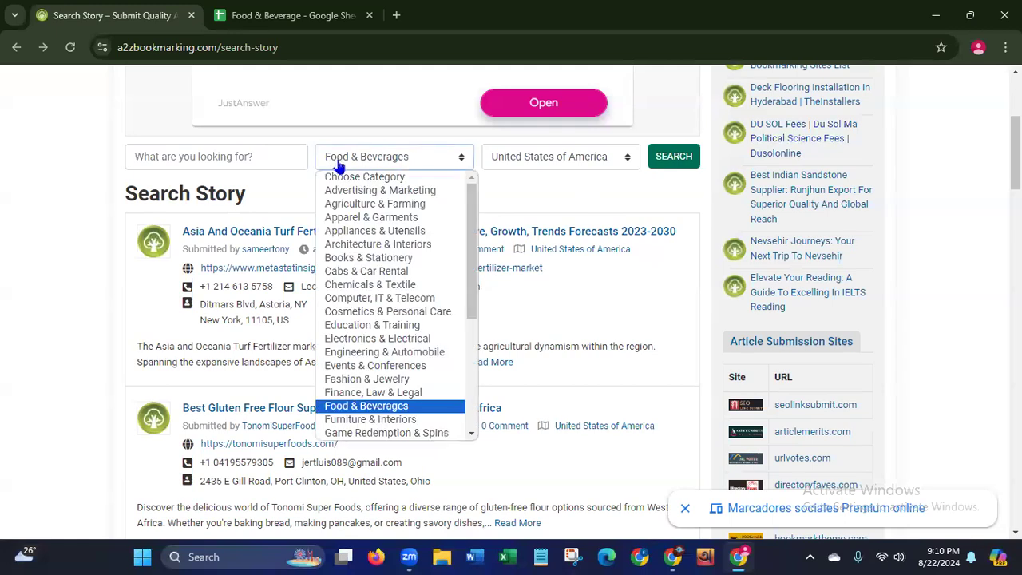
- Back in Google Sheets, extend the spreadsheet's name to "Food & Beverages Leads USA" and dismiss the pre-built tables suggestions
left_click(280, 16)
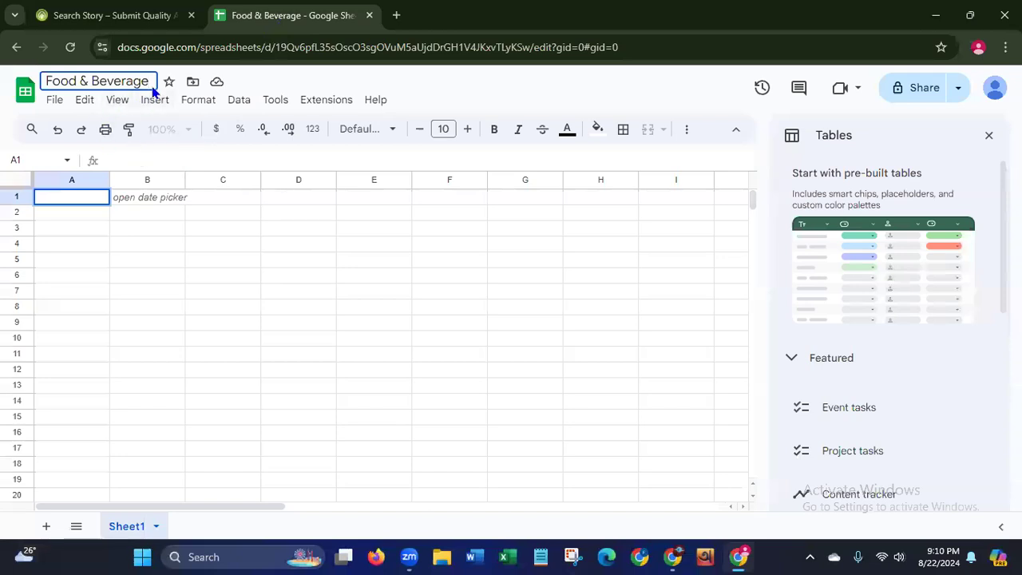
type("s")
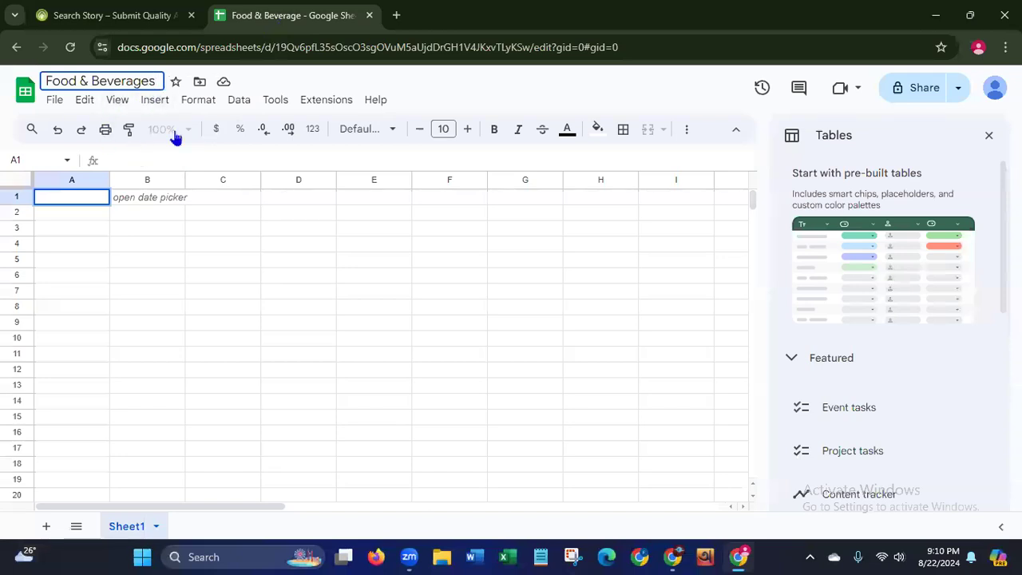
type(" L")
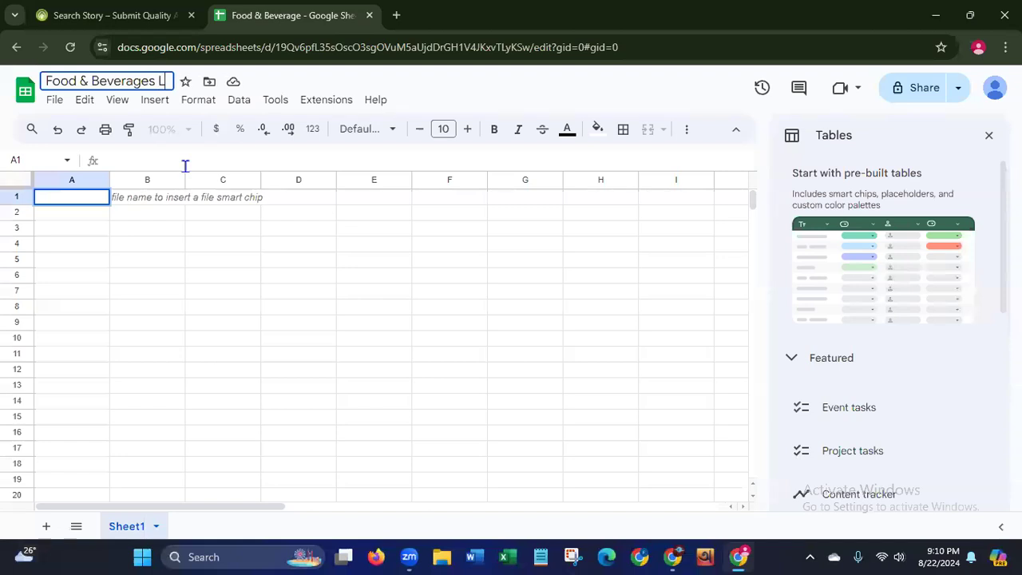
type("eds")
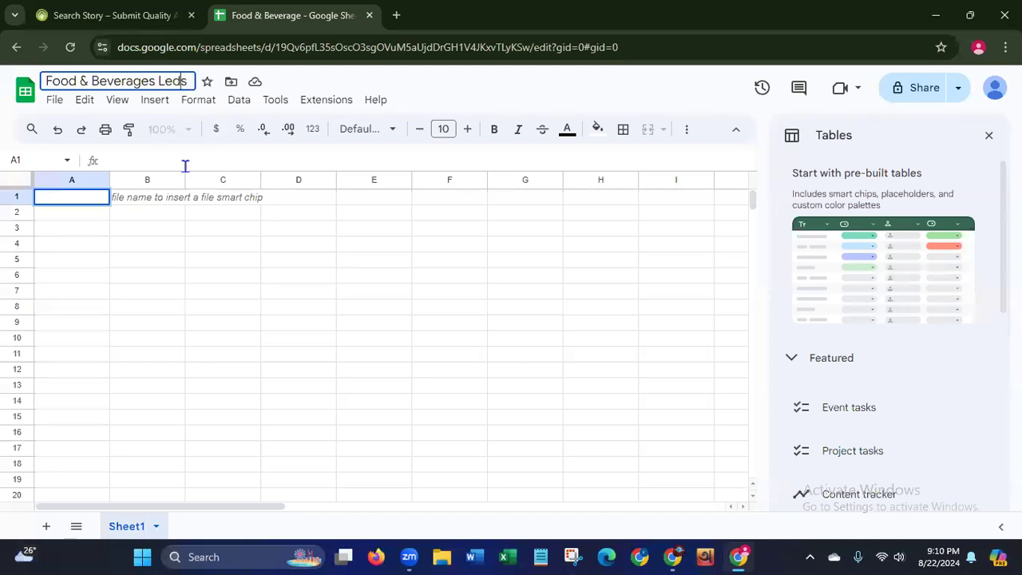
type("a")
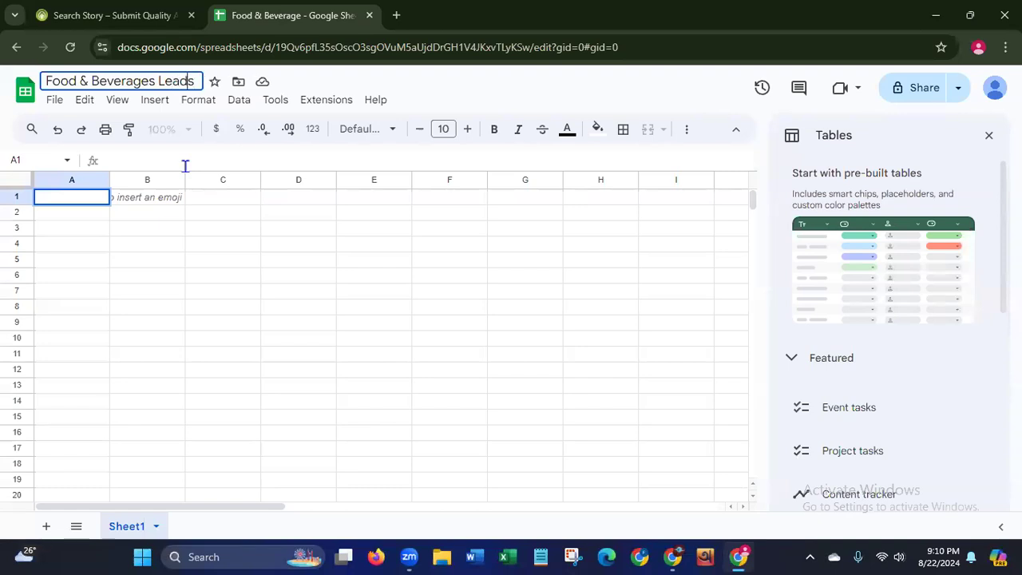
type(" USA")
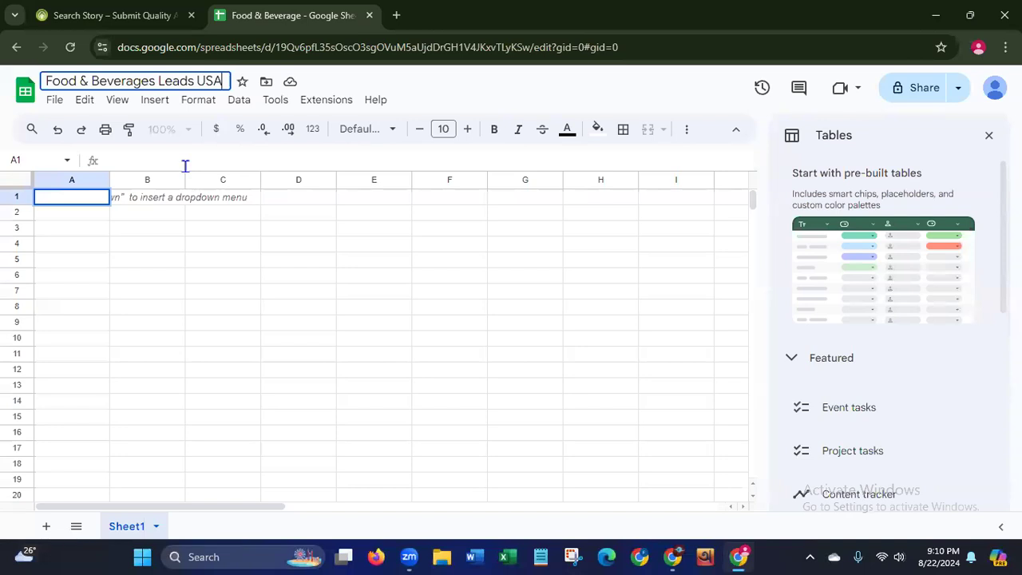
key("Return")
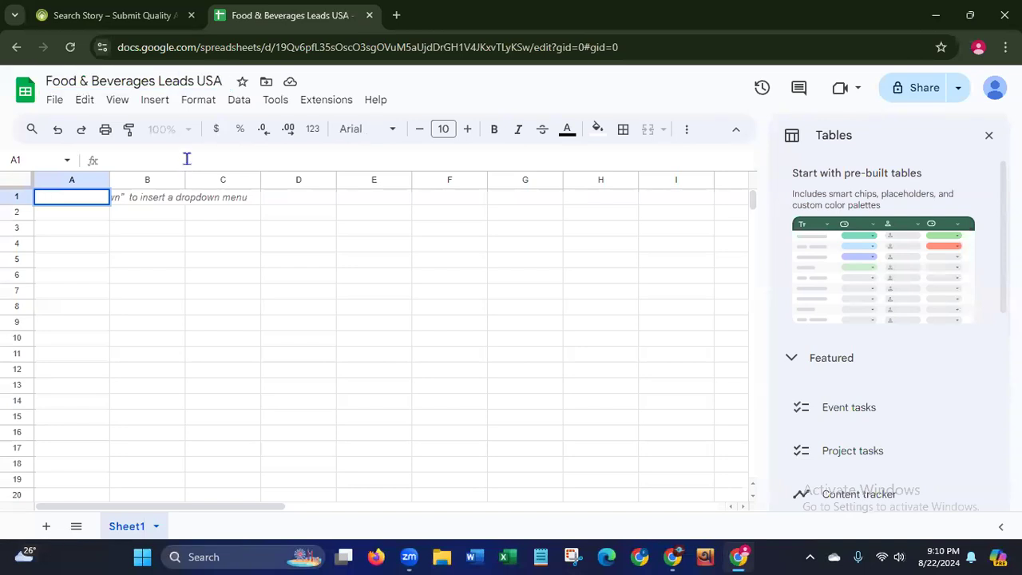
left_click(989, 136)
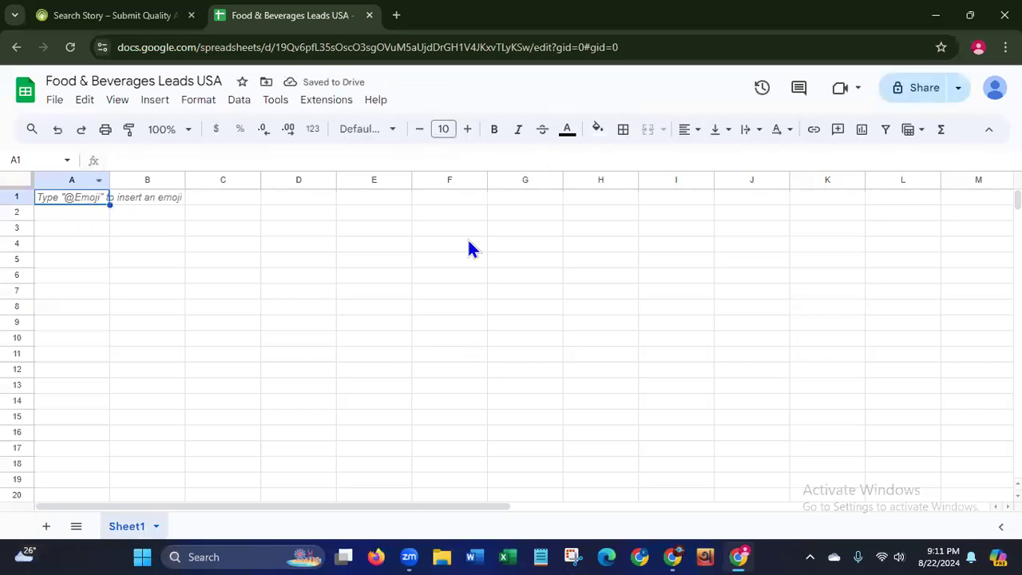
- Return to the a2zbookmarking.com results and open the Robusta coffee beans and Tonomi organic cassava flour listings in separate new browser tabs
left_click(89, 23)
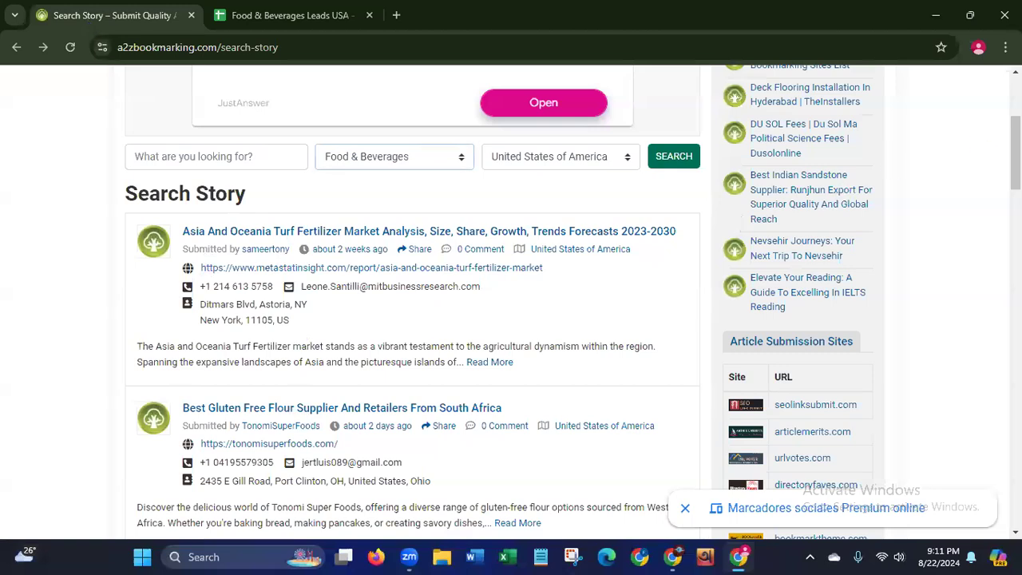
scroll(1016, 160, "down", 3)
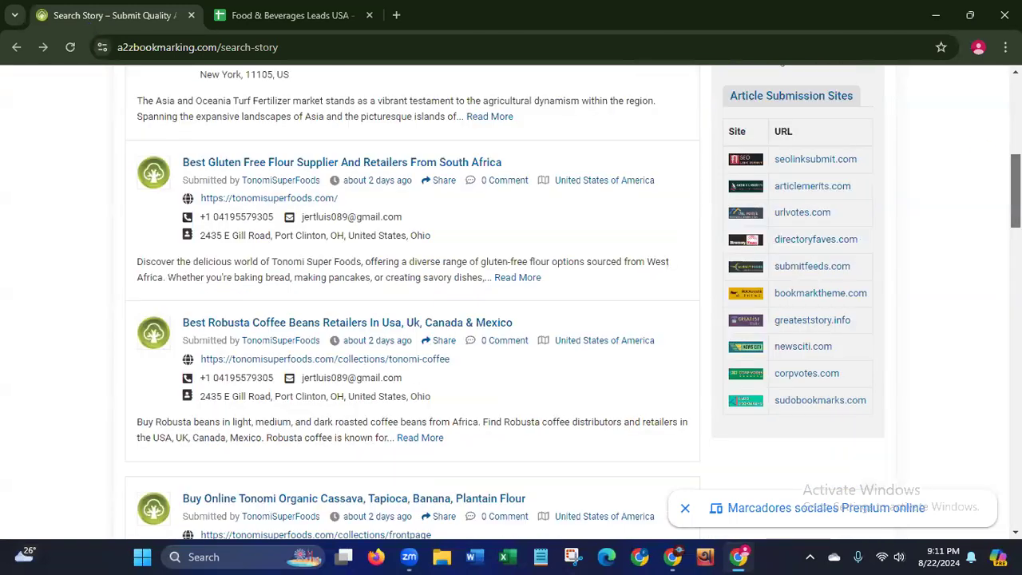
scroll(216, 451, "down", 1)
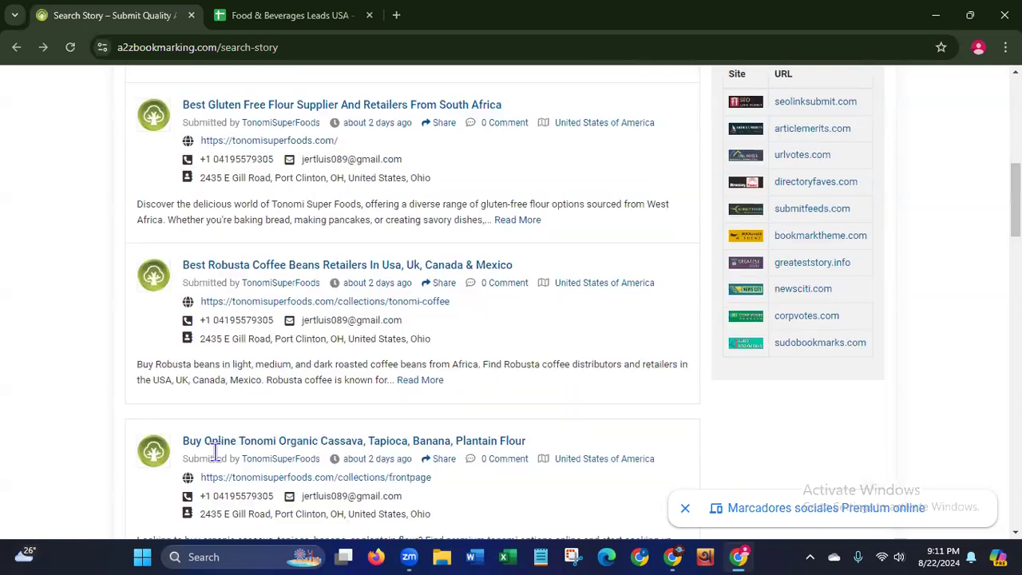
right_click(260, 276)
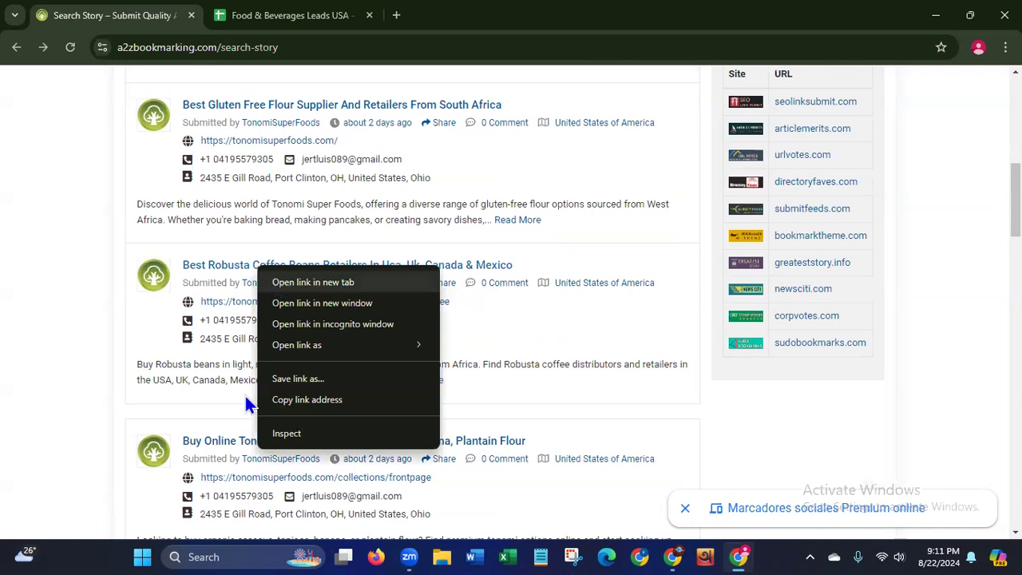
left_click(276, 284)
right_click(235, 445)
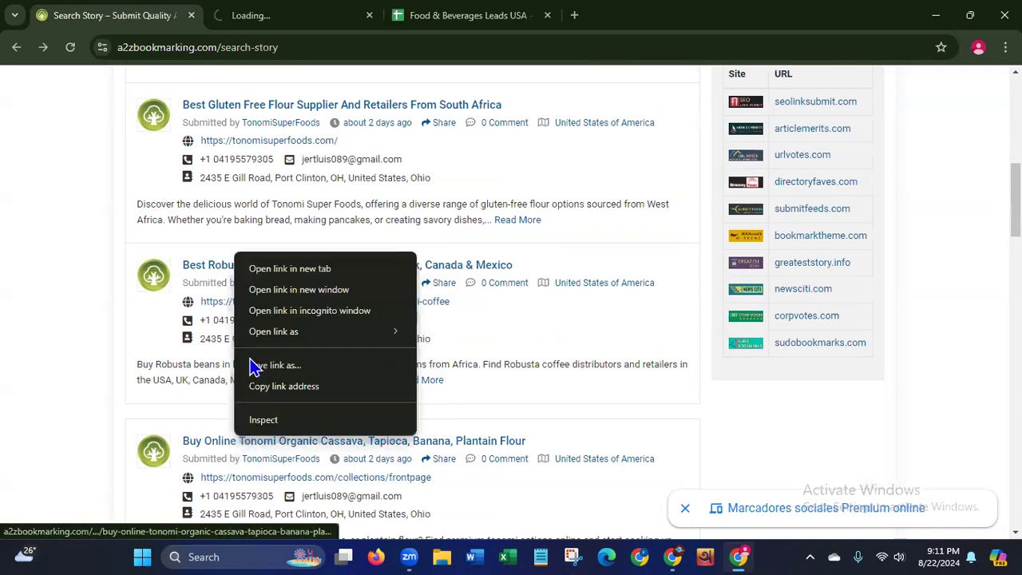
left_click(289, 269)
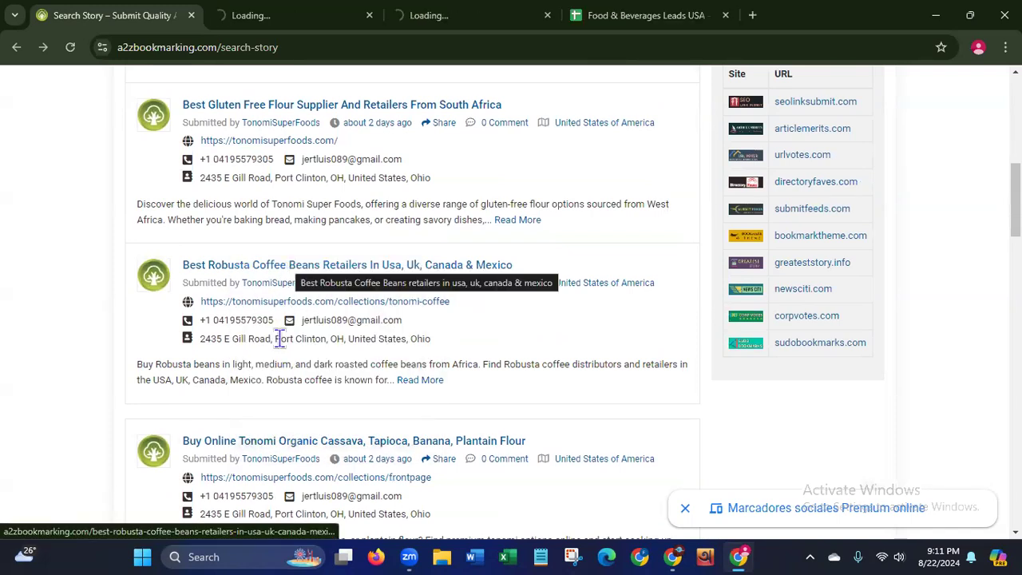
- Open the business website linked in the Robusta coffee beans listing and the one linked in the organic cassava flour listing
left_click(272, 24)
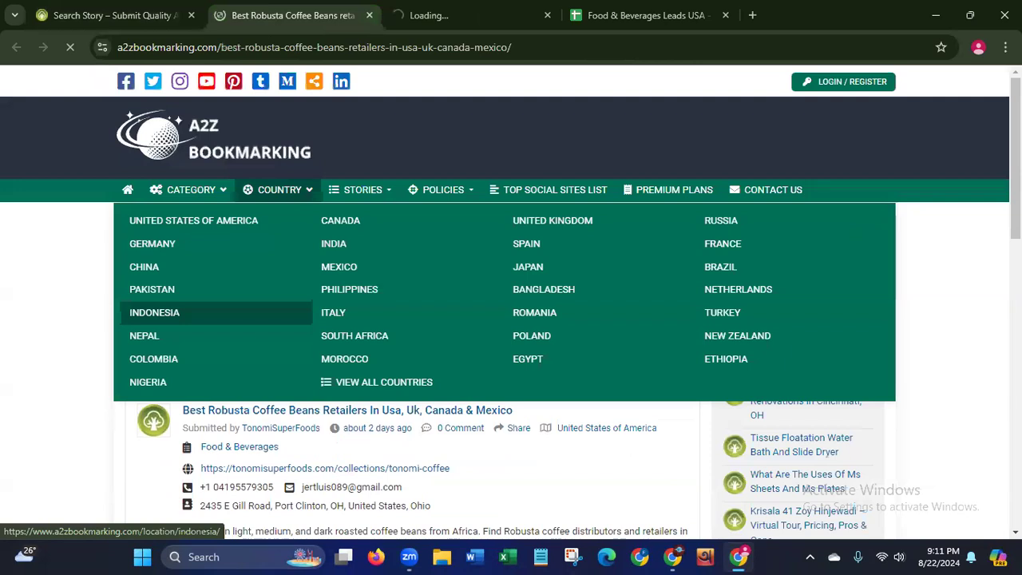
scroll(170, 152, "down", 4)
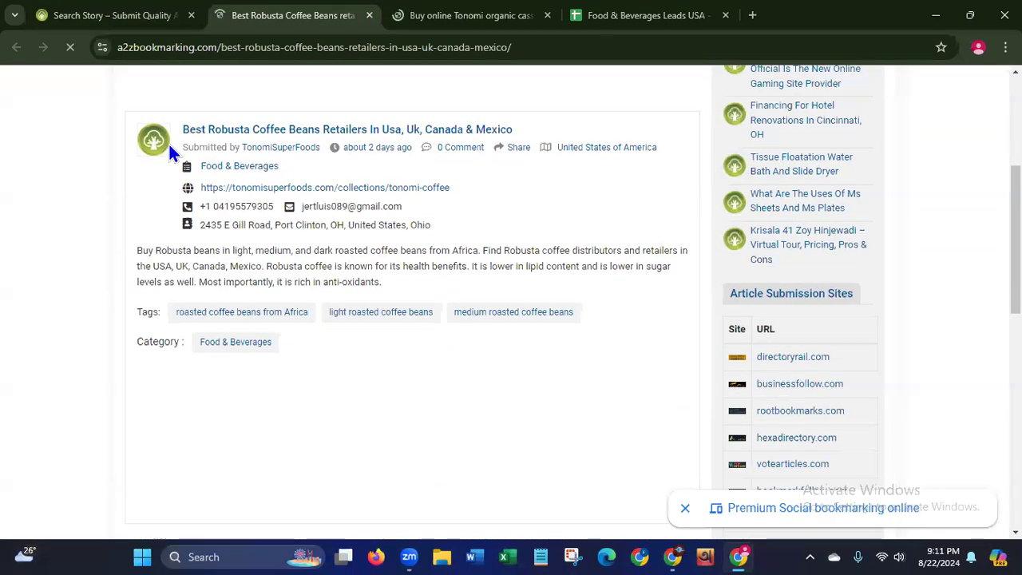
left_click(266, 190)
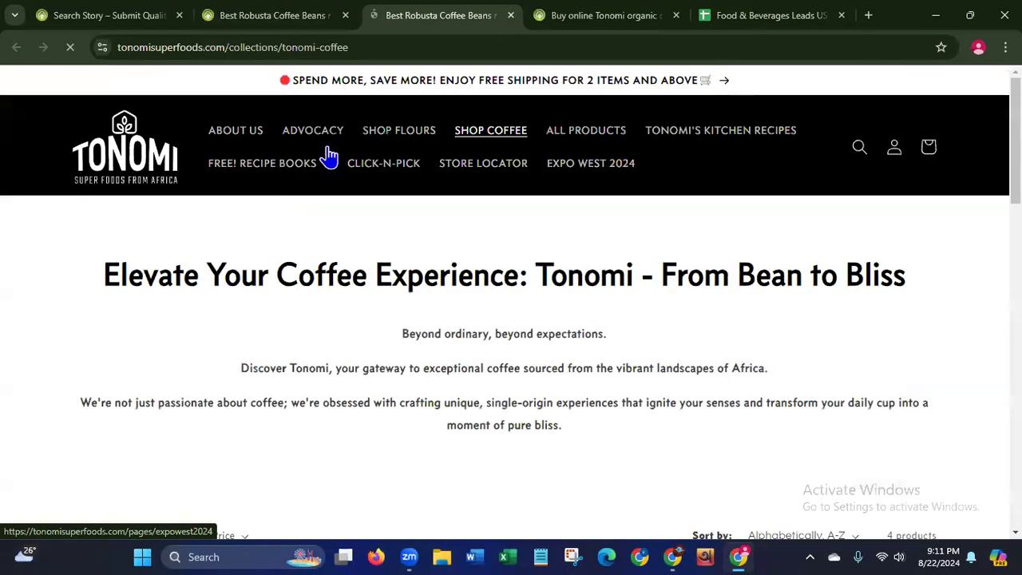
left_click(600, 28)
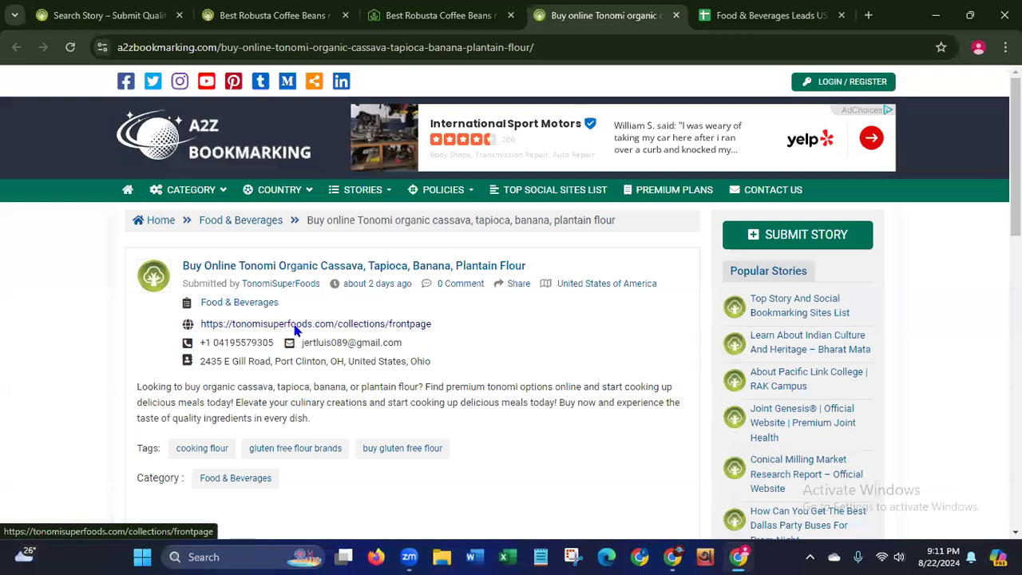
left_click(295, 328)
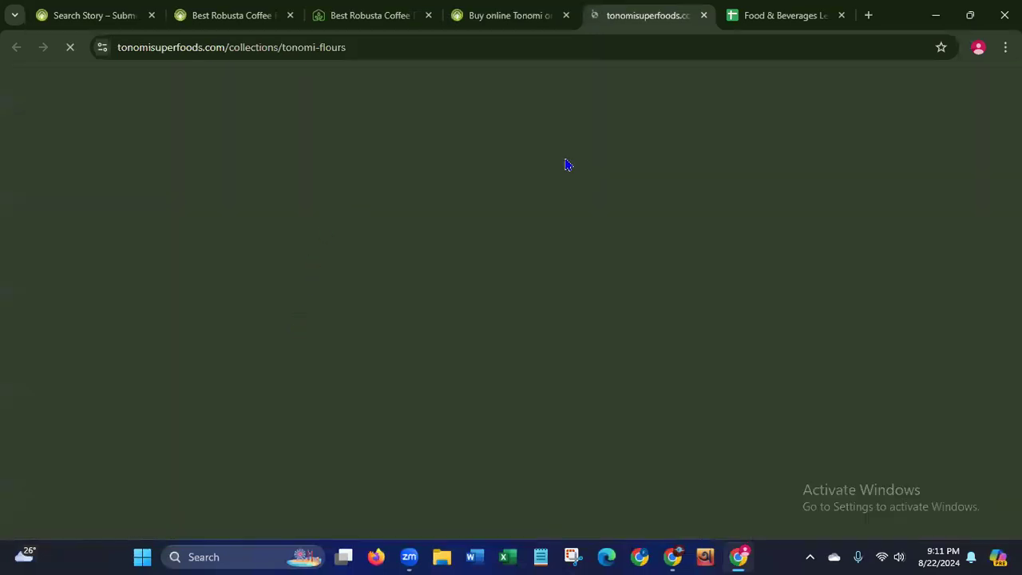
- Go back to the Tonomi coffee collection page and dismiss its newsletter and discount pop-ups
left_click(363, 17)
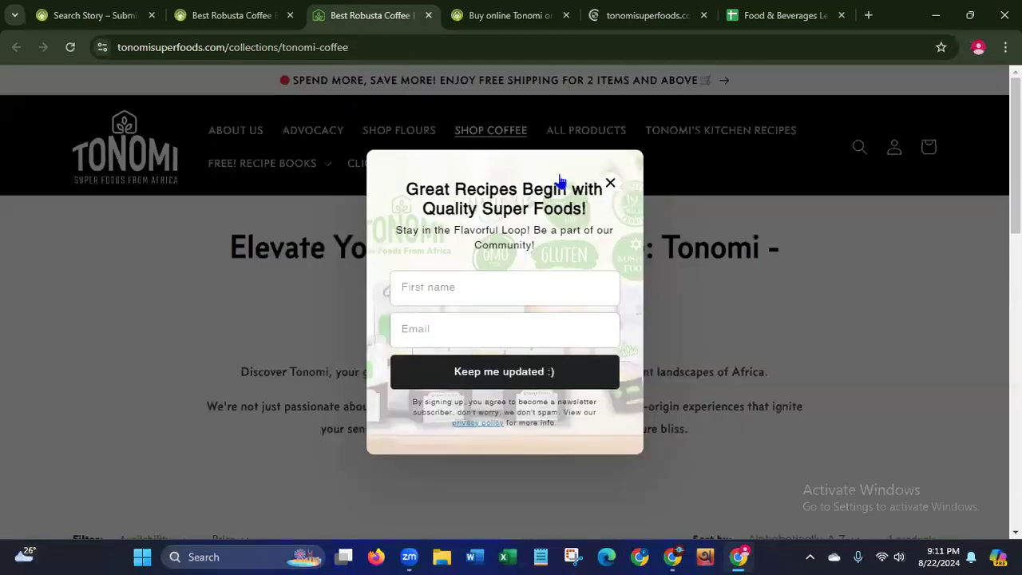
left_click(173, 235)
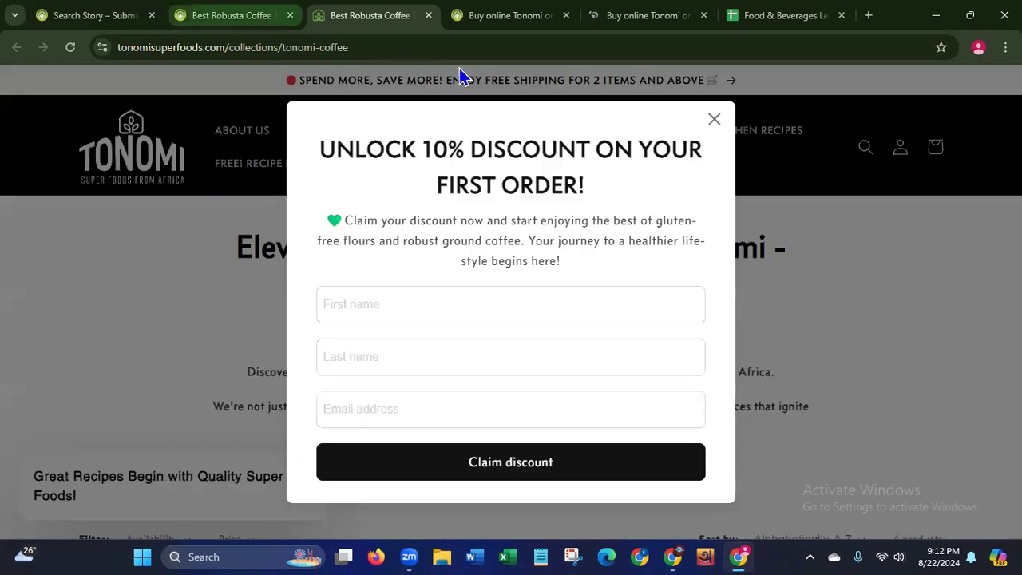
left_click(715, 119)
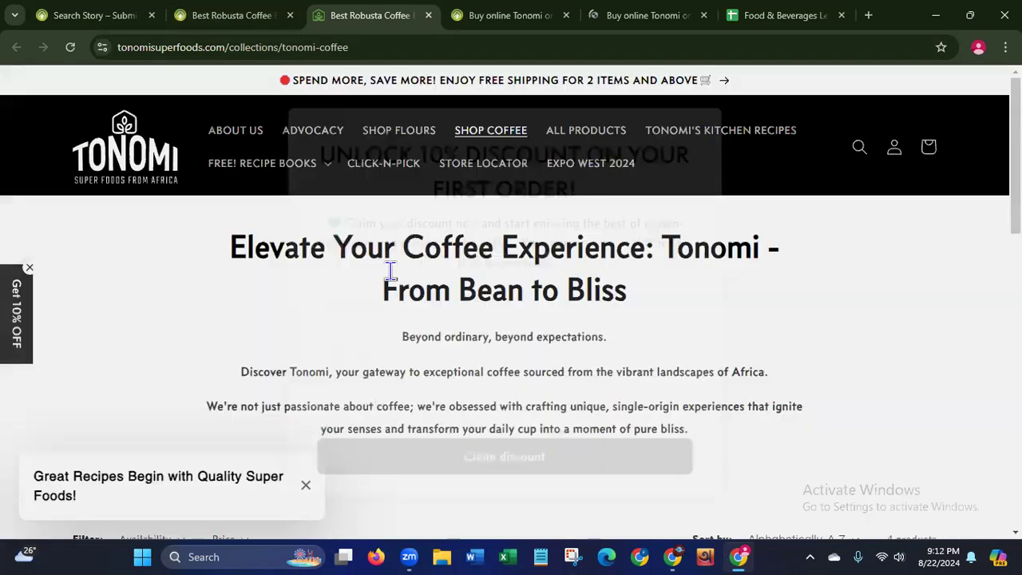
- Look through the Tonomi coffee collection page, from its product listings to the footer links and back to the header
scroll(511, 303, "down", 3)
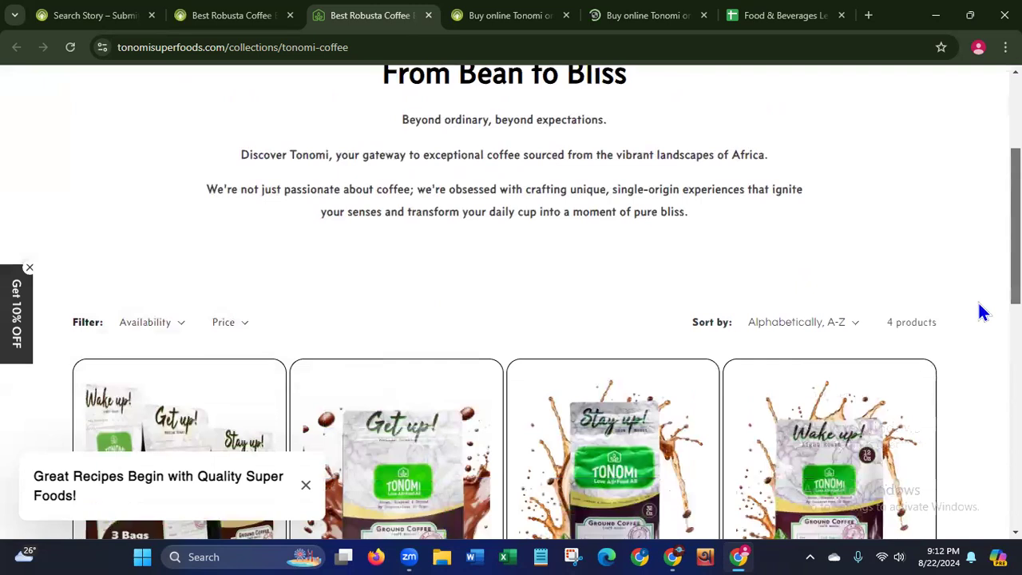
scroll(980, 319, "down", 2)
scroll(973, 339, "down", 1)
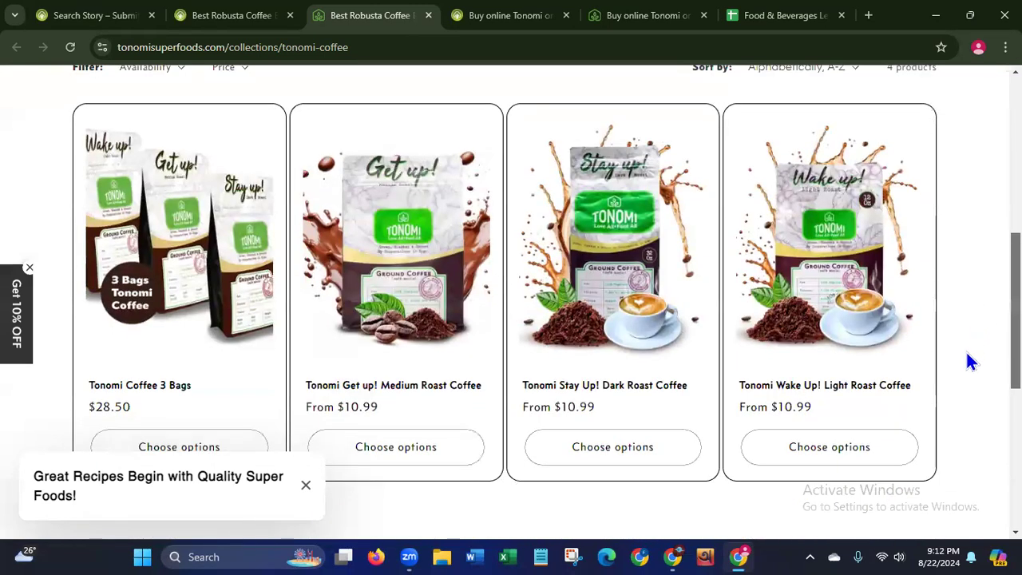
scroll(966, 351, "down", 1)
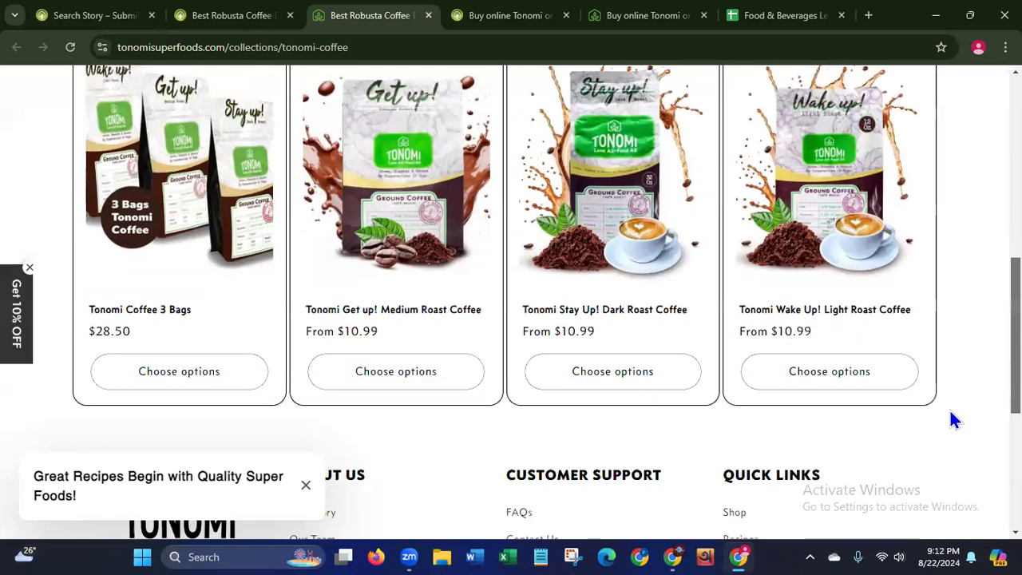
scroll(949, 436, "down", 3)
scroll(939, 485, "down", 2)
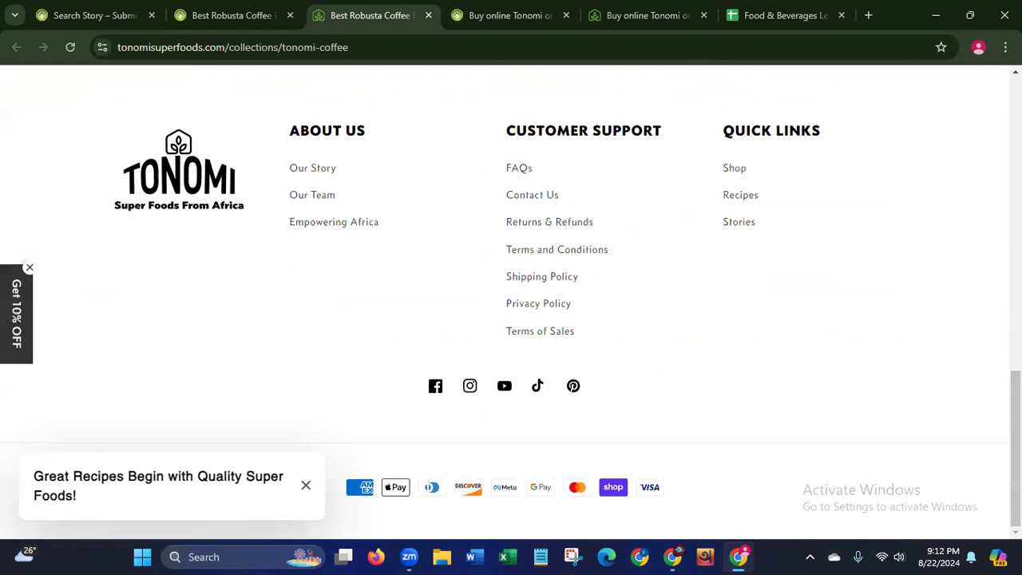
scroll(512, 303, "up", 1)
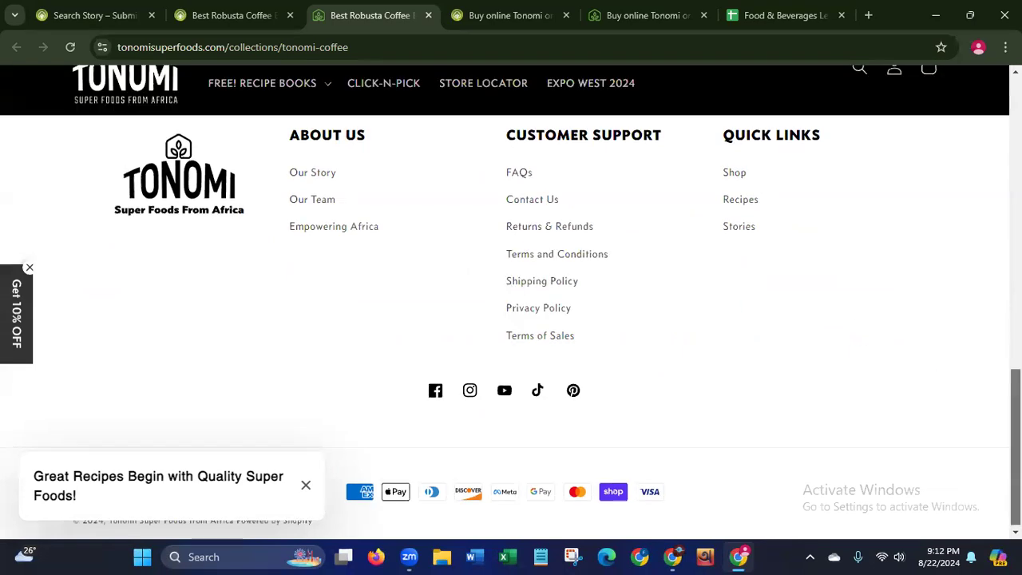
scroll(511, 319, "up", 5)
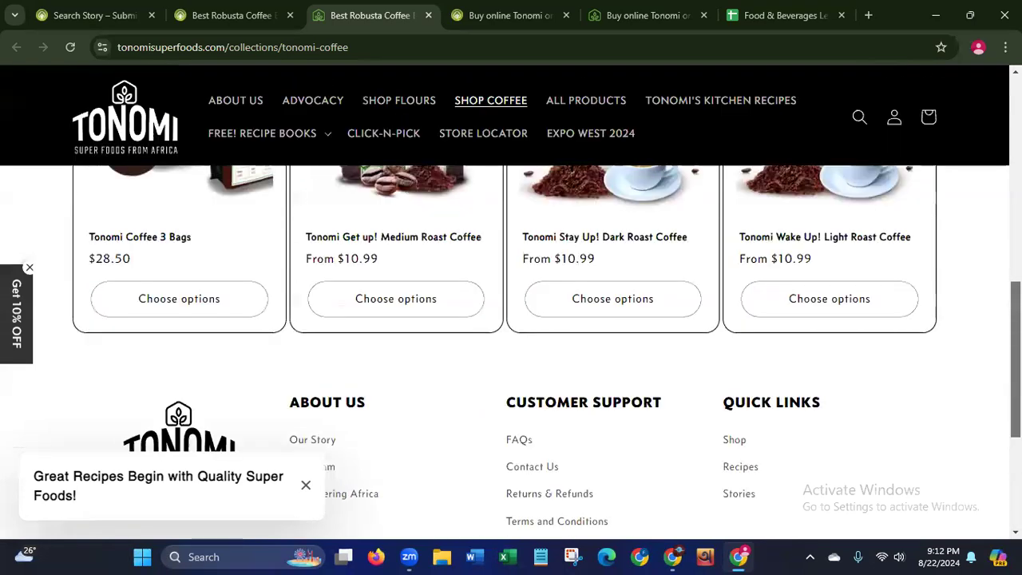
scroll(511, 320, "up", 3)
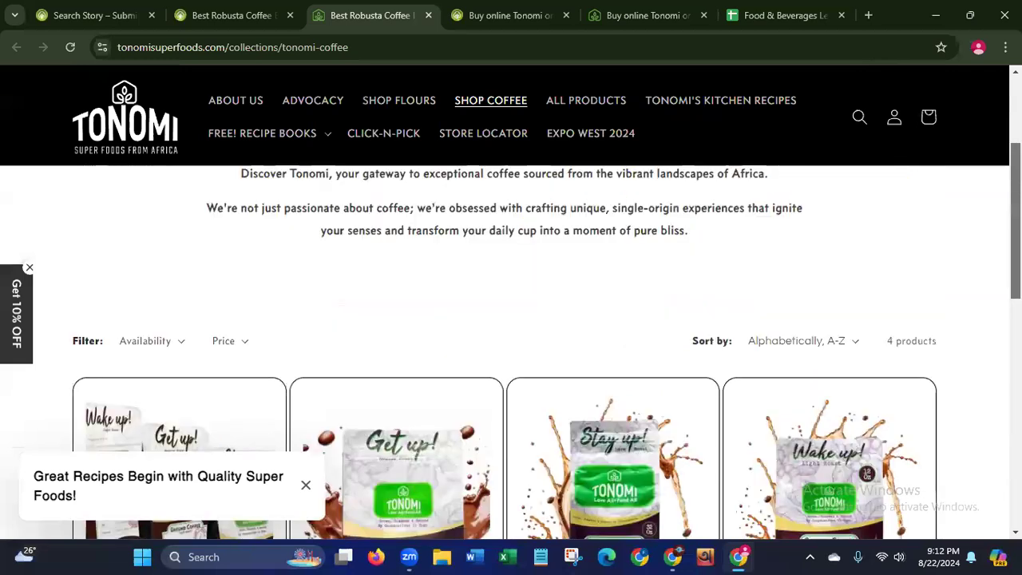
scroll(540, 144, "up", 3)
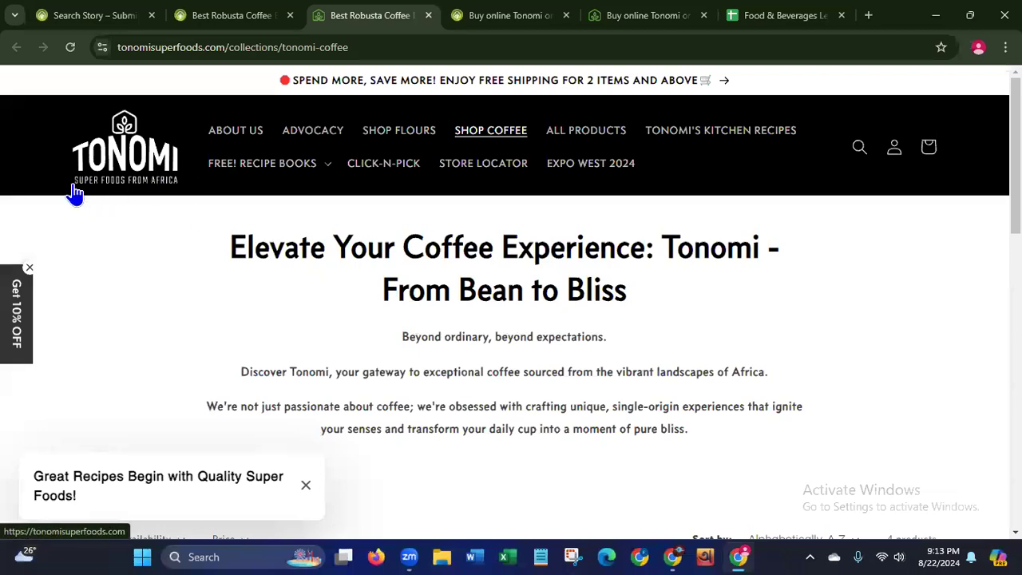
left_click_drag(84, 155, 69, 183)
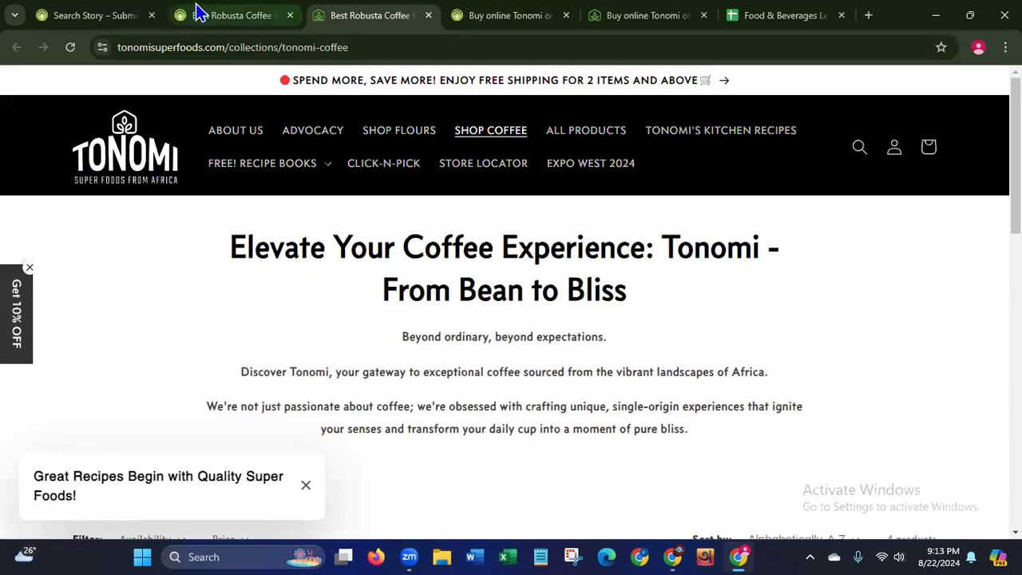
- Switch to the Food & Beverages Leads USA spreadsheet, select cell A2, and return to the Tonomi coffee page
left_click(770, 15)
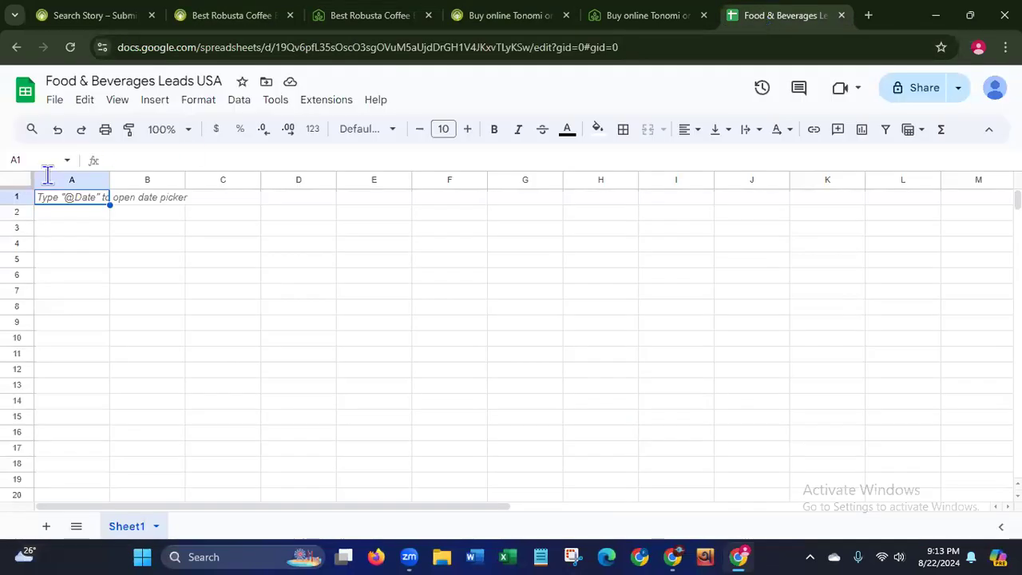
left_click(72, 212)
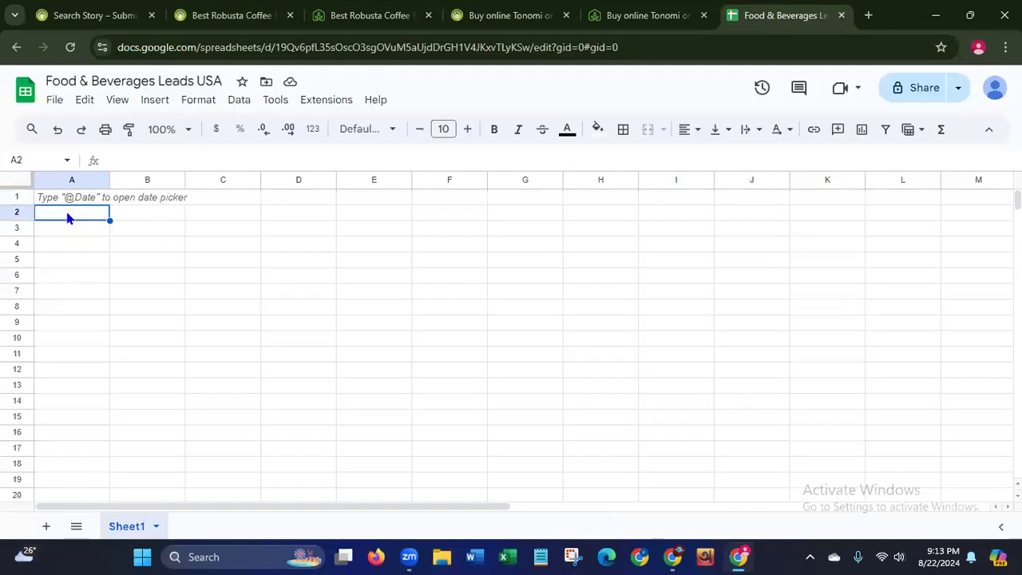
left_click(345, 26)
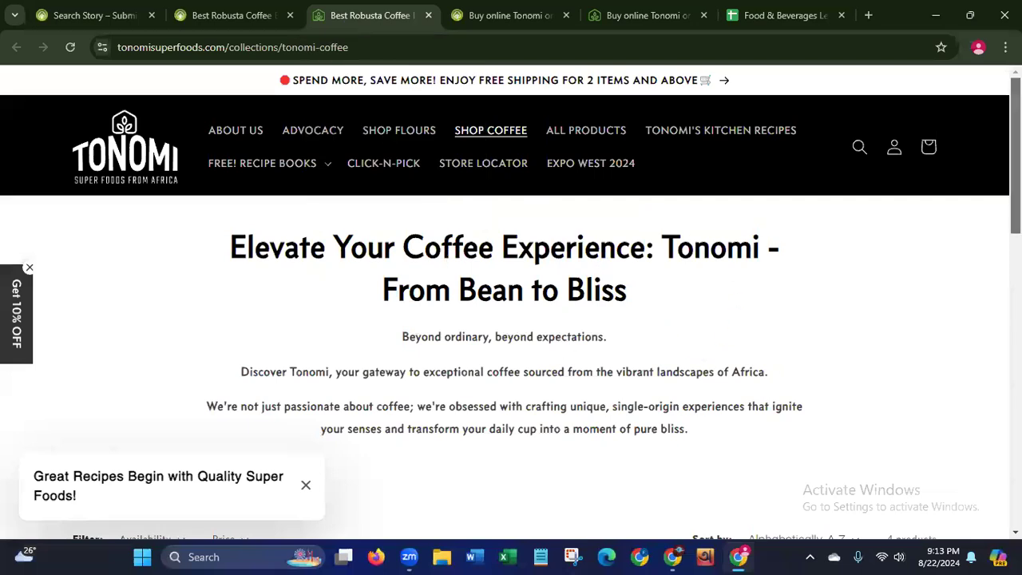
- Open the Contact Us page from the Tonomi site's footer
scroll(1015, 160, "down", 4)
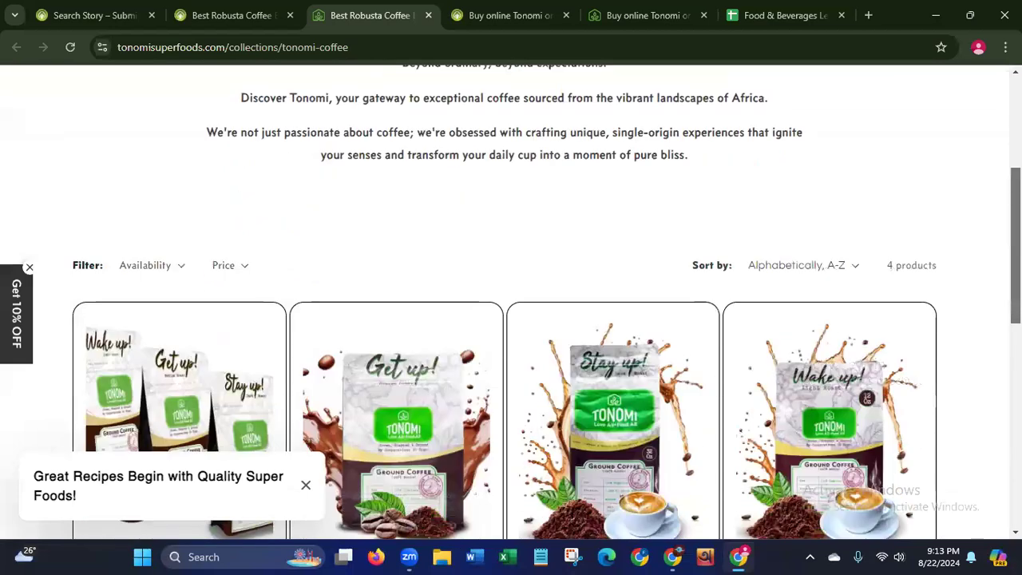
scroll(1014, 240, "down", 3)
scroll(511, 303, "down", 4)
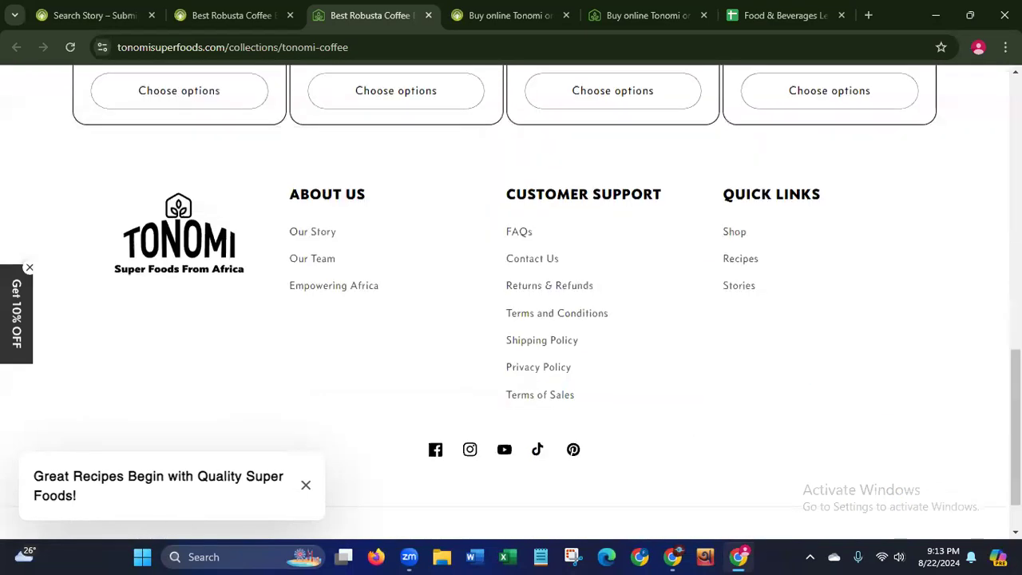
left_click(525, 262)
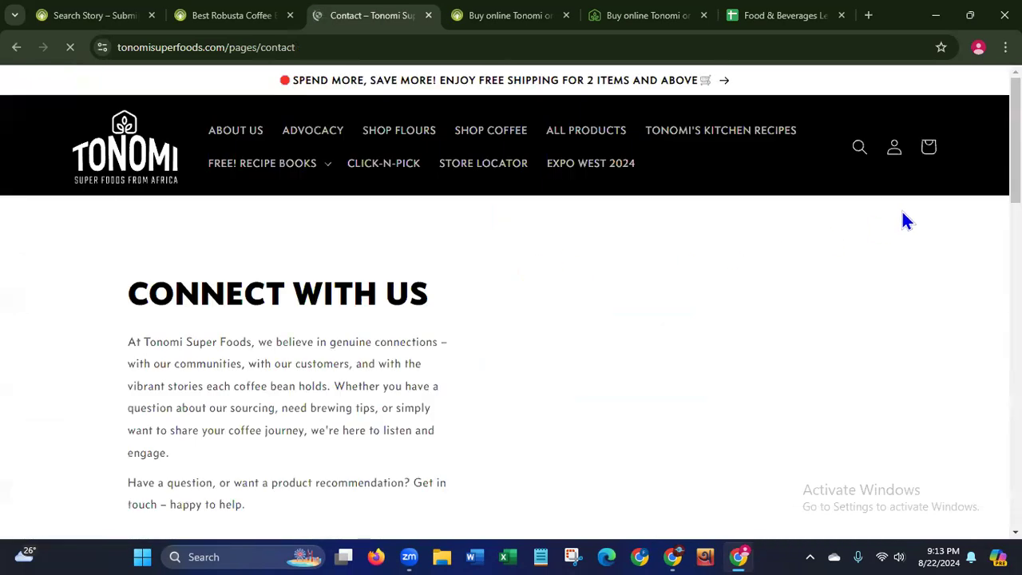
- Examine the Tonomi contact page from its contact form to the footer for the company's contact details
scroll(876, 229, "down", 1)
scroll(985, 293, "down", 6)
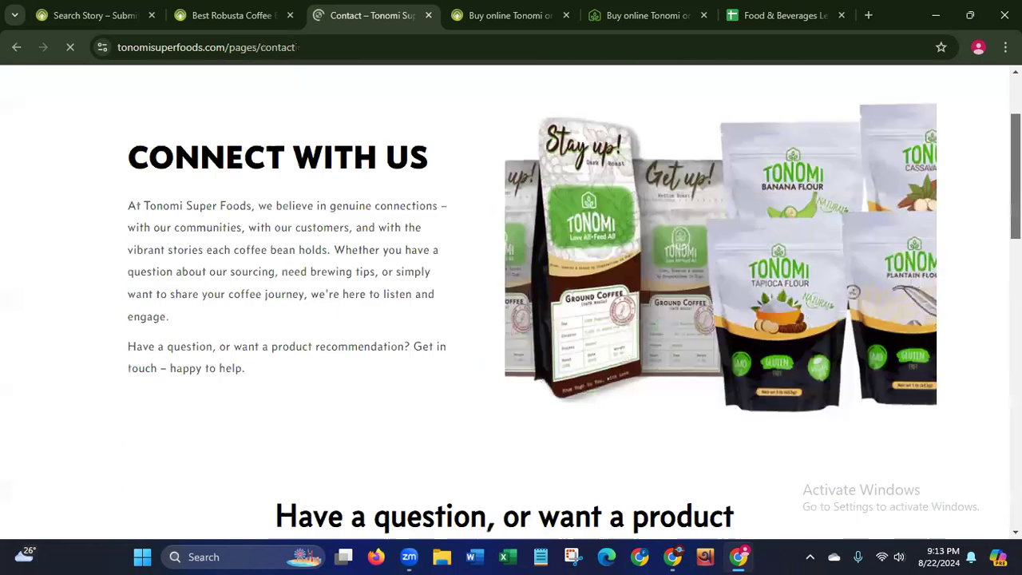
scroll(985, 293, "down", 7)
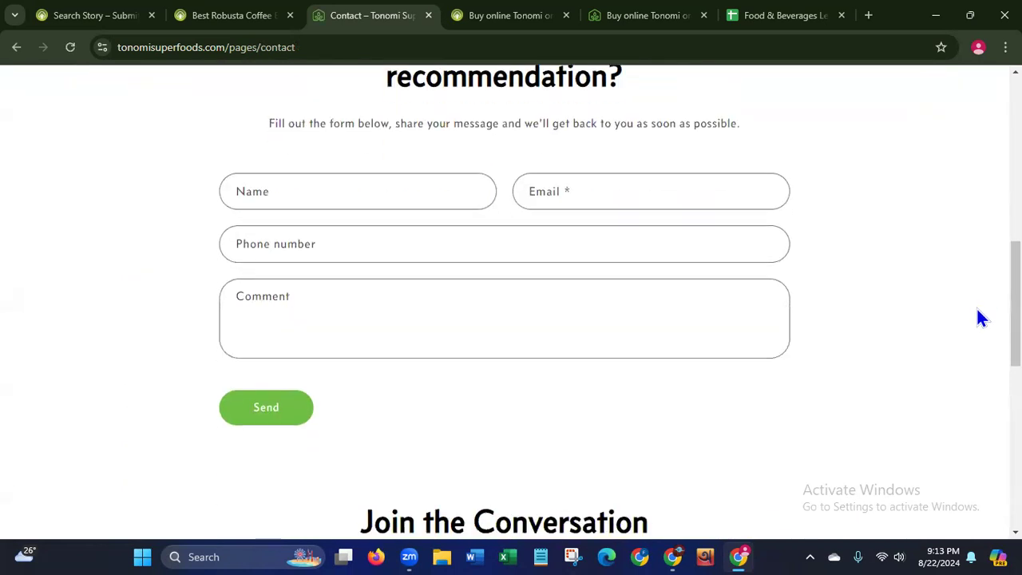
scroll(978, 424, "down", 3)
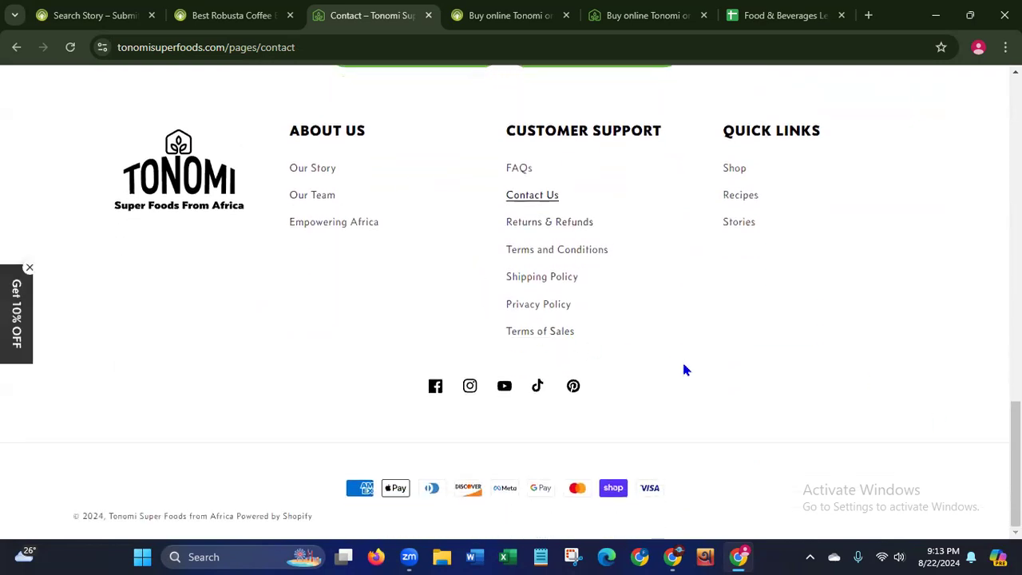
scroll(512, 319, "up", 5)
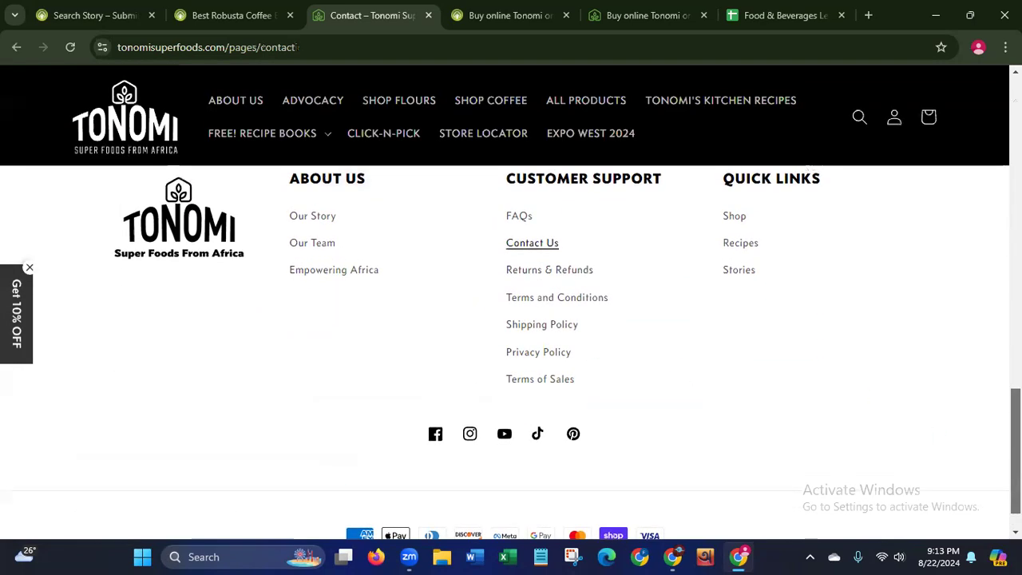
scroll(511, 352, "up", 8)
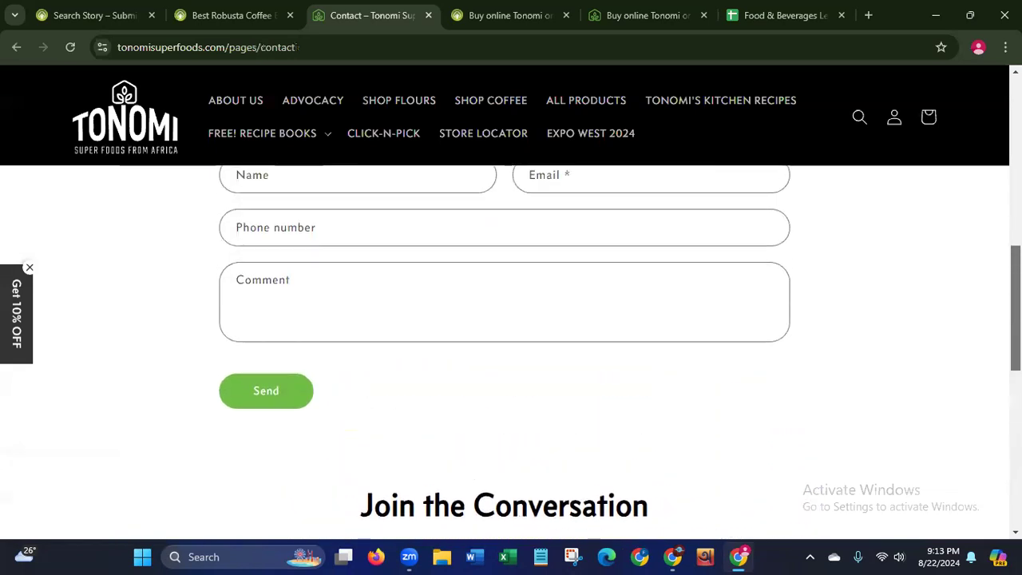
scroll(242, 176, "up", 2)
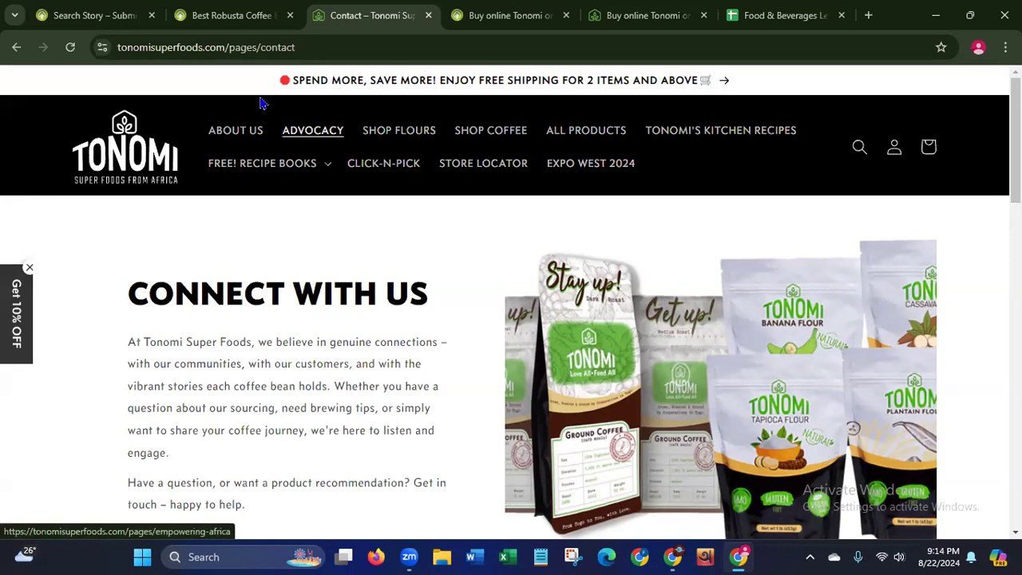
- Close the Tonomi listing and website tabs and return to the a2zbookmarking.com search results
left_click(290, 15)
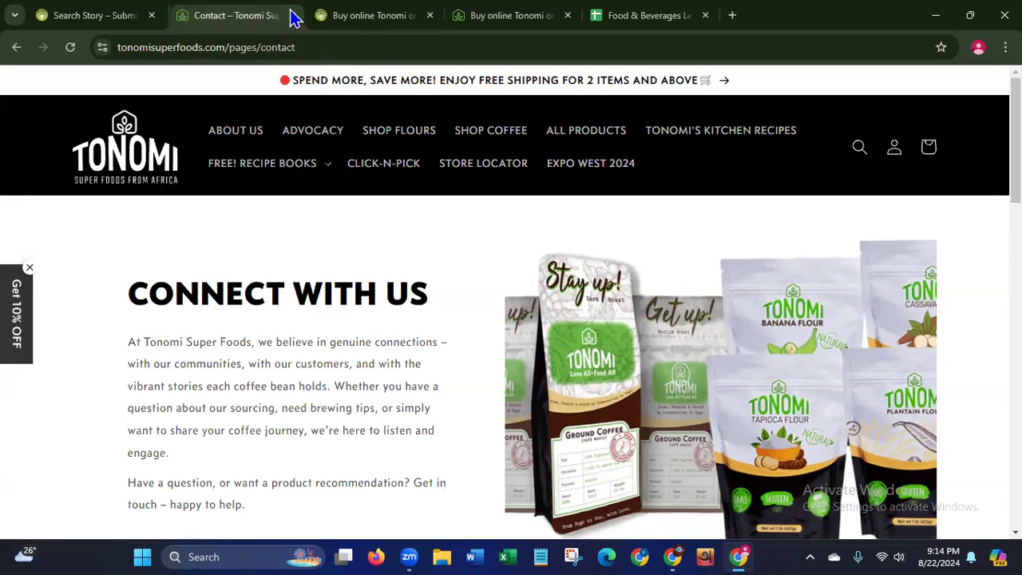
left_click(290, 15)
left_click(291, 15)
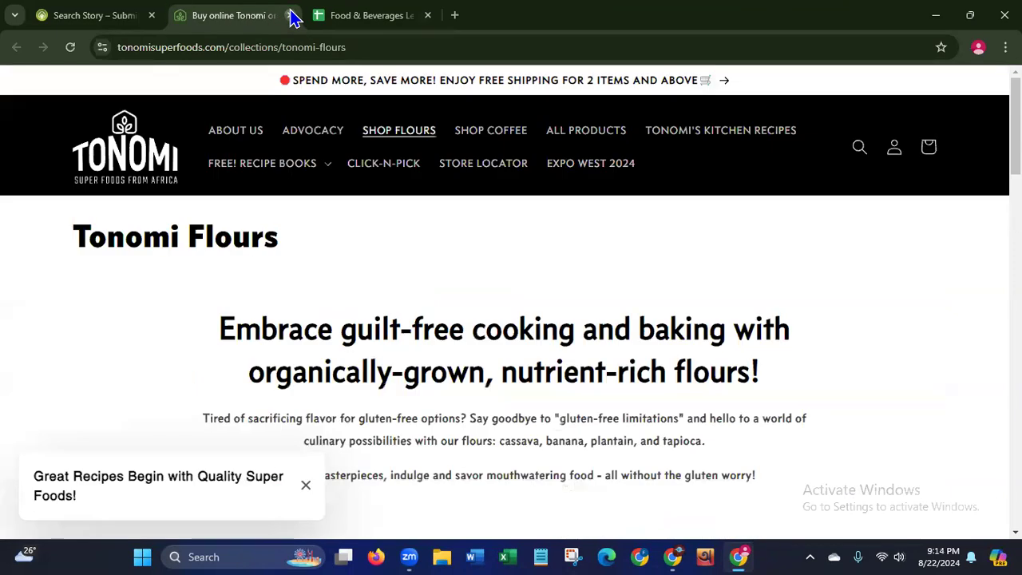
left_click(290, 15)
left_click(114, 17)
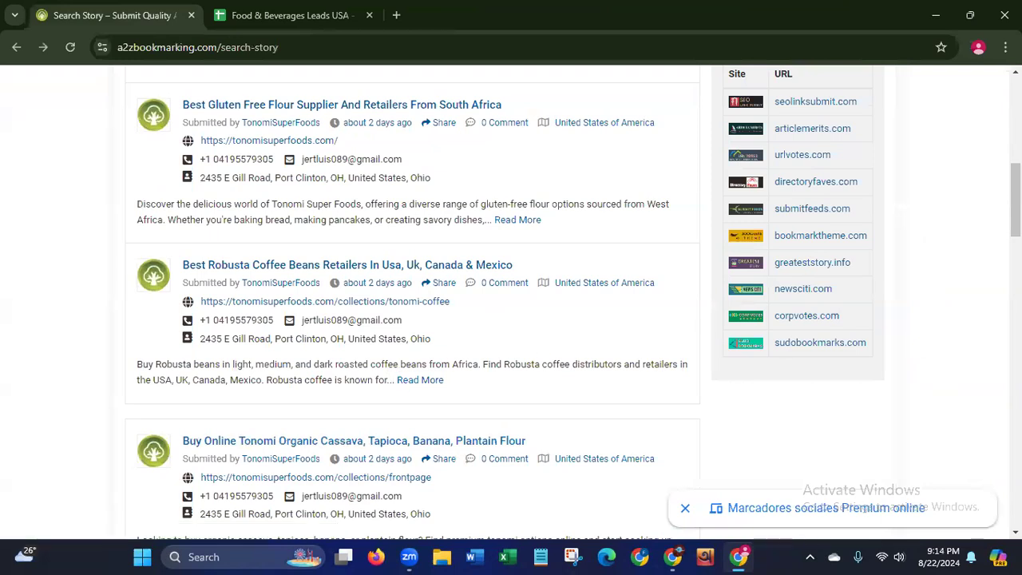
- Review the Food & Beverages listings for the United States of America and the search filters above them
scroll(511, 304, "up", 4)
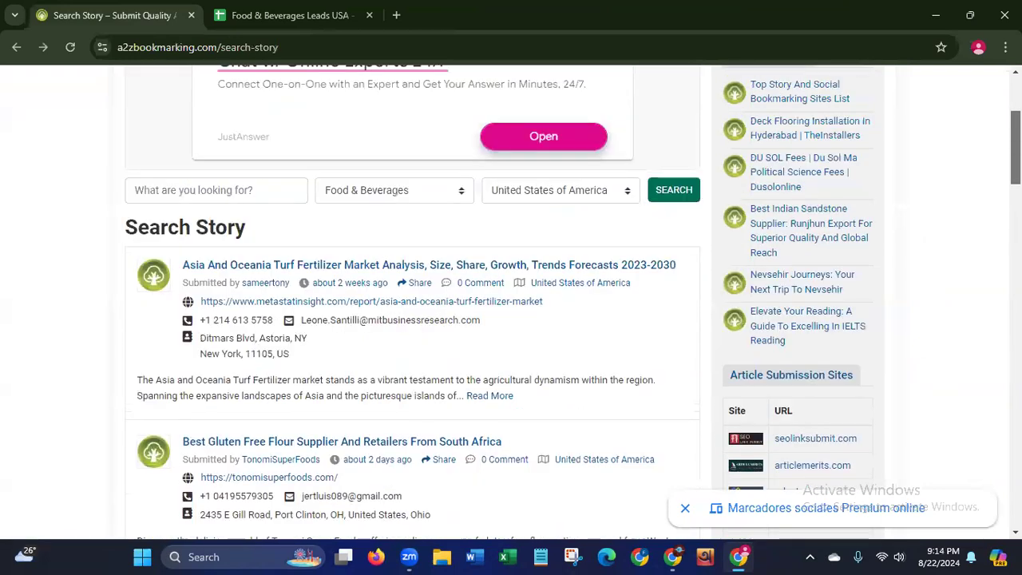
scroll(511, 304, "up", 1)
scroll(511, 304, "up", 1)
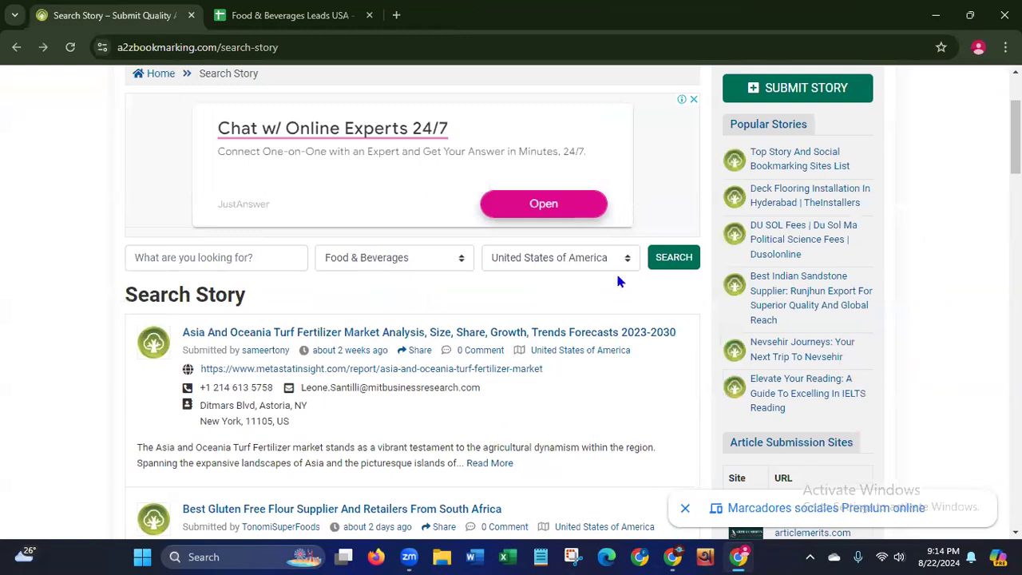
scroll(736, 119, "down", 4)
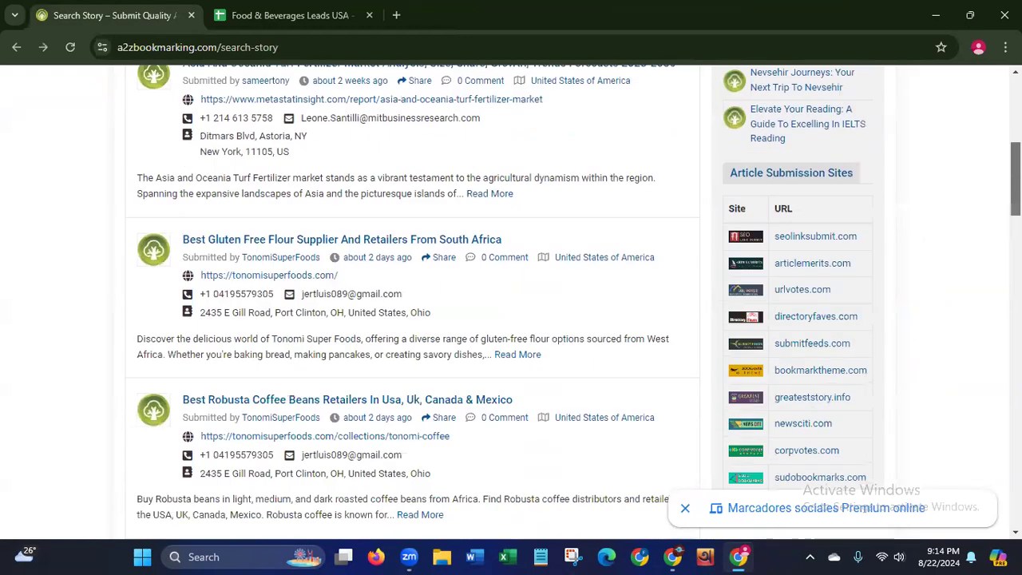
scroll(737, 120, "up", 5)
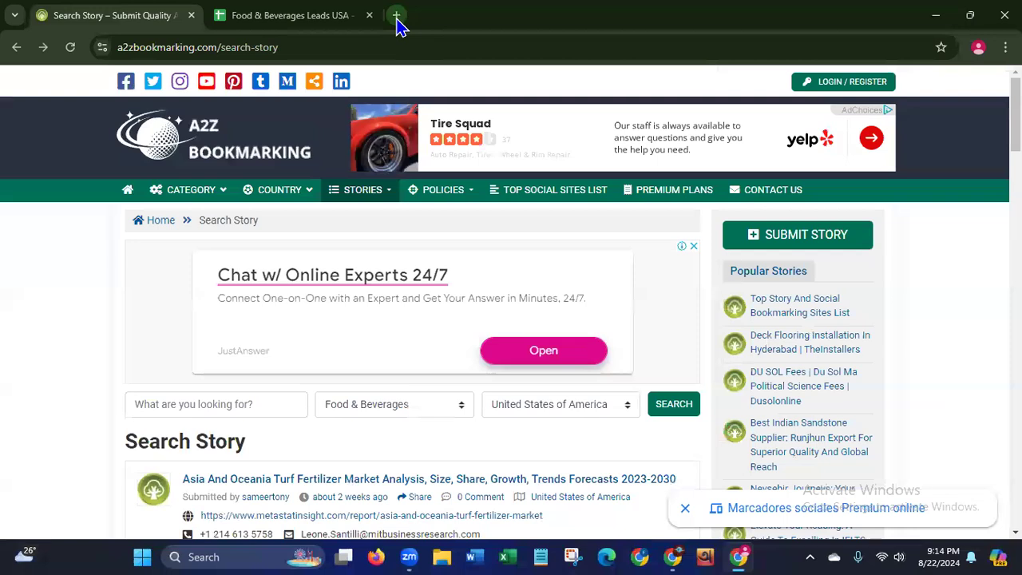
- Search Google for "instant data scraper" in a new browser tab
left_click(396, 15)
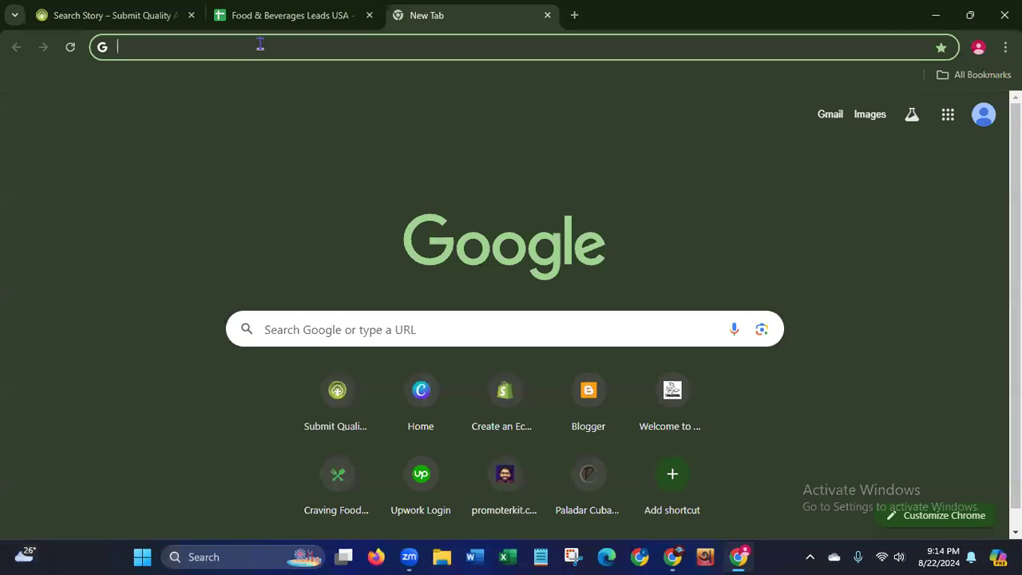
type("i")
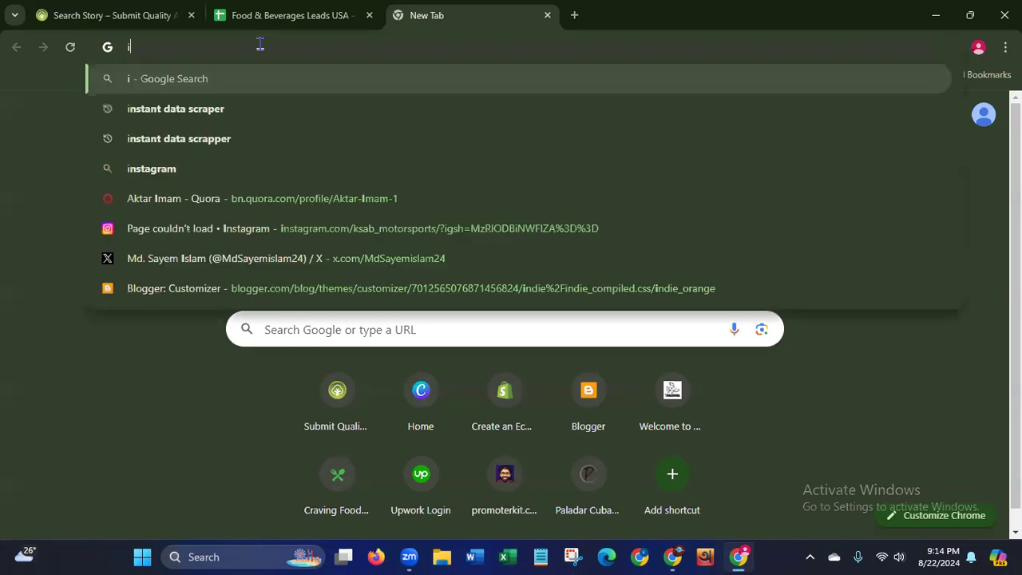
type("nstant data")
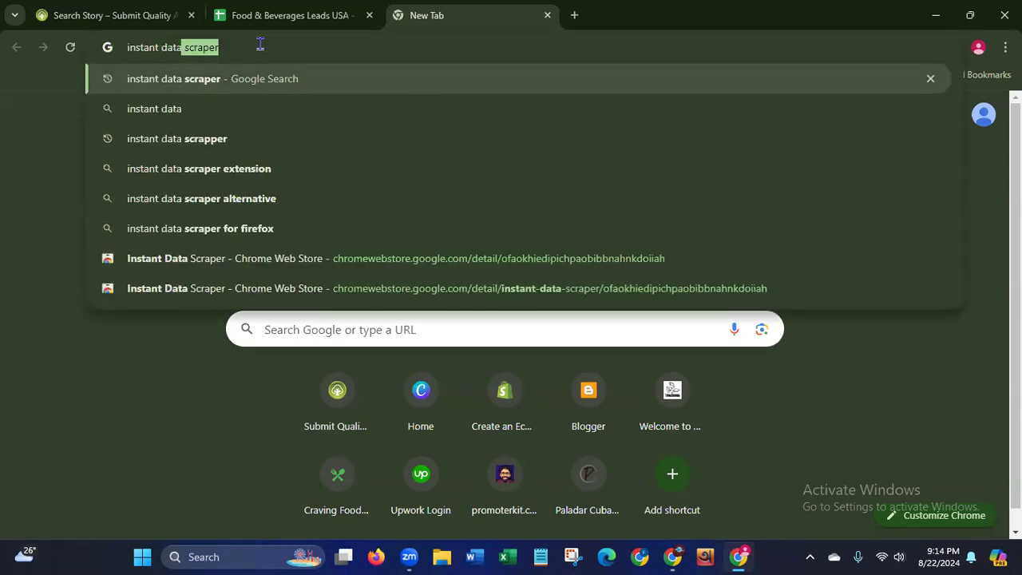
left_click(221, 88)
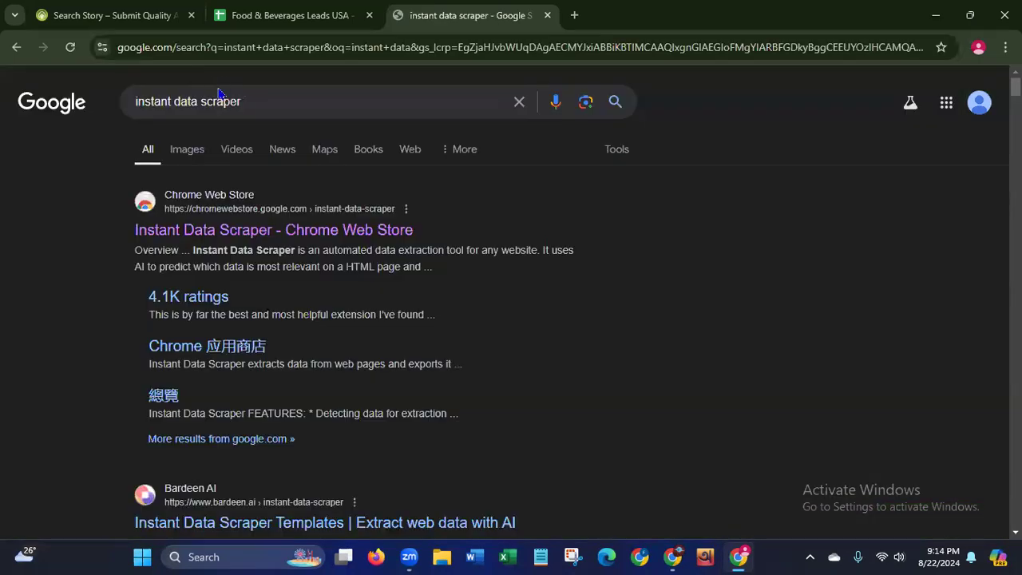
- Open the Instant Data Scraper page in the Chrome Web Store and enable the inactive extension
left_click(224, 238)
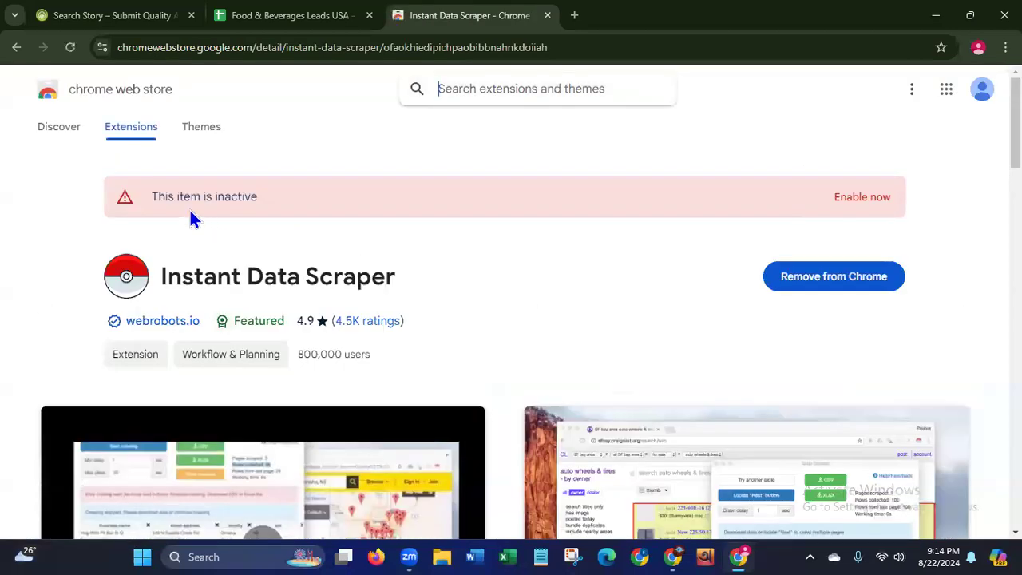
left_click_drag(158, 196, 300, 200)
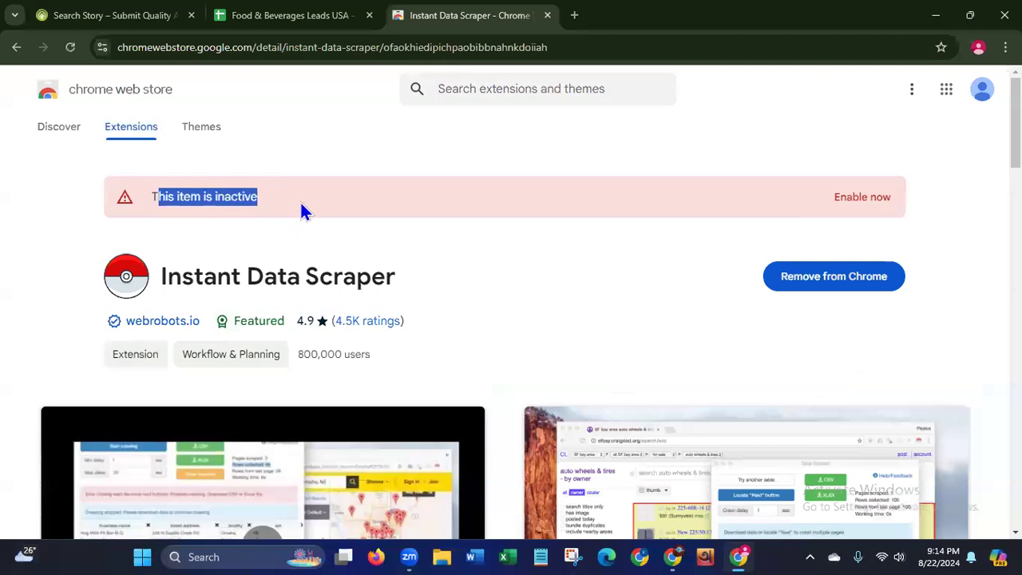
left_click(839, 196)
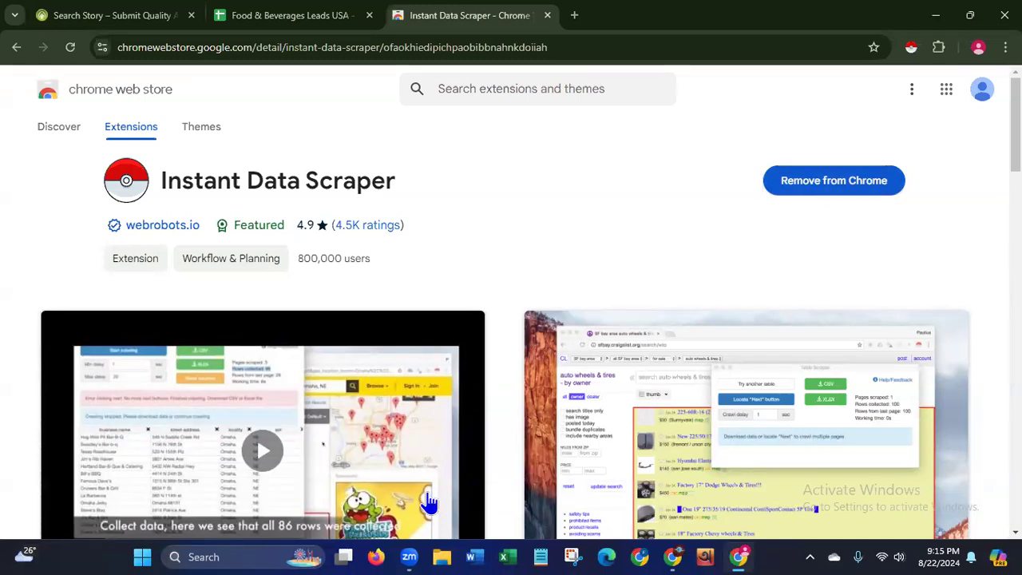
- Remove the Instant Data Scraper extension from Chrome
left_click(911, 48)
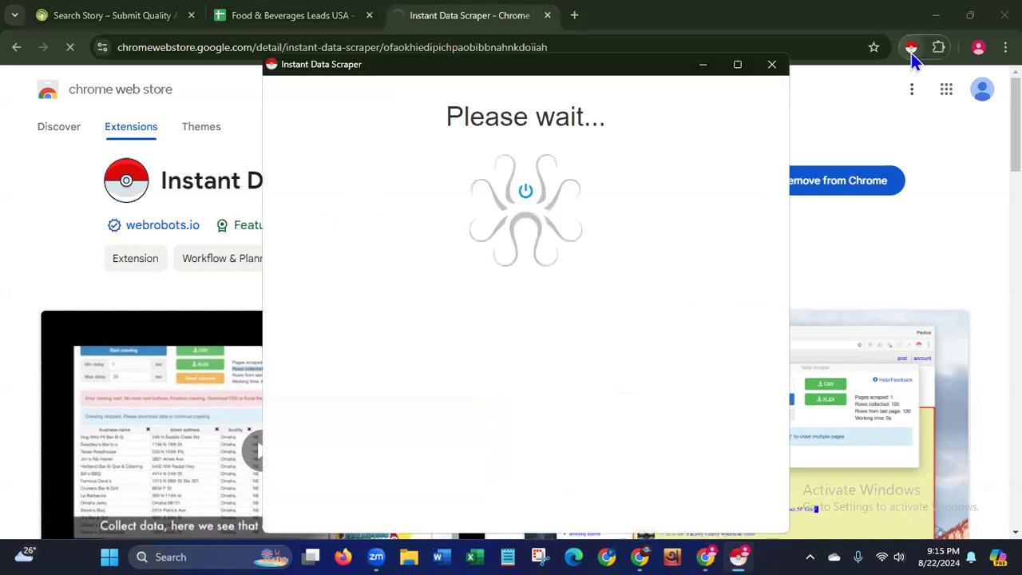
left_click(773, 66)
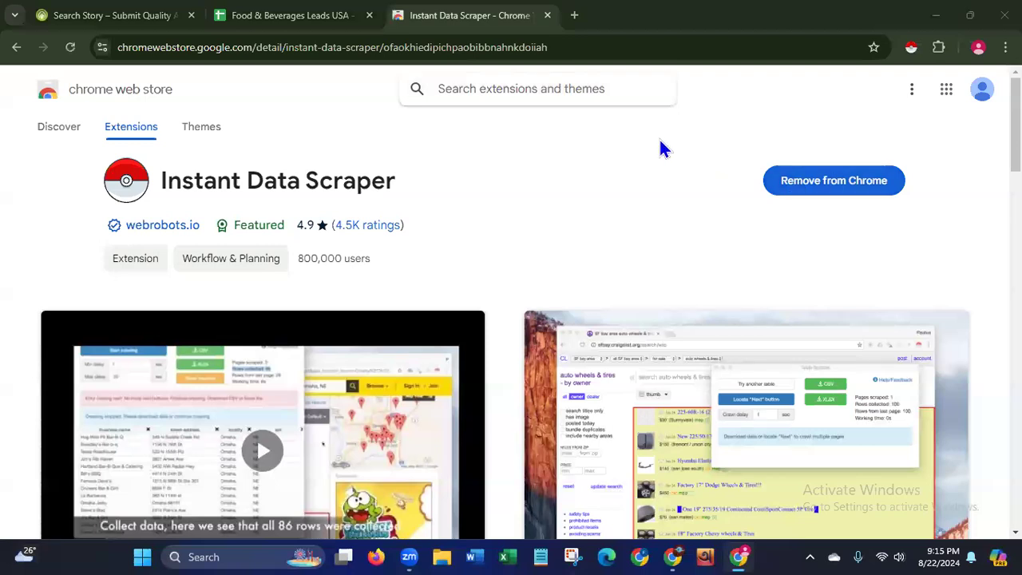
right_click(913, 53)
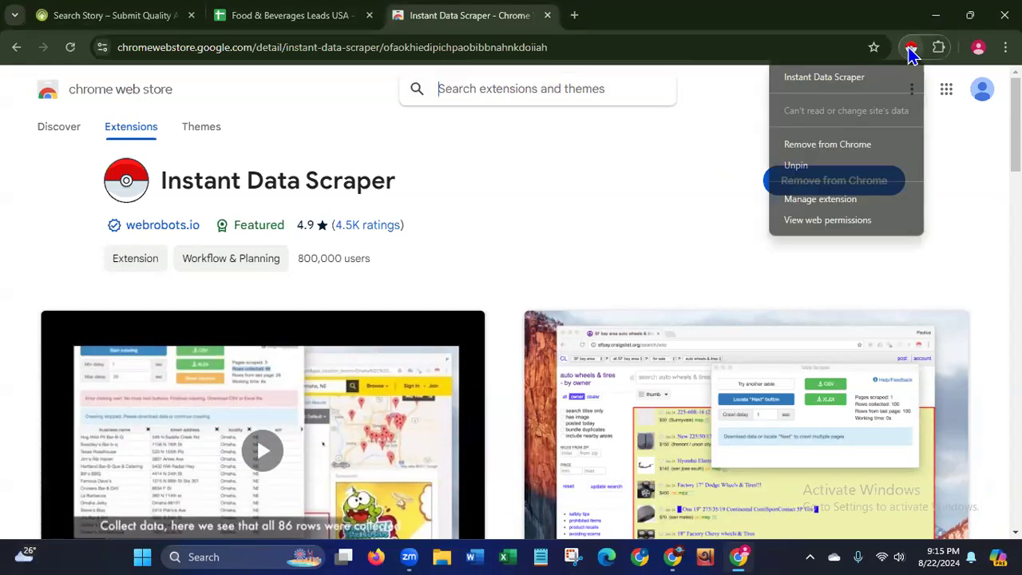
left_click(841, 147)
left_click(812, 178)
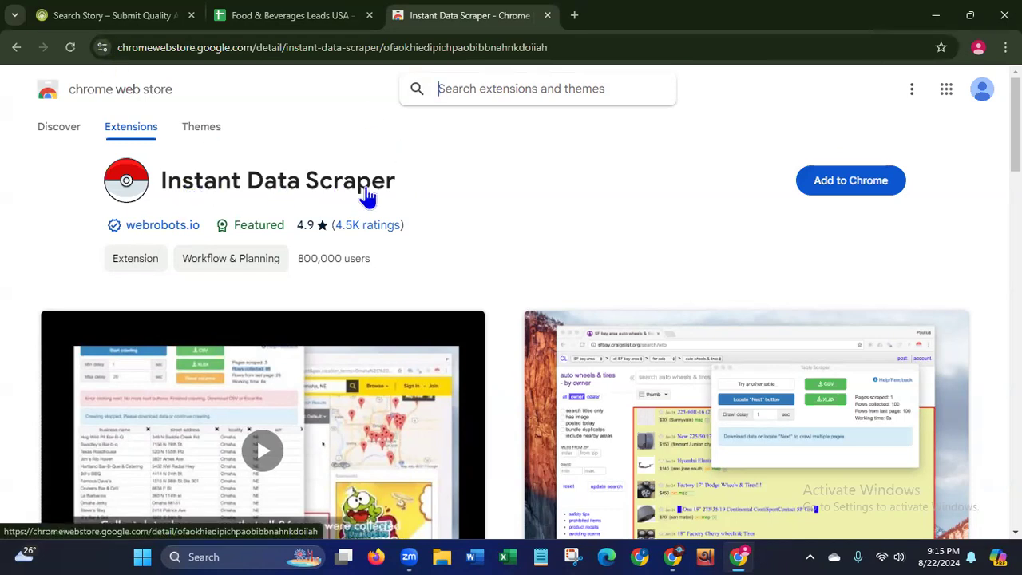
- Add the Instant Data Scraper extension to Chrome and pin it to the toolbar
left_click(873, 185)
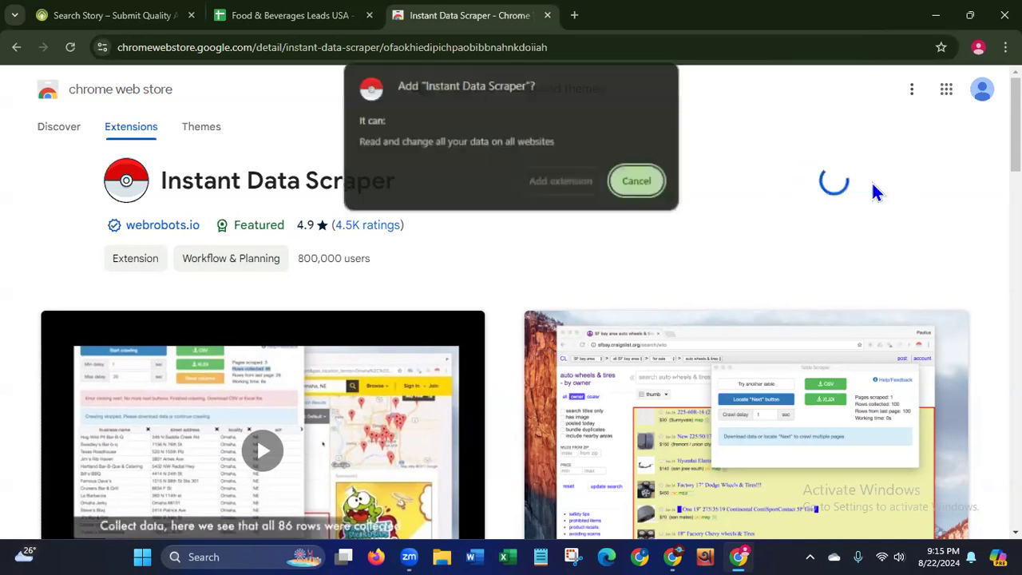
left_click(532, 195)
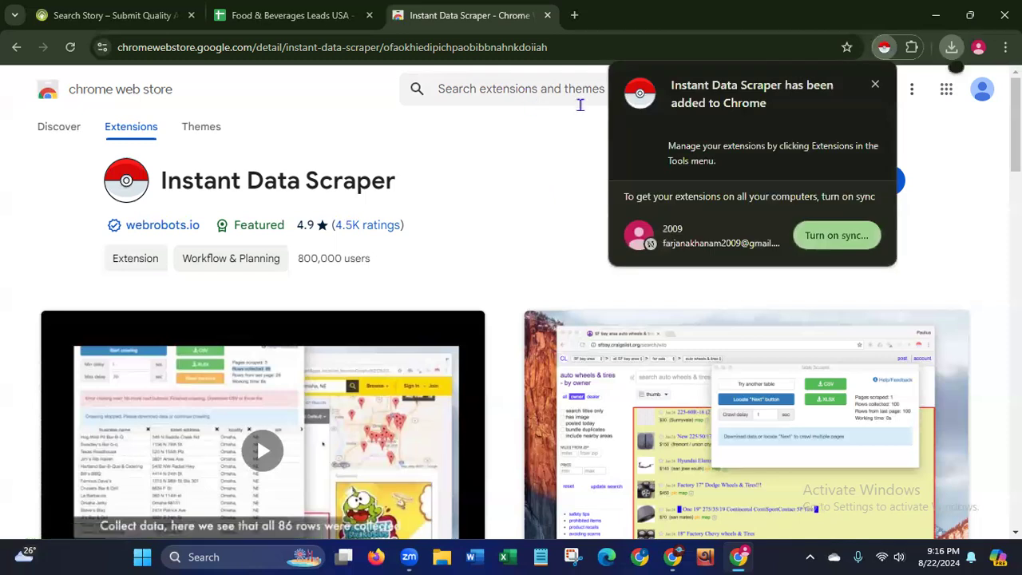
left_click(917, 118)
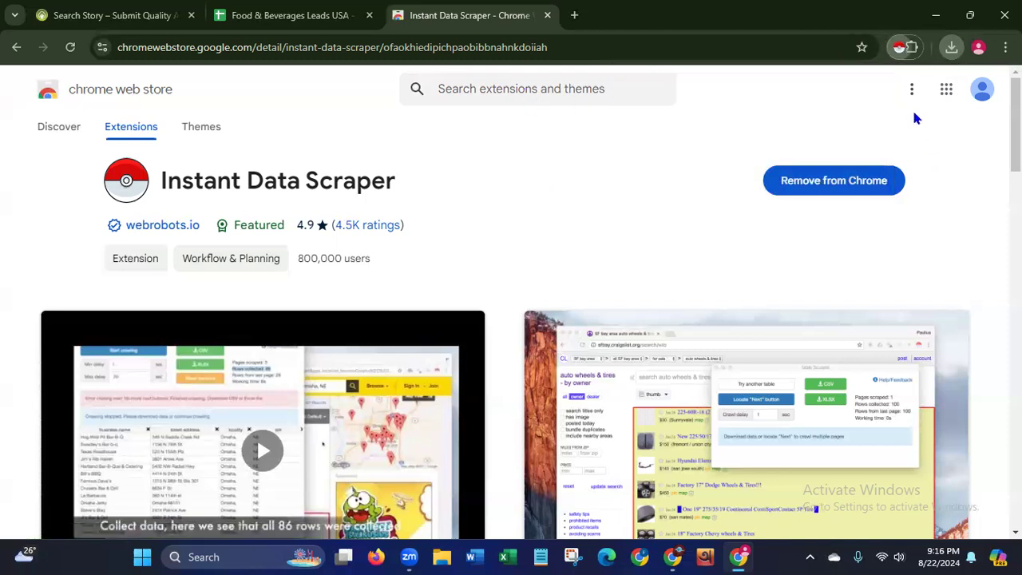
left_click(913, 53)
left_click(859, 169)
left_click(623, 171)
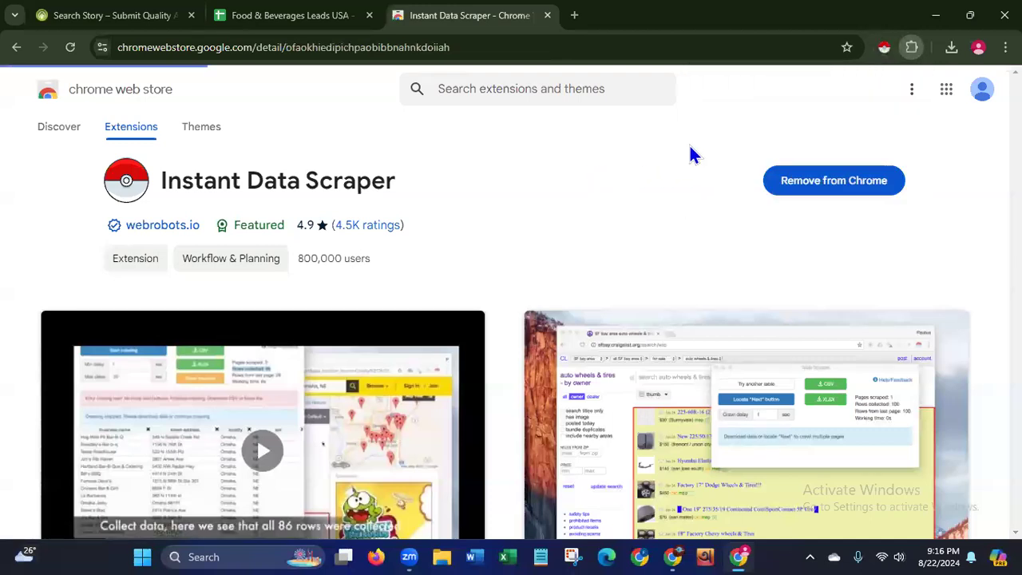
- Test-launch Instant Data Scraper on its store page, and close its window and the Chrome Web Store tab
left_click(884, 50)
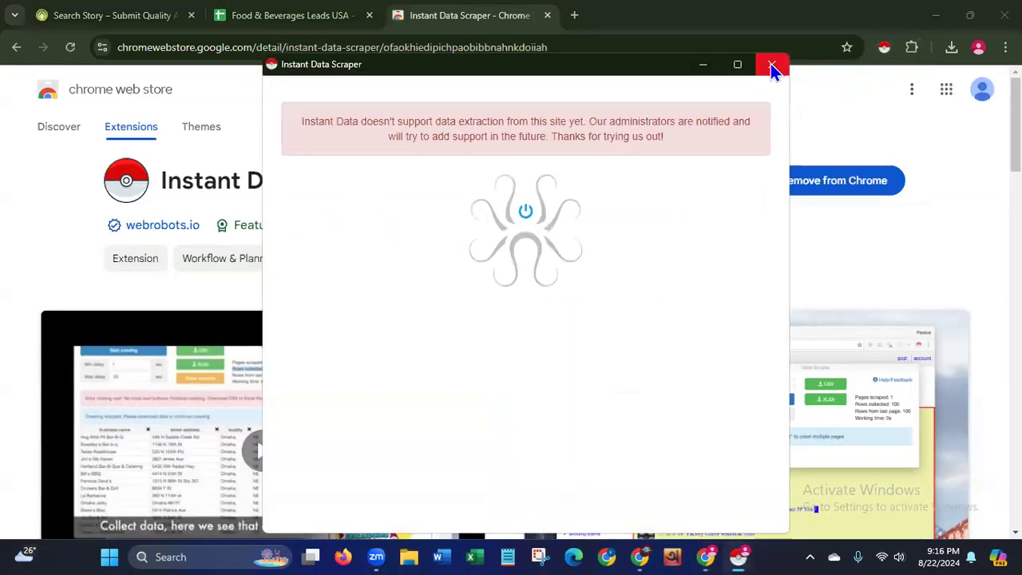
left_click(772, 65)
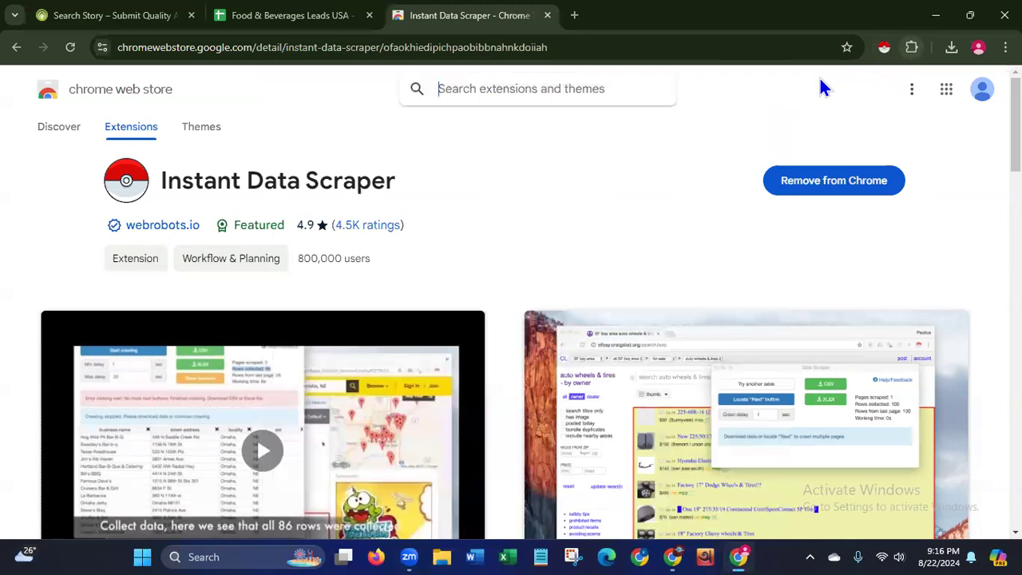
left_click(547, 15)
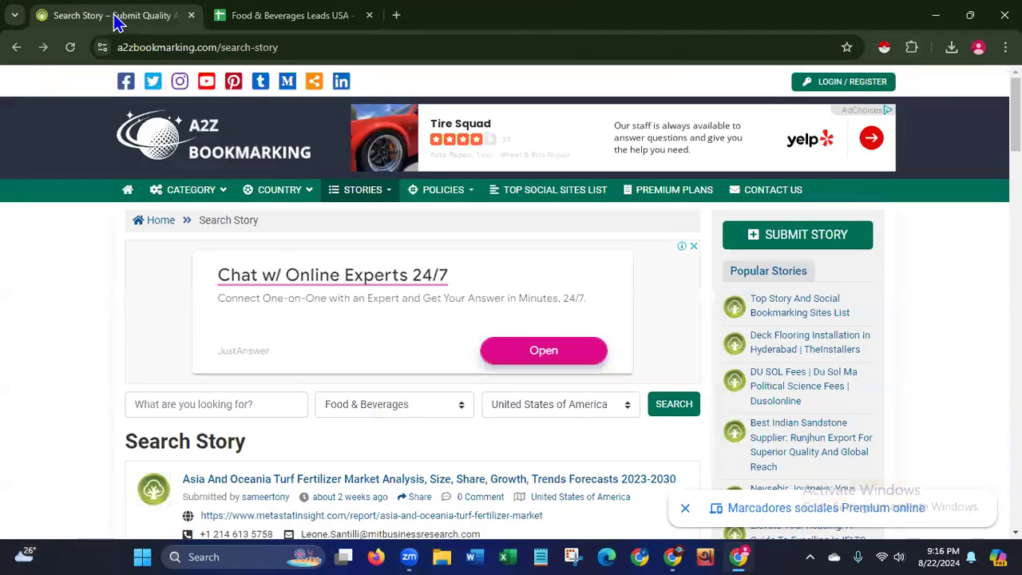
- Reload the a2zbookmarking.com search results with the form resubmitted
left_click(693, 246)
scroll(693, 254, "down", 3)
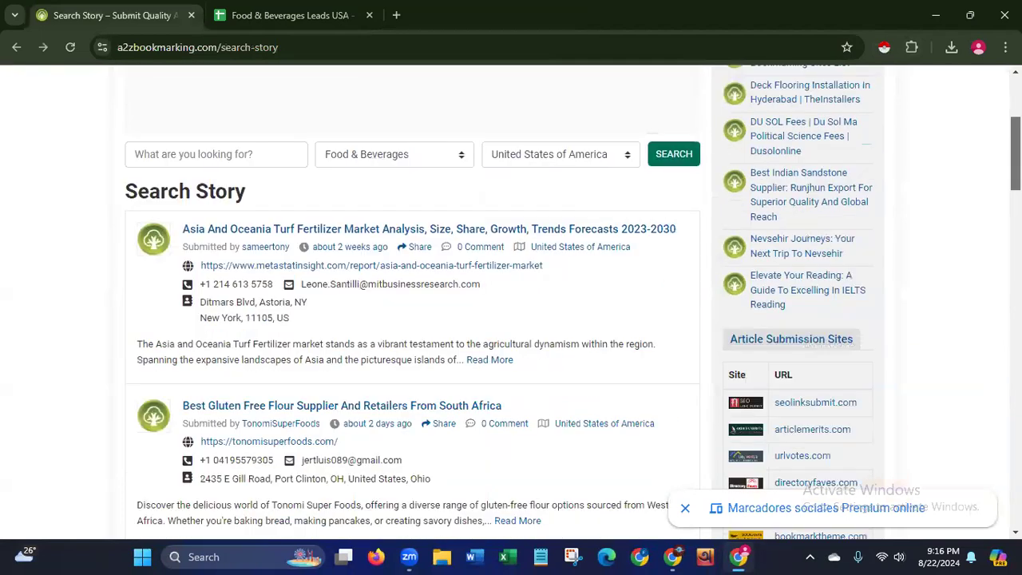
left_click(70, 47)
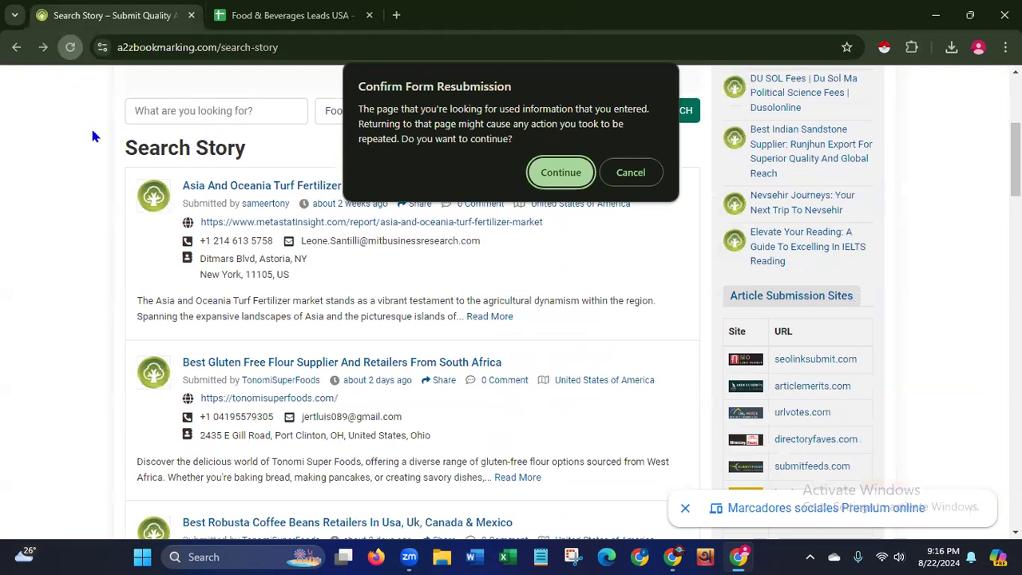
left_click(567, 183)
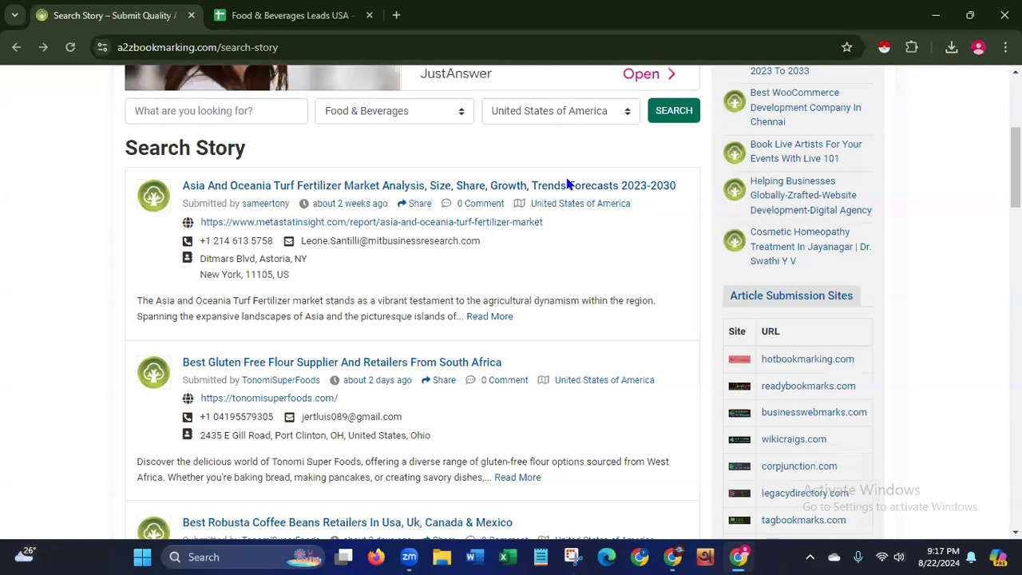
- Run Instant Data Scraper on the search results and check which section of the page its detected table covers
left_click(884, 50)
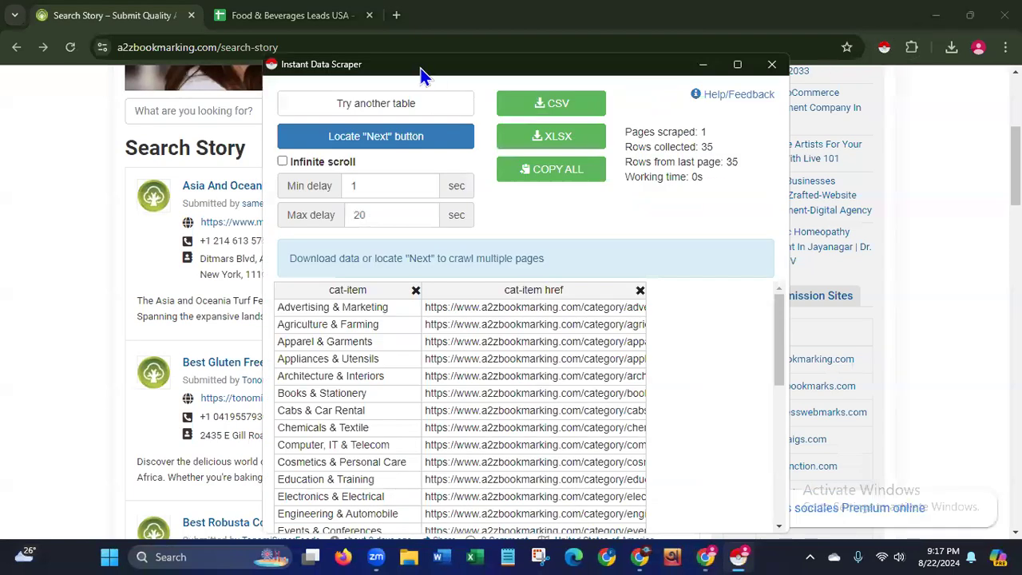
left_click_drag(421, 68, 470, 57)
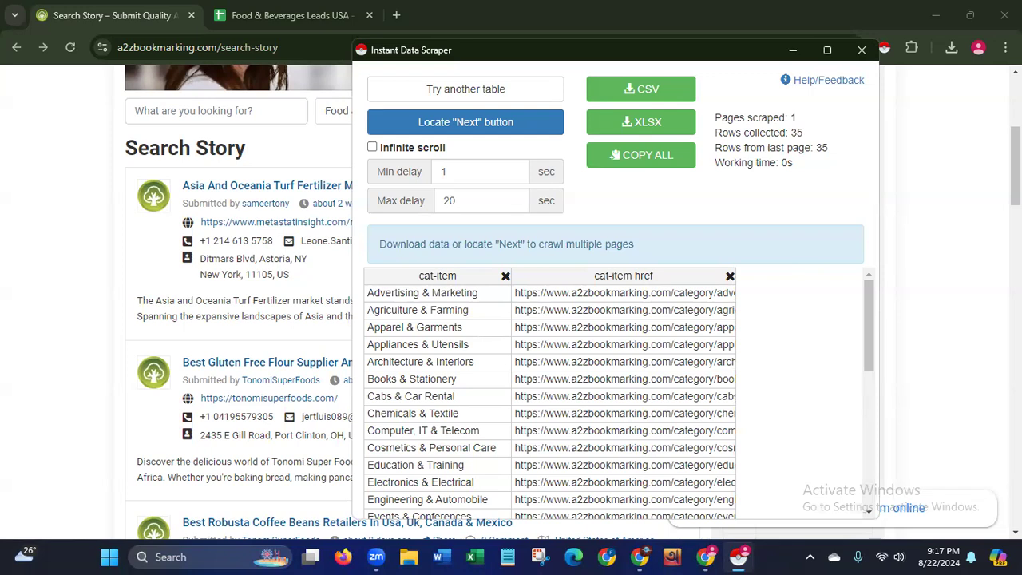
key("alt+F4")
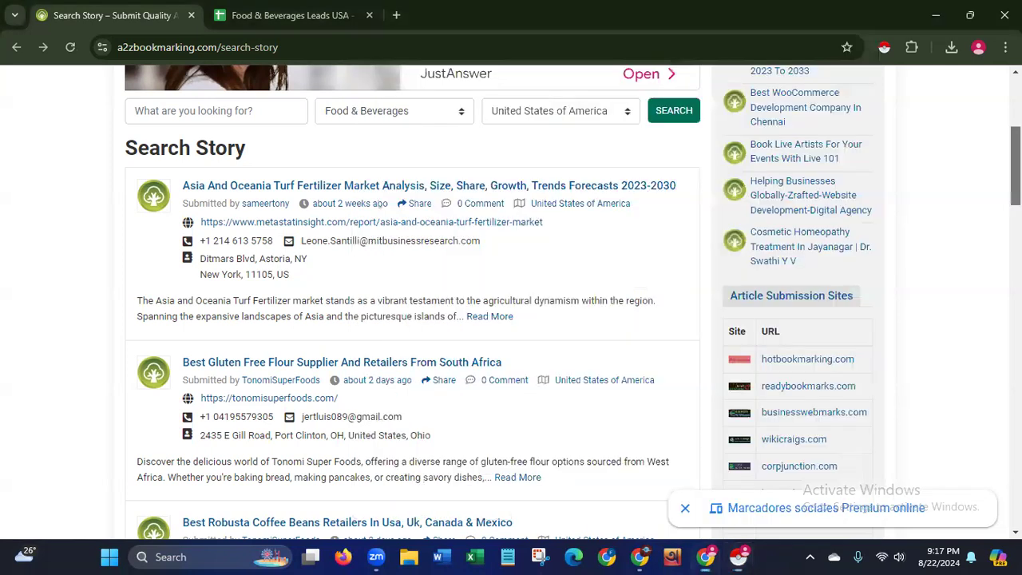
scroll(983, 304, "down", 10)
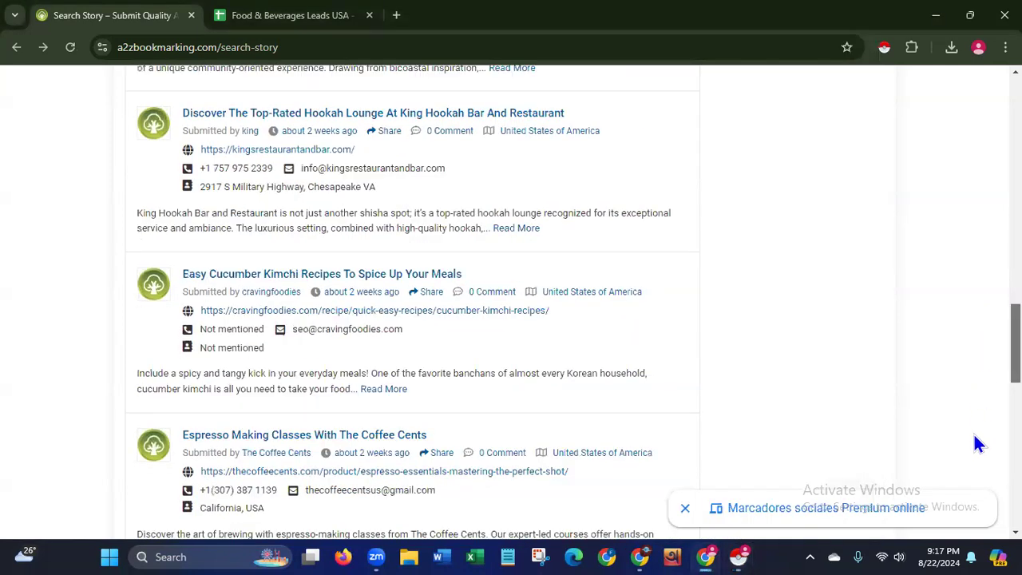
scroll(973, 456, "down", 10)
scroll(152, 160, "down", 2)
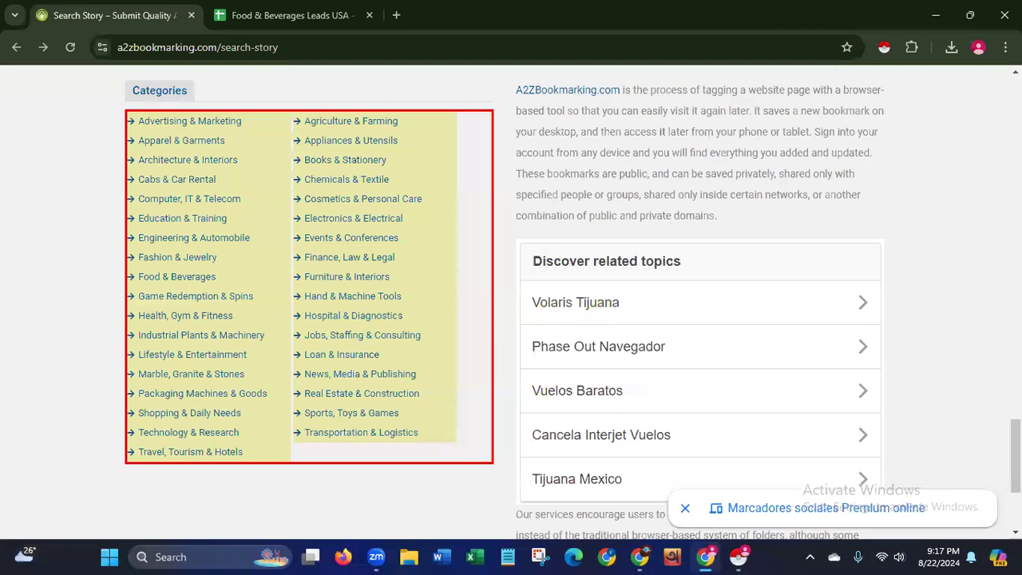
scroll(511, 303, "up", 10)
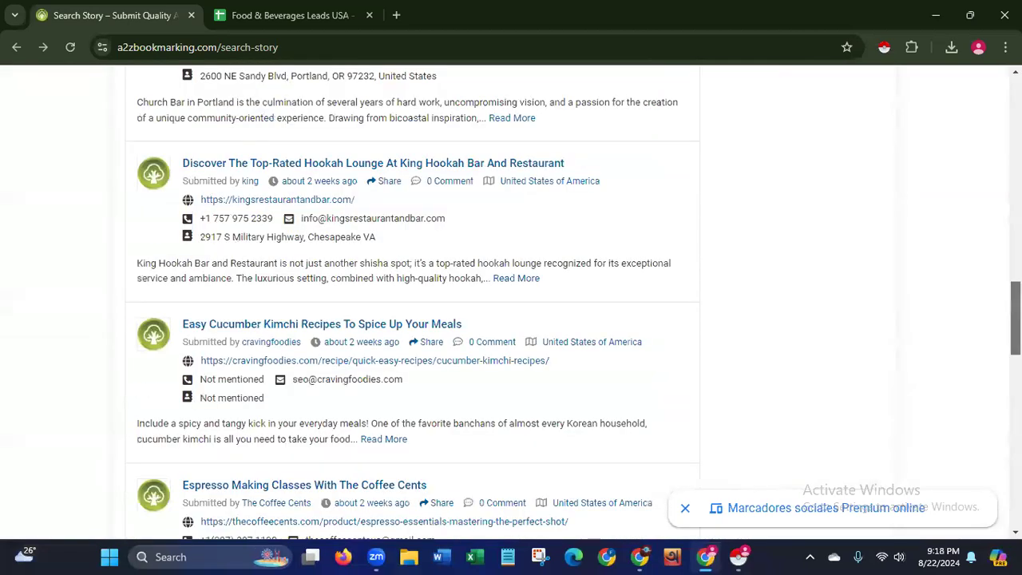
scroll(896, 84, "up", 5)
- Run Instant Data Scraper again and switch it to the table that covers the story listings
left_click(883, 49)
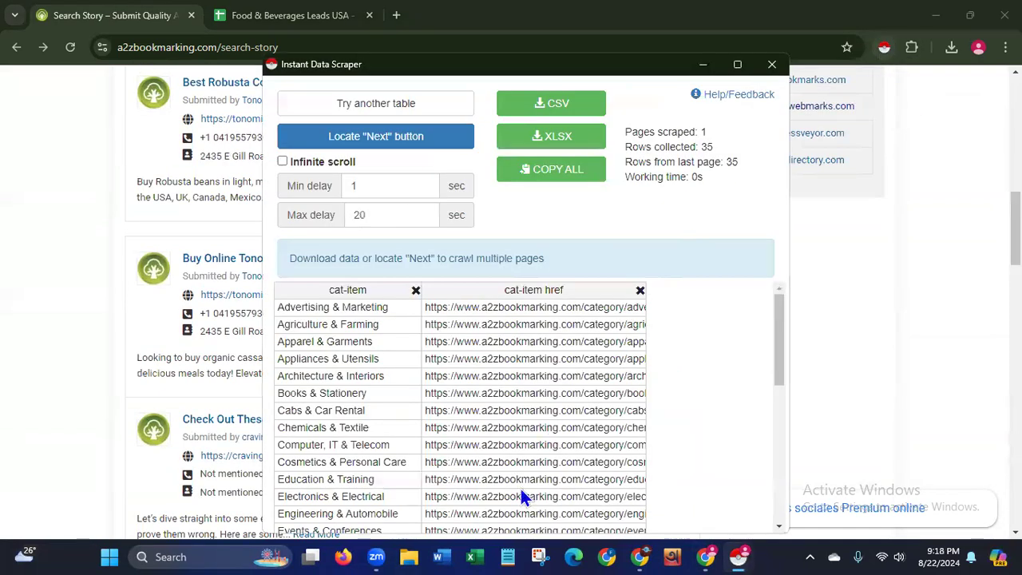
left_click(364, 110)
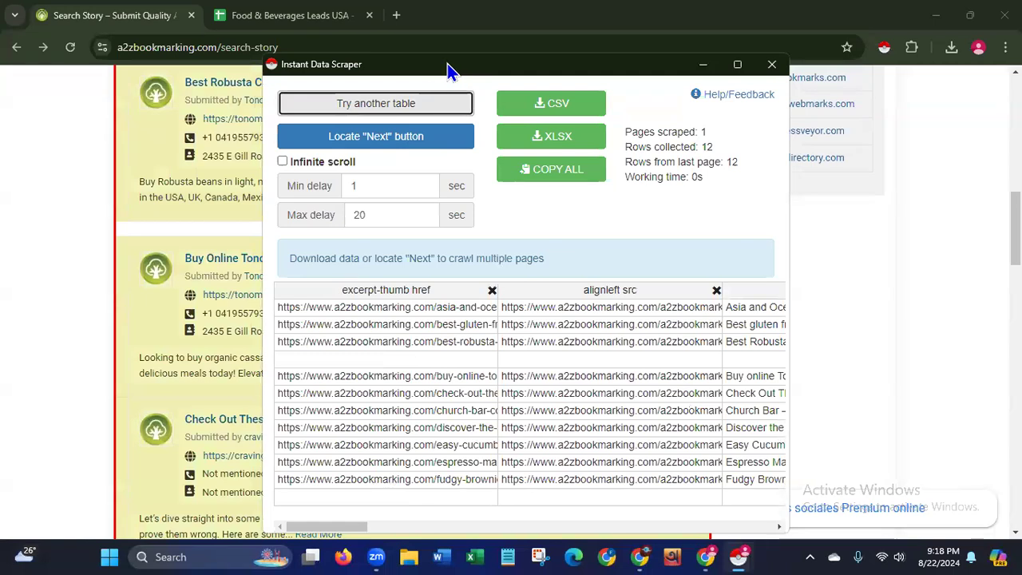
left_click_drag(447, 63, 583, 66)
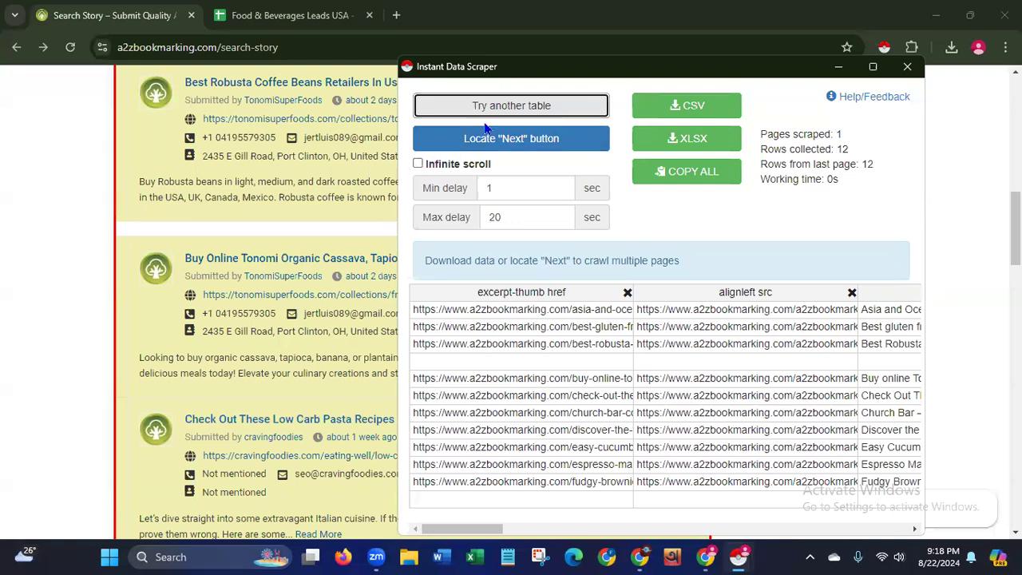
- Enable infinite scroll in Instant Data Scraper and crawl the story listings
left_click(418, 164)
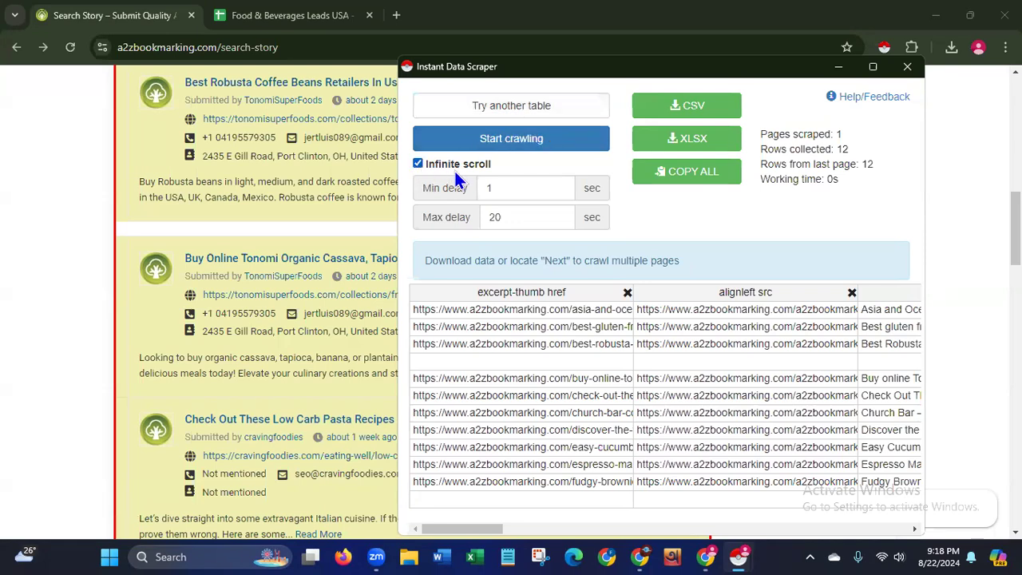
left_click(521, 144)
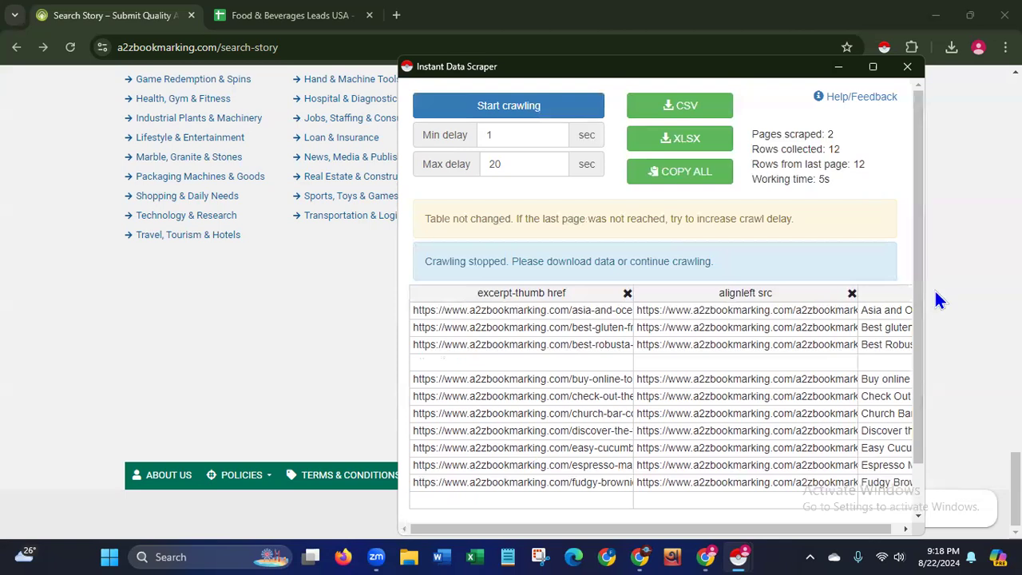
scroll(920, 320, "down", 1)
scroll(919, 338, "up", 1)
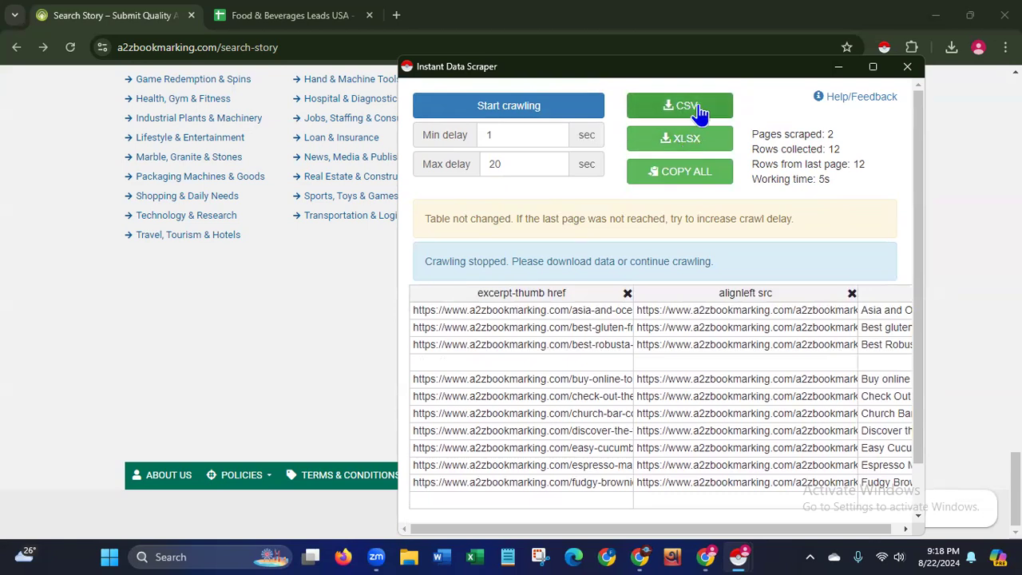
- Export the scraped listings as XLSX and try to open a2zbookmarking (5).xlsx in Excel, declining content recovery
left_click(694, 142)
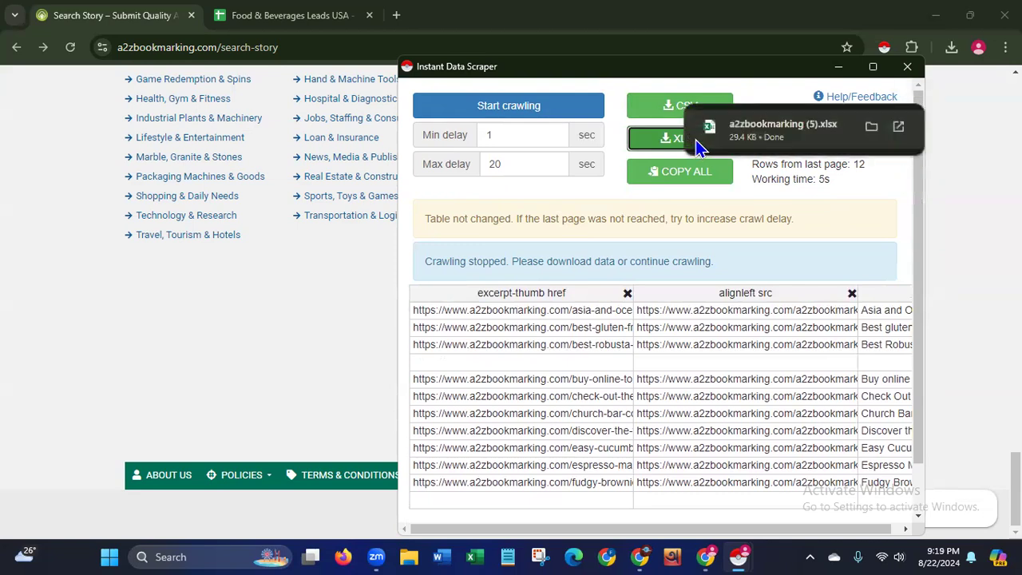
left_click(793, 131)
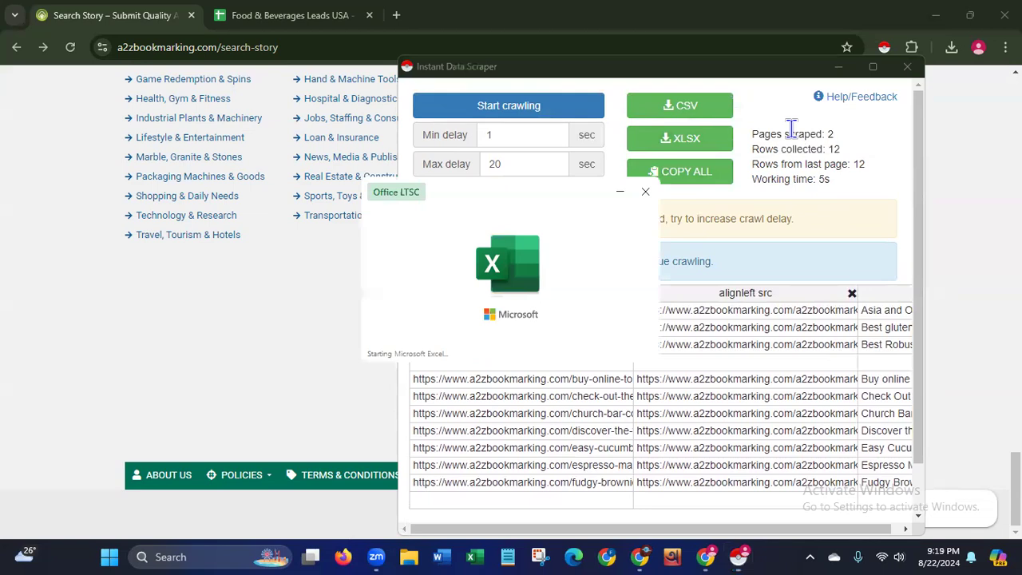
left_click(554, 319)
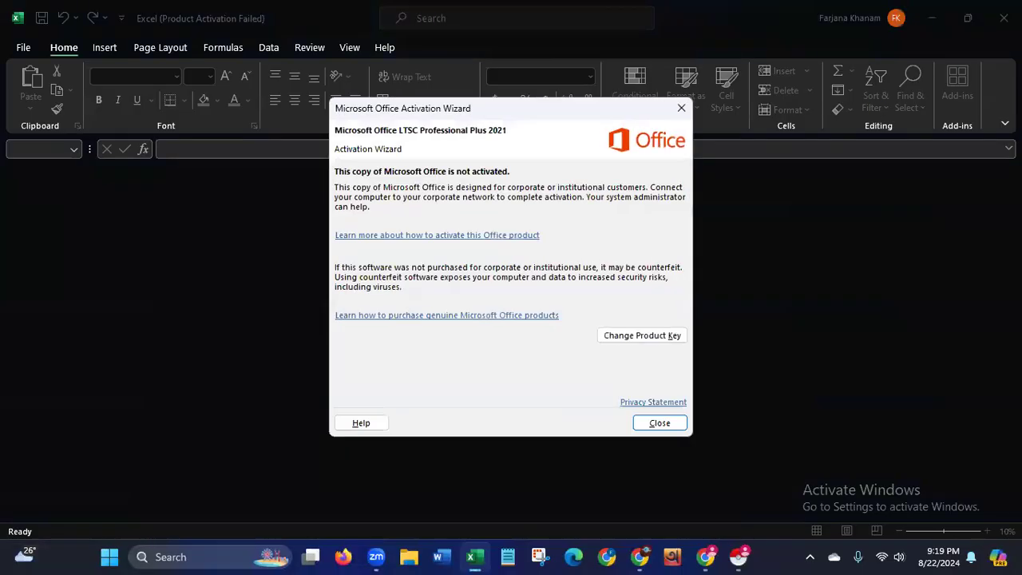
left_click(651, 415)
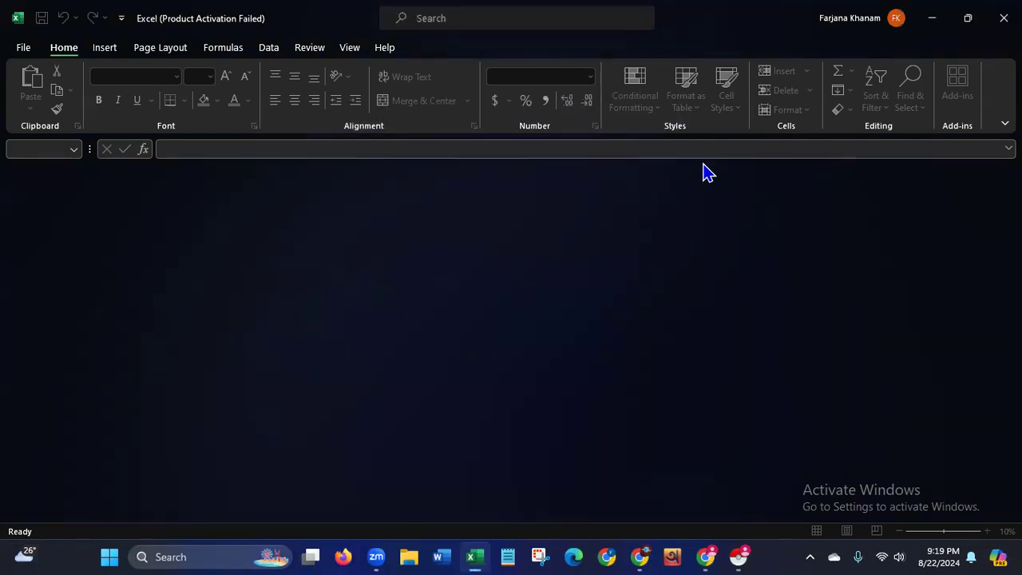
left_click(1004, 17)
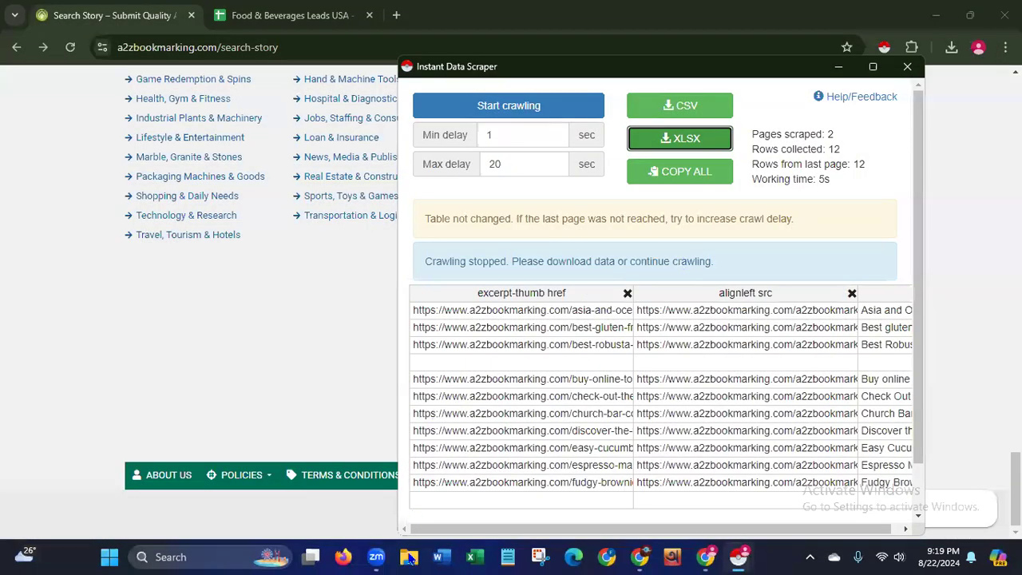
- Try to open the a2zbookmarking (5) workbook from the Downloads folder in Excel again, declining content recovery and closing both windows
left_click(409, 557)
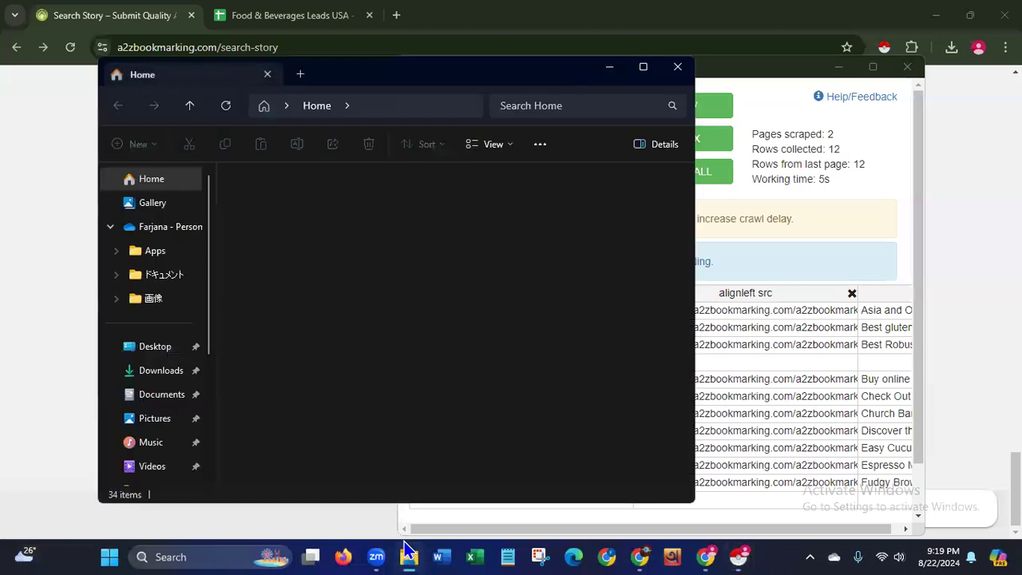
left_click(153, 380)
left_click(307, 218)
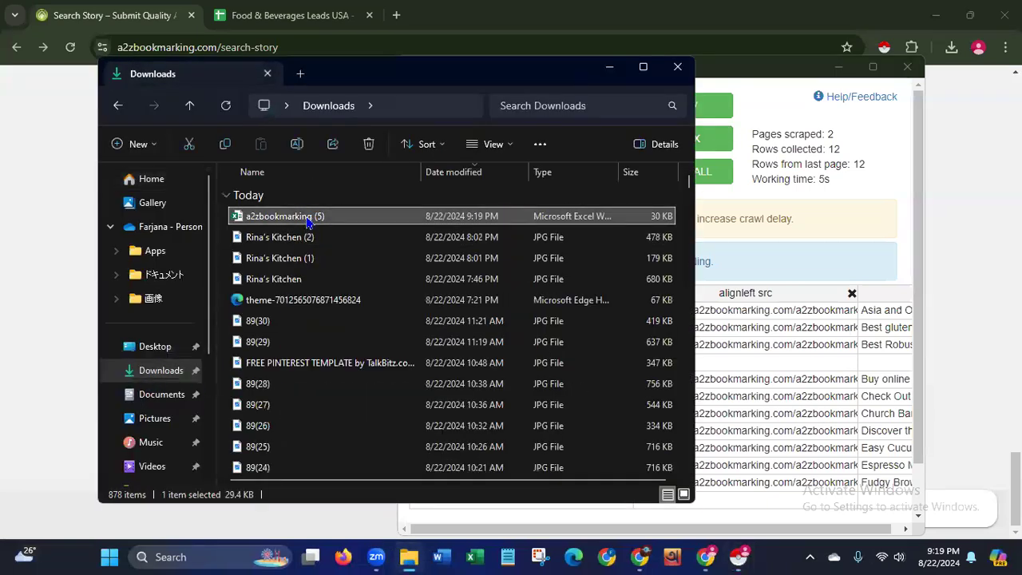
double_click(306, 220)
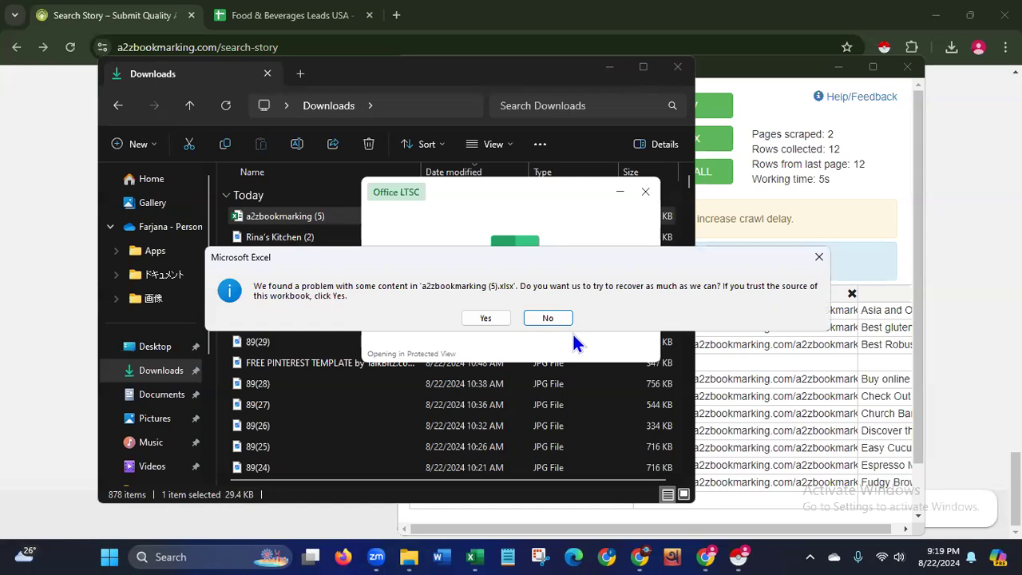
left_click(548, 318)
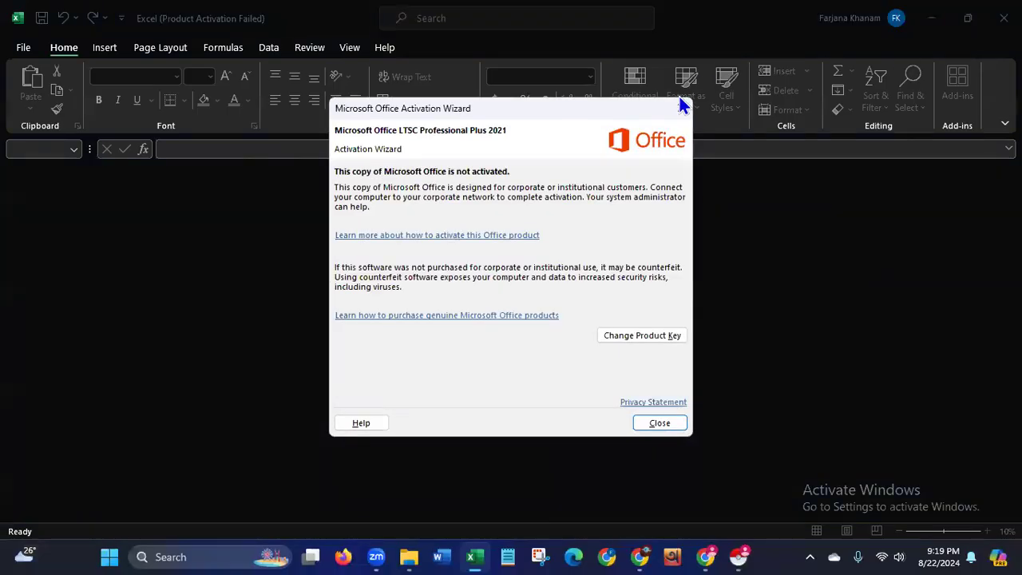
left_click(681, 101)
left_click(1004, 18)
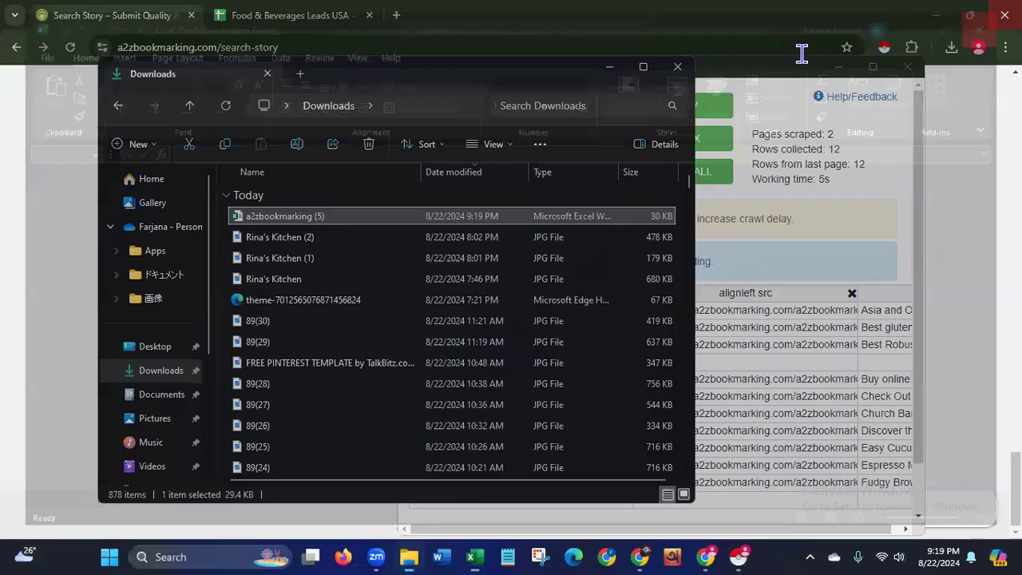
left_click(677, 70)
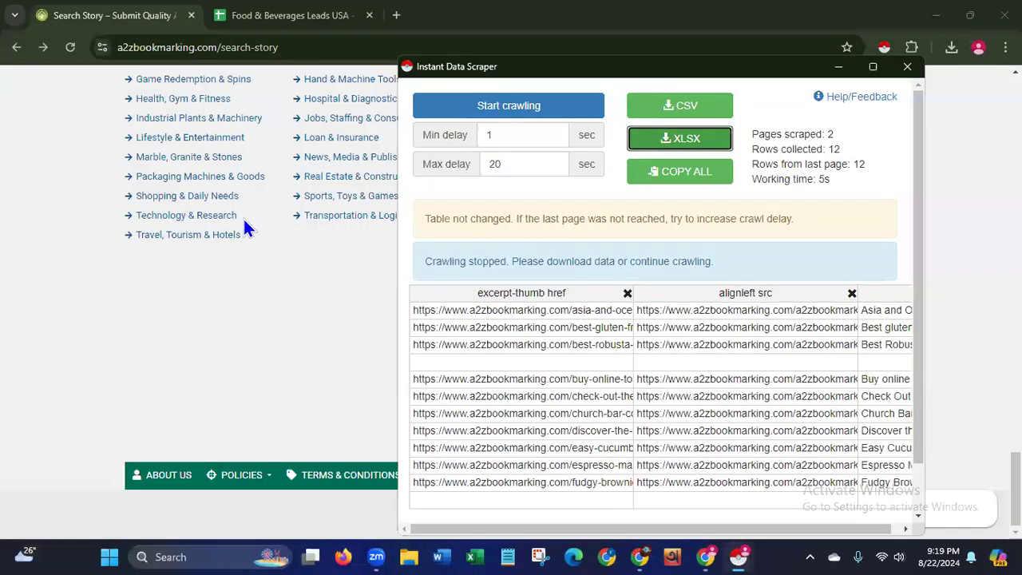
- Close Instant Data Scraper and reload the story search results for Food & Beverages in United States of America
left_click(905, 70)
left_click_drag(1016, 489, 1016, 147)
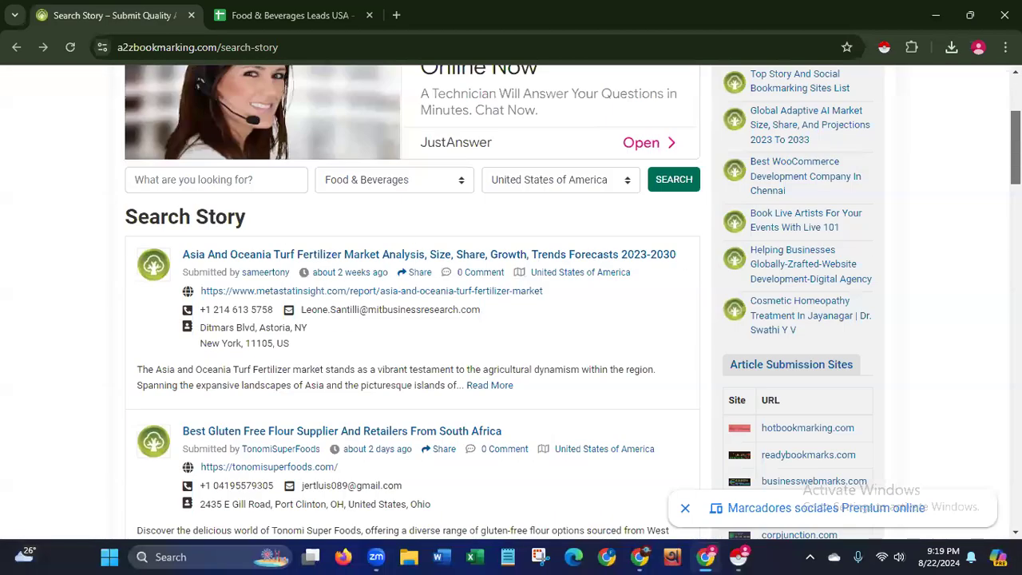
left_click(70, 49)
left_click(562, 177)
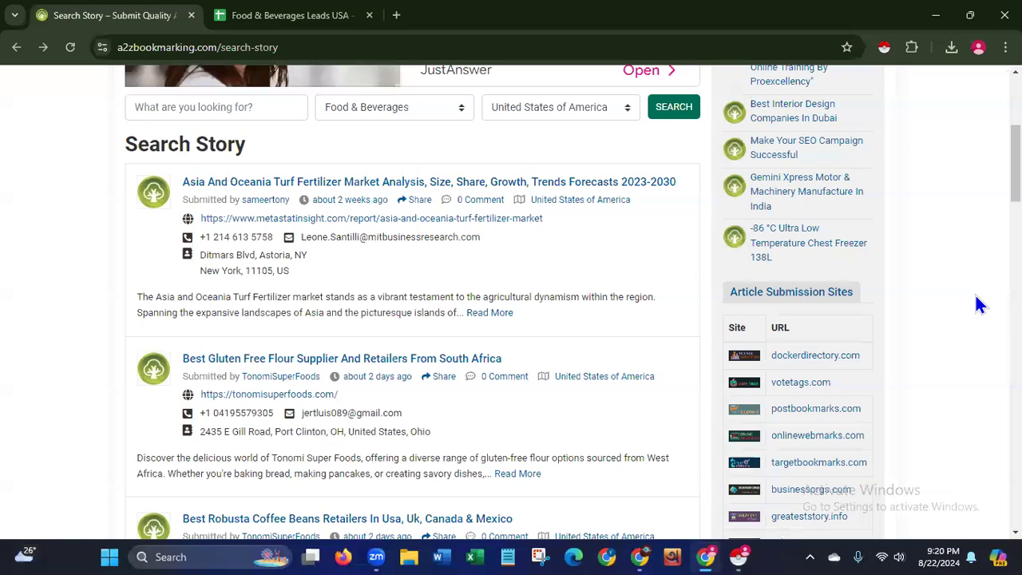
- Run Instant Data Scraper on the reloaded page, switch to the story listings table and crawl it with infinite scroll enabled
left_click(886, 51)
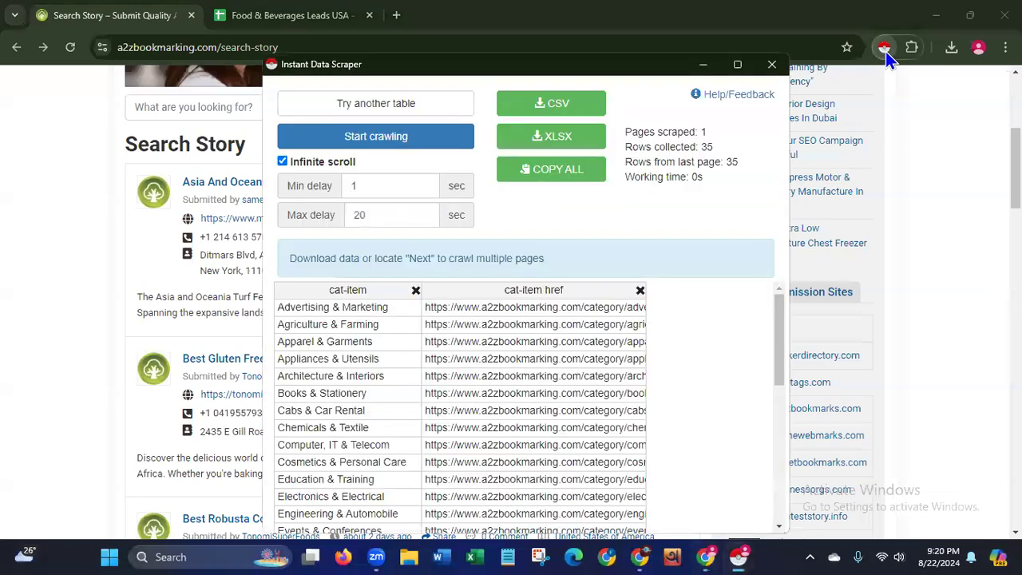
left_click(355, 109)
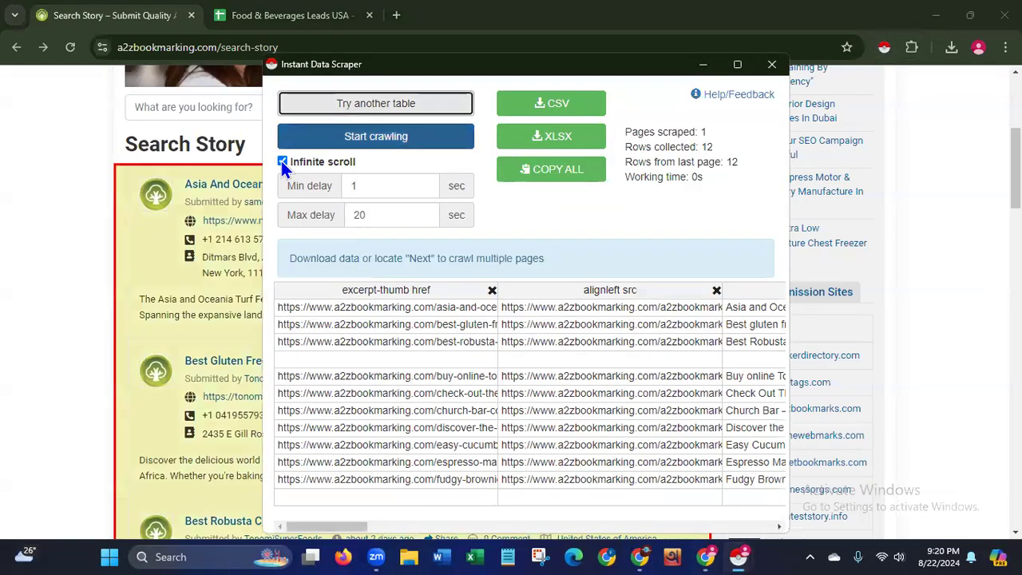
left_click(351, 140)
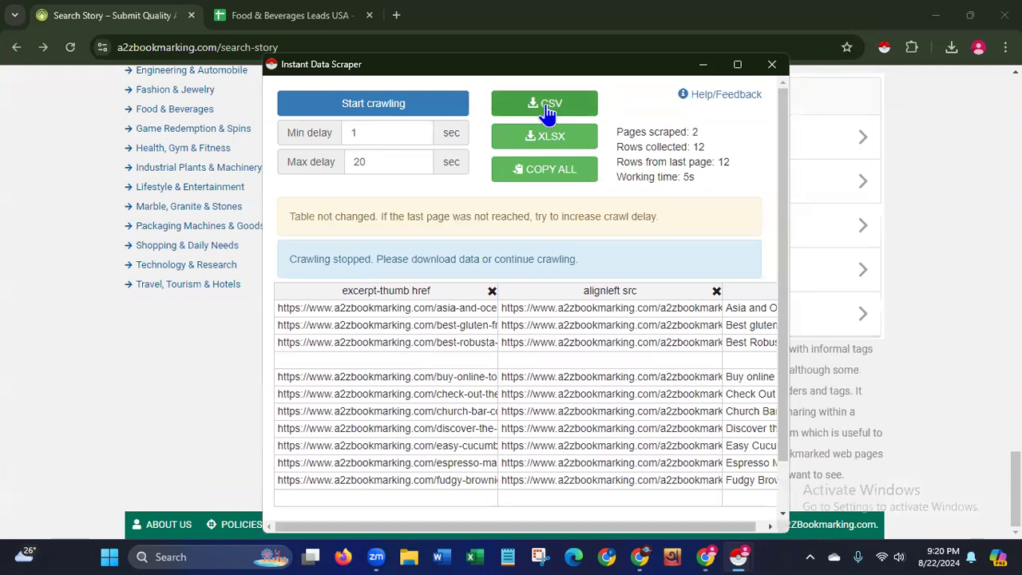
- Export the crawled story listings as both CSV and XLSX files and close the scraper
left_click(548, 112)
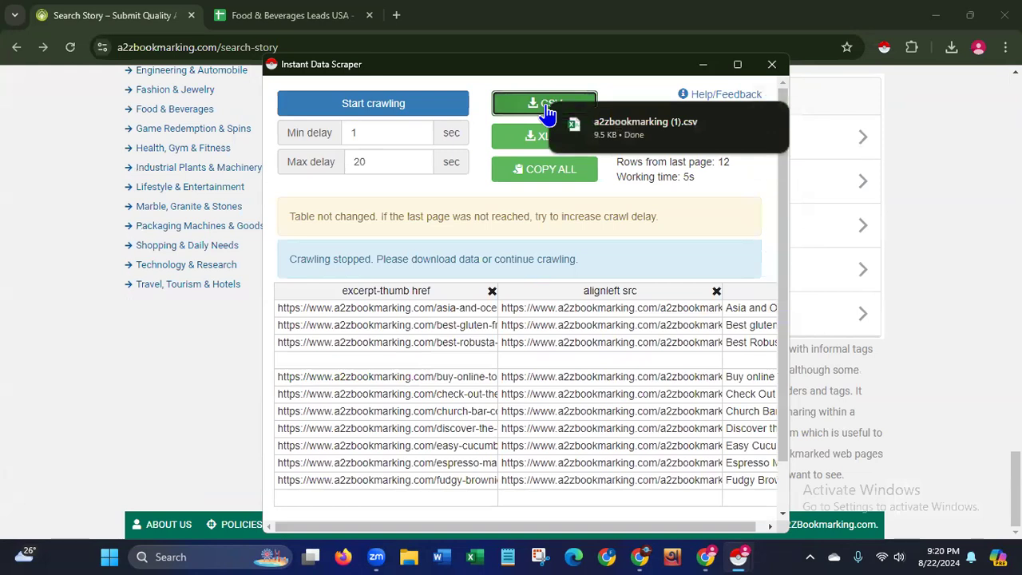
left_click(525, 140)
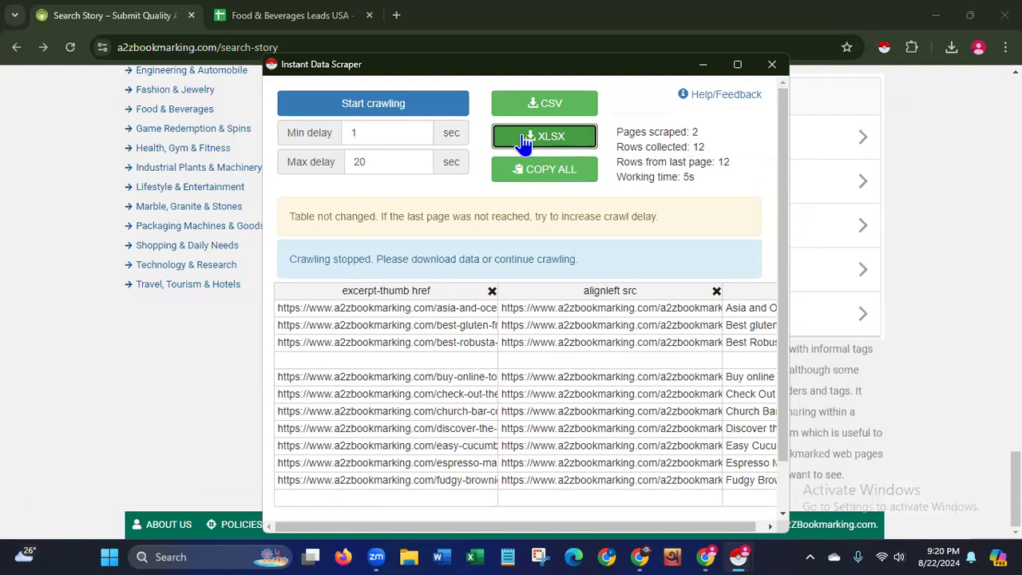
left_click(772, 73)
- Import a2zbookmarking (6).xlsx from the Downloads folder into Google Sheets as a new spreadsheet and open it
left_click(316, 27)
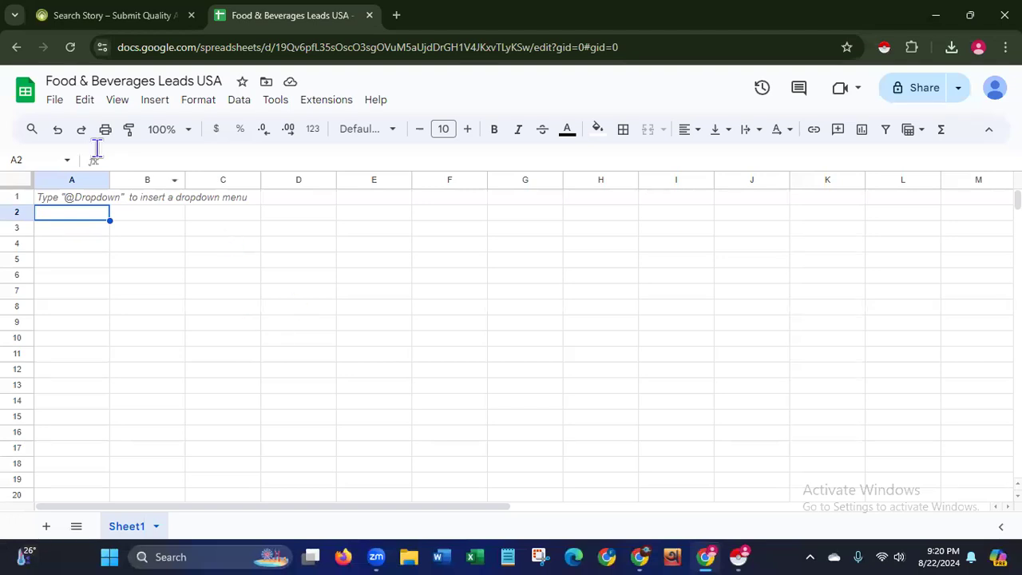
left_click(54, 101)
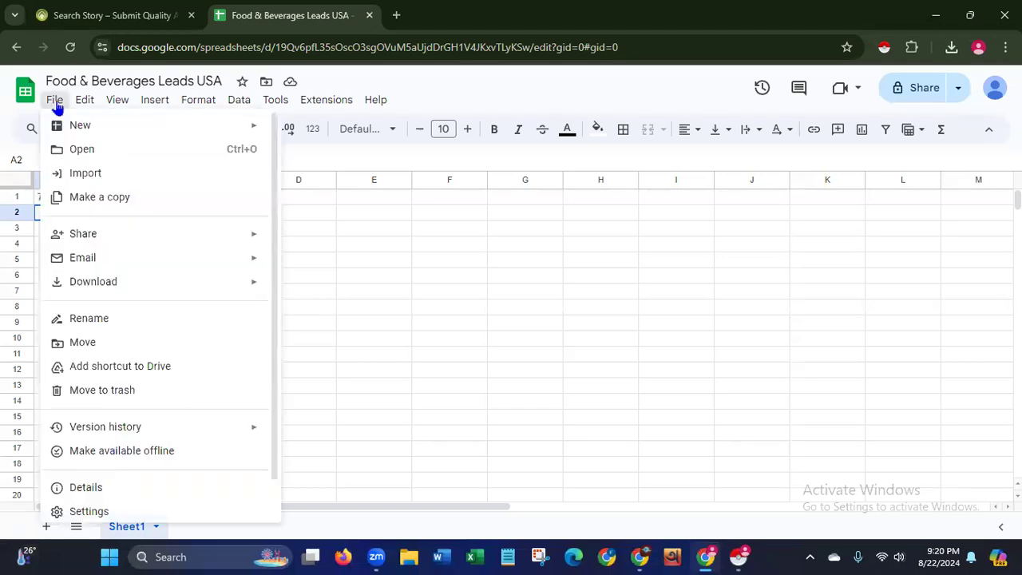
left_click(85, 172)
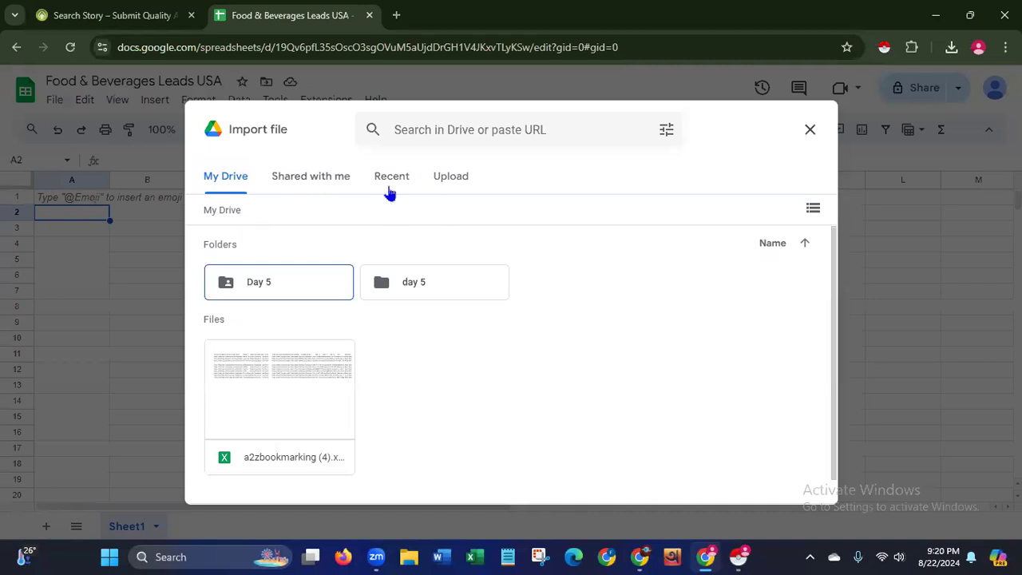
left_click(463, 181)
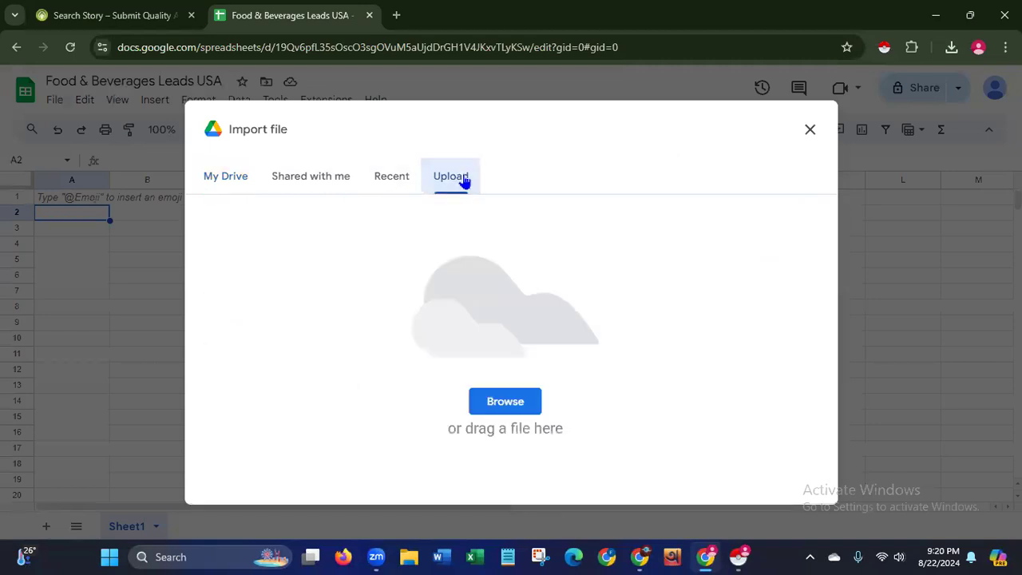
left_click(498, 401)
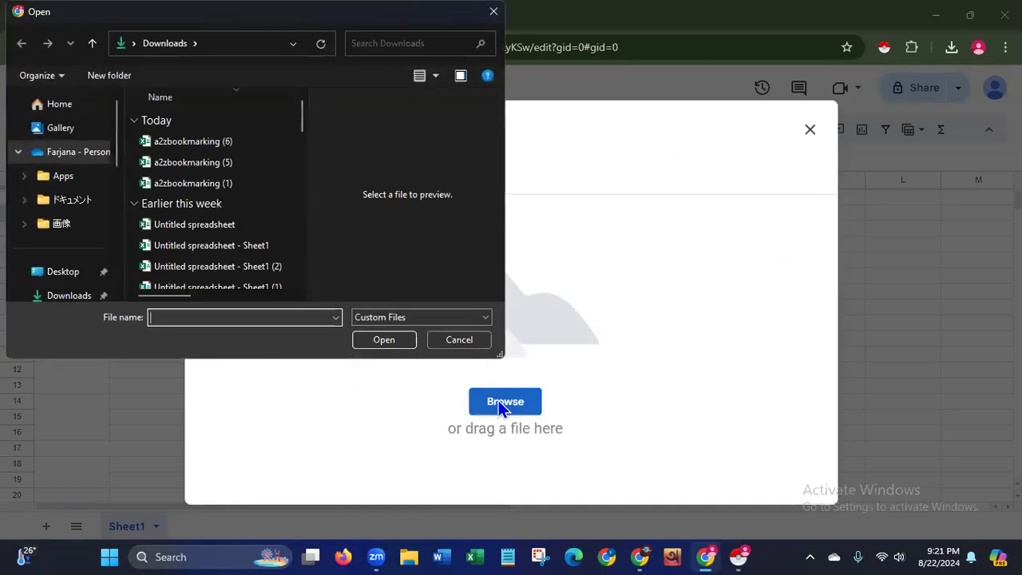
left_click(200, 144)
left_click(399, 345)
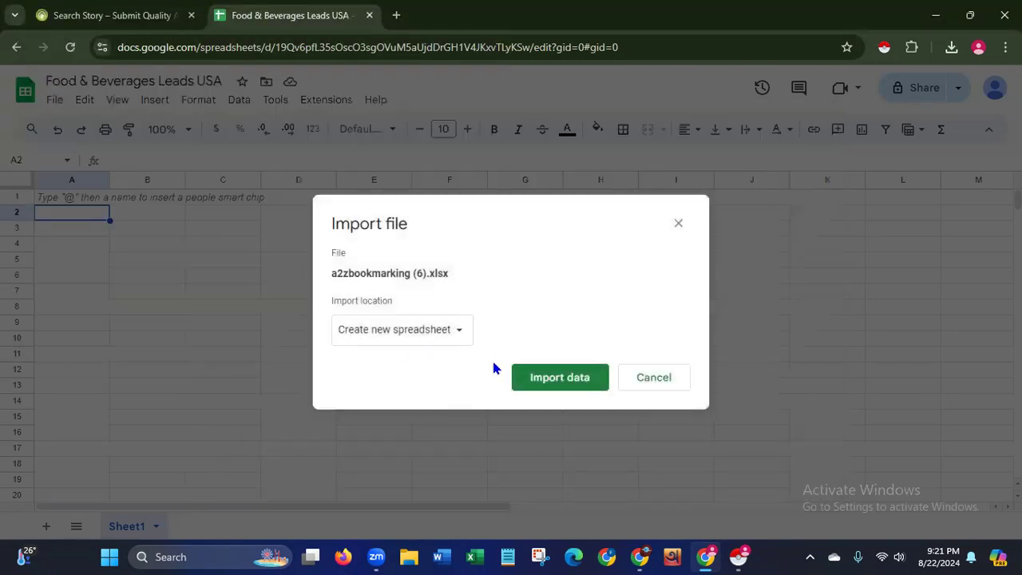
left_click(576, 384)
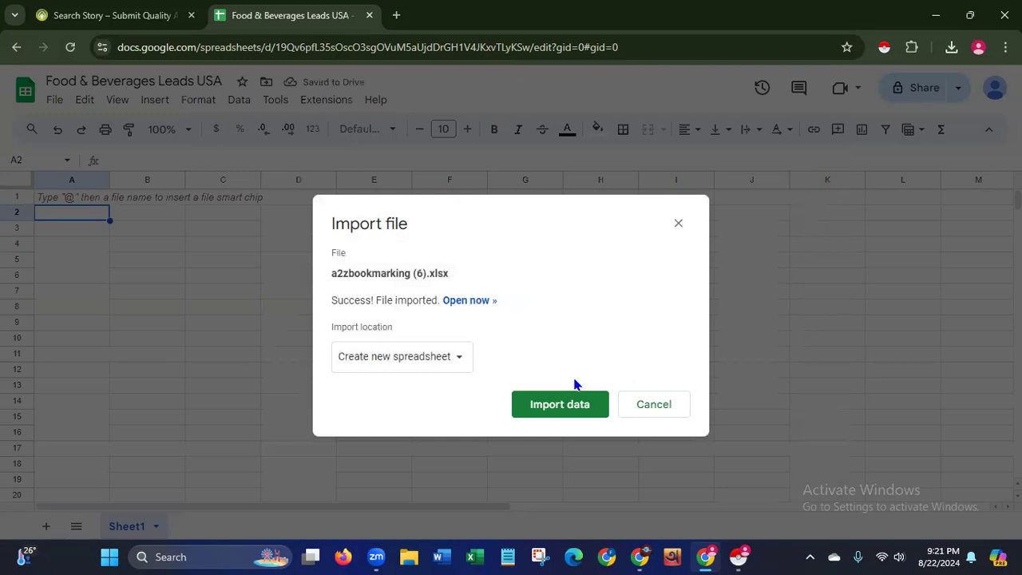
left_click(480, 301)
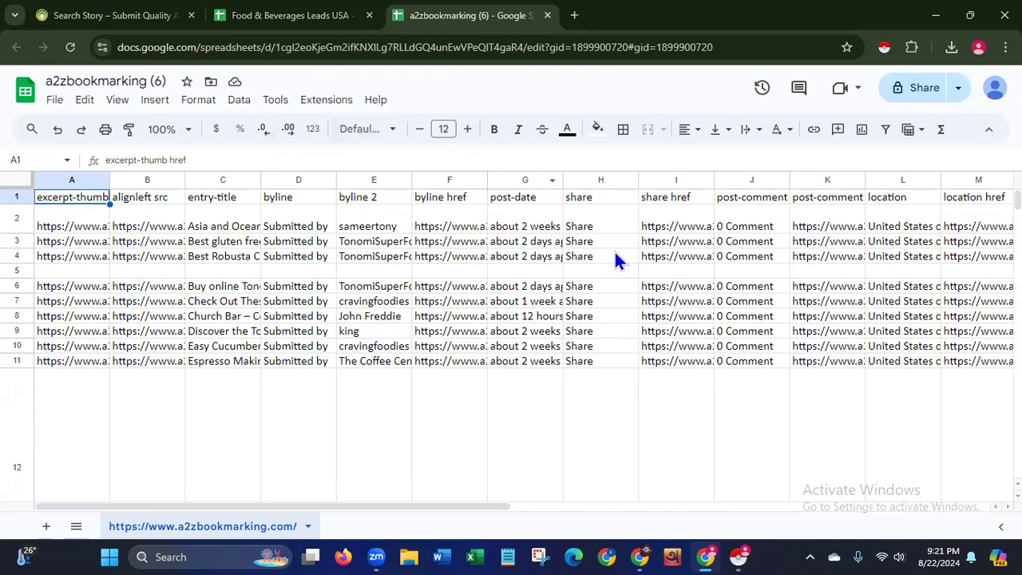
- Review the imported columns across the sheet and close the empty Food & Beverages Leads USA spreadsheet
left_click_drag(211, 508, 333, 507)
scroll(500, 518, "right", 2)
scroll(500, 519, "right", 4)
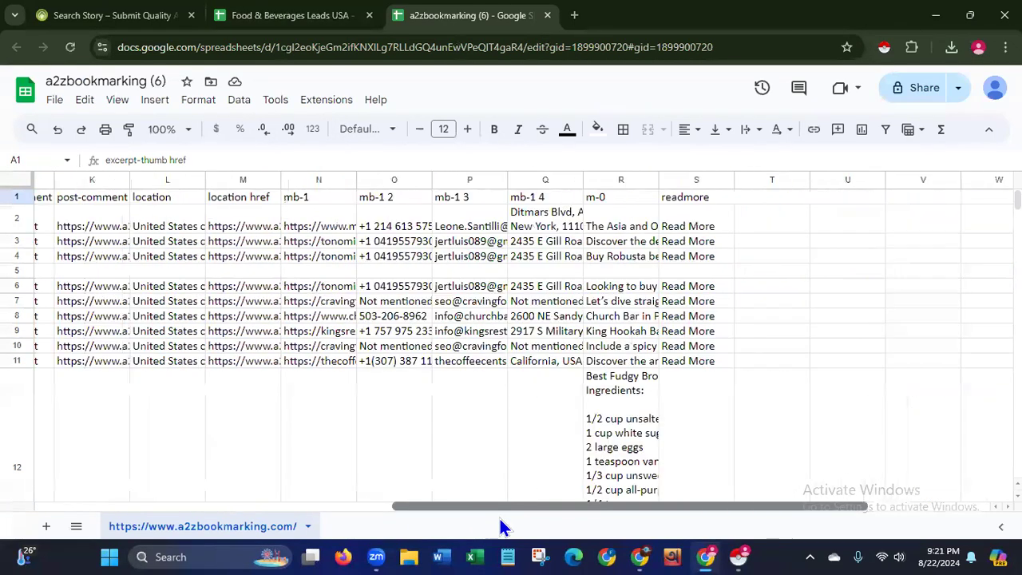
scroll(300, 511, "left", 3)
scroll(152, 431, "left", 6)
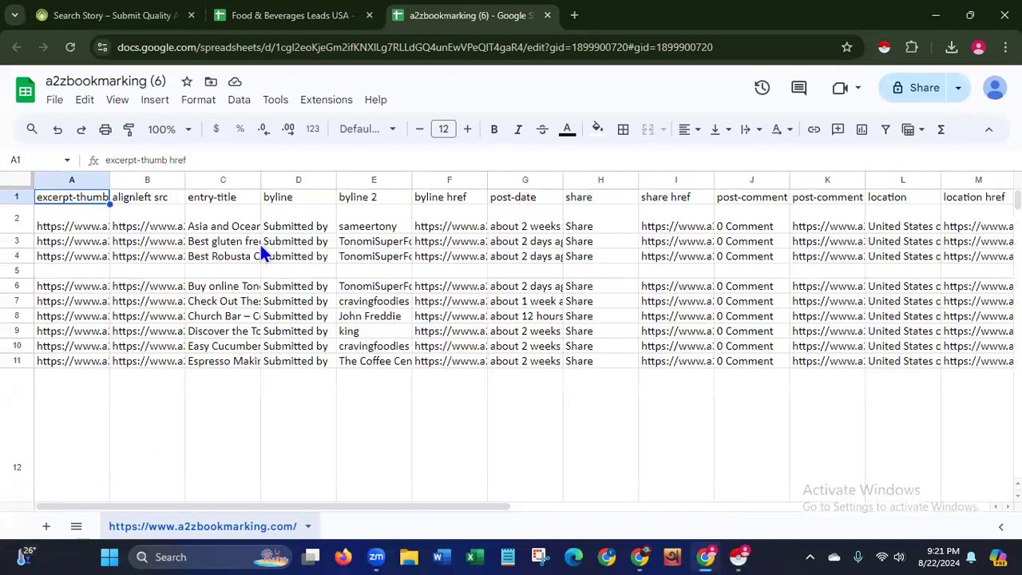
left_click(369, 16)
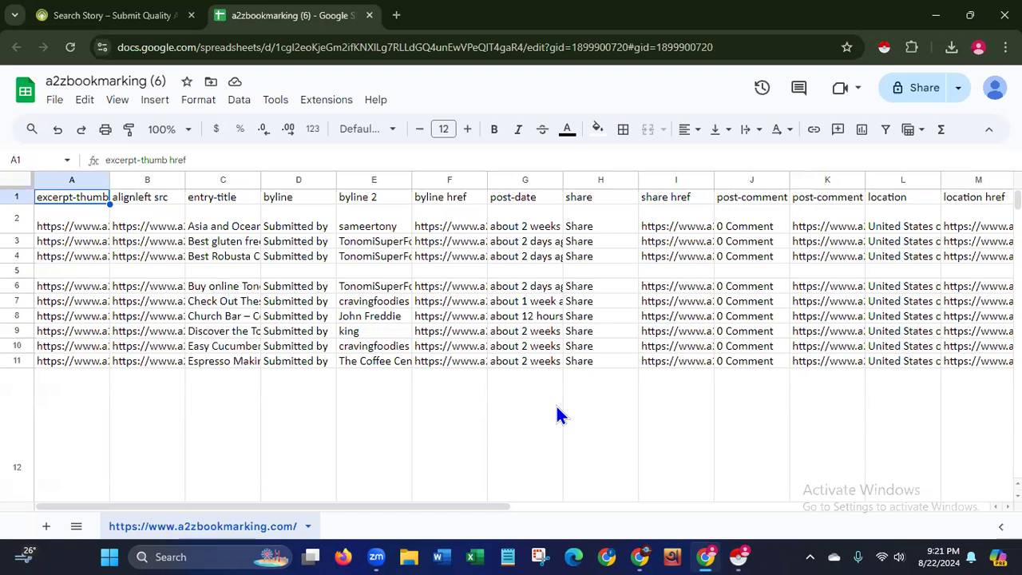
- Rename the imported spreadsheet as "Leads of Food & Beverages Industry of USA"
left_click(169, 82)
key("BackSpace")
key("BackSpace")
key("BackSpace")
key("BackSpace")
key("BackSpace")
key("BackSpace")
key("BackSpace")
key("BackSpace")
key("BackSpace")
key("BackSpace")
key("BackSpace")
key("BackSpace")
key("BackSpace")
key("BackSpace")
key("BackSpace")
key("BackSpace")
key("BackSpace")
key("BackSpace")
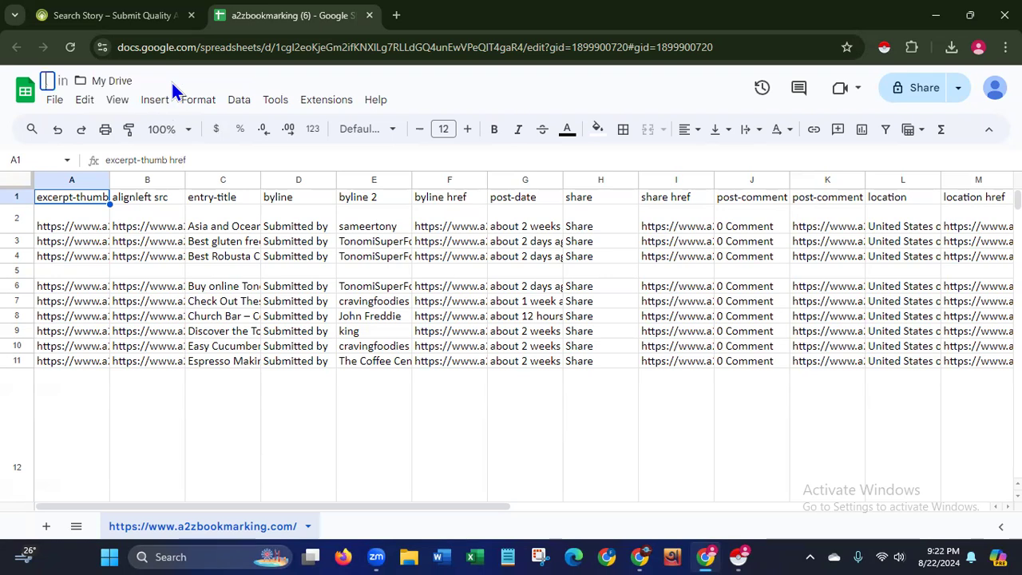
type("Leads")
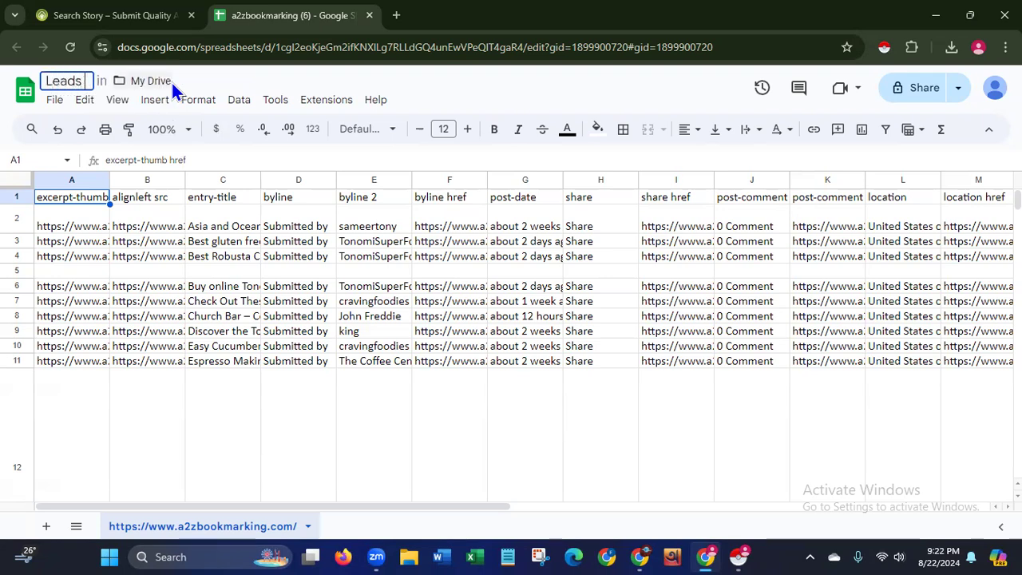
type(" of")
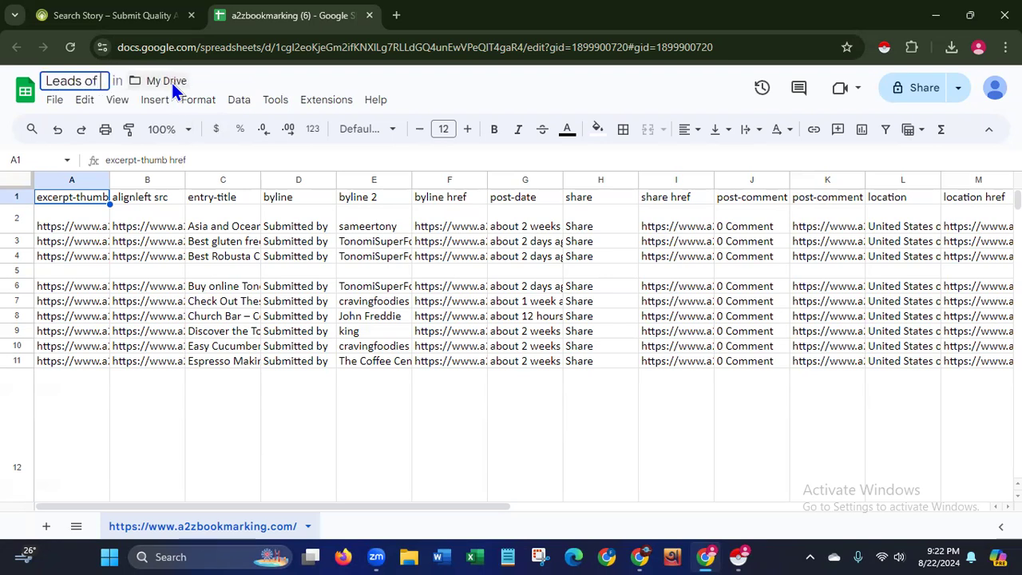
type(" Food")
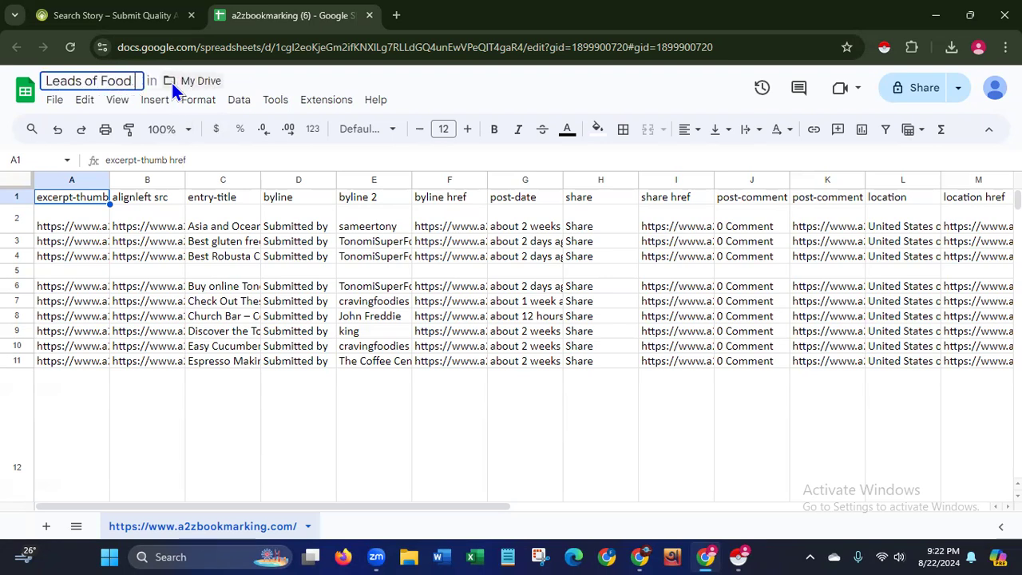
type(" & B")
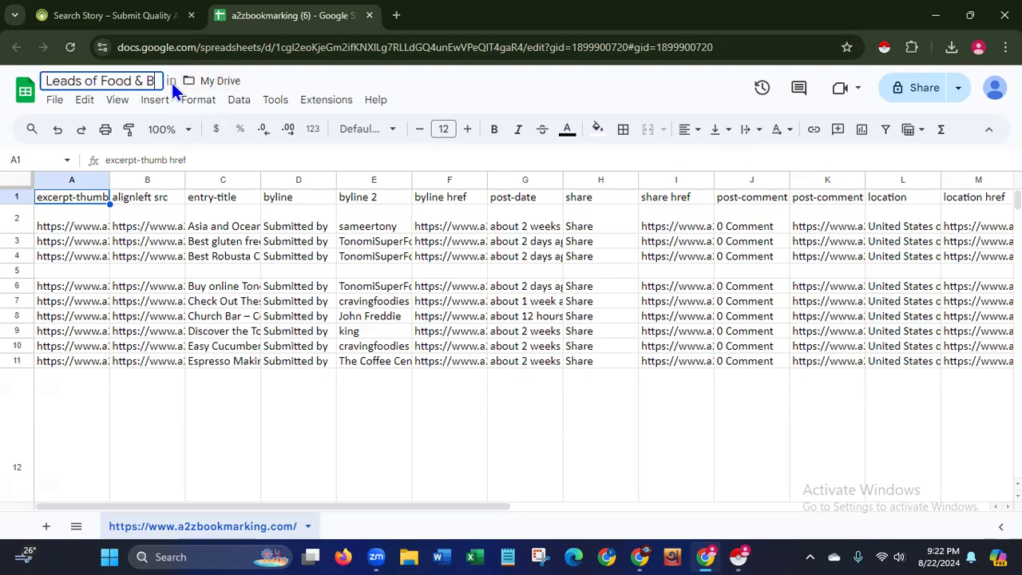
type("everages")
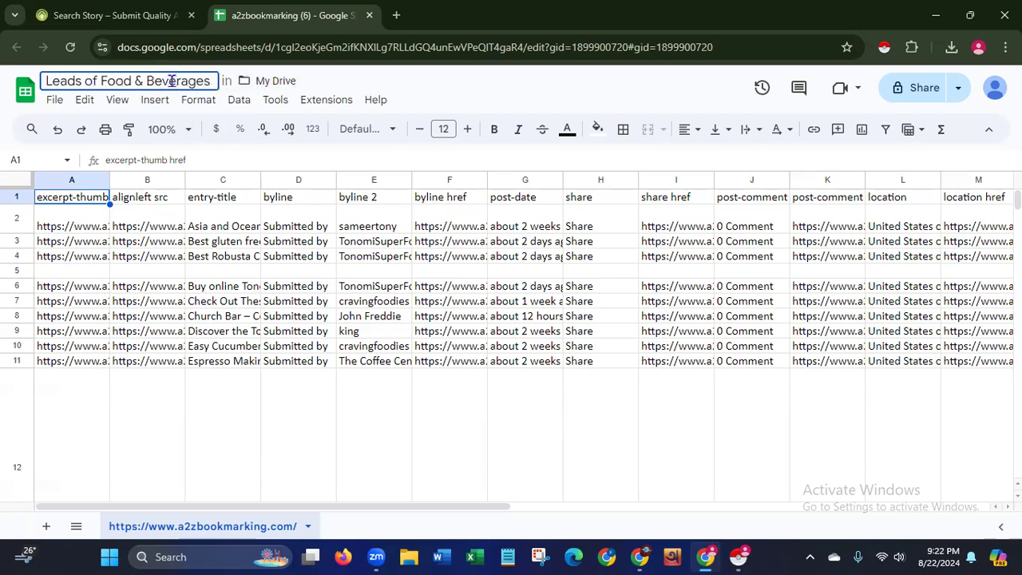
type(" I")
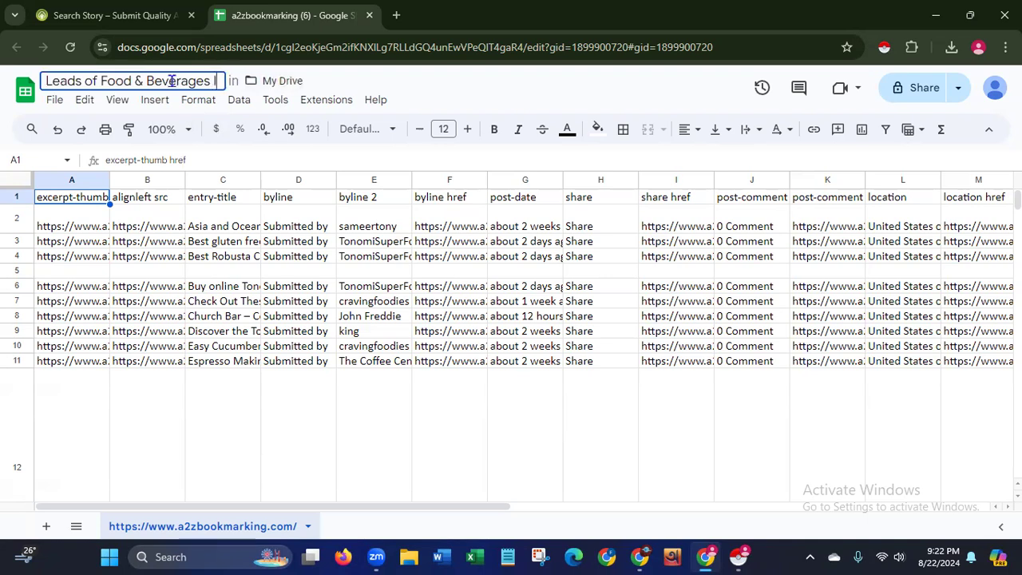
type("ndustr")
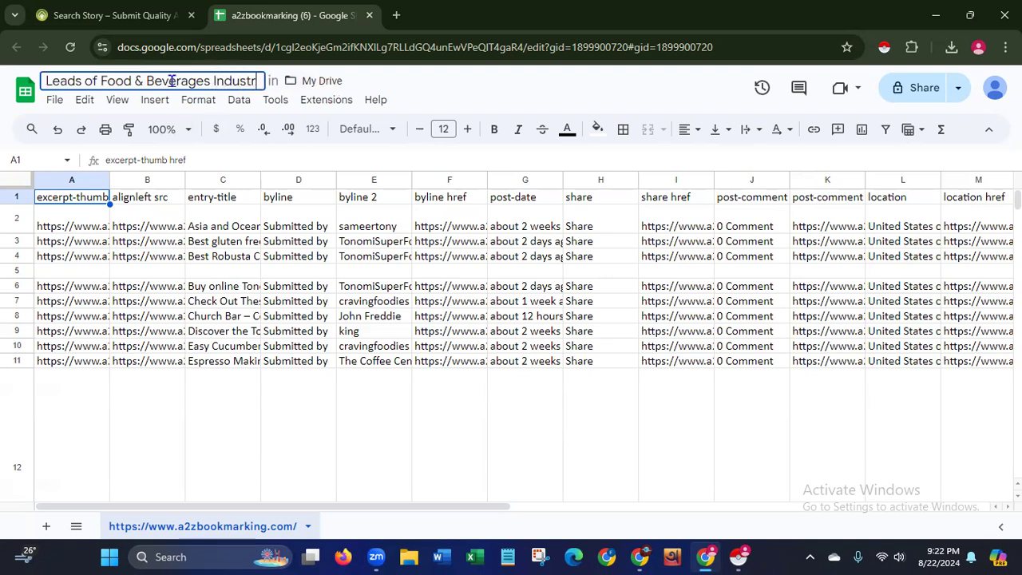
type("y of USA")
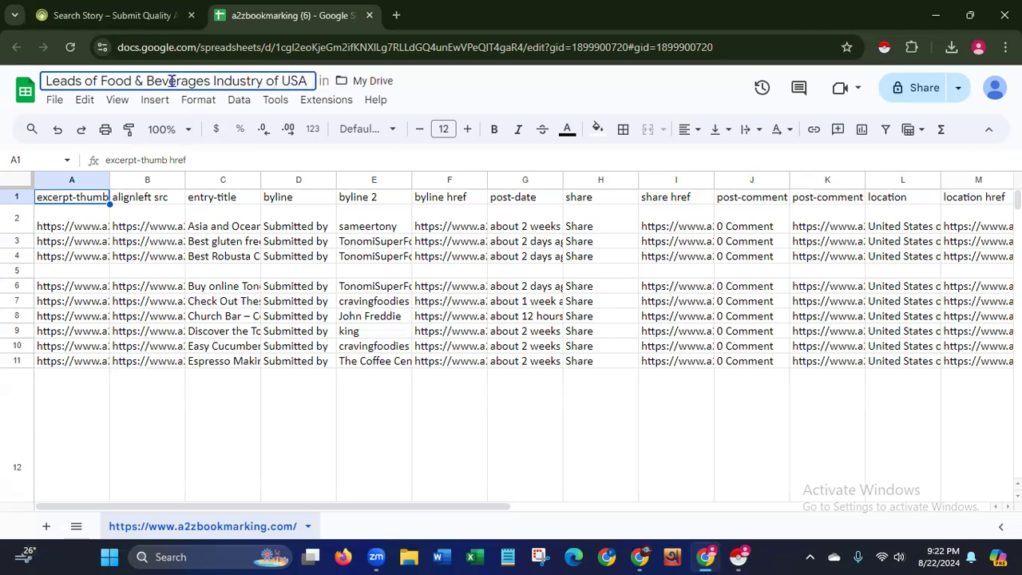
key("Return")
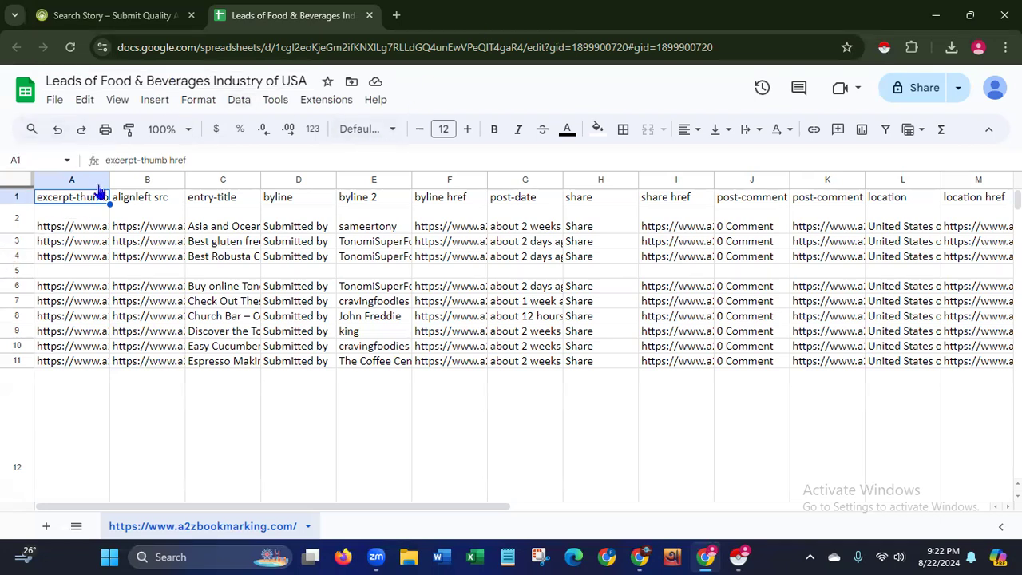
- Widen the excerpt-thumb href and alignleft src columns to read their links, and compare them with the listings on the a2zbookmarking page
left_click_drag(109, 178, 214, 177)
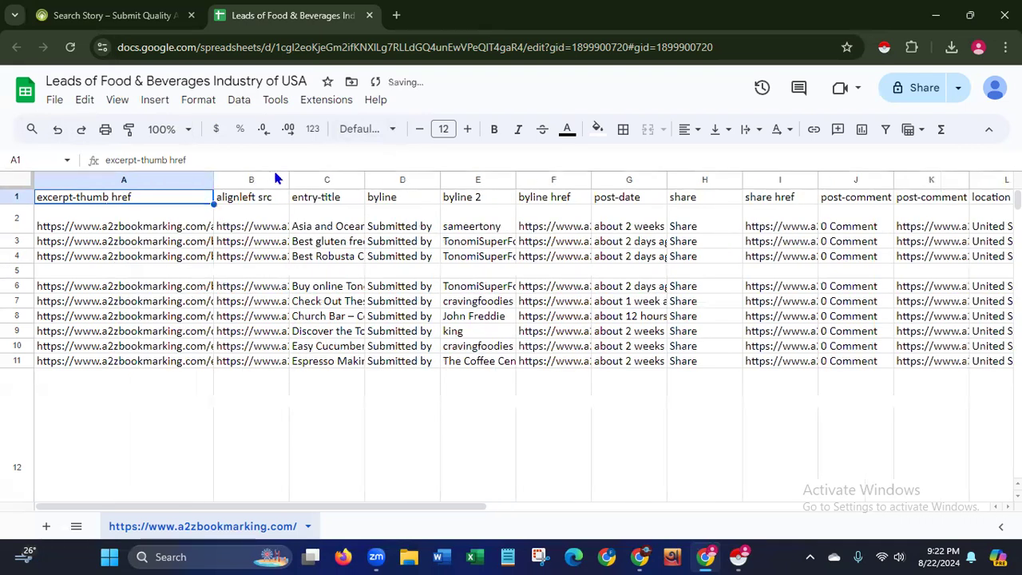
left_click_drag(289, 180, 398, 180)
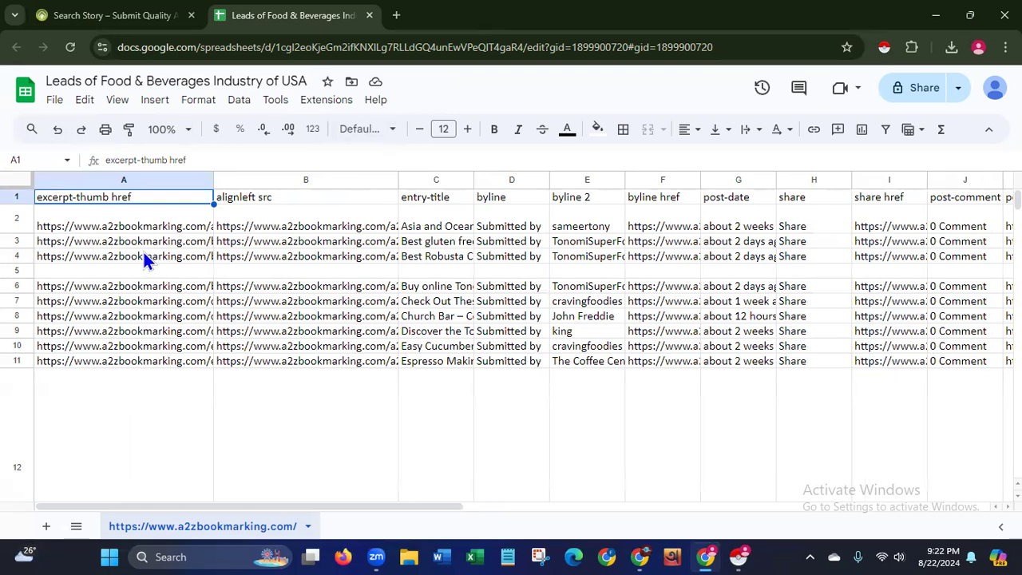
left_click(194, 177)
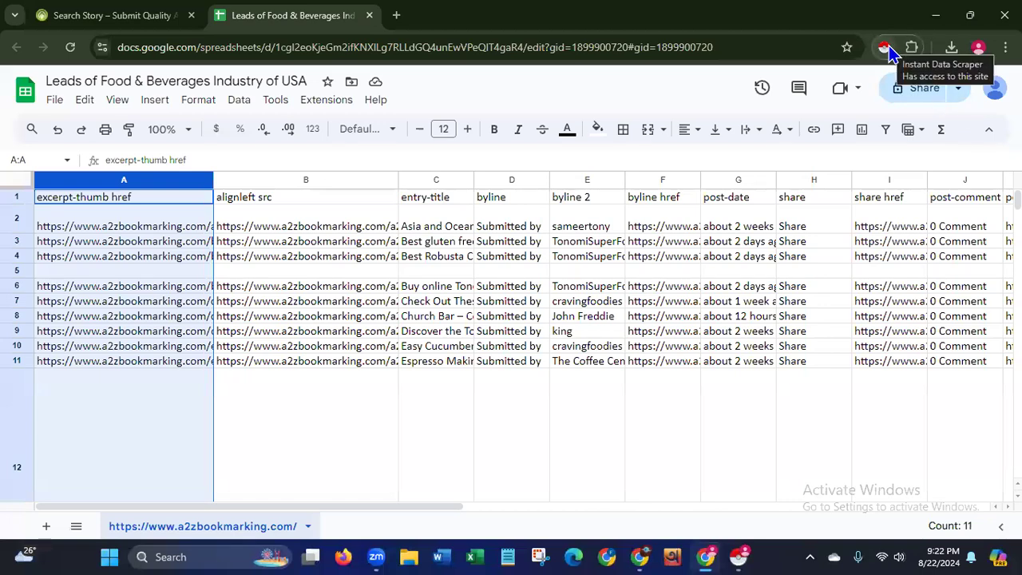
left_click(114, 23)
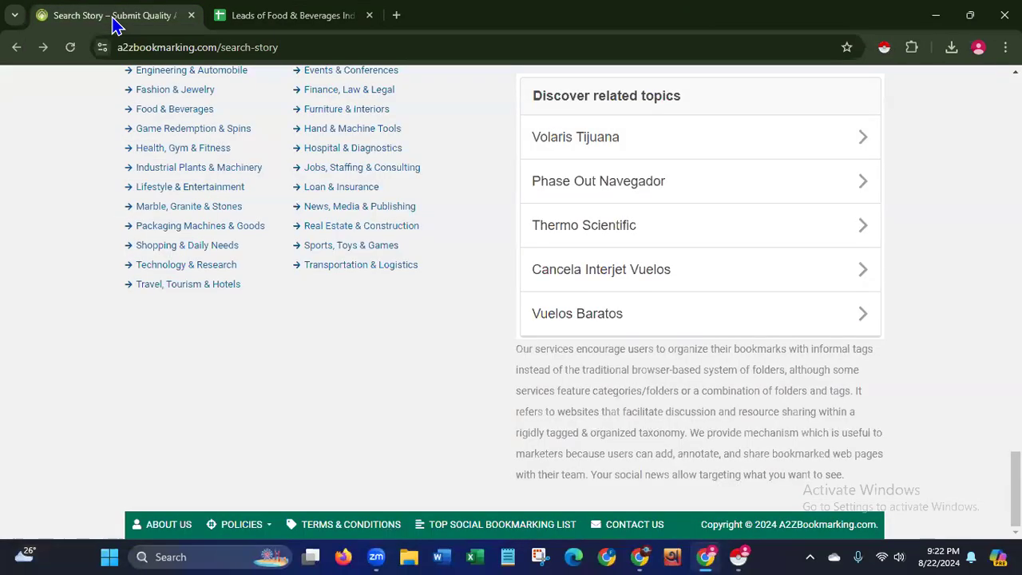
scroll(714, 253, "up", 15)
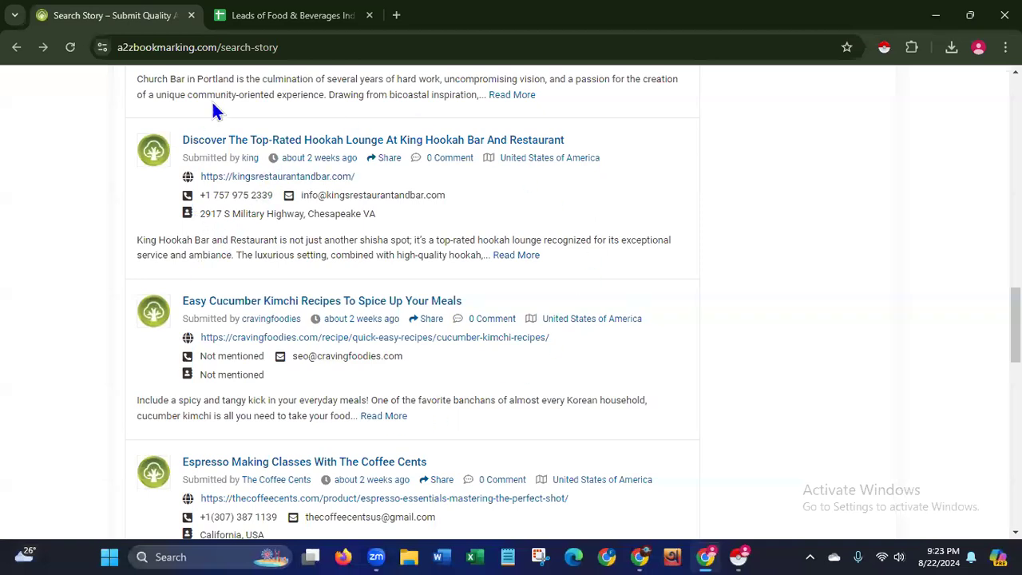
left_click(311, 24)
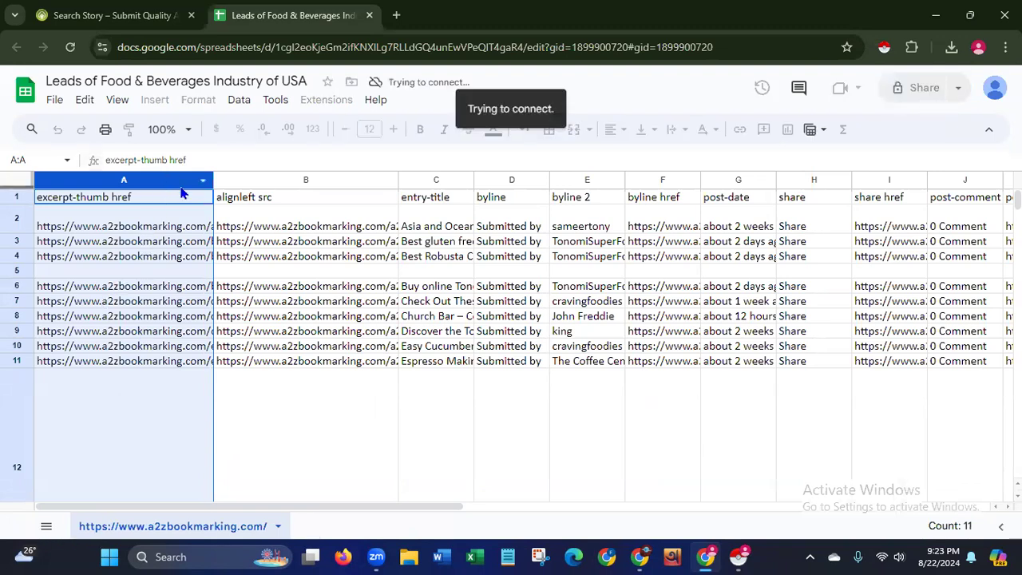
- Delete the excerpt-thumb href column from the leads sheet
right_click(181, 193)
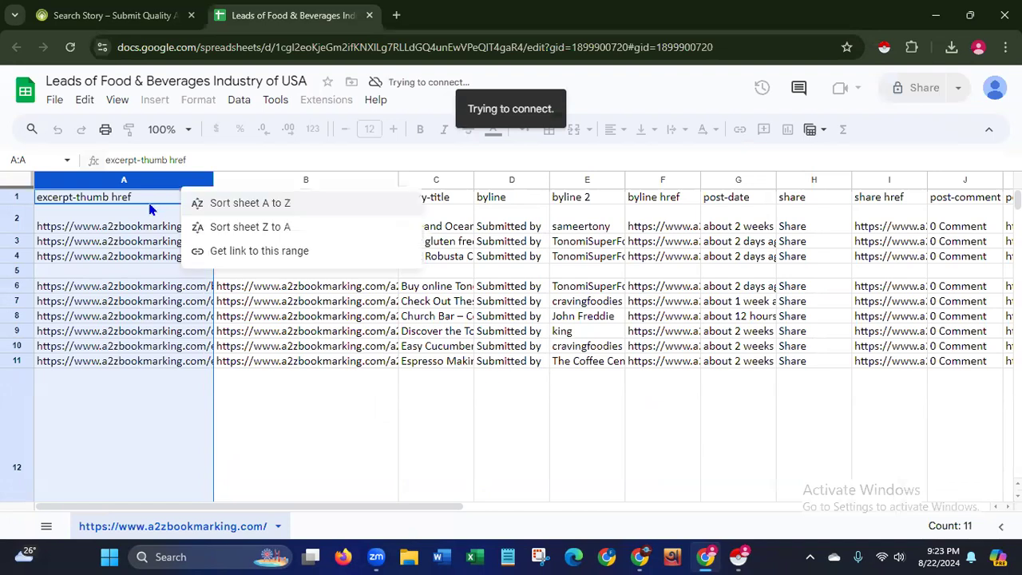
right_click(150, 207)
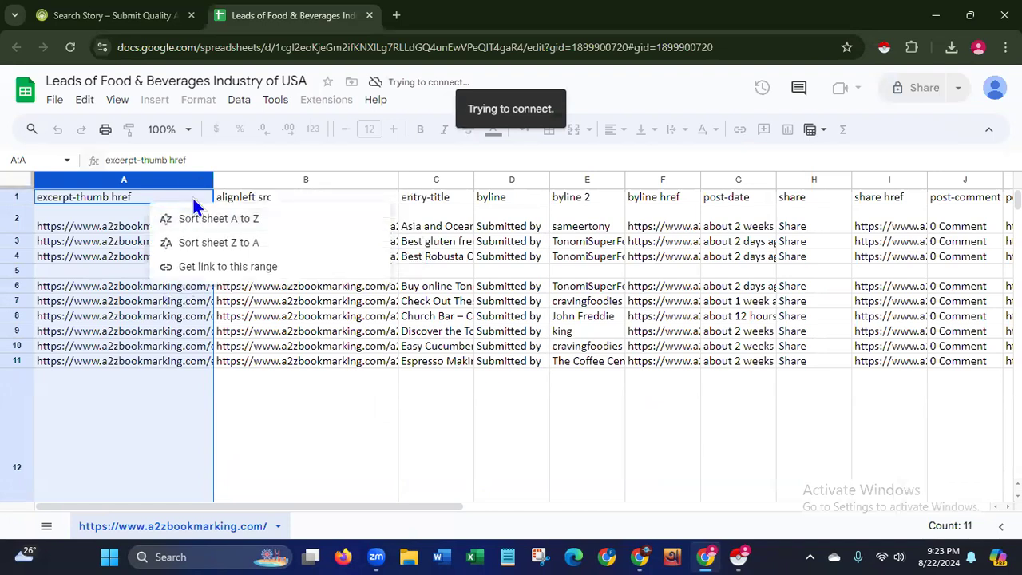
right_click(201, 182)
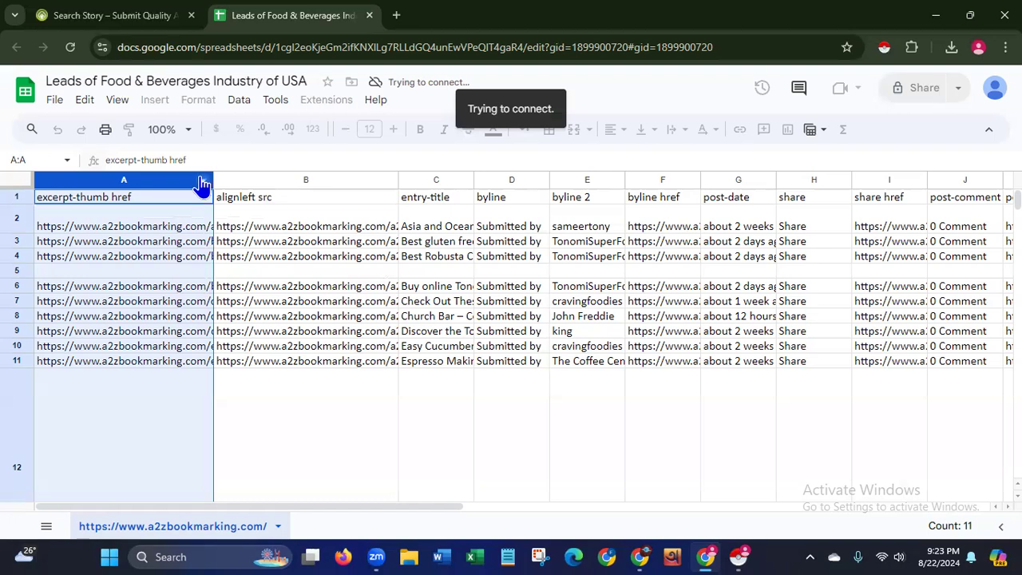
left_click(165, 397)
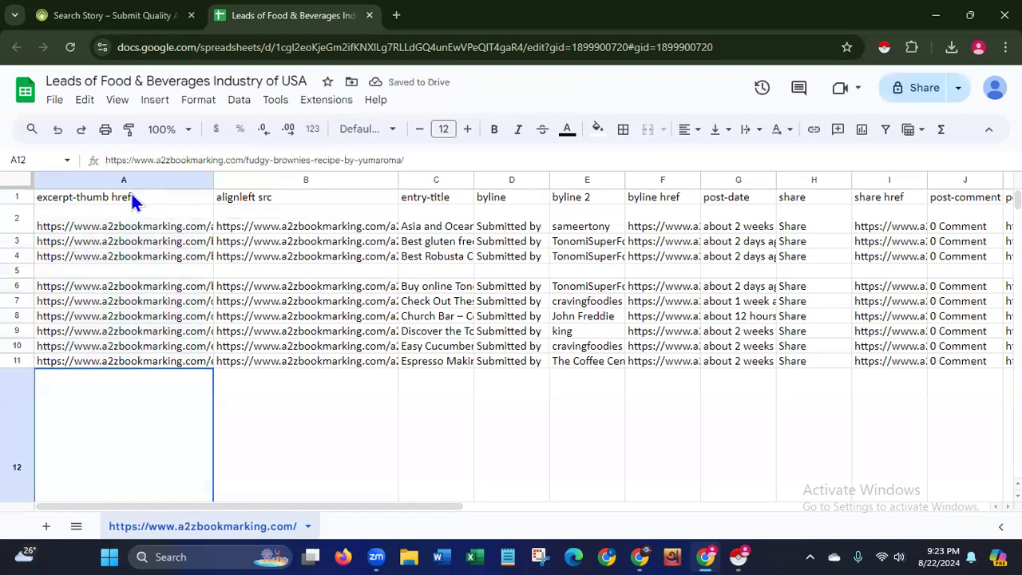
left_click(132, 197)
left_click(138, 180)
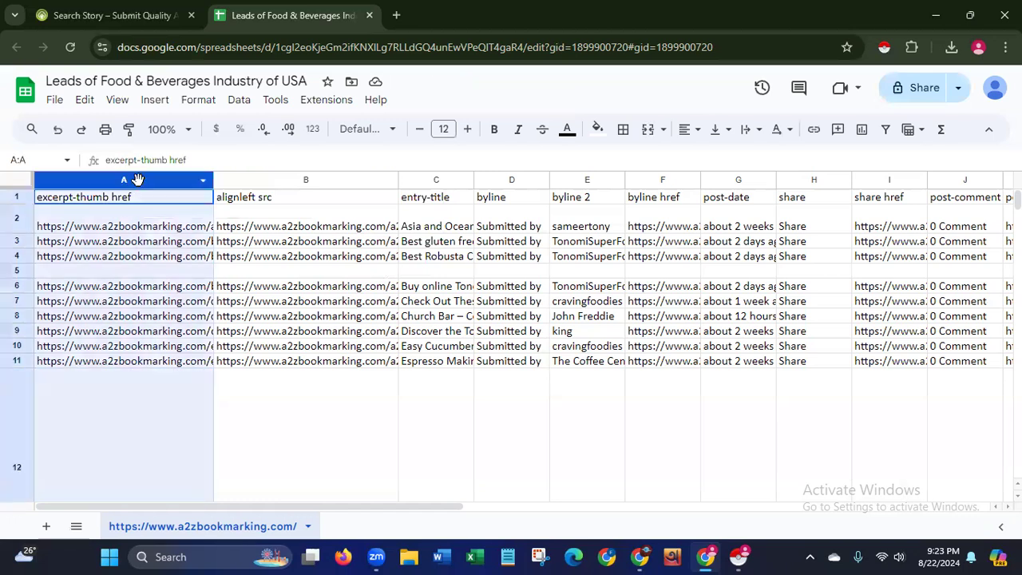
right_click(142, 197)
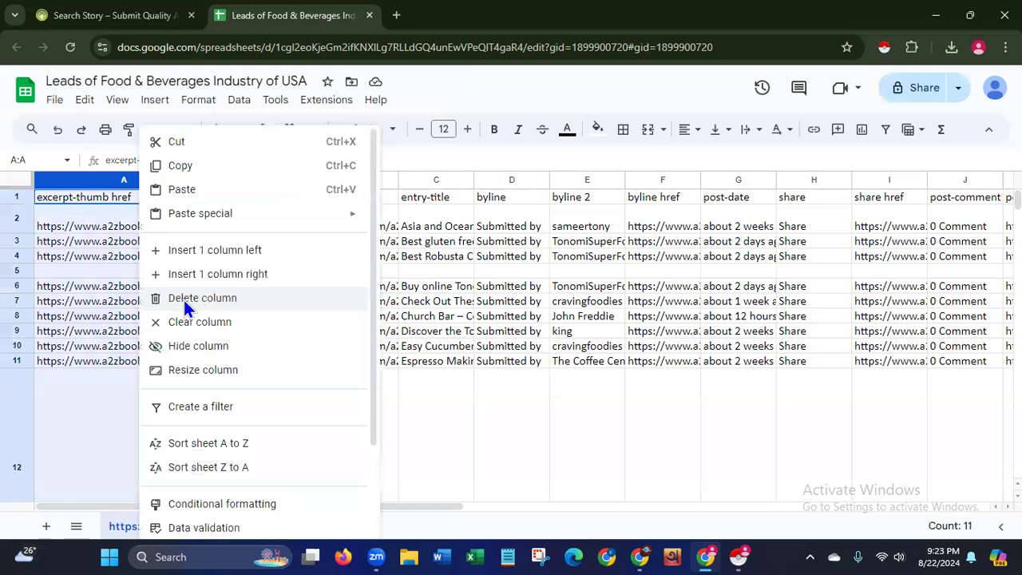
left_click(183, 299)
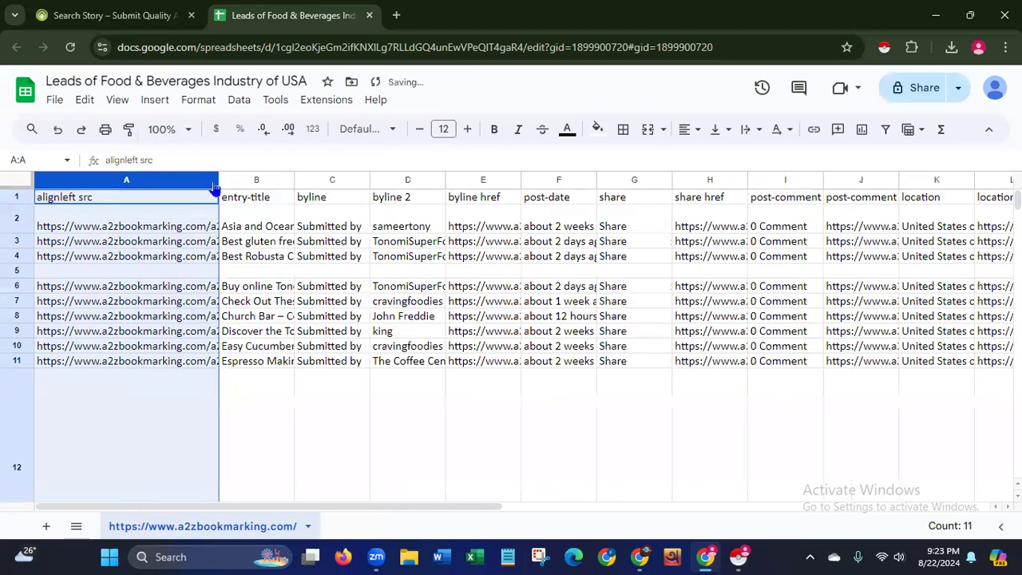
- Widen the alignleft src column to check its links, and delete that column
left_click_drag(308, 179, 310, 179)
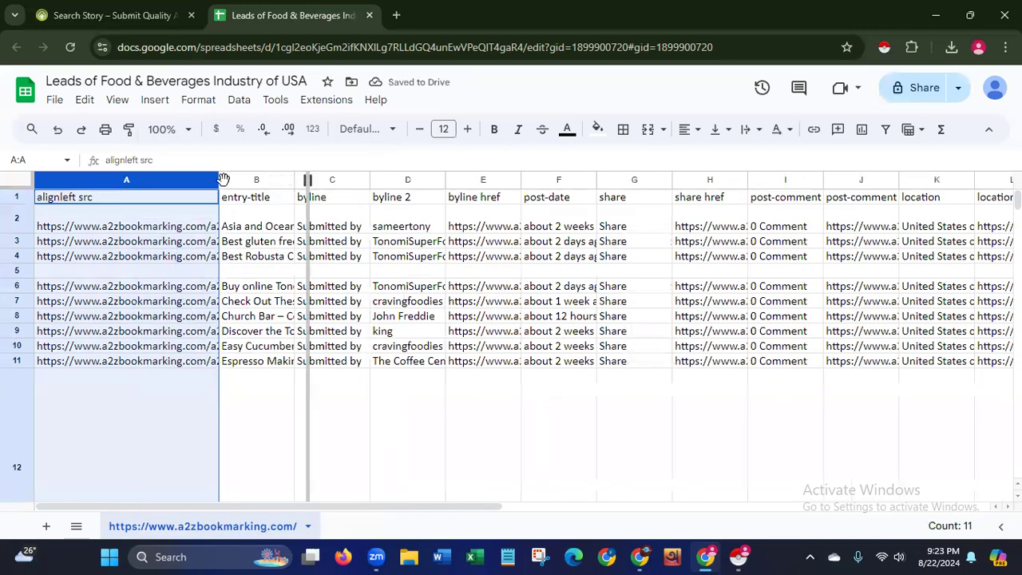
left_click_drag(223, 177, 309, 179)
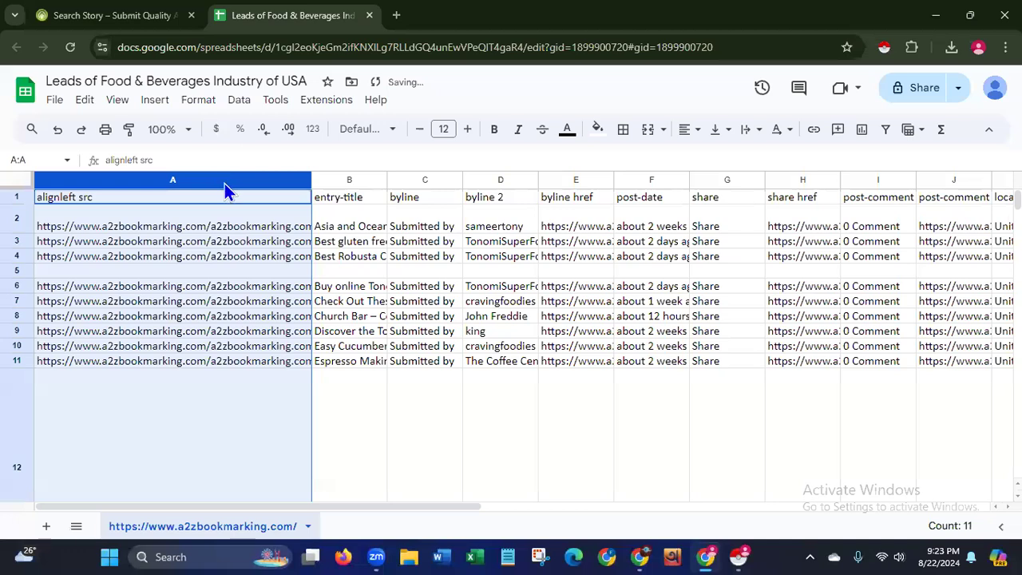
right_click(274, 308)
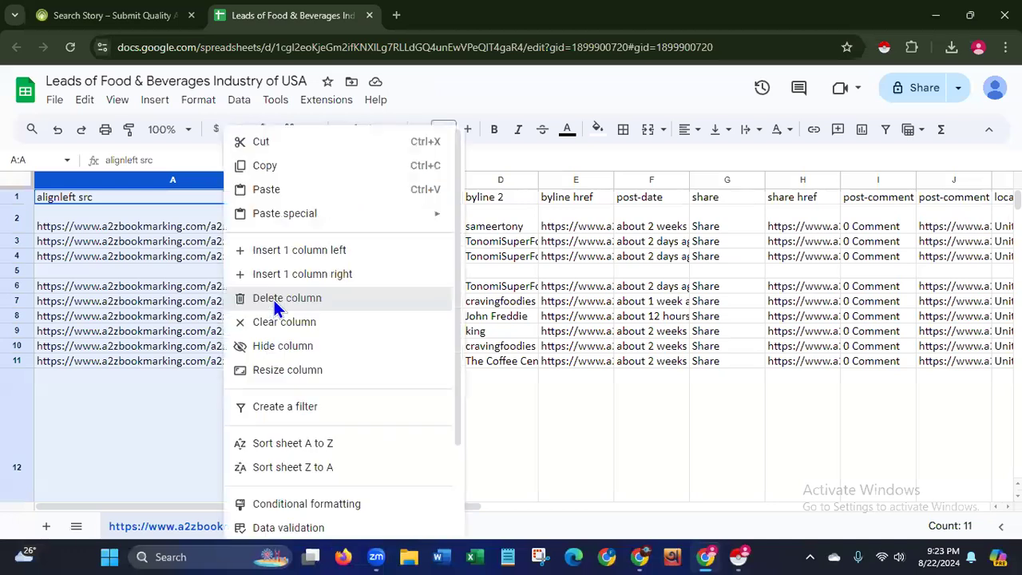
left_click(274, 308)
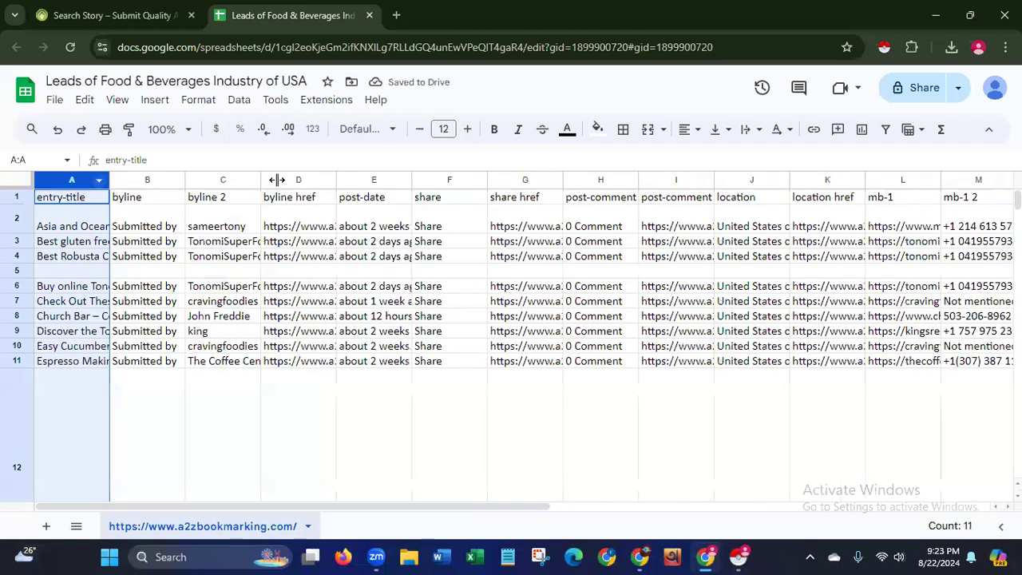
- Widen the entry-title column until the longest listing title fits in full
left_click_drag(276, 179, 384, 177)
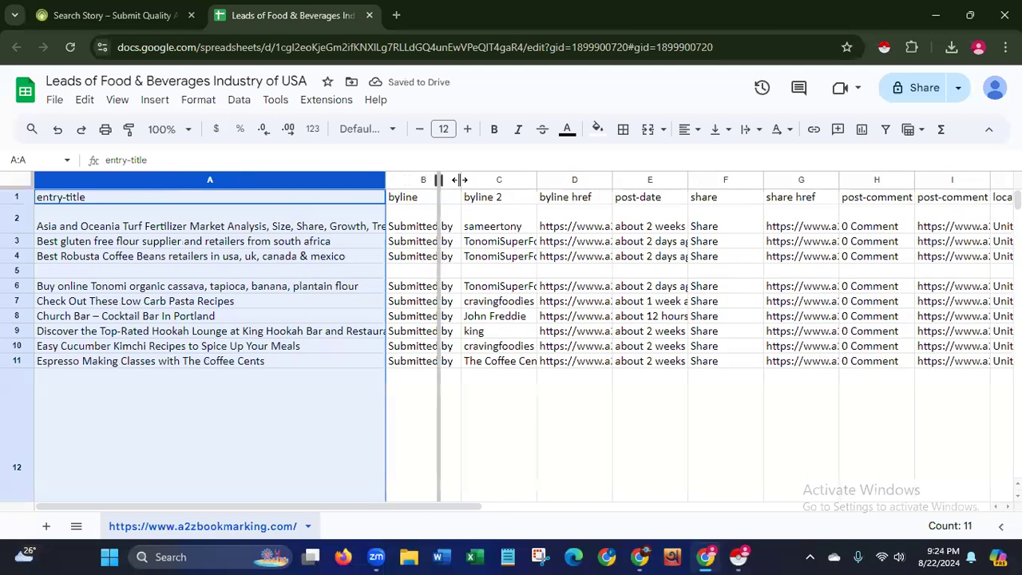
left_click_drag(459, 179, 462, 180)
left_click_drag(527, 180, 532, 180)
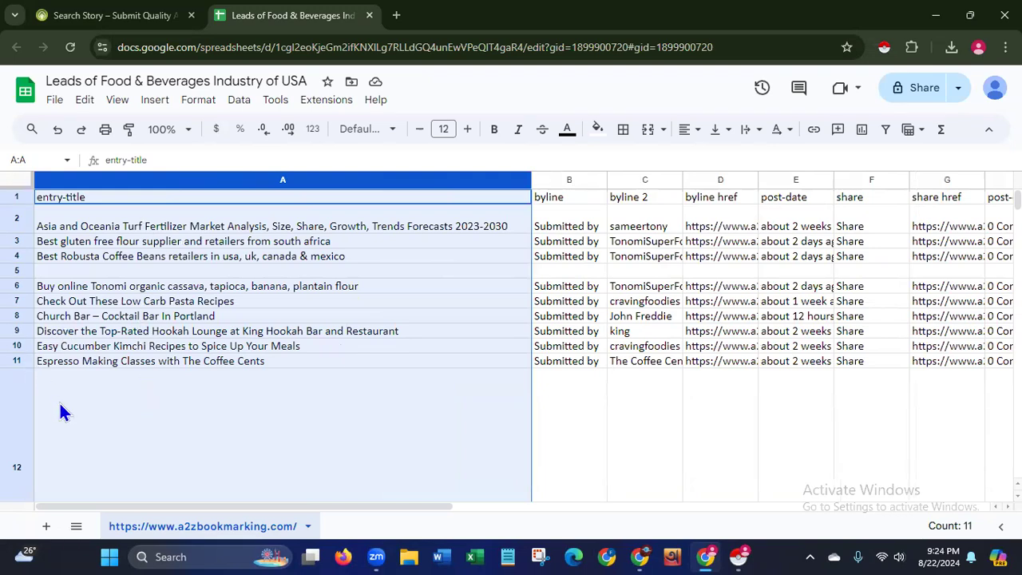
- Compare the "Church Bar – Cocktail Bar In Portland" entry in the sheet with its listing on the a2zbookmarking page
left_click(40, 316)
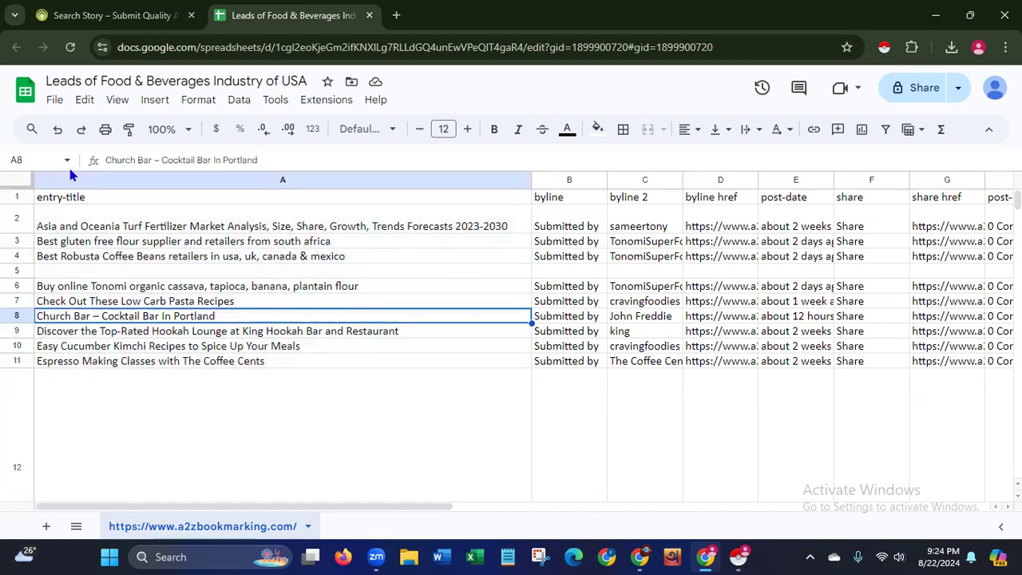
left_click(112, 27)
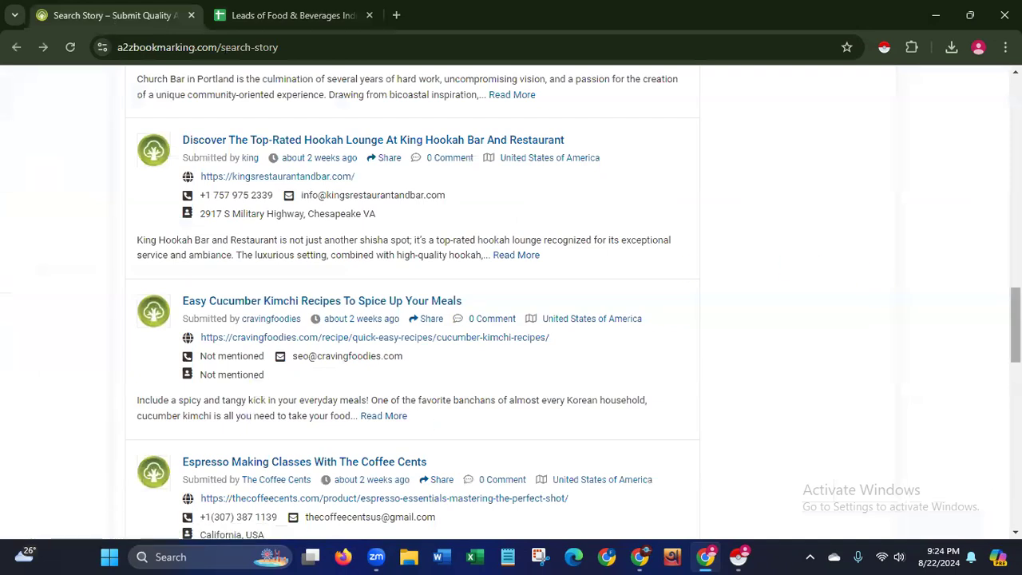
scroll(568, 292, "up", 4)
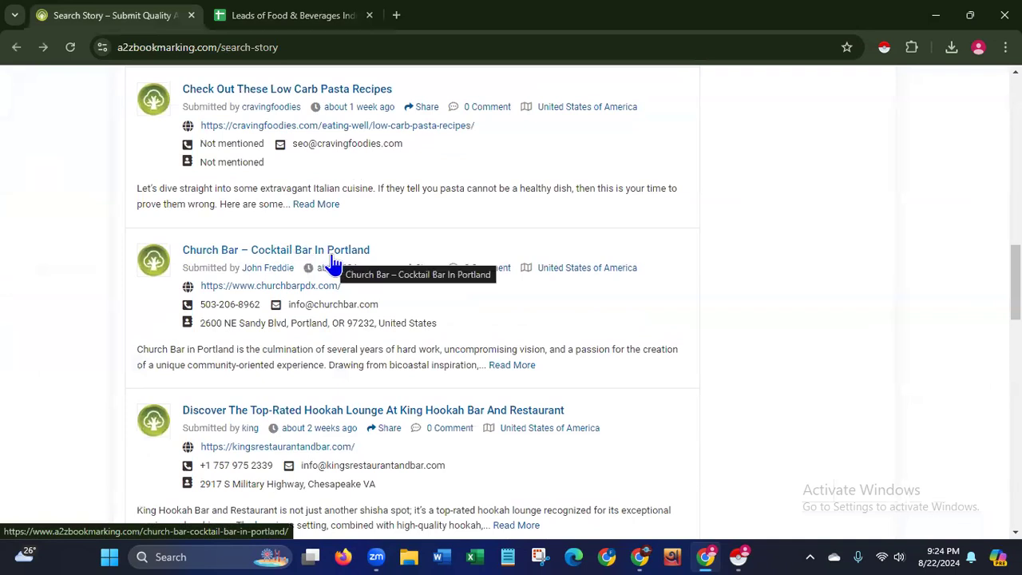
left_click(288, 15)
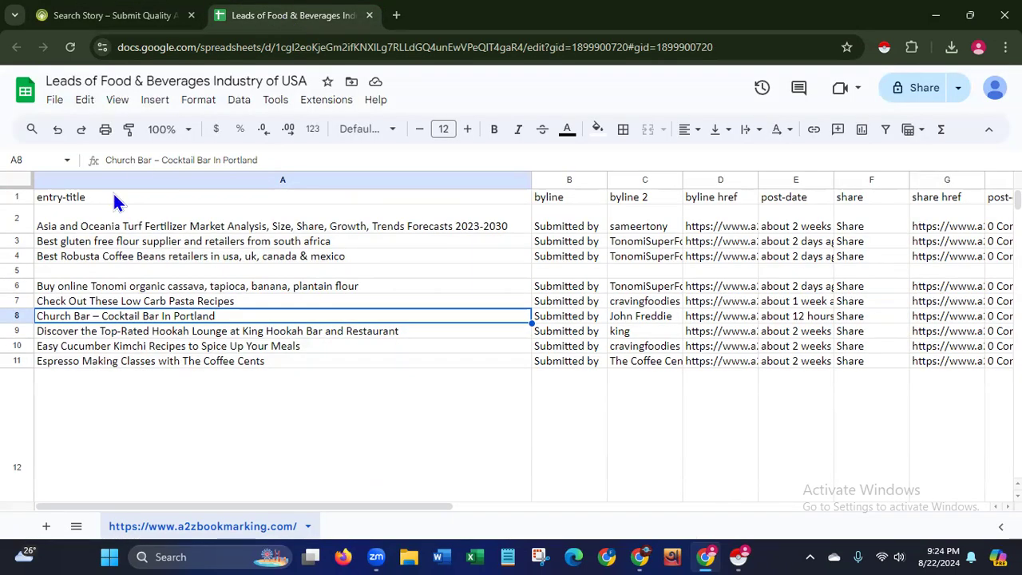
left_click(130, 22)
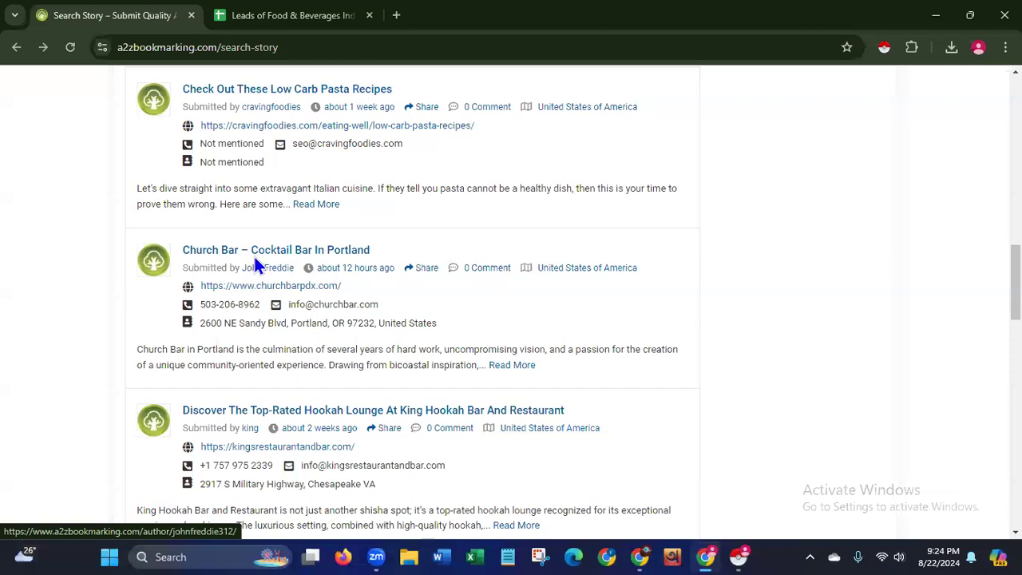
left_click(292, 18)
- Replace the entry-title header in cell A1 with "Company Name"
left_click(176, 196)
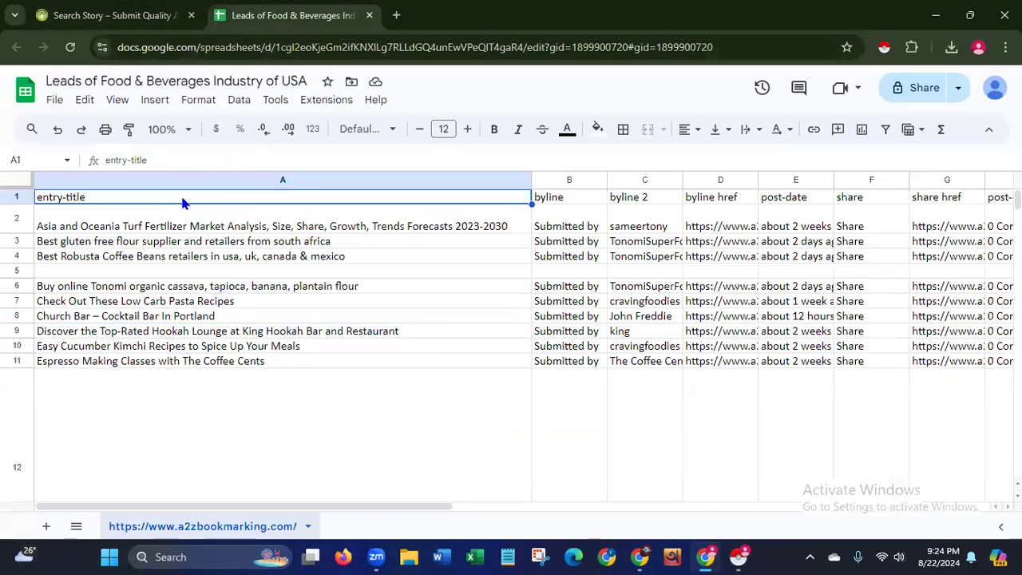
key("Delete")
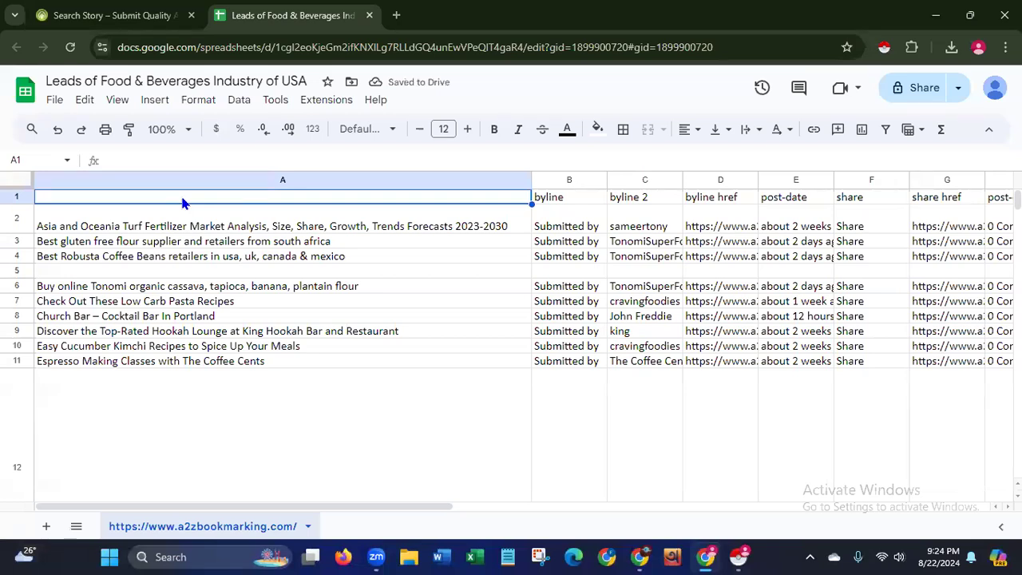
type("C")
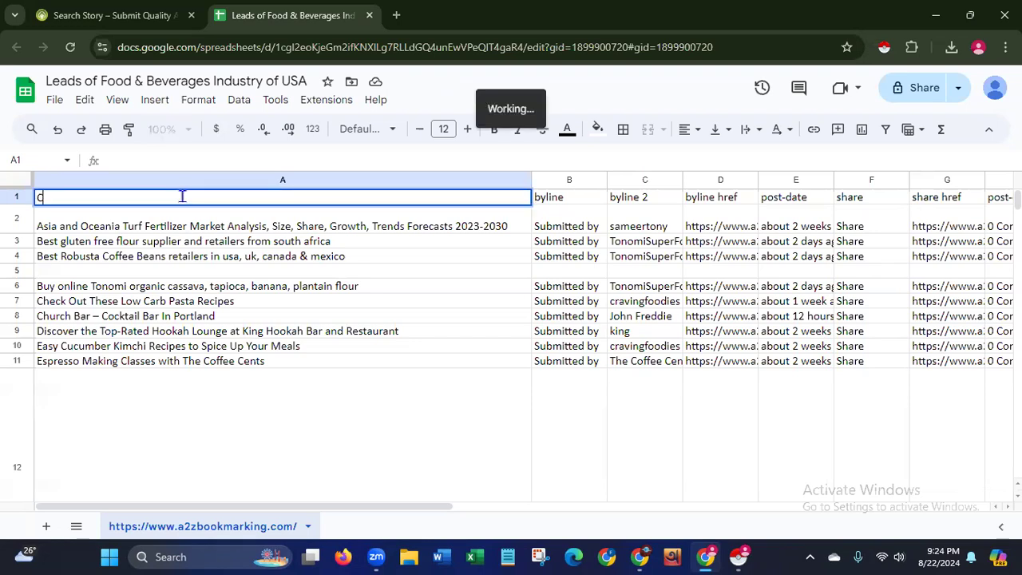
type("ompan")
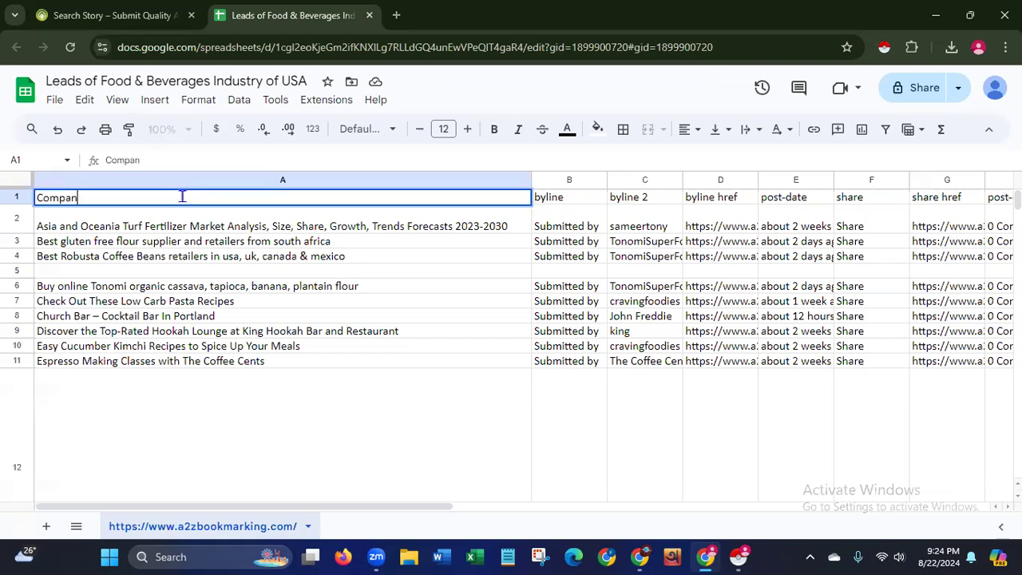
type("y Name")
- Delete the byline column and the byline 2 column of submitter names
left_click(579, 177)
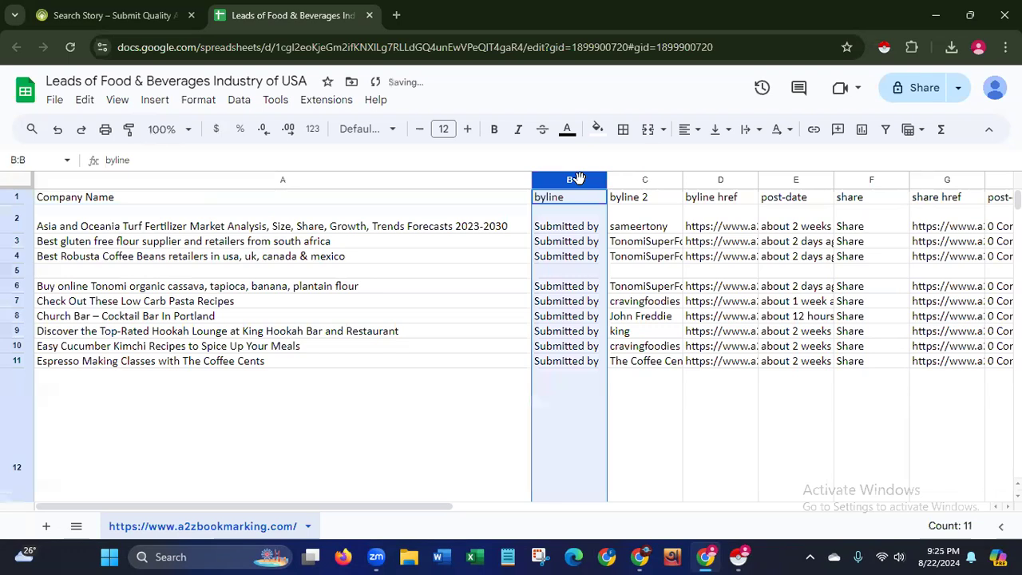
right_click(578, 177)
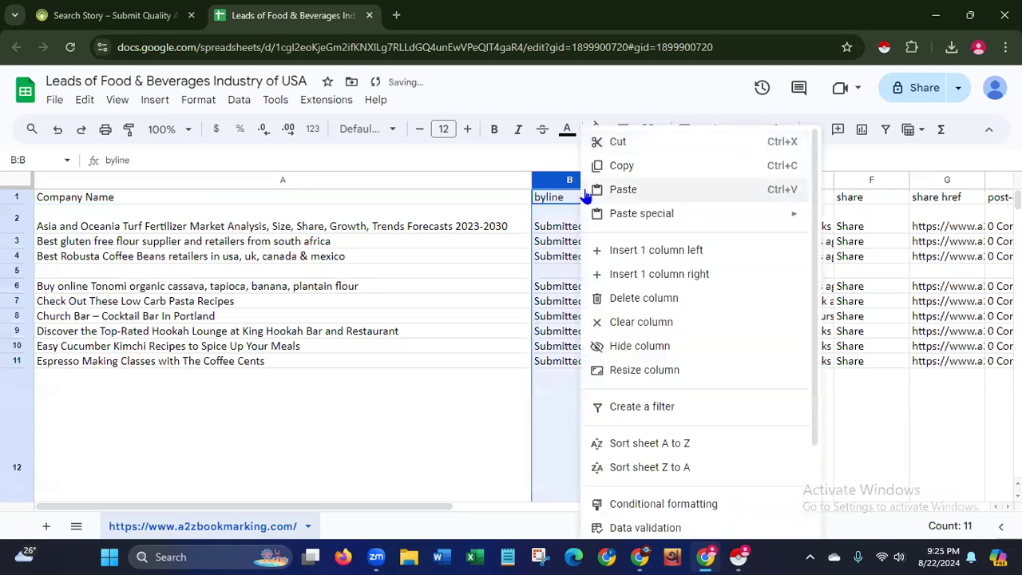
left_click(623, 303)
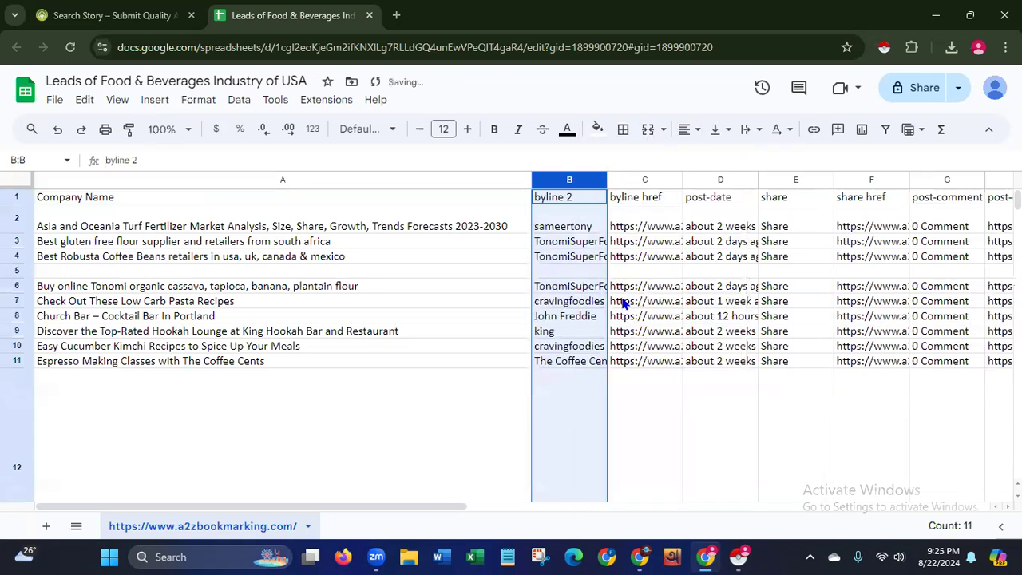
left_click_drag(607, 179, 791, 179)
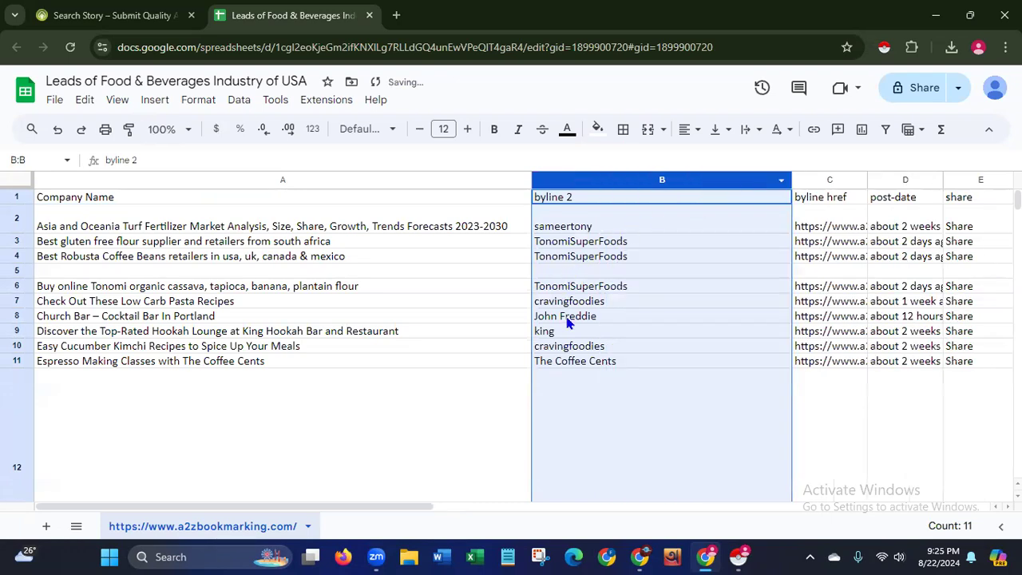
right_click(644, 190)
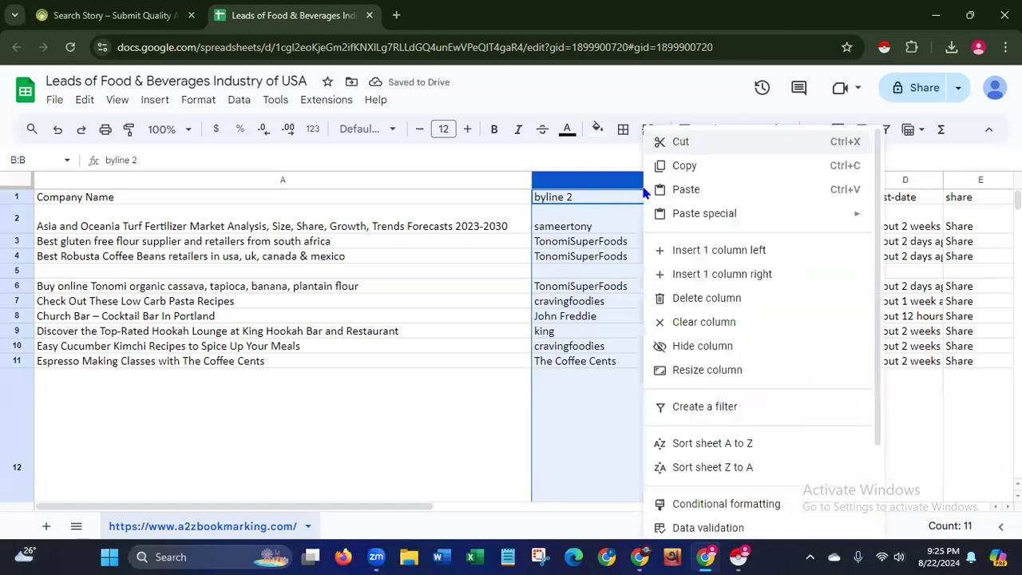
left_click(692, 300)
- Widen the byline href and post-date columns to check their contents, and delete both columns
left_click_drag(609, 183, 761, 180)
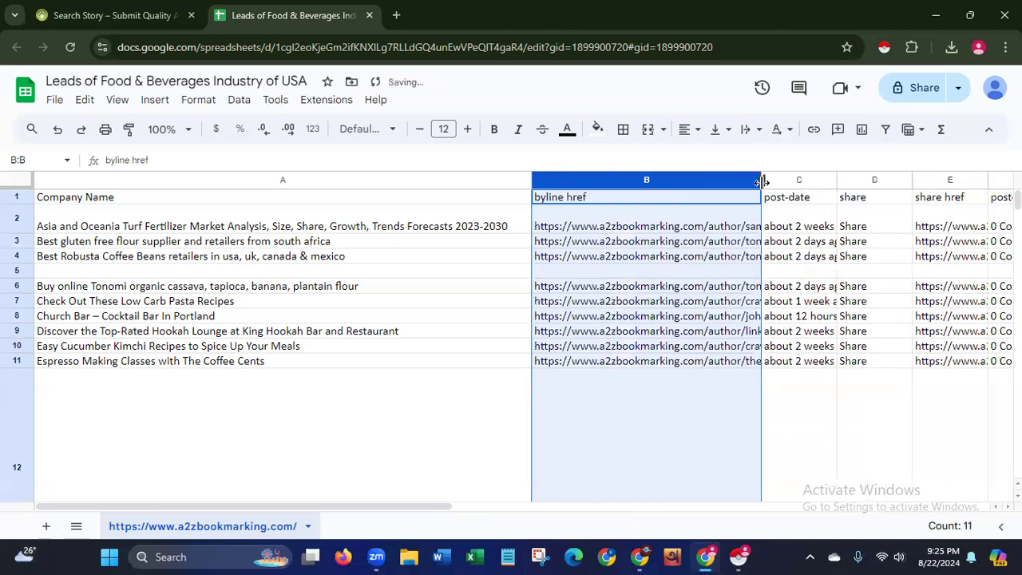
right_click(692, 185)
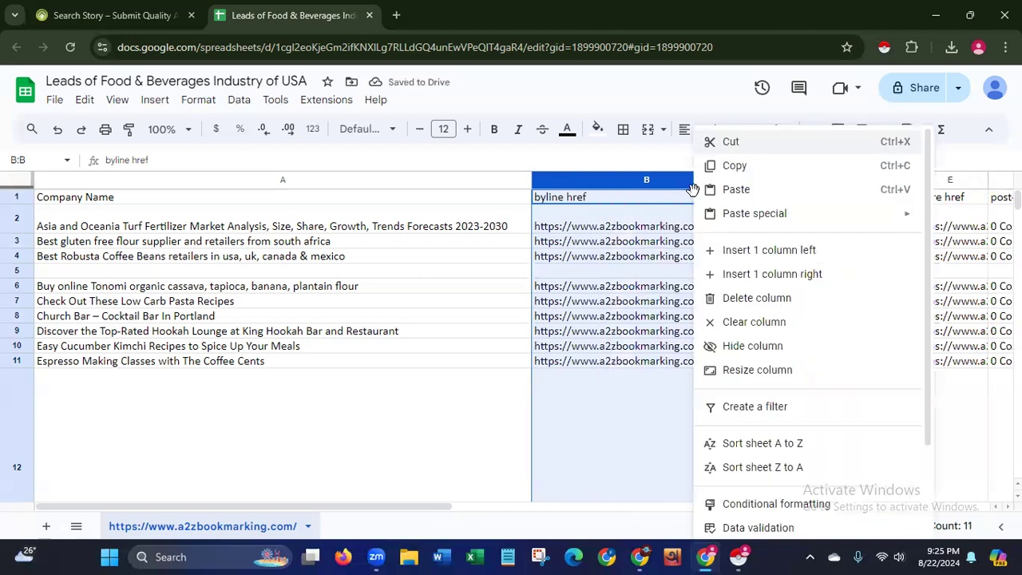
left_click(723, 303)
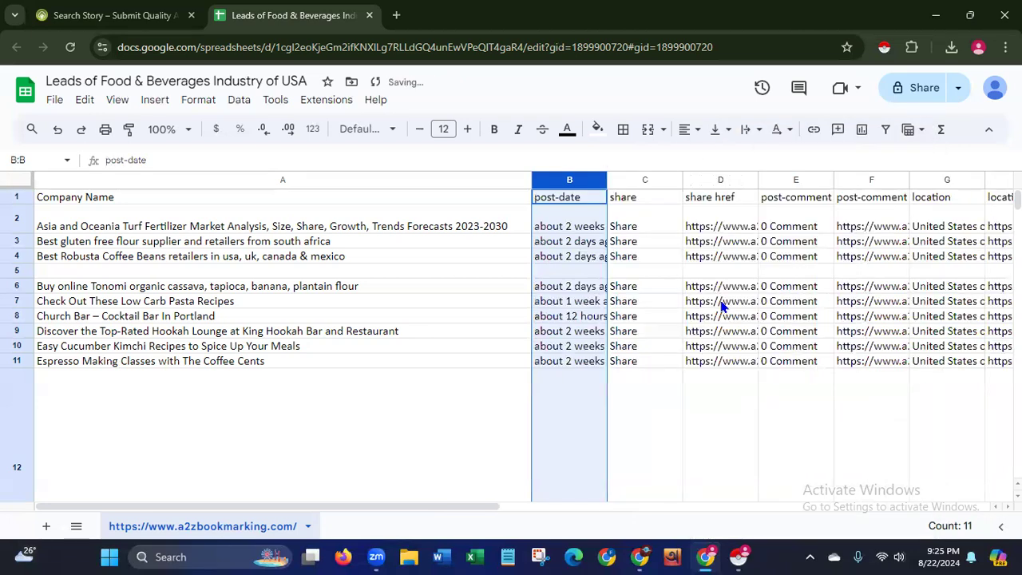
left_click_drag(605, 181, 750, 180)
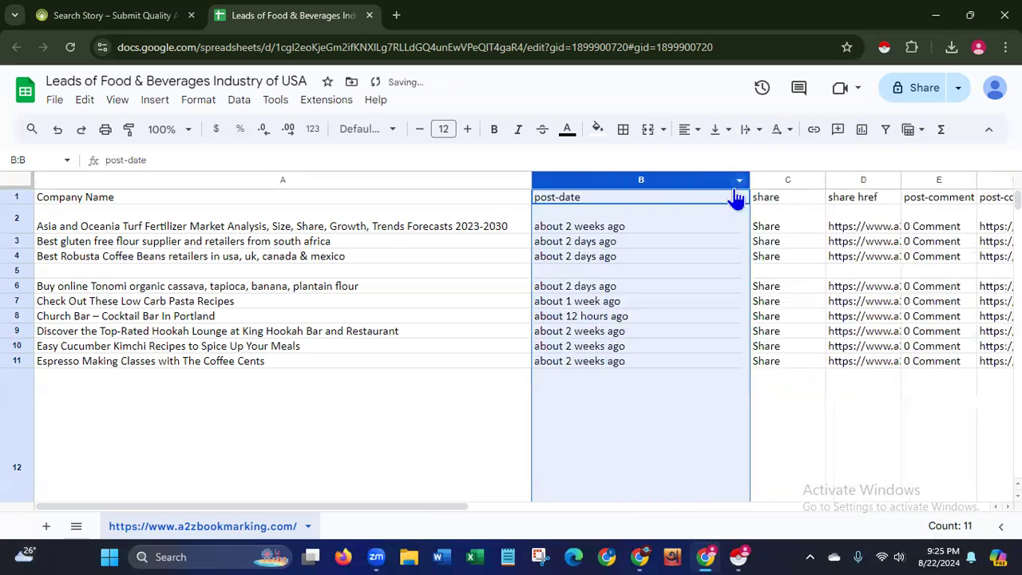
right_click(673, 180)
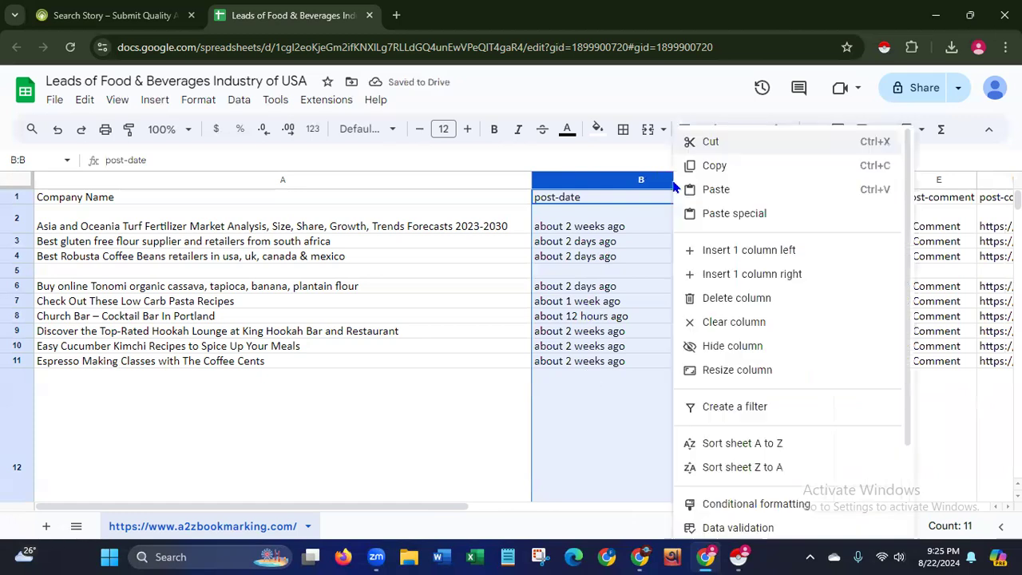
left_click(708, 303)
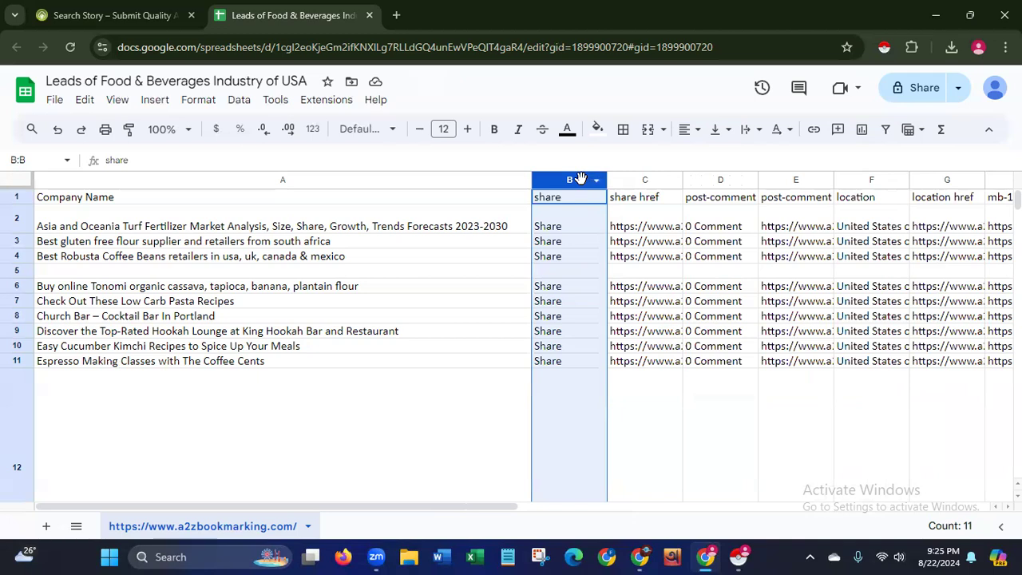
- Delete the share column and the share href column
right_click(581, 177)
left_click(615, 299)
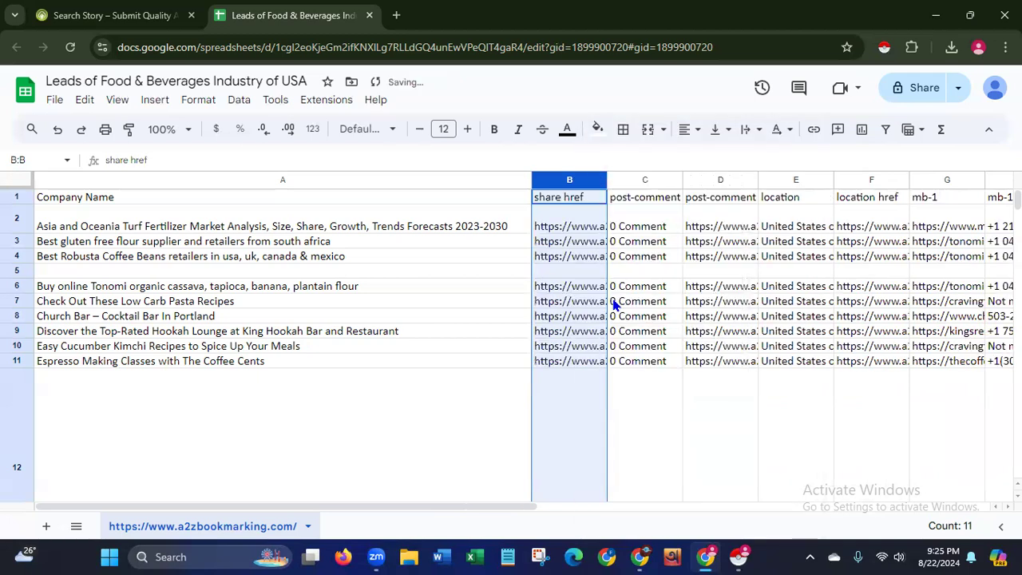
left_click_drag(608, 179, 815, 174)
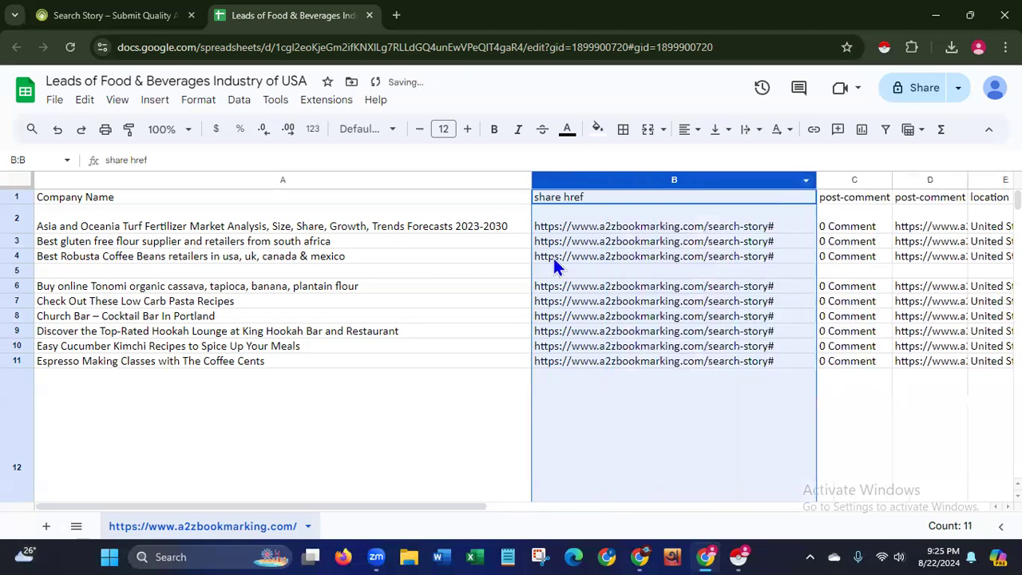
right_click(720, 192)
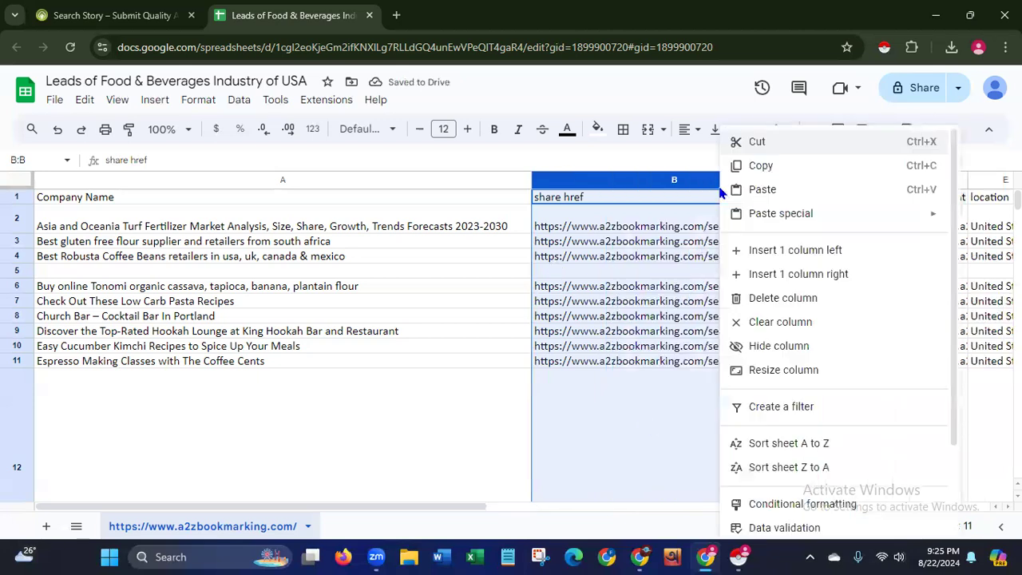
left_click(751, 300)
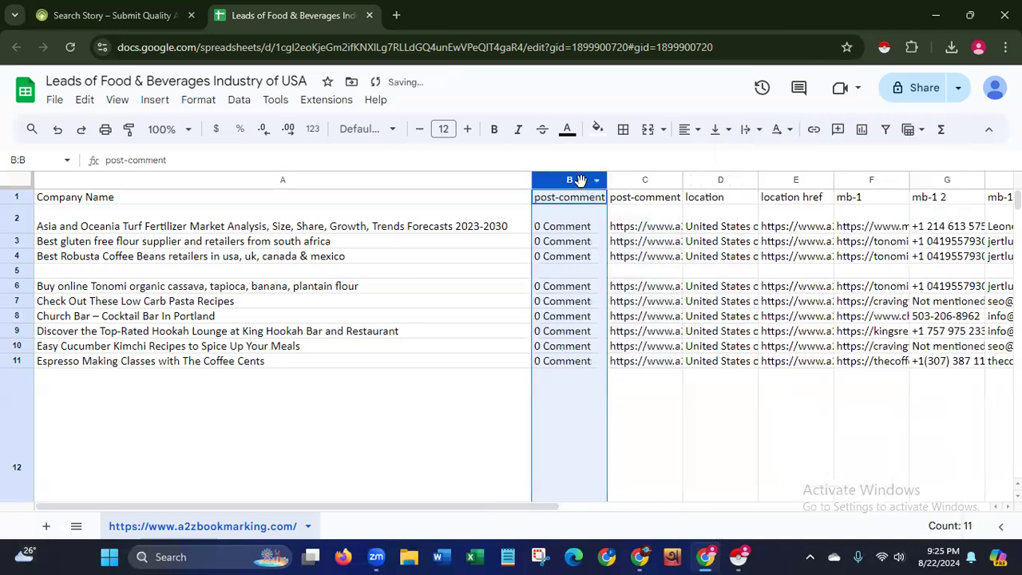
- Delete the post-comment column and the post-comment href column
right_click(580, 180)
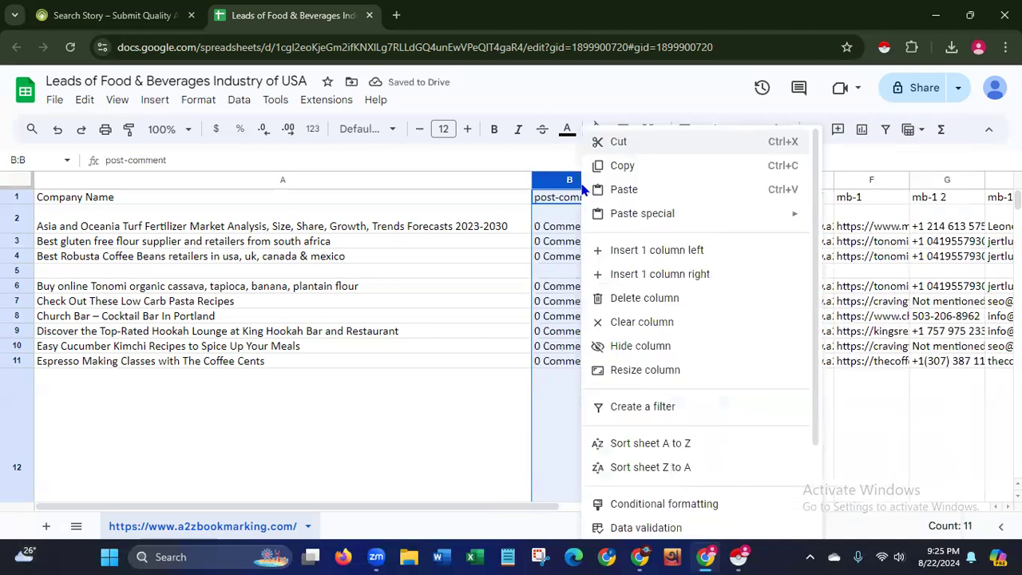
left_click(612, 297)
left_click_drag(607, 180, 686, 180)
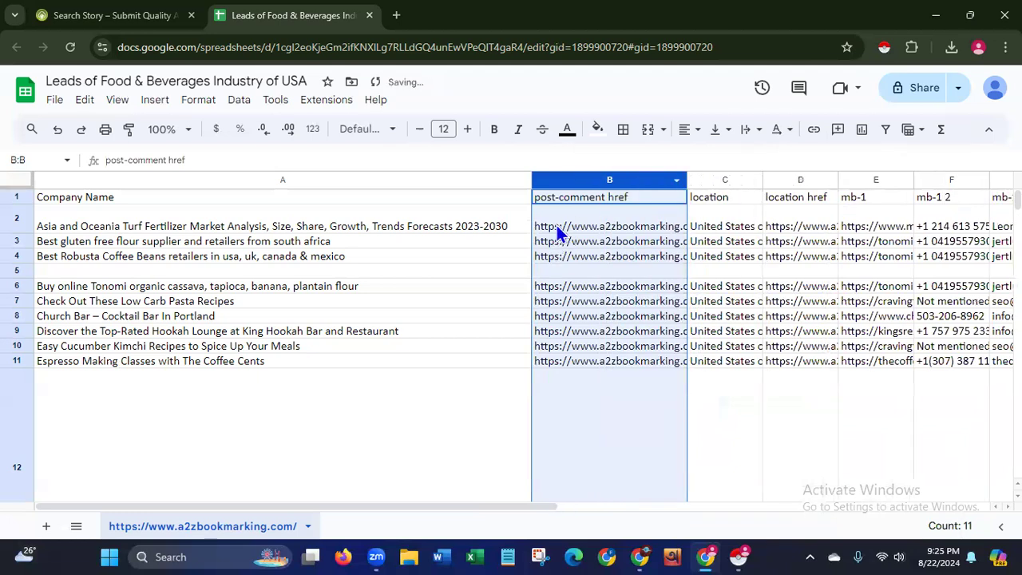
right_click(634, 181)
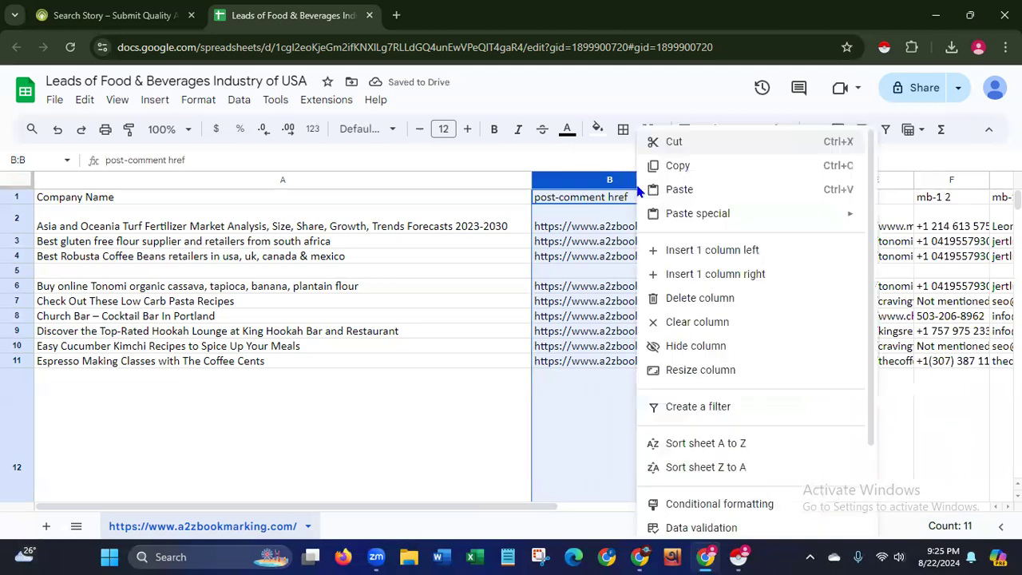
left_click(679, 300)
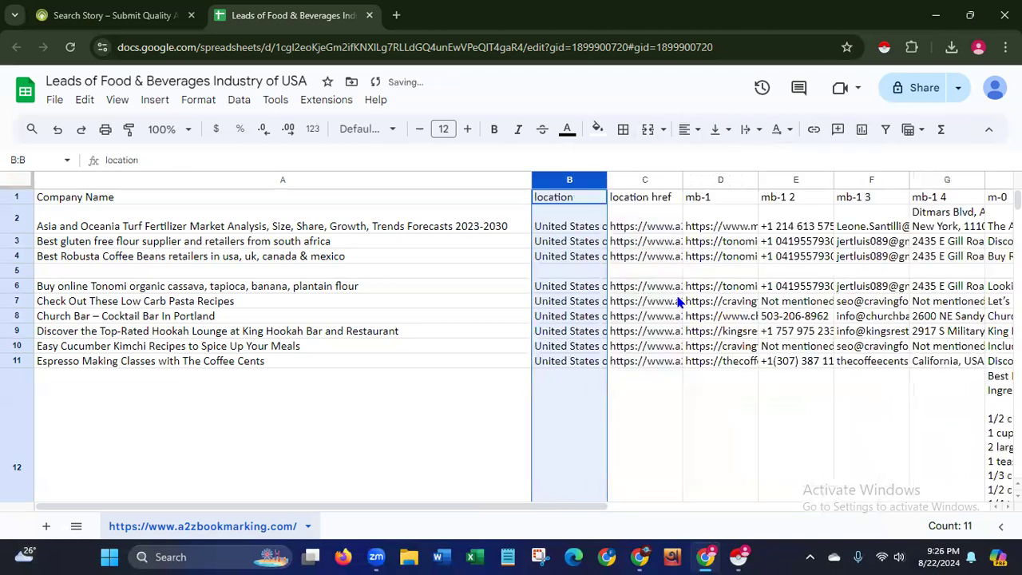
- Replace the header in cell B1 with "Location" and fit column B's width to the country names
left_click_drag(608, 182, 752, 182)
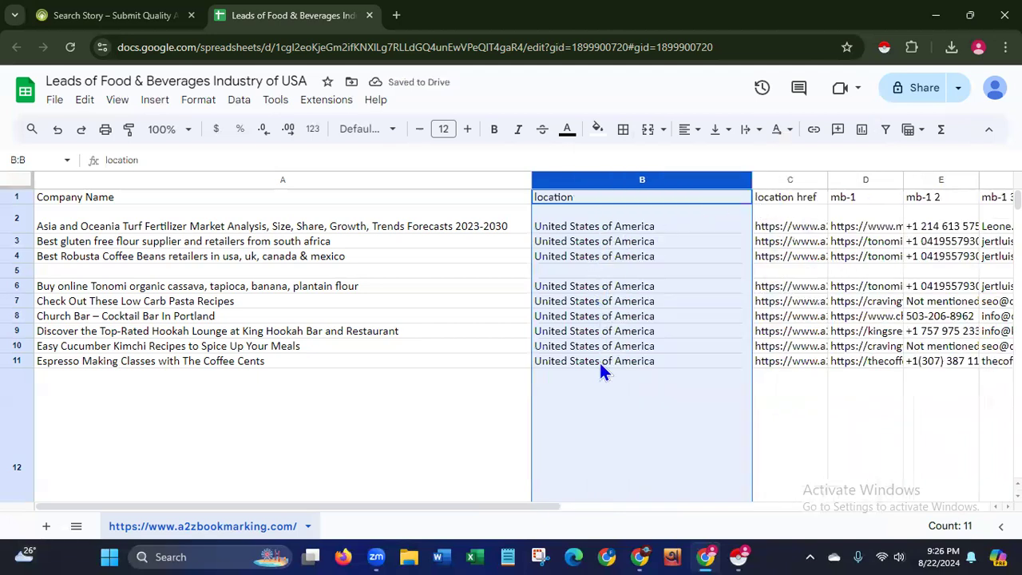
left_click(588, 200)
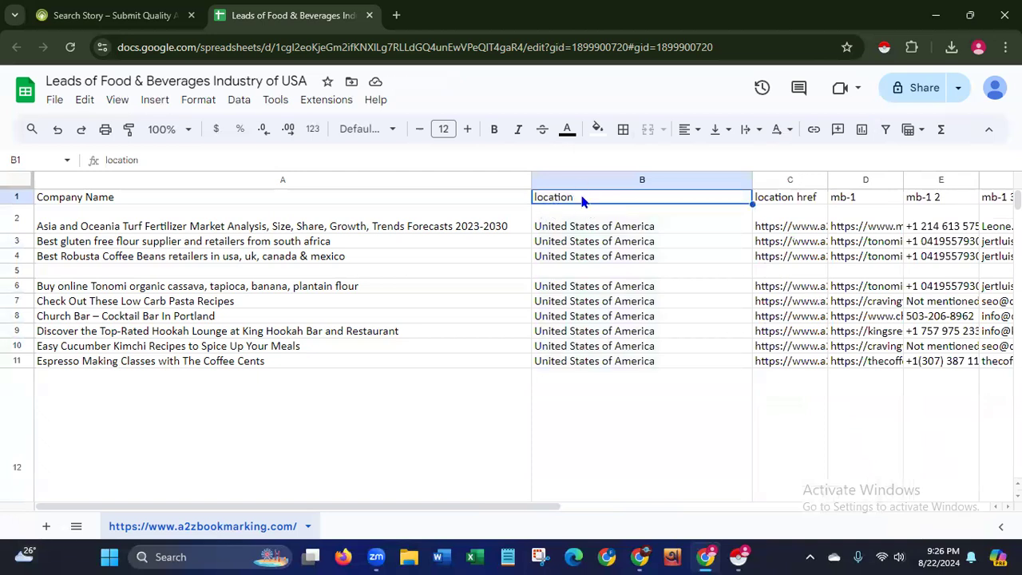
key("Delete")
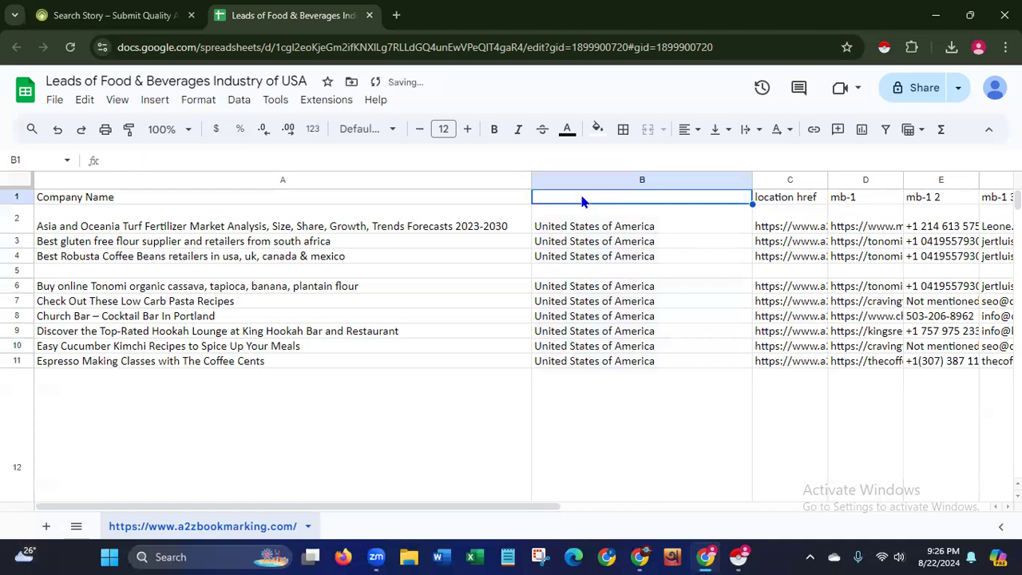
type("Location")
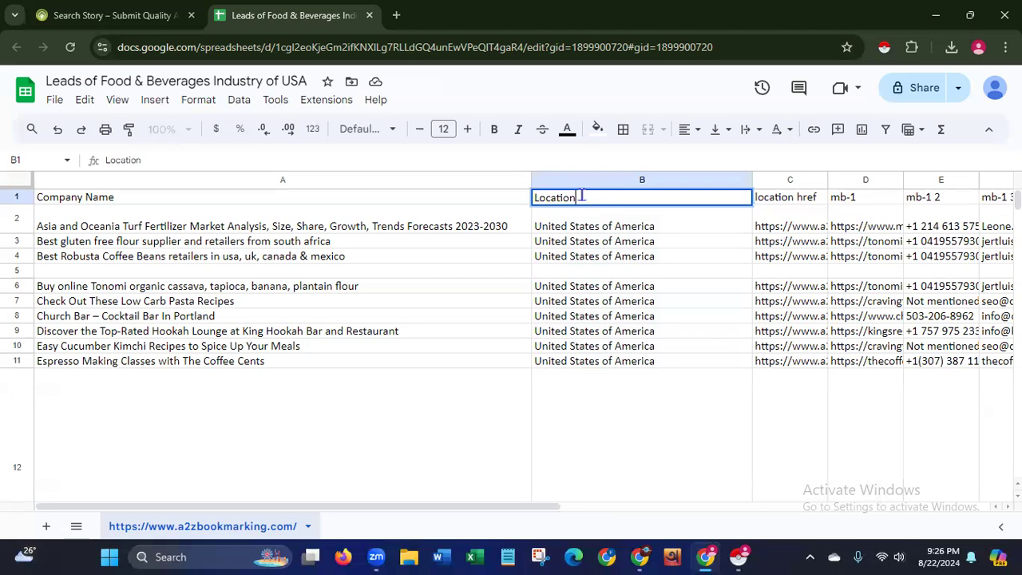
left_click_drag(751, 179, 694, 171)
- Widen the location href column to check its links, and delete the column
left_click_drag(769, 178, 892, 171)
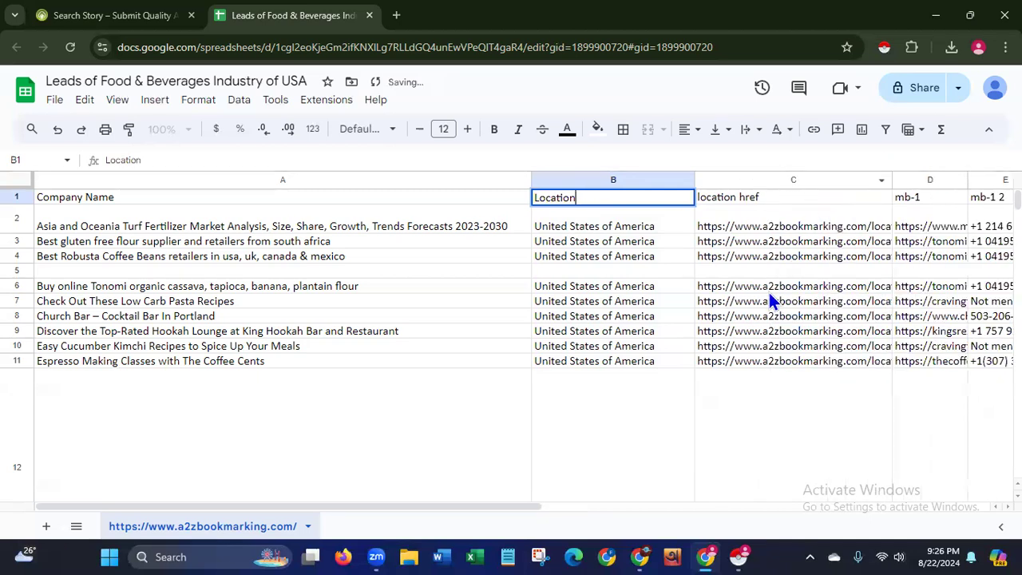
left_click(810, 180)
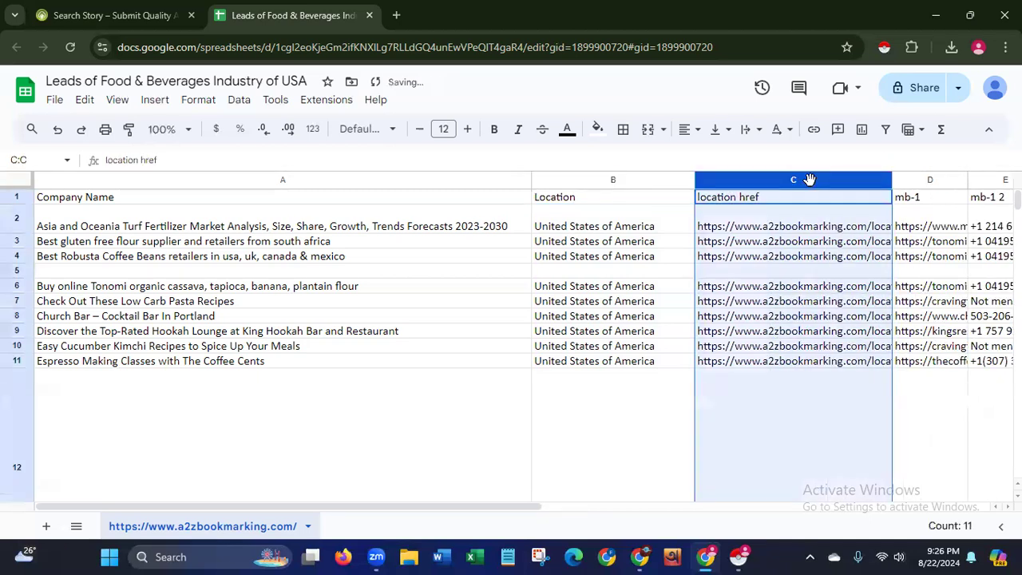
right_click(810, 179)
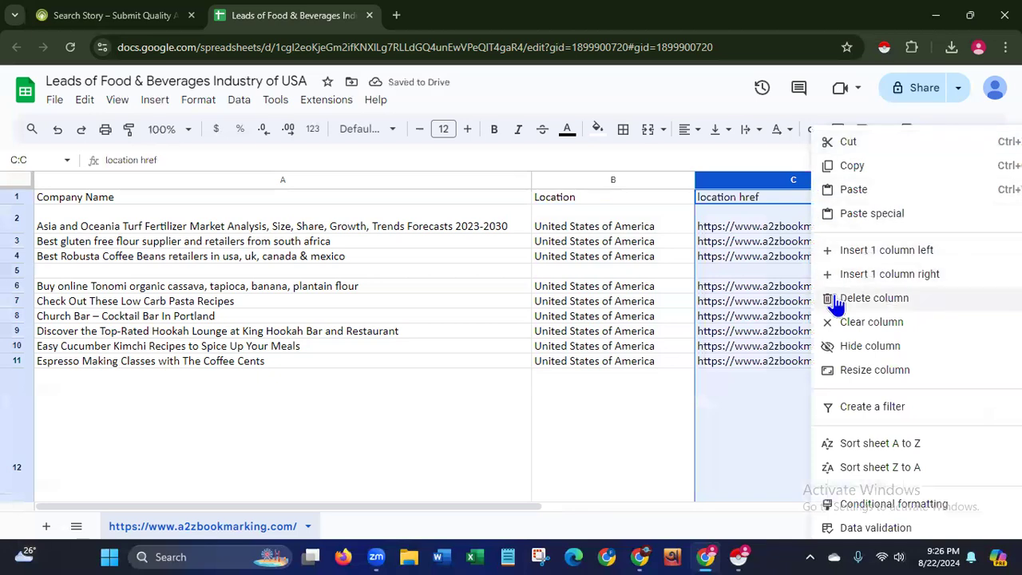
left_click(874, 298)
- Widen the mb-1 column so that most of each website address can be read
left_click_drag(772, 179, 944, 182)
left_click_drag(470, 515, 551, 511)
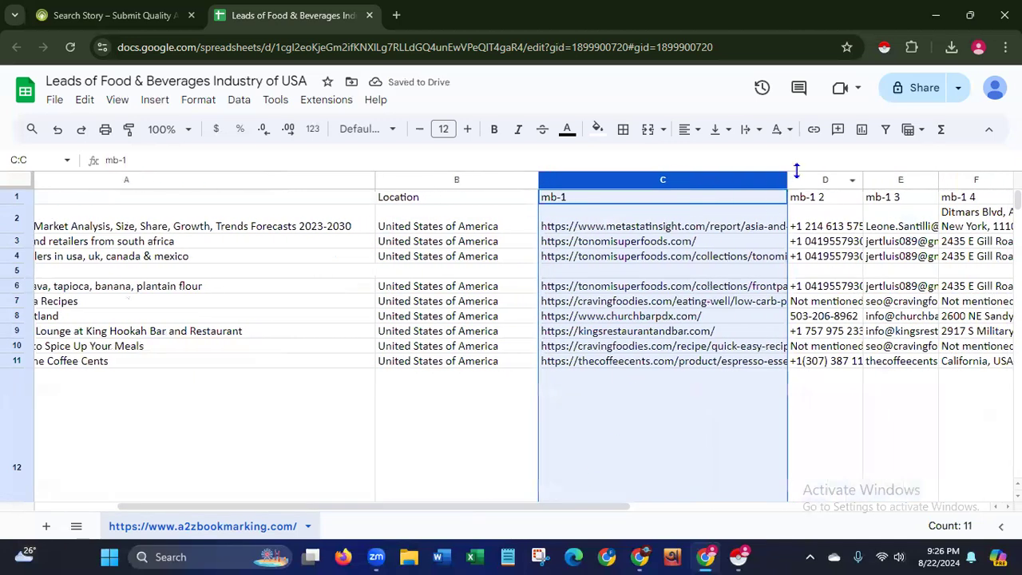
left_click_drag(789, 179, 884, 178)
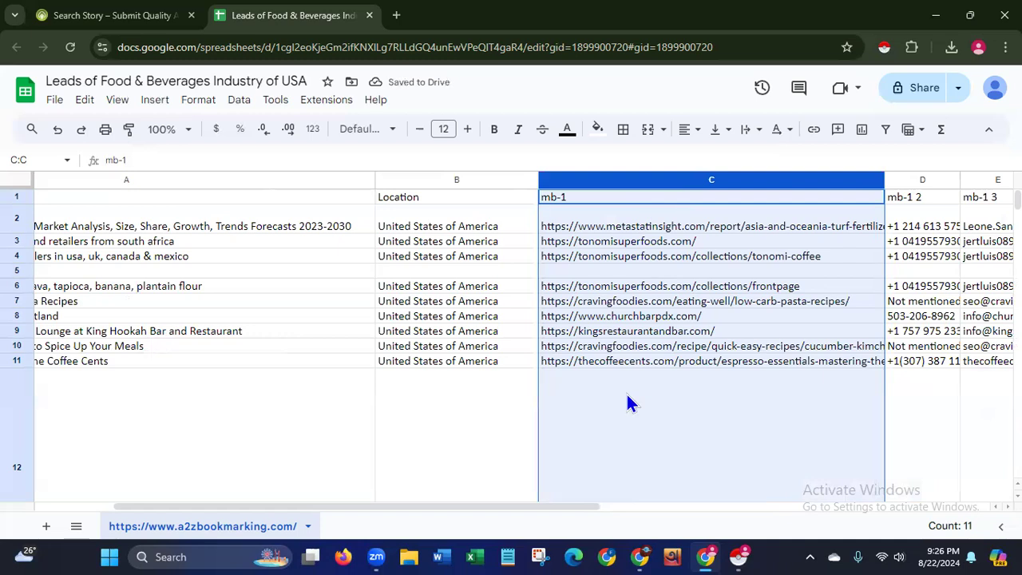
left_click(604, 318)
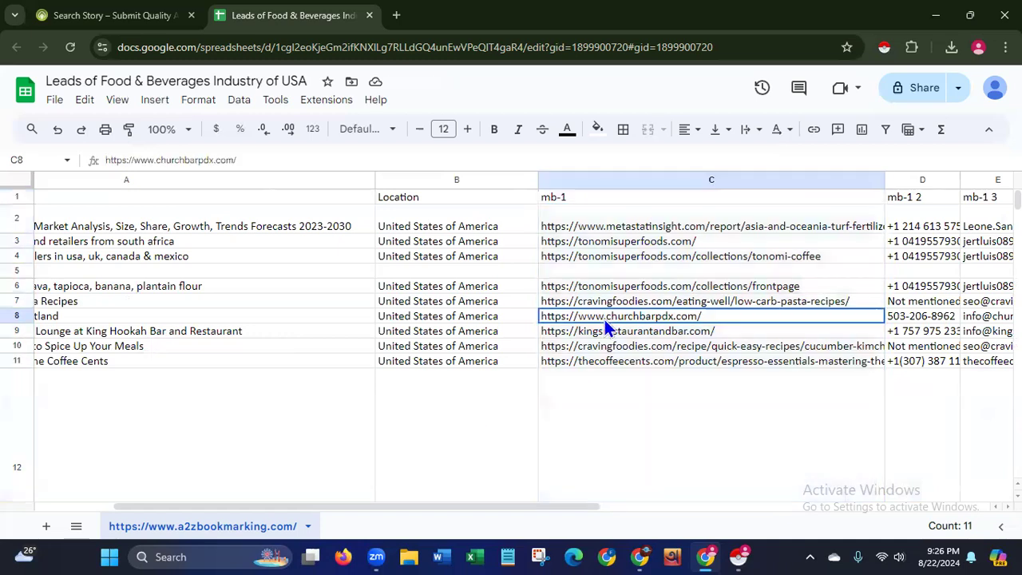
right_click(659, 318)
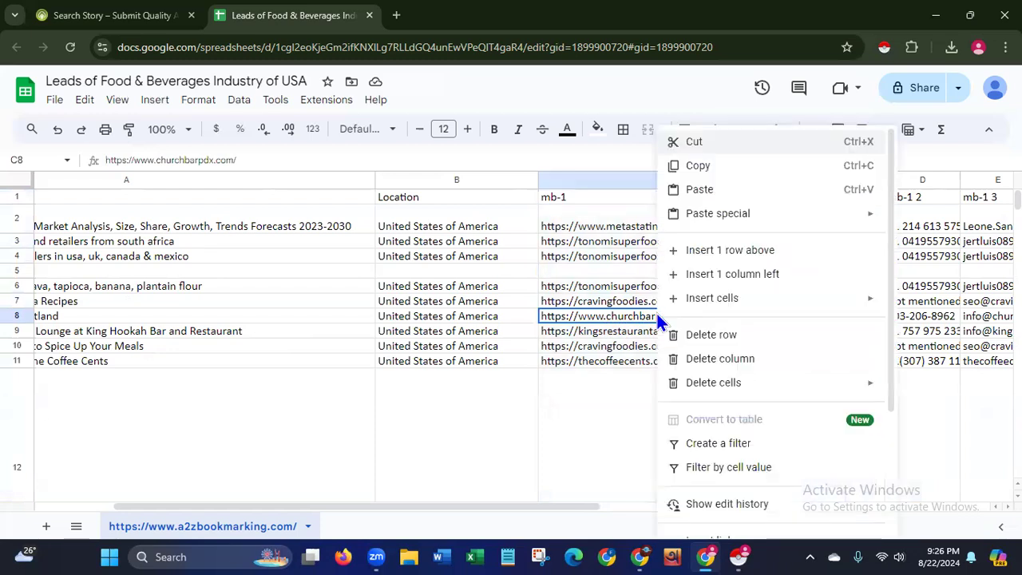
left_click(698, 166)
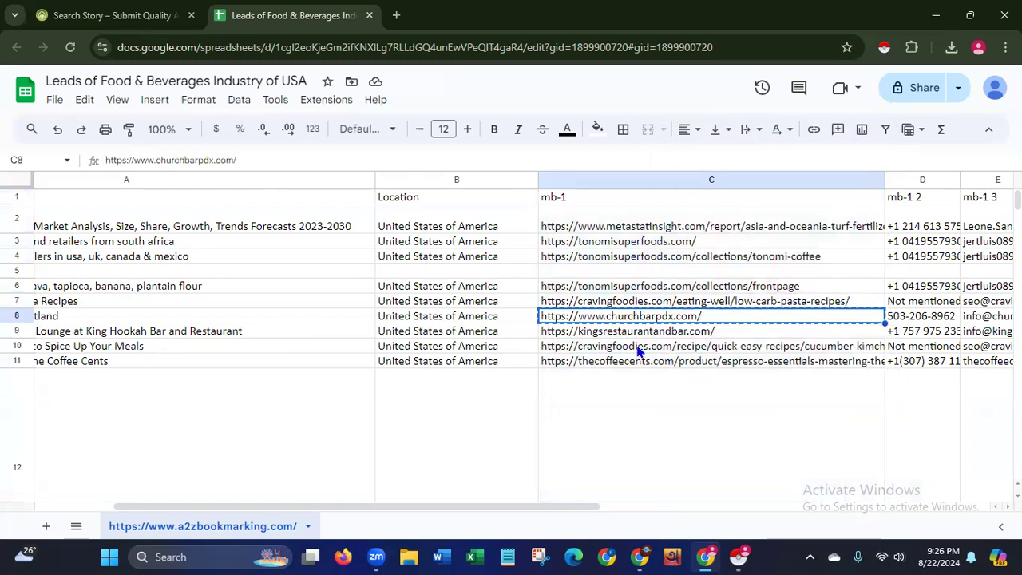
left_click(396, 16)
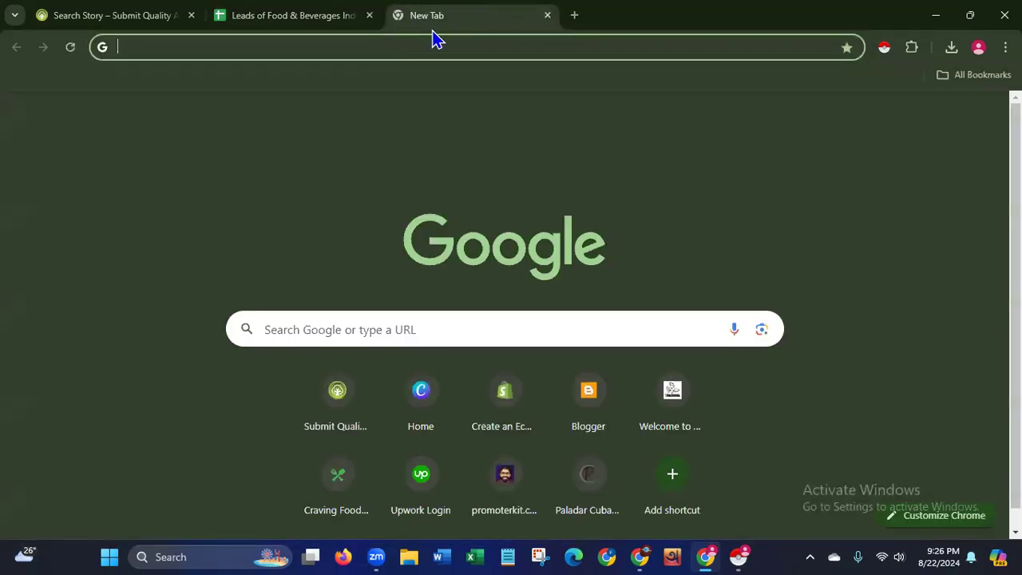
key("ctrl+v")
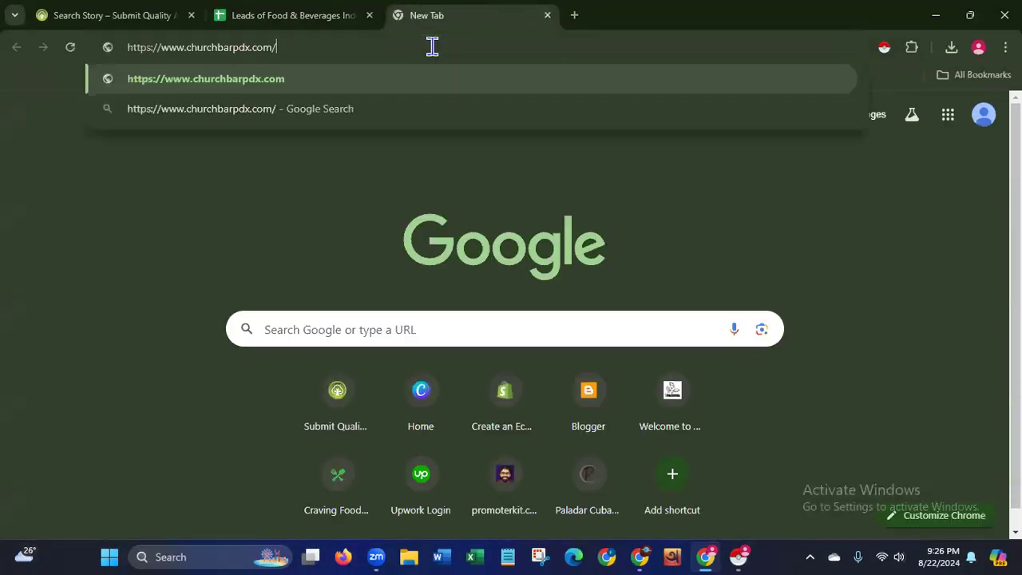
key("Return")
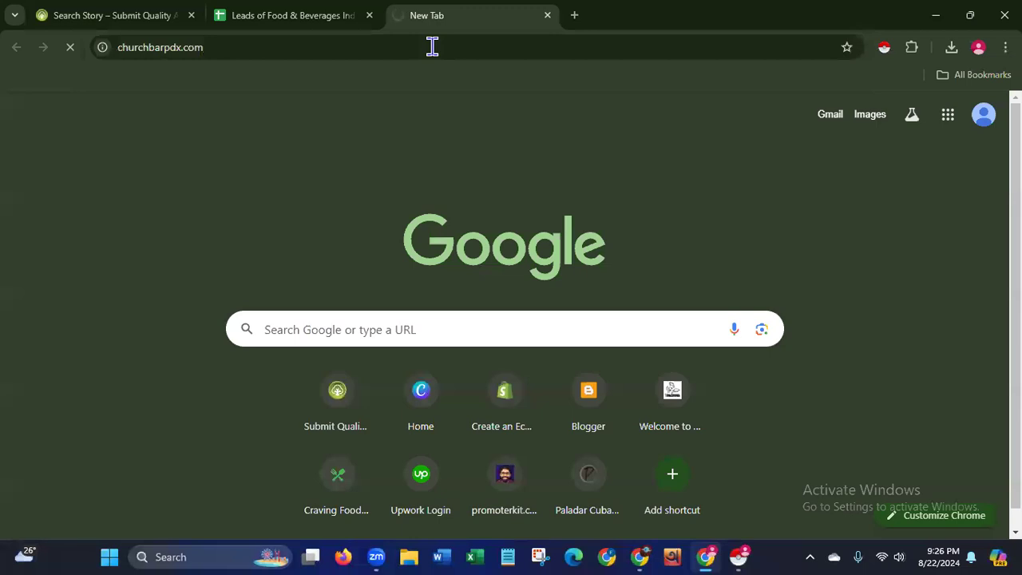
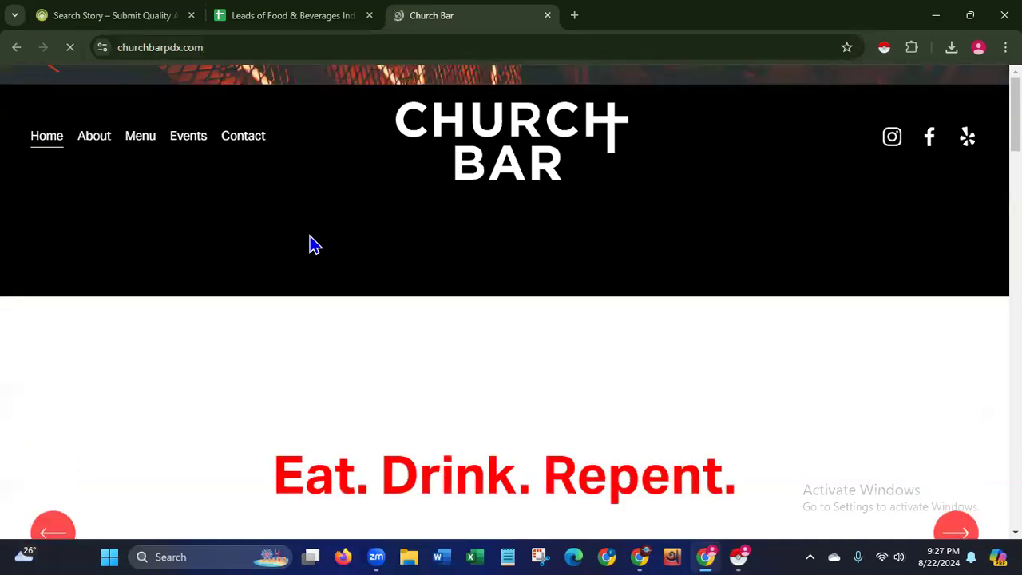
- Open the "Church Bar – Cocktail Bar In Portland" listing from a2zbookmarking in a new tab and follow its website link
left_click(89, 24)
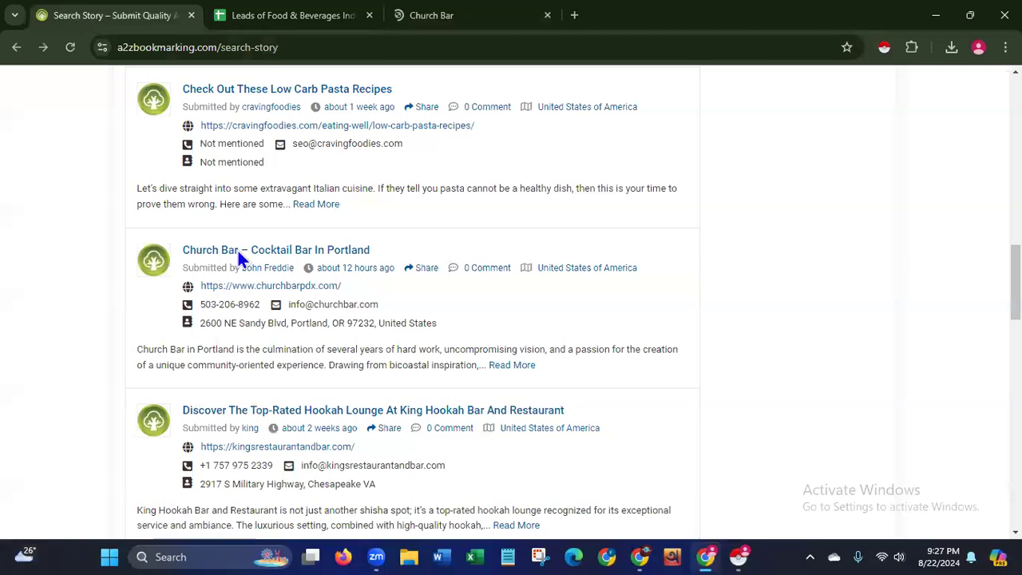
right_click(227, 292)
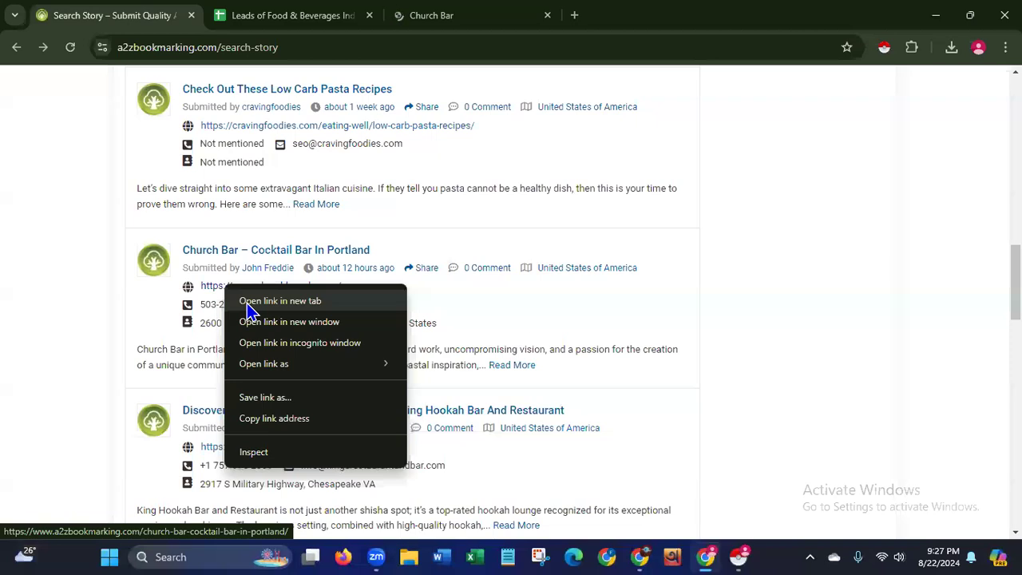
left_click(279, 301)
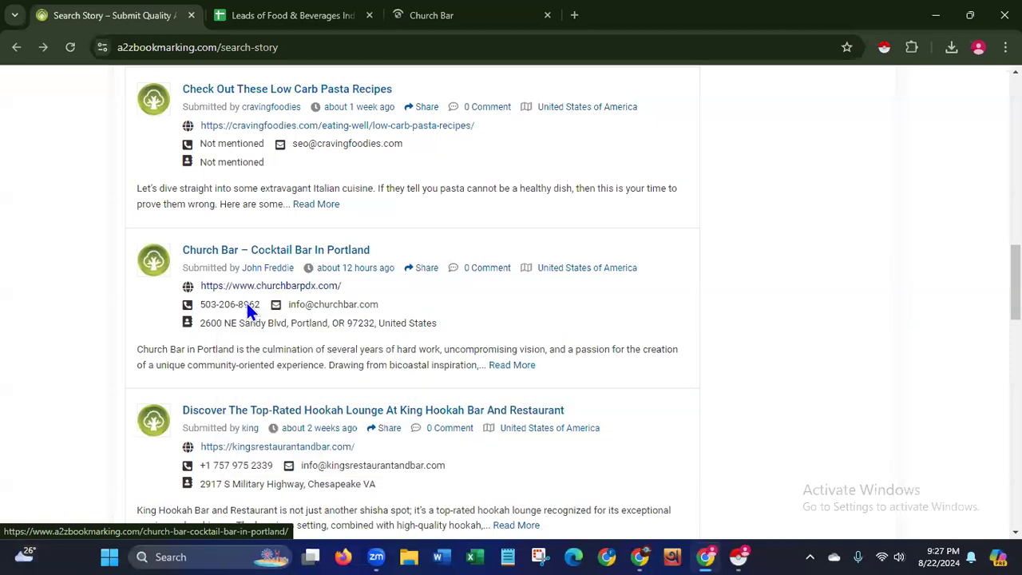
left_click(292, 24)
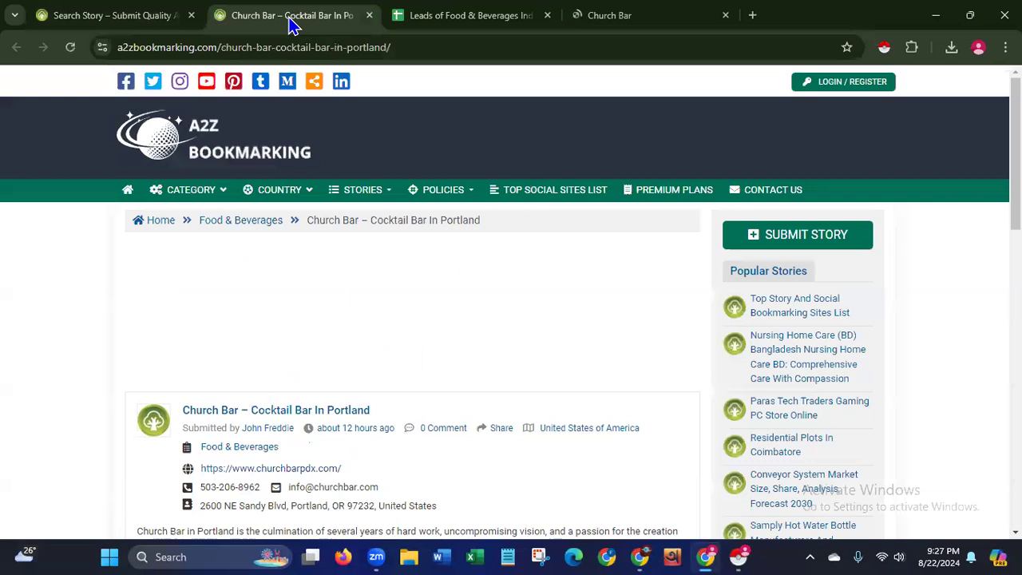
left_click(254, 470)
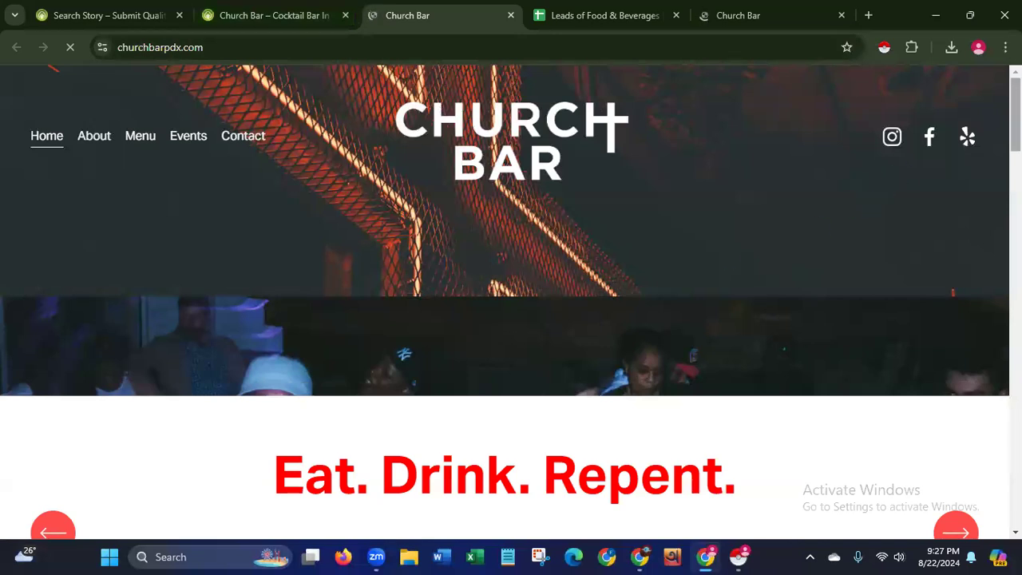
- Compare the home pages in the two open Church Bar website tabs, and close the duplicate to return to the leads spreadsheet
scroll(511, 319, "down", 3)
scroll(511, 319, "up", 3)
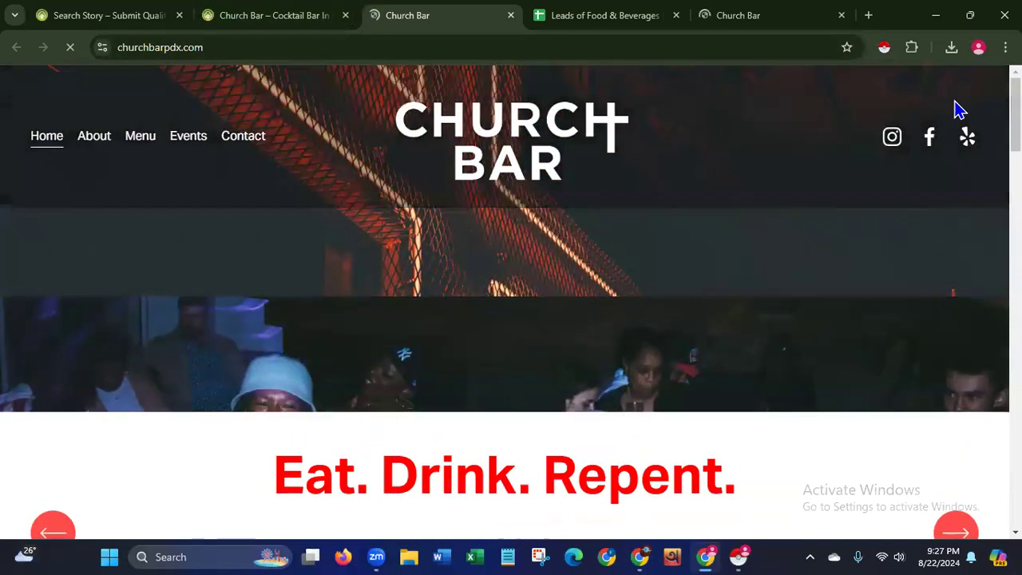
left_click(761, 24)
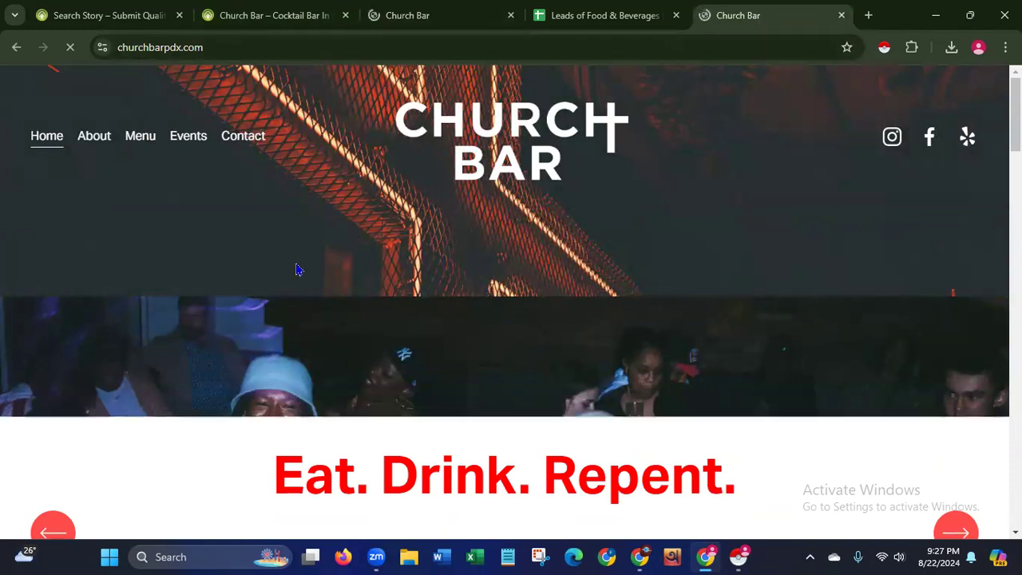
scroll(892, 312, "down", 5)
scroll(136, 398, "up", 5)
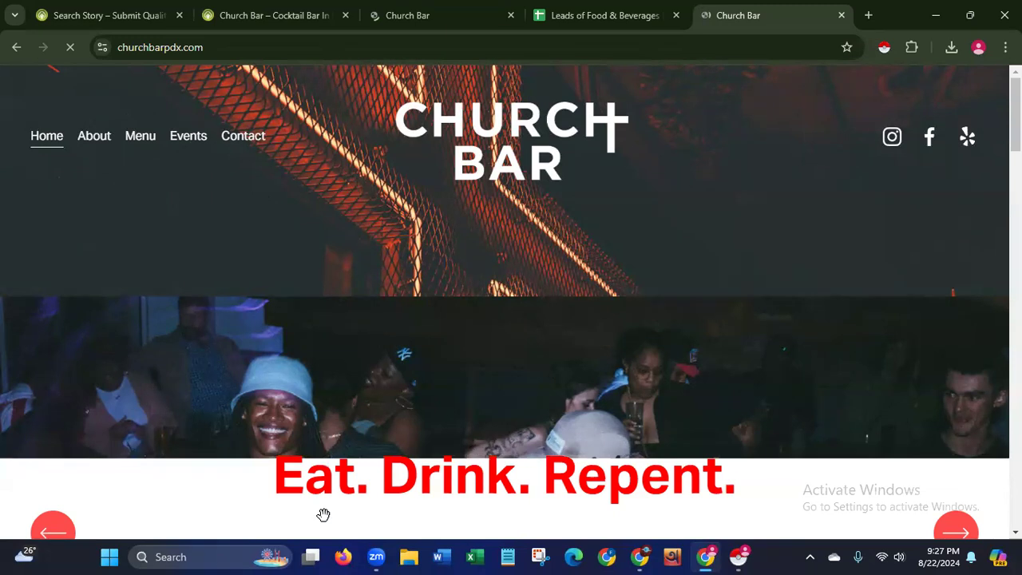
left_click(841, 16)
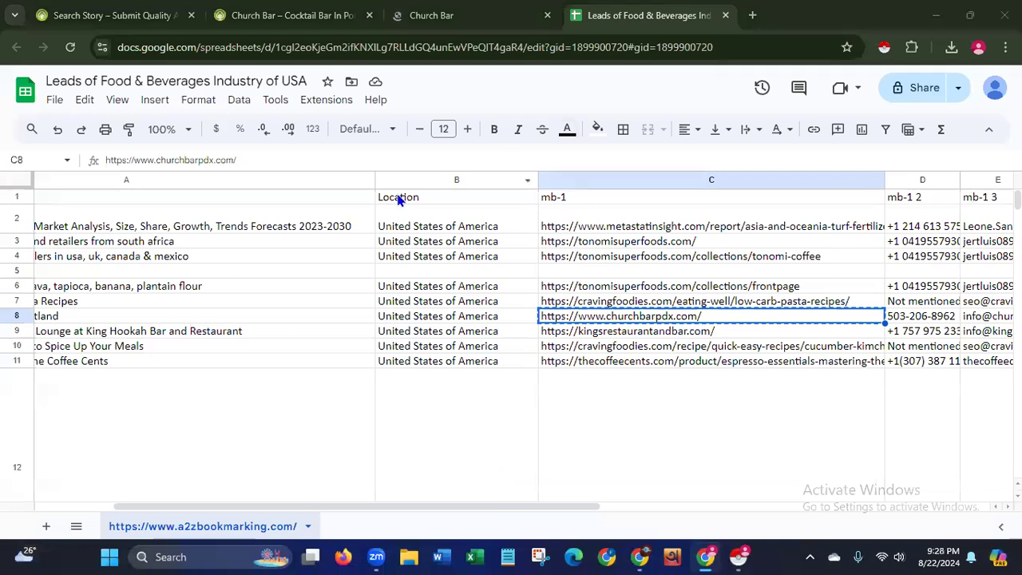
- Rename the mb-1 header in cell C1 as "Website URL"
left_click(679, 199)
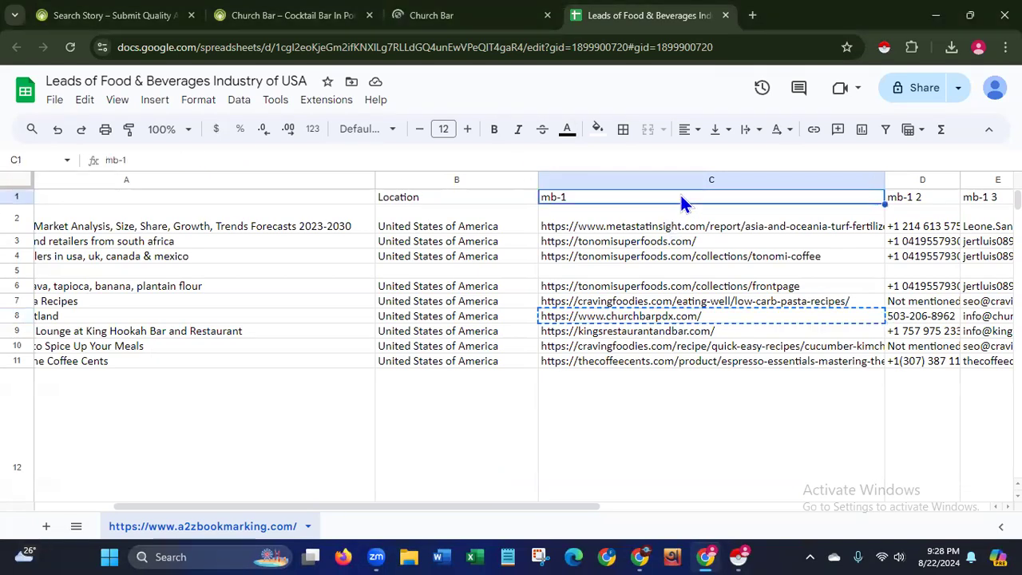
double_click(681, 196)
key("BackSpace")
key("BackSpace")
key("BackSpace")
key("BackSpace")
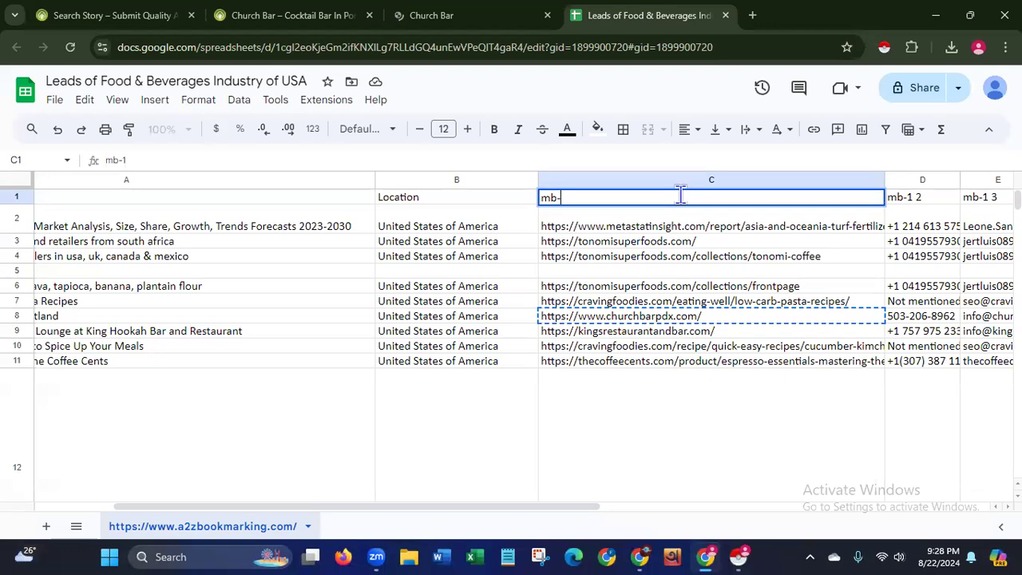
type("Websi")
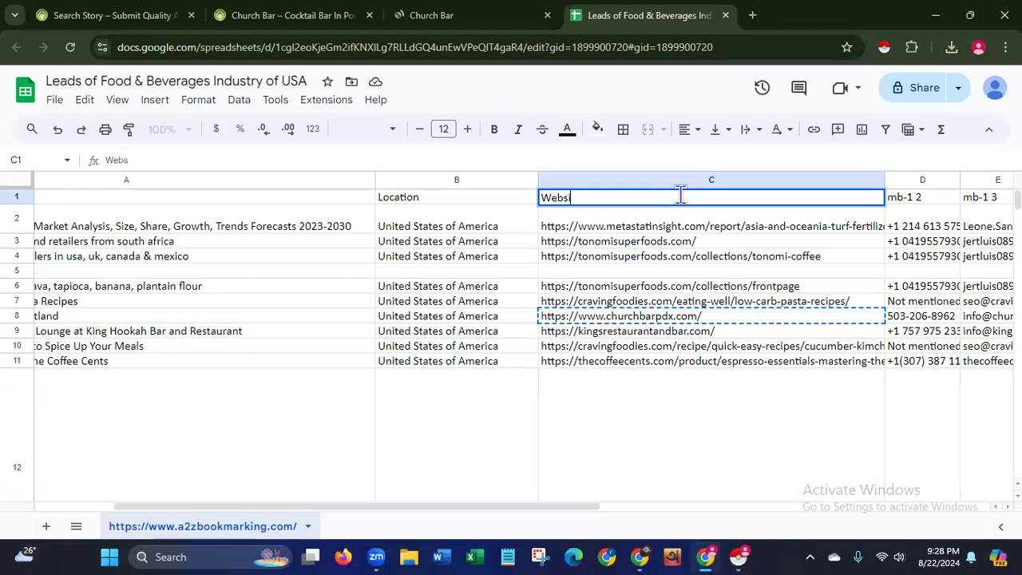
type("te URL")
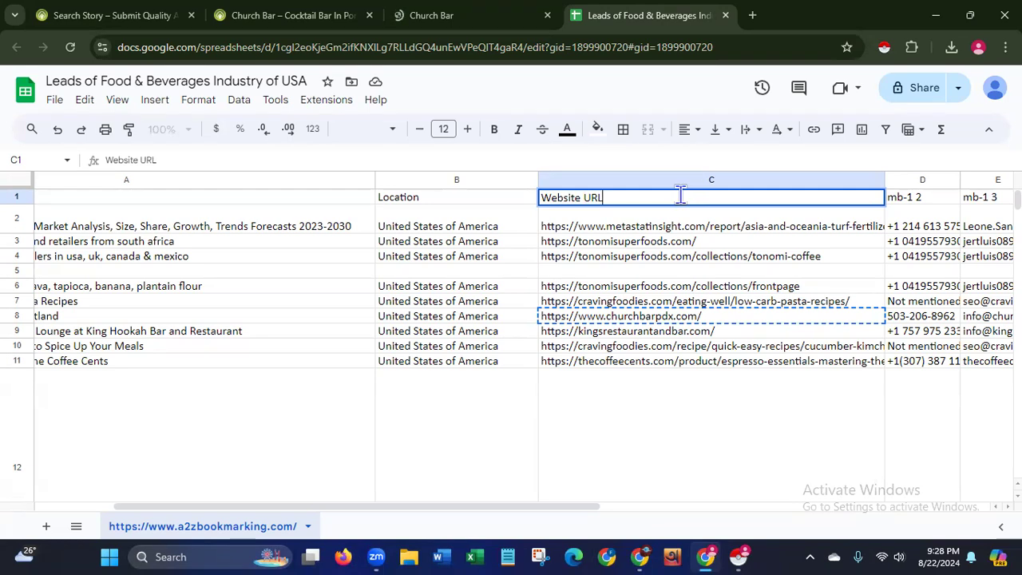
left_click_drag(392, 508, 474, 524)
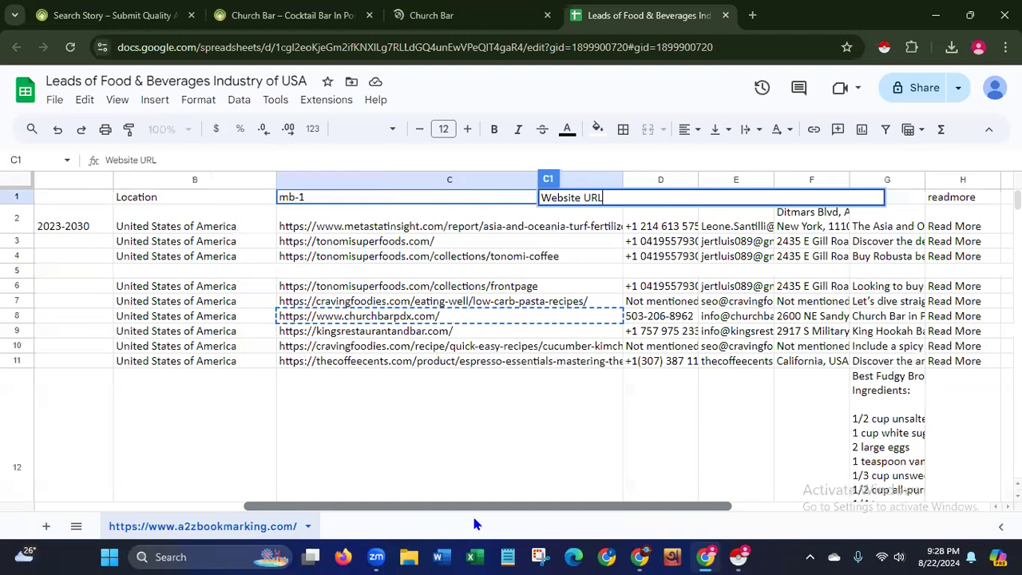
scroll(473, 524, "left", 5)
scroll(474, 523, "left", 1)
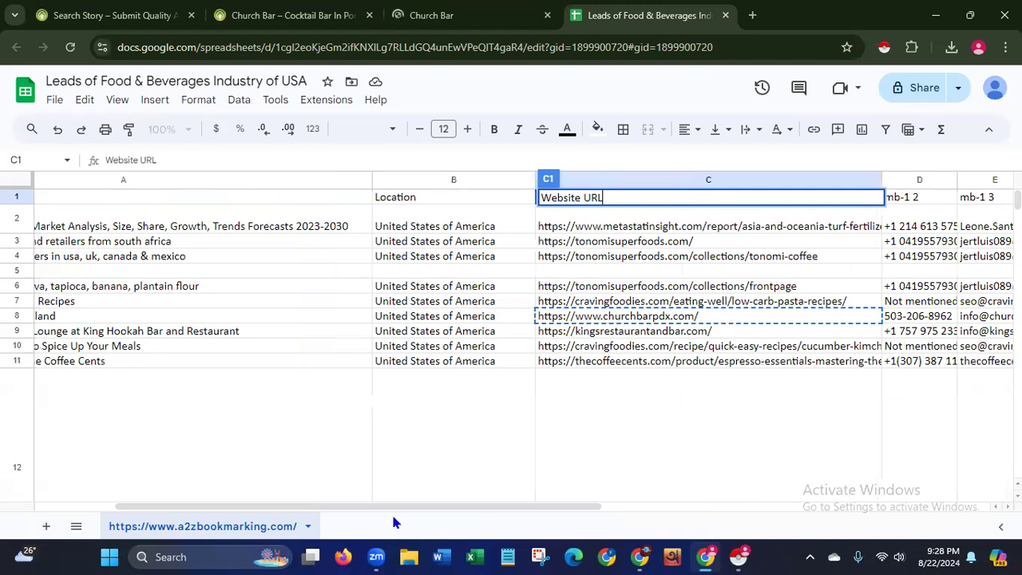
left_click(481, 468)
- Widen the mb-1 2 column and check its Church Bar entry against the phone number in the a2zbookmarking listing
left_click_drag(458, 510, 639, 516)
left_click_drag(598, 176, 735, 177)
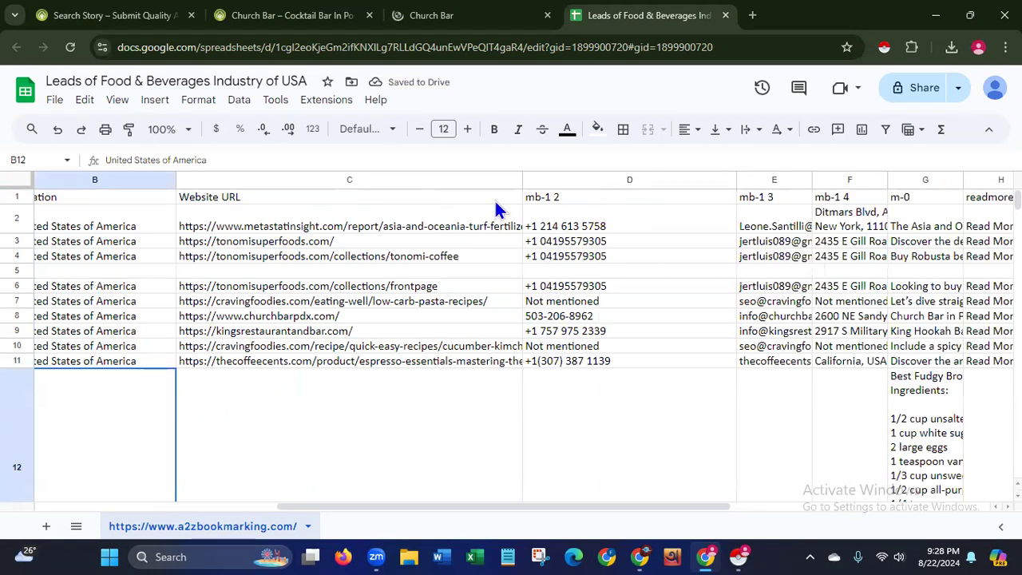
left_click(146, 29)
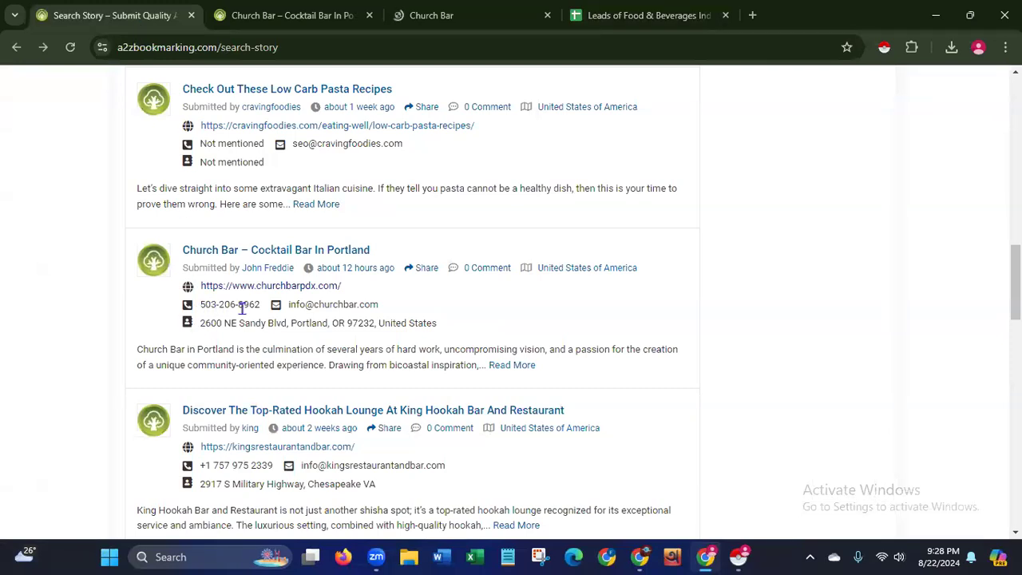
left_click_drag(203, 306, 270, 315)
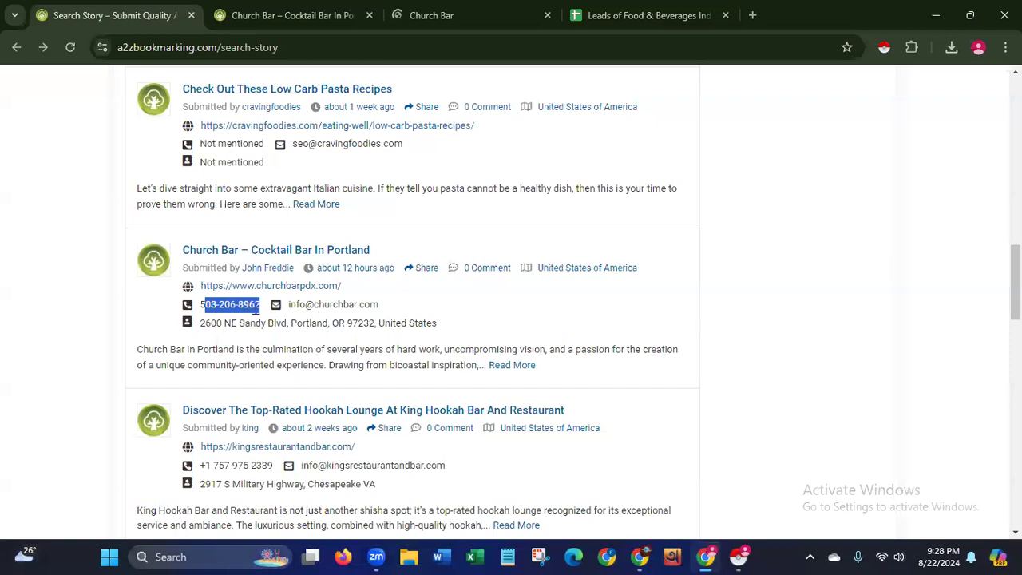
left_click(647, 16)
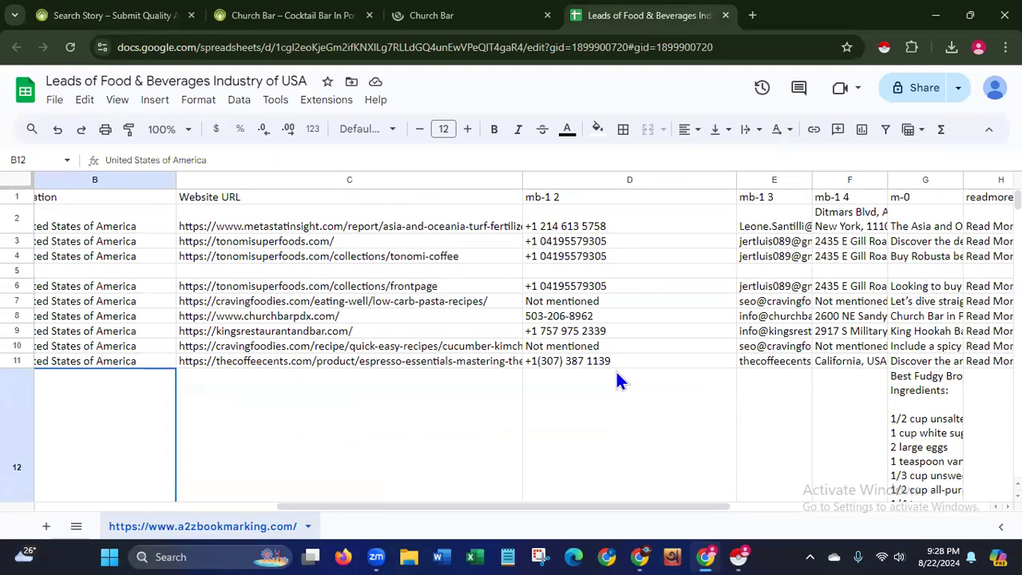
left_click(556, 317)
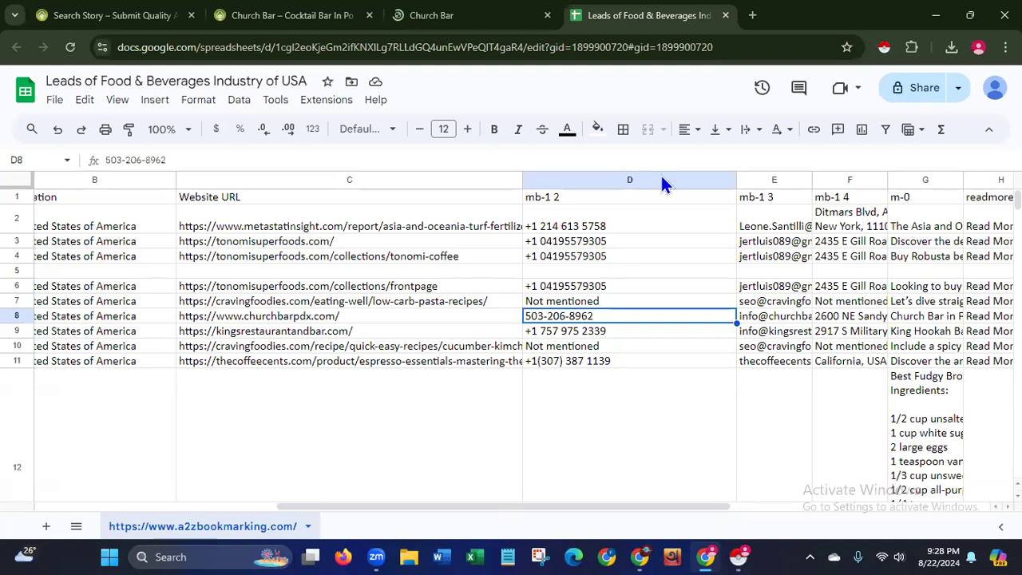
- Replace the mb-1 2 header in cell D1 with "Phone No."
left_click(655, 200)
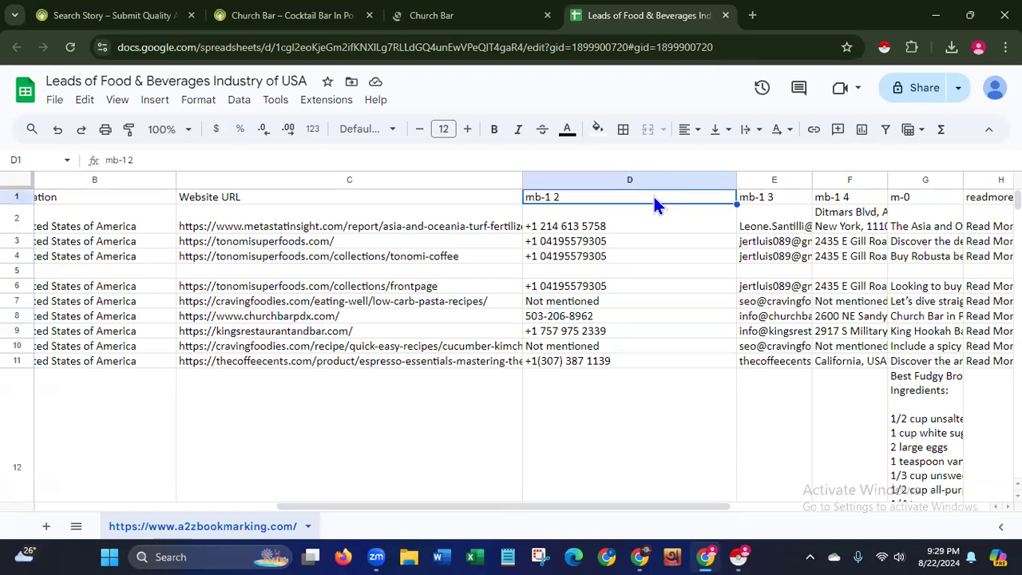
key("Delete")
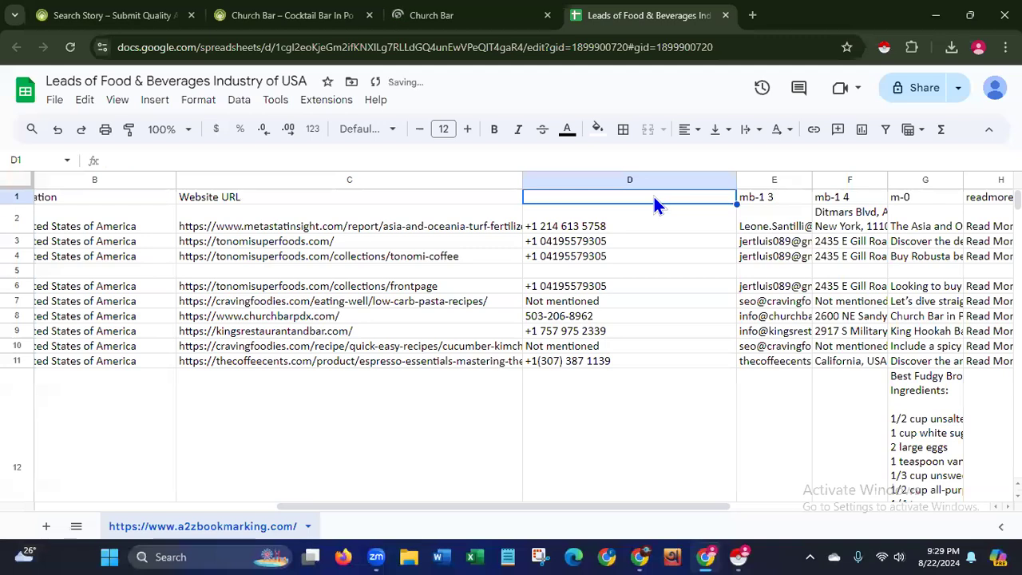
type("Phone No.")
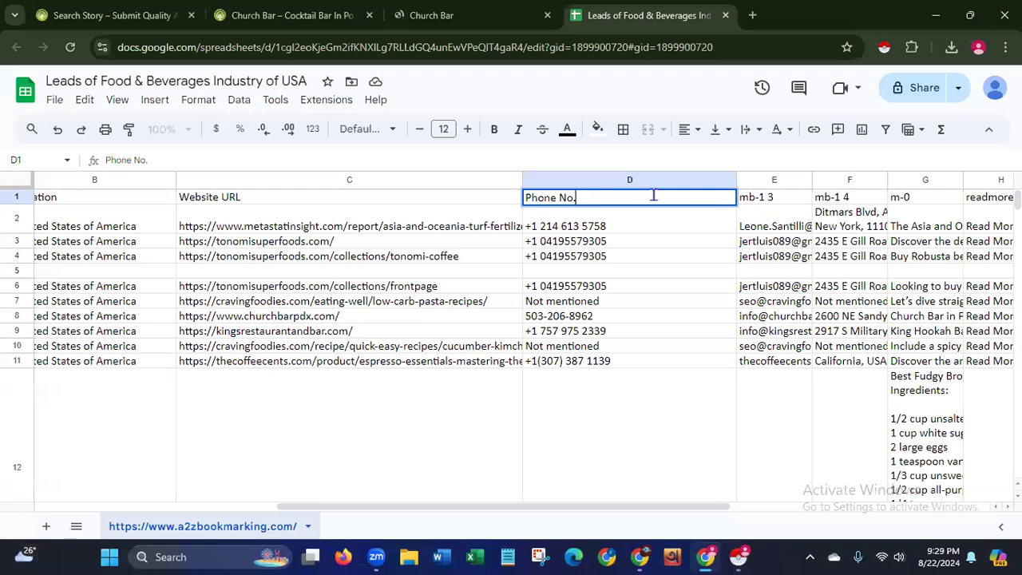
mouse_move(429, 506)
left_mouse_down()
mouse_move(489, 508)
mouse_move(426, 510)
left_mouse_up()
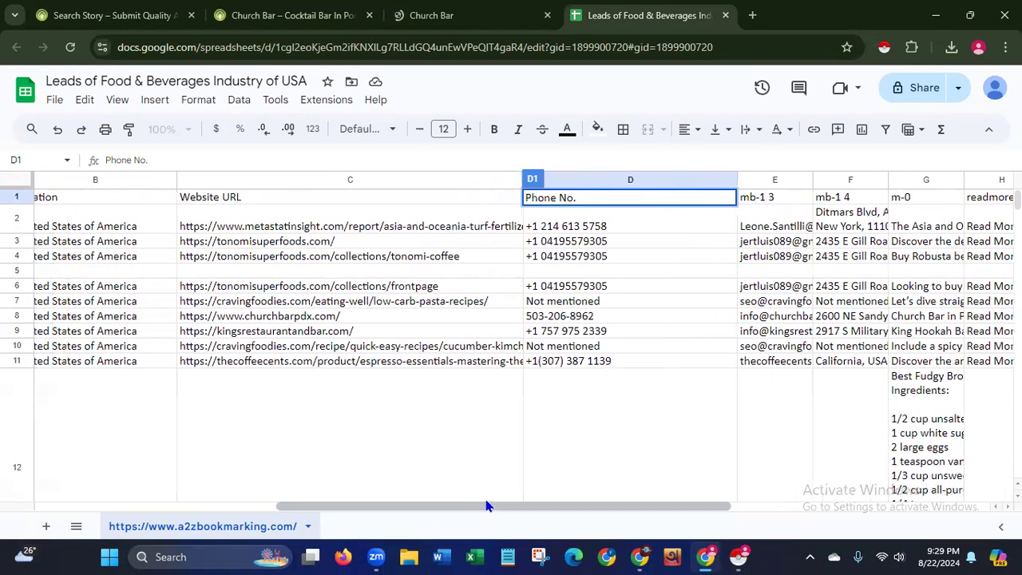
left_click(611, 458)
- Widen the mb-1 3 column so that the e-mail addresses can be read in full
left_click(789, 215)
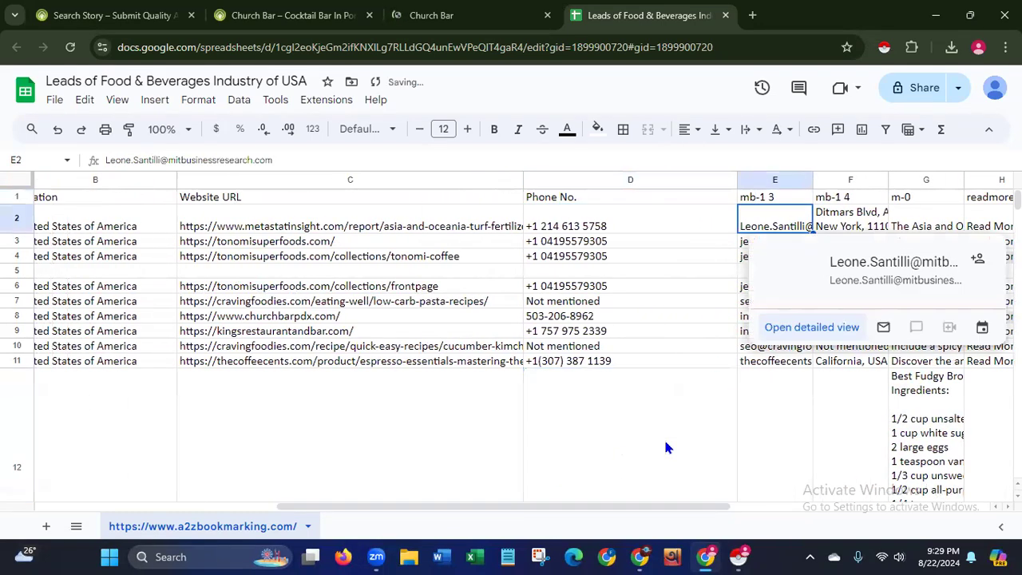
left_click_drag(599, 507, 669, 506)
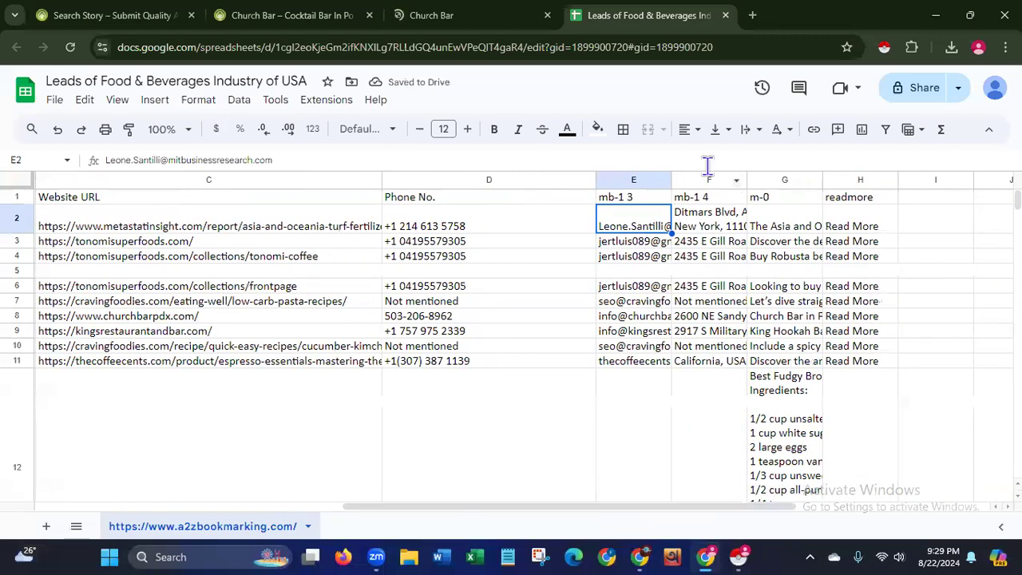
left_click_drag(669, 180, 802, 179)
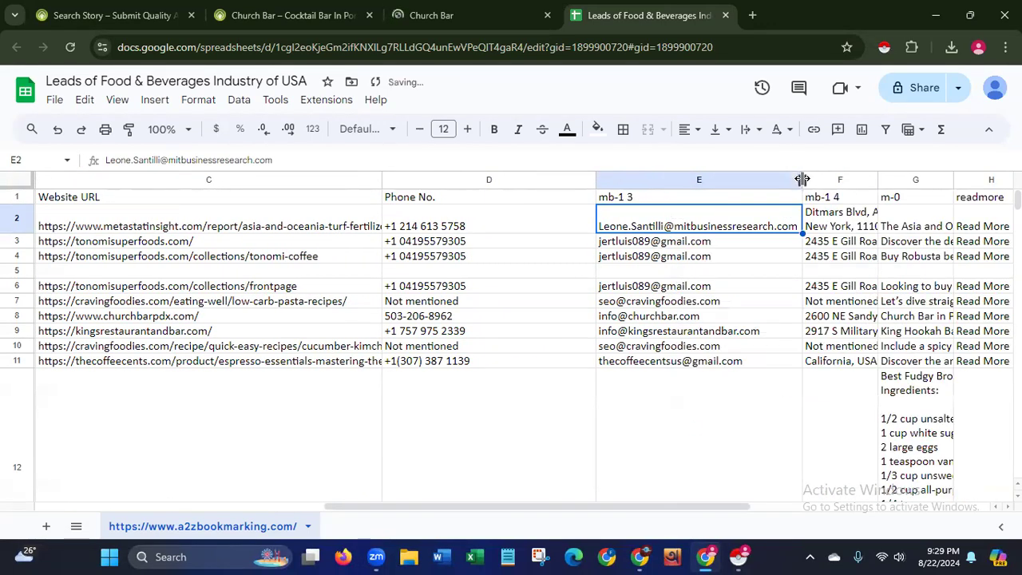
left_click(491, 478)
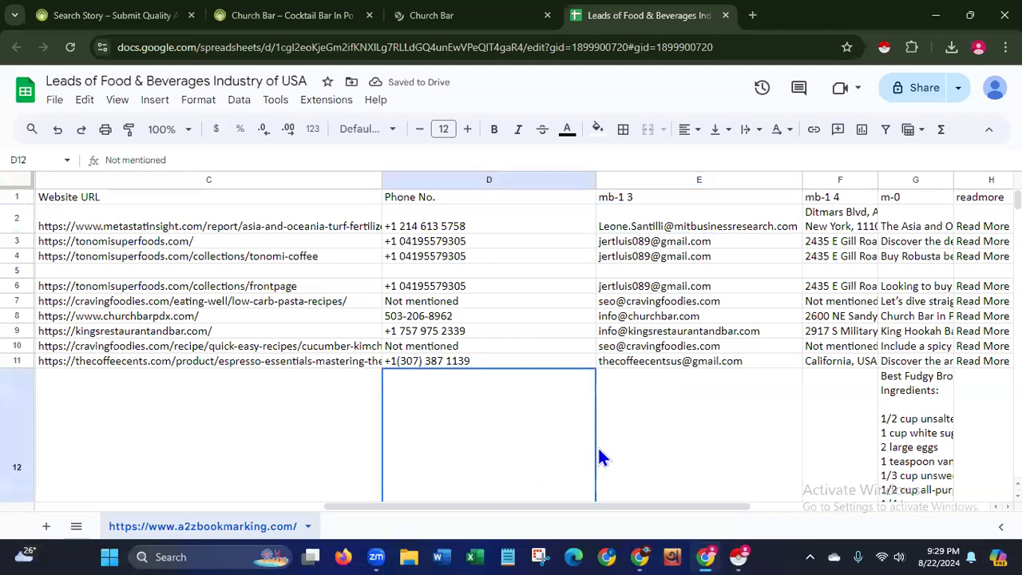
mouse_move(692, 369)
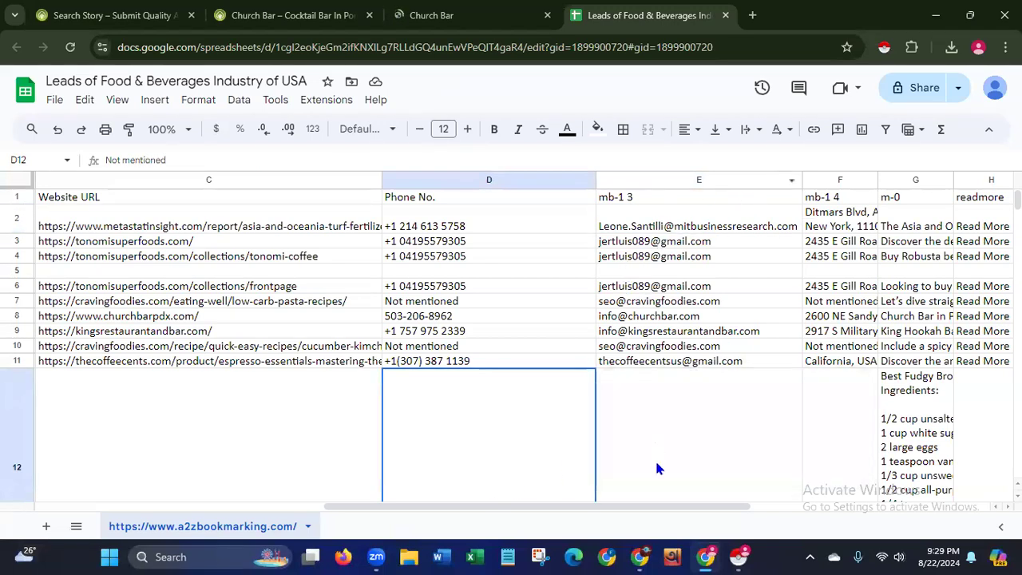
- Replace the mb-1 3 header in cell E1 with "Email ID"
left_click(715, 183)
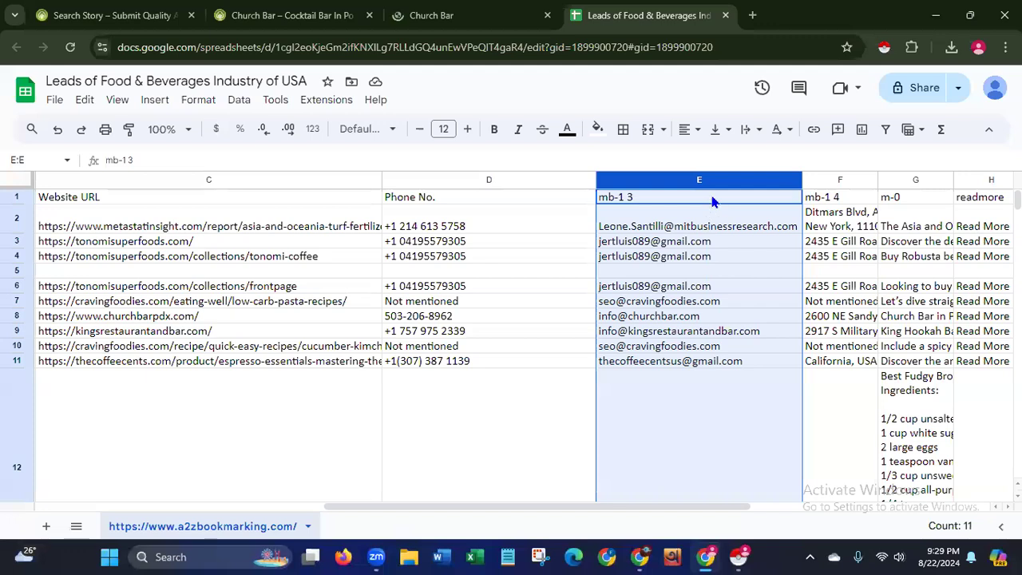
left_click(713, 201)
key("Delete")
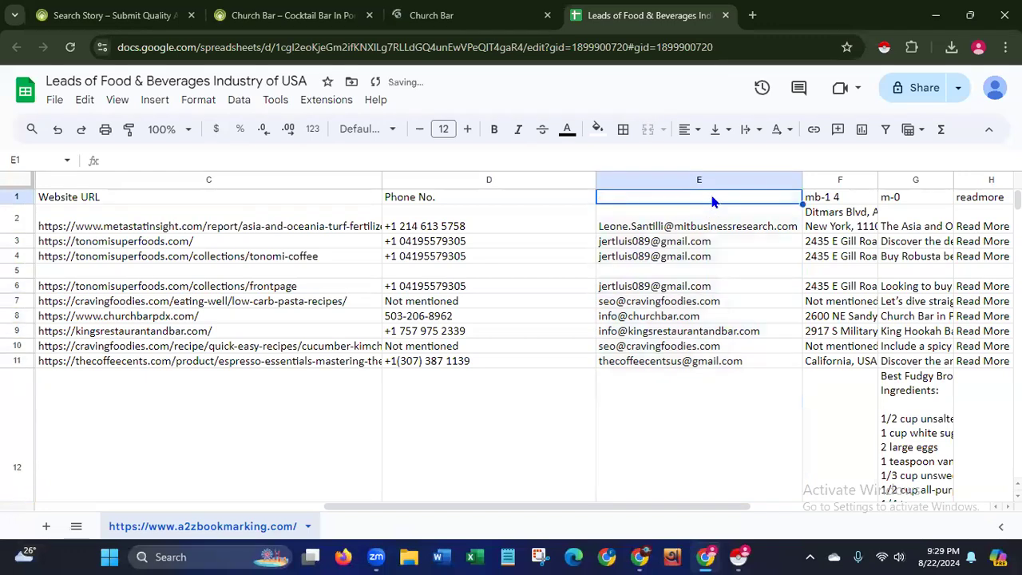
type("Ema")
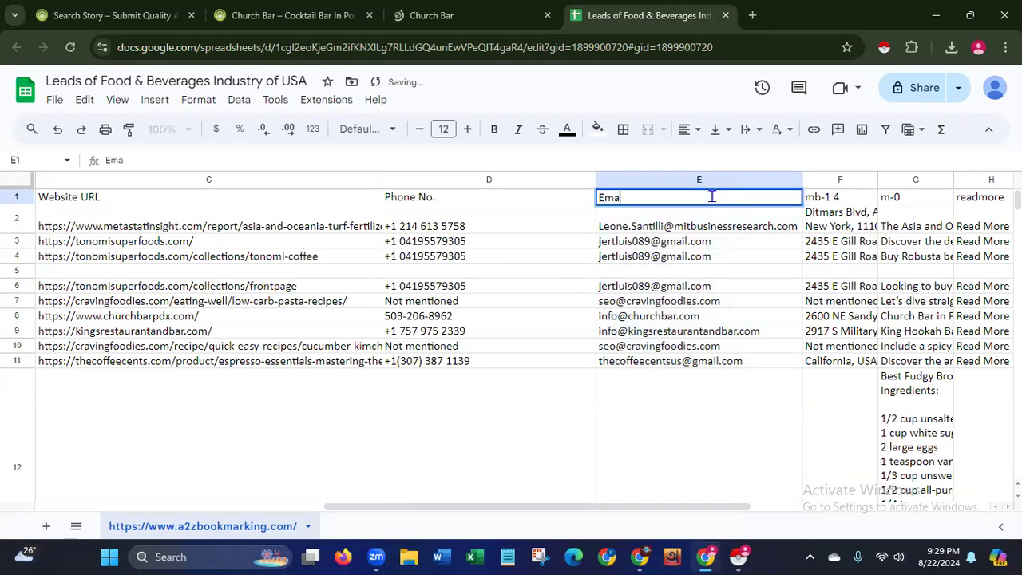
type("il ID")
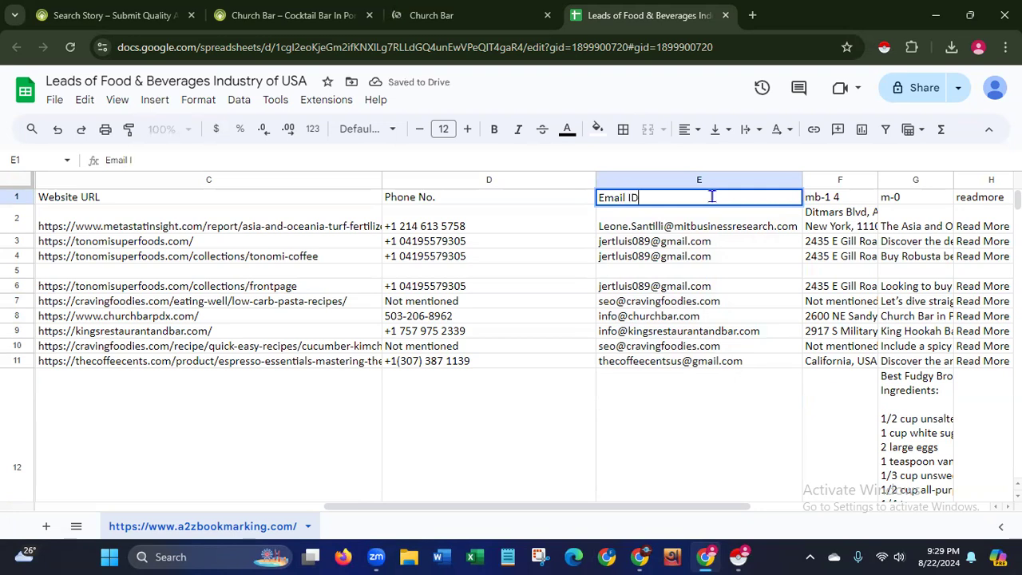
left_click(627, 443)
- Widen the mb-1 4 column until the longest street address fits on one line
left_click_drag(616, 507, 742, 524)
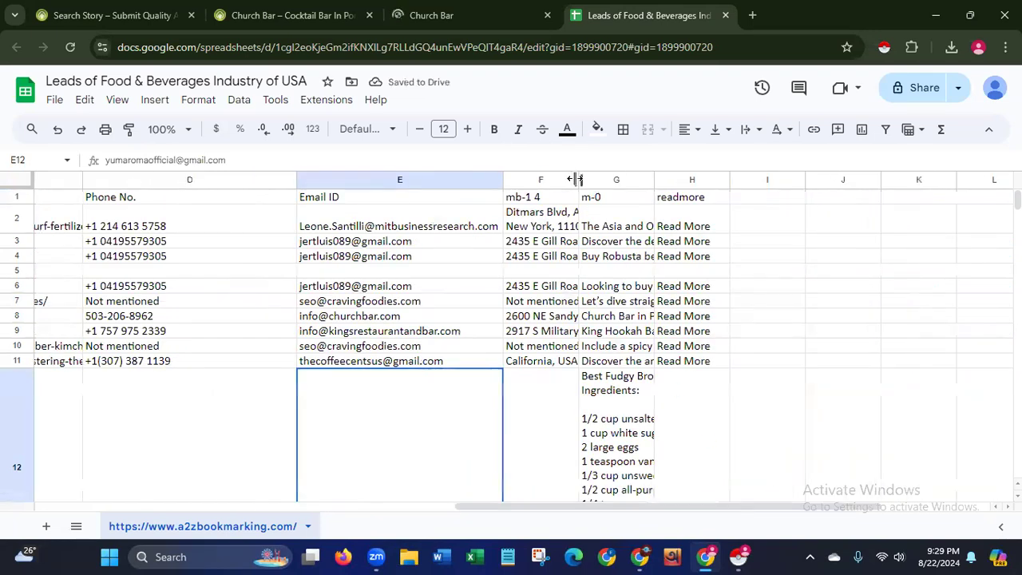
left_click_drag(580, 179, 770, 181)
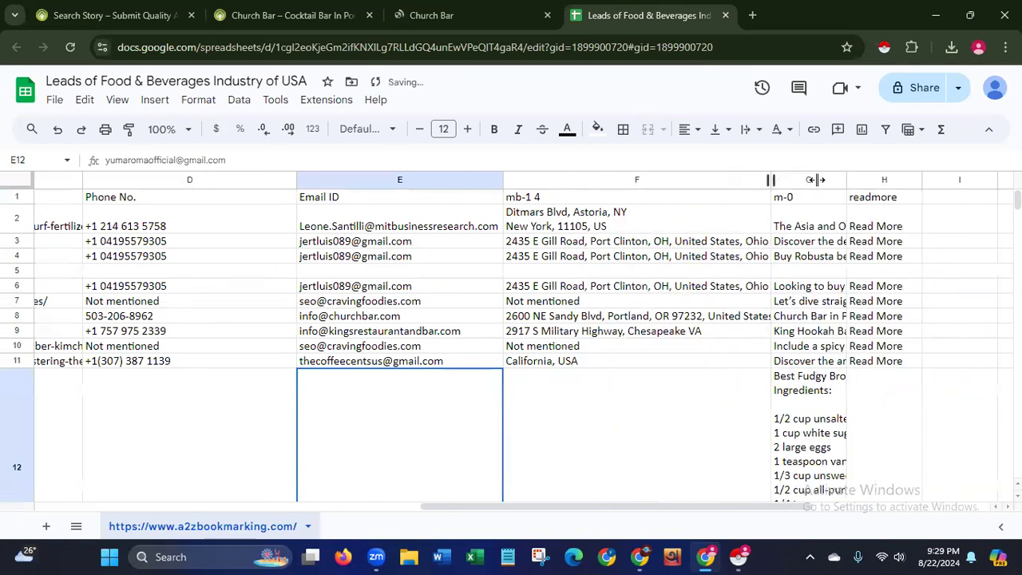
left_click_drag(858, 180, 877, 180)
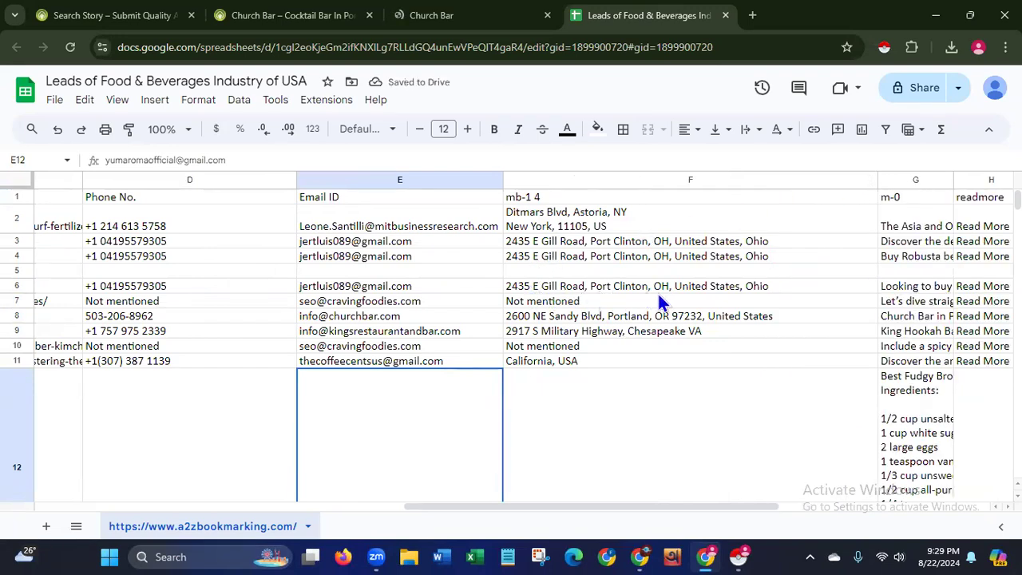
- Replace the mb-1 4 header in cell F1 with "Address"
left_click(587, 198)
key("Delete")
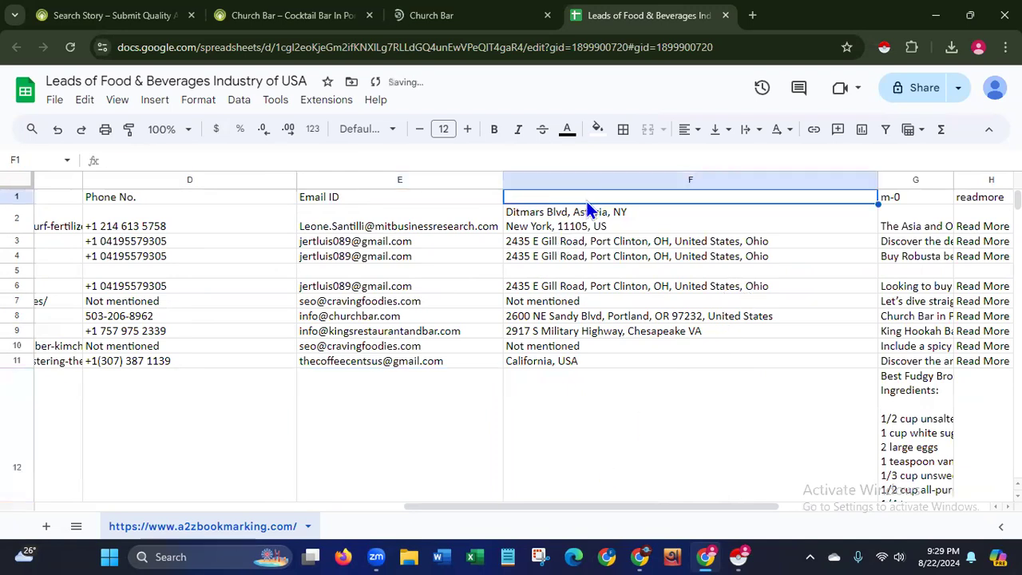
type("A")
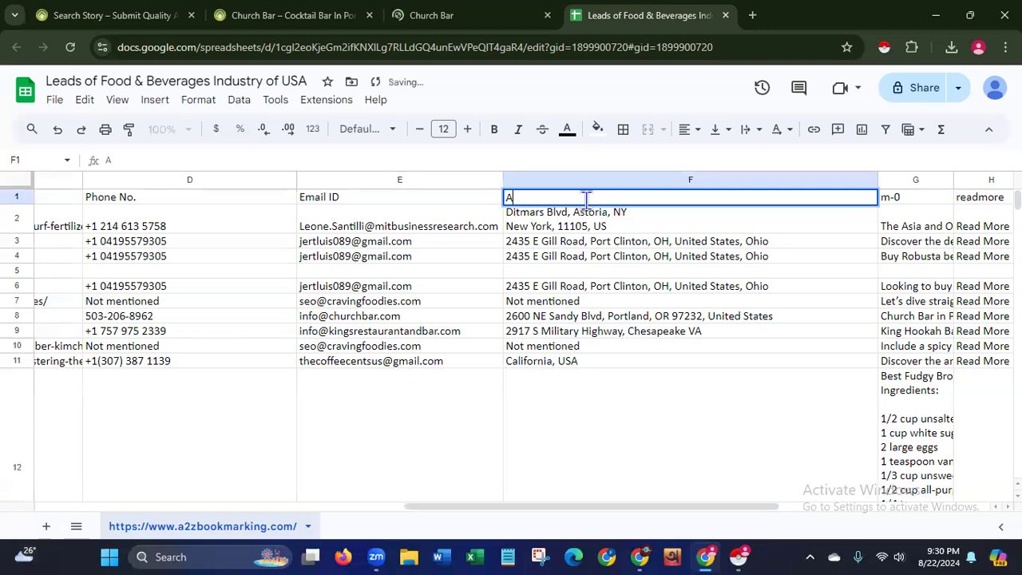
type("ddress")
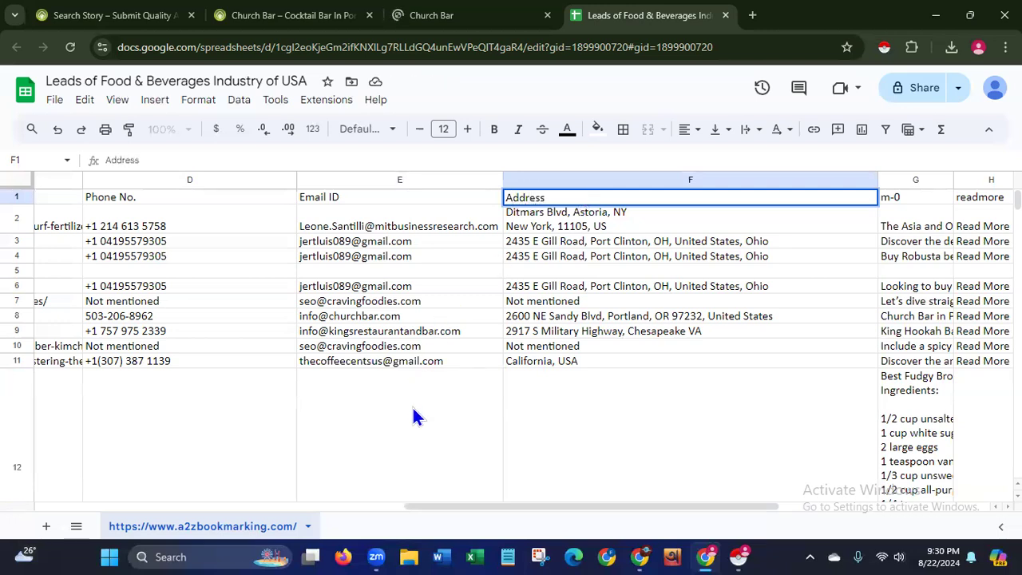
left_click(412, 406)
- Widen the m-0 column so that more of each description text can be read
left_click_drag(431, 508, 561, 466)
left_click_drag(555, 180, 793, 211)
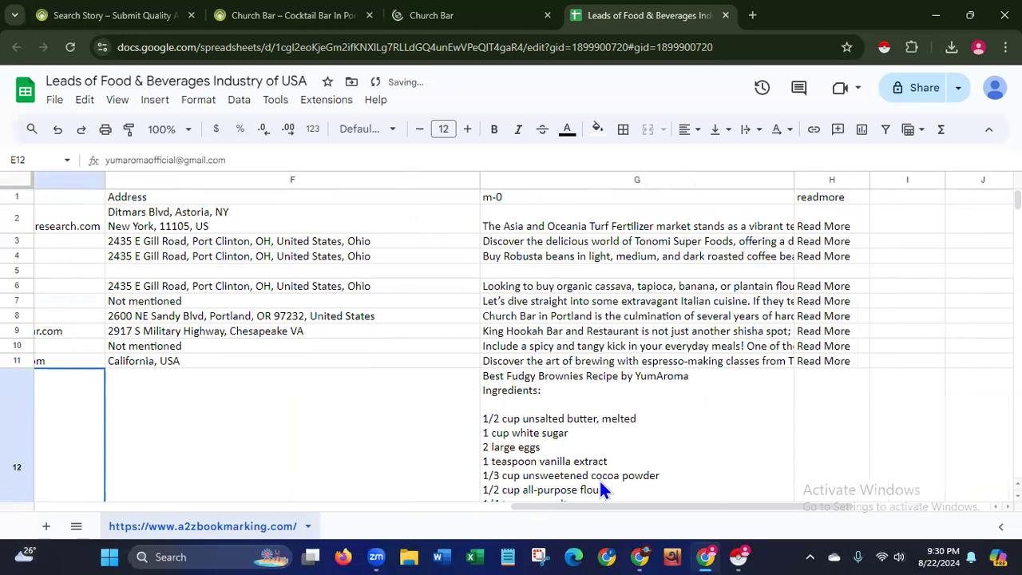
- Delete the m-0 description column and the readmore column from the sheet
left_click(689, 179)
right_click(689, 180)
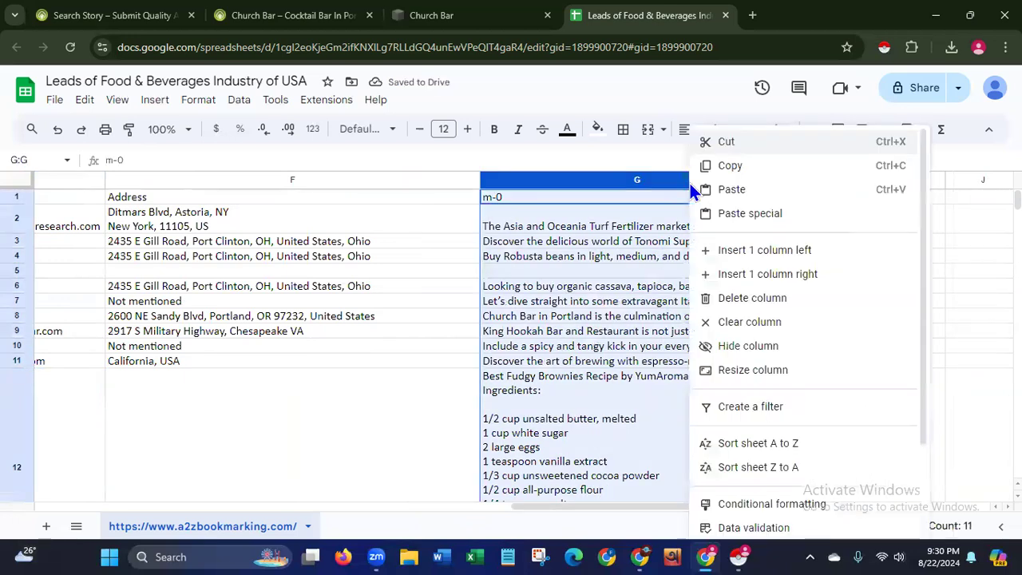
left_click(718, 297)
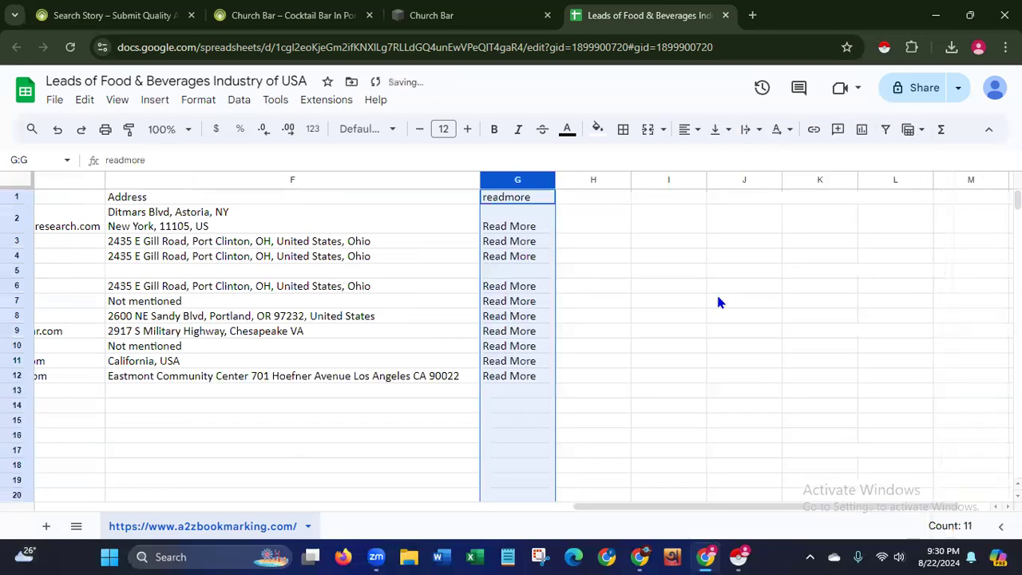
right_click(524, 179)
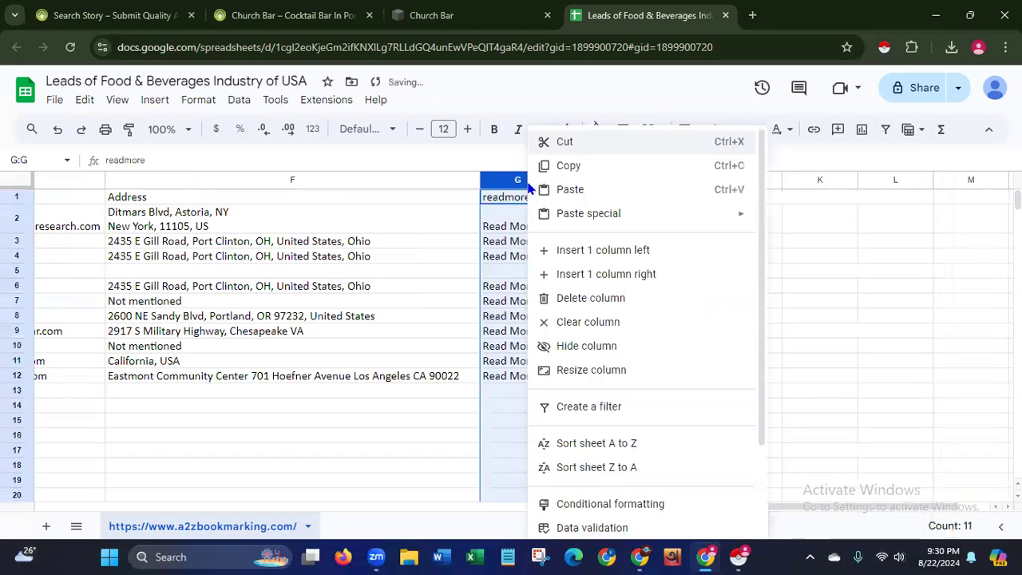
left_click(582, 299)
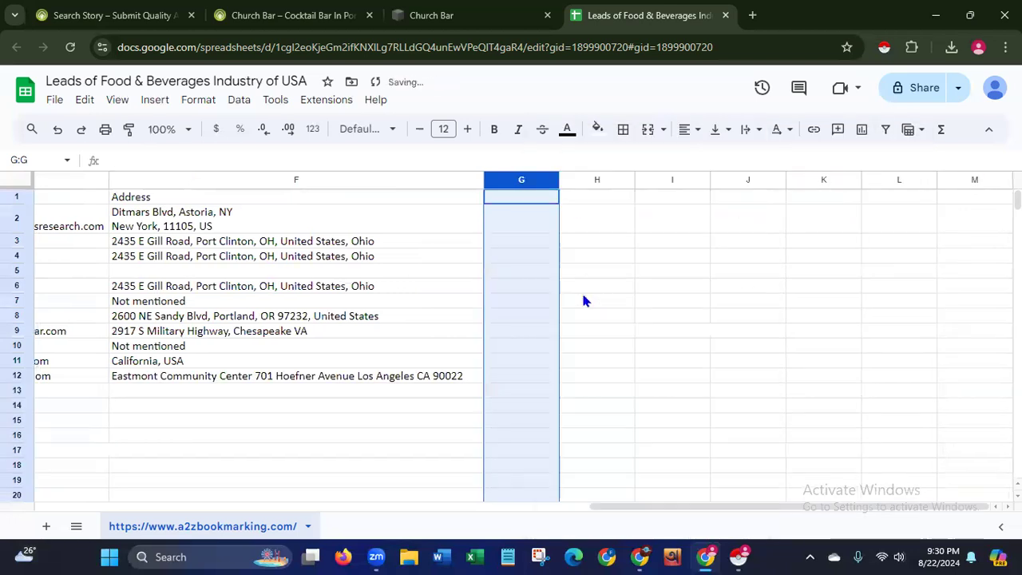
left_click(455, 480)
- Format the header row in bold at font size 18
left_click_drag(616, 508, 277, 482)
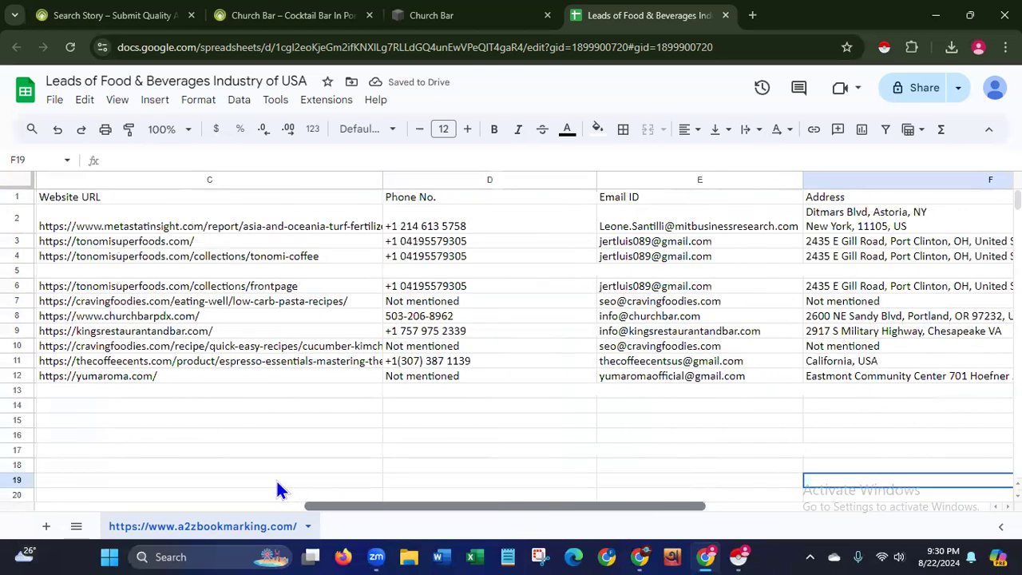
left_click_drag(170, 480, 107, 478)
left_click_drag(45, 483, 18, 471)
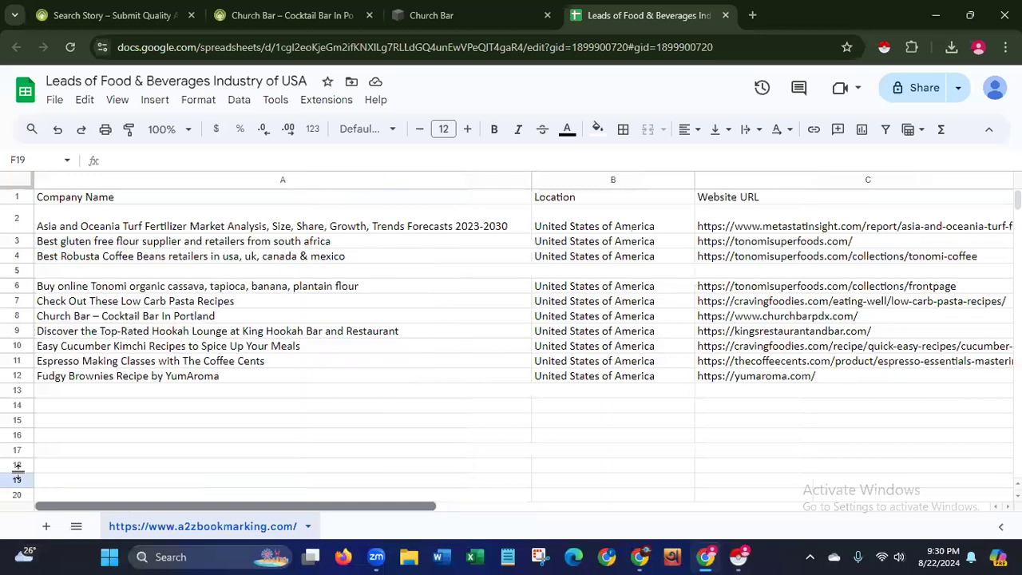
left_click(12, 194)
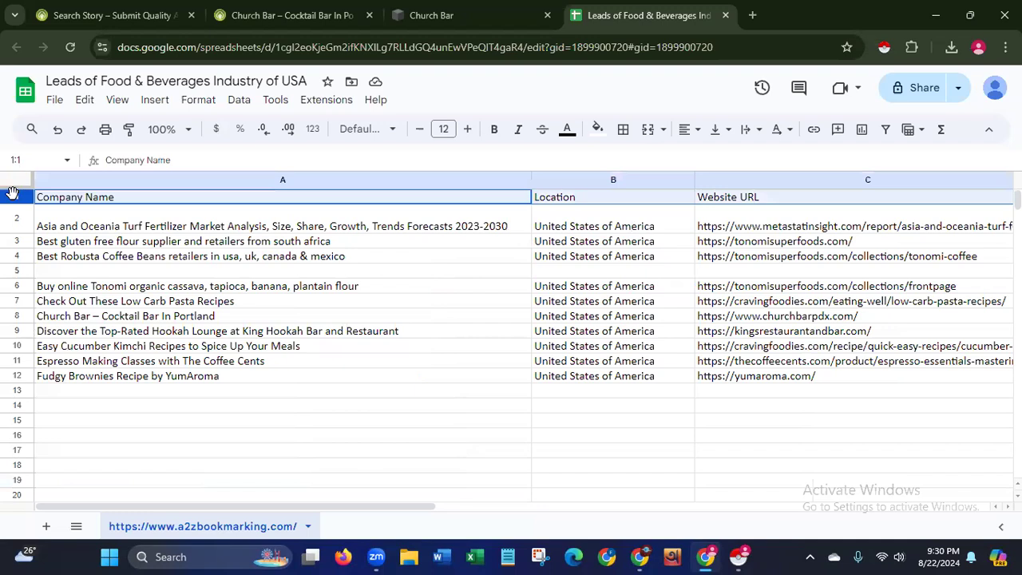
left_click(443, 129)
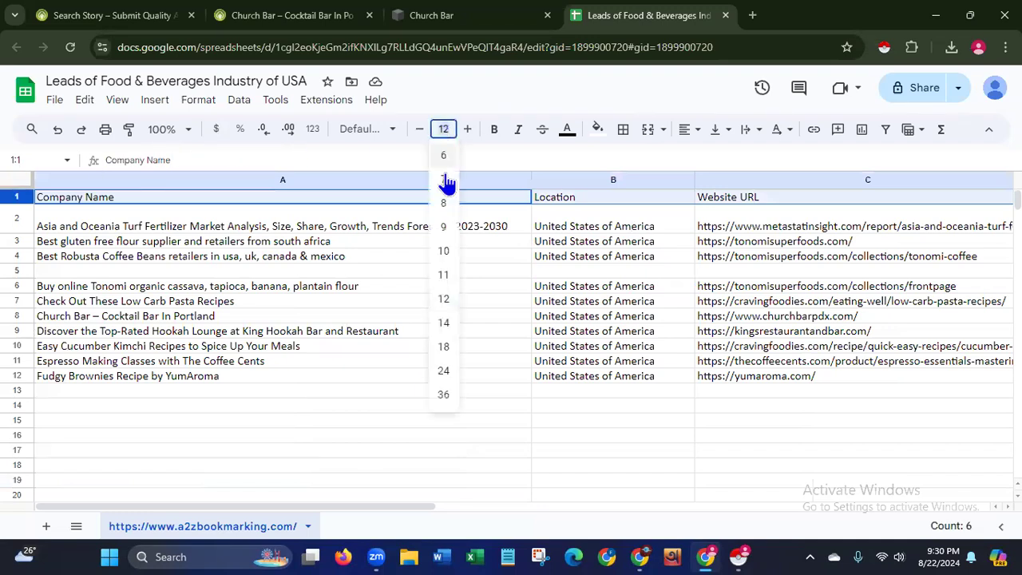
left_click(446, 349)
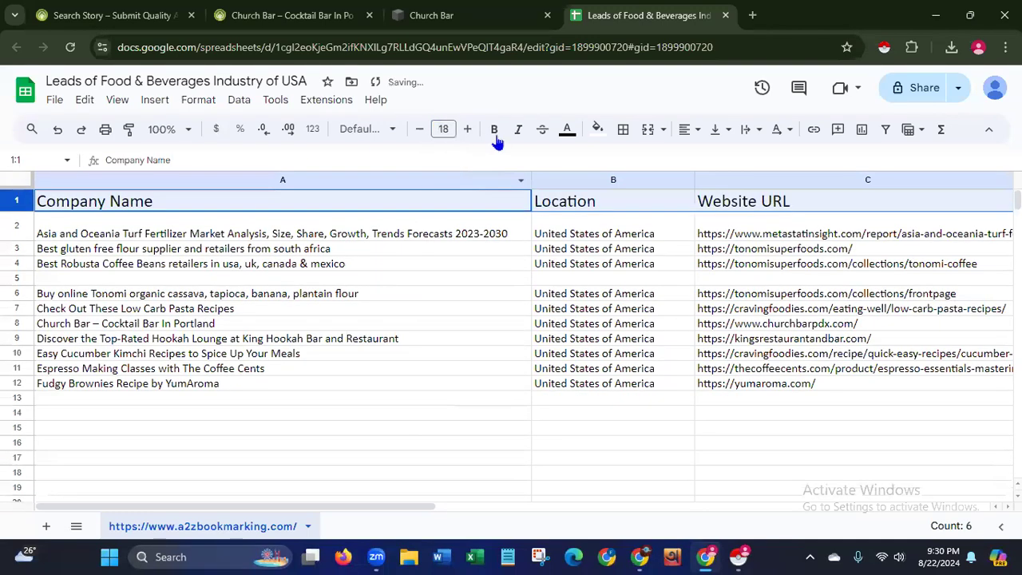
key("ctrl+b")
- Fill the header row with yellow
left_click(566, 131)
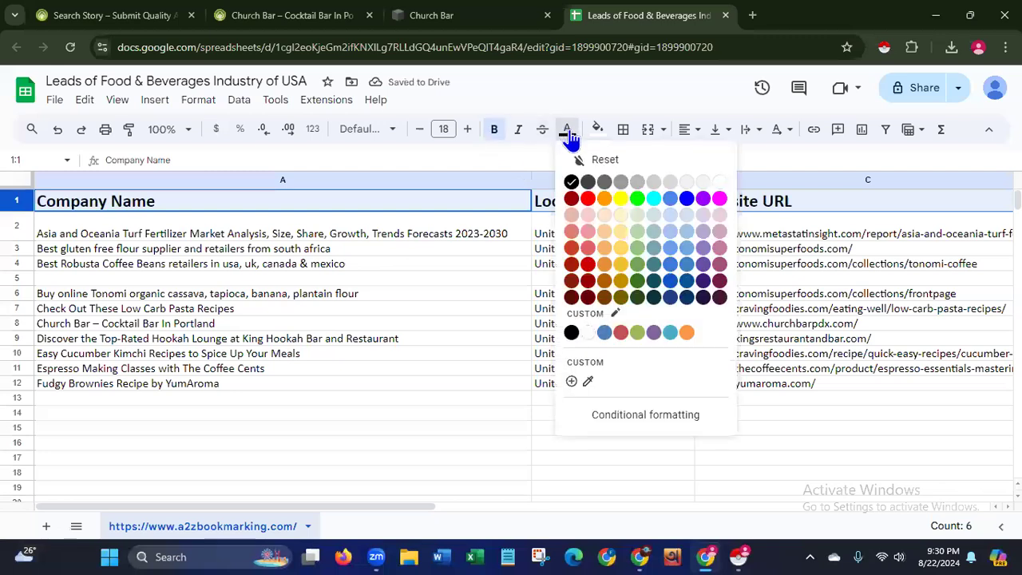
left_click(598, 130)
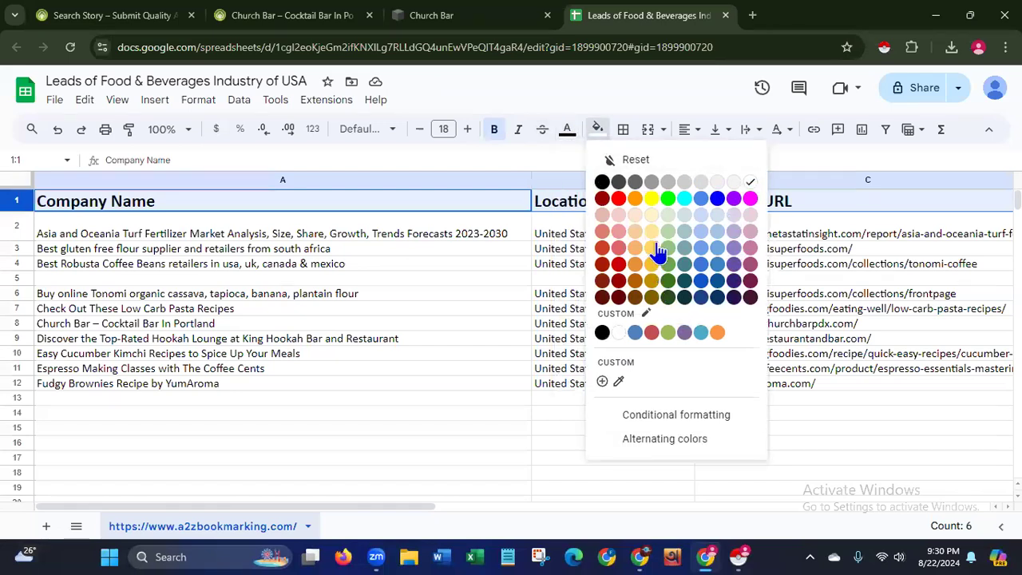
left_click(653, 199)
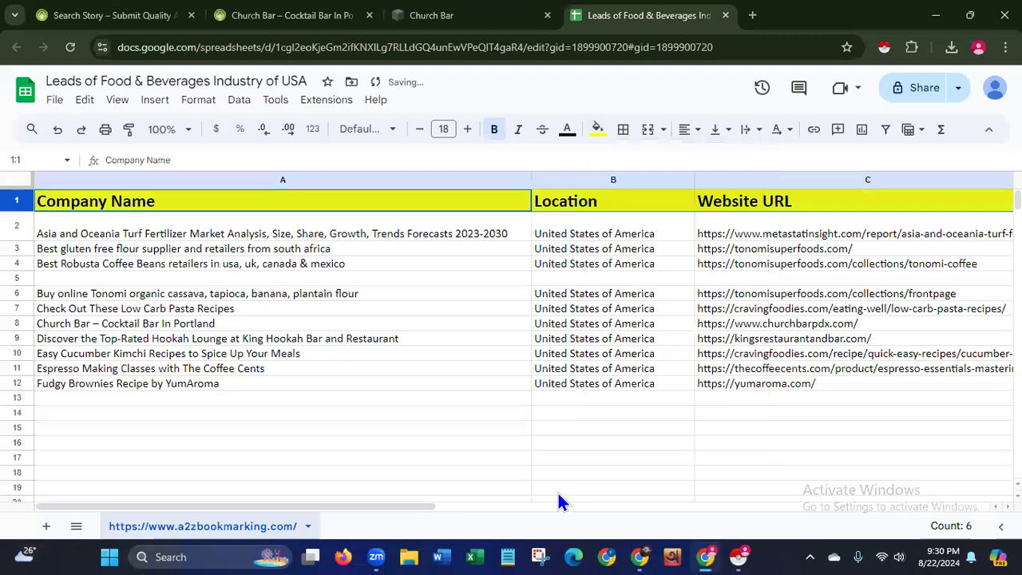
left_click(511, 492)
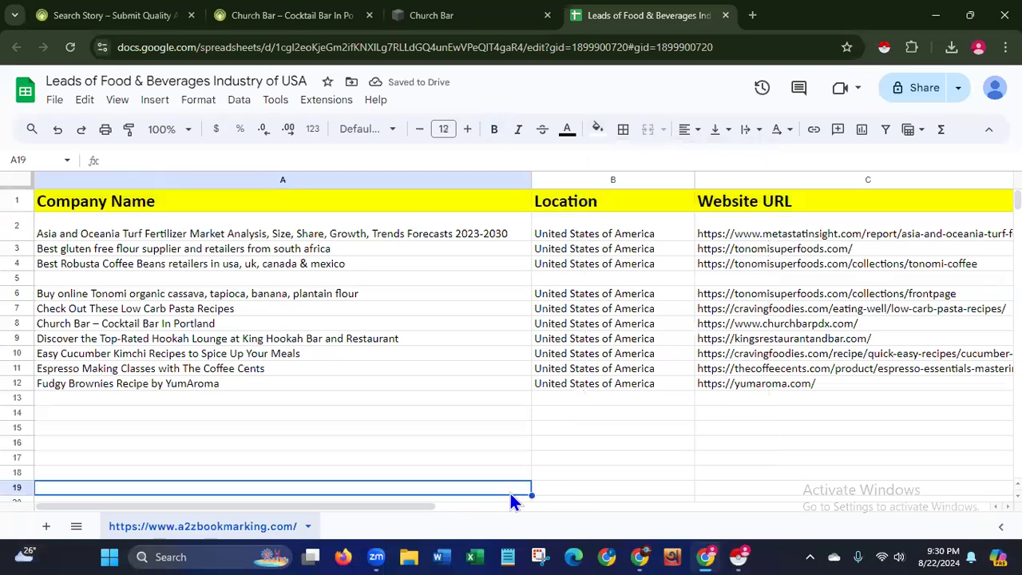
- Center the header row text horizontally
left_click(13, 200)
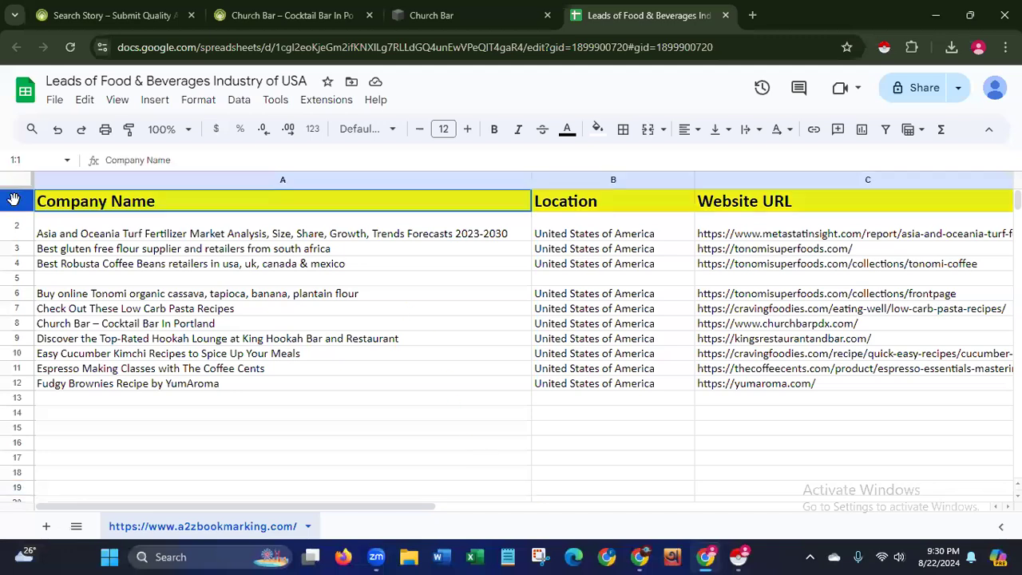
left_click(687, 130)
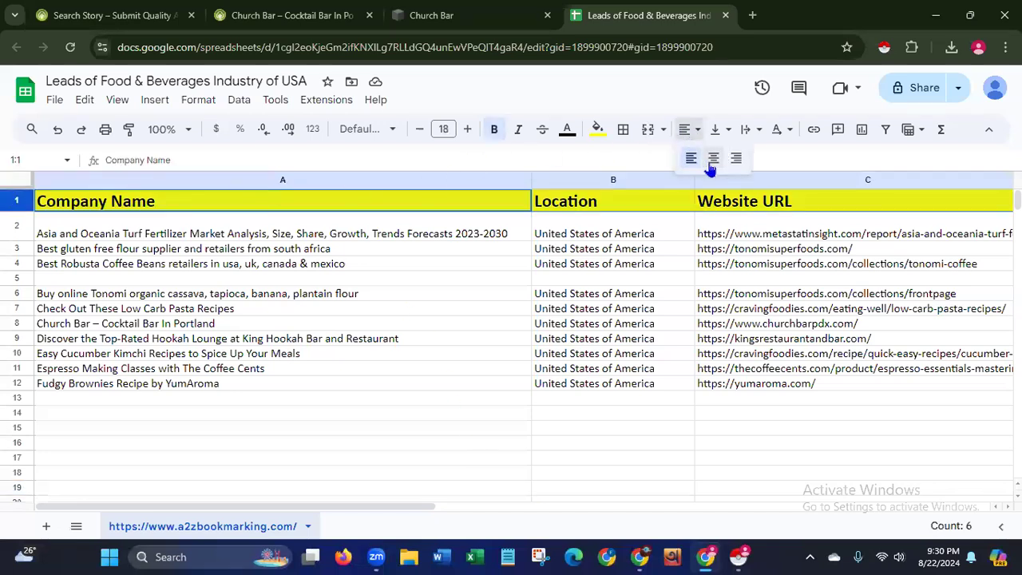
left_click(713, 160)
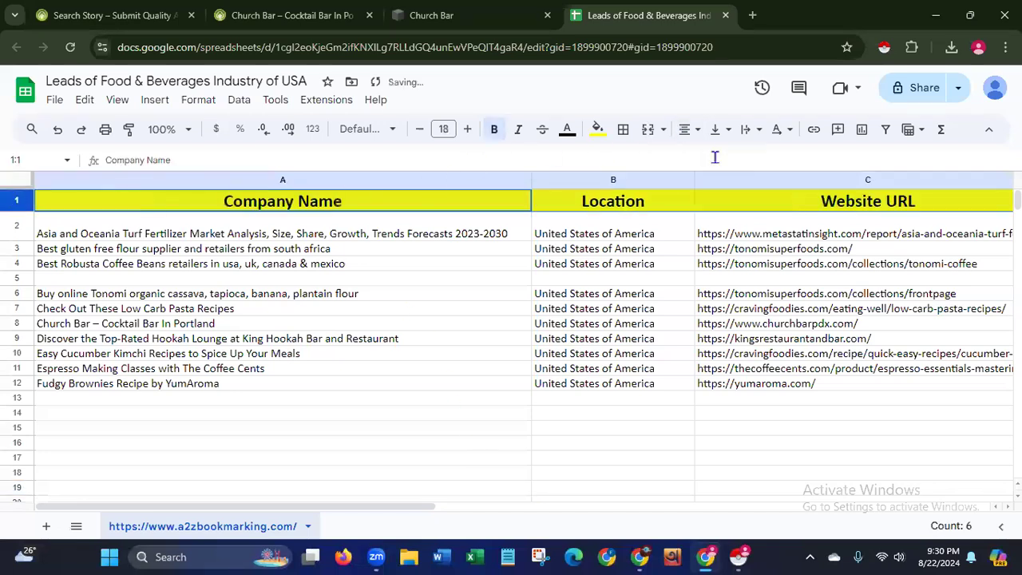
left_click(508, 489)
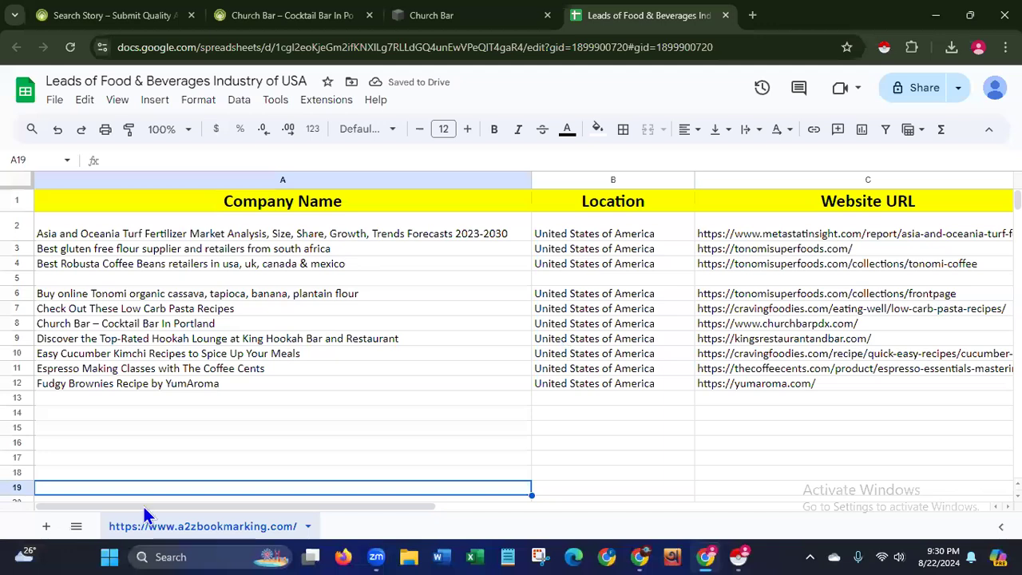
- Review the formatted lead list across all columns, from Company Name to Address
left_click_drag(144, 508, 260, 520)
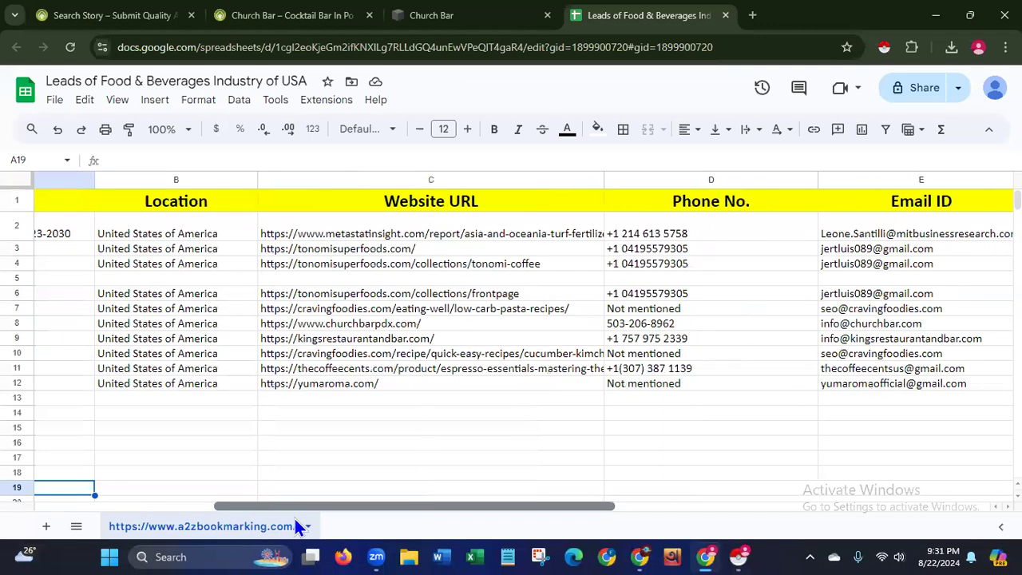
scroll(295, 527, "right", 3)
scroll(295, 527, "right", 2)
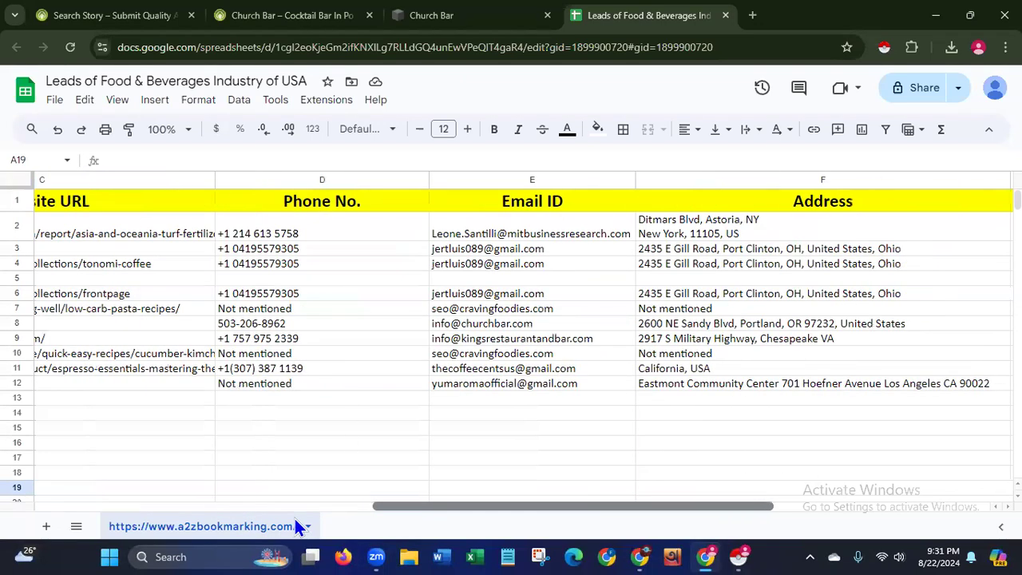
scroll(295, 527, "right", 2)
scroll(296, 527, "left", 5)
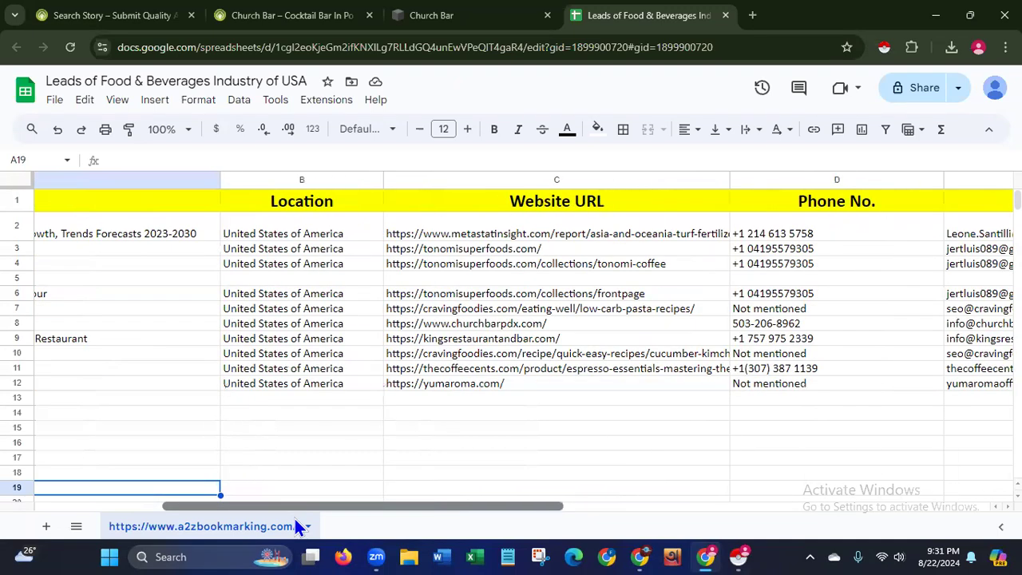
scroll(296, 527, "left", 3)
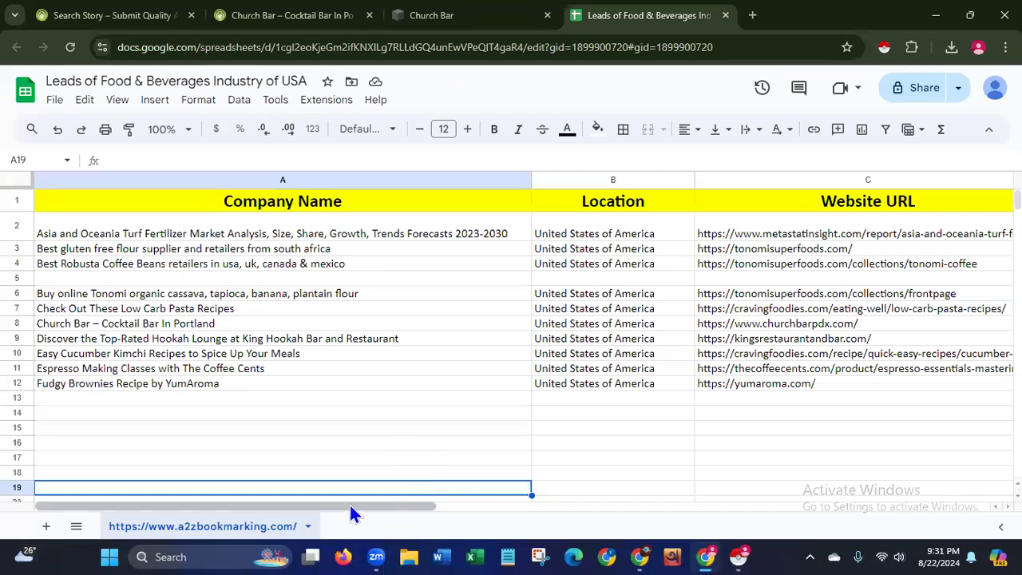
left_click_drag(352, 505, 415, 516)
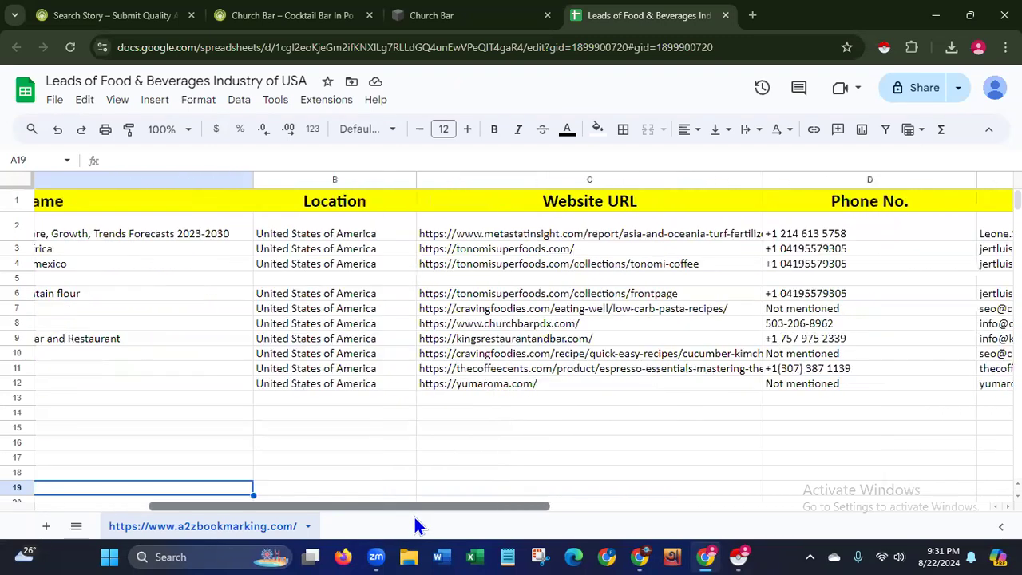
scroll(414, 517, "right", 2)
scroll(415, 517, "right", 2)
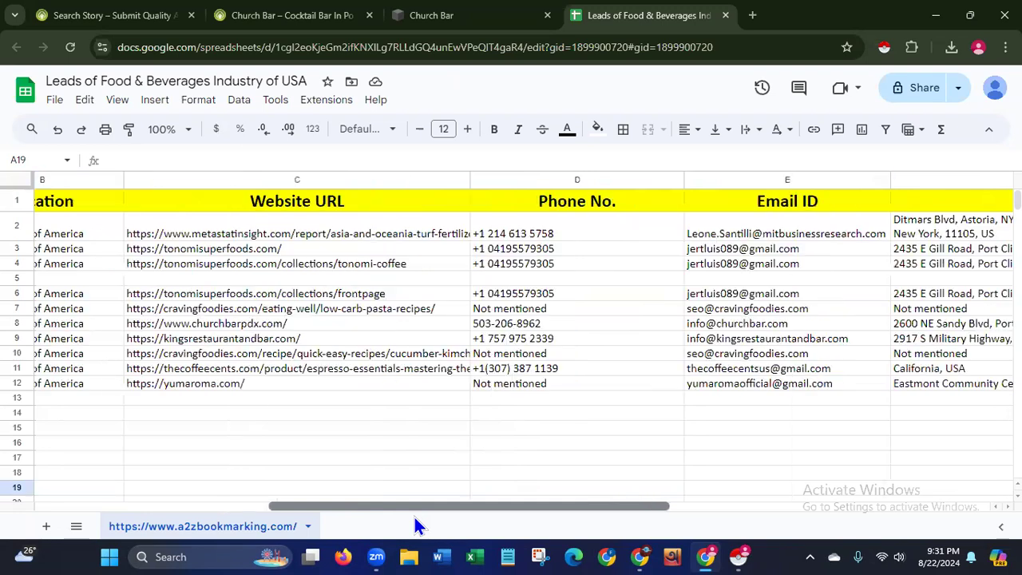
scroll(415, 517, "right", 1)
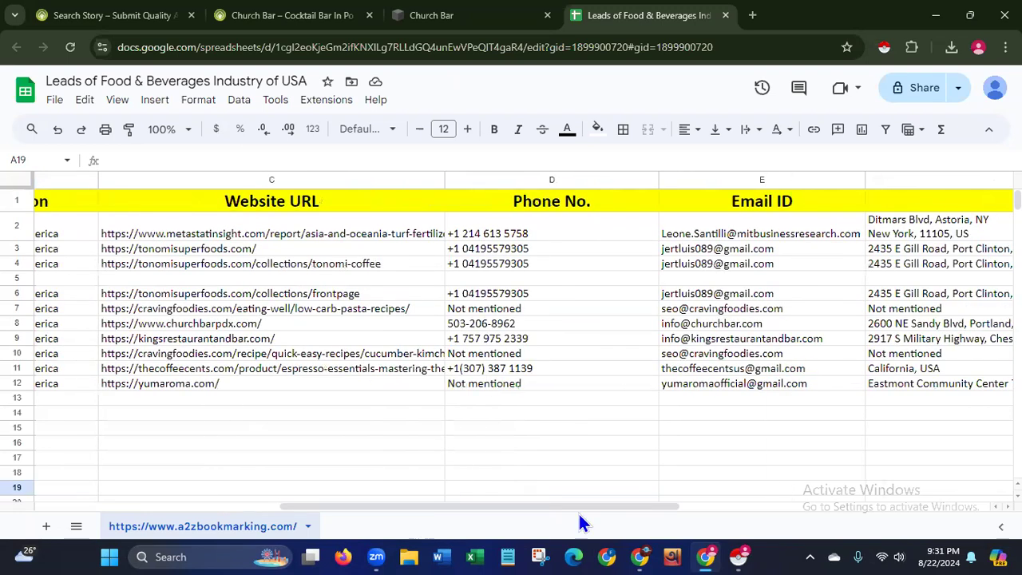
- Check the "Not mentioned" entries in the Phone No. column, in rows 7, 10 and 12
left_click(477, 312)
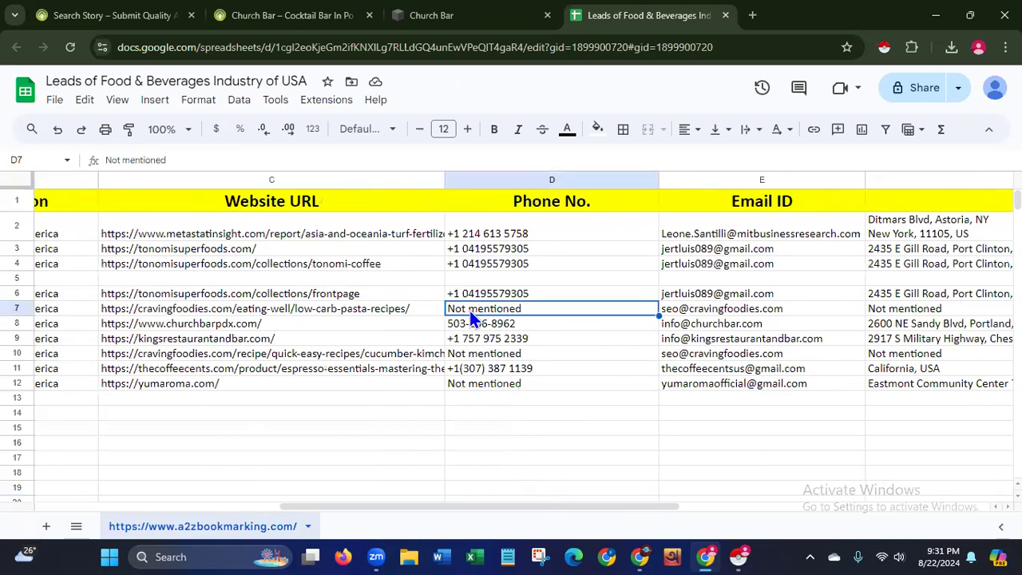
left_click(485, 356)
left_click(489, 386)
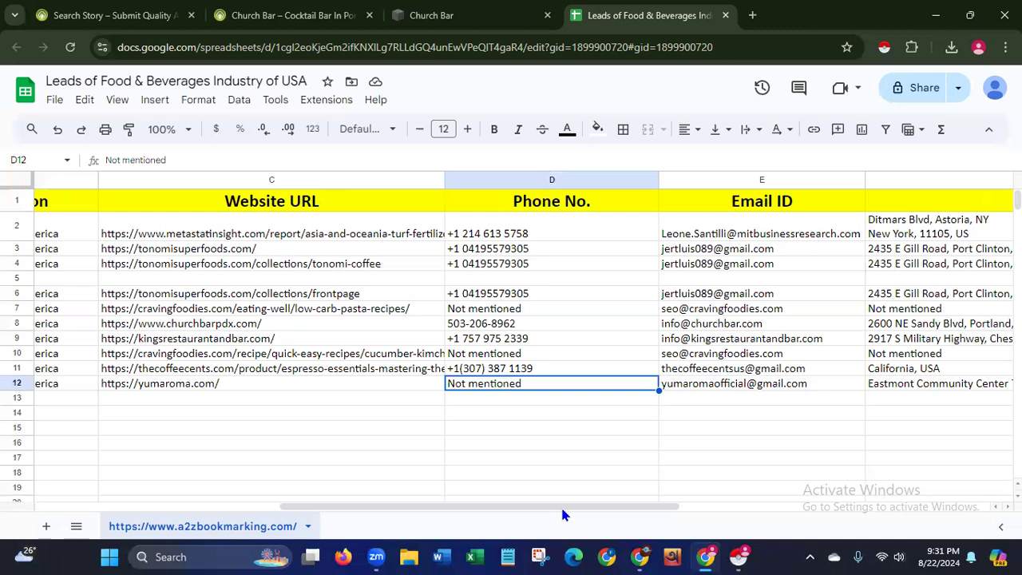
left_click_drag(564, 506, 587, 511)
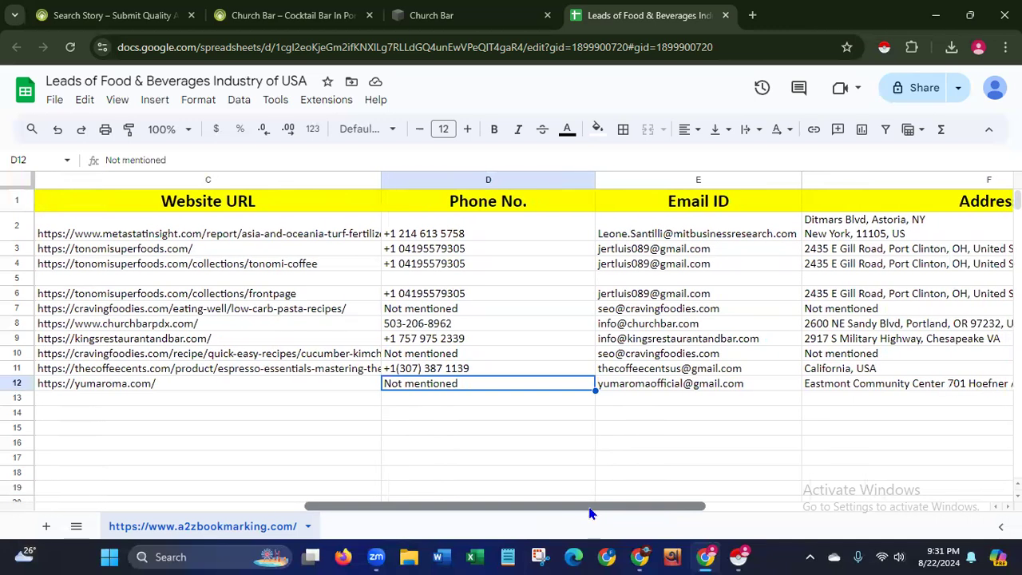
left_click(430, 462)
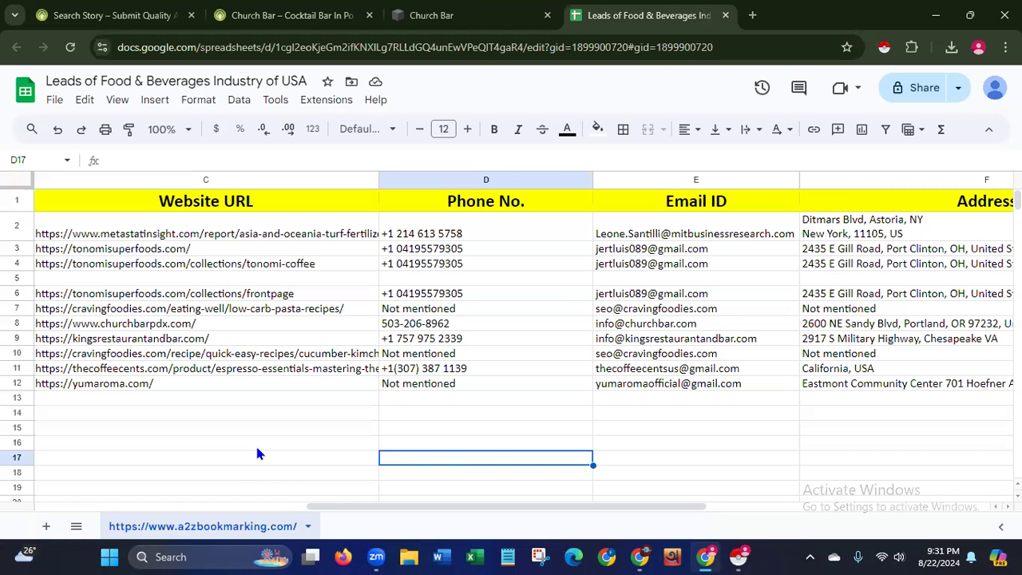
- Close the "Church Bar – Cocktail Bar In Portland" browser tab and select the website URL in cell C7
left_click(369, 15)
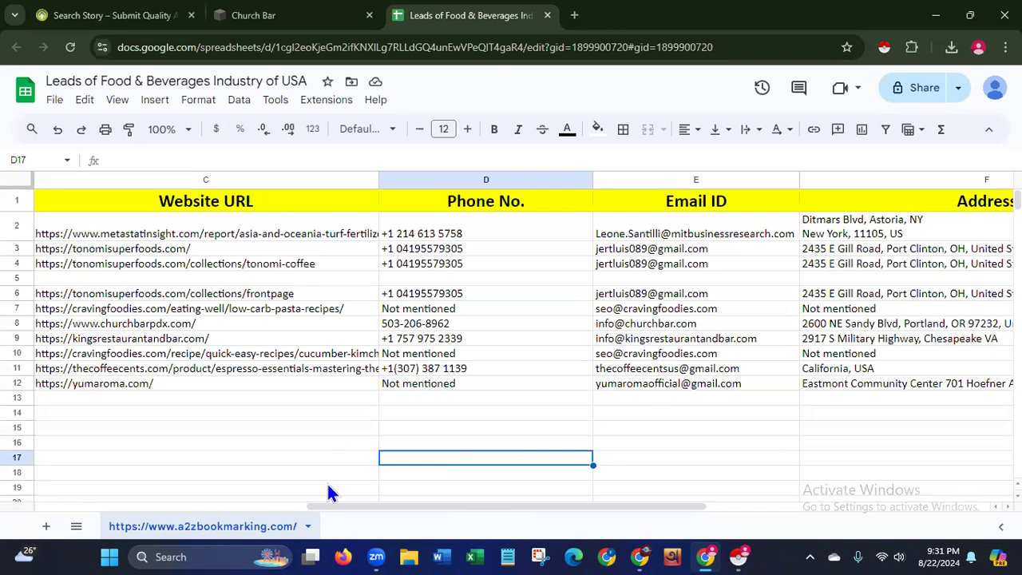
left_click(131, 458)
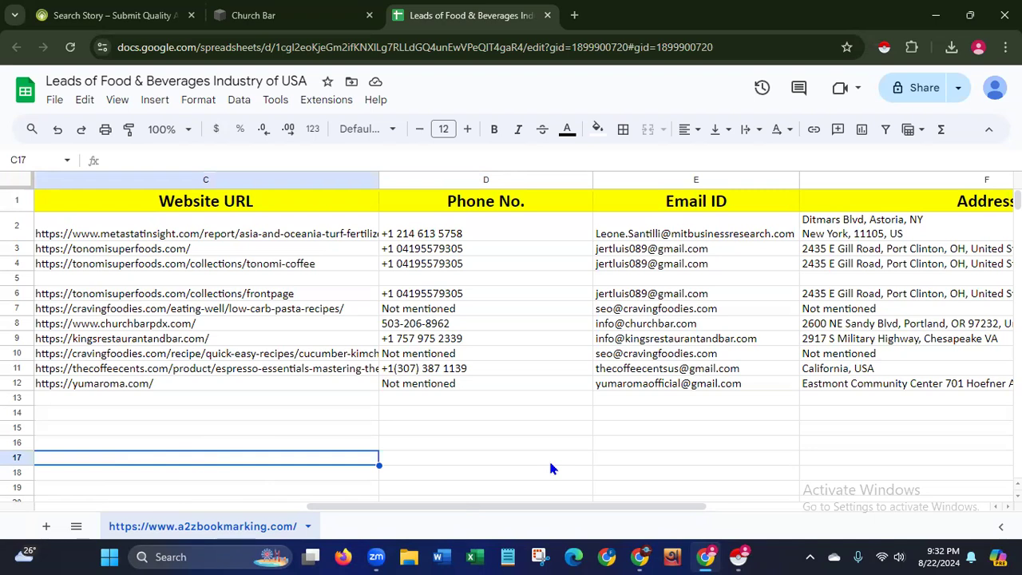
left_click(124, 313)
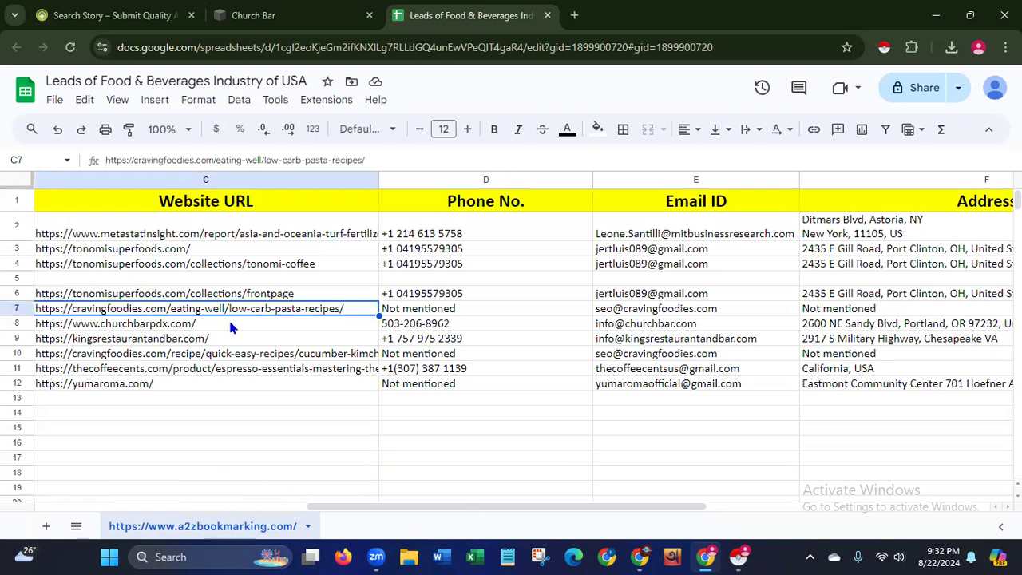
- Copy the yumaroma.com website URL from cell C12 and open it in a new browser tab
left_click(147, 390)
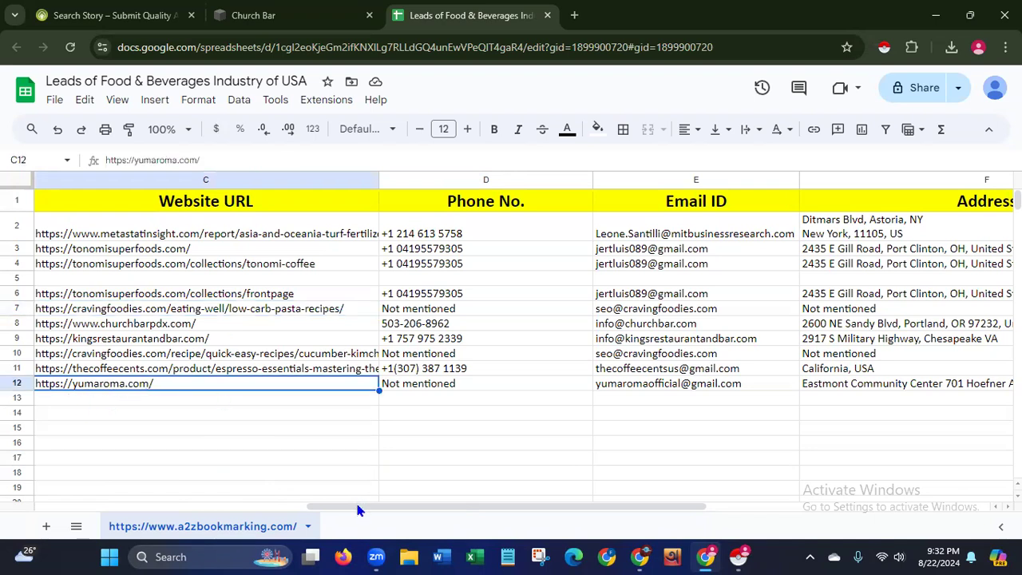
left_click_drag(359, 506, 291, 518)
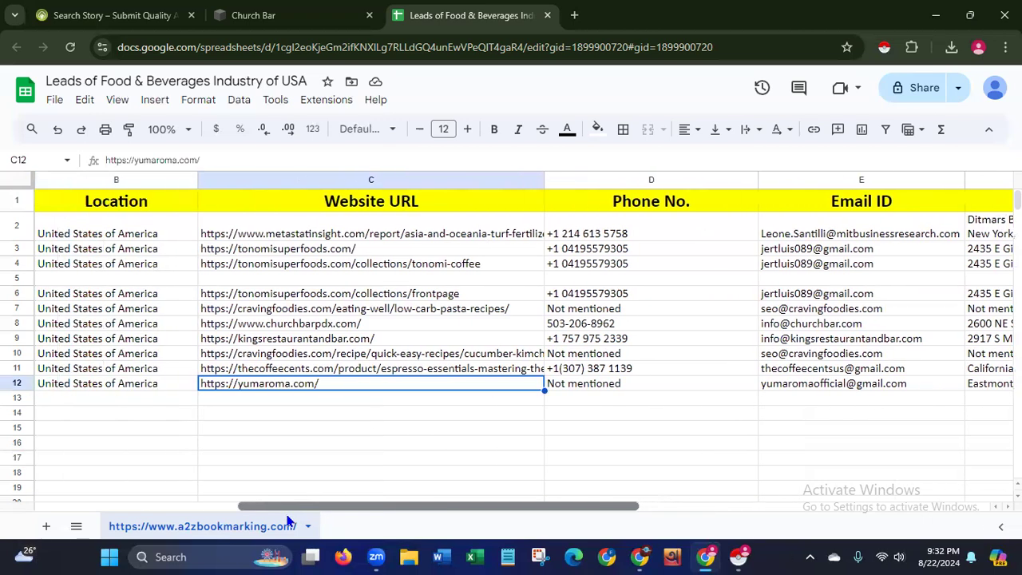
right_click(346, 385)
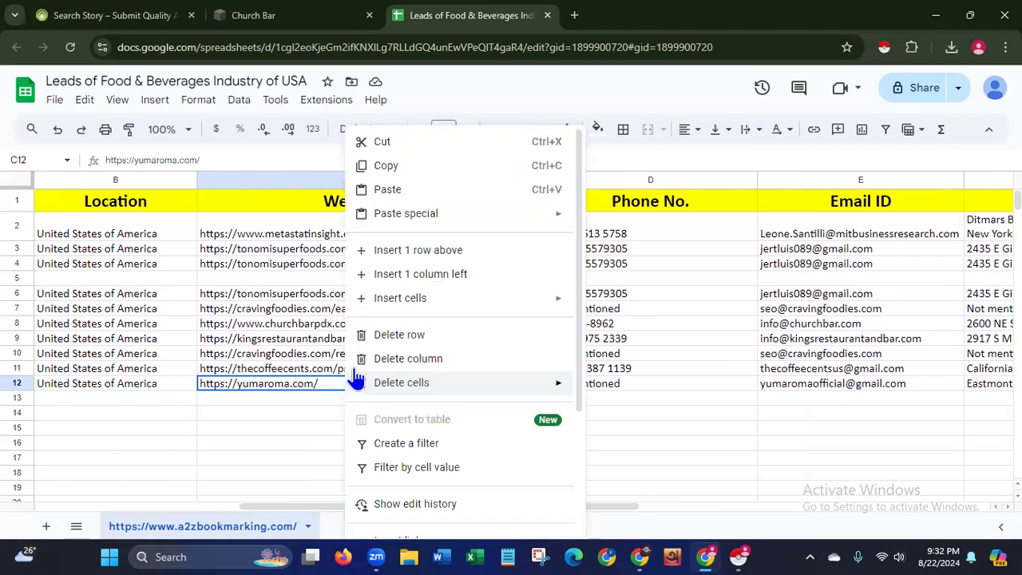
left_click(401, 166)
left_click(576, 16)
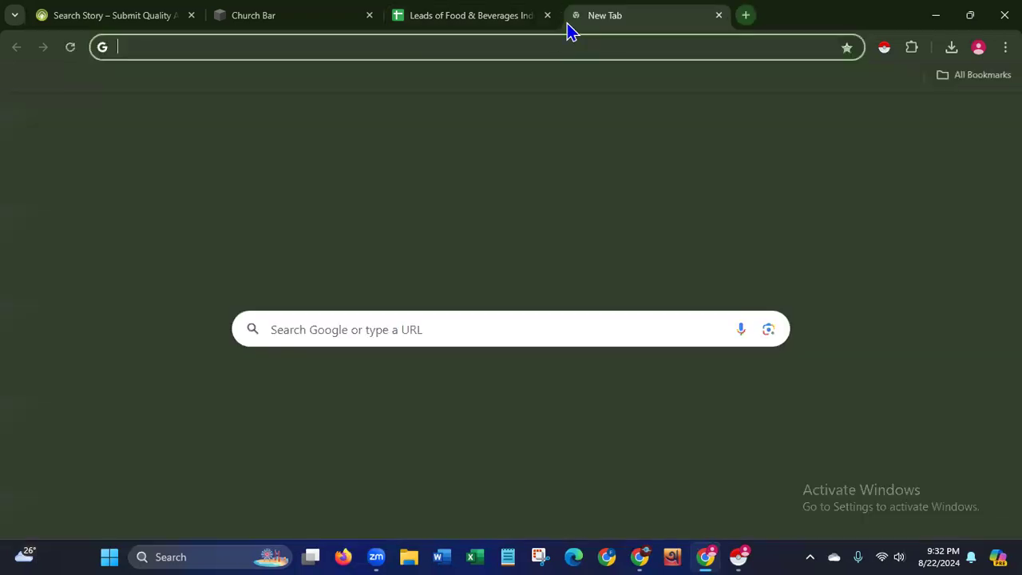
key("ctrl+v")
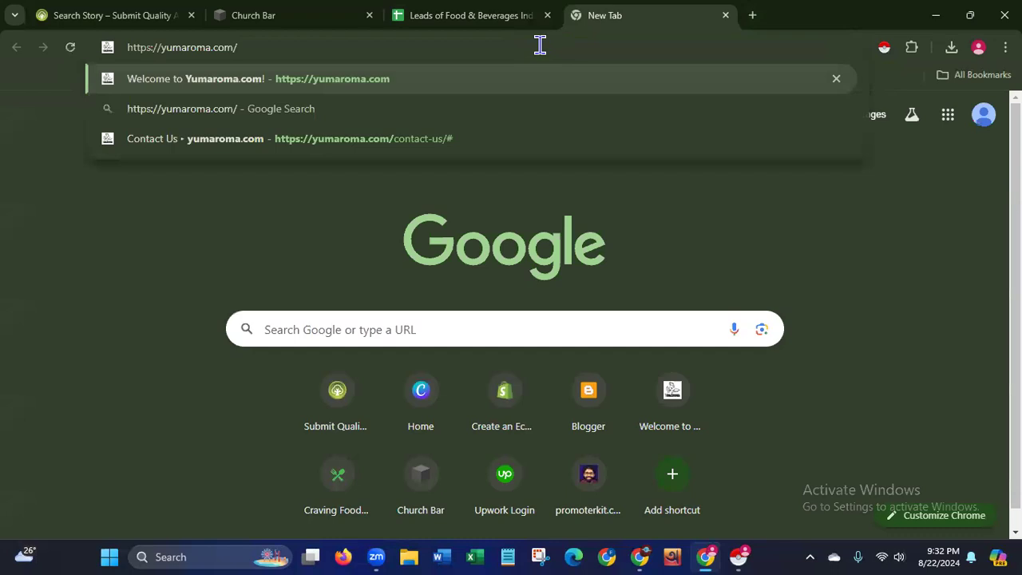
key("Return")
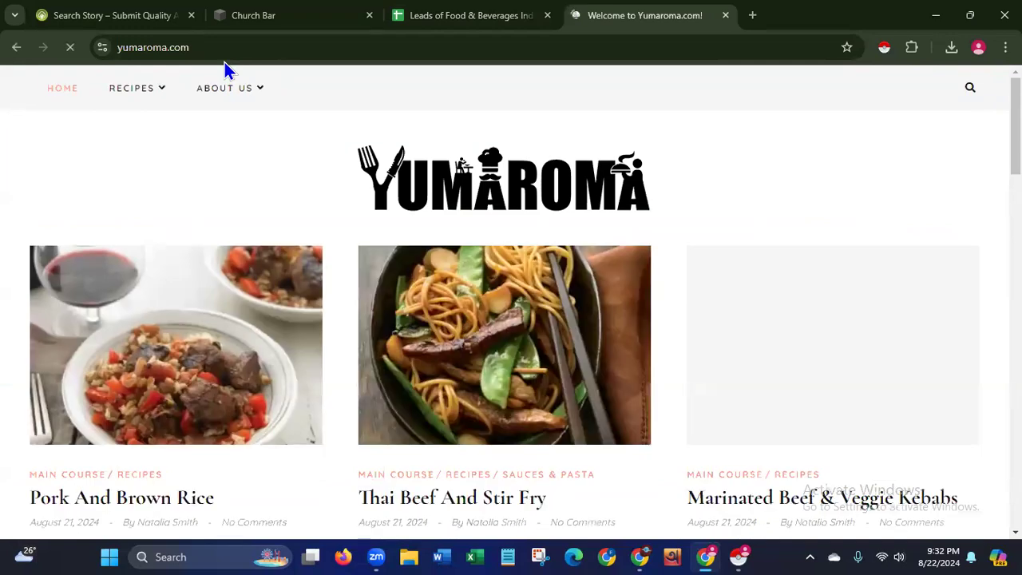
- Copy the cravingfoodies.com low-carb pasta recipes URL from cell C7 of the lead sheet and open it in a new browser tab
left_click(427, 22)
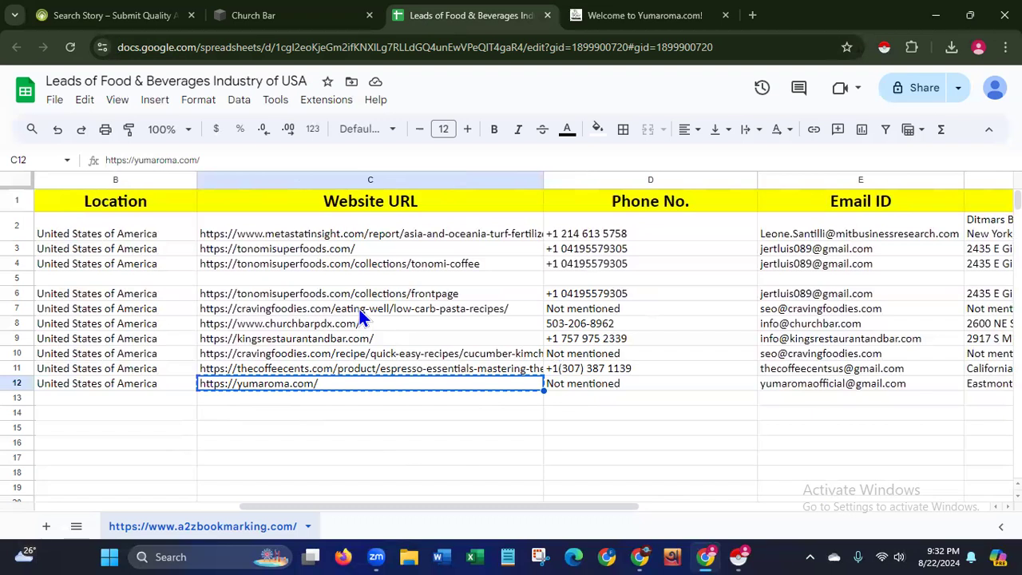
left_click(361, 311)
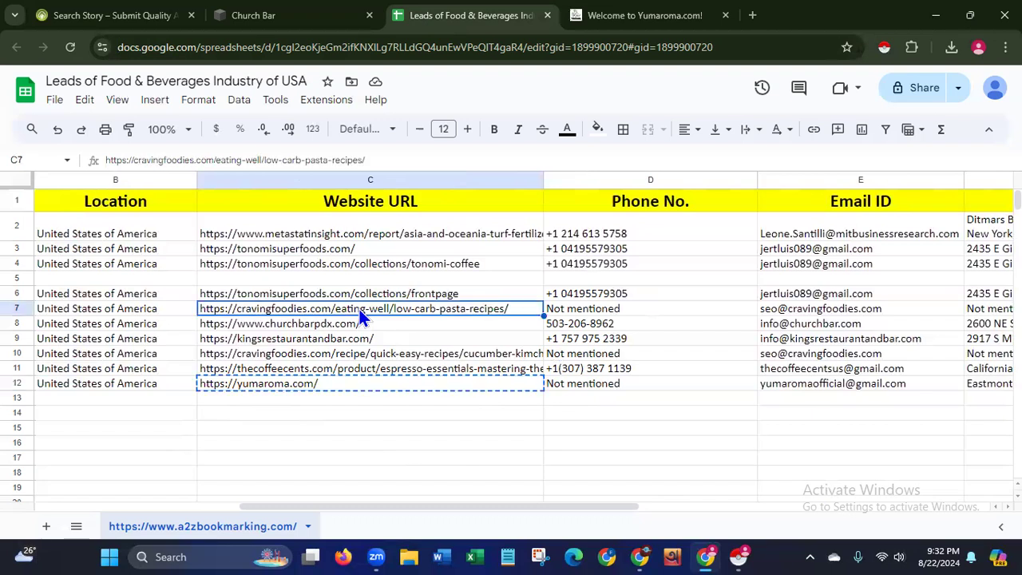
right_click(360, 315)
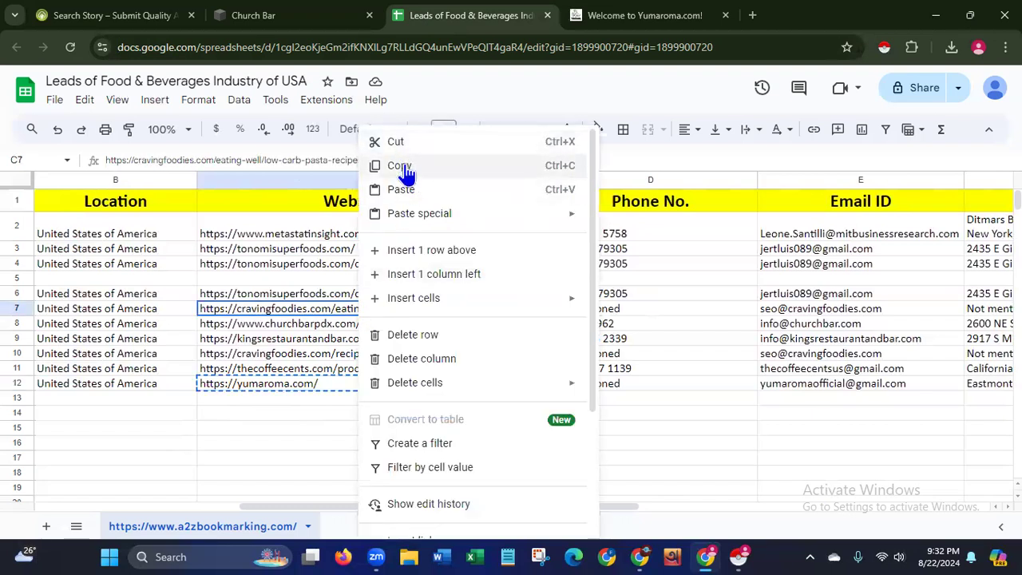
left_click(436, 166)
left_click(752, 15)
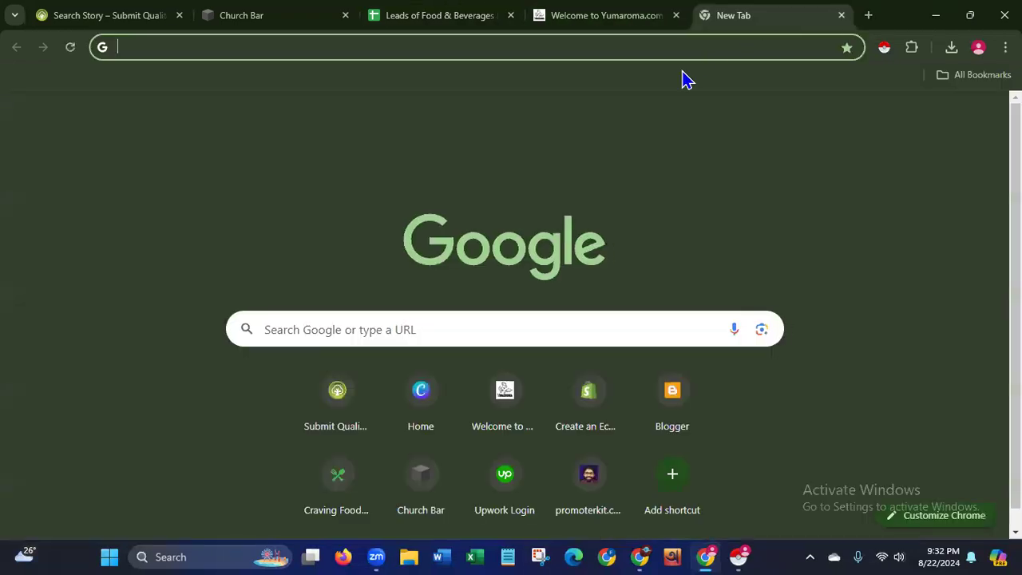
key("ctrl+v")
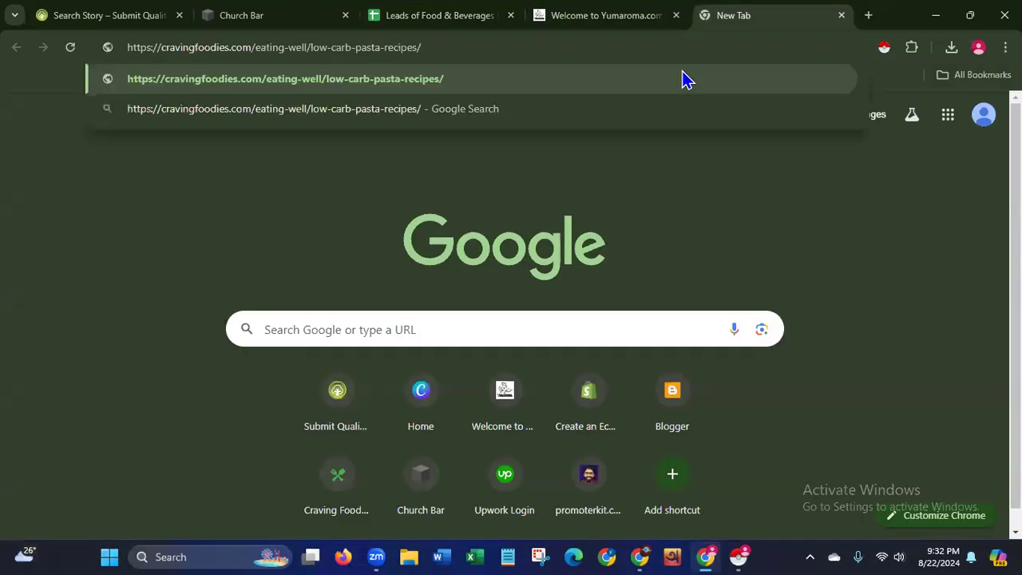
key("Return")
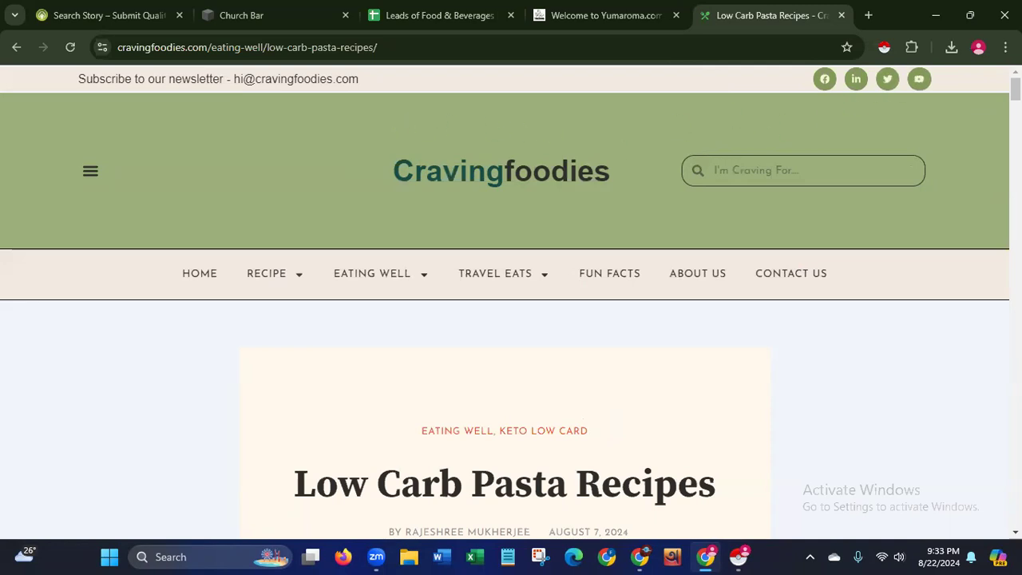
- Look through the Cravingfoodies page down to its footer for a phone number and address
scroll(511, 320, "down", 5)
scroll(511, 319, "down", 6)
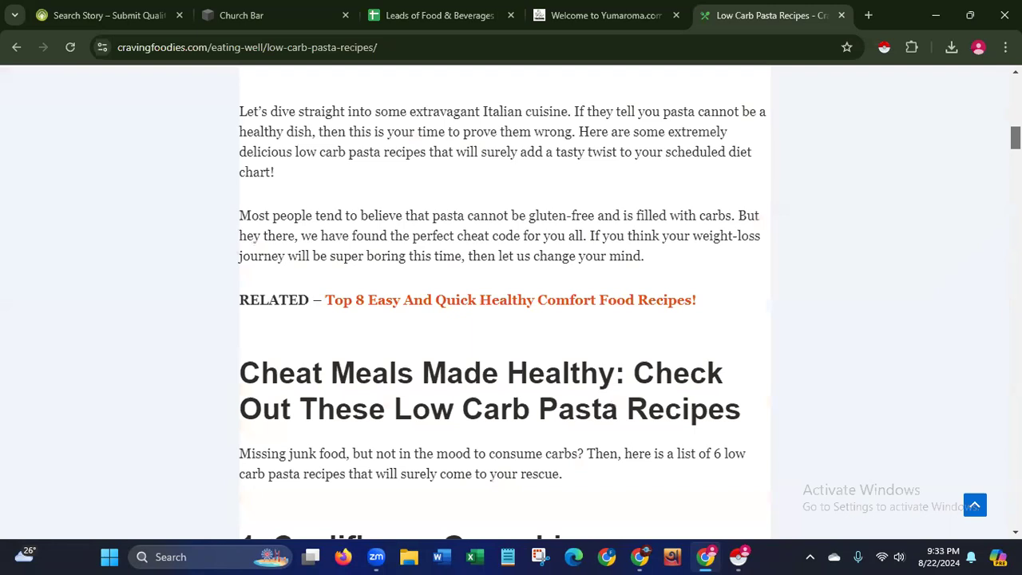
scroll(511, 320, "down", 20)
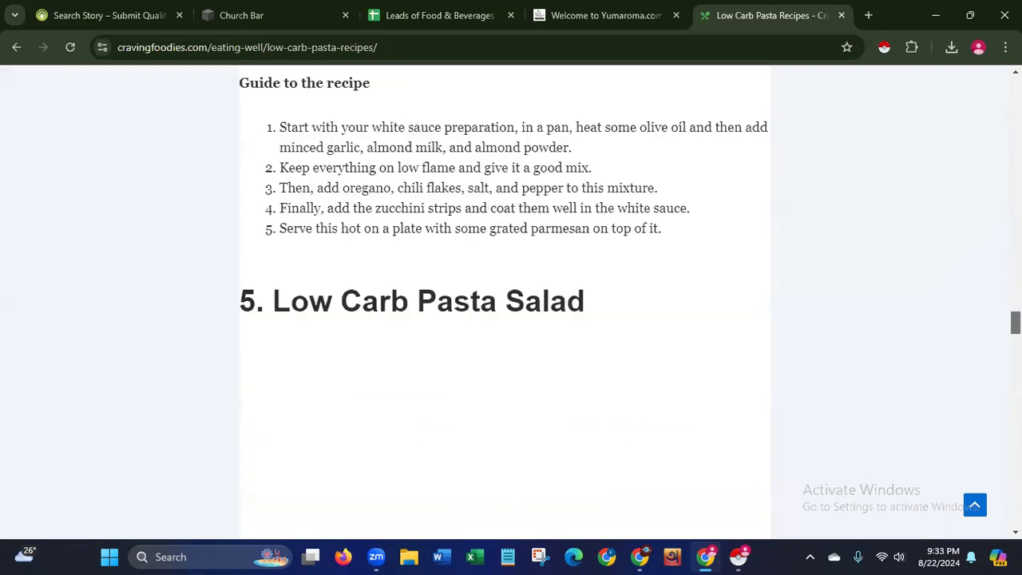
scroll(512, 319, "down", 10)
scroll(511, 319, "down", 10)
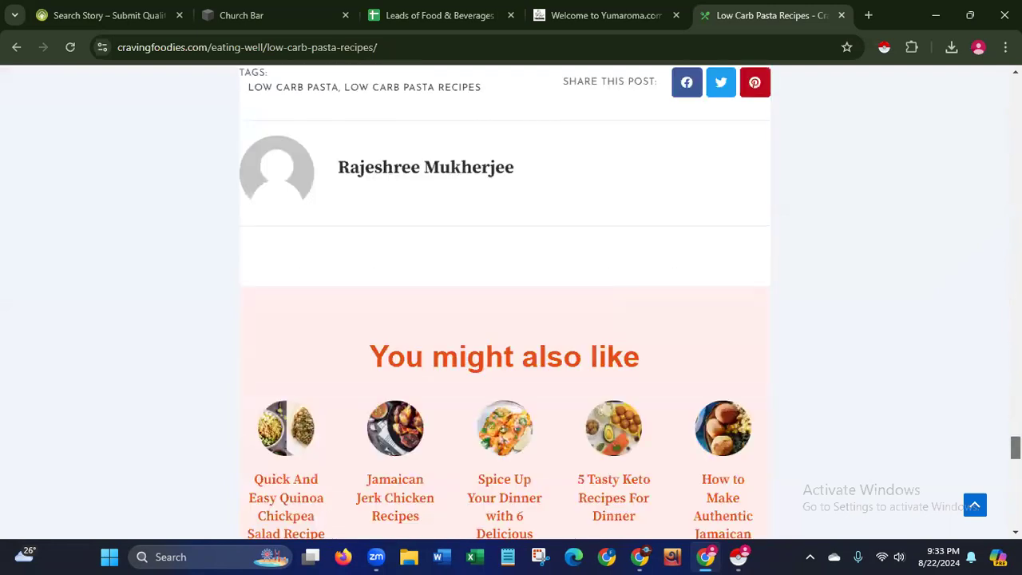
scroll(511, 303, "up", 6)
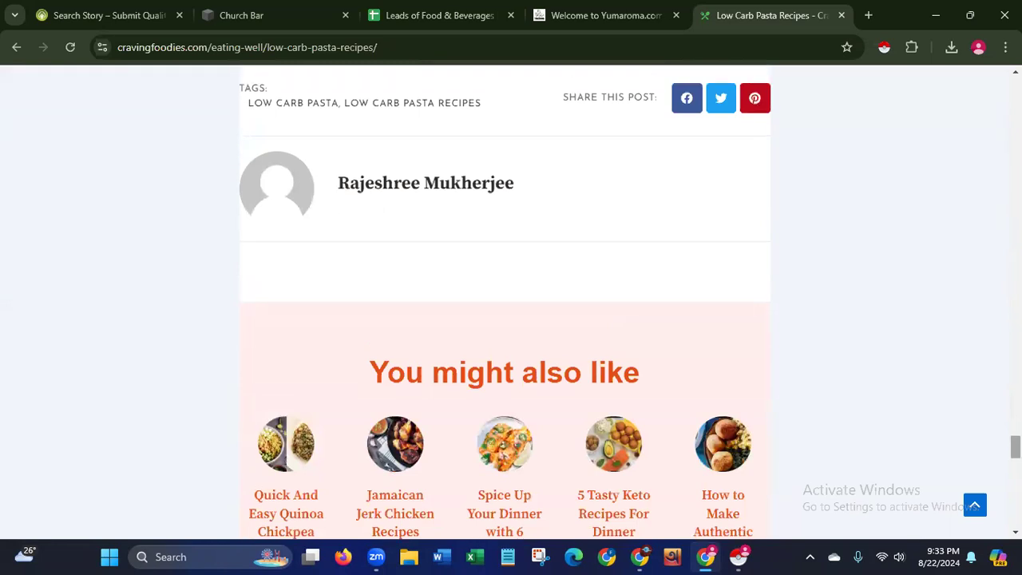
scroll(512, 304, "down", 15)
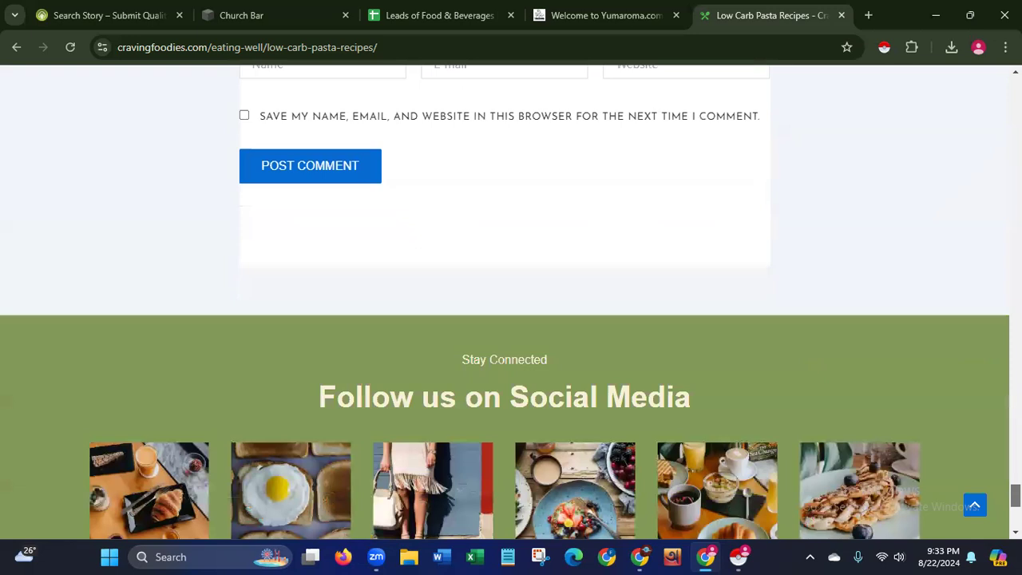
scroll(511, 303, "down", 5)
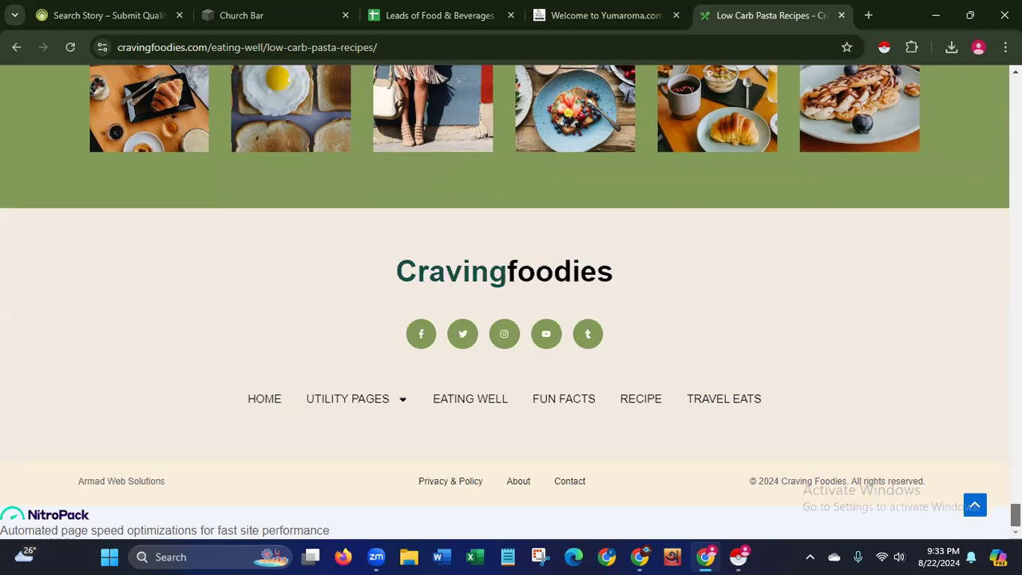
- Look through the Yumaroma home page for the missing phone number
left_click(567, 25)
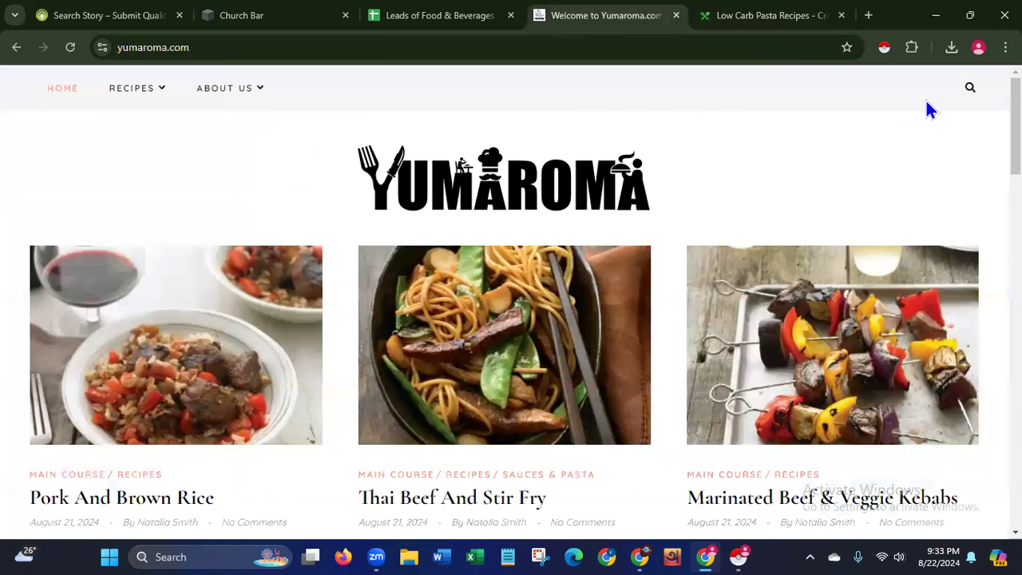
scroll(512, 303, "down", 5)
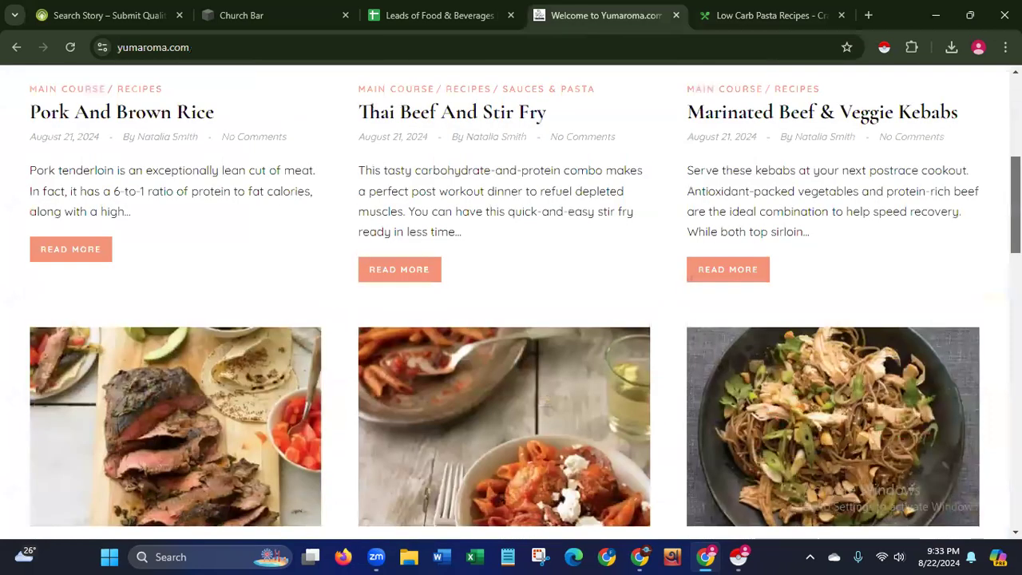
- Examine the Yumaroma home page down to its footer and back up to the header for contact details
scroll(511, 303, "down", 6)
scroll(511, 304, "down", 10)
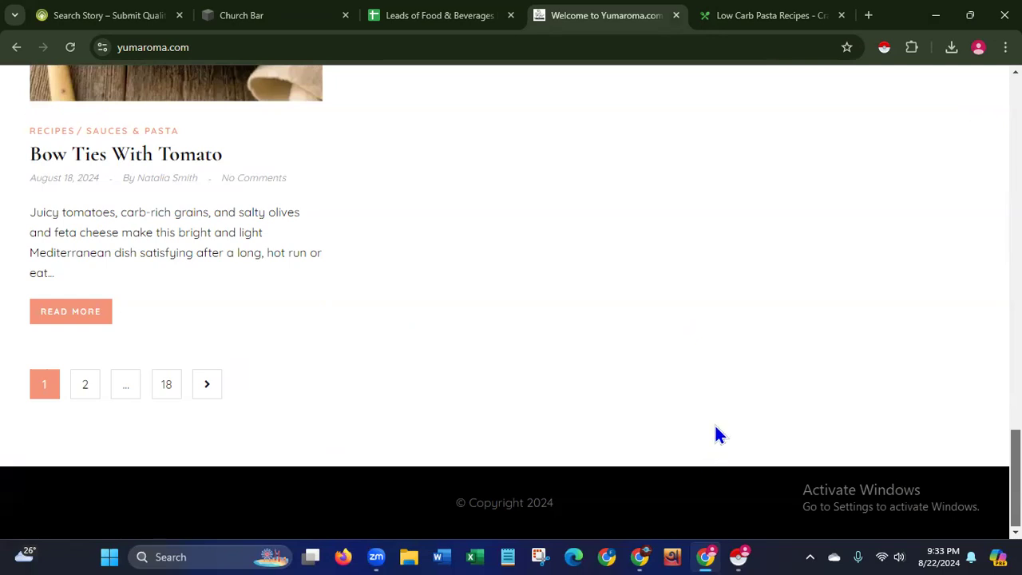
scroll(511, 303, "up", 15)
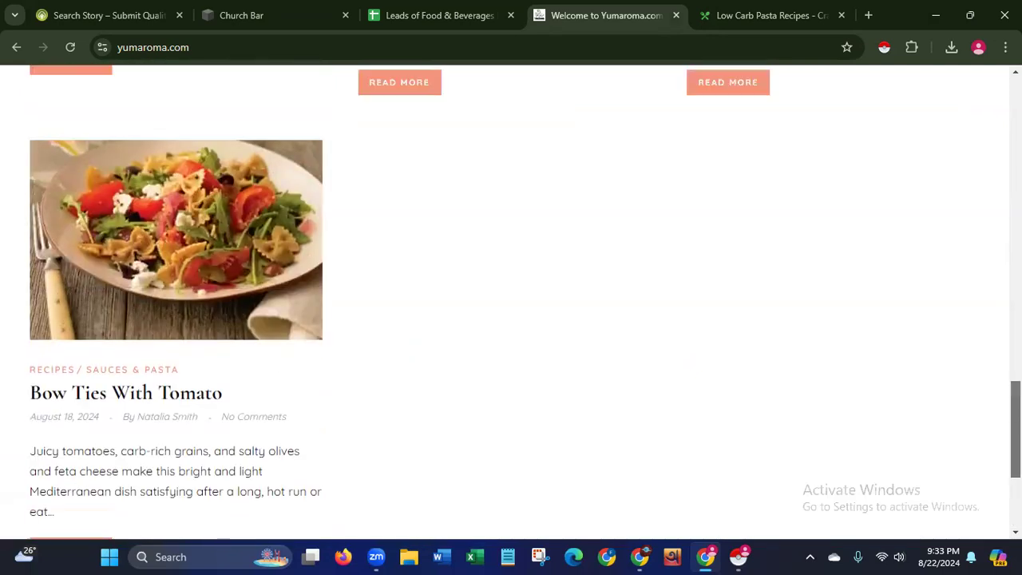
scroll(252, 365, "up", 2)
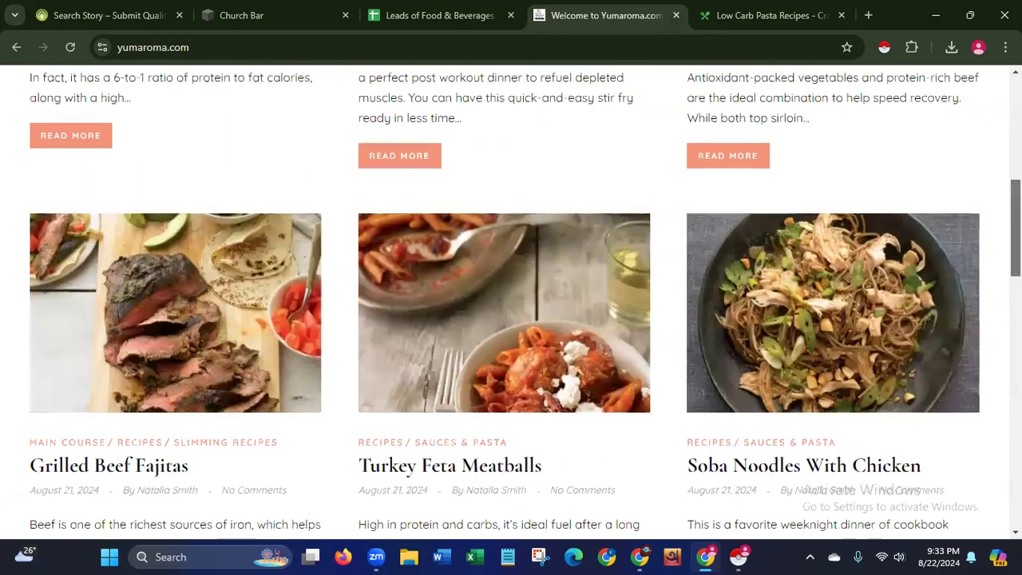
scroll(252, 365, "up", 10)
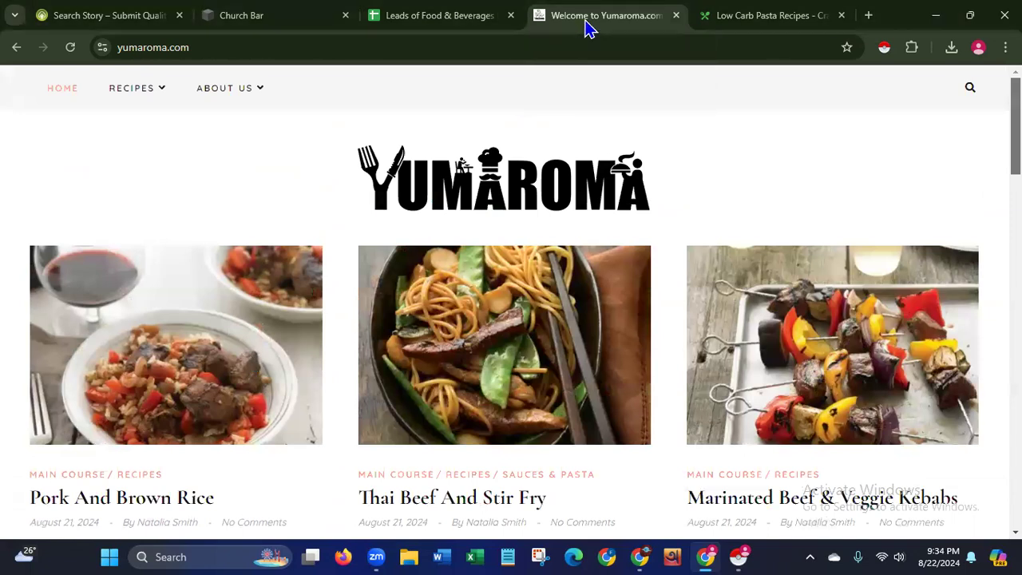
- Switch to the Low Carb Pasta Recipes page and close the Church Bar page
left_click(749, 23)
left_click(347, 16)
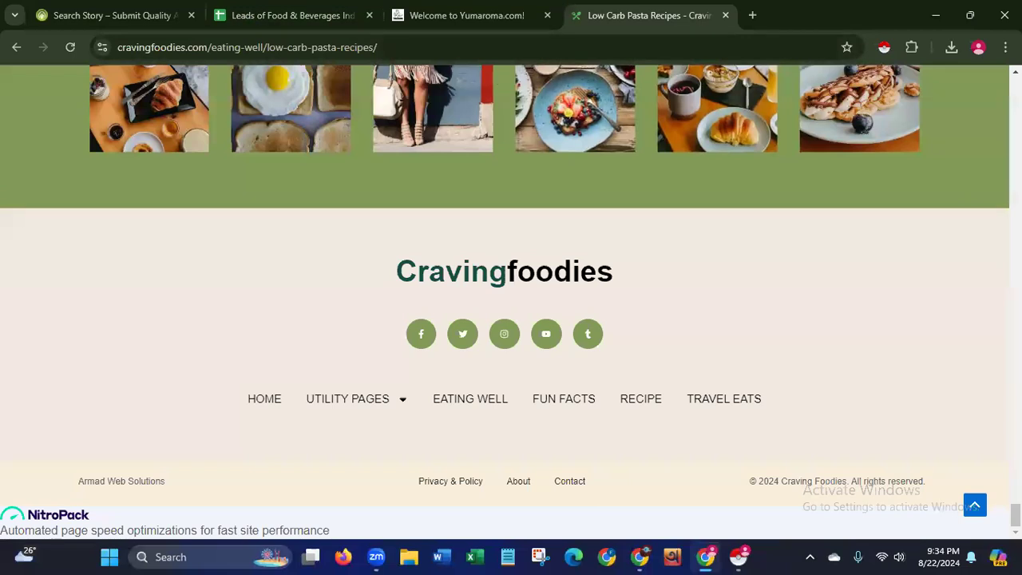
- Follow the Contact link in the Cravingfoodies footer and highlight the newsletter e-mail address in the page header
scroll(505, 304, "up", 1)
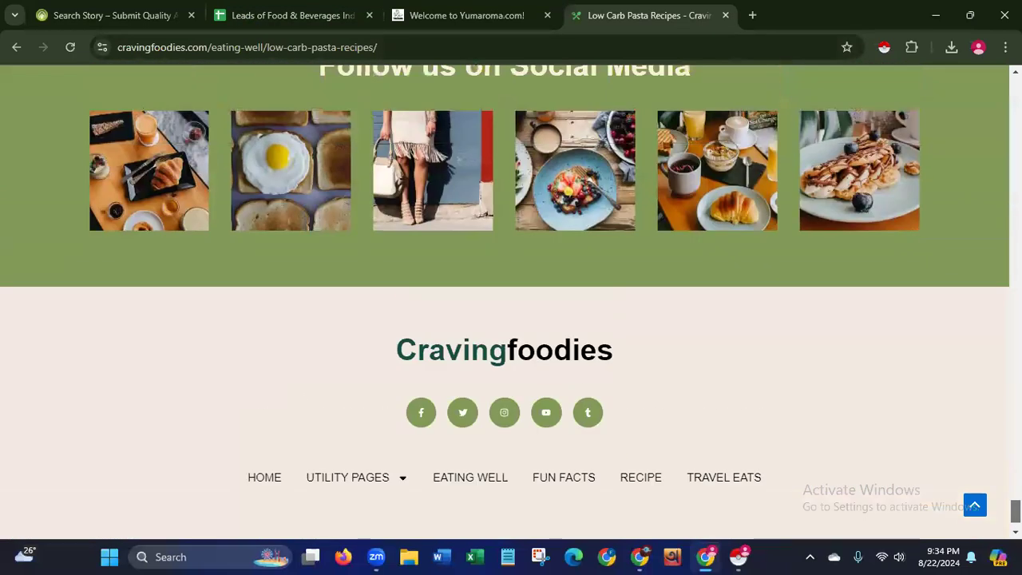
scroll(504, 303, "down", 1)
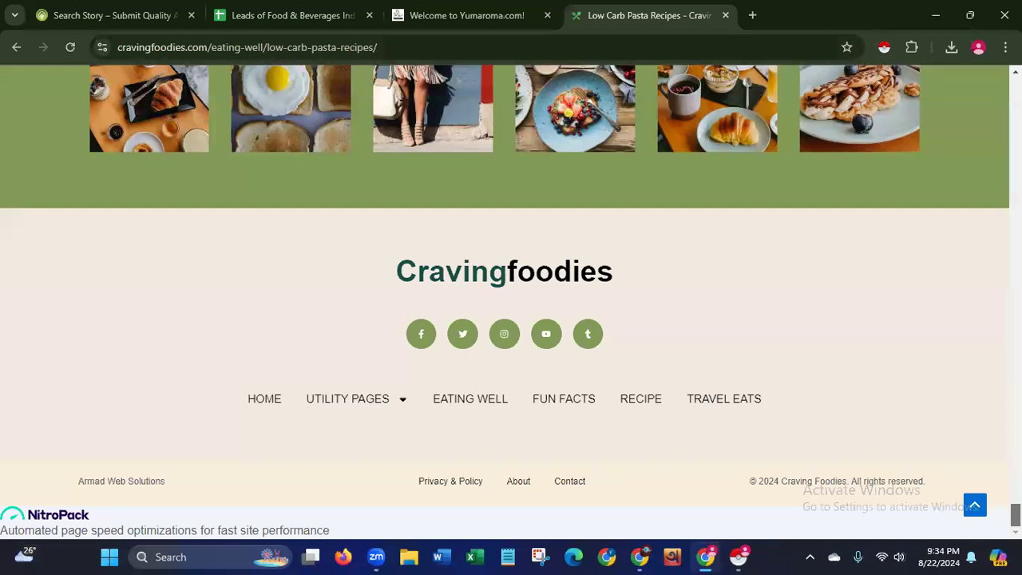
left_click(569, 484)
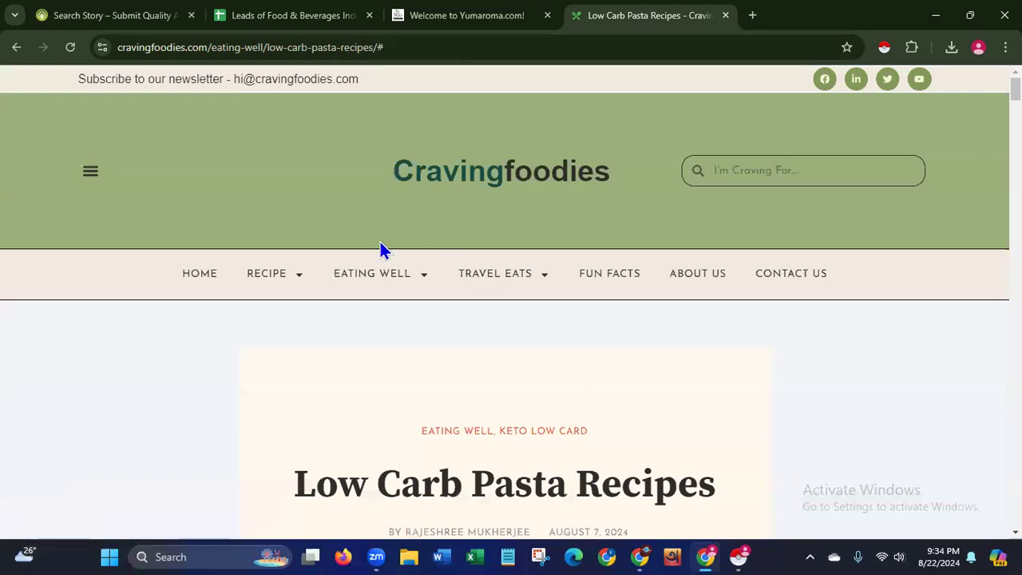
left_click_drag(233, 79, 378, 102)
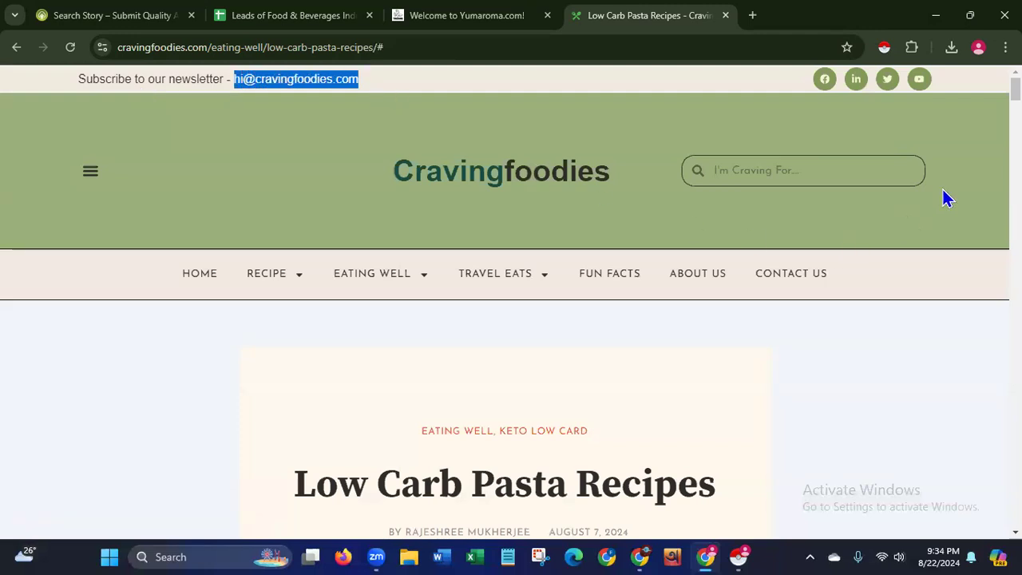
- Examine the Low Carb Pasta Recipes article from its header down to the footer for contact and social media details
scroll(511, 300, "down", 6)
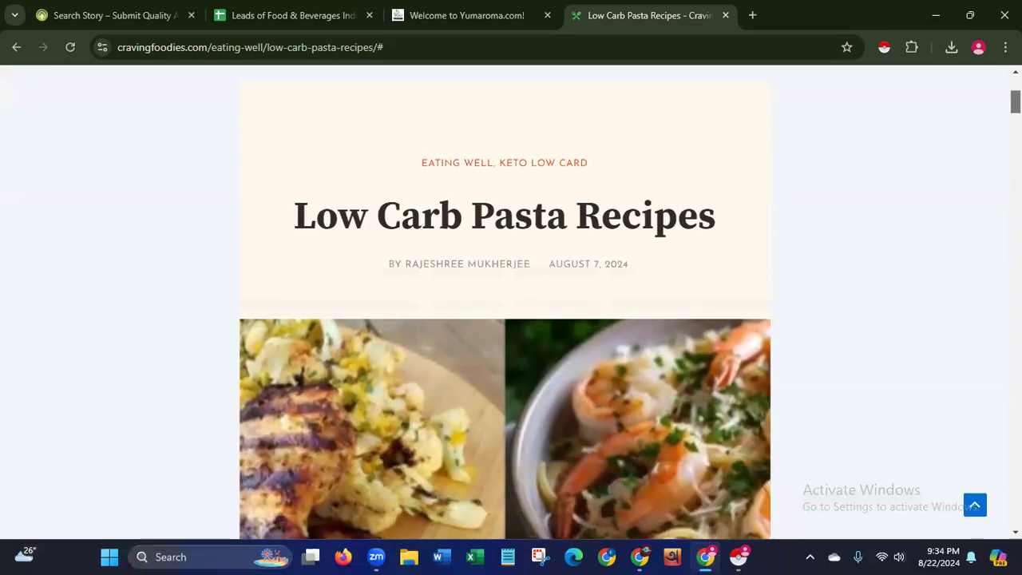
scroll(505, 300, "down", 10)
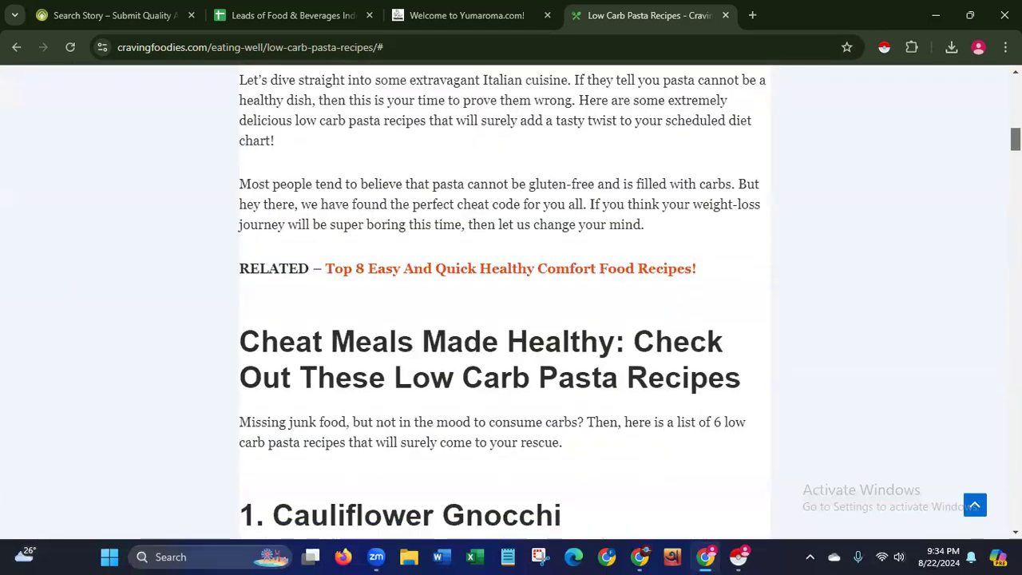
scroll(504, 301, "down", 10)
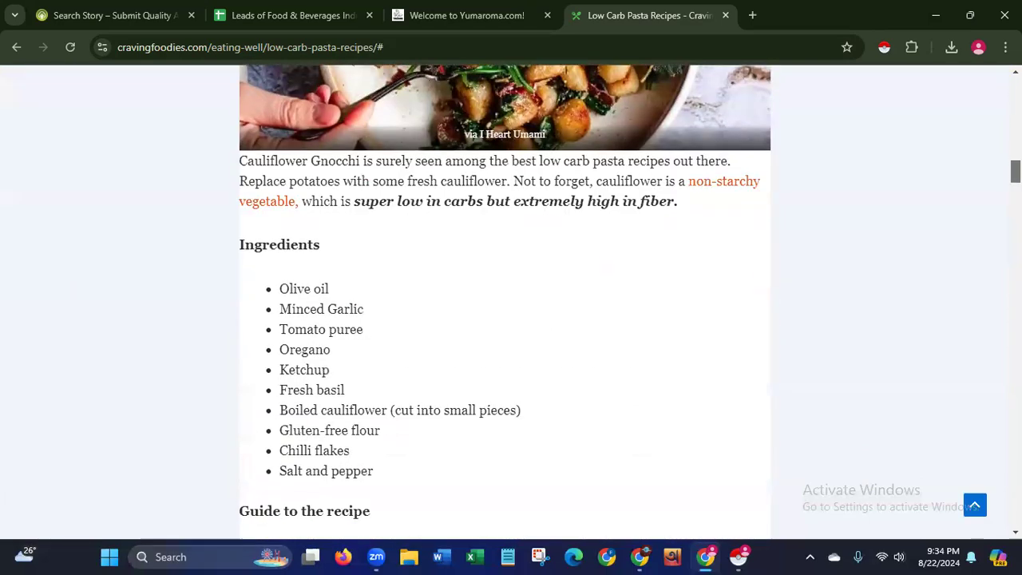
scroll(505, 301, "down", 8)
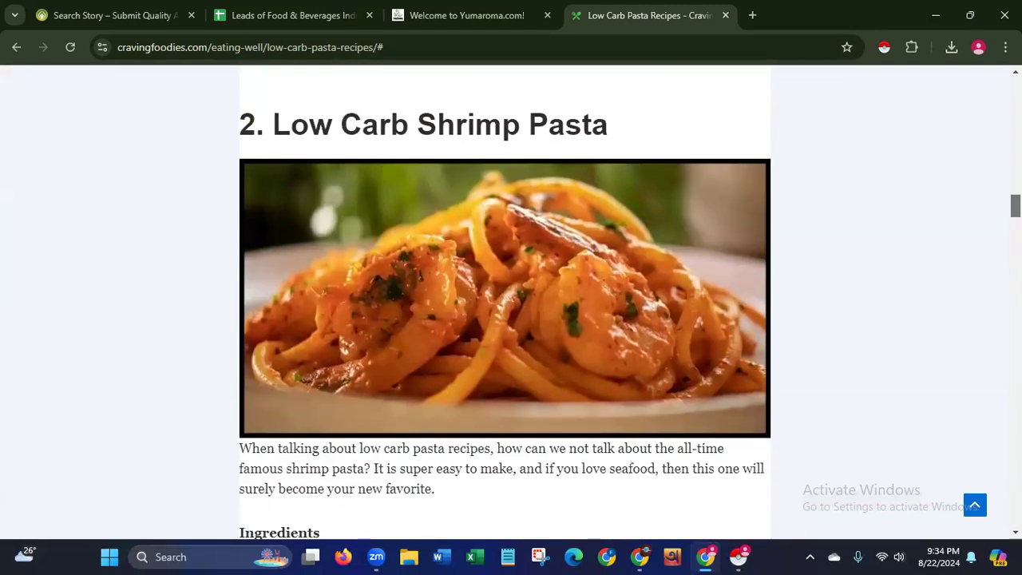
scroll(983, 280, "down", 12)
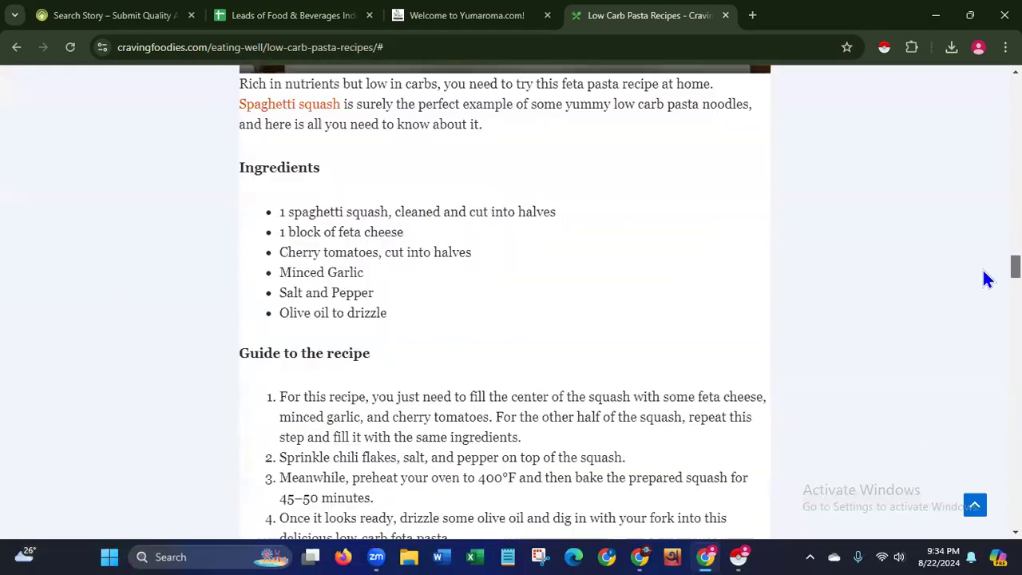
scroll(983, 310, "down", 12)
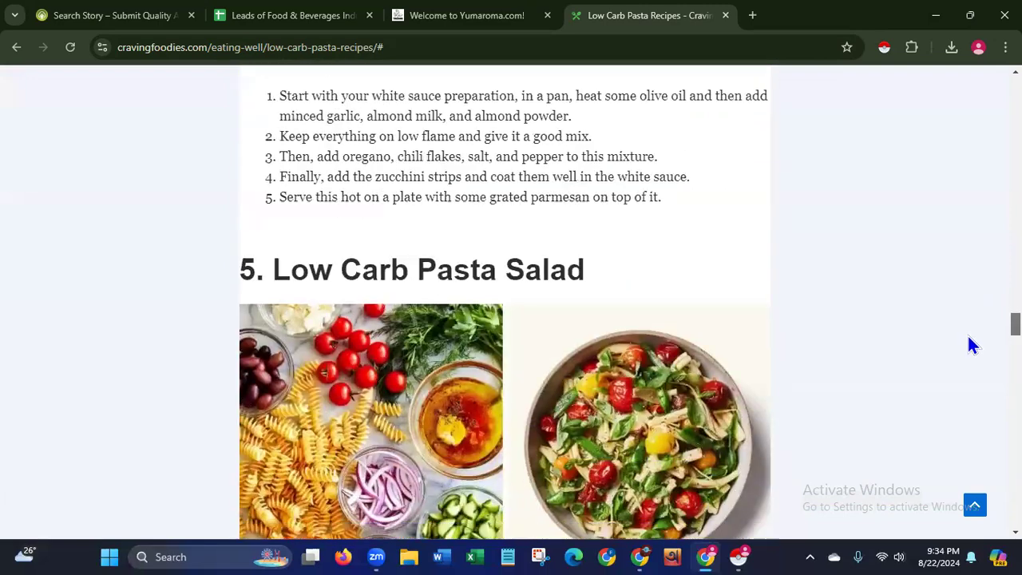
scroll(959, 383, "down", 12)
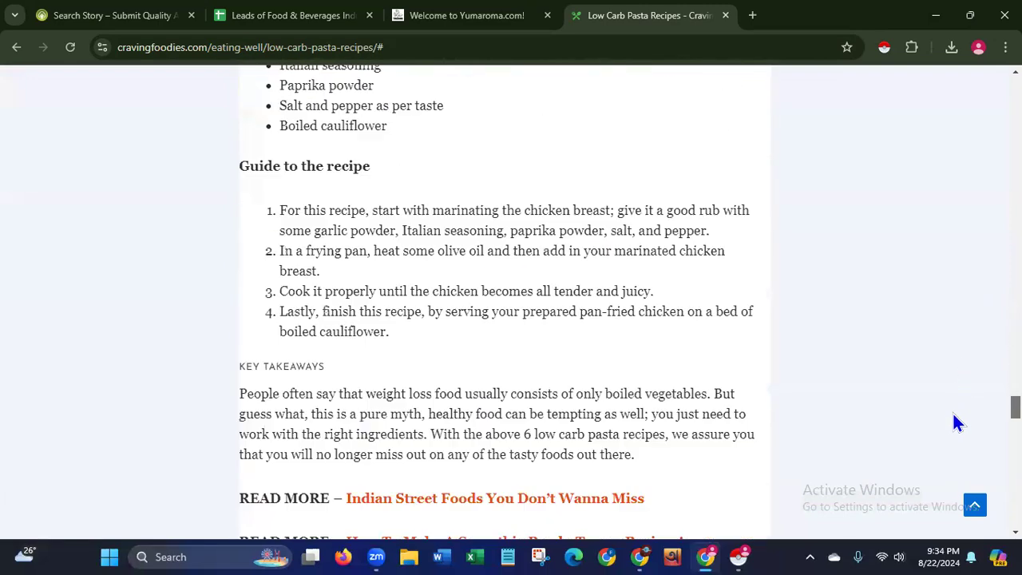
scroll(954, 448, "down", 1)
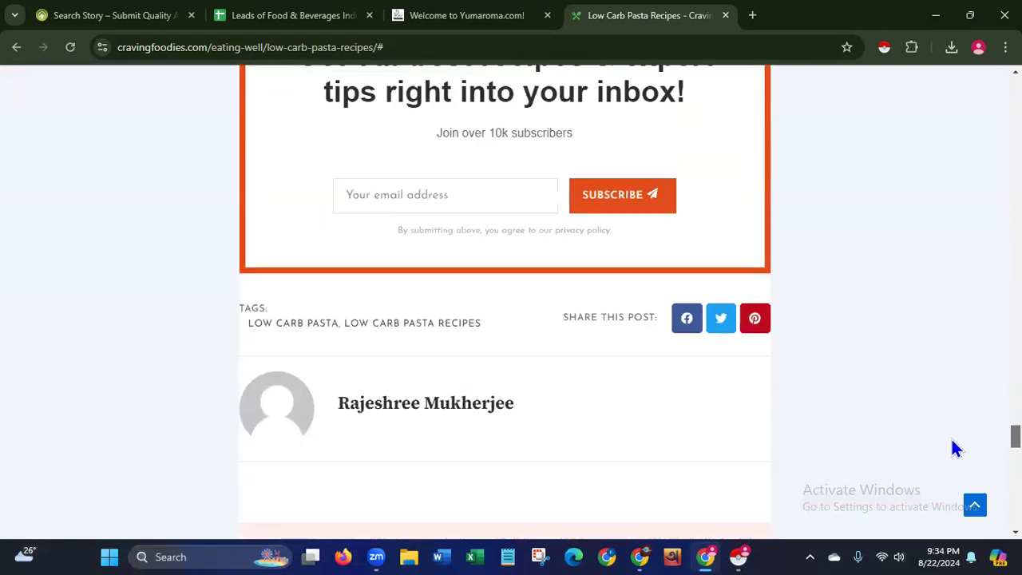
scroll(954, 463, "down", 6)
scroll(954, 479, "down", 10)
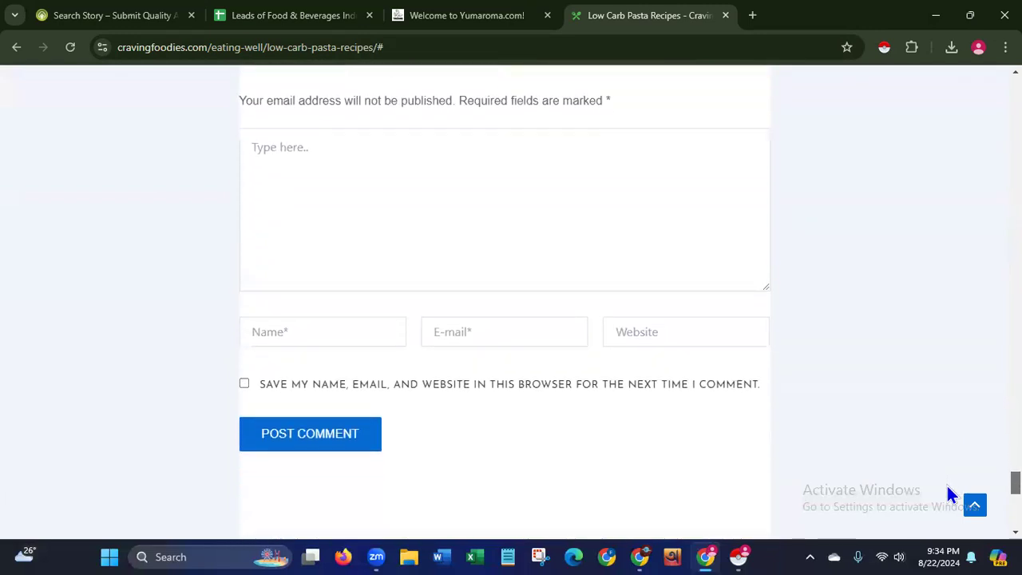
scroll(949, 510, "down", 3)
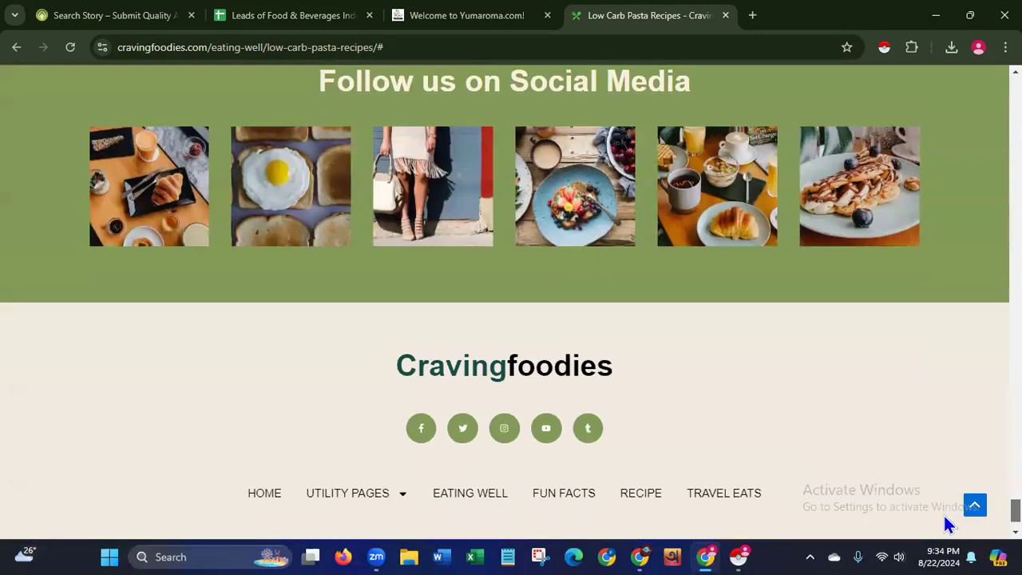
scroll(947, 531, "down", 2)
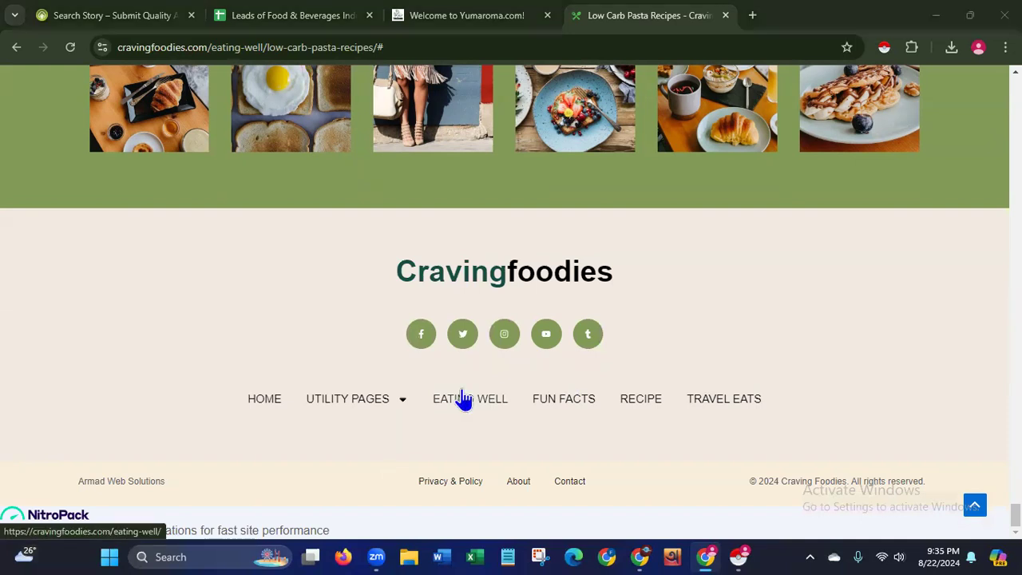
- Try to open the Cravingfoodies Facebook link in the site footer
left_click(424, 331)
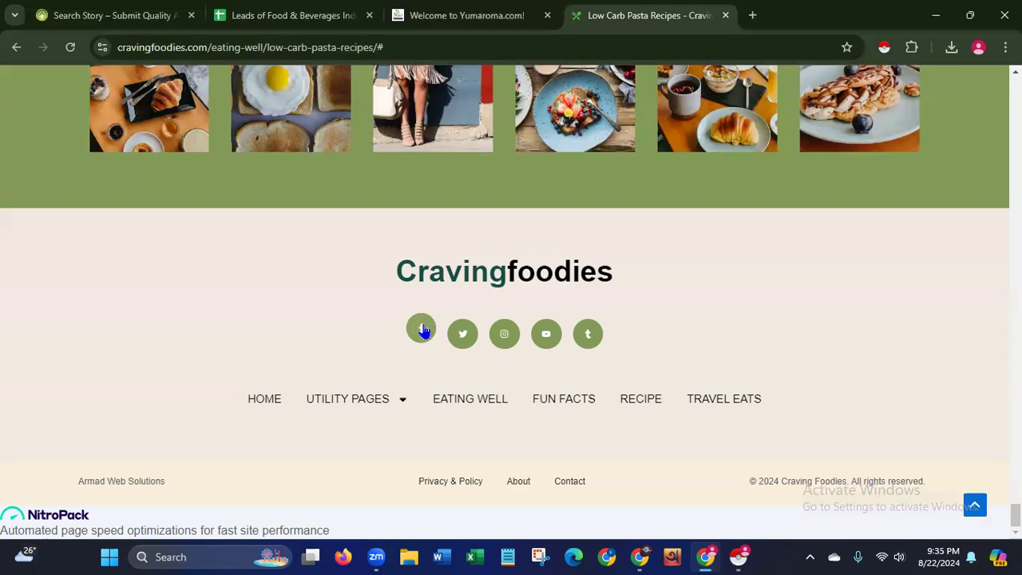
right_click(425, 331)
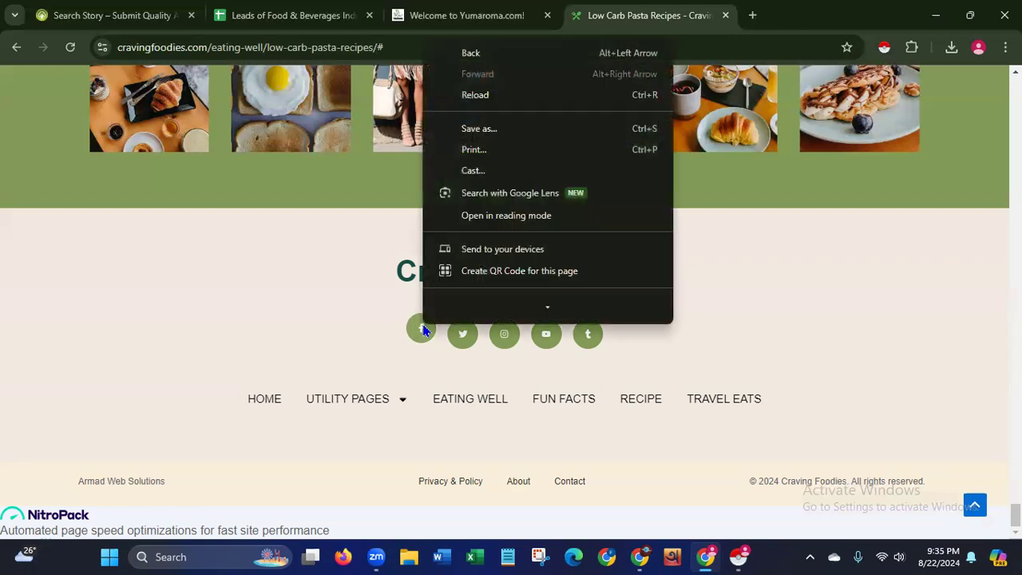
left_click(313, 347)
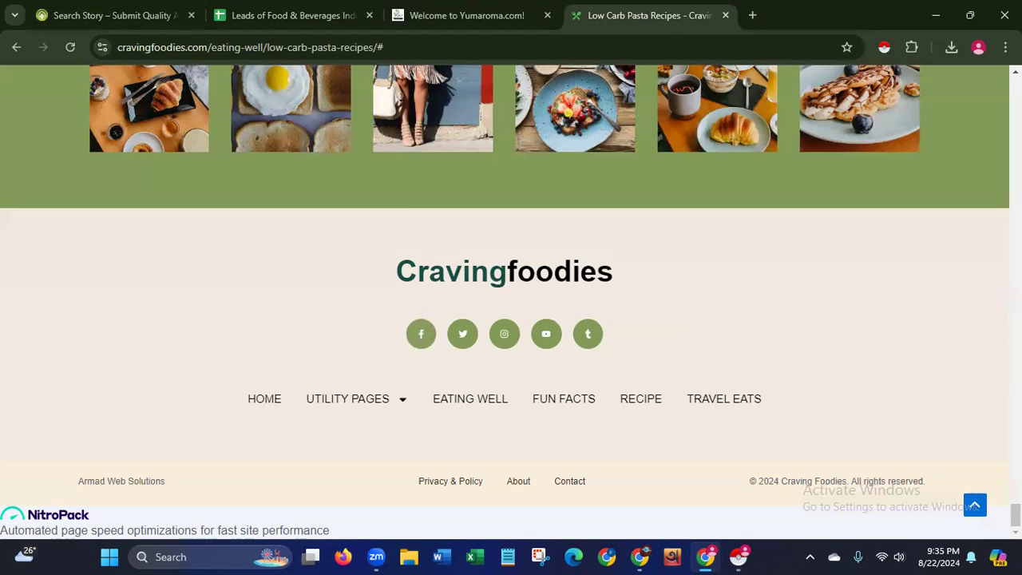
- Copy the site name Cravingfoodies from the page header
scroll(512, 303, "up", 20)
scroll(511, 304, "up", 20)
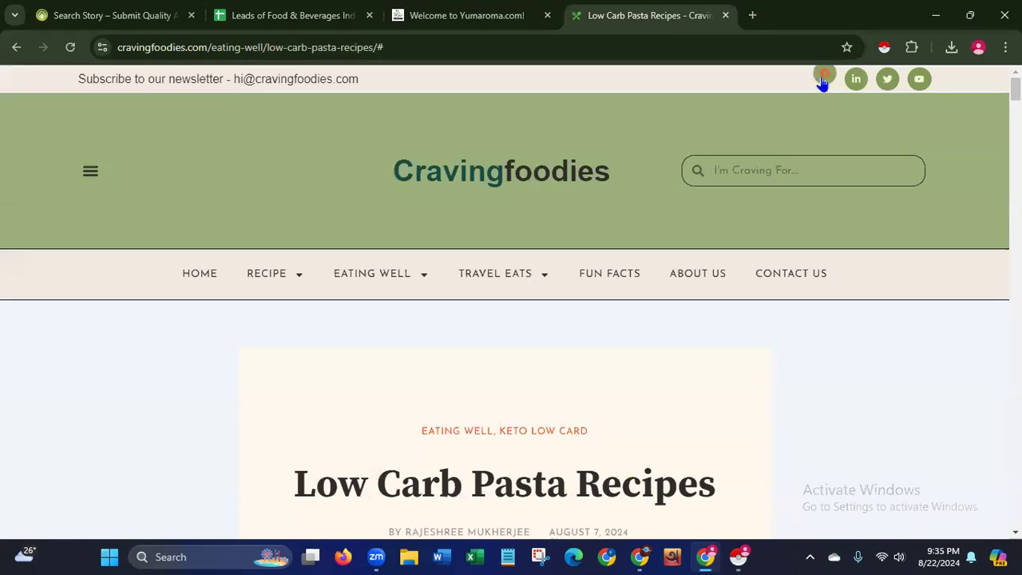
left_click_drag(609, 171, 391, 182)
key("ctrl+c")
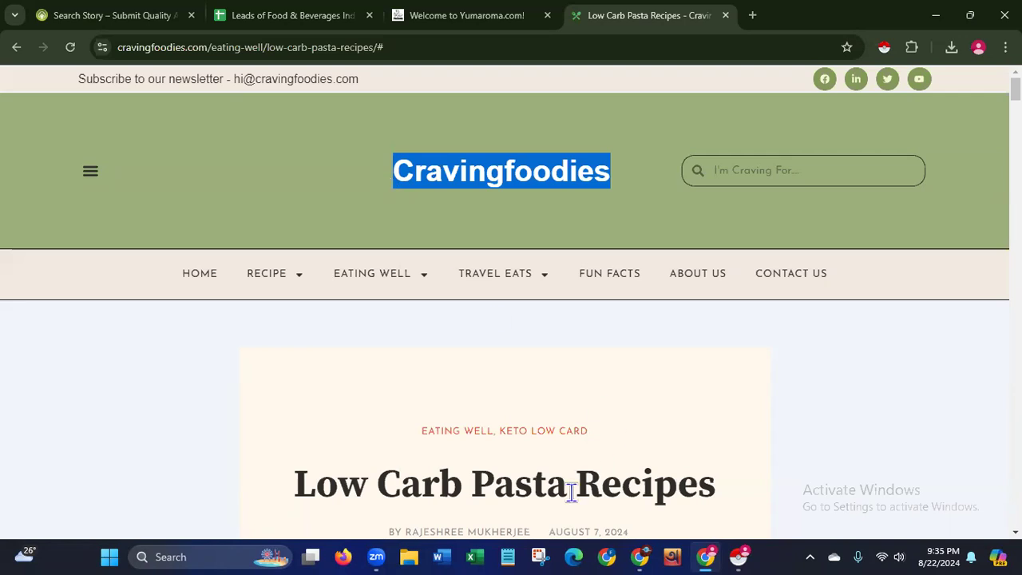
- Open Facebook in the other Chrome profile's window and search it for Cravingfoodies
left_click(607, 549)
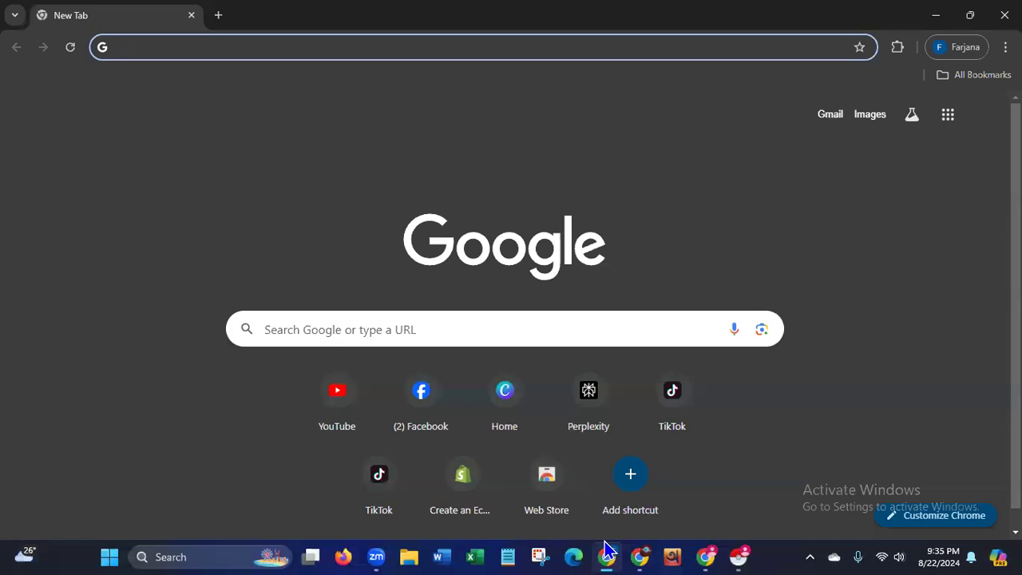
left_click(421, 400)
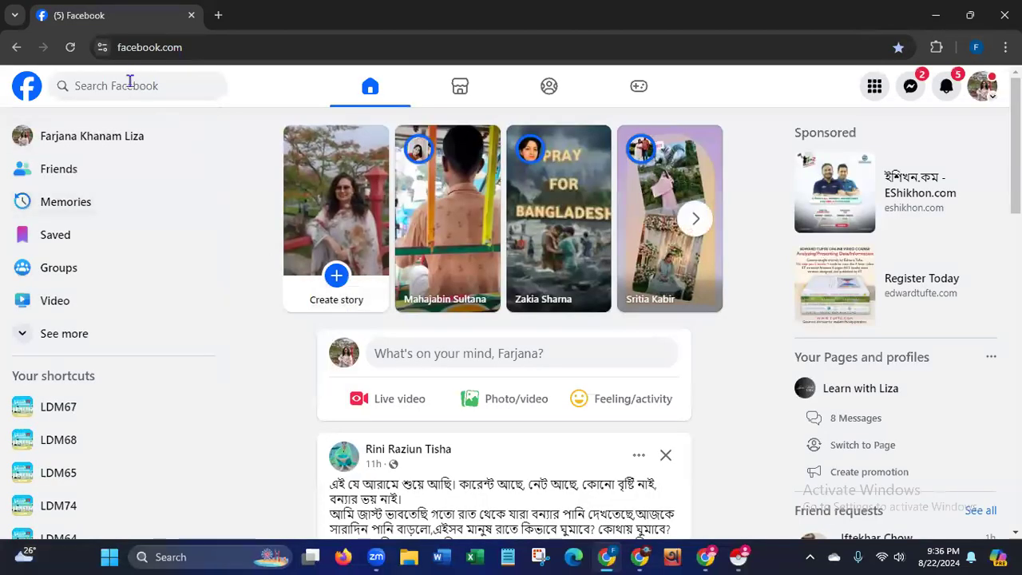
left_click(130, 84)
key("ctrl+v")
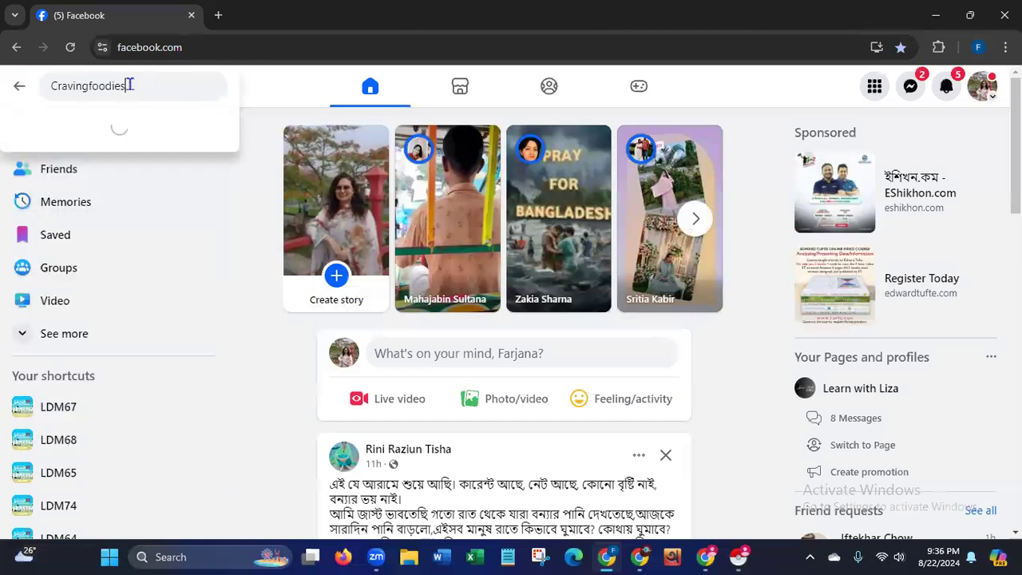
key("Return")
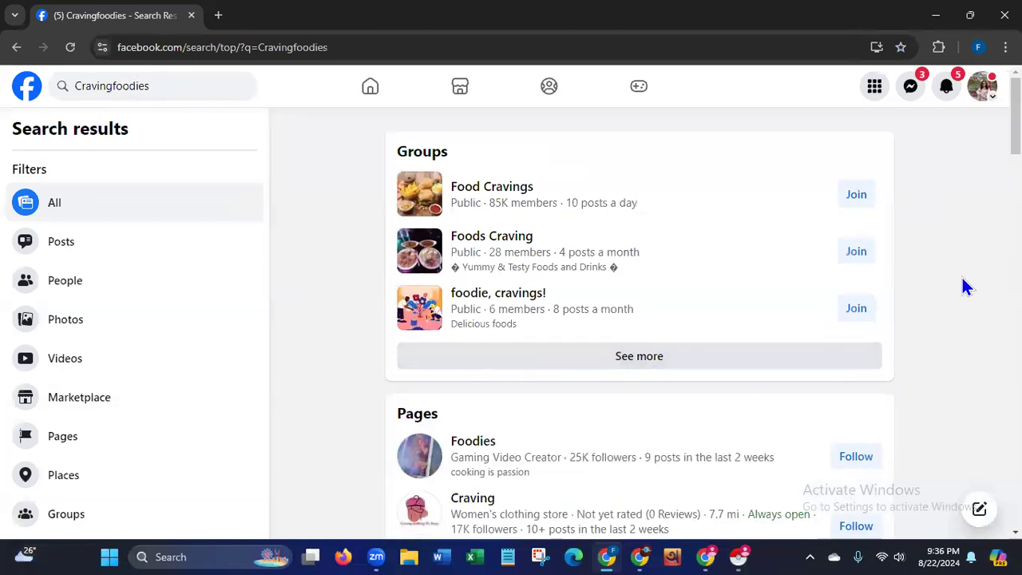
- Expand the Facebook search for Cravingfoodies to all matching pages and look through them for the site's page
scroll(1015, 160, "down", 3)
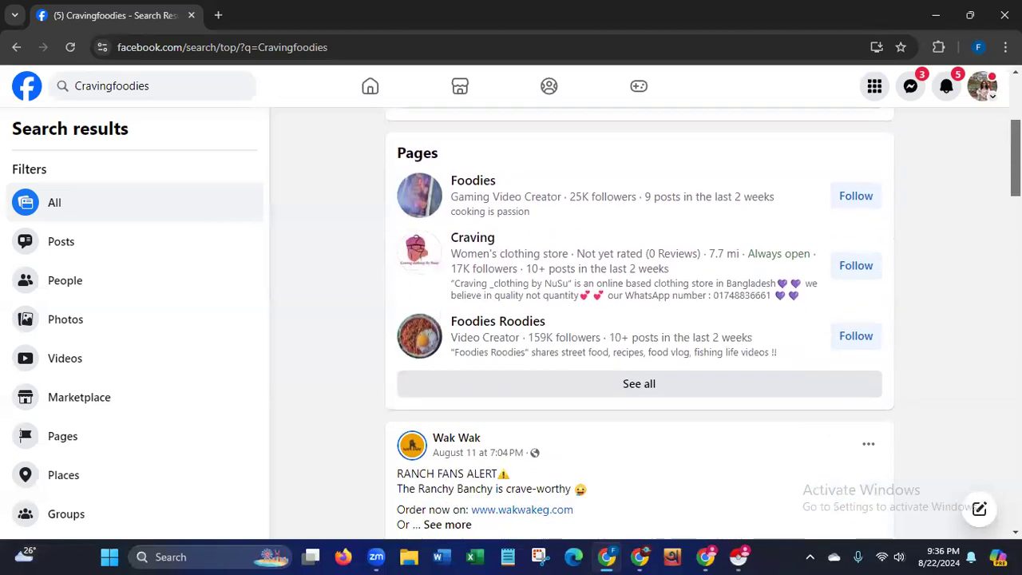
scroll(702, 323, "down", 1)
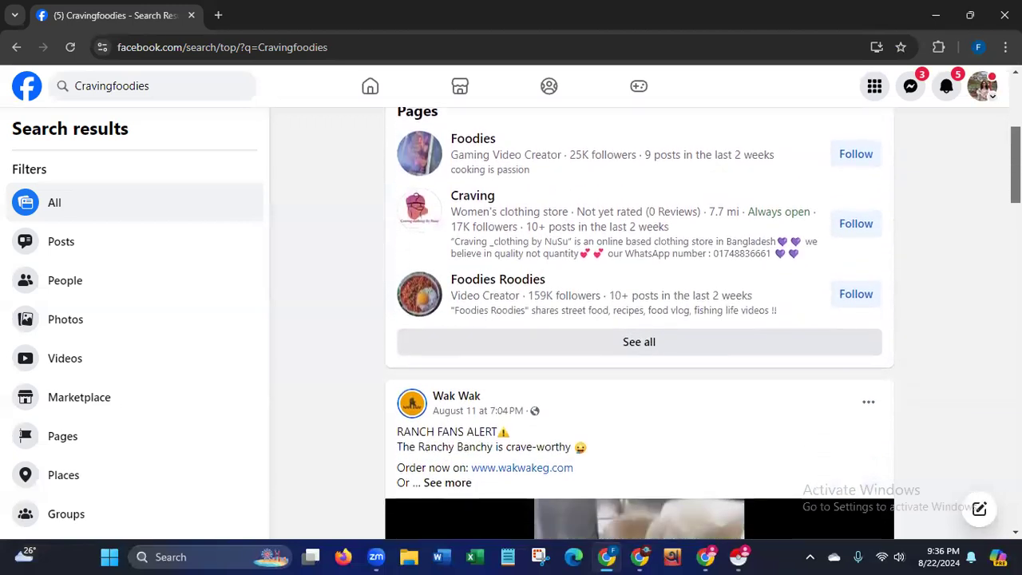
left_click(633, 351)
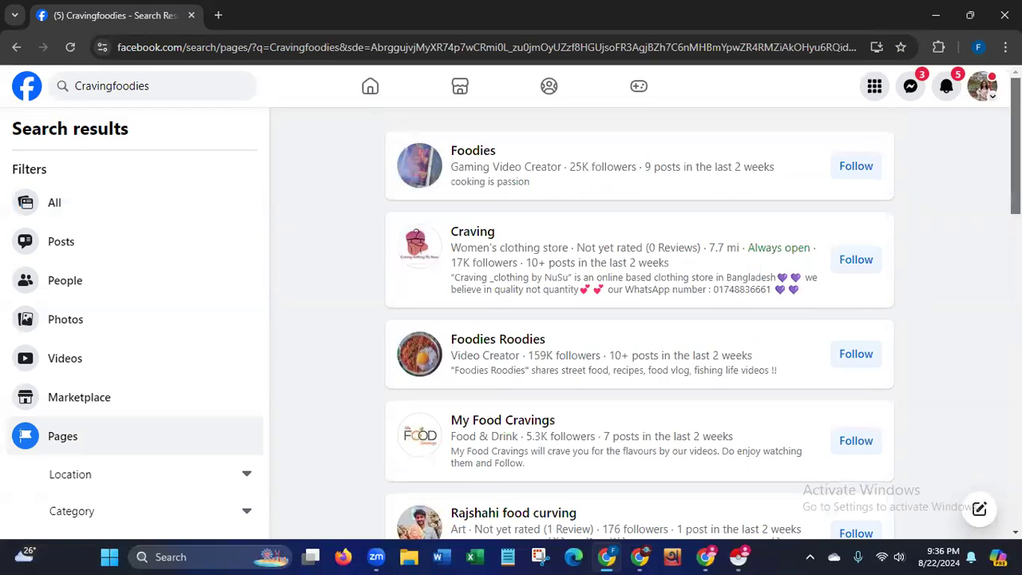
scroll(639, 320, "down", 4)
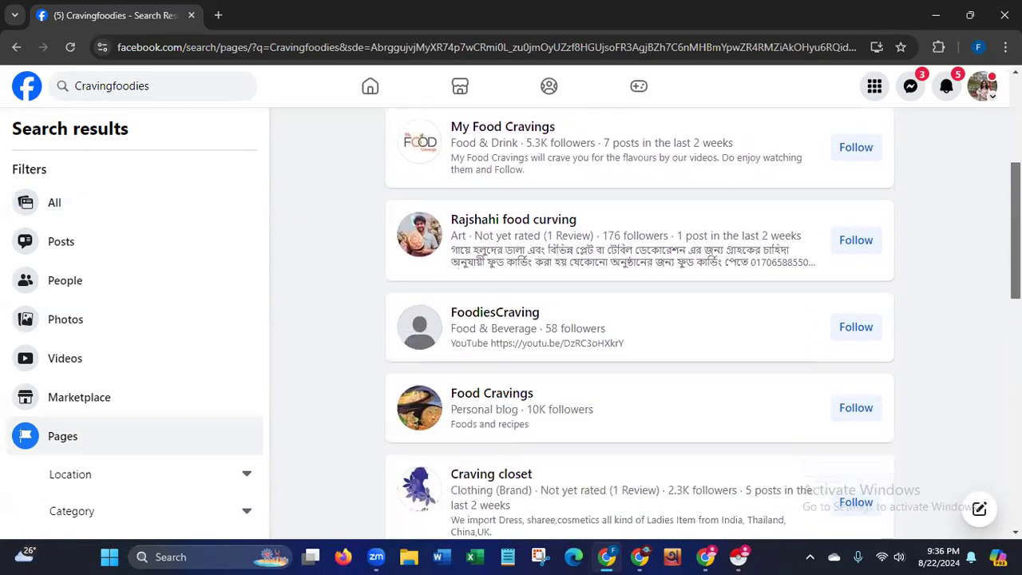
scroll(639, 320, "down", 1)
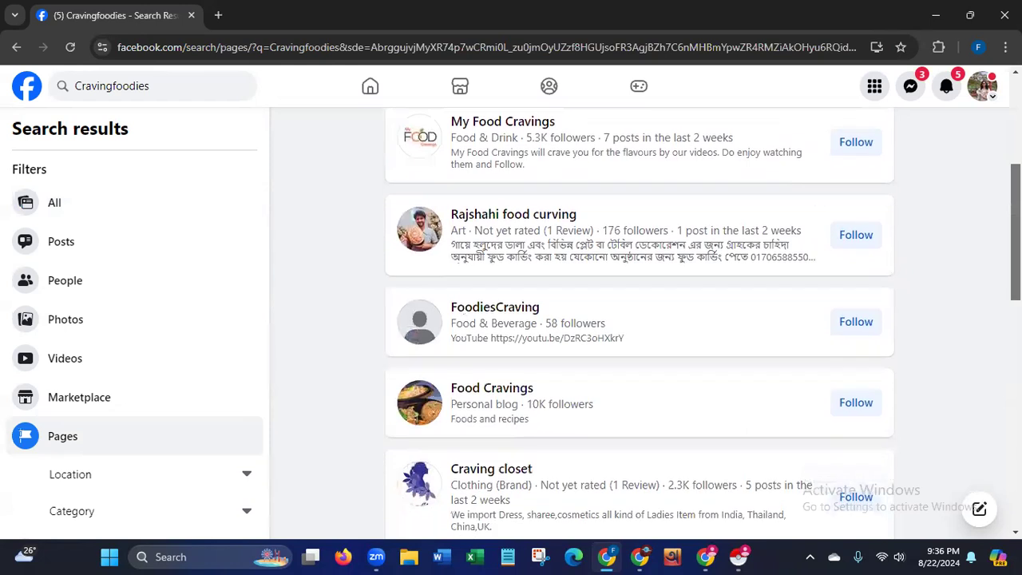
scroll(982, 312, "down", 6)
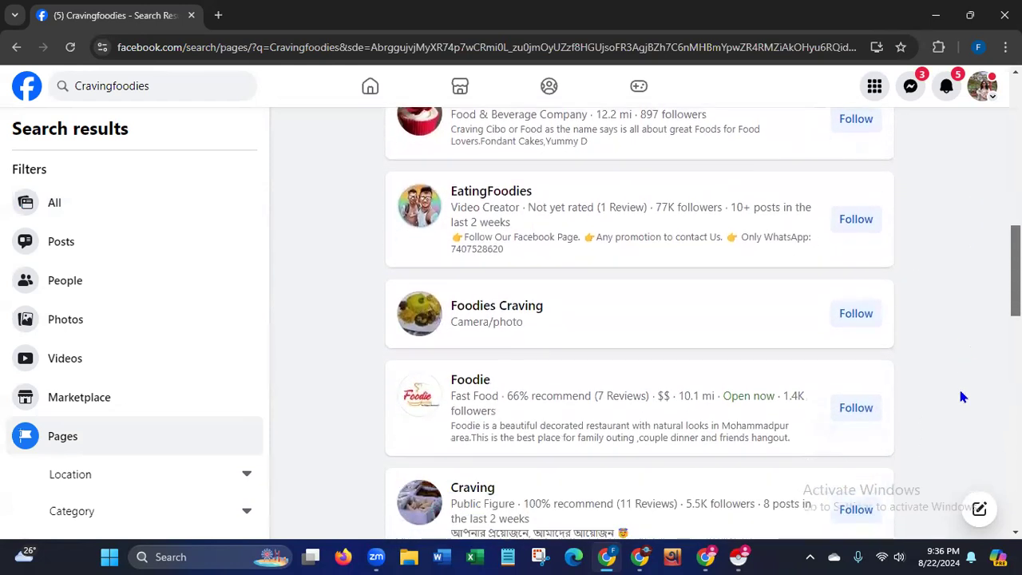
scroll(960, 397, "down", 4)
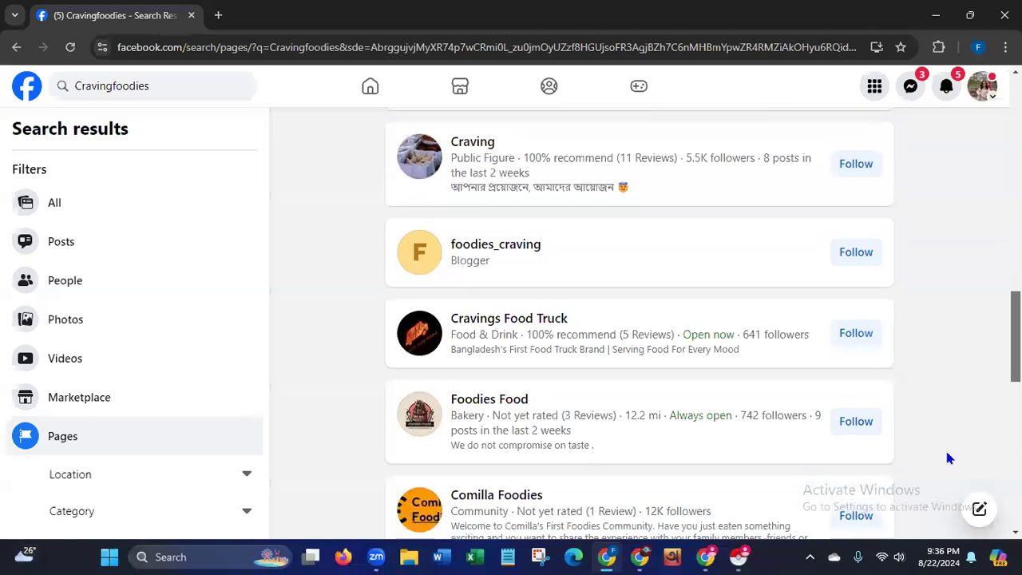
scroll(949, 458, "down", 3)
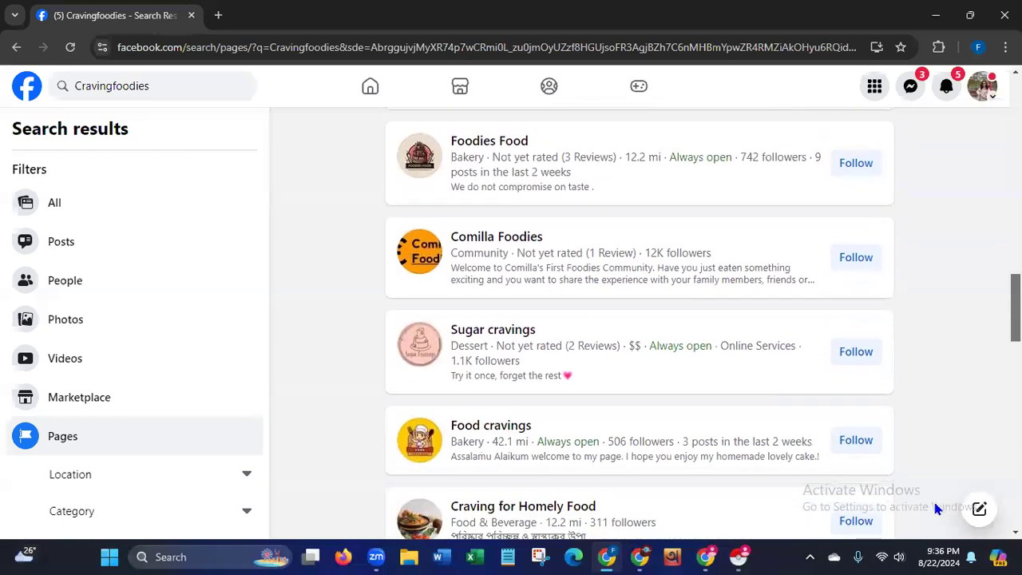
scroll(927, 502, "down", 1)
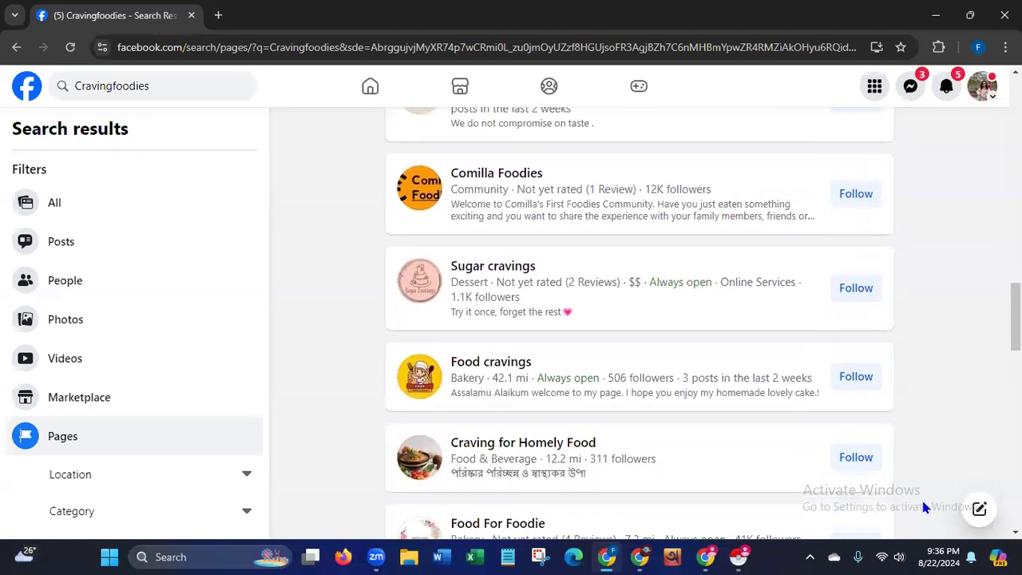
left_click(77, 88)
left_click(60, 86)
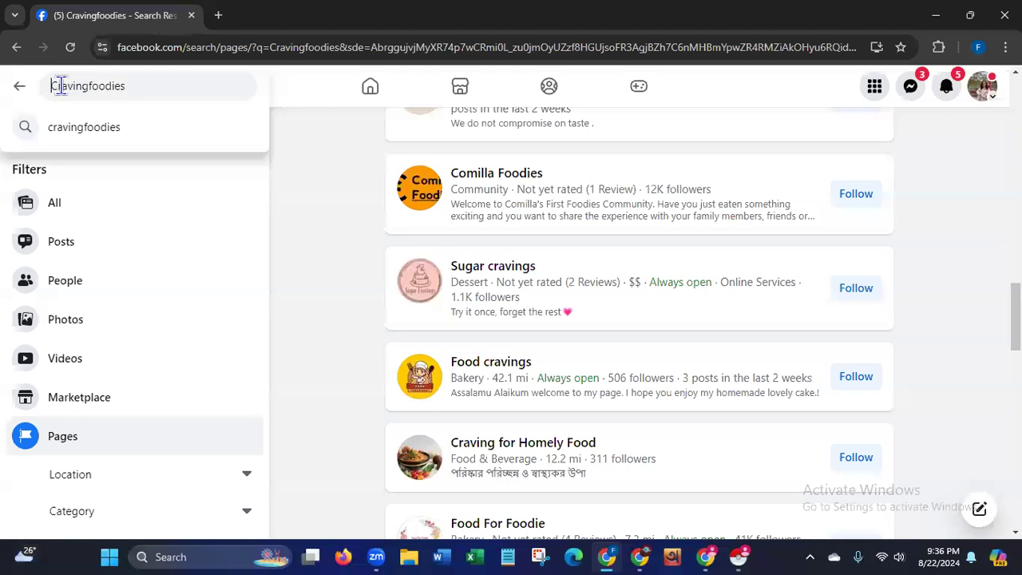
type("@")
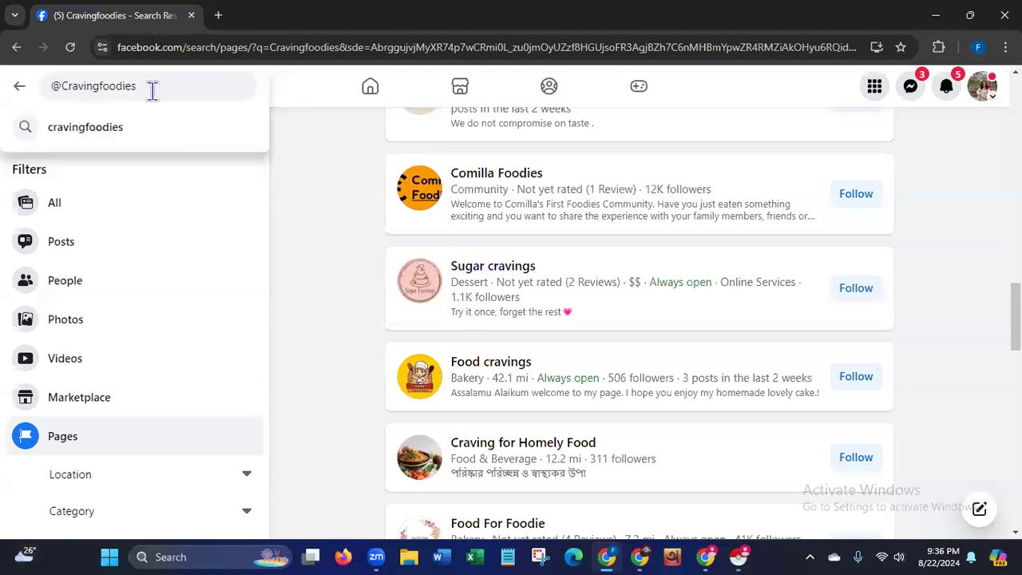
key("Return")
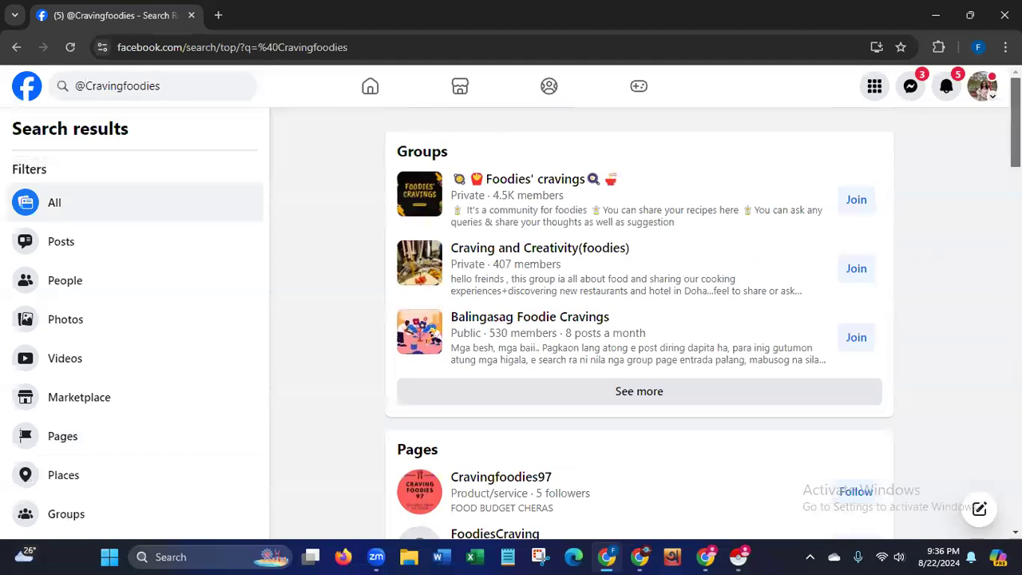
scroll(919, 250, "down", 1)
scroll(639, 319, "down", 3)
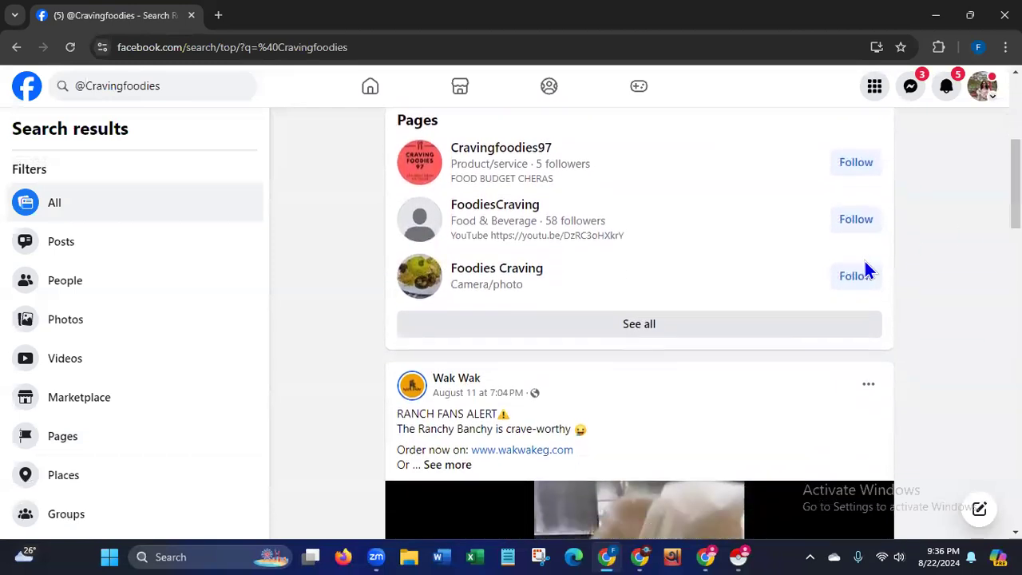
left_click(663, 326)
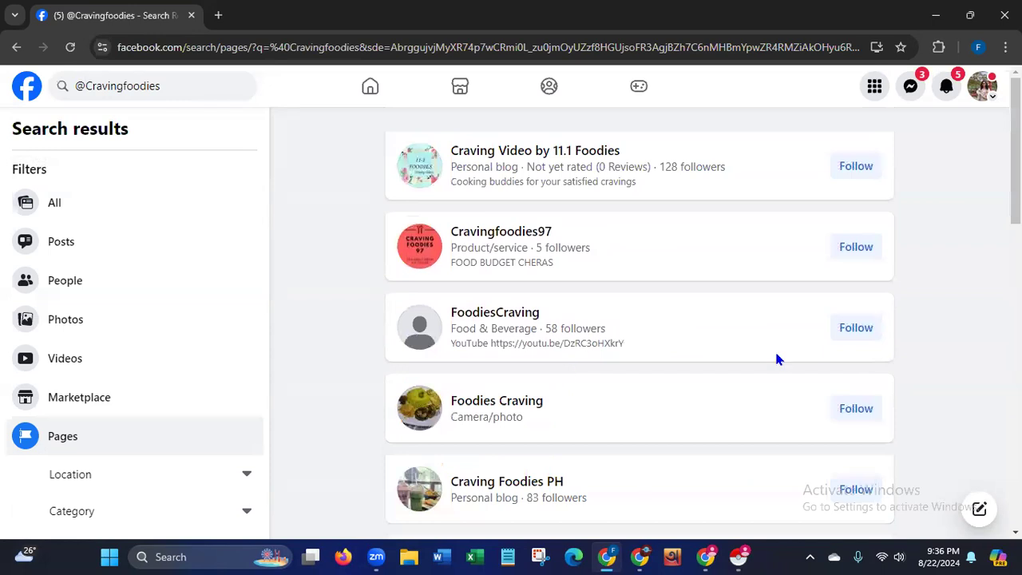
scroll(988, 261, "down", 3)
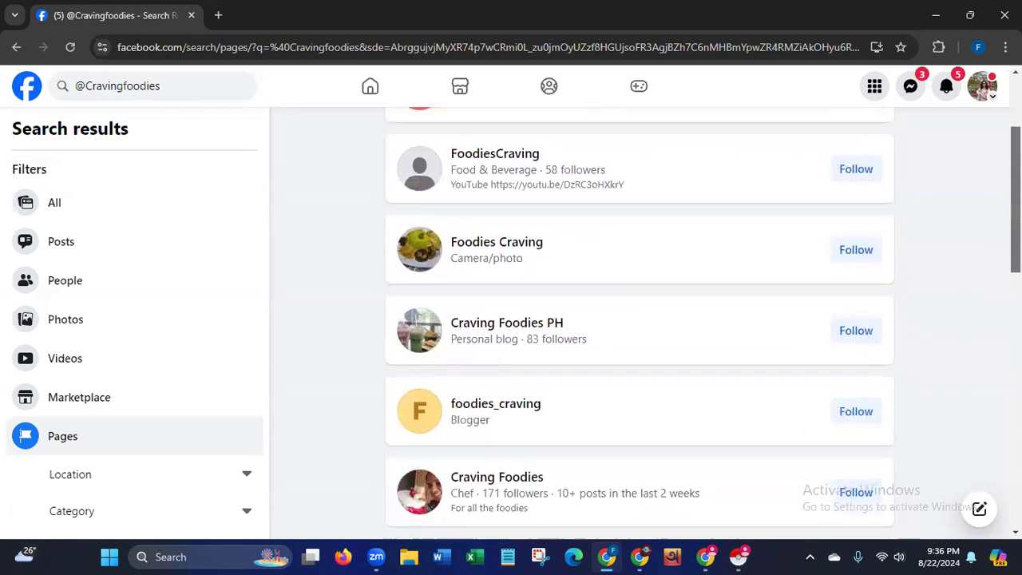
scroll(977, 269, "down", 1)
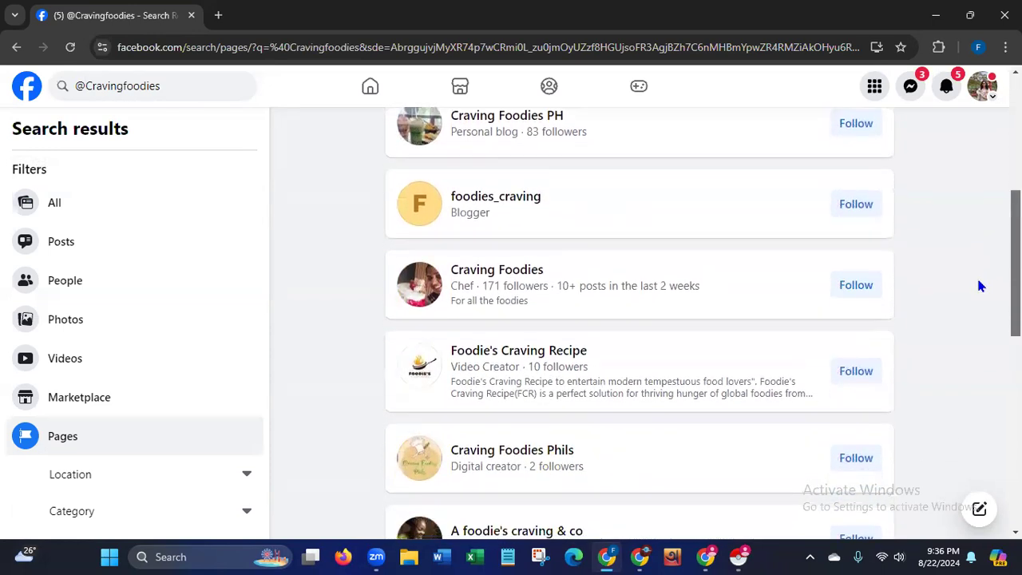
scroll(977, 276, "down", 1)
scroll(969, 320, "down", 6)
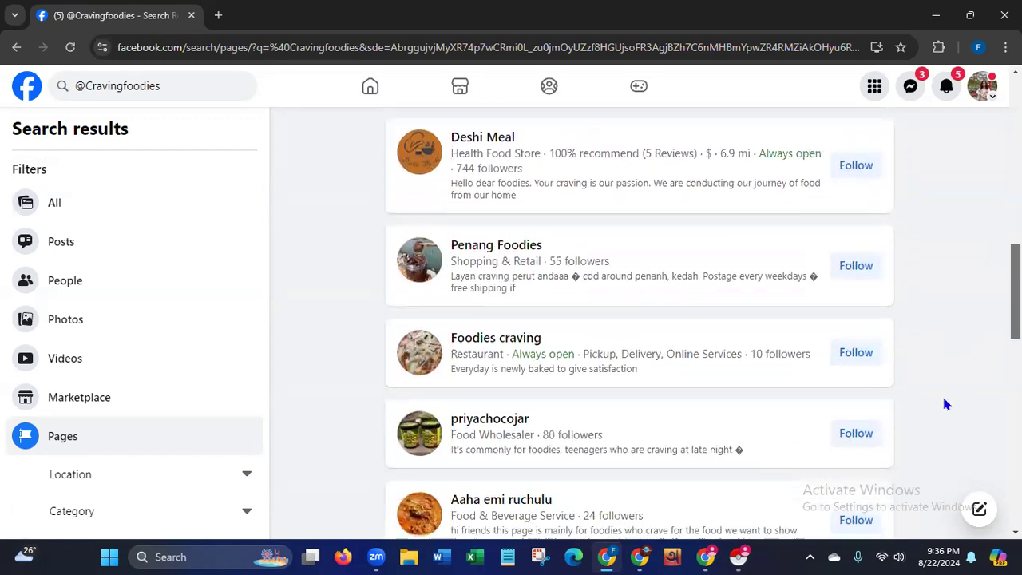
scroll(940, 432, "down", 5)
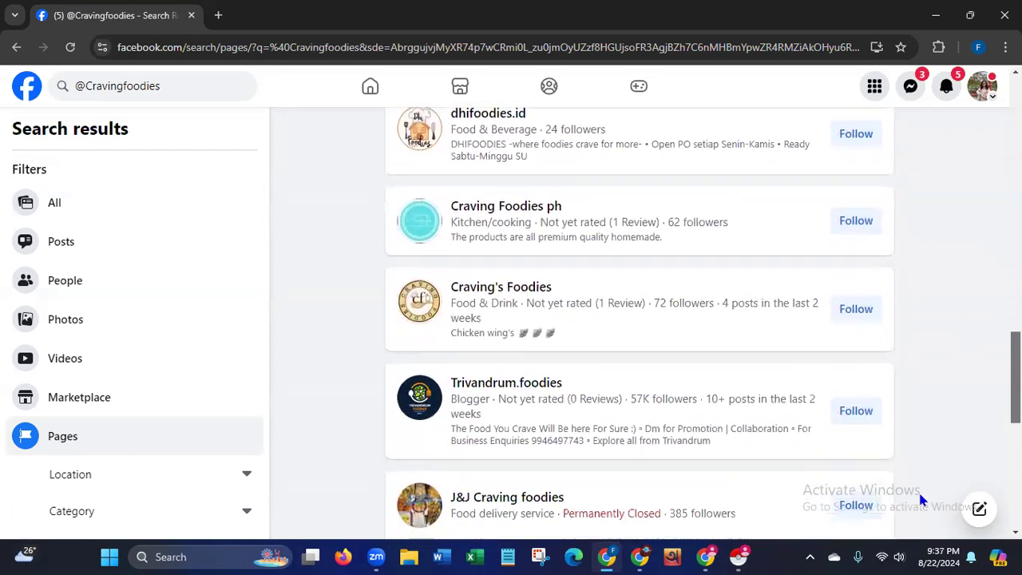
scroll(915, 505, "down", 1)
scroll(915, 498, "up", 1)
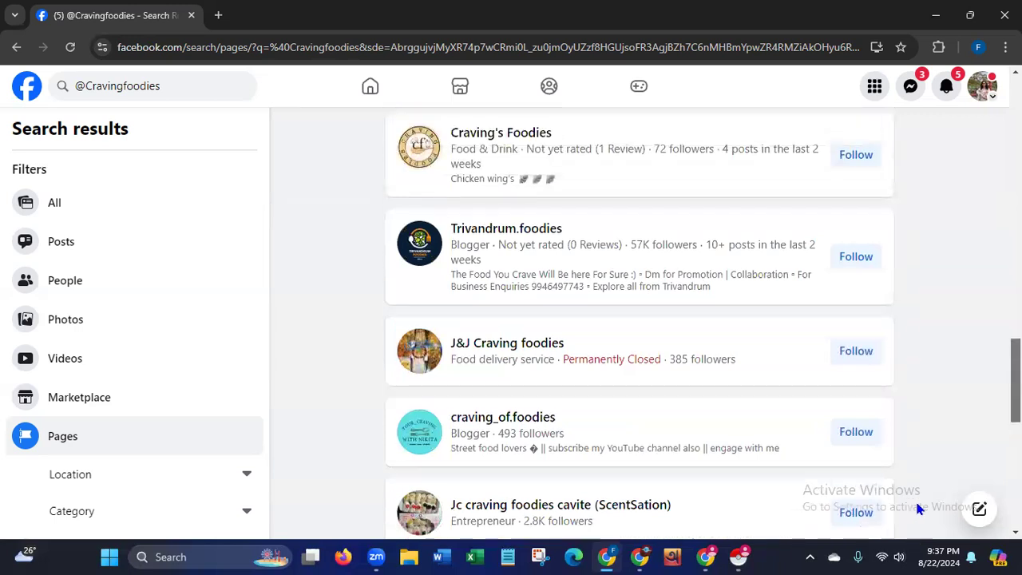
scroll(994, 212, "up", 15)
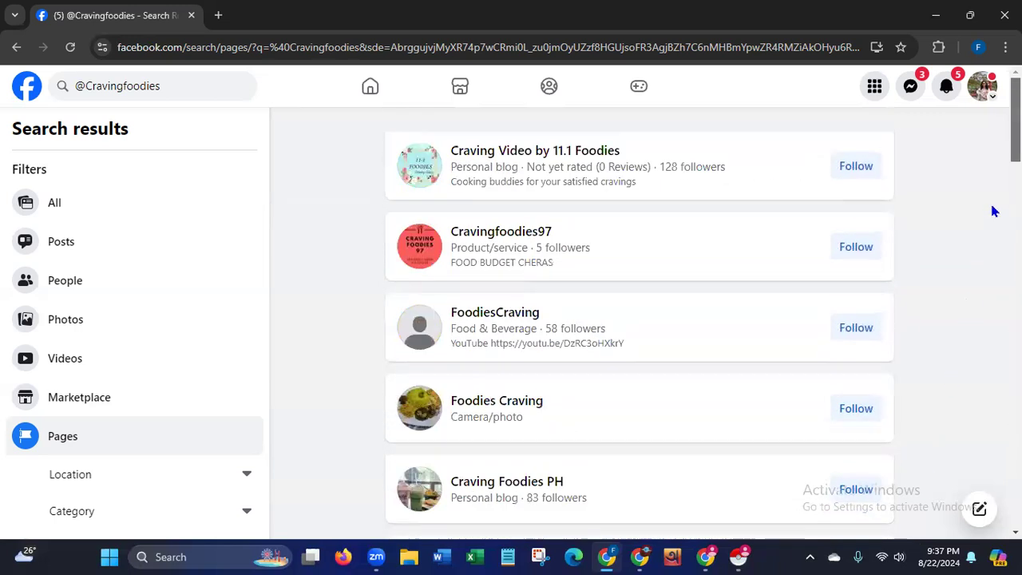
left_click(191, 90)
left_click(175, 85)
type("usa")
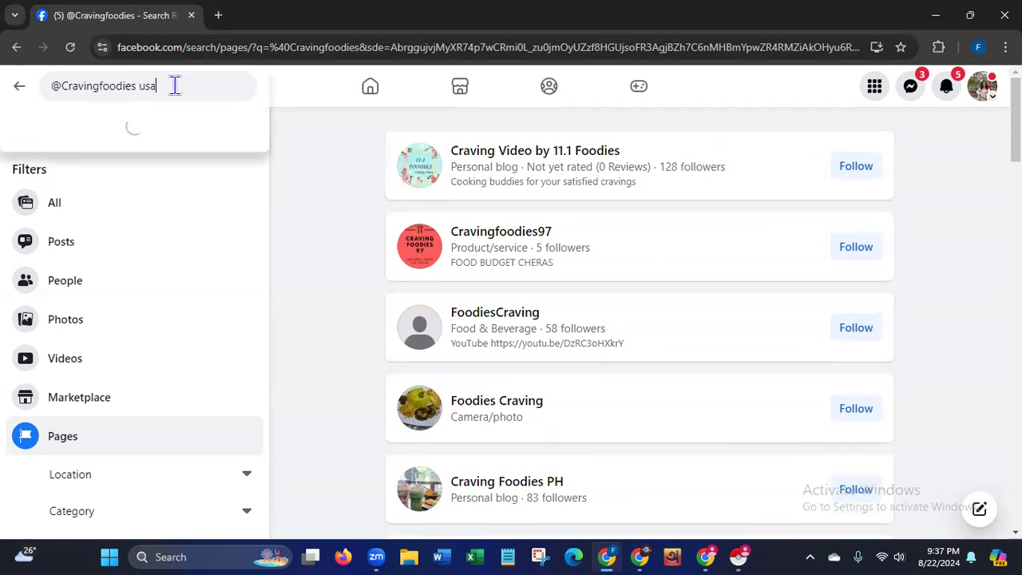
key("Return")
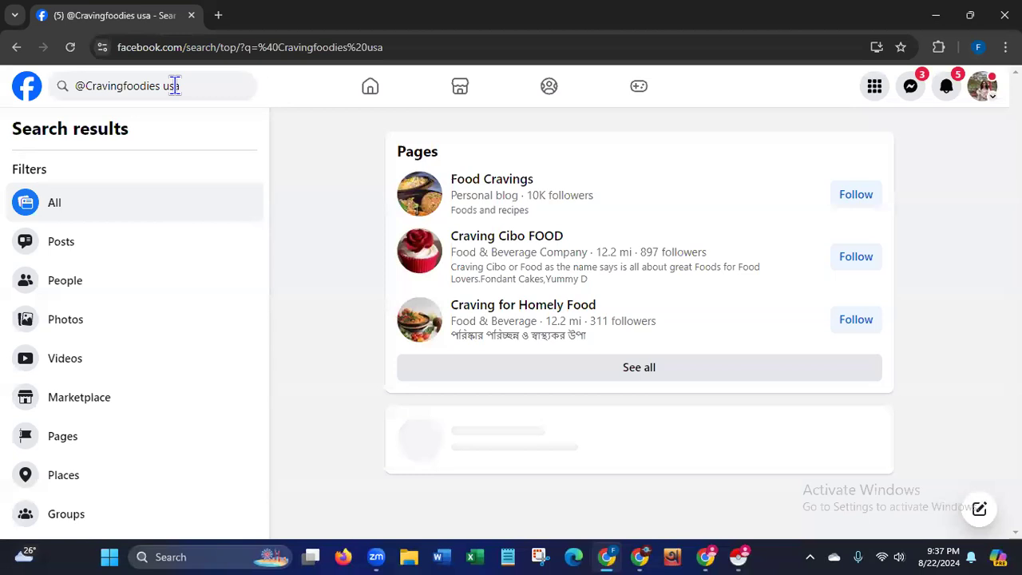
left_click(497, 368)
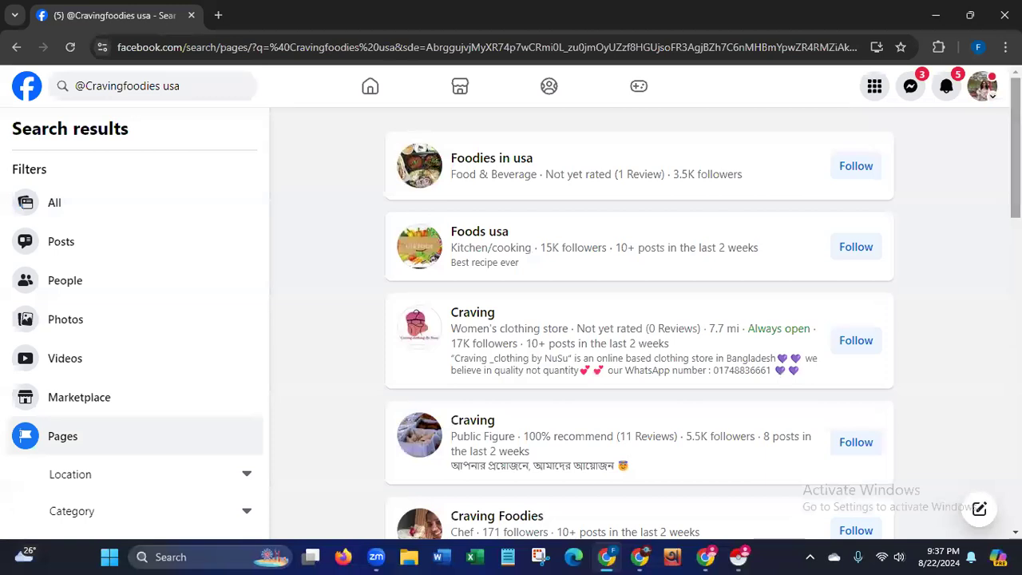
scroll(982, 314, "down", 5)
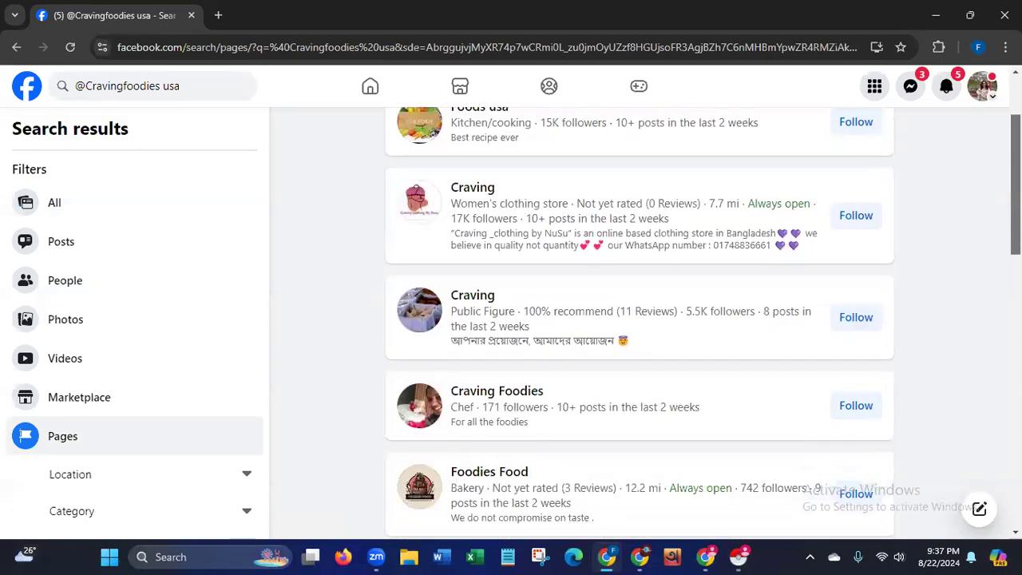
scroll(982, 313, "down", 7)
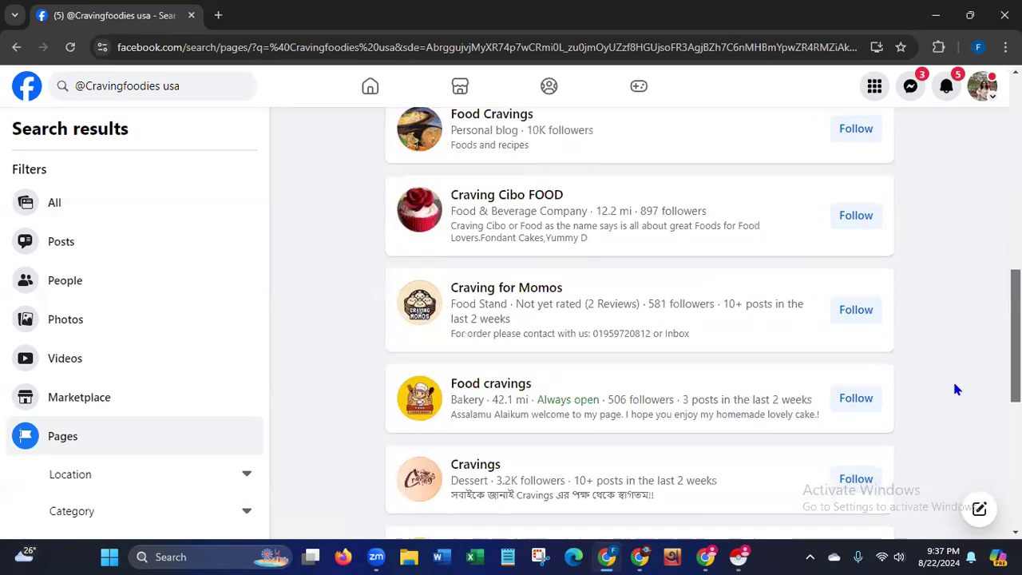
scroll(939, 448, "down", 5)
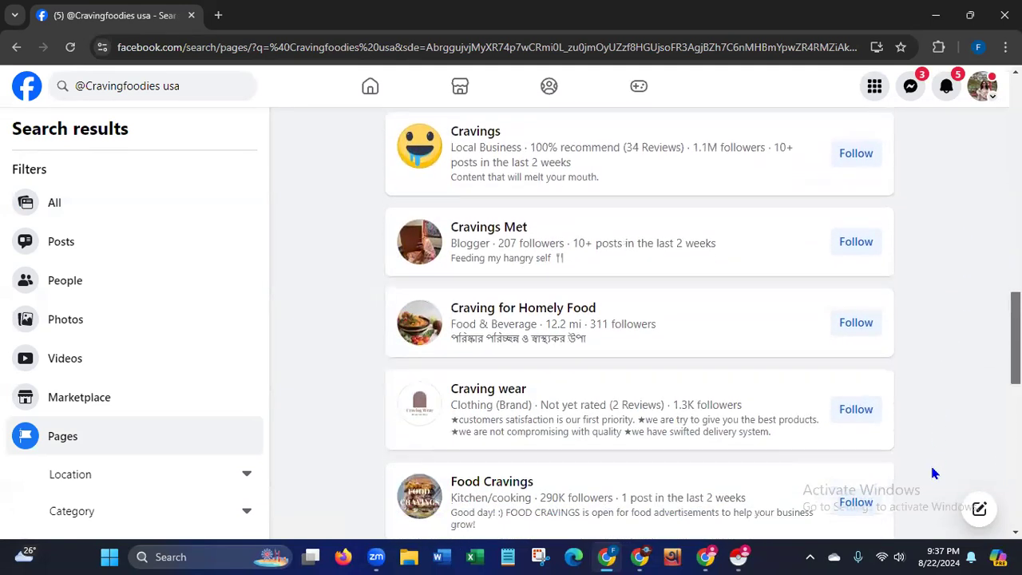
scroll(926, 510, "down", 2)
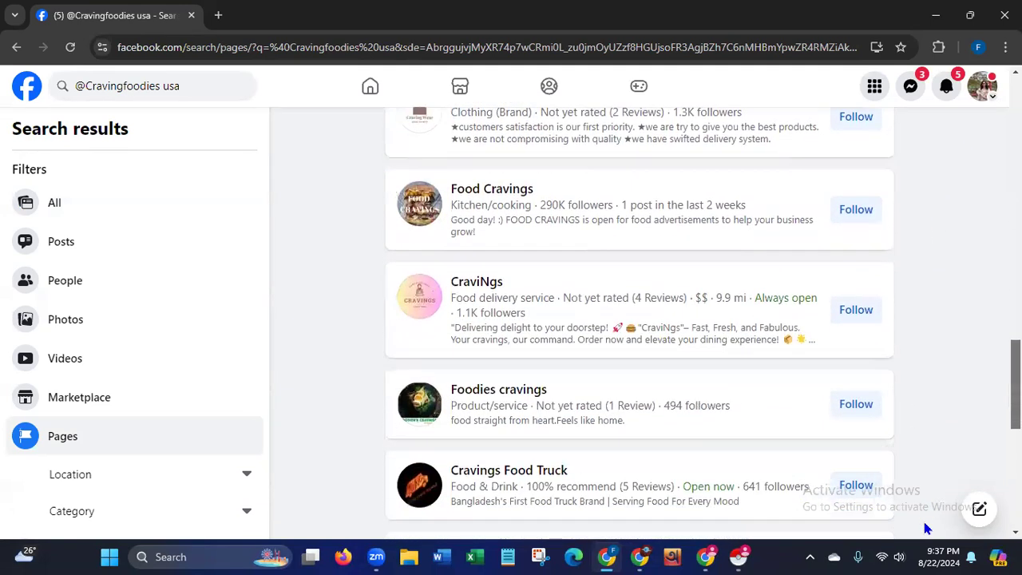
- Switch to the Yumaroma site in the other Chrome window and check its Contact Us page for email and social media details
left_click(708, 559)
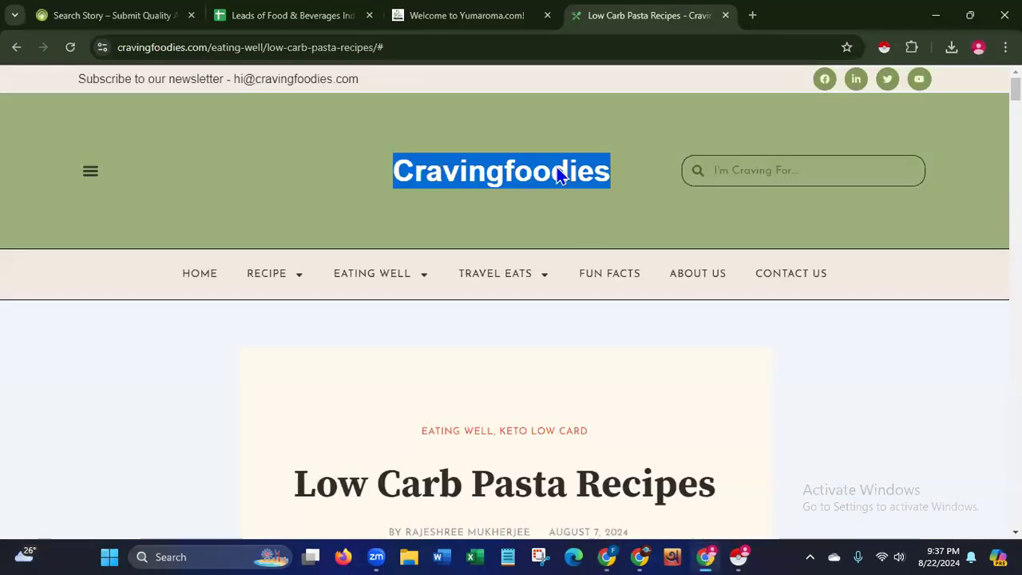
left_click(504, 18)
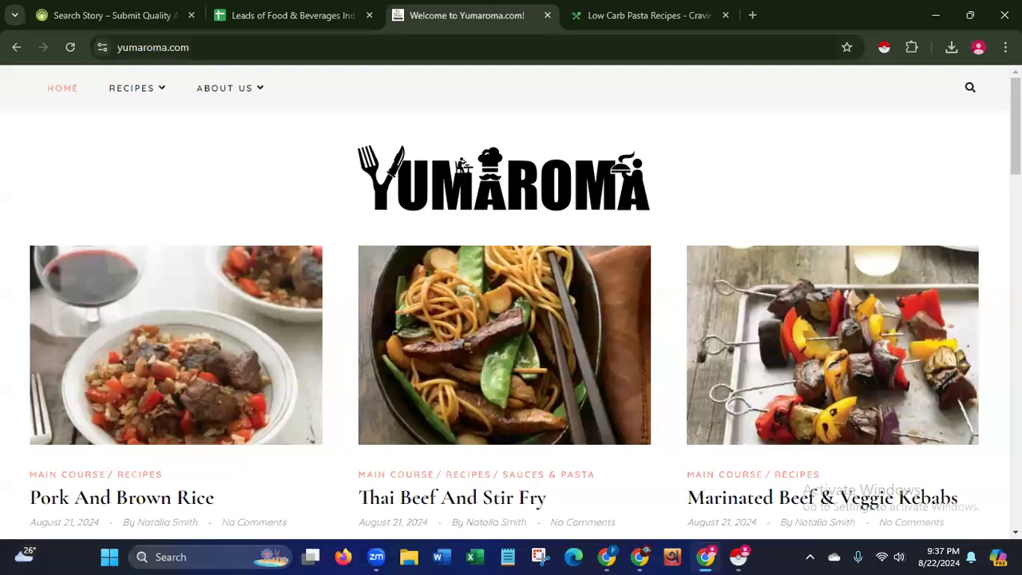
scroll(511, 304, "down", 4)
scroll(512, 303, "up", 4)
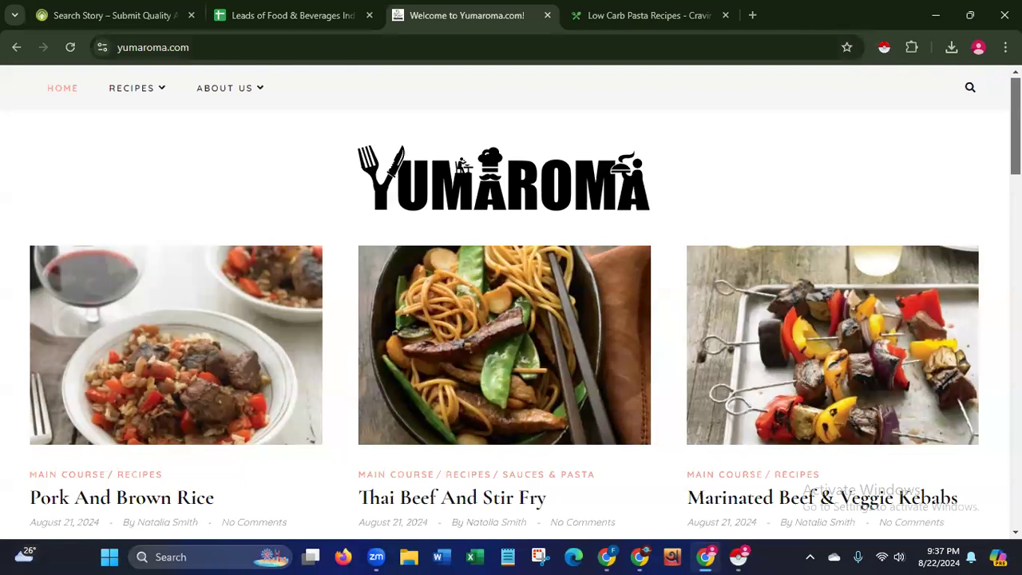
mouse_move(222, 88)
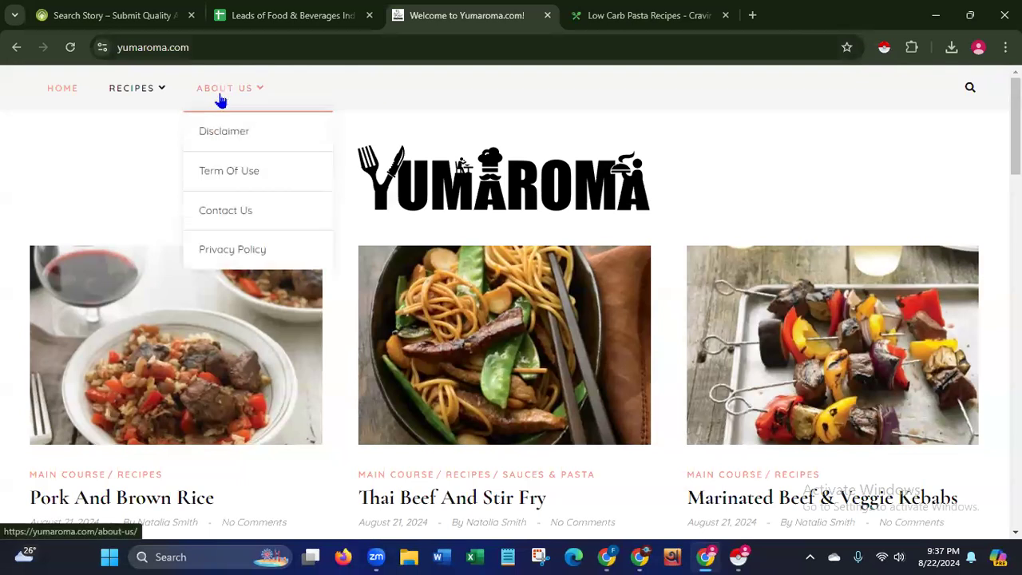
left_click(218, 222)
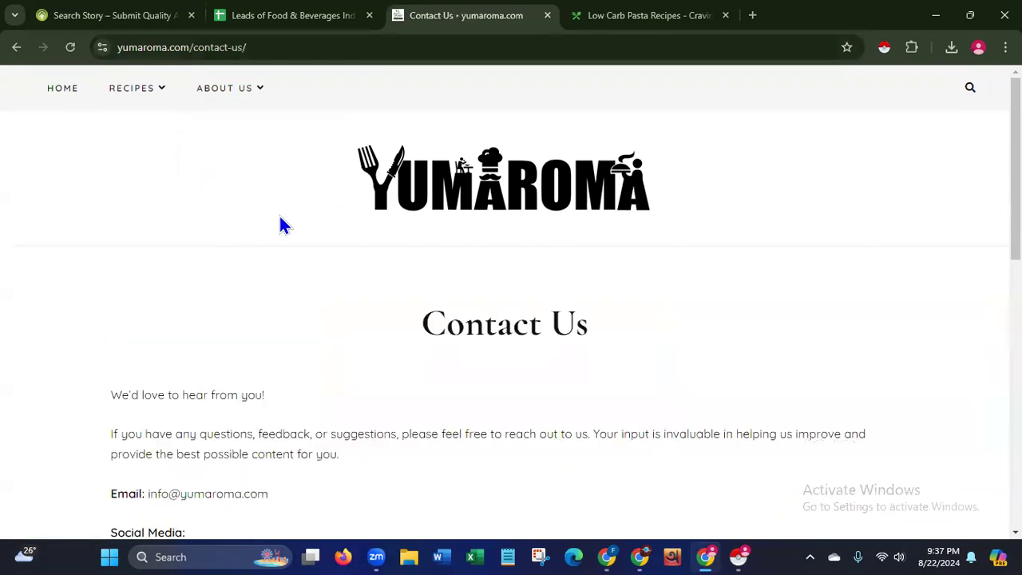
scroll(975, 336, "down", 6)
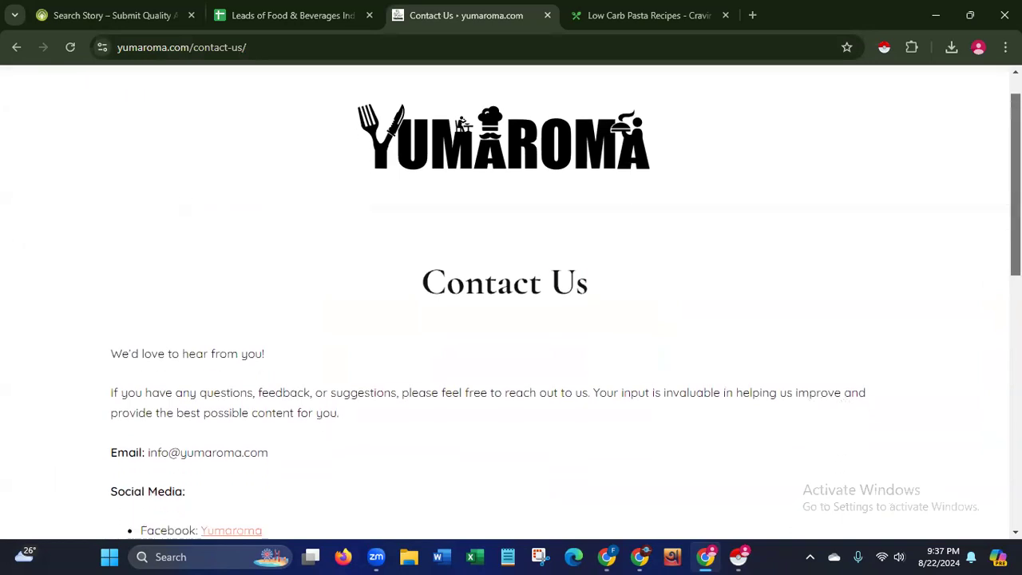
scroll(972, 364, "down", 2)
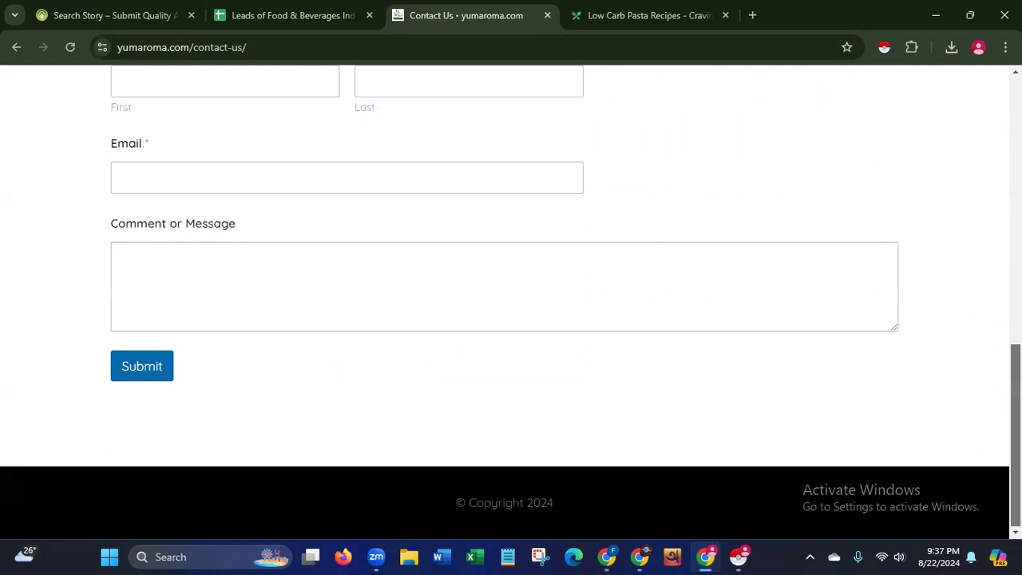
scroll(512, 296, "up", 4)
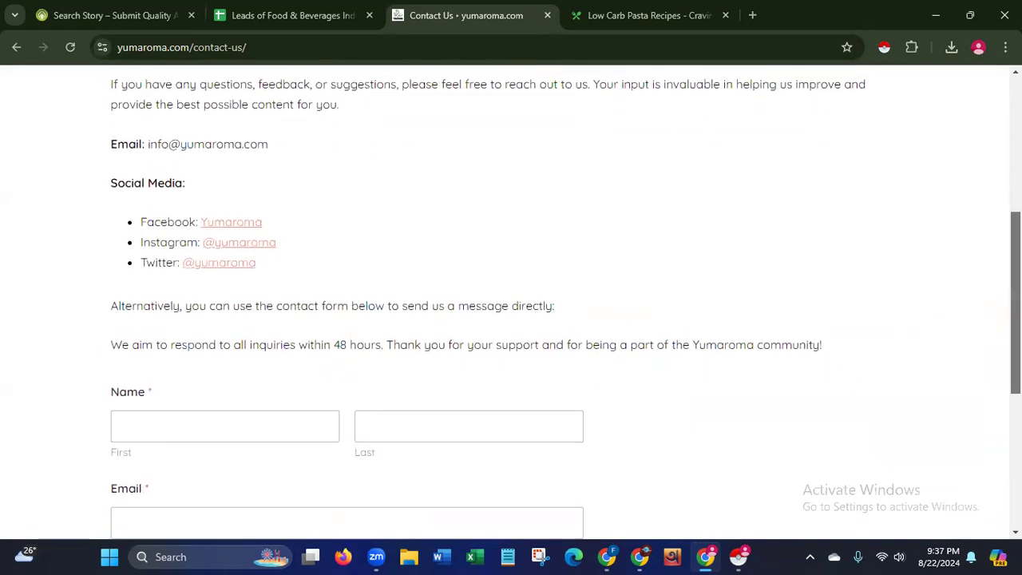
- Open the Facebook link from the social media list on Yumaroma's Contact Us page in a new tab
scroll(562, 228, "up", 1)
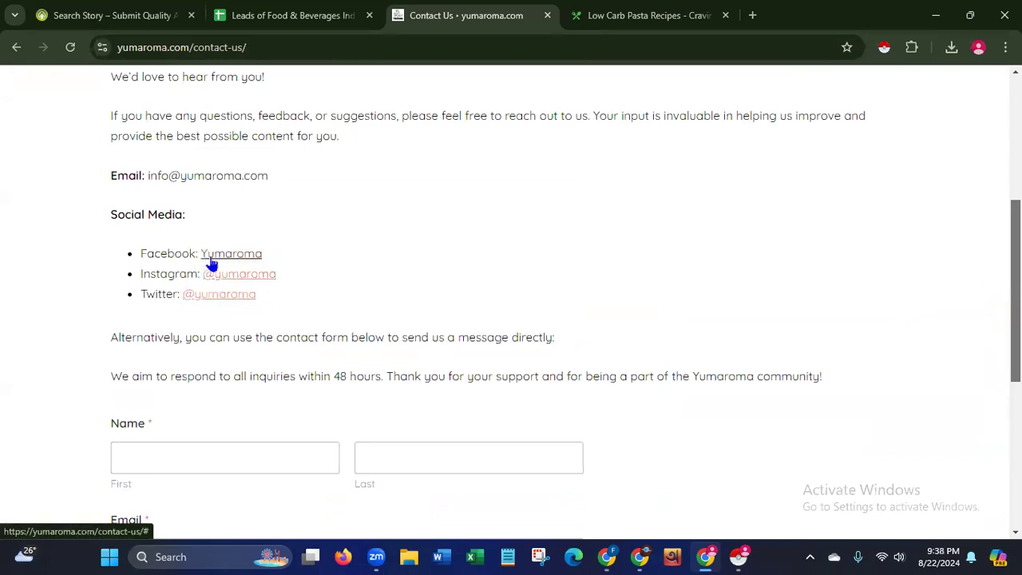
right_click(219, 260)
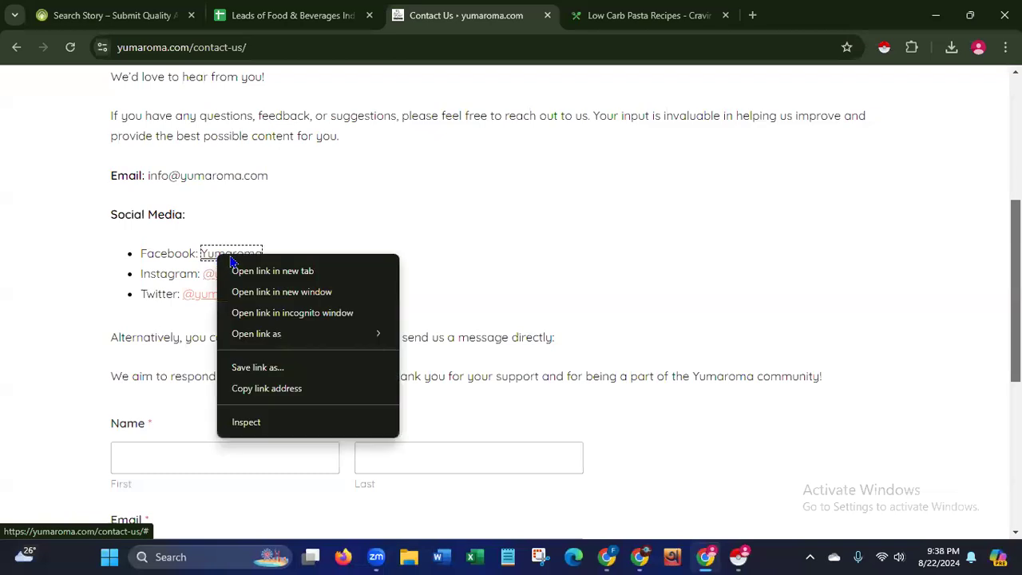
left_click(255, 273)
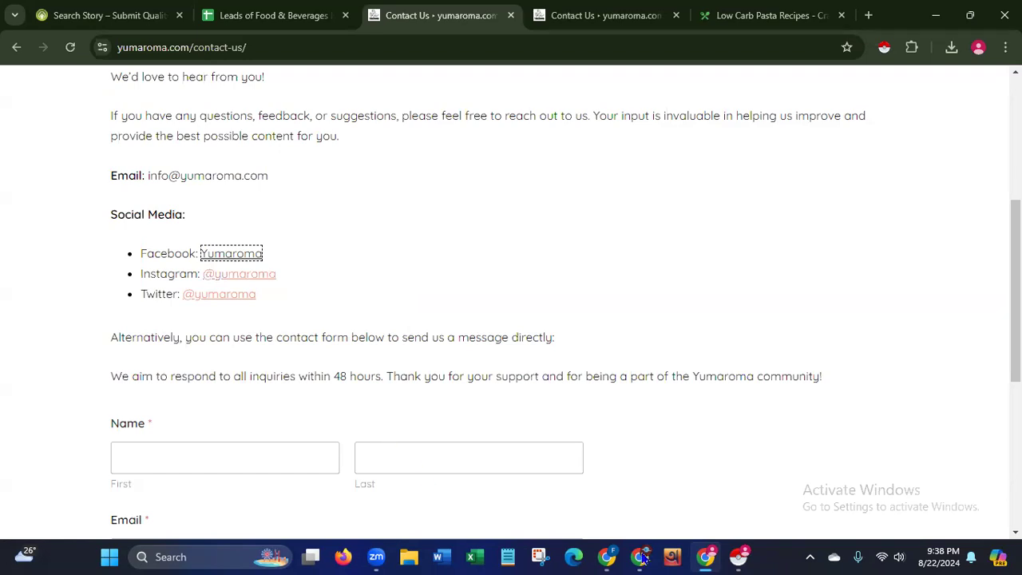
- Switch to the Chrome window with Facebook and search it for yumaroma
mouse_move(607, 551)
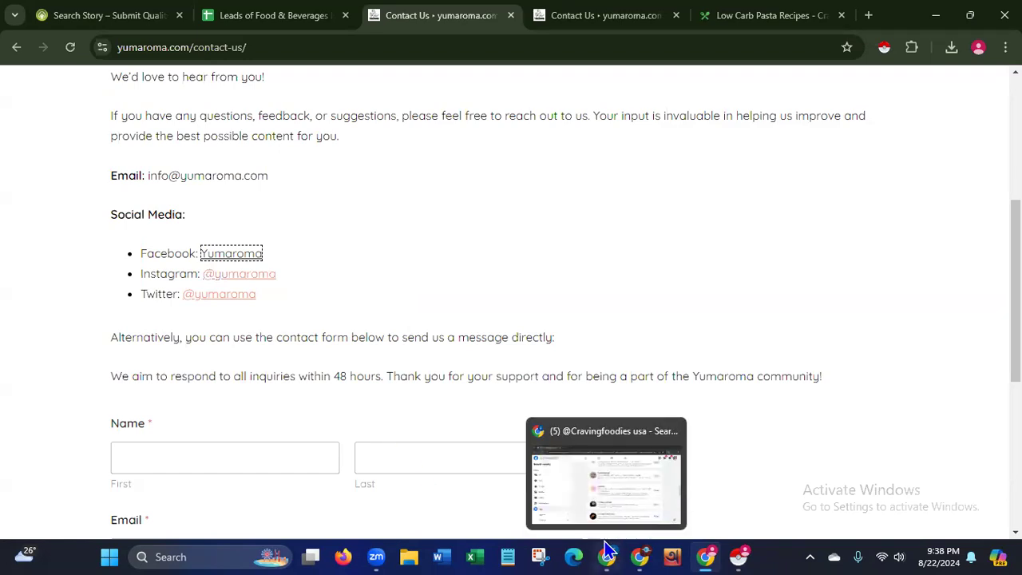
left_click(607, 551)
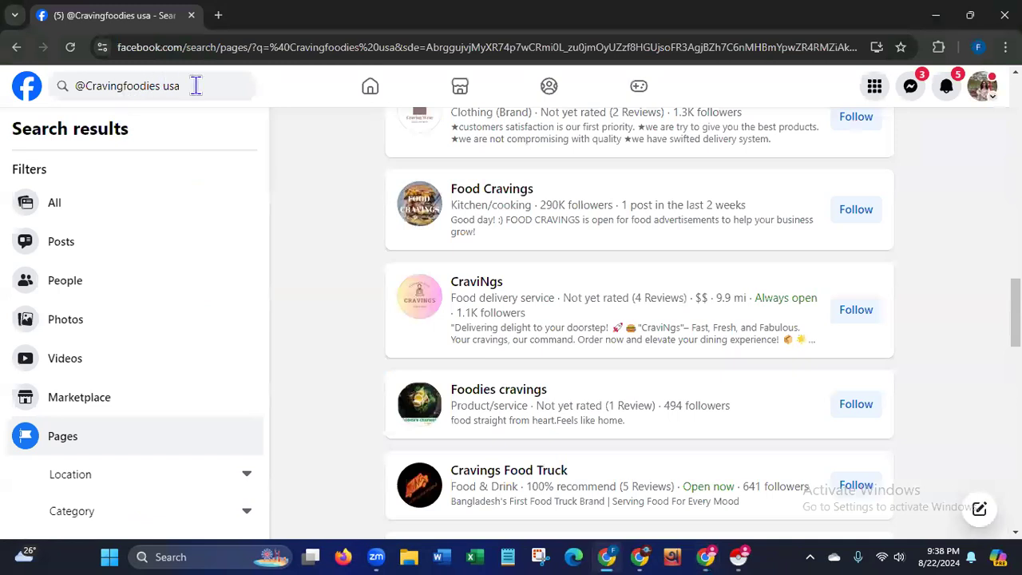
left_click(169, 89)
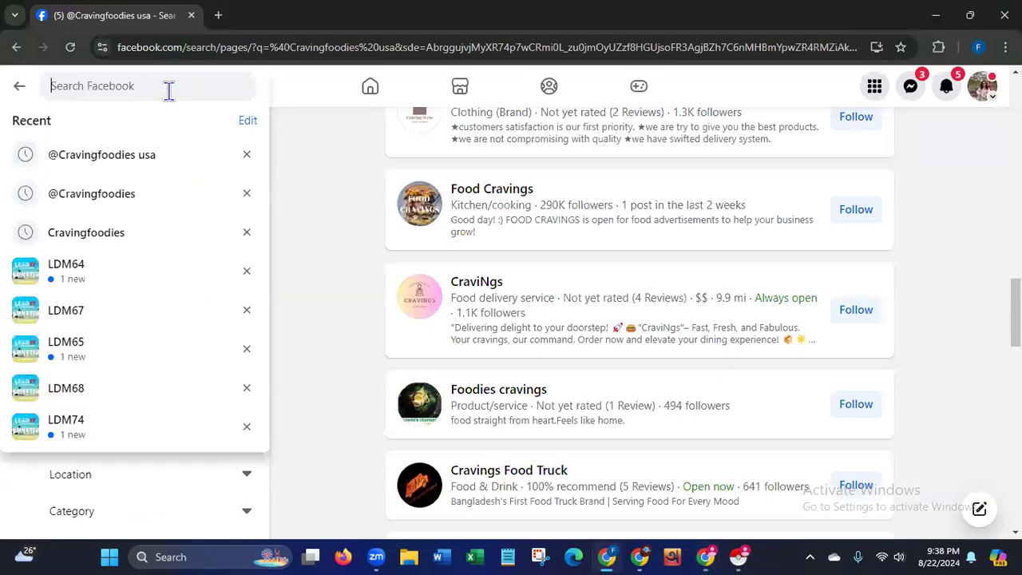
type("yum")
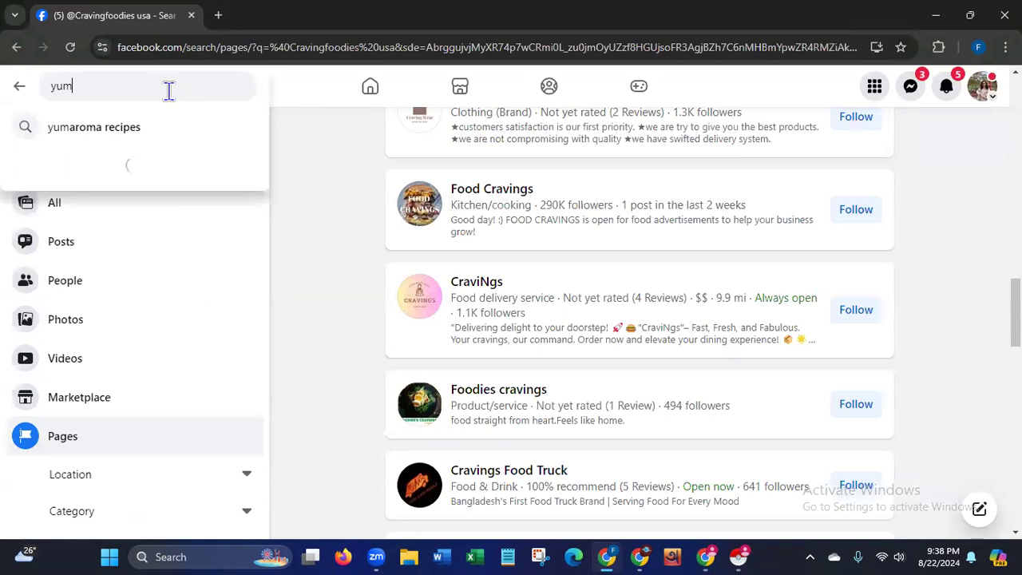
type("aro")
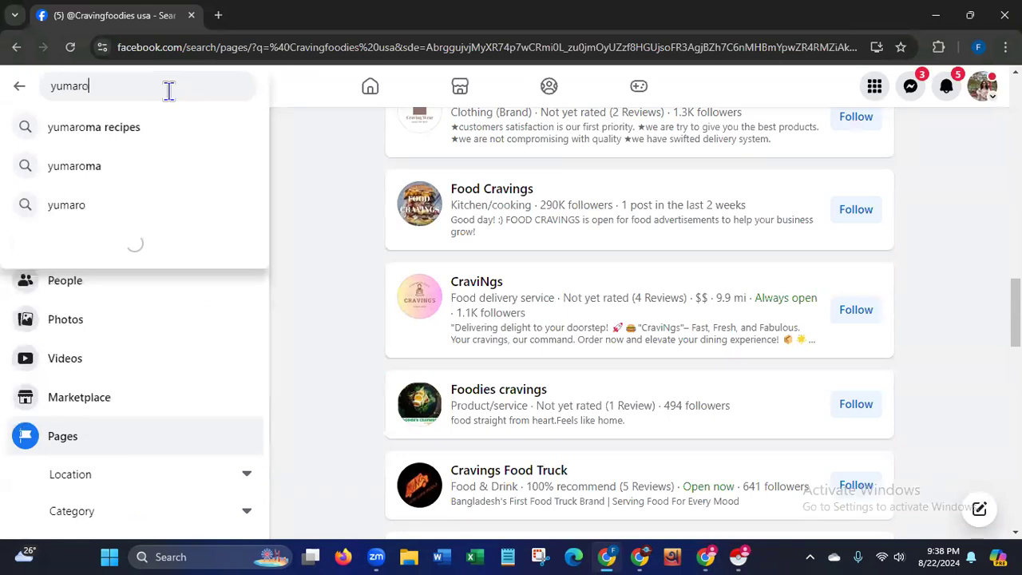
type("ma")
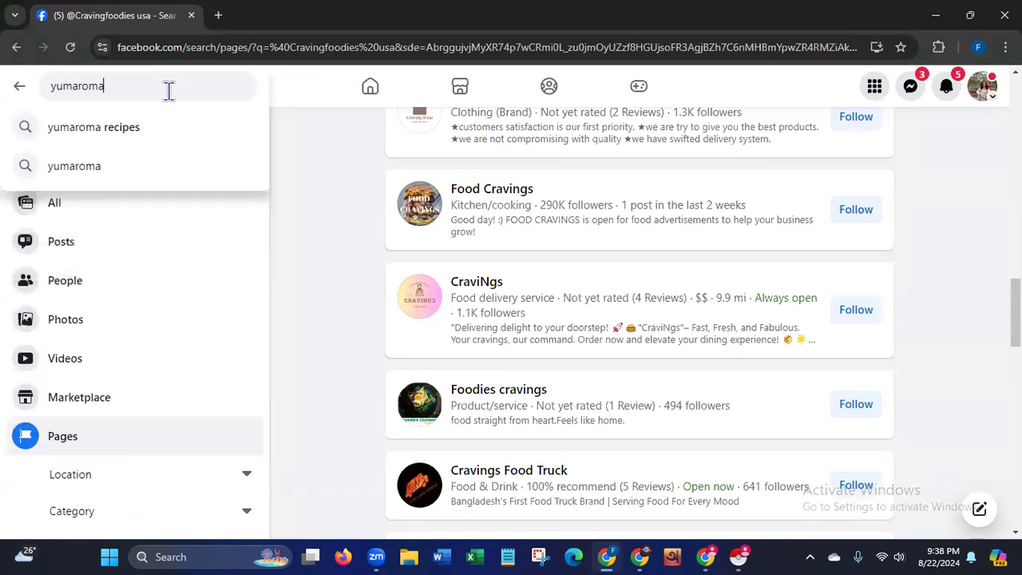
key("Return")
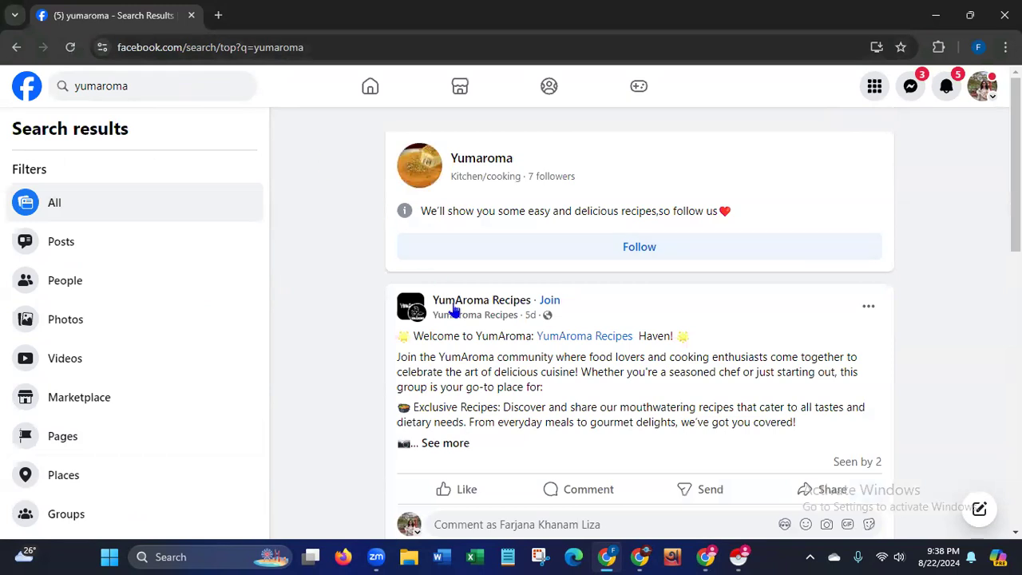
- Look through the yumaroma search results and open the YumAroma Recipes page
mouse_move(460, 319)
scroll(639, 319, "down", 4)
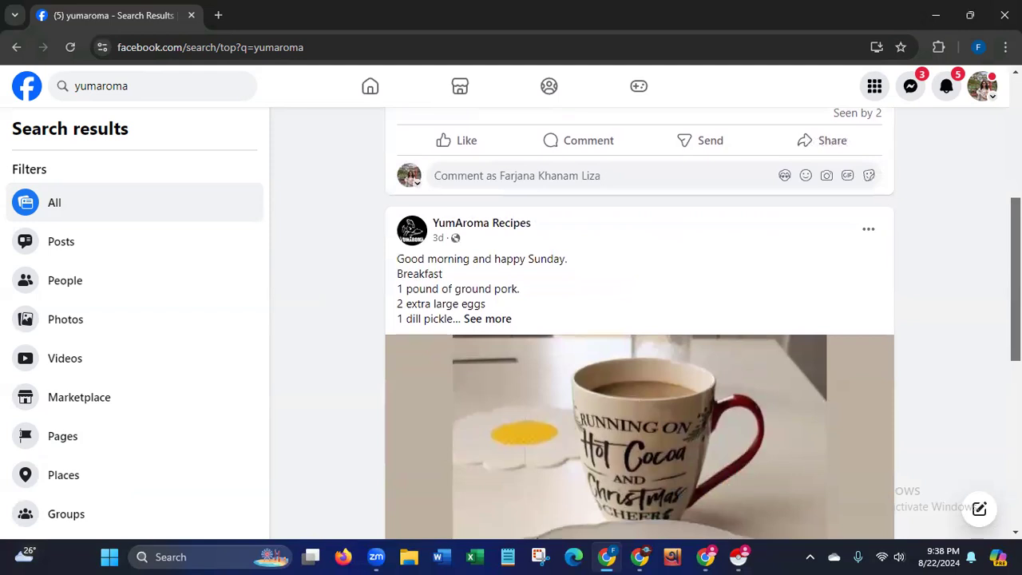
scroll(639, 320, "down", 7)
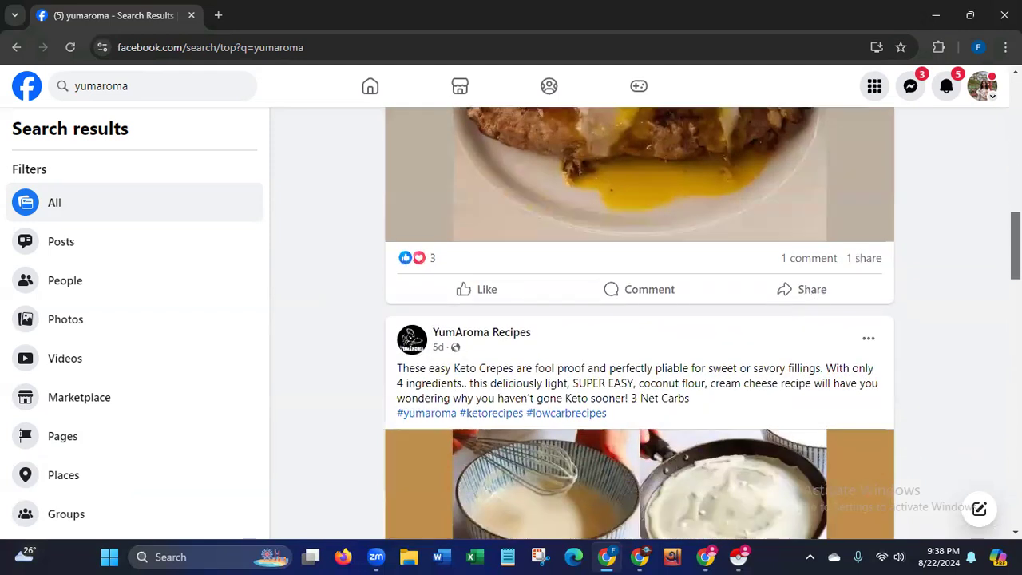
scroll(992, 304, "up", 10)
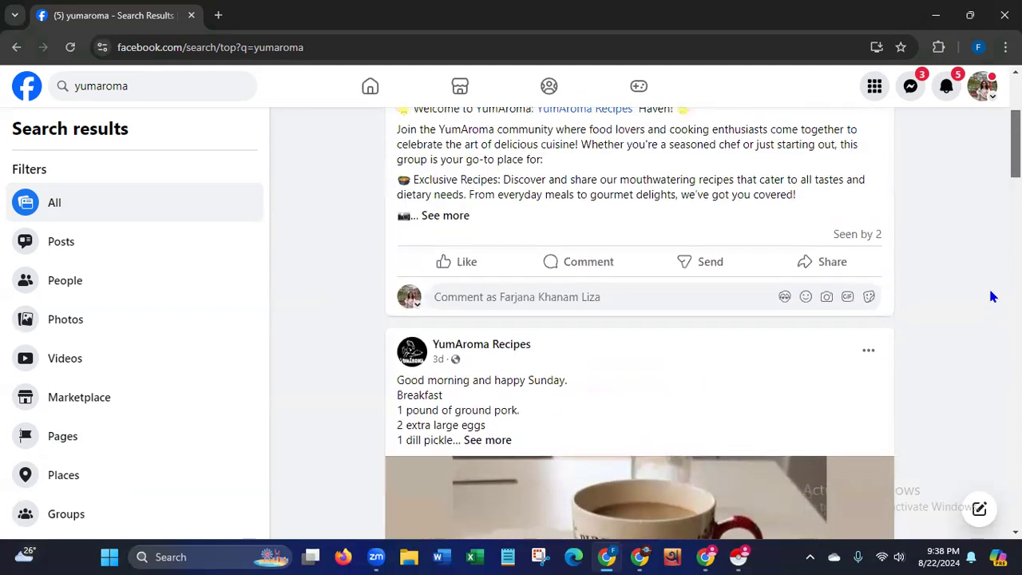
mouse_move(511, 438)
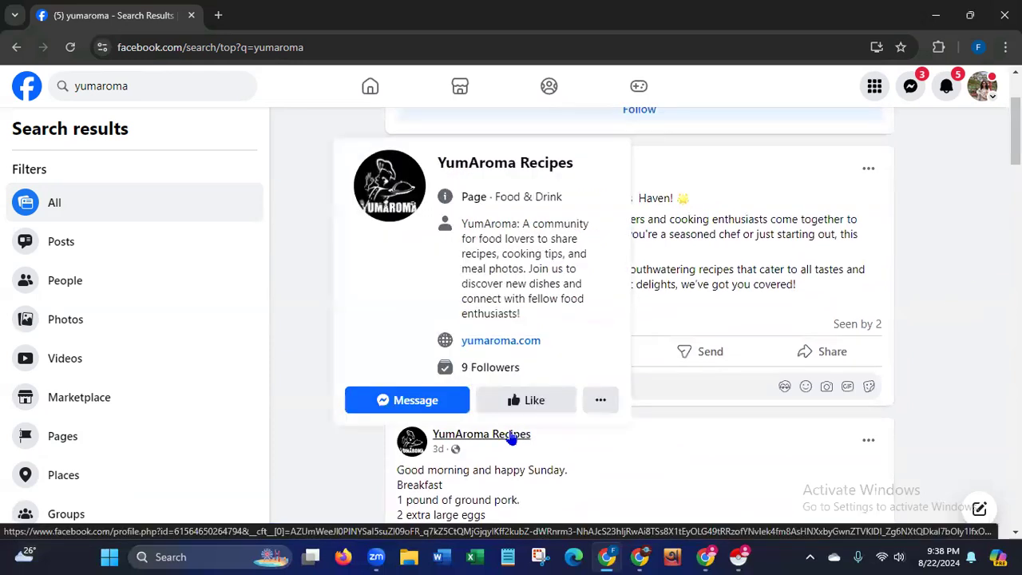
left_click(511, 435)
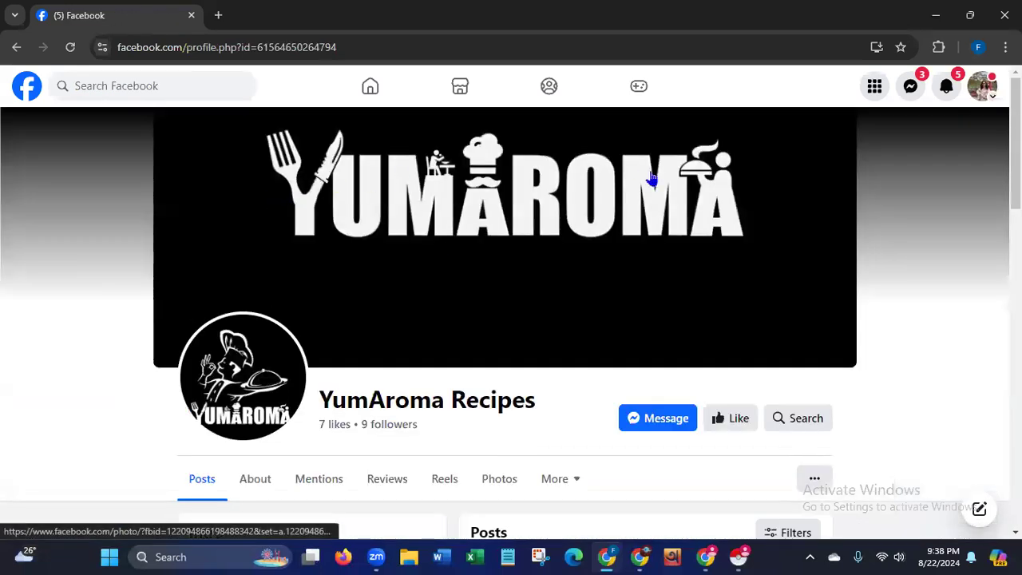
- Compare the logo at the head of Yumaroma's Contact Us page with the YumAroma Recipes Facebook page
left_click(707, 557)
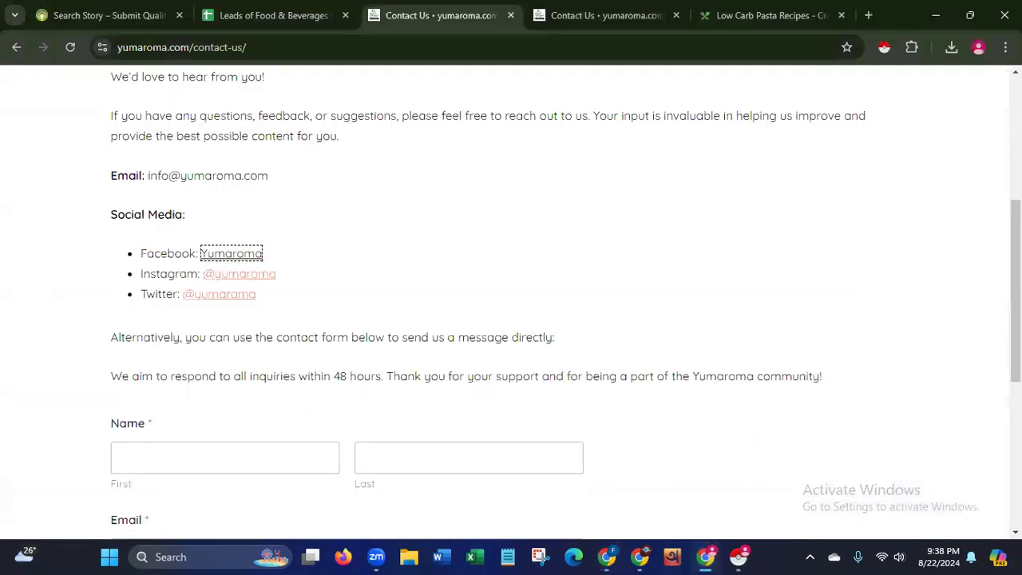
scroll(511, 303, "up", 4)
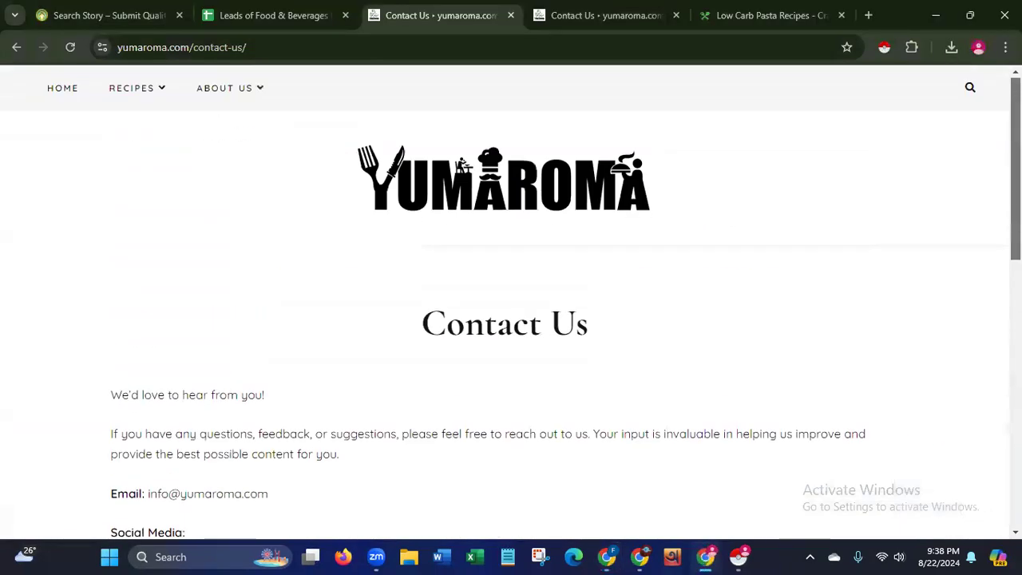
double_click(386, 165)
left_click(523, 268)
left_click(607, 557)
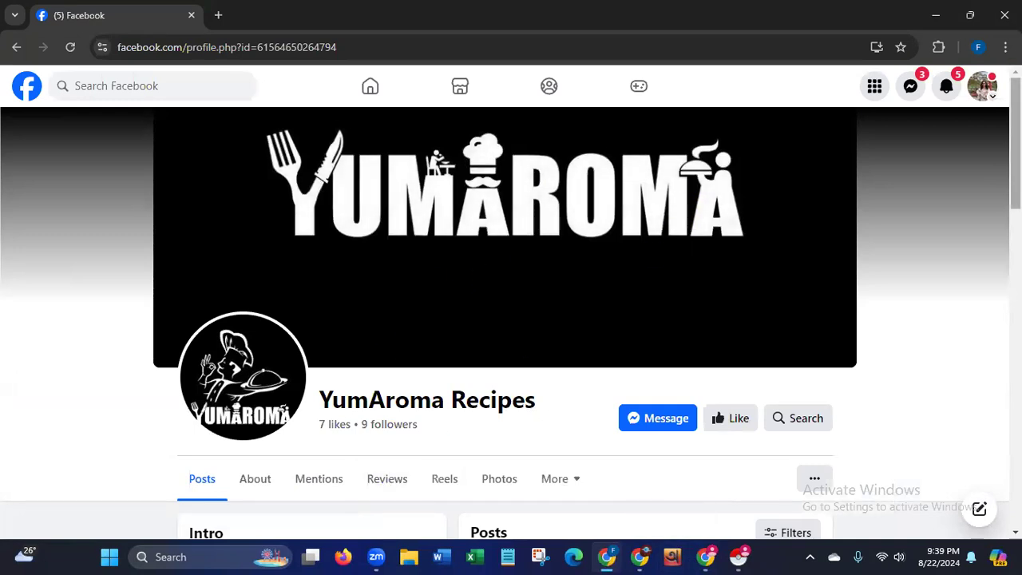
- Examine the intro of the YumAroma Recipes Facebook page for its email, Pinterest and website details
scroll(511, 319, "down", 2)
scroll(511, 320, "down", 2)
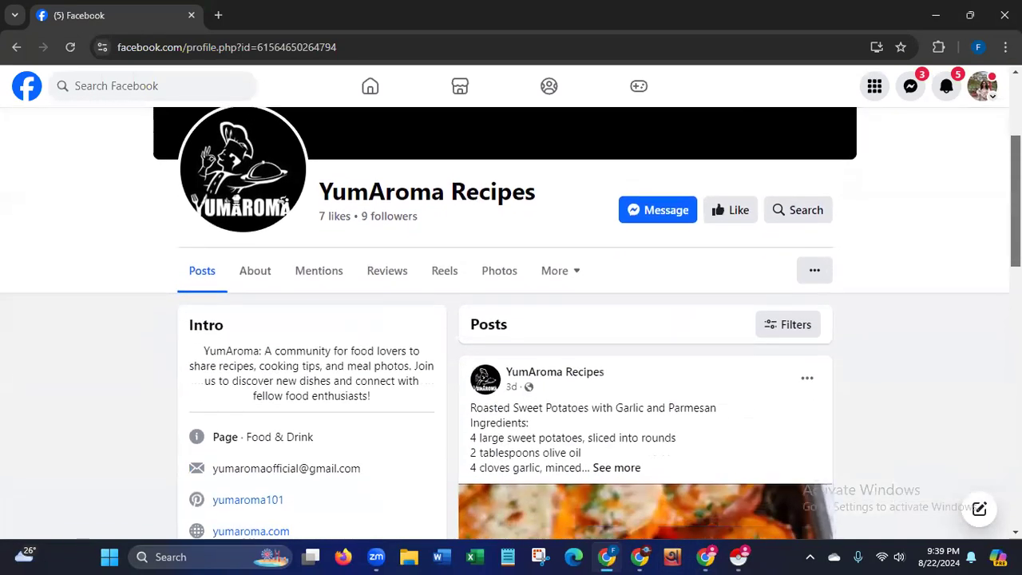
scroll(208, 273, "down", 2)
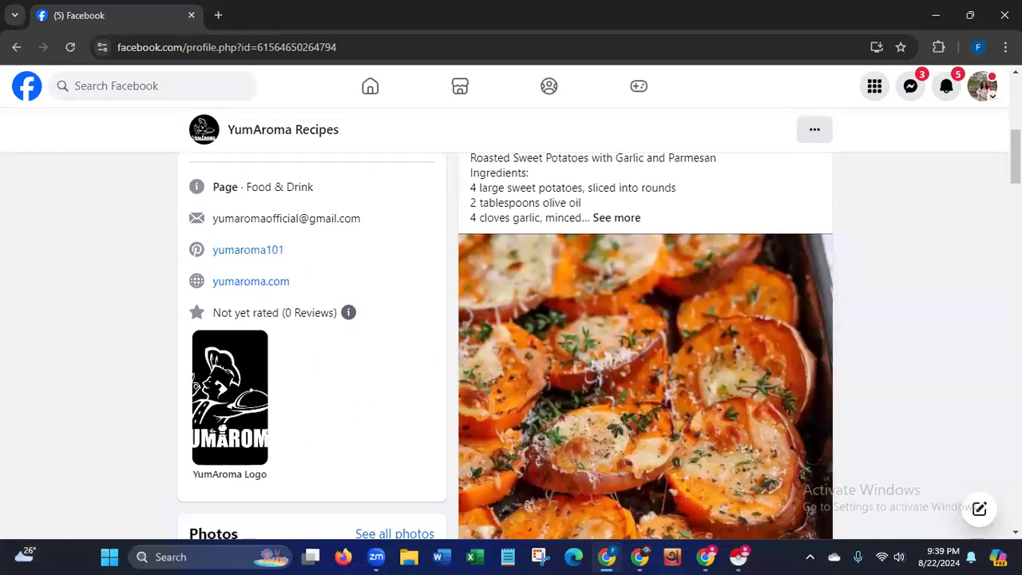
scroll(314, 437, "up", 3)
scroll(314, 437, "up", 1)
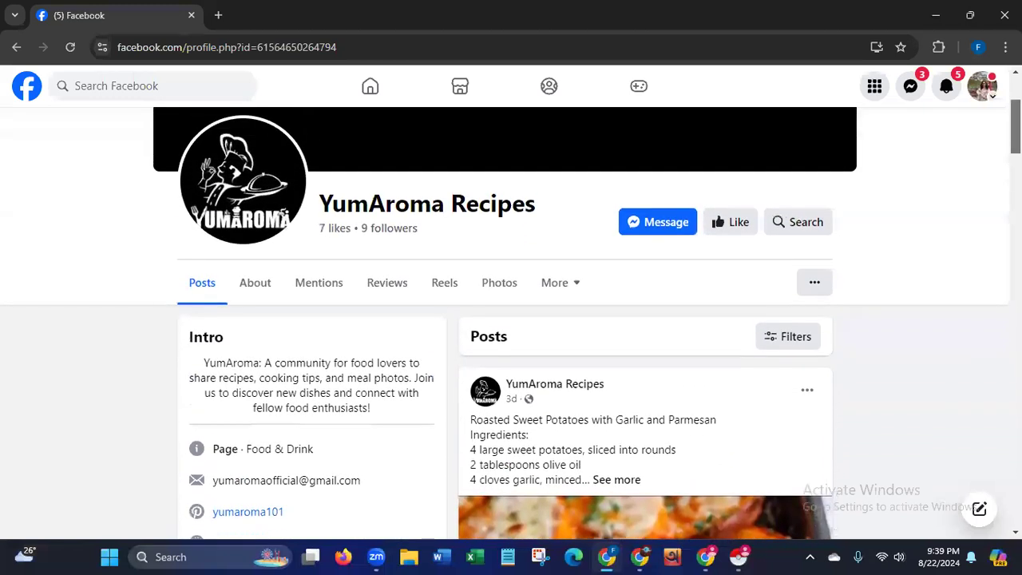
scroll(511, 320, "down", 1)
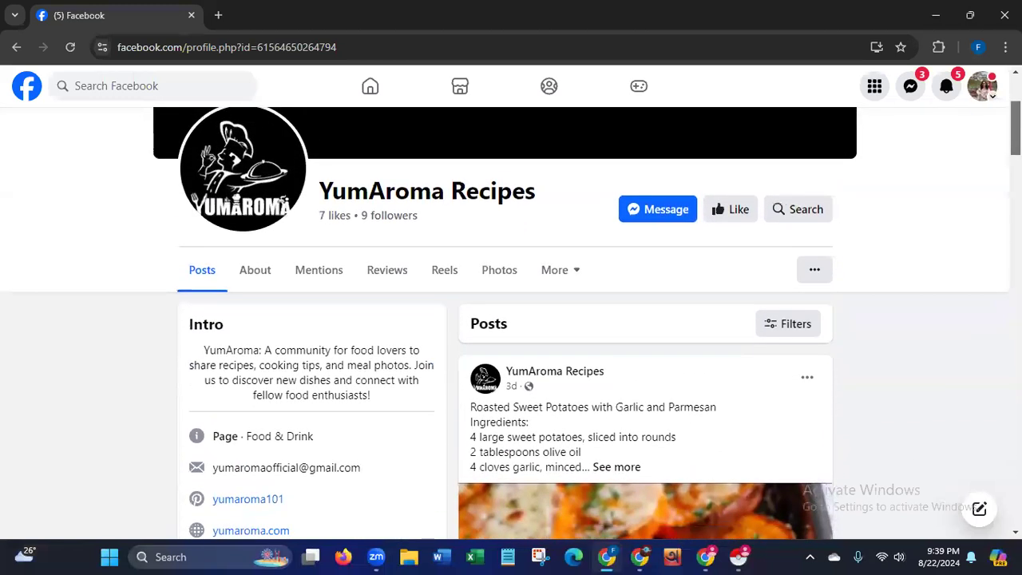
scroll(458, 247, "down", 3)
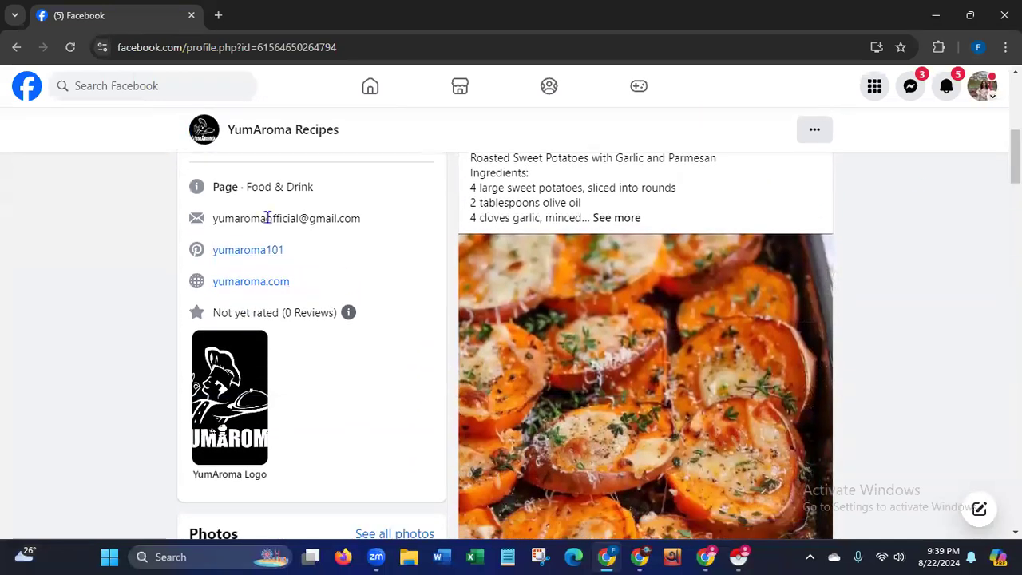
scroll(511, 320, "up", 4)
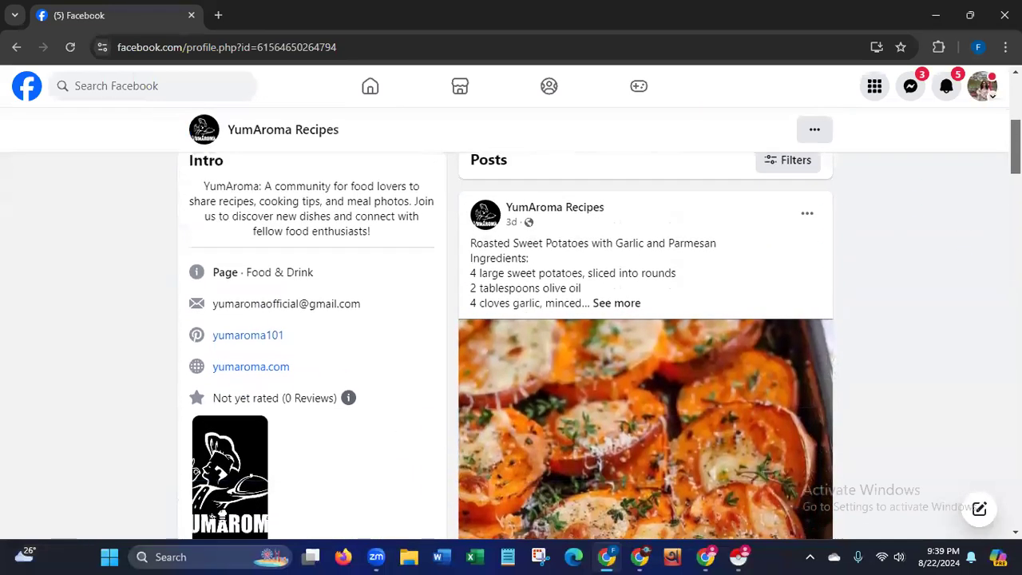
- Return to the Leads of Food & Beverages spreadsheet and delete row 7 with the Cravingfoodies low-carb pasta recipes entry
left_click(936, 15)
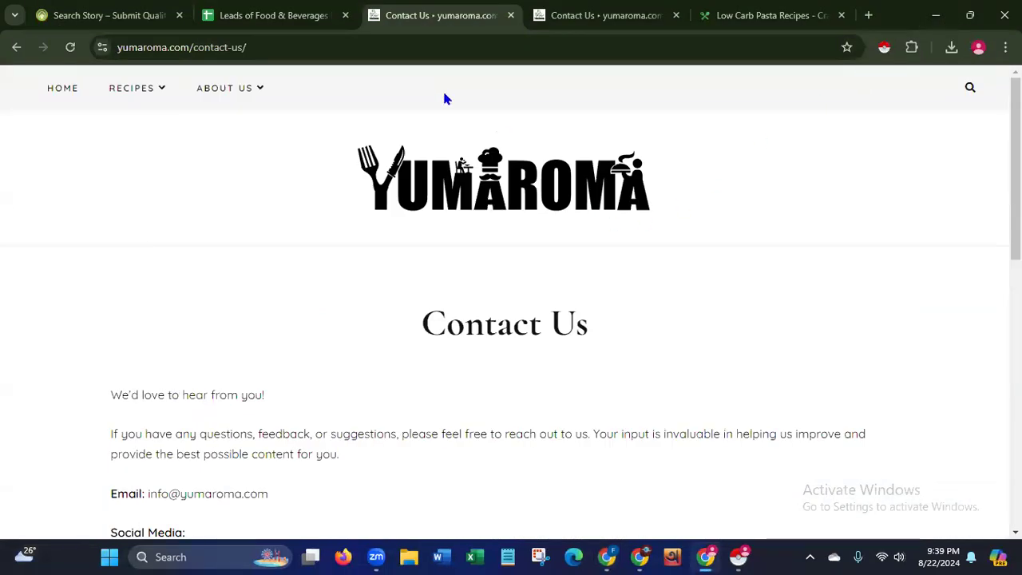
left_click(268, 24)
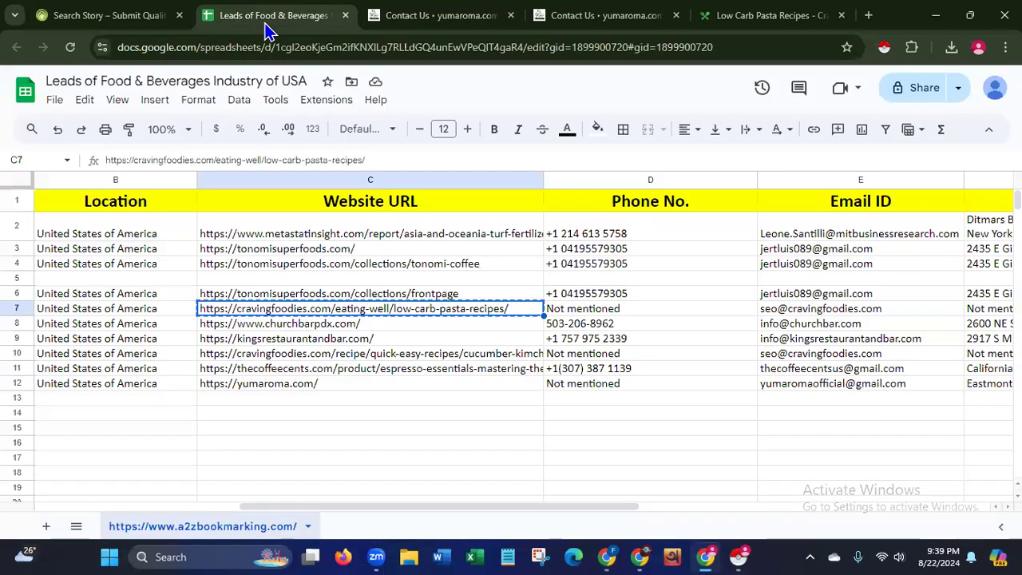
left_click(18, 310)
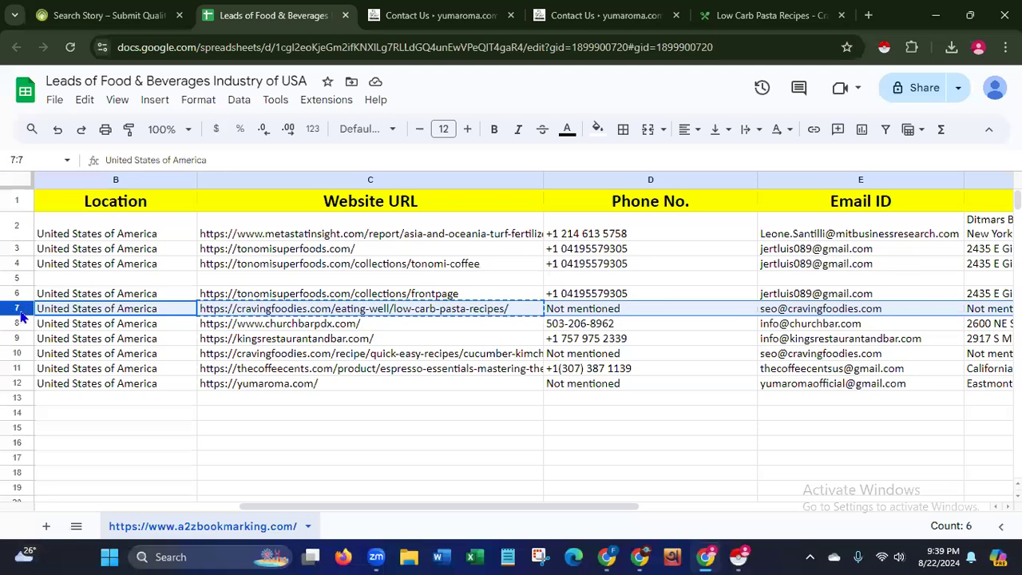
right_click(19, 309)
left_click(61, 314)
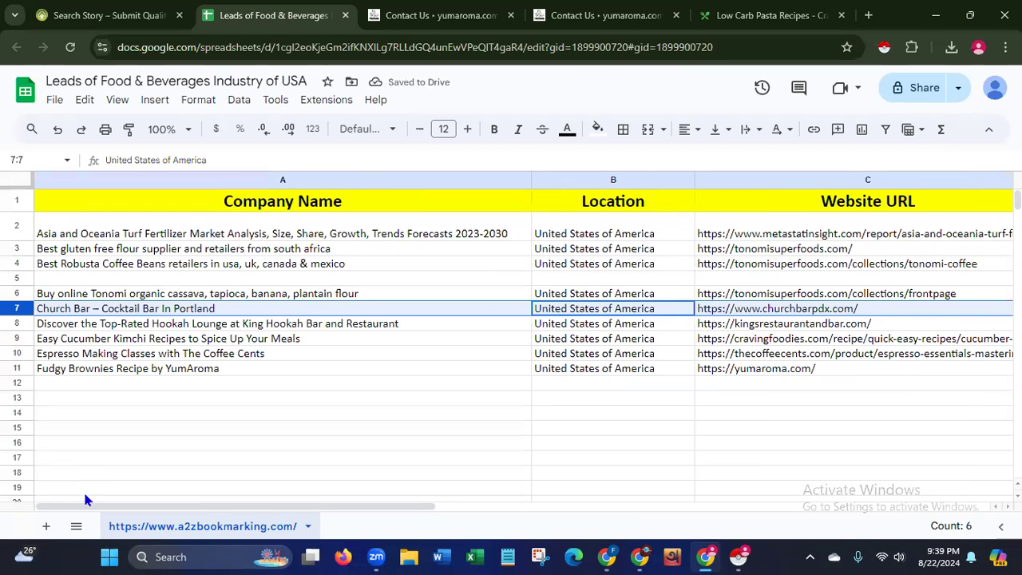
- Delete row 11 with the Fudgy Brownies Recipe by YumAroma entry from the lead sheet
left_click_drag(151, 507, 179, 511)
left_click_drag(112, 508, 39, 506)
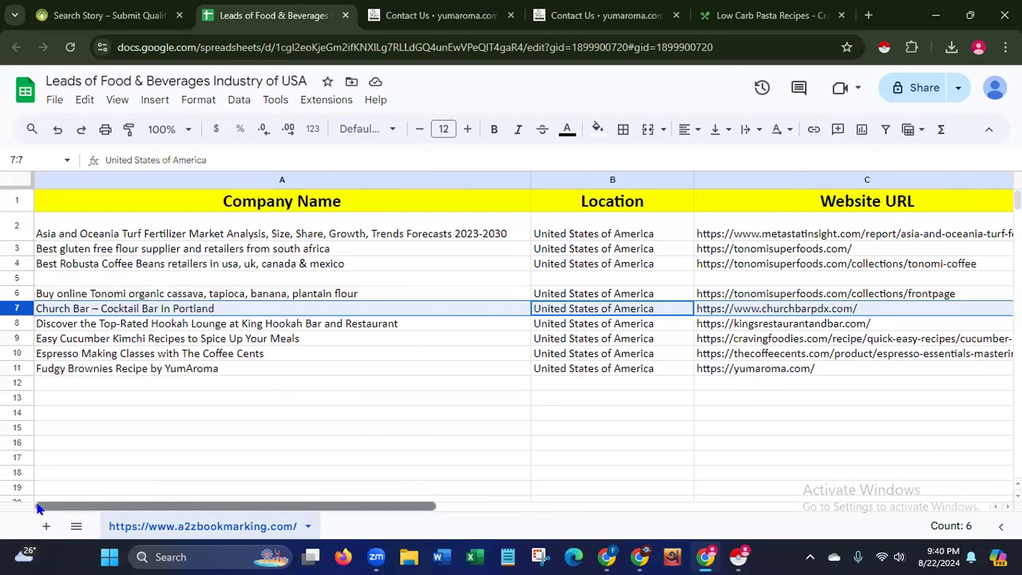
left_click(16, 369)
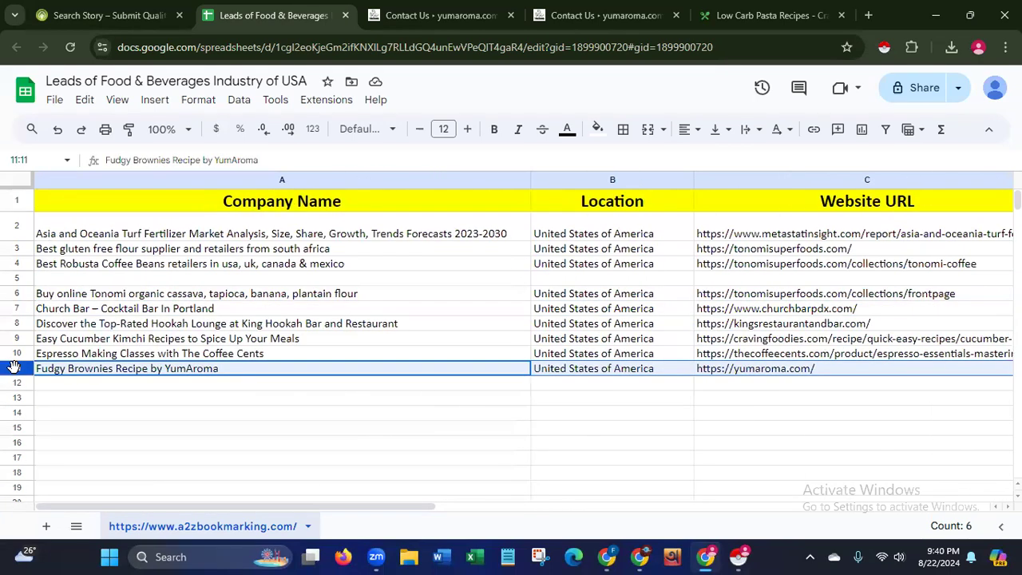
right_click(16, 371)
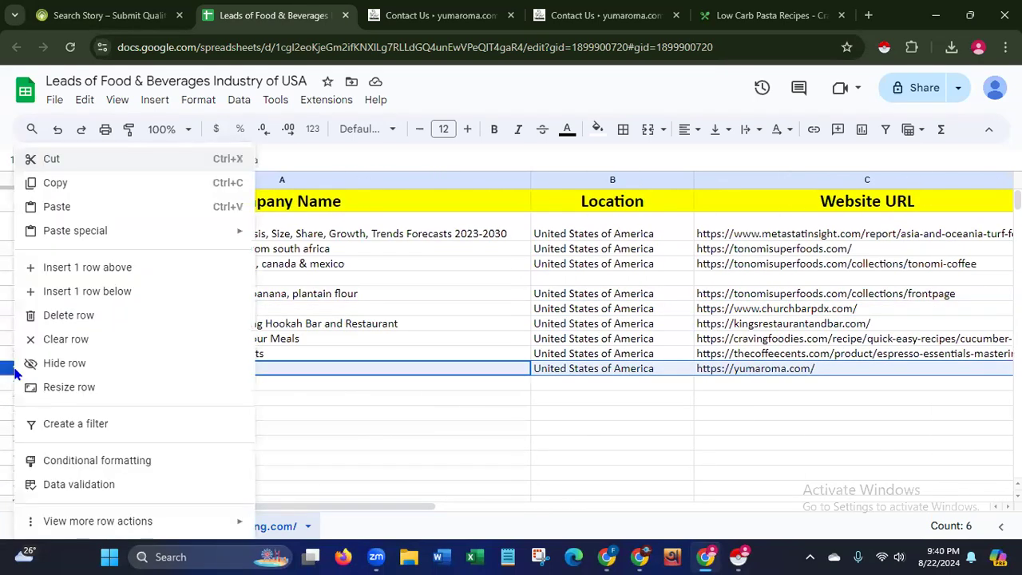
left_click(68, 317)
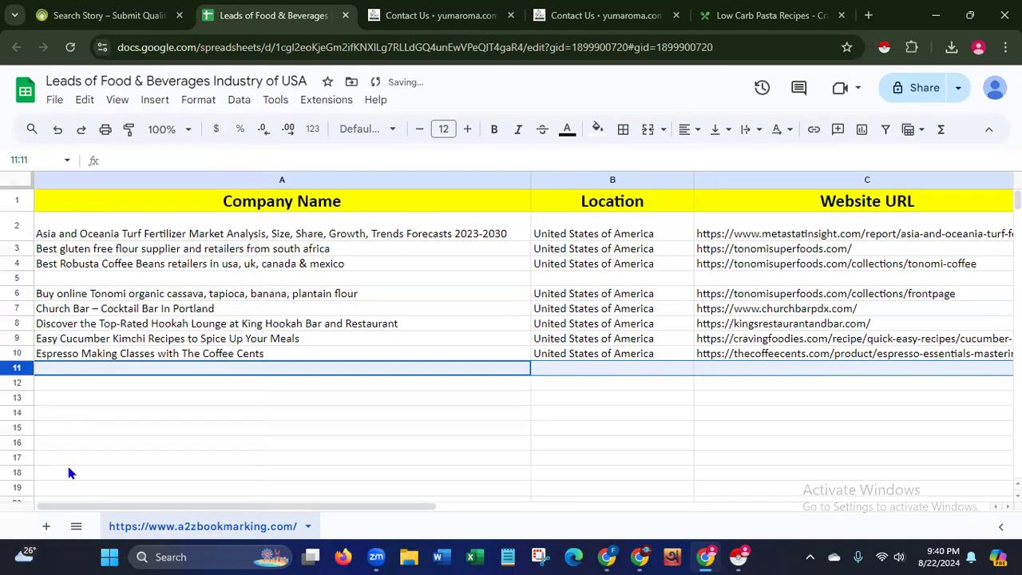
- Delete row 9 with the Easy Cucumber Kimchi Recipes entry from the lead sheet
left_click_drag(146, 515, 258, 524)
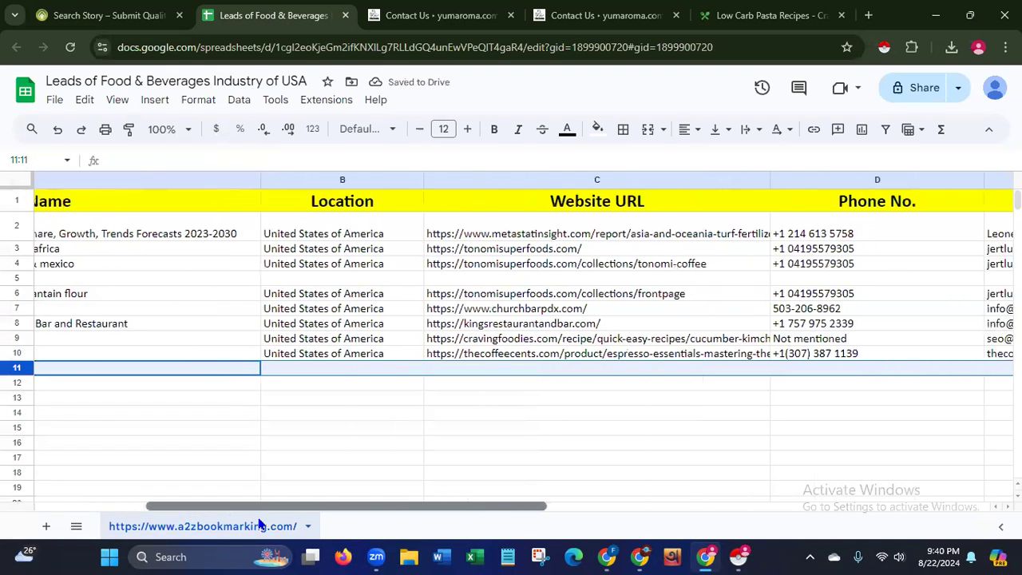
scroll(258, 524, "left", 5)
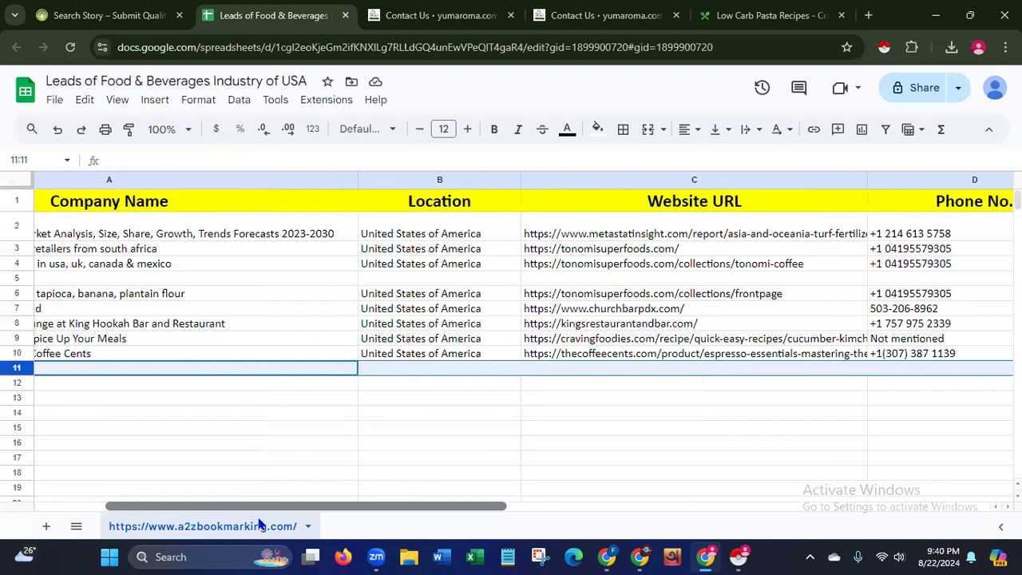
left_click(16, 339)
right_click(18, 342)
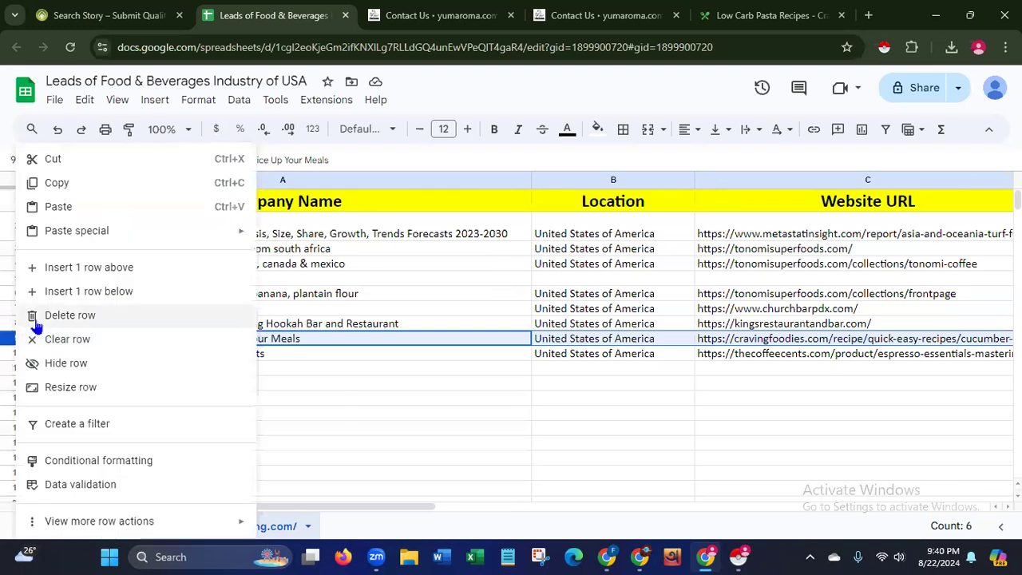
left_click(51, 316)
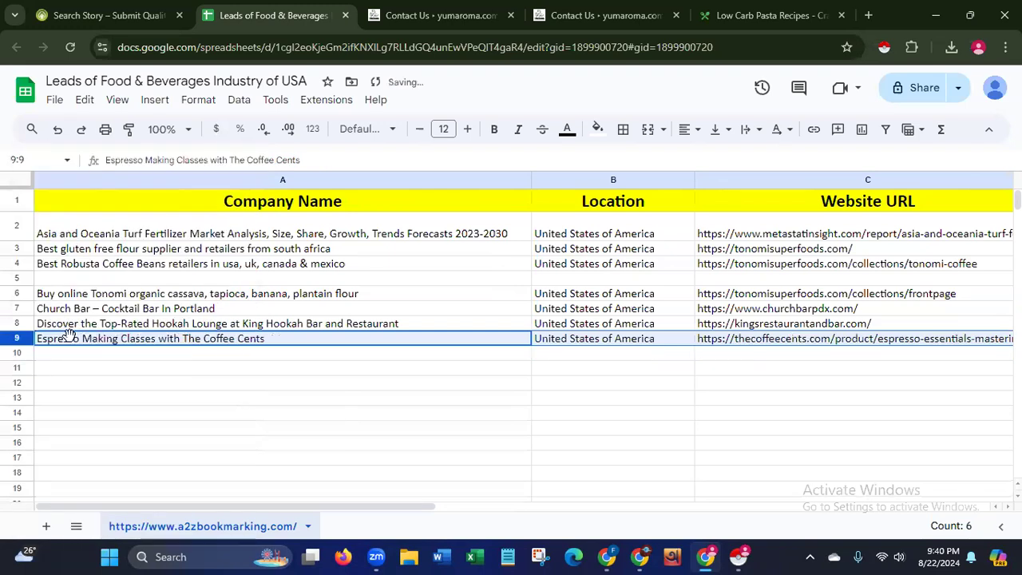
- Review the website, phone number, email and address columns of the remaining leads
left_click(369, 489)
scroll(321, 512, "right", 1)
left_click_drag(321, 511, 701, 501)
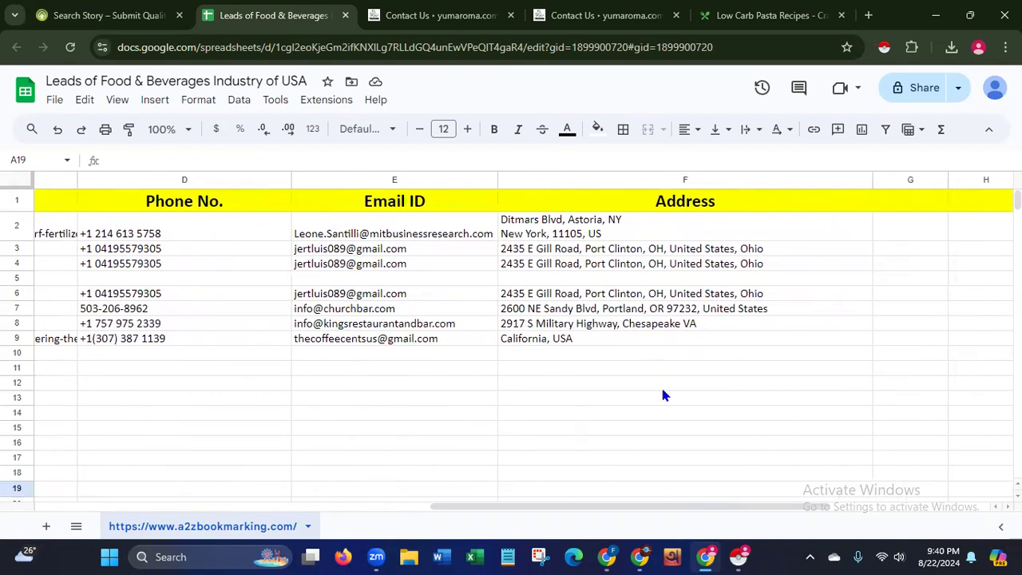
left_click_drag(605, 506, 475, 507)
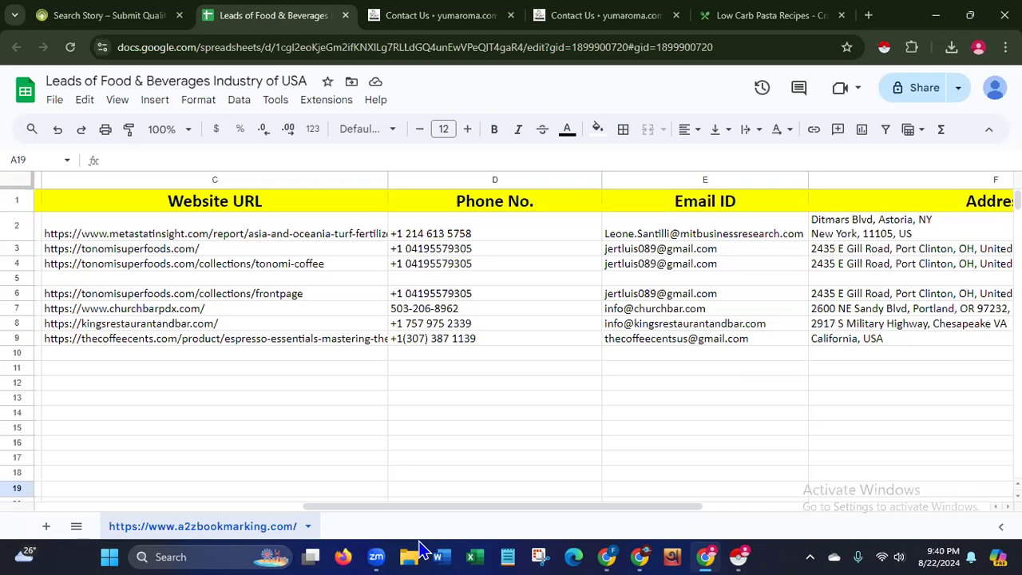
key("alt+h")
key("alt+h")
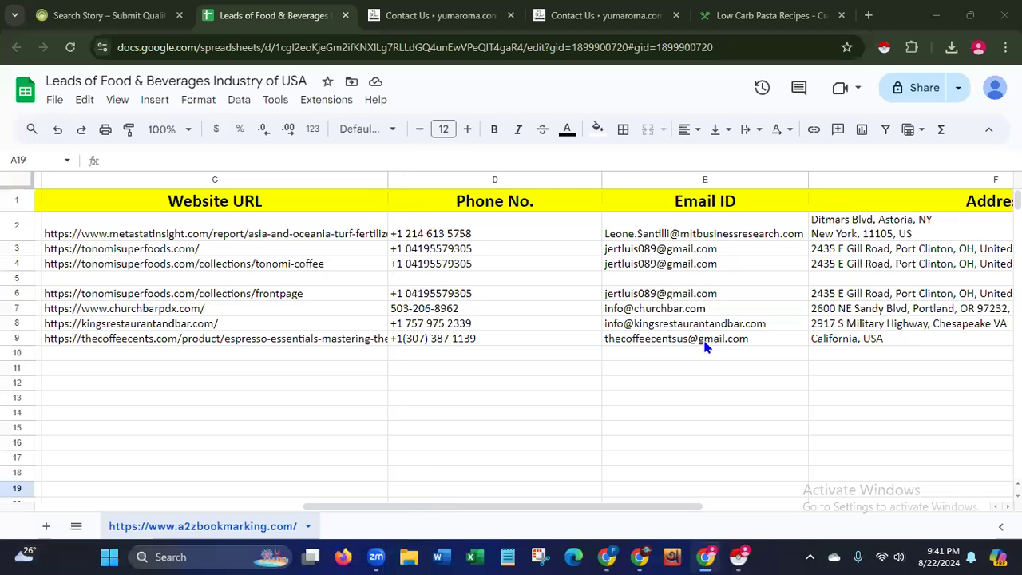
- Close the two Yumaroma Contact Us pages and the Low Carb Pasta Recipes page
left_click(676, 15)
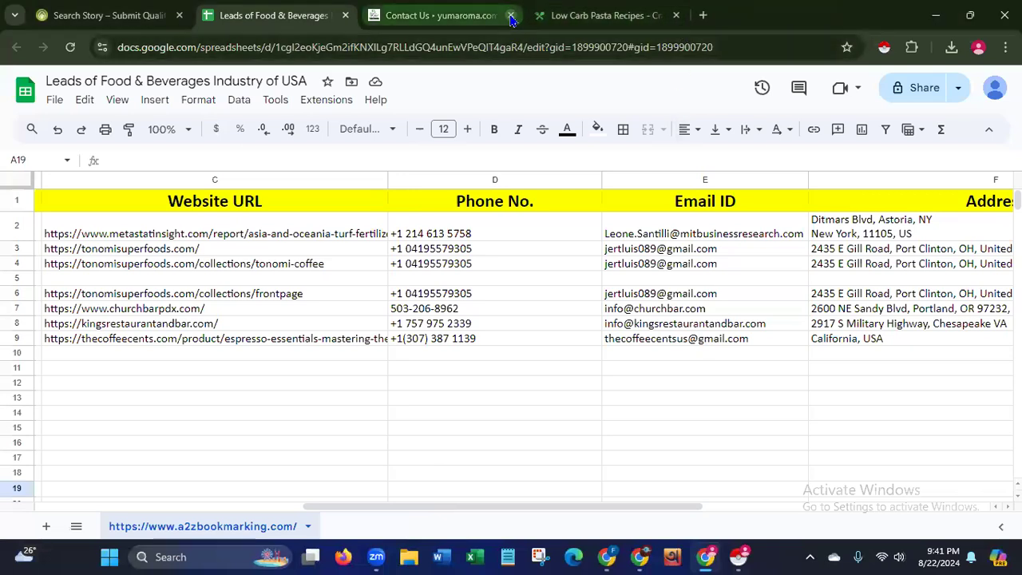
left_click(511, 15)
left_click(528, 15)
- Search Google for emailvalidator in a new tab and open Verifalia's Free email address validator at its email address form
left_click(398, 17)
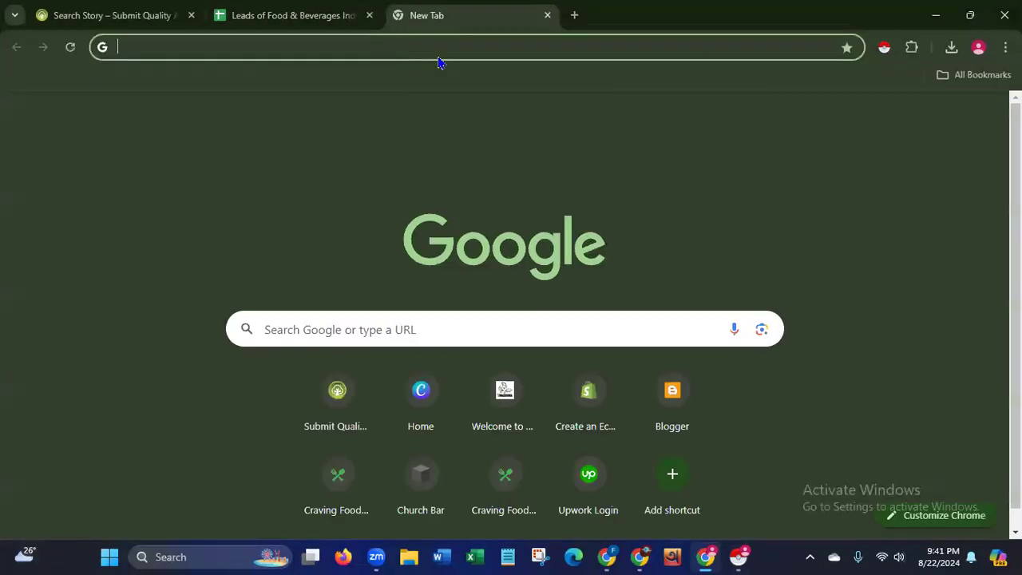
left_click(445, 46)
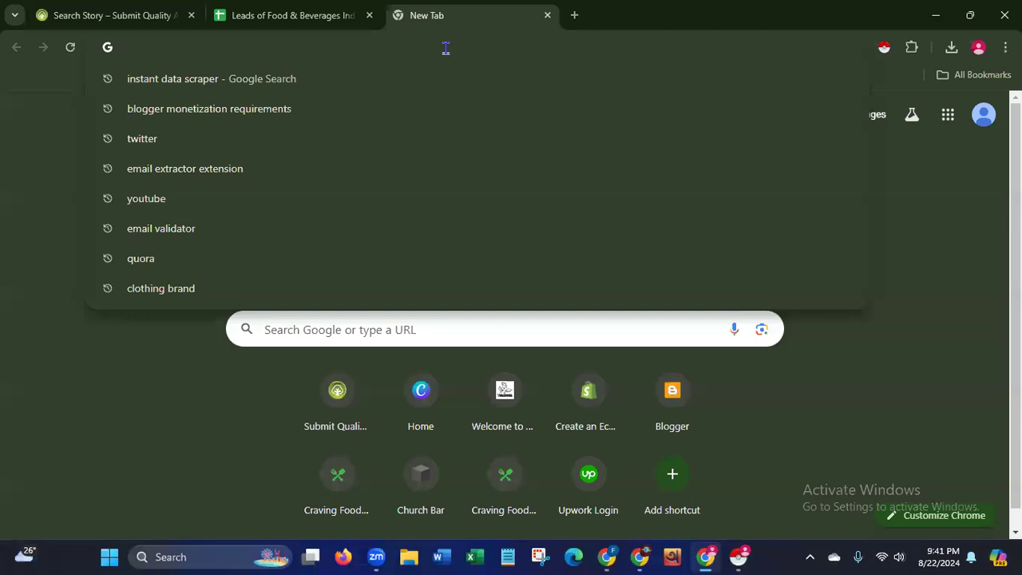
type("email")
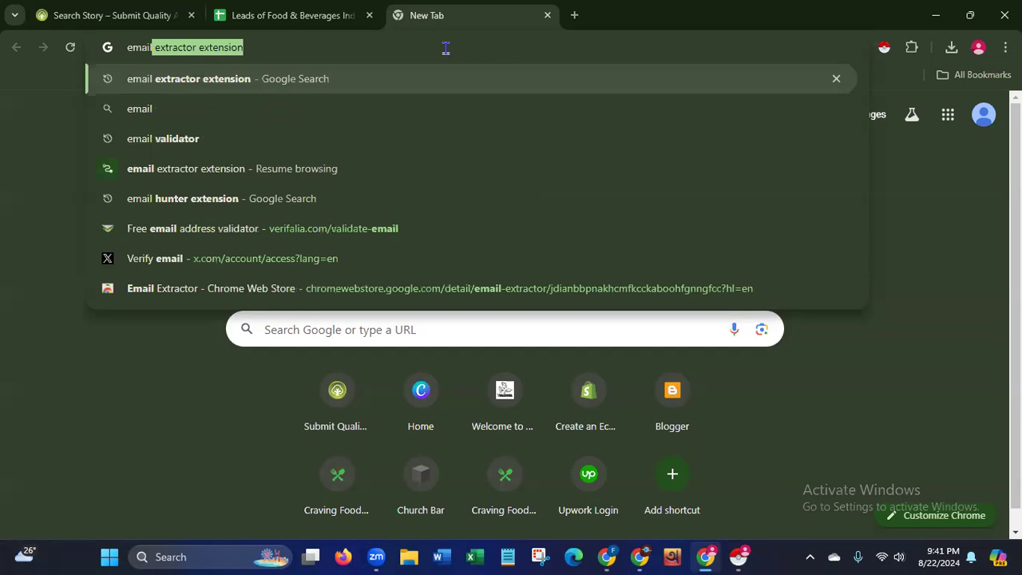
type("v")
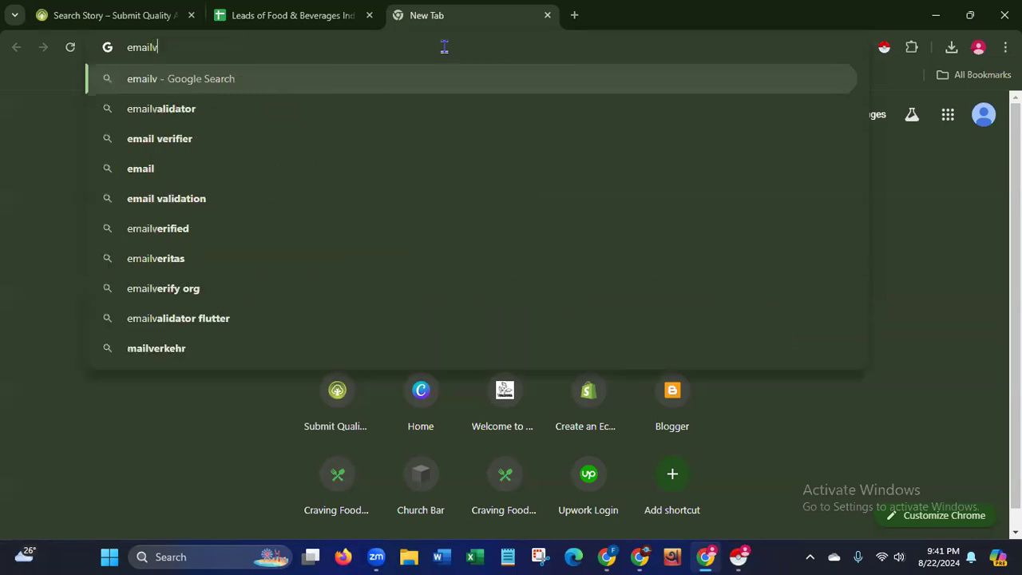
left_click(204, 116)
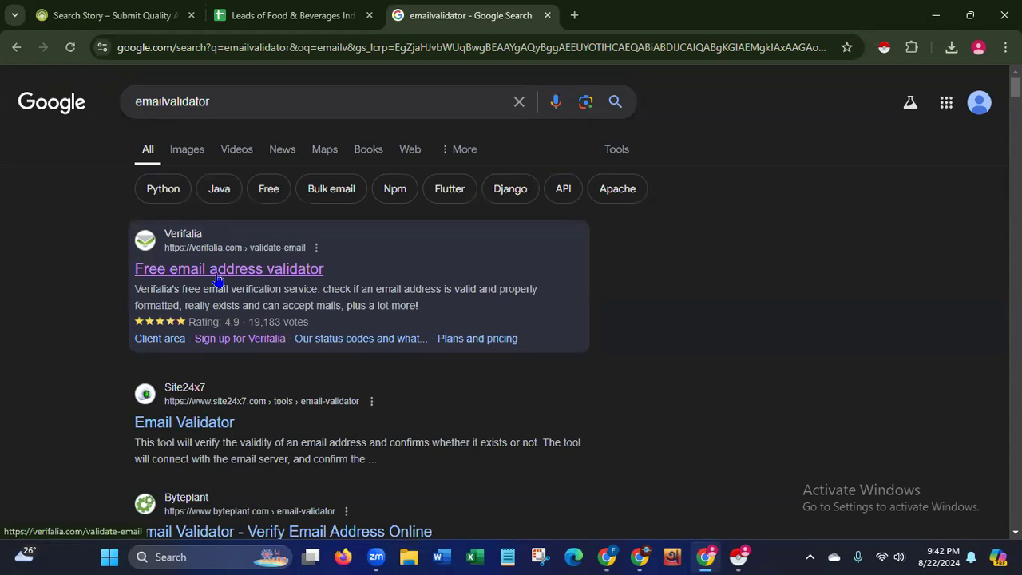
left_click(217, 271)
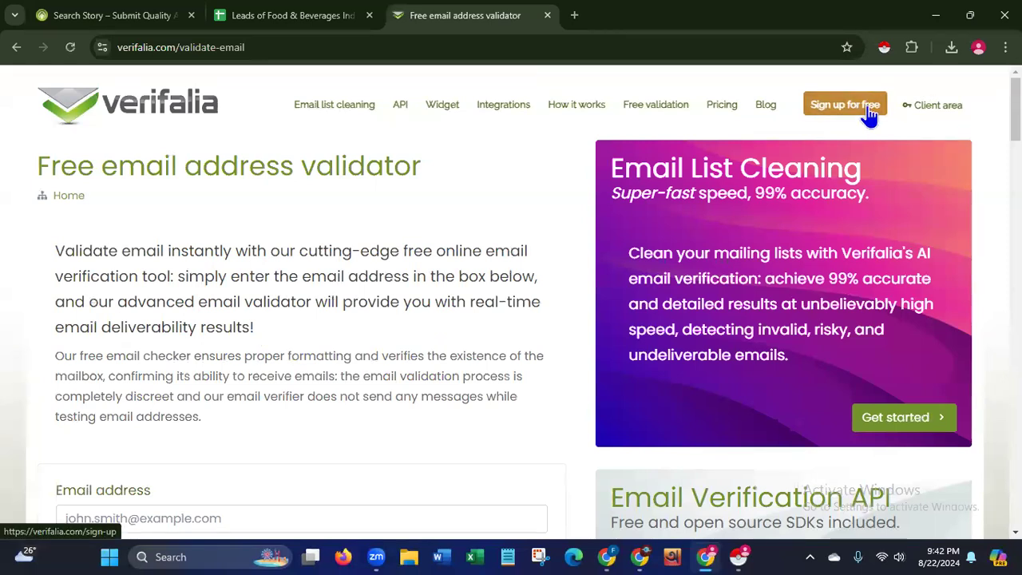
scroll(1013, 112, "down", 2)
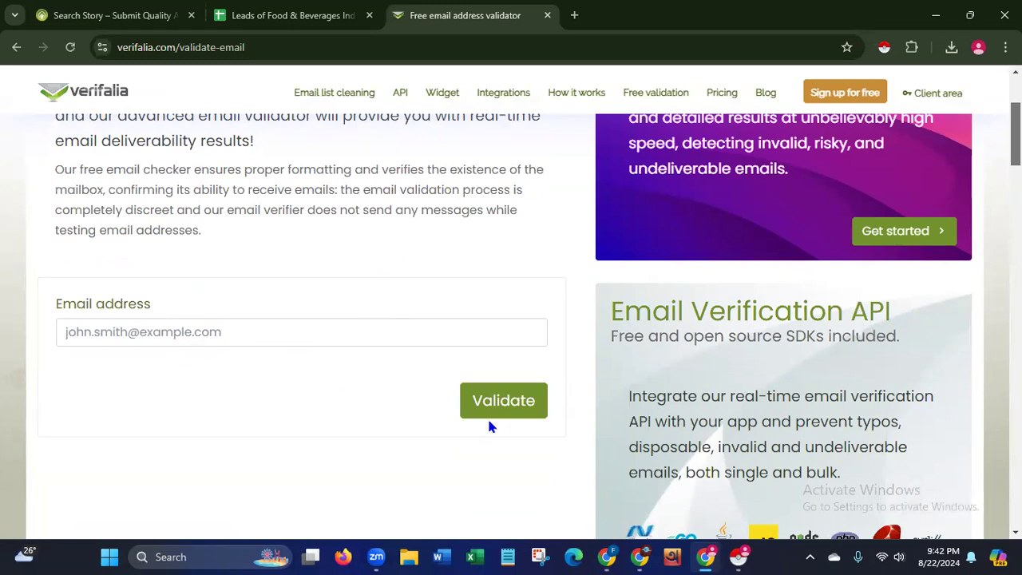
- Copy the email address from cell E2 of the lead sheet and validate it in Verifalia's free email address validator
left_click(297, 16)
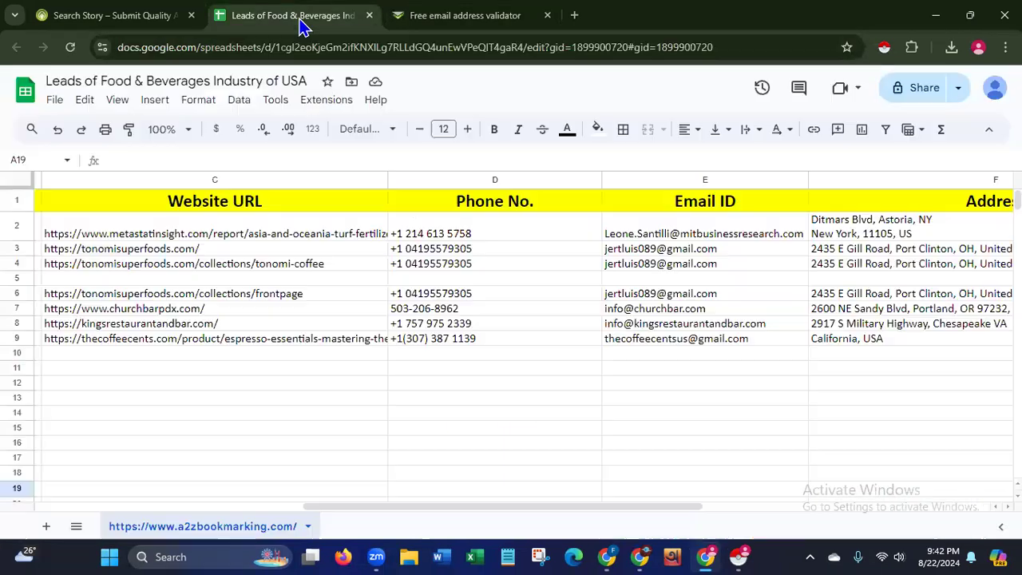
left_click(691, 239)
right_click(692, 238)
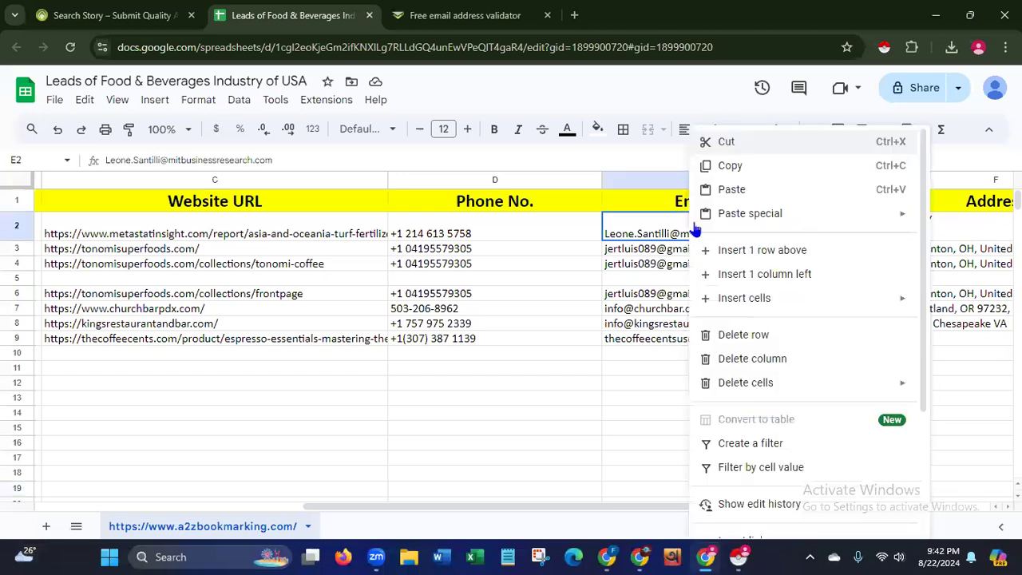
left_click(721, 169)
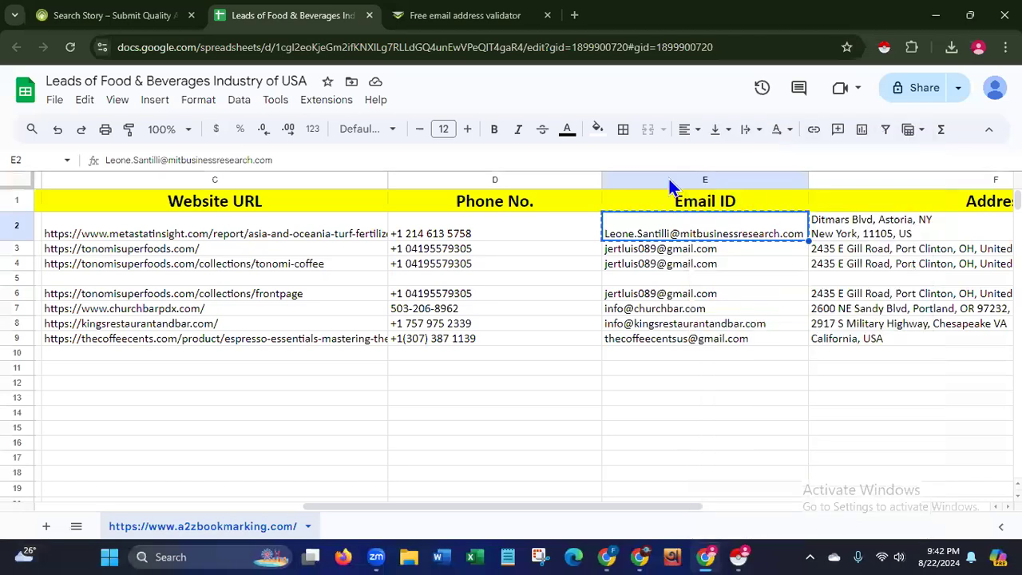
left_click(437, 15)
left_click(206, 340)
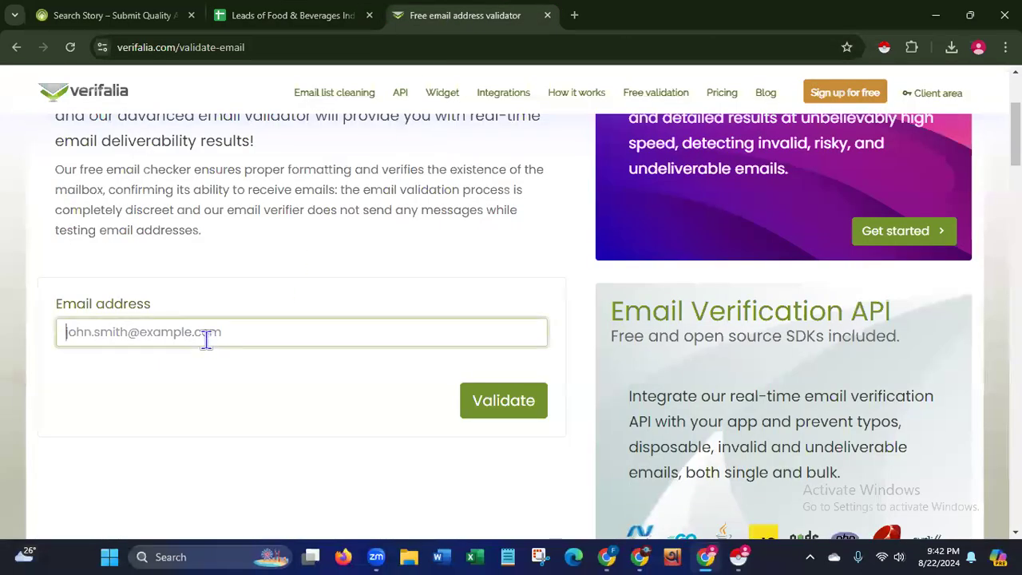
key("ctrl+v")
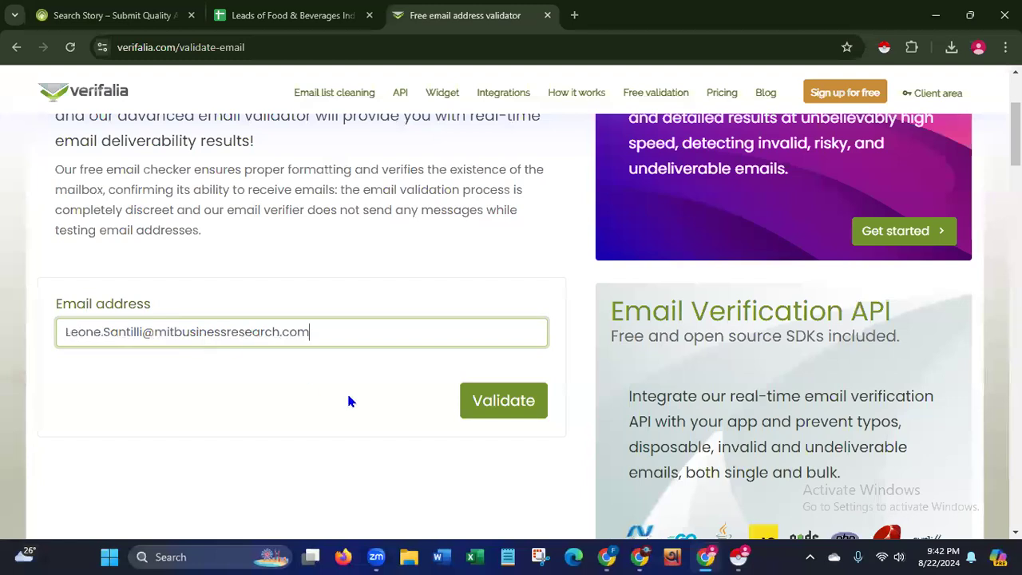
left_click(503, 403)
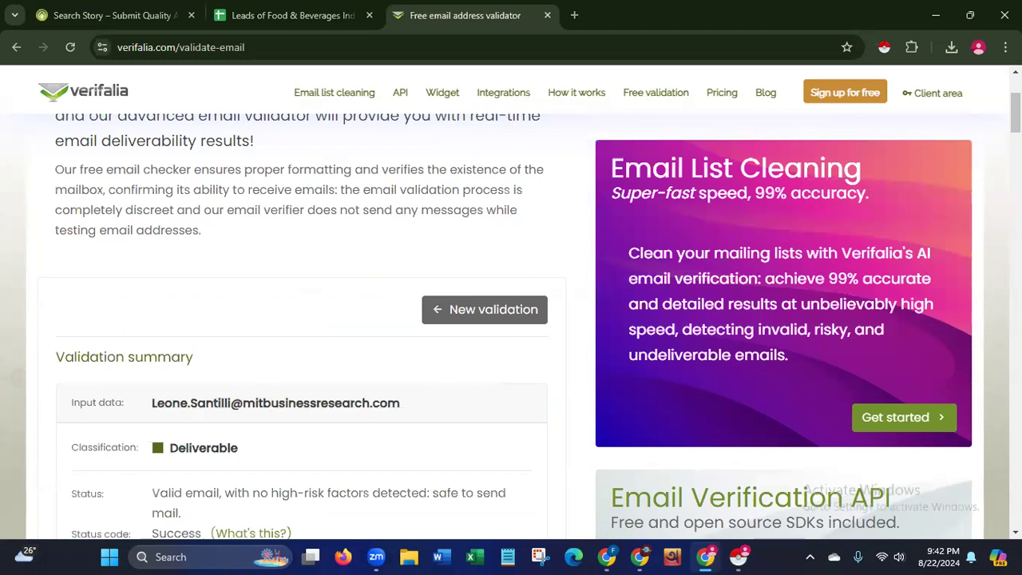
- Examine the classification and status in Verifalia's validation summary for the checked email address
scroll(185, 519, "down", 1)
scroll(408, 257, "down", 2)
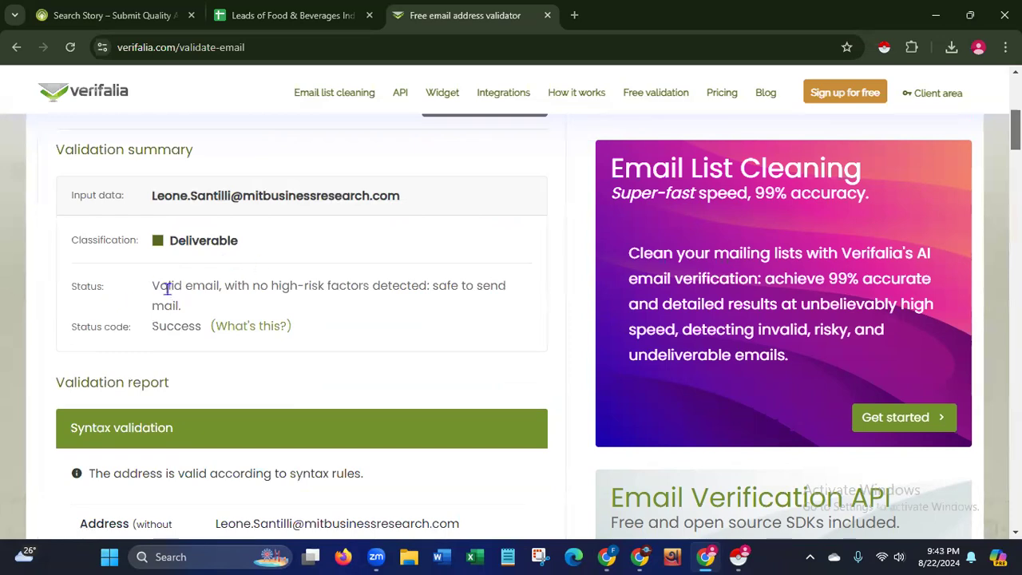
left_click_drag(152, 286, 235, 304)
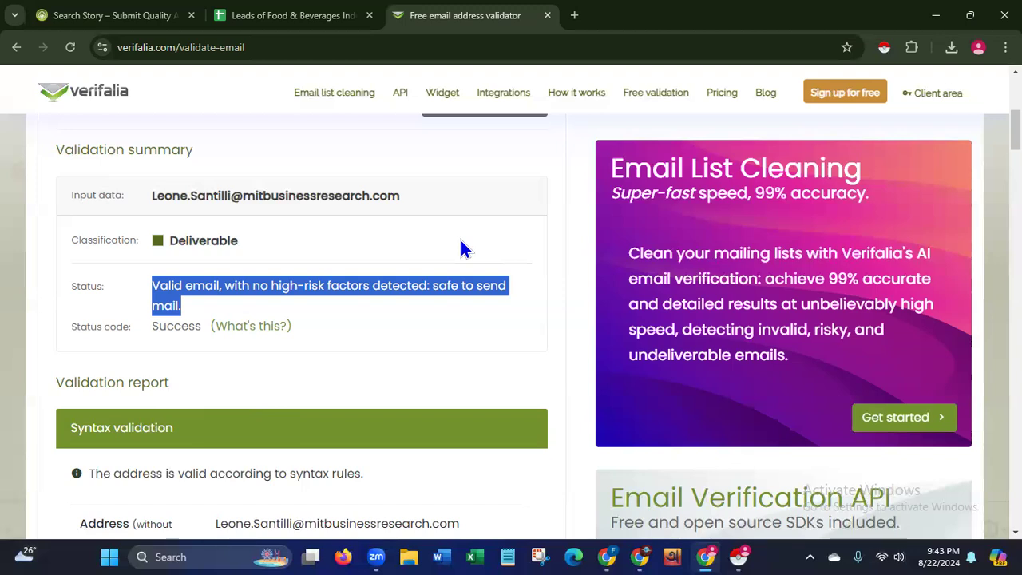
left_click(285, 138)
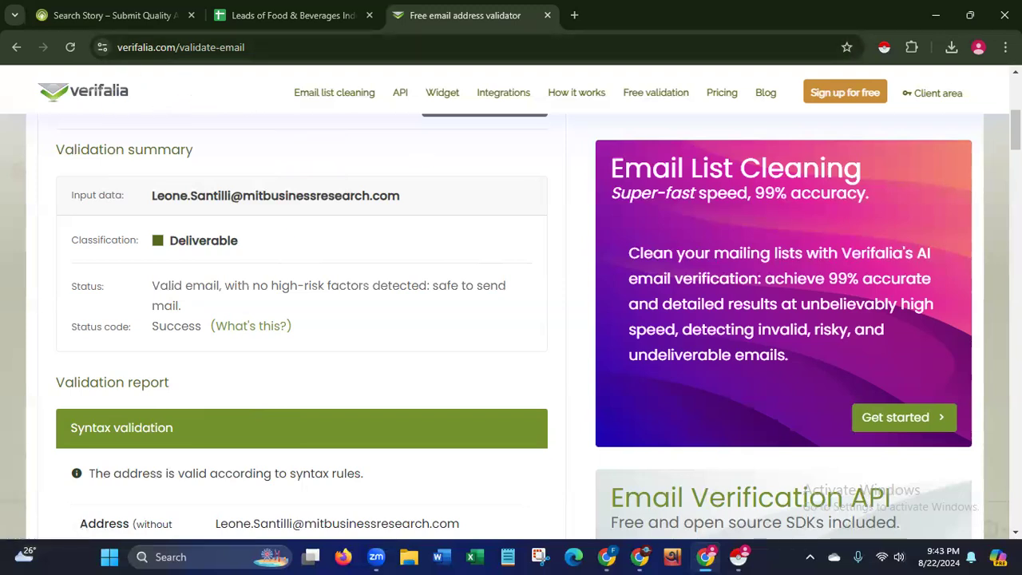
scroll(948, 183, "up", 3)
scroll(302, 319, "up", 2)
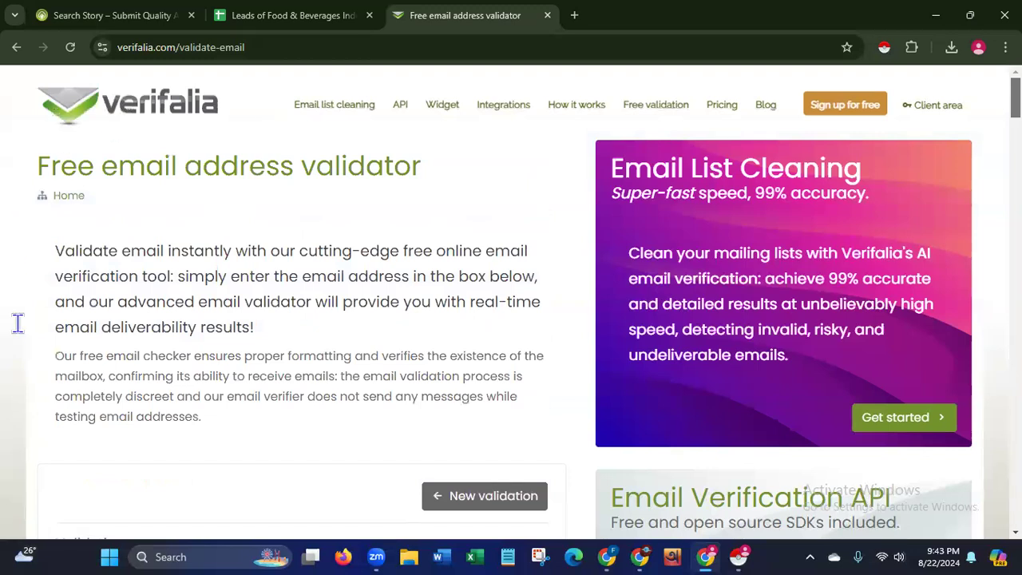
- Search Google for valid email checker in a new tab and look through the listed email verification tools
left_click(579, 17)
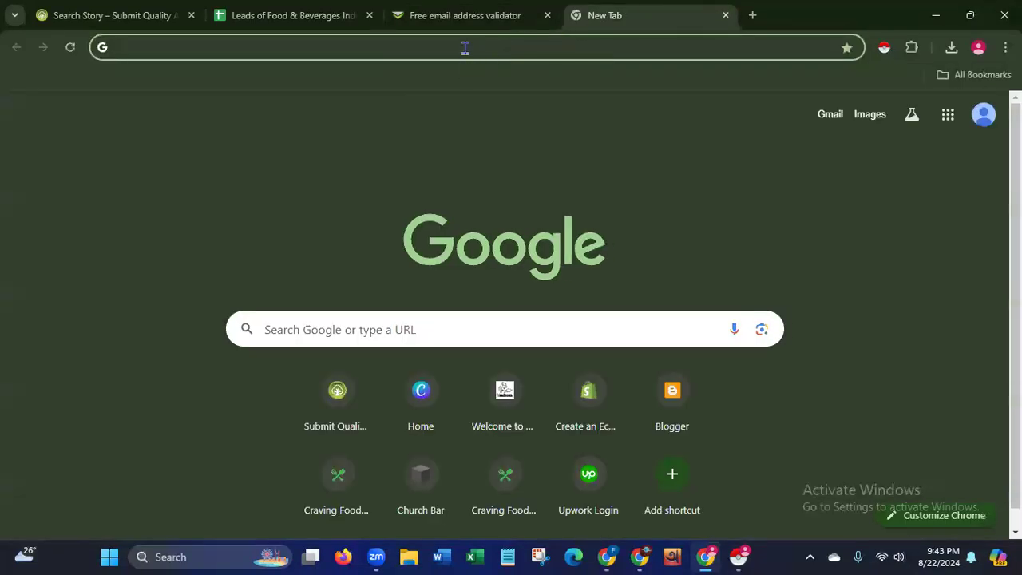
type("valid")
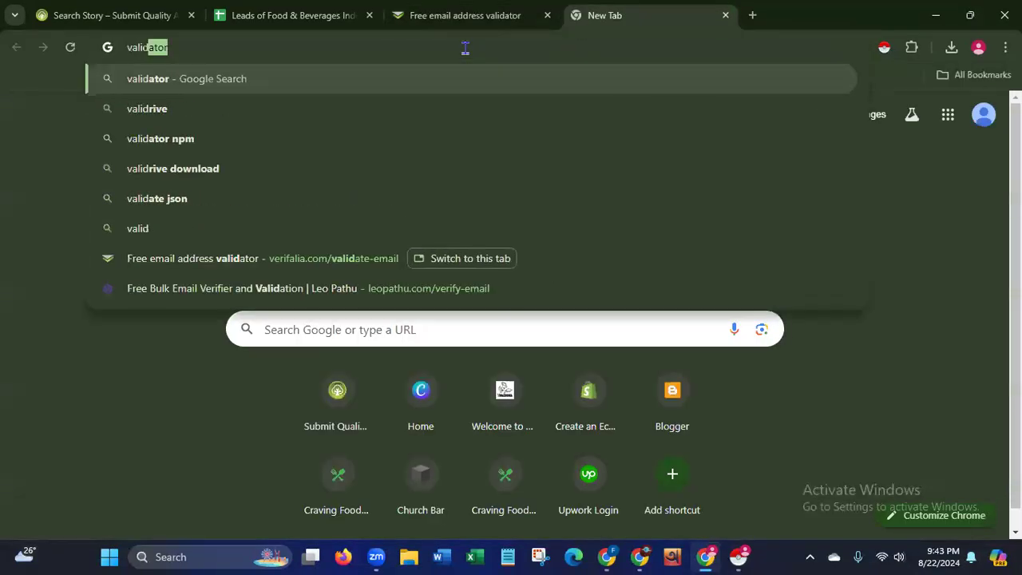
type(" mail")
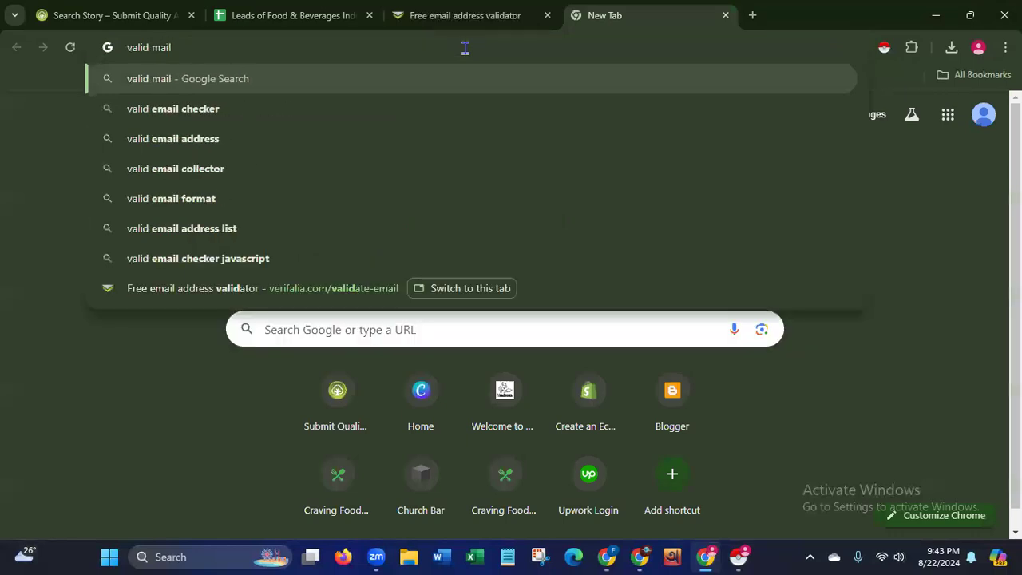
left_click(196, 111)
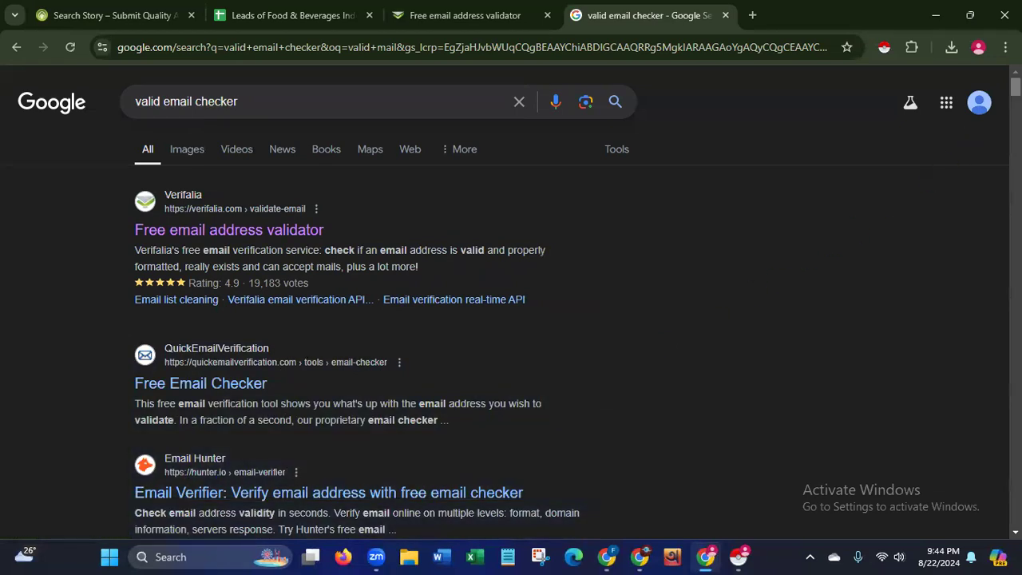
scroll(559, 311, "down", 3)
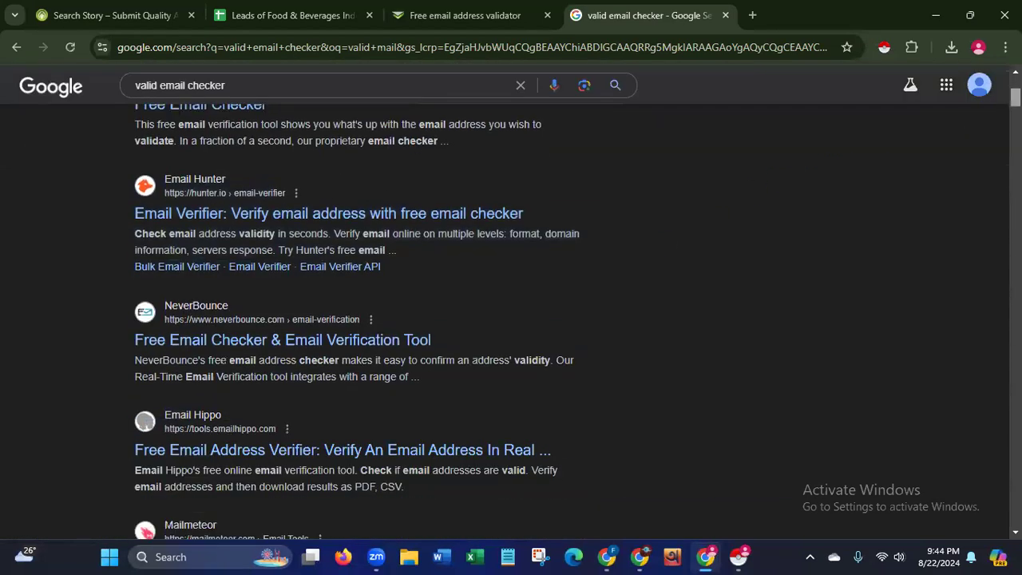
scroll(909, 154, "down", 3)
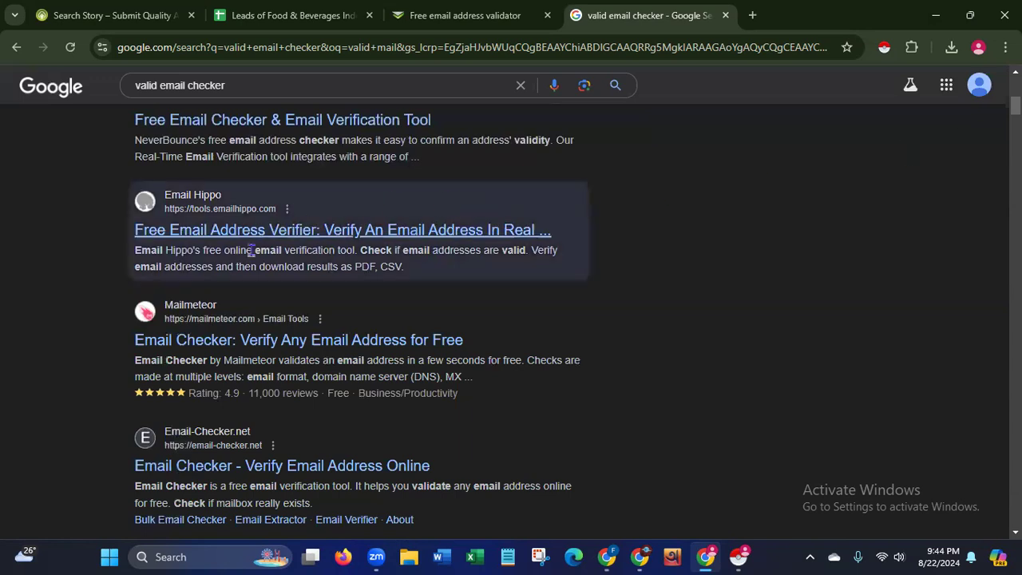
scroll(359, 479, "down", 3)
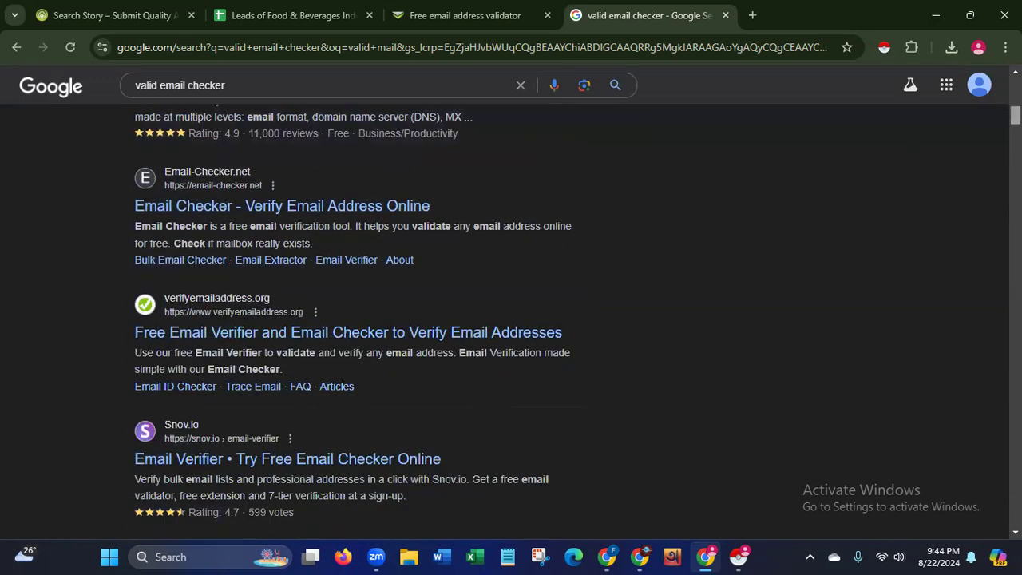
scroll(352, 319, "down", 4)
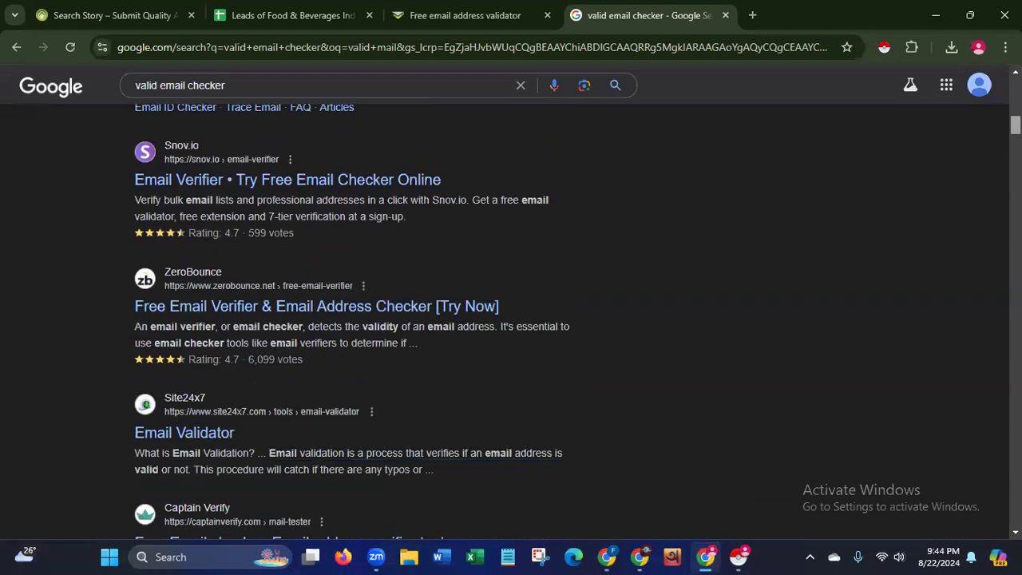
scroll(351, 319, "down", 2)
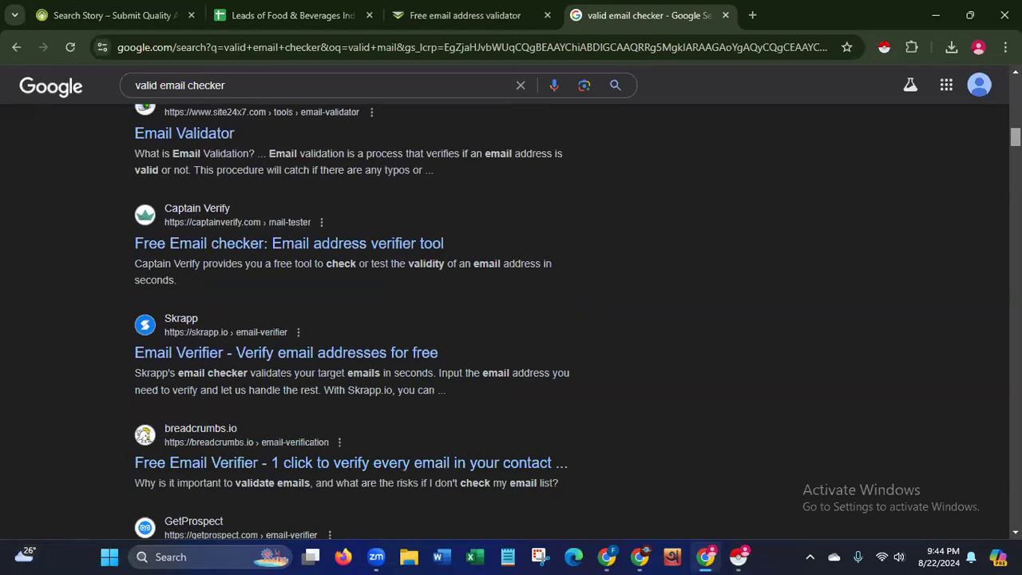
scroll(851, 250, "up", 10)
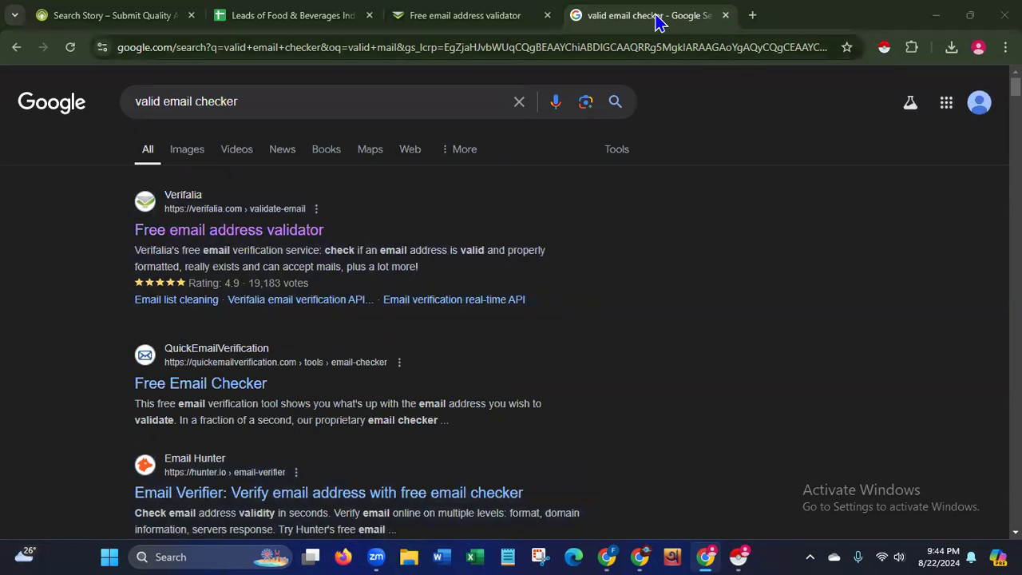
- Close the email checker search, copy the email address from cell E9 of the lead sheet, and validate it in Verifalia
left_click(724, 17)
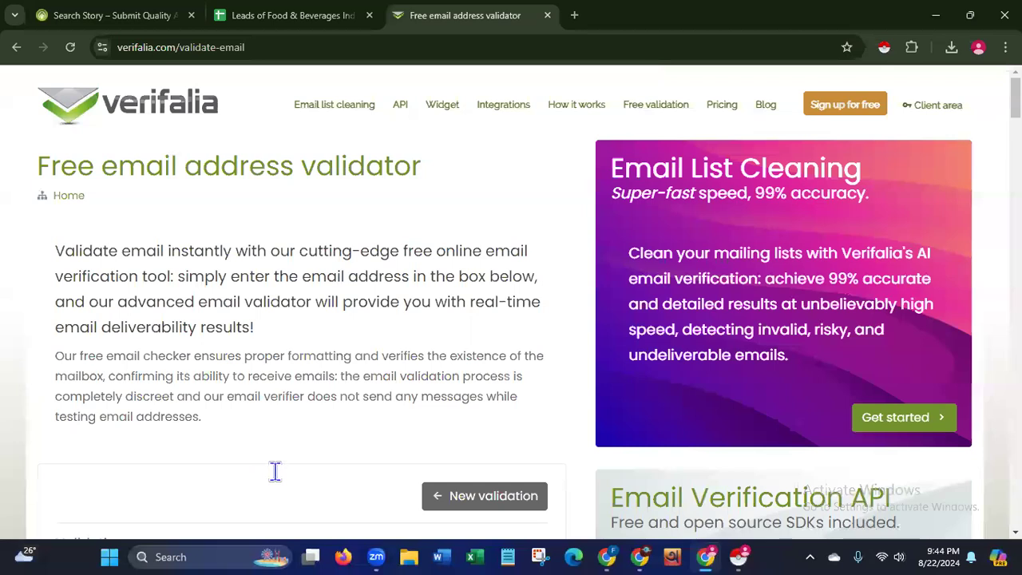
left_click(303, 22)
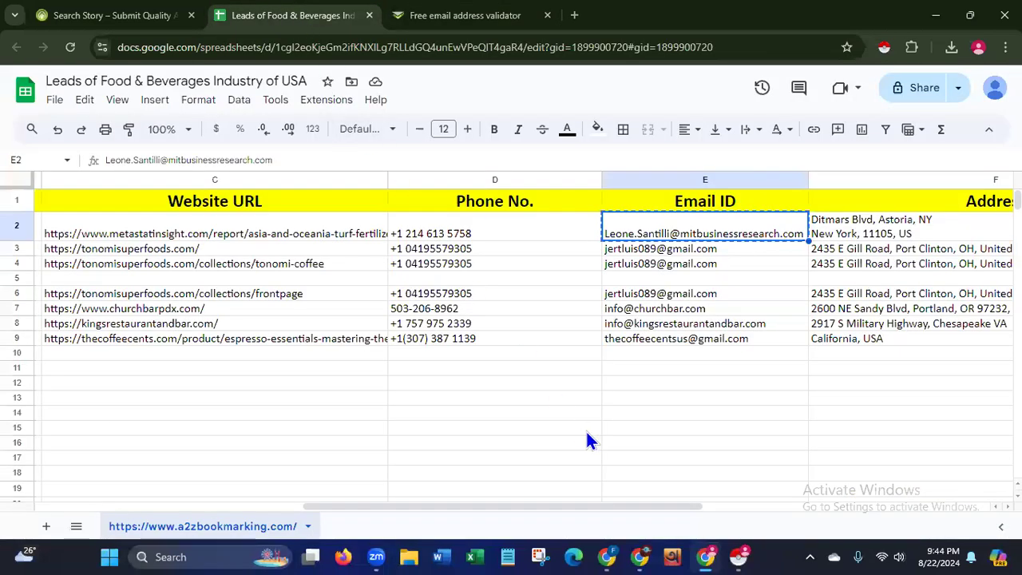
left_click(634, 340)
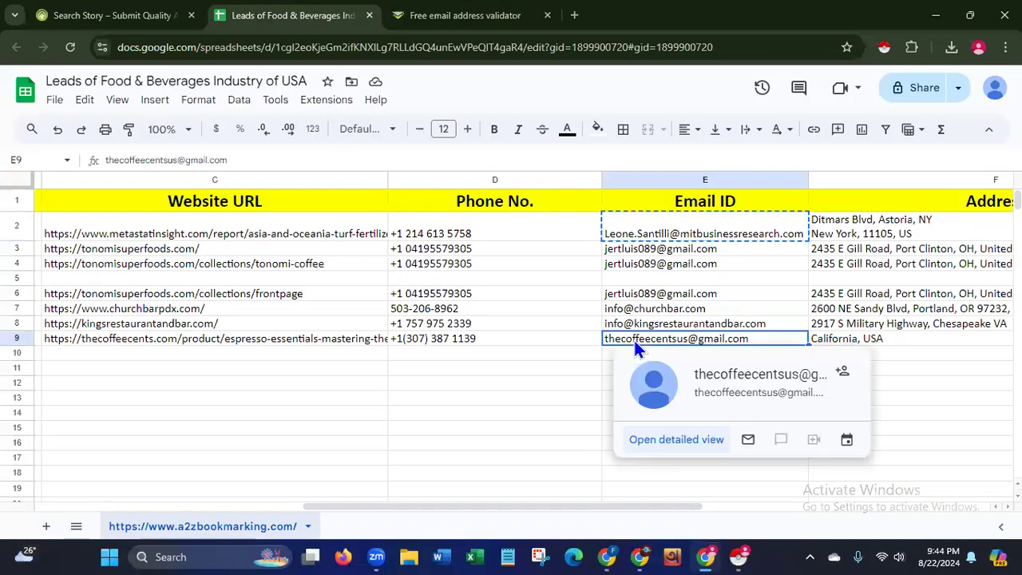
right_click(634, 340)
left_click(678, 166)
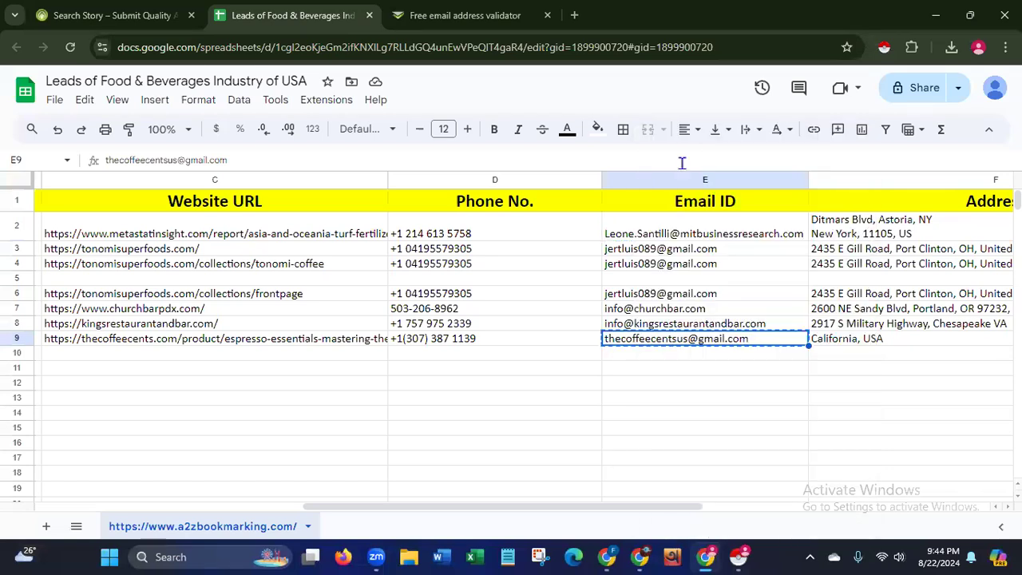
left_click(454, 17)
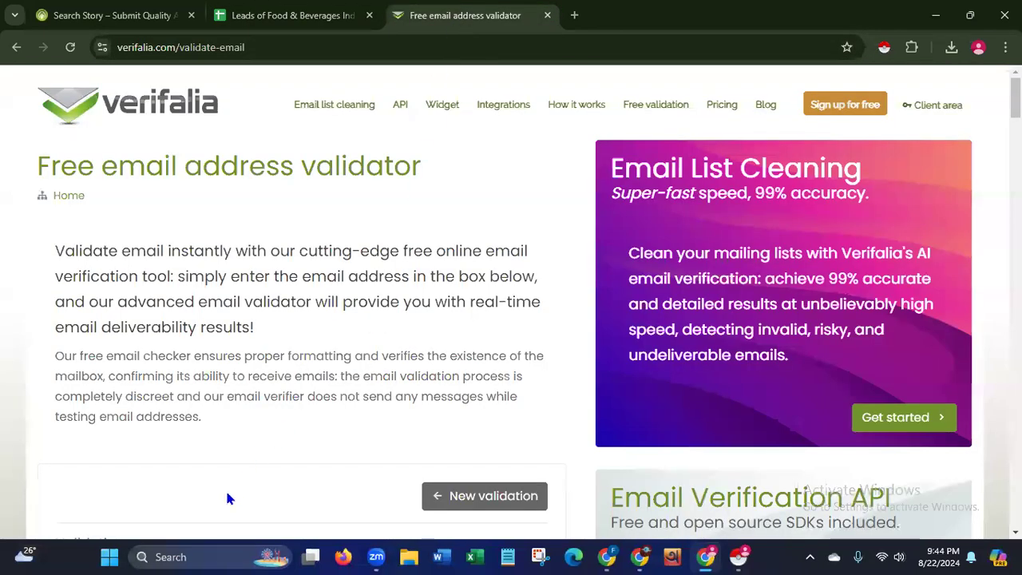
scroll(499, 309, "down", 2)
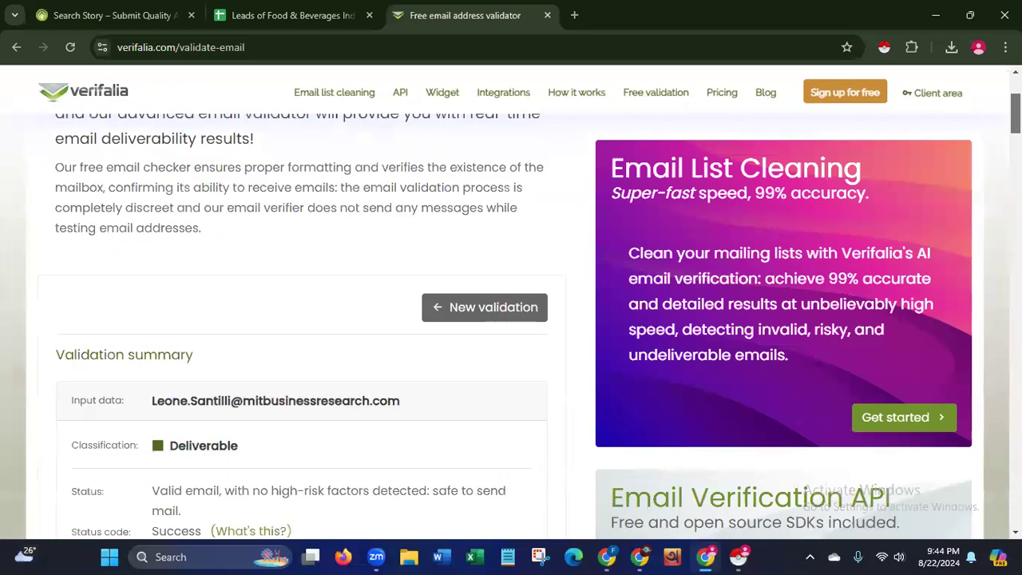
left_click(500, 308)
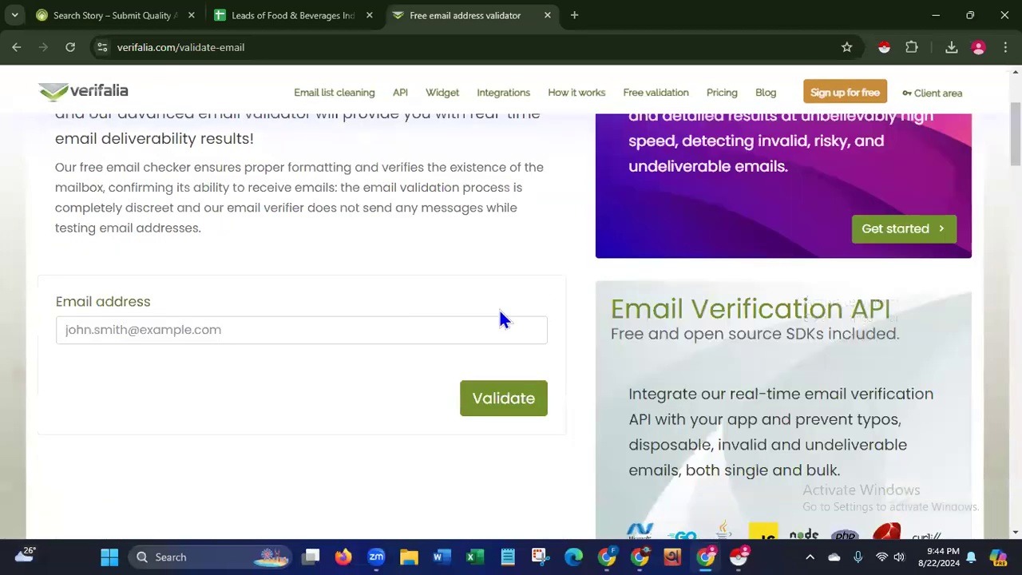
left_click(423, 333)
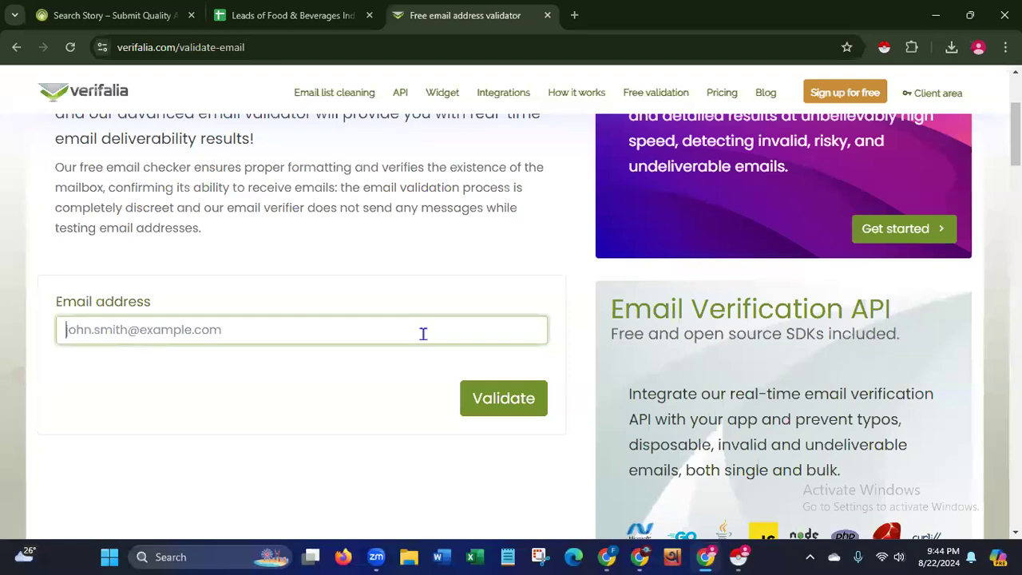
key("ctrl+v")
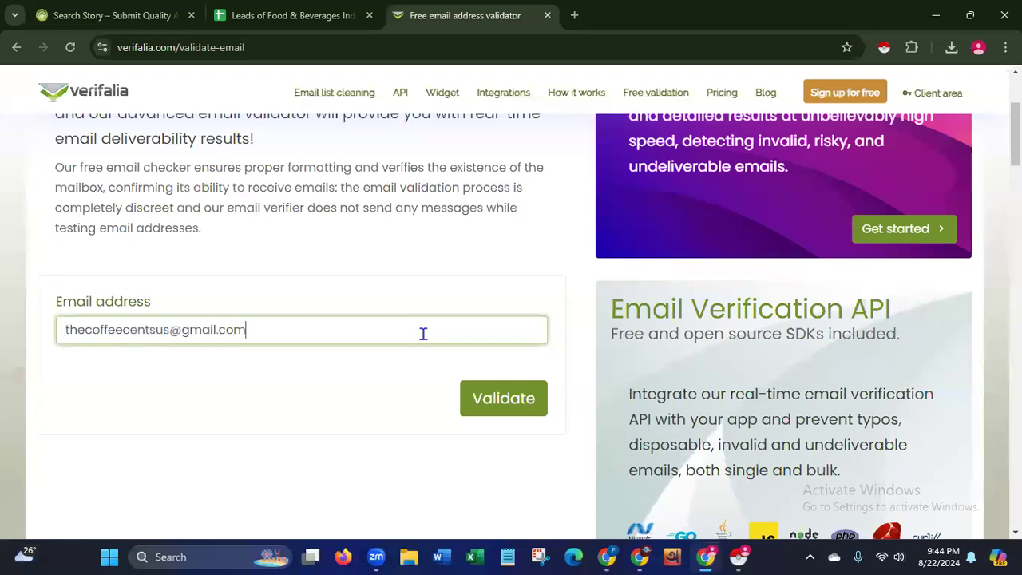
left_click(467, 386)
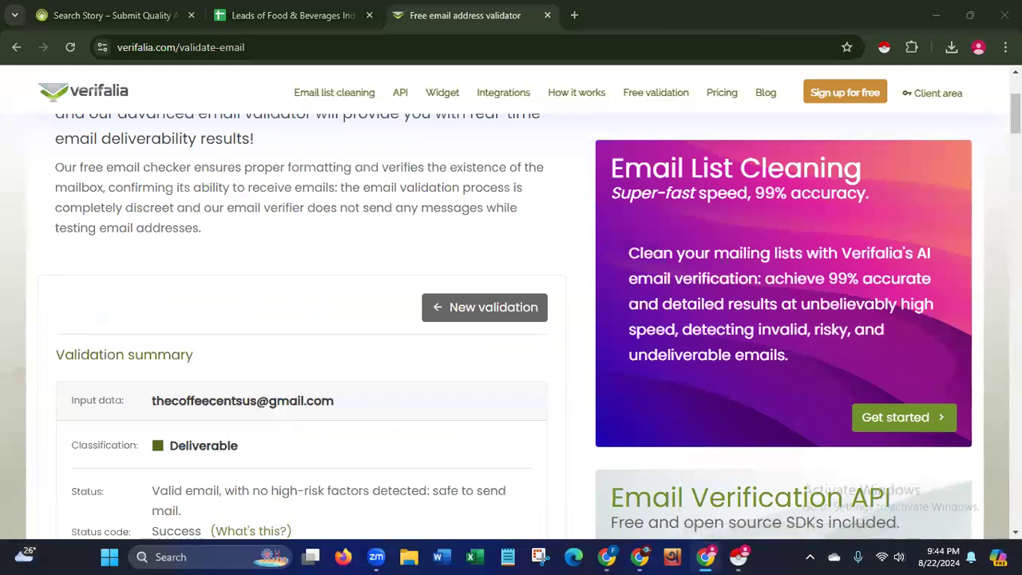
- Examine the classification, status and syntax validation in Verifalia's report for the E9 address, and close the validator page
scroll(829, 280, "down", 3)
scroll(302, 319, "down", 1)
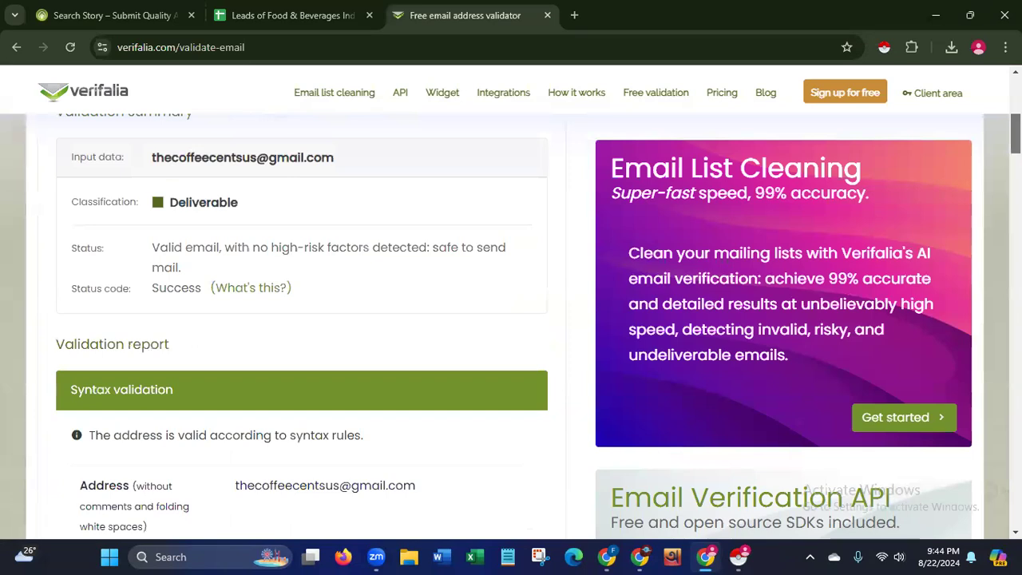
scroll(495, 258, "up", 1)
left_click_drag(153, 292, 327, 331)
left_click(332, 333)
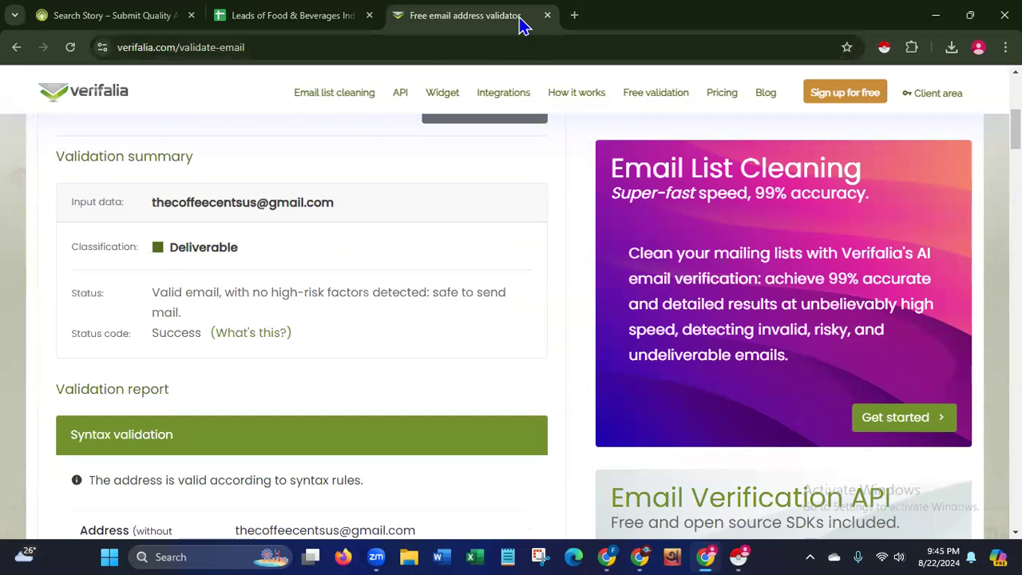
left_click(547, 15)
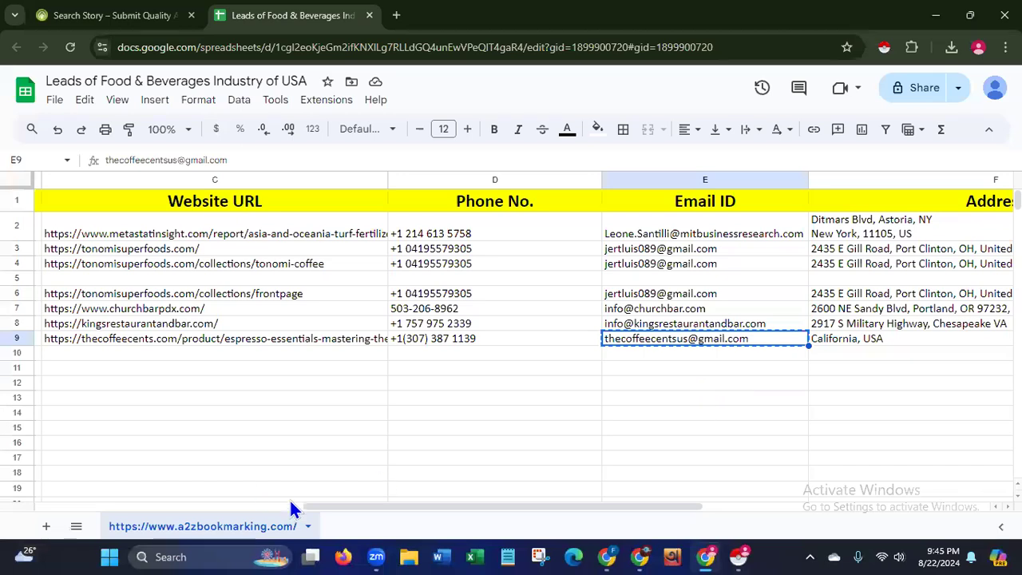
- Clear the email address from cell E9 in the coffee company's row of the lead sheet
left_click_drag(302, 508, 20, 505)
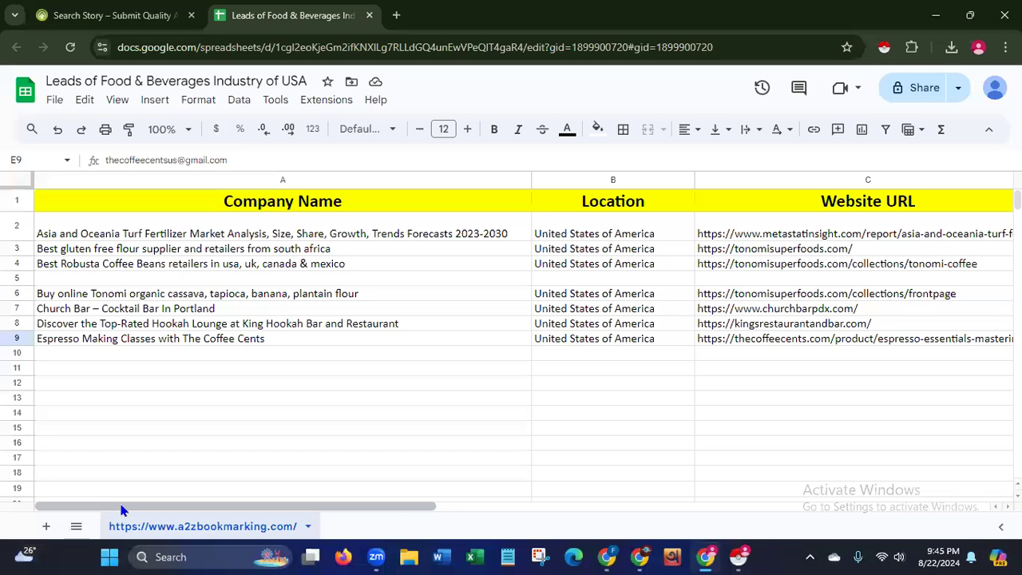
scroll(762, 324, "right", 5)
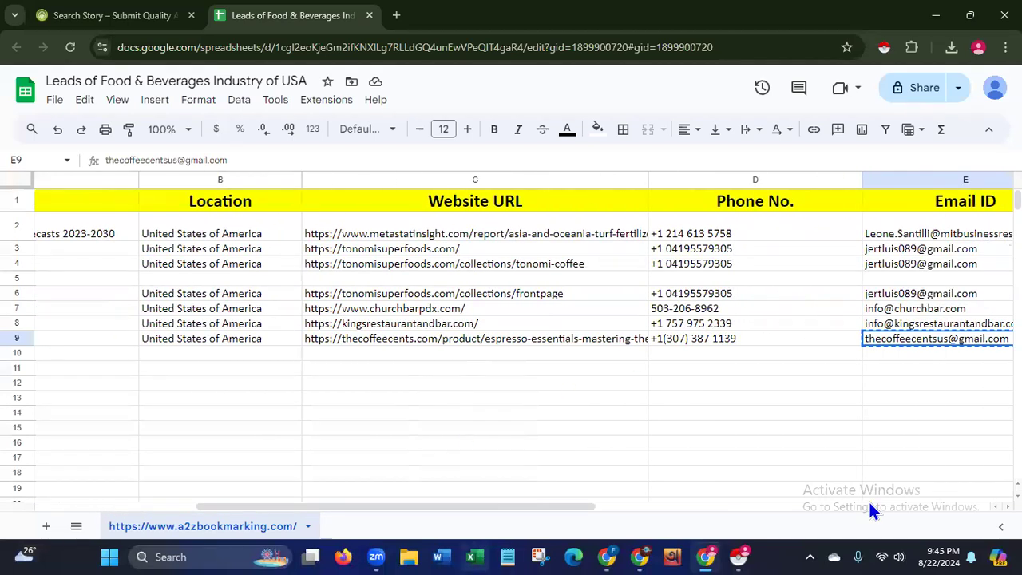
left_click(849, 508)
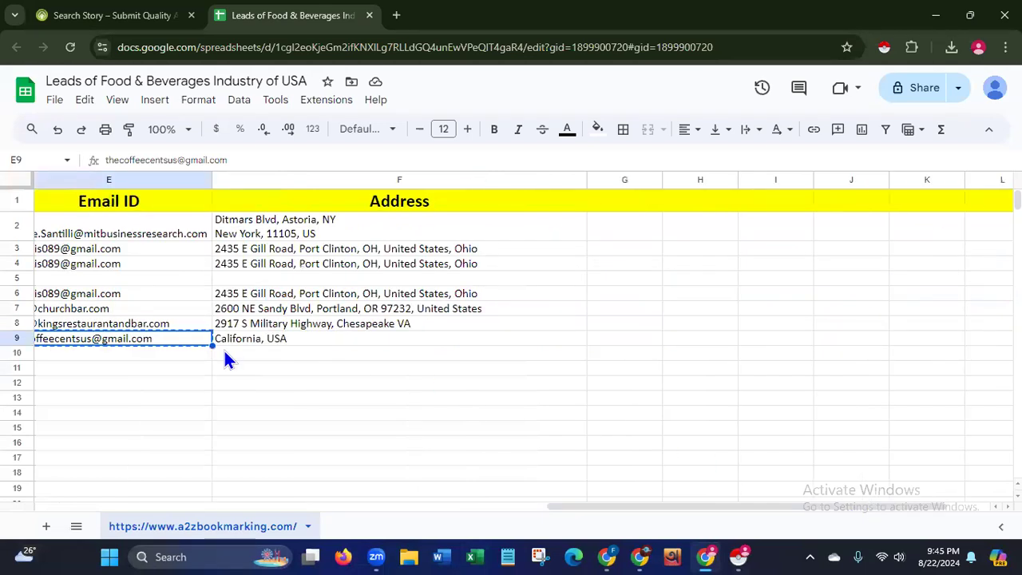
left_click_drag(589, 508, 476, 519)
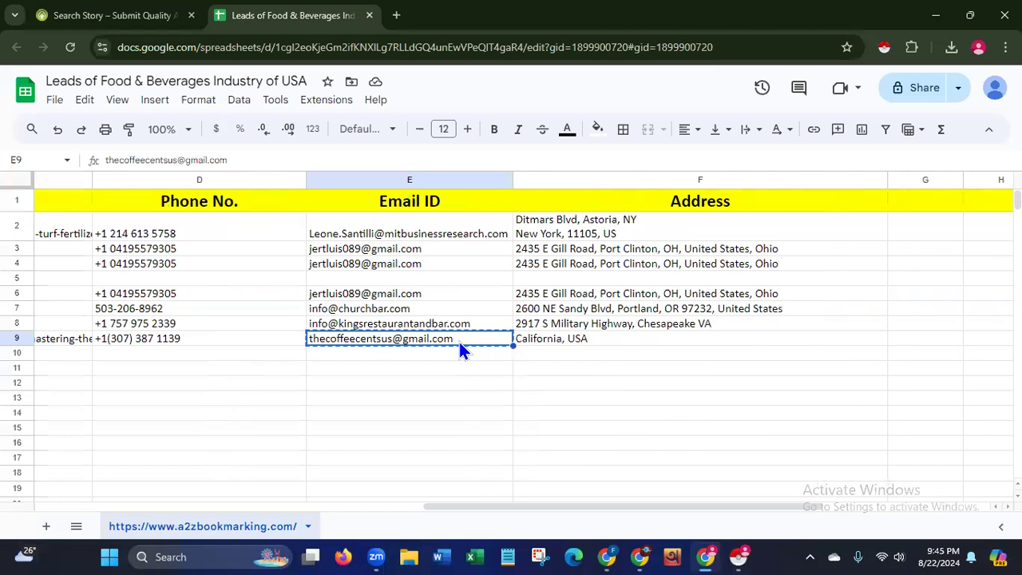
key("Delete")
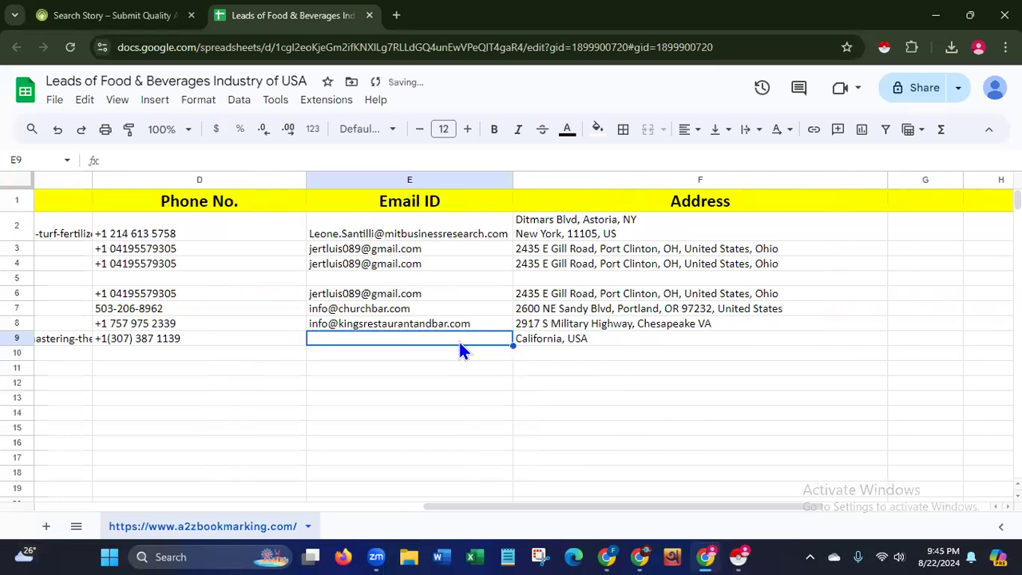
left_click_drag(464, 508, 86, 498)
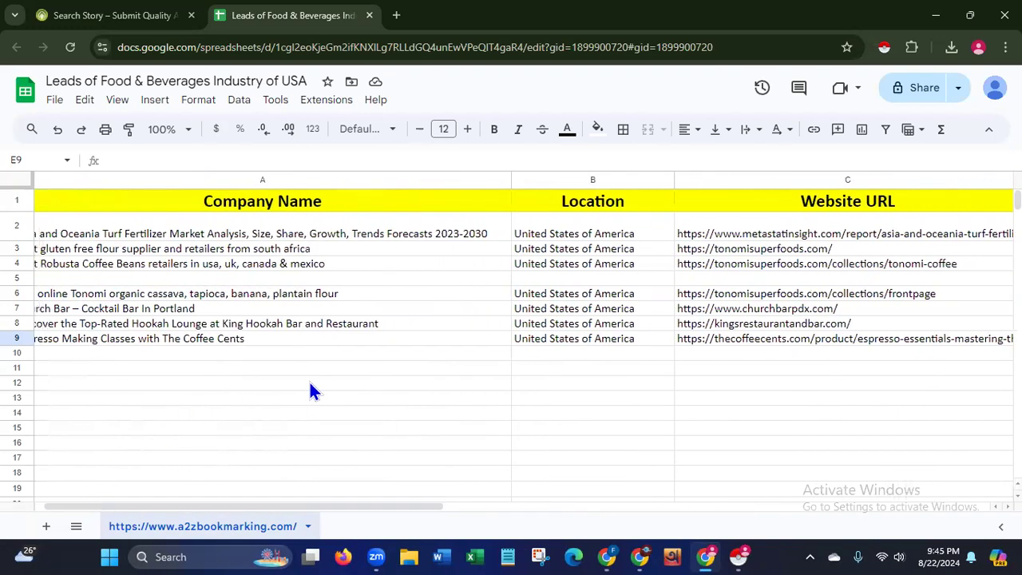
left_click_drag(334, 508, 502, 517)
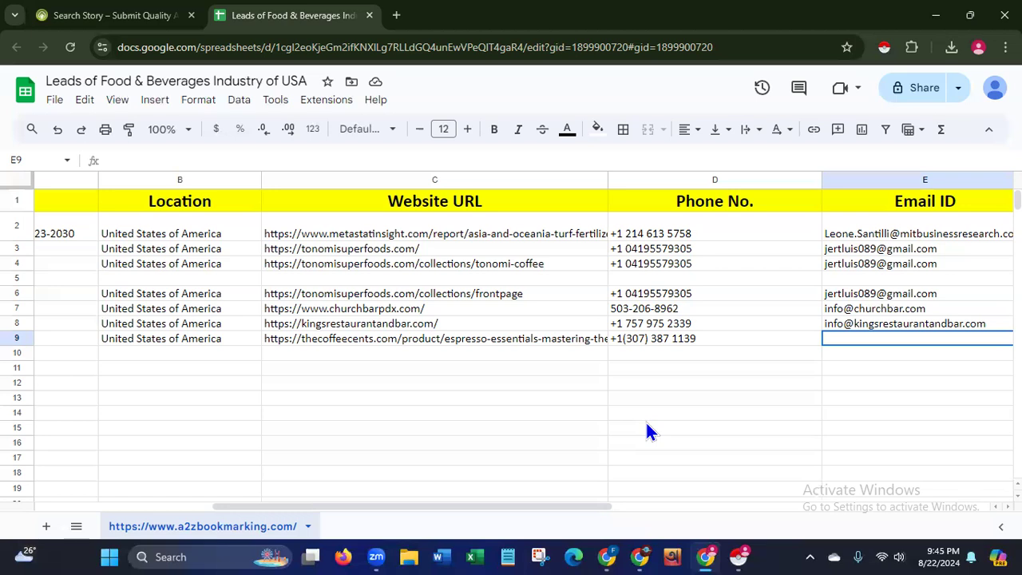
- Search Google for email extractor extension in a new tab and open the first Email Extractor page on the Chrome Web Store
left_click(396, 18)
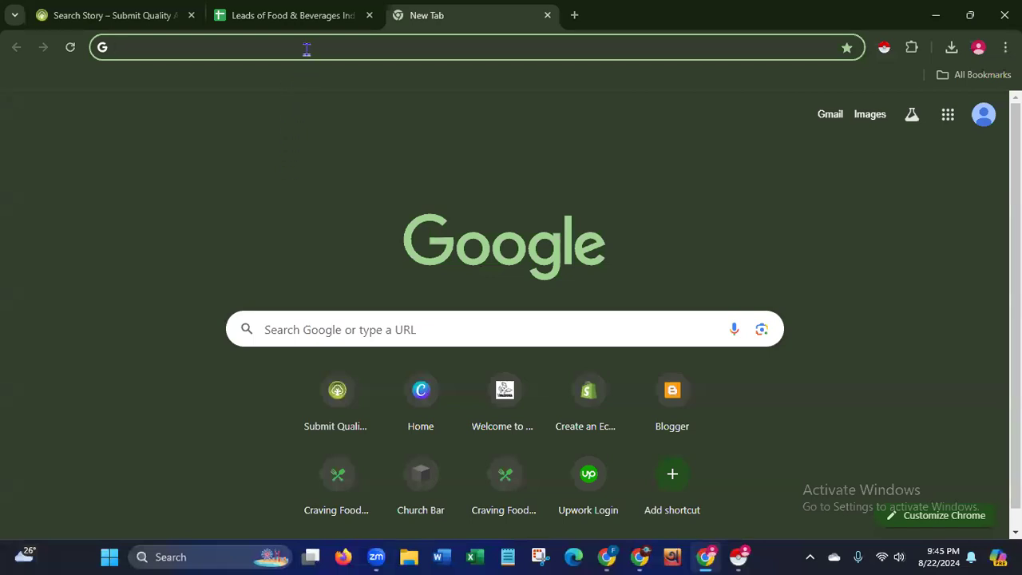
type("ema")
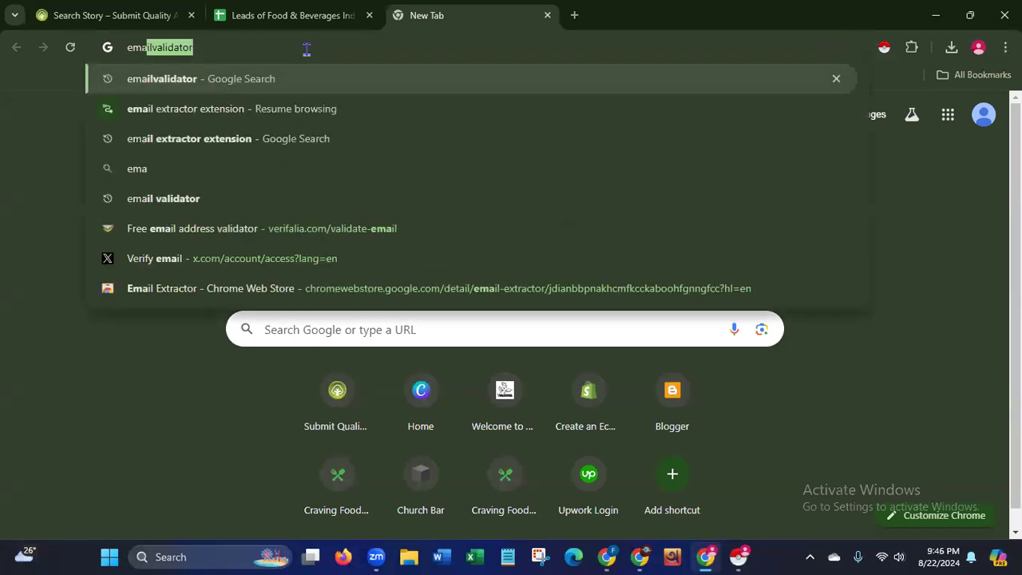
type("il extra")
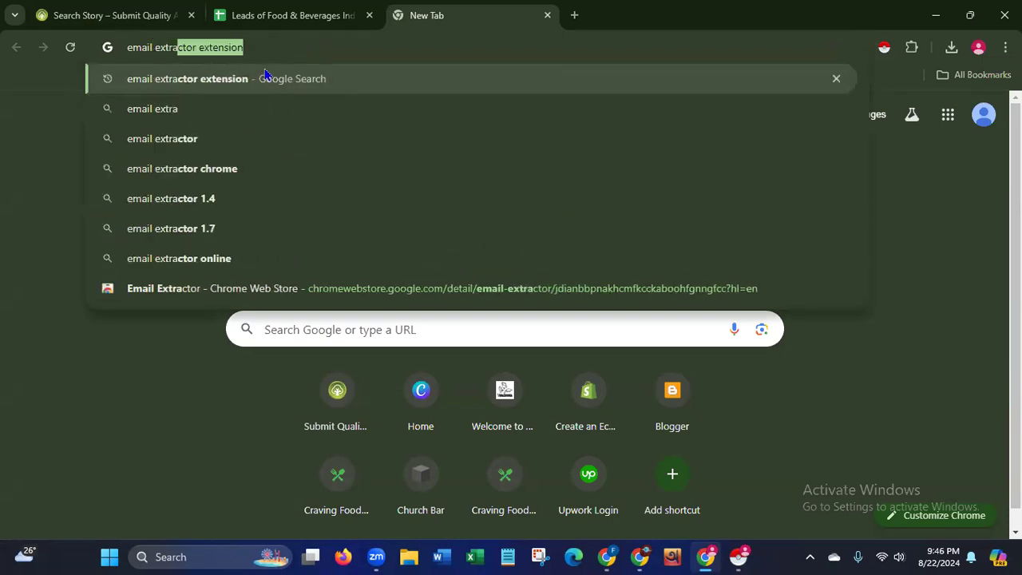
left_click(221, 83)
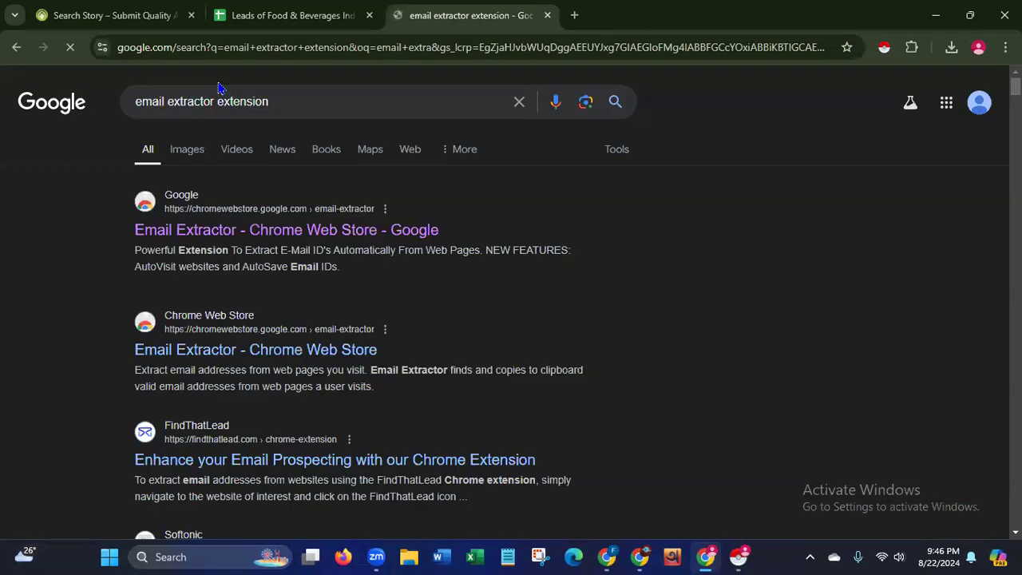
left_click(266, 230)
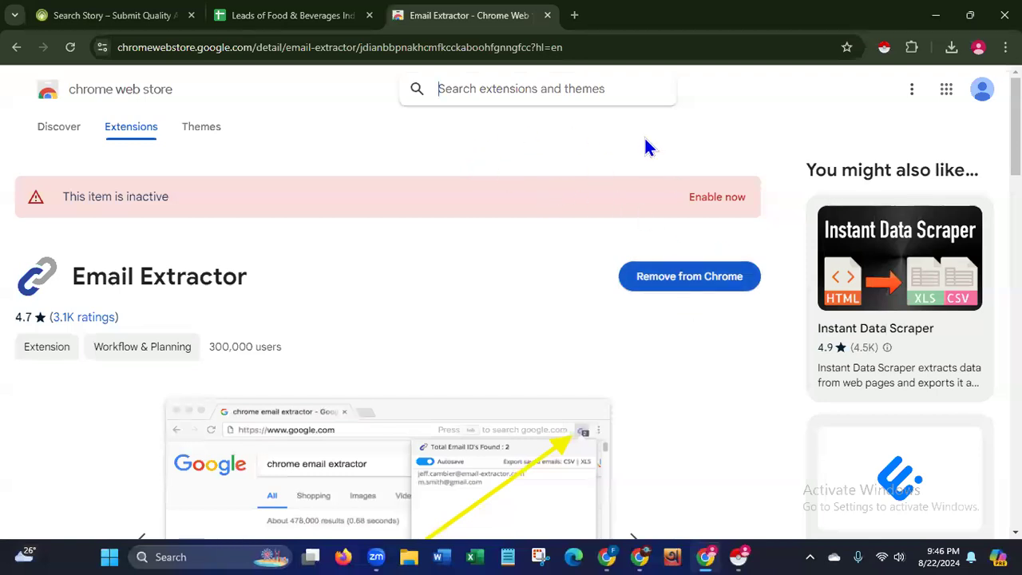
- Enable the Email Extractor extension in place of Instant Data Scraper in Chrome's extension manager, and view the extractor's list of found email IDs
left_click(911, 47)
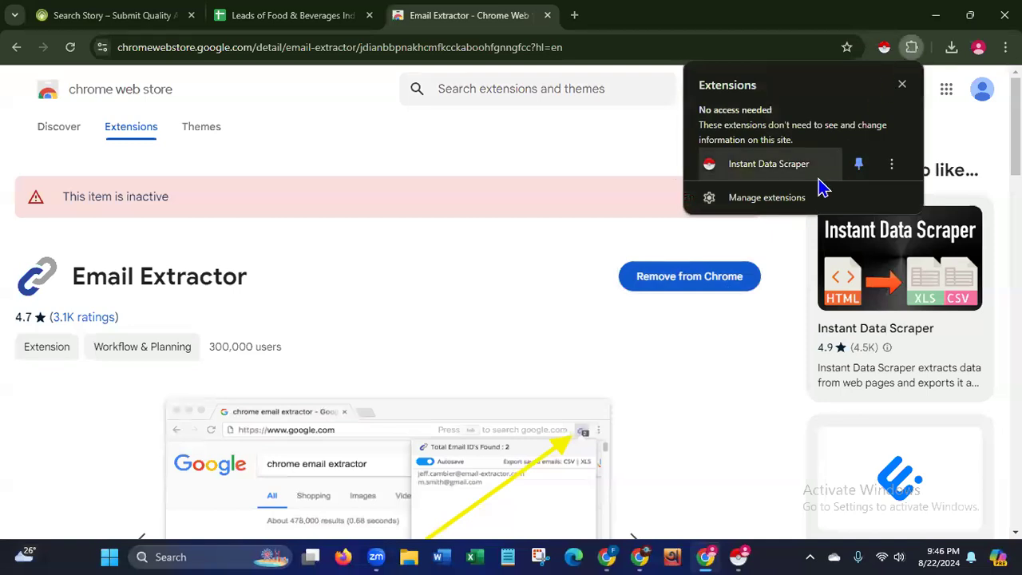
left_click(789, 201)
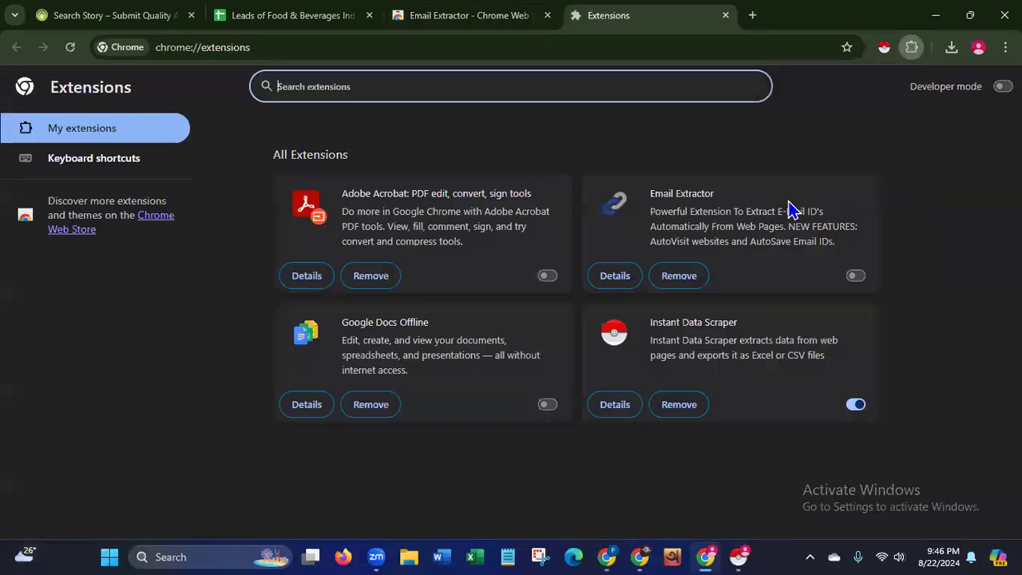
left_click(855, 277)
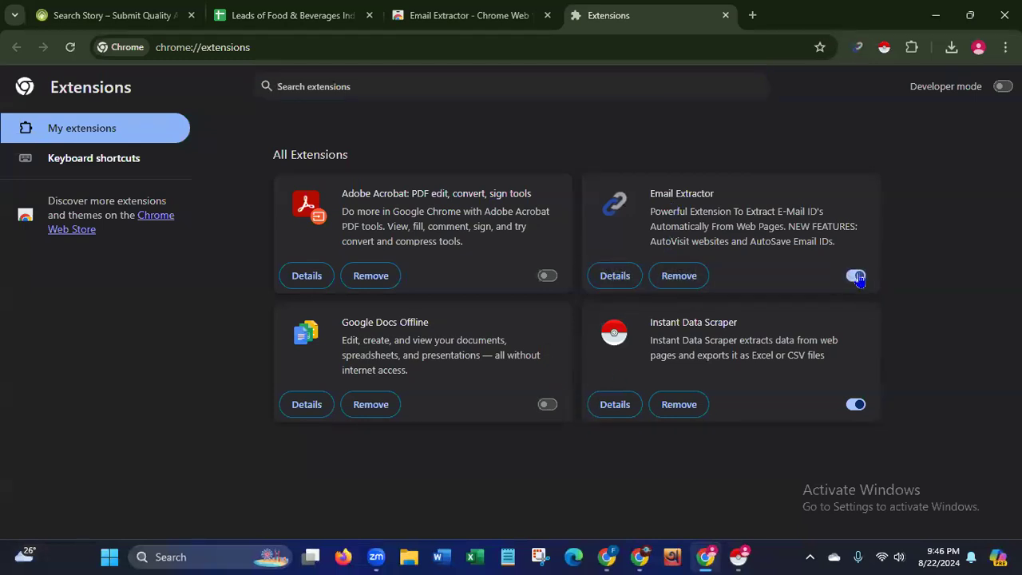
left_click(855, 405)
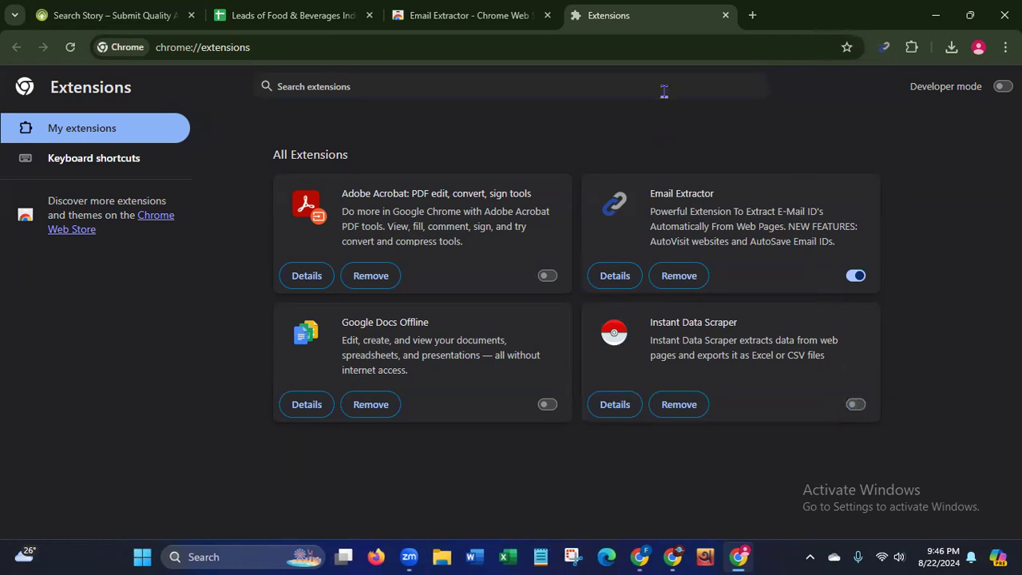
left_click(885, 47)
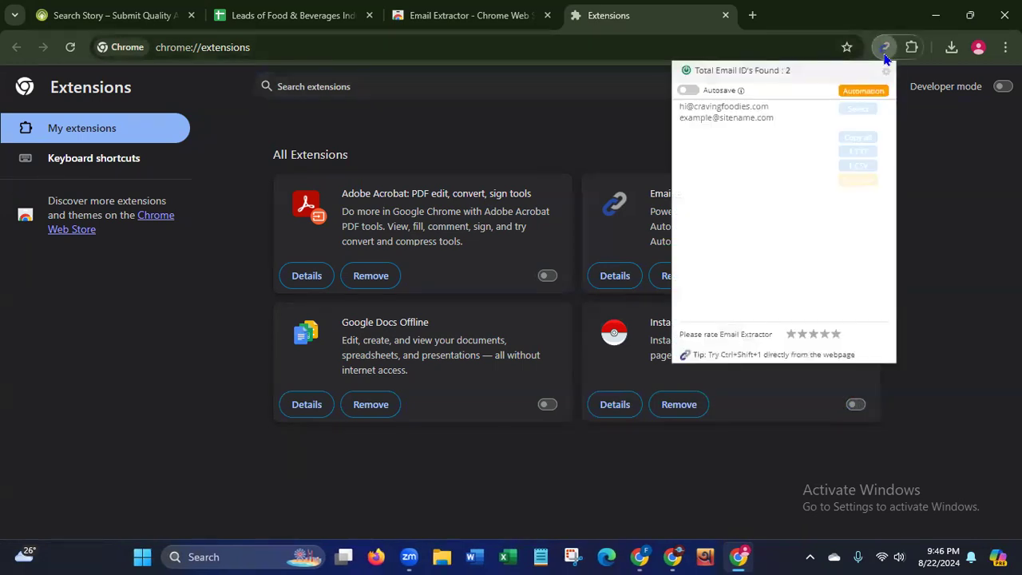
left_click(930, 231)
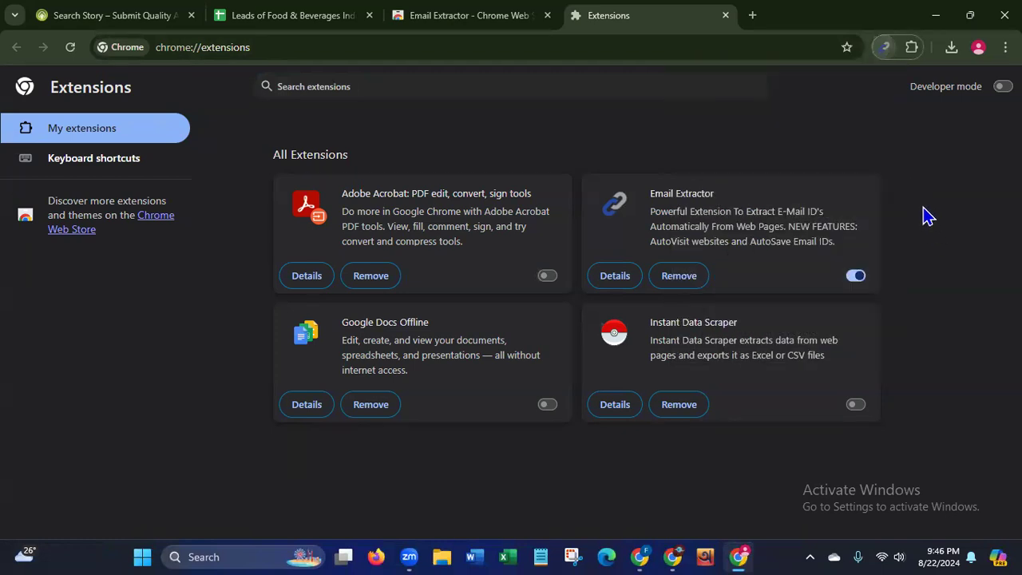
- Close the extension manager and Chrome Web Store pages and return to the a2zbookmarking.com story search results
left_click(727, 16)
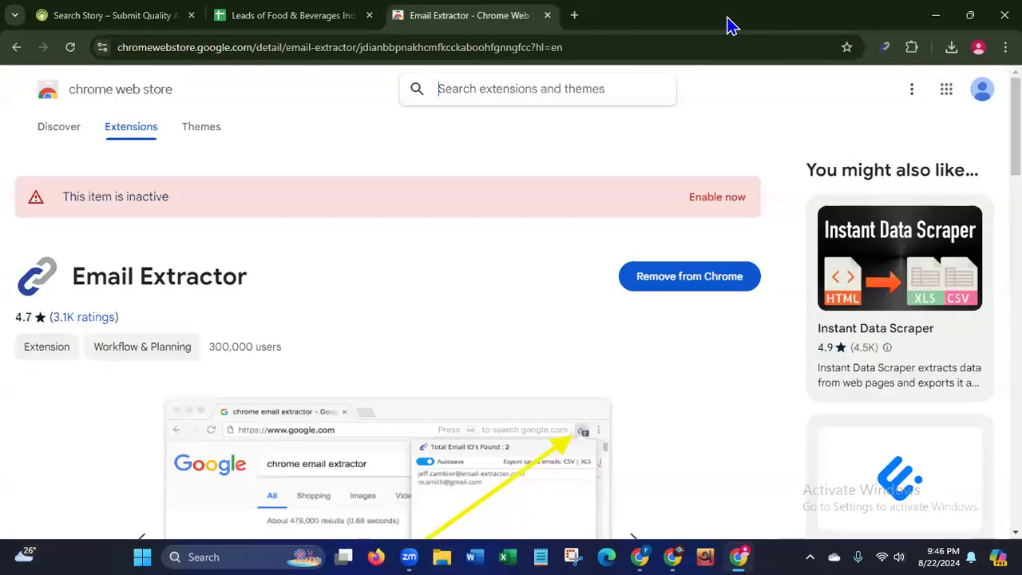
left_click(547, 16)
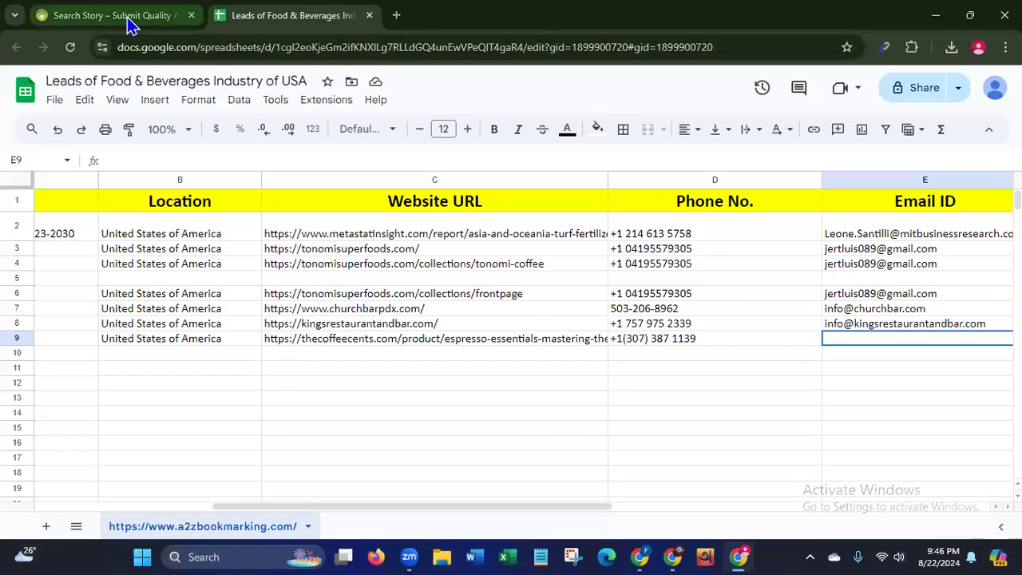
left_click_drag(480, 506, 75, 364)
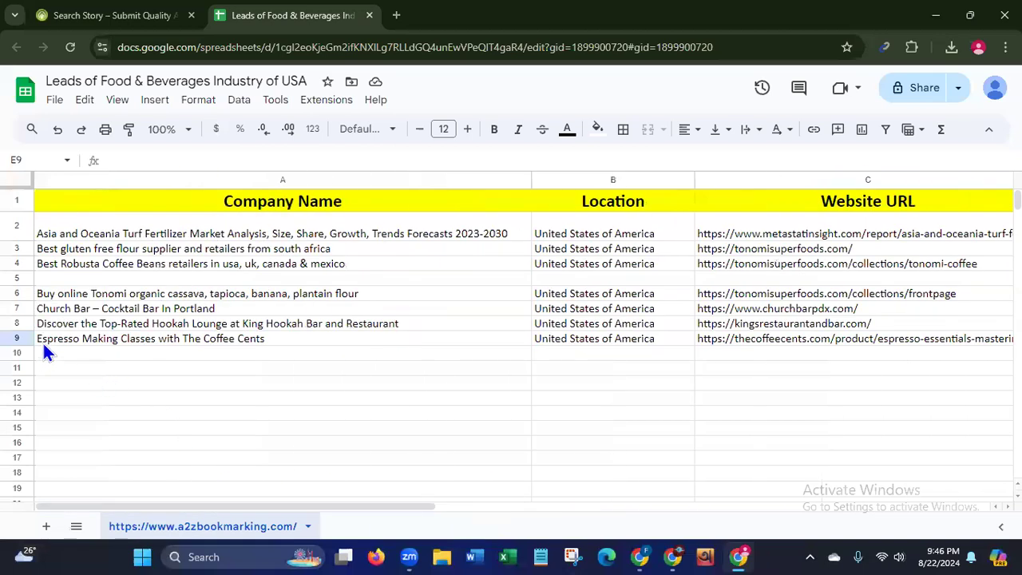
left_click(99, 19)
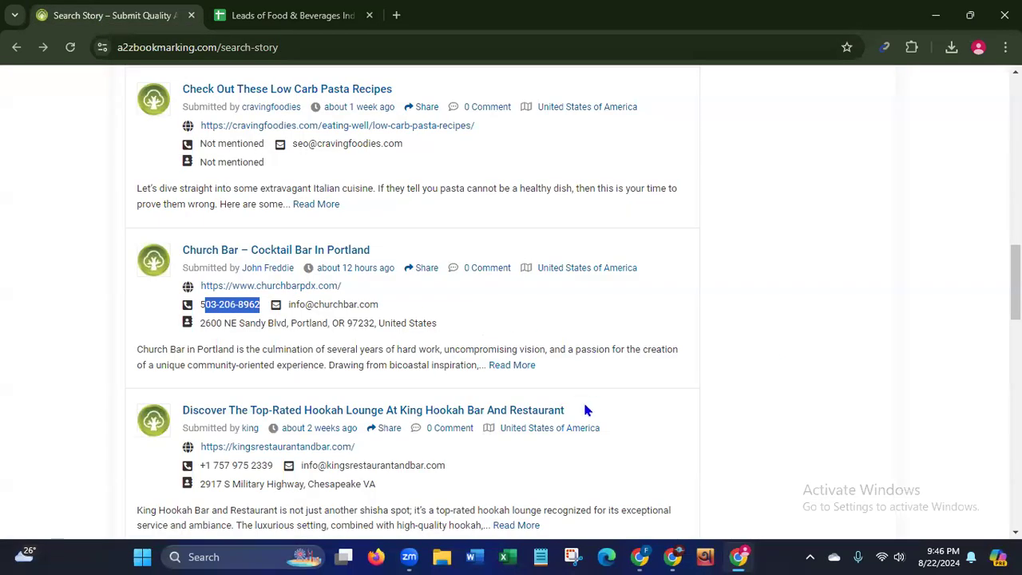
- Open the Espresso Making Classes With The Coffee Cents story from the search results and view its website link in a new tab
scroll(511, 303, "down", 4)
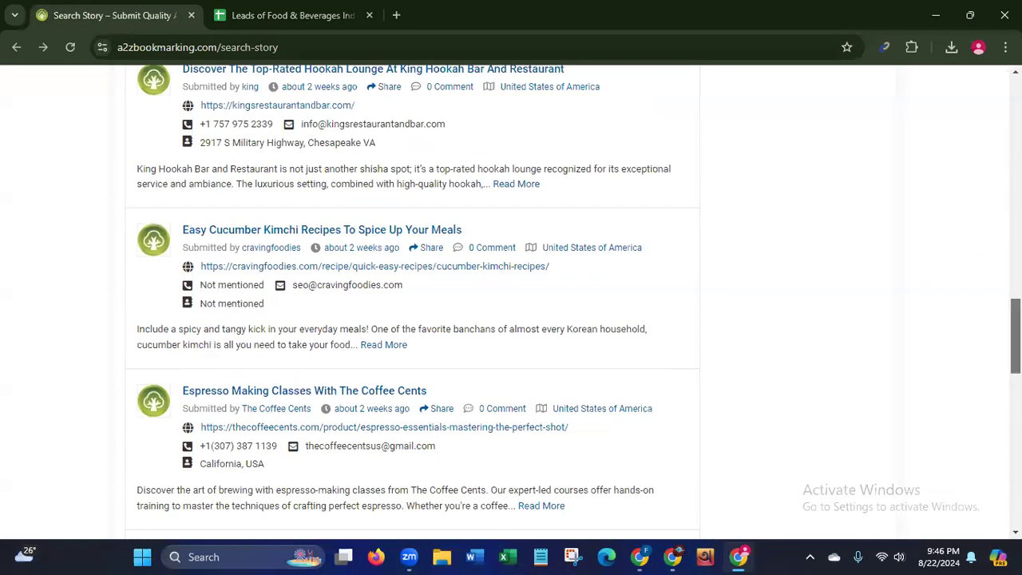
scroll(511, 304, "down", 3)
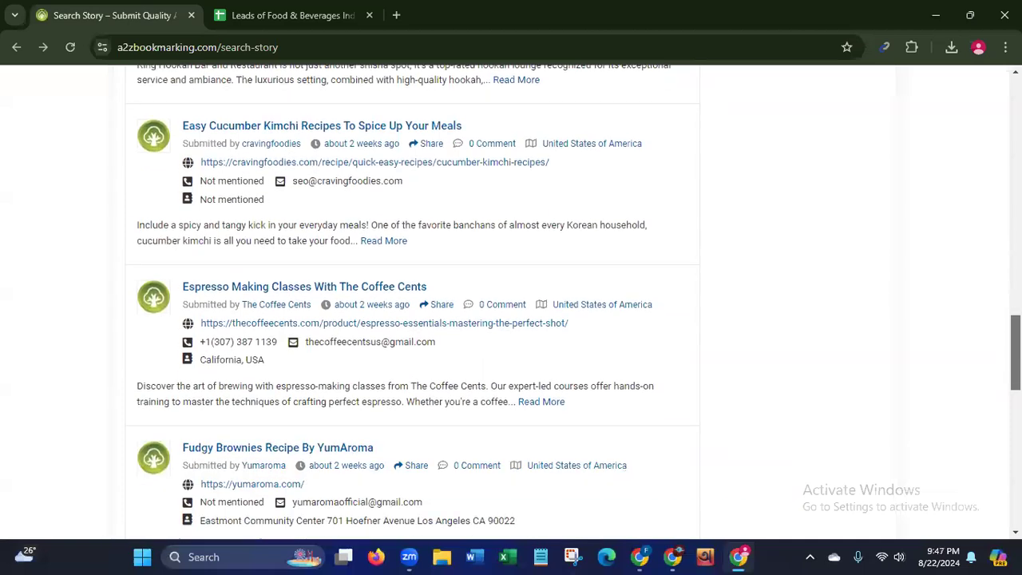
scroll(511, 304, "down", 1)
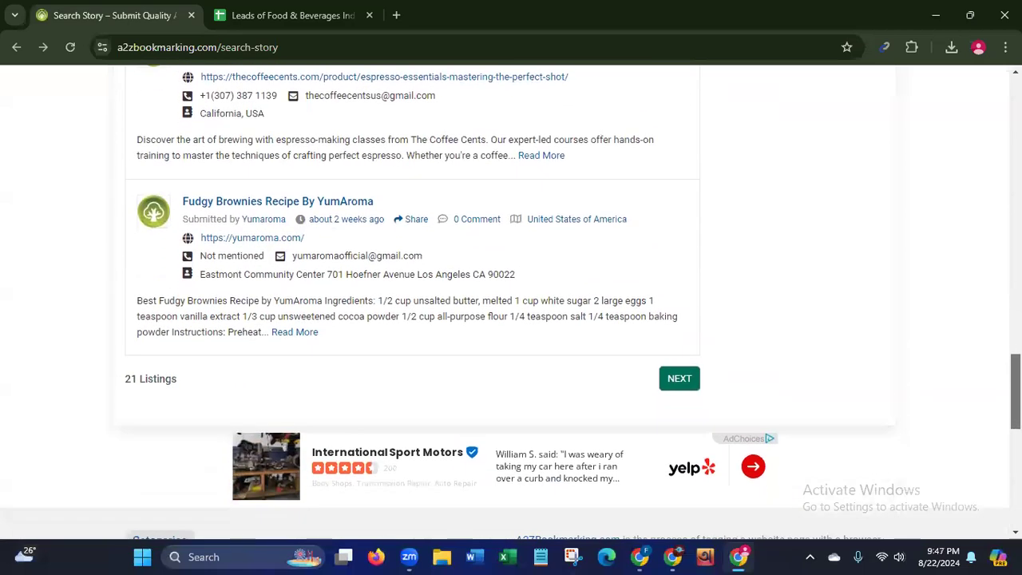
scroll(511, 303, "up", 3)
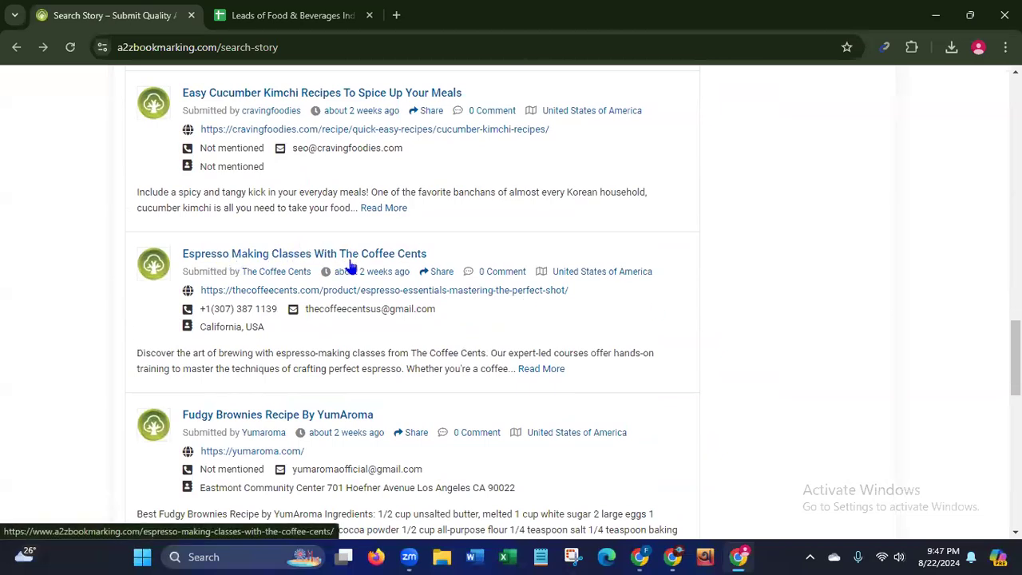
left_click(304, 292)
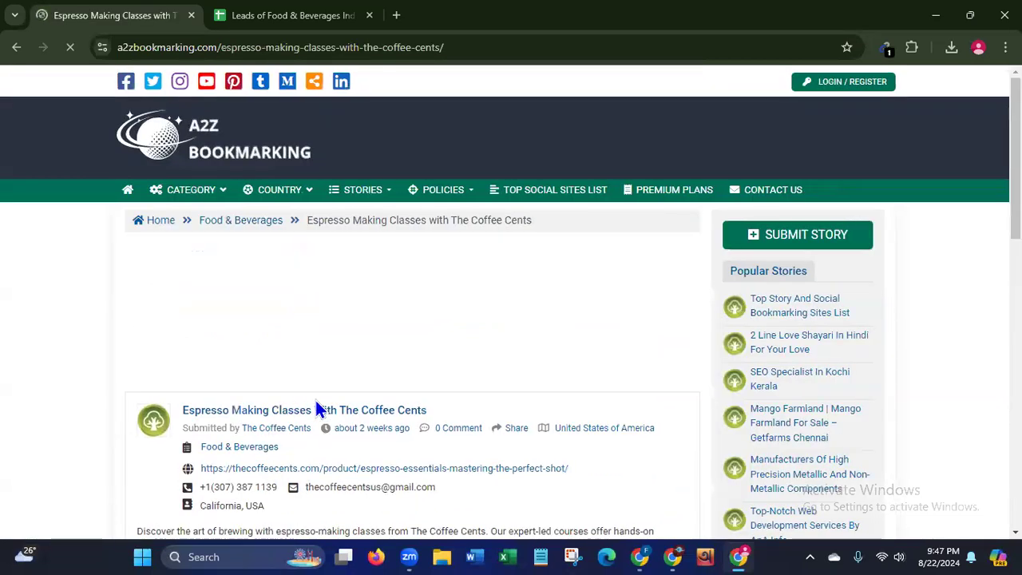
right_click(281, 477)
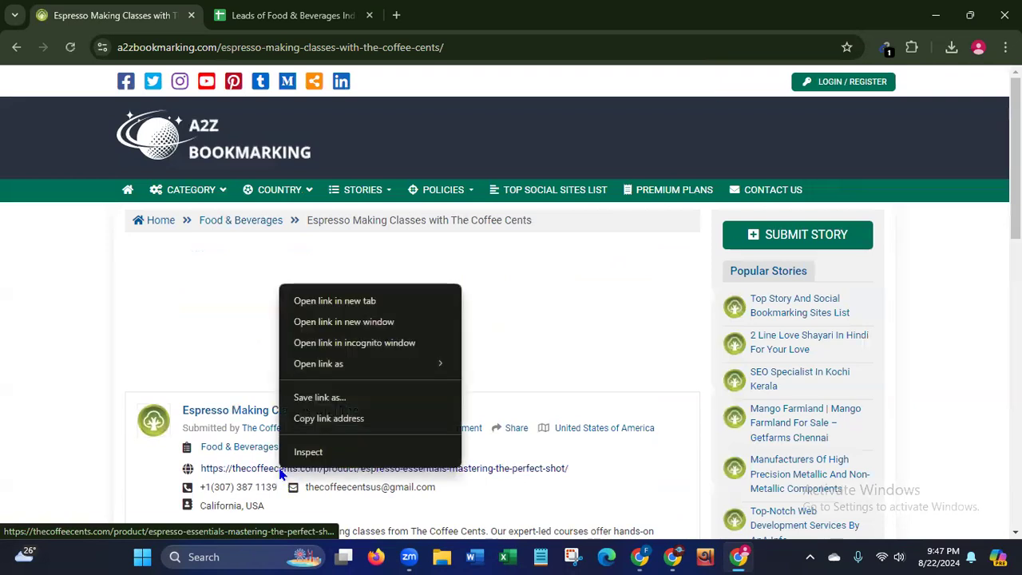
left_click(345, 307)
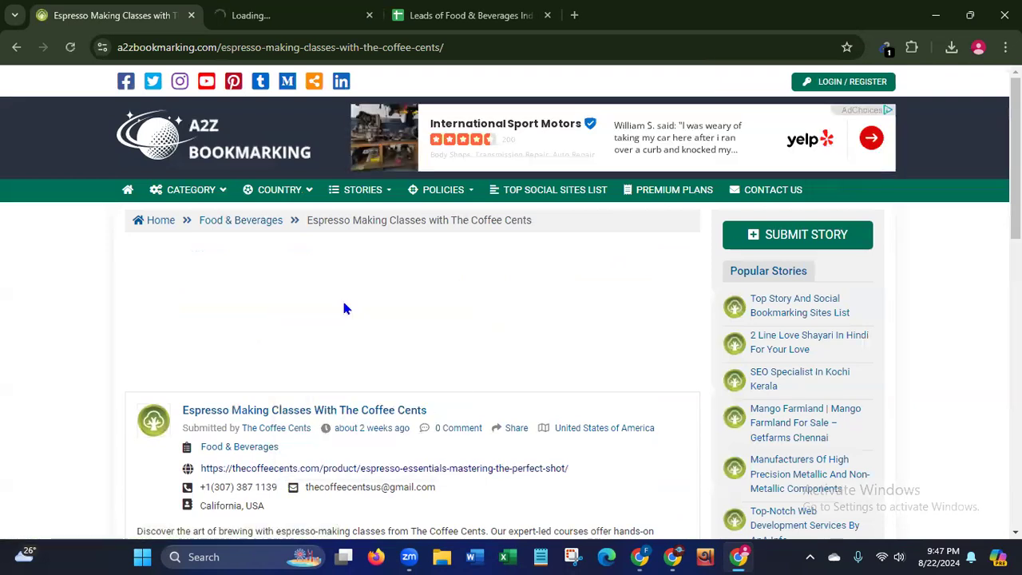
left_click(285, 24)
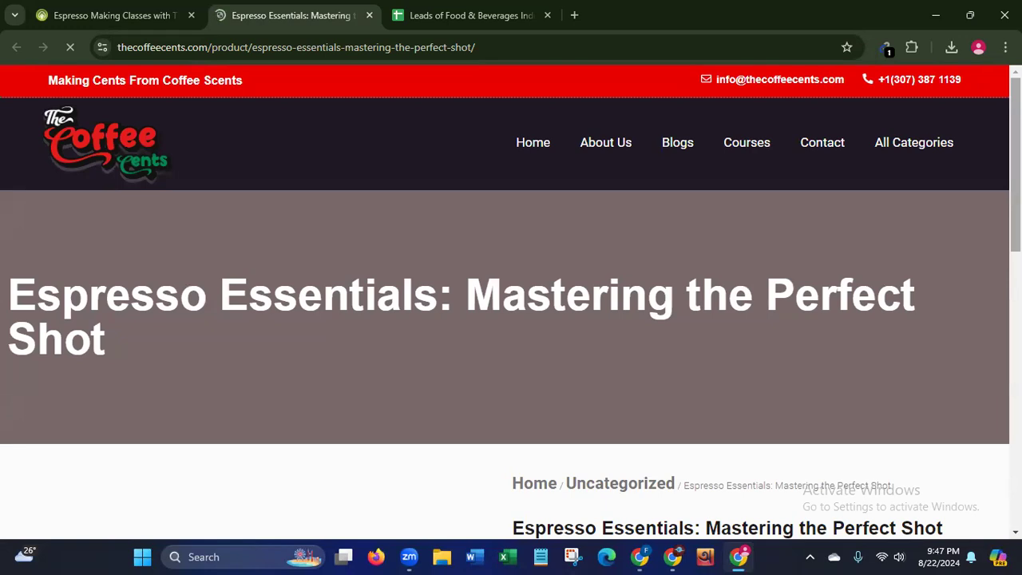
- Check the Email Extractor's list of found email IDs while the Coffee Cents product page is loading
scroll(395, 243, "down", 1)
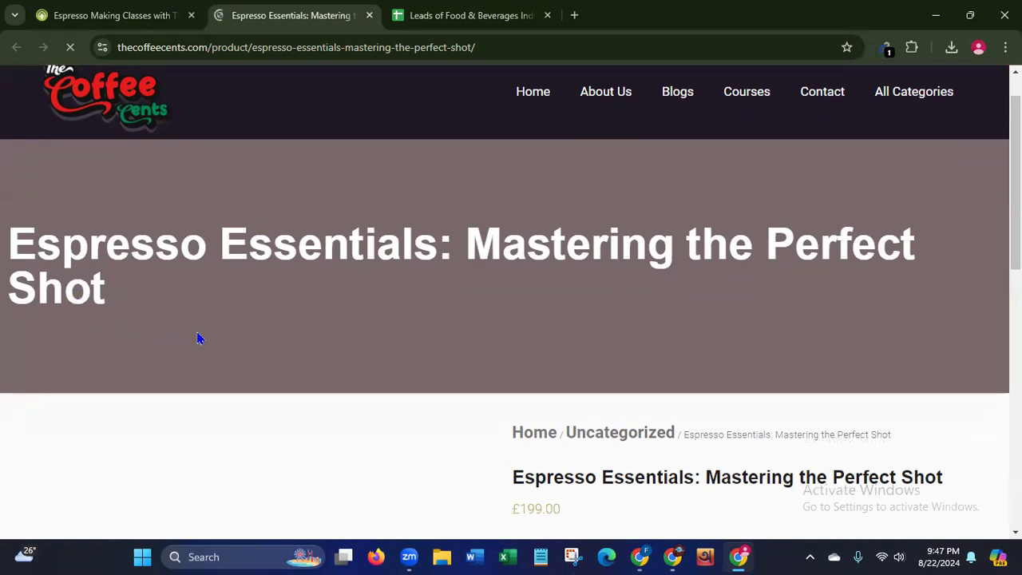
left_click(887, 53)
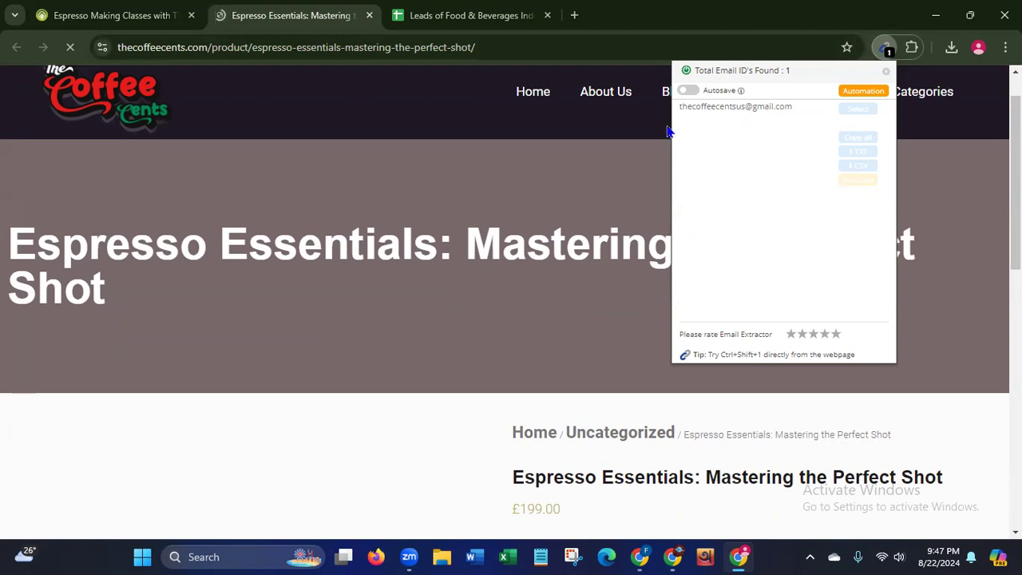
left_click_drag(680, 106, 833, 119)
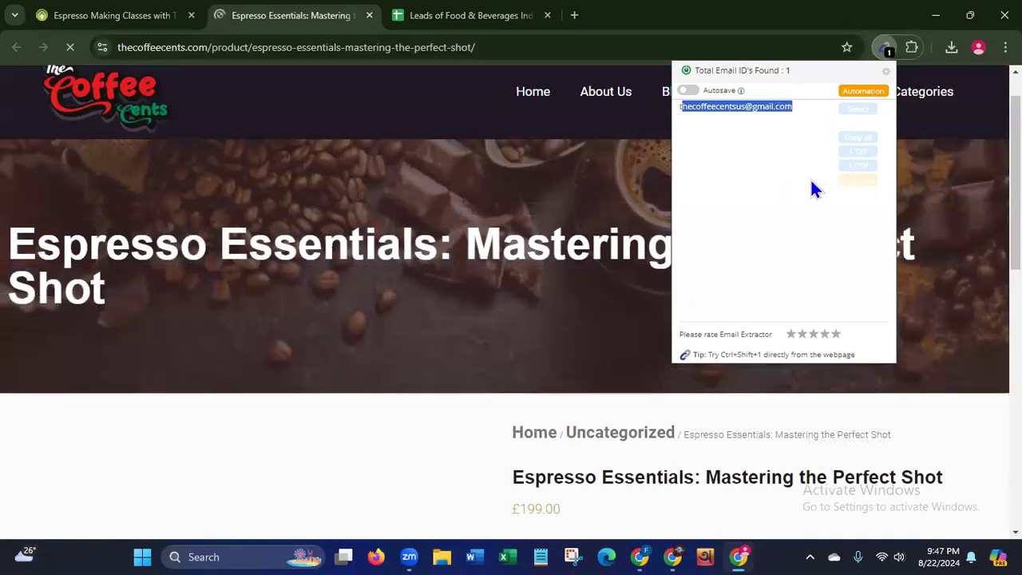
left_click(611, 220)
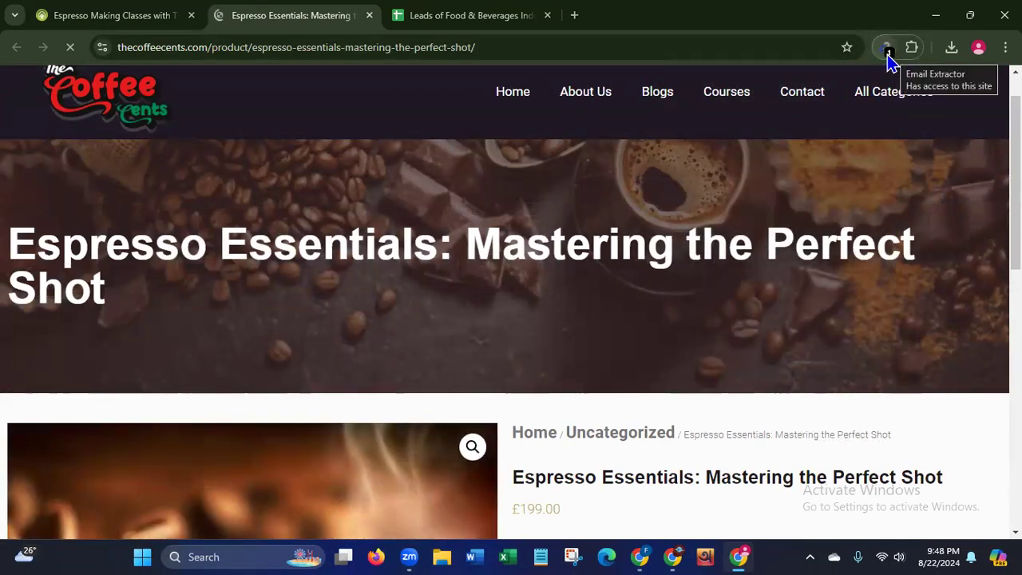
- Copy the company's email address from Email Extractor's refreshed list and paste it into cell E9 of the lead sheet
left_click(887, 54)
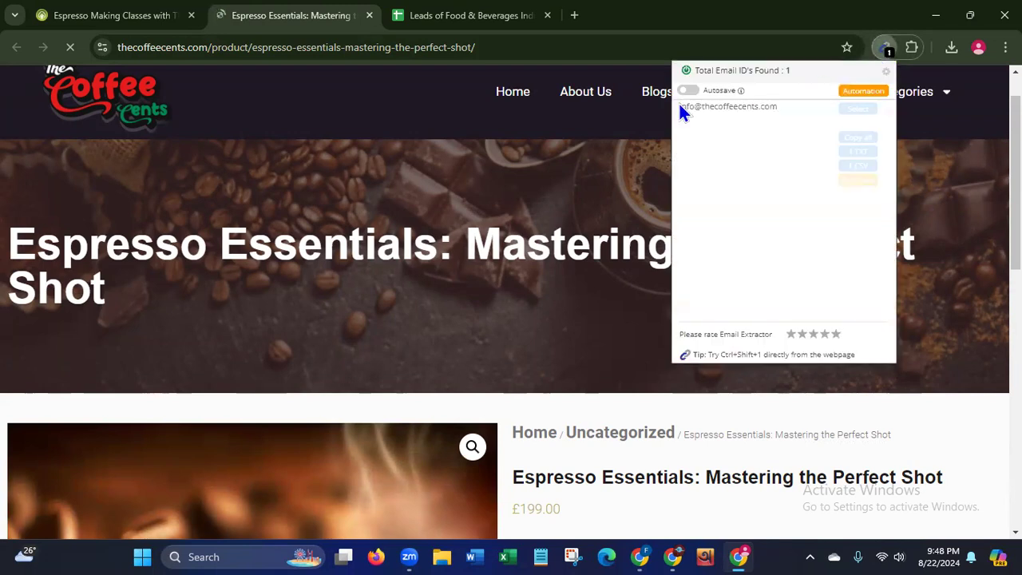
left_click_drag(679, 106, 796, 116)
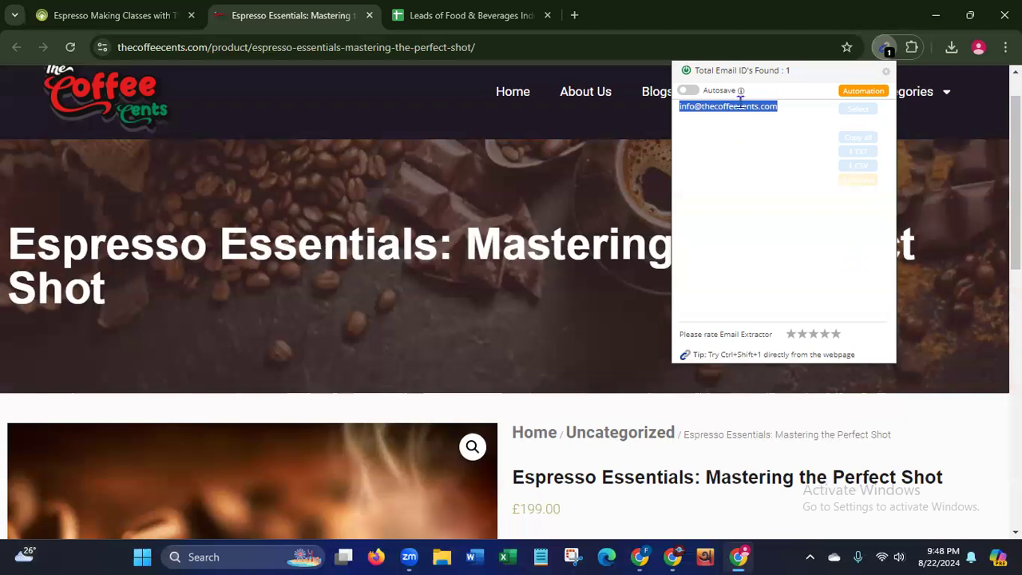
right_click(741, 101)
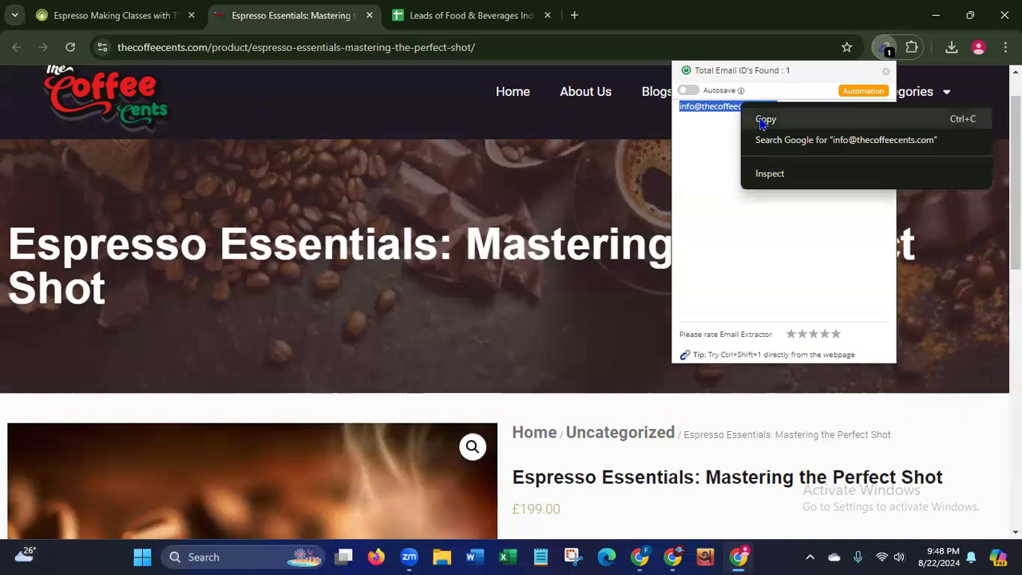
left_click(750, 119)
left_click(484, 16)
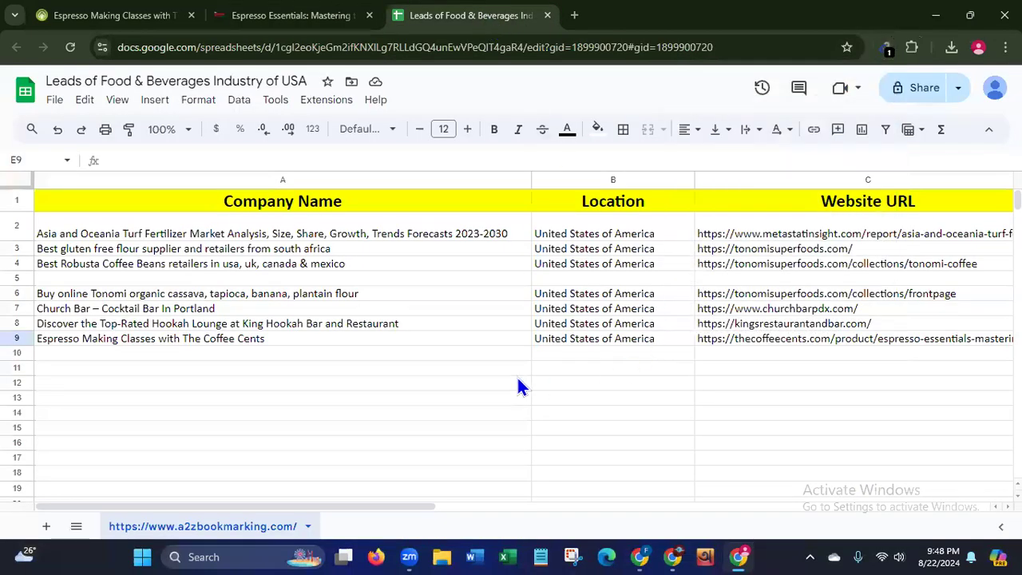
left_click_drag(266, 508, 532, 552)
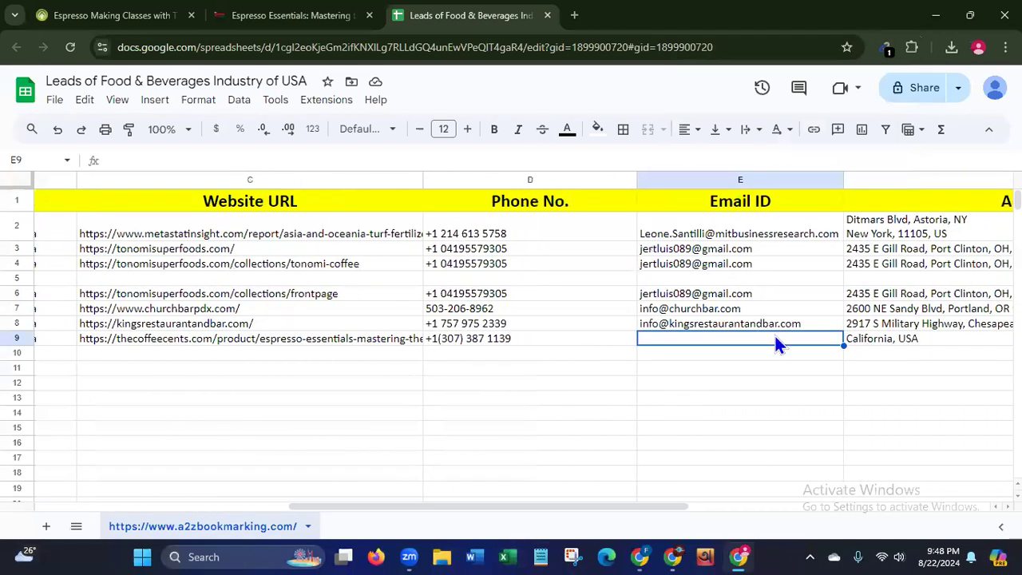
key("ctrl+v")
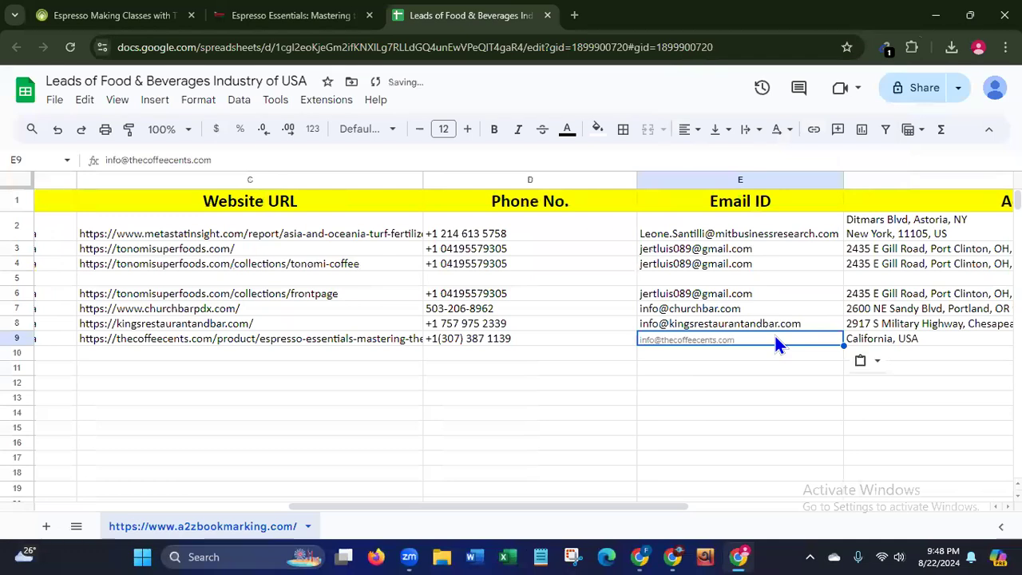
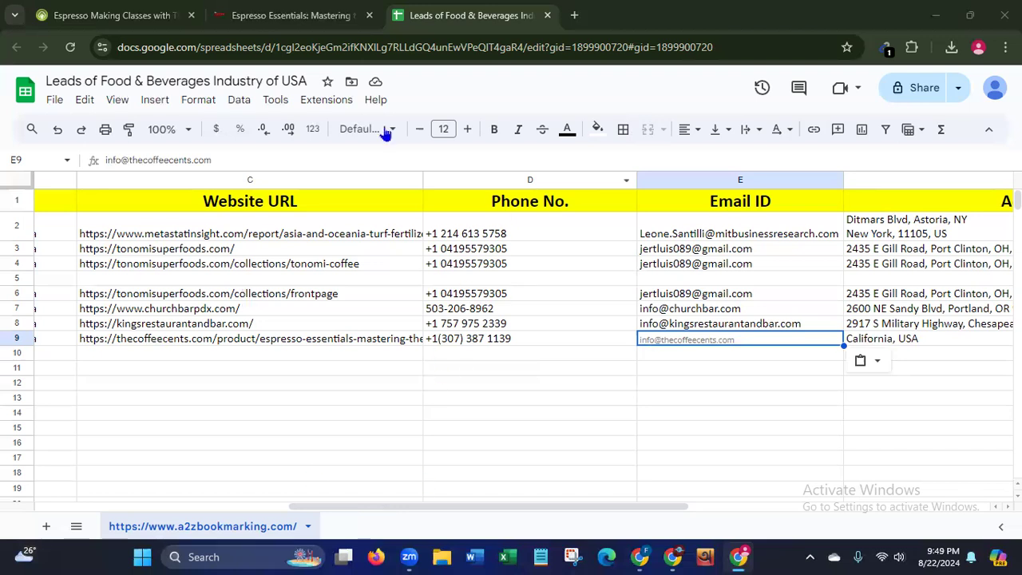
- Try font sizes 14, 12 and 11 on the email address in cell E9 and settle on size 10
left_click(443, 129)
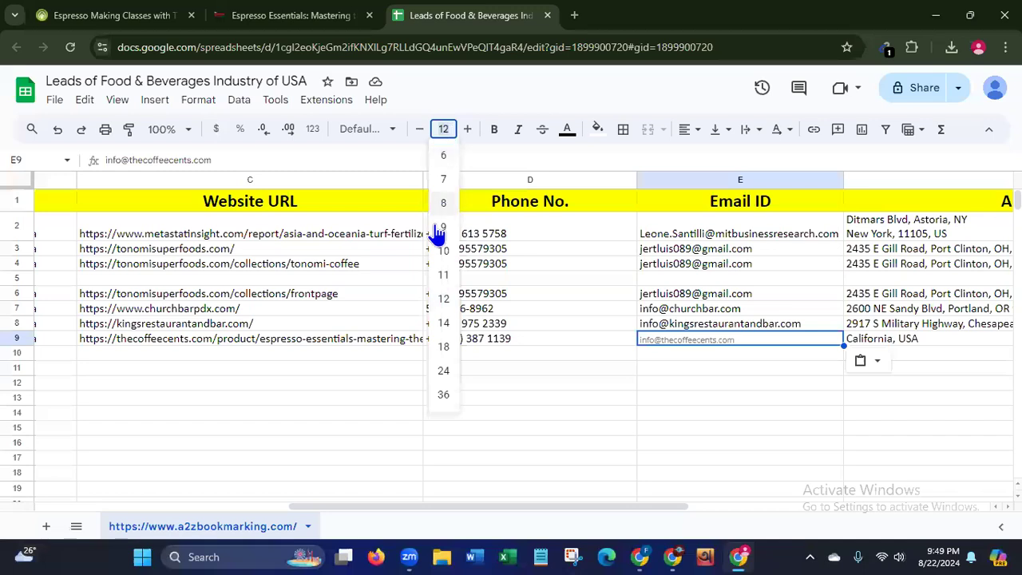
left_click(444, 325)
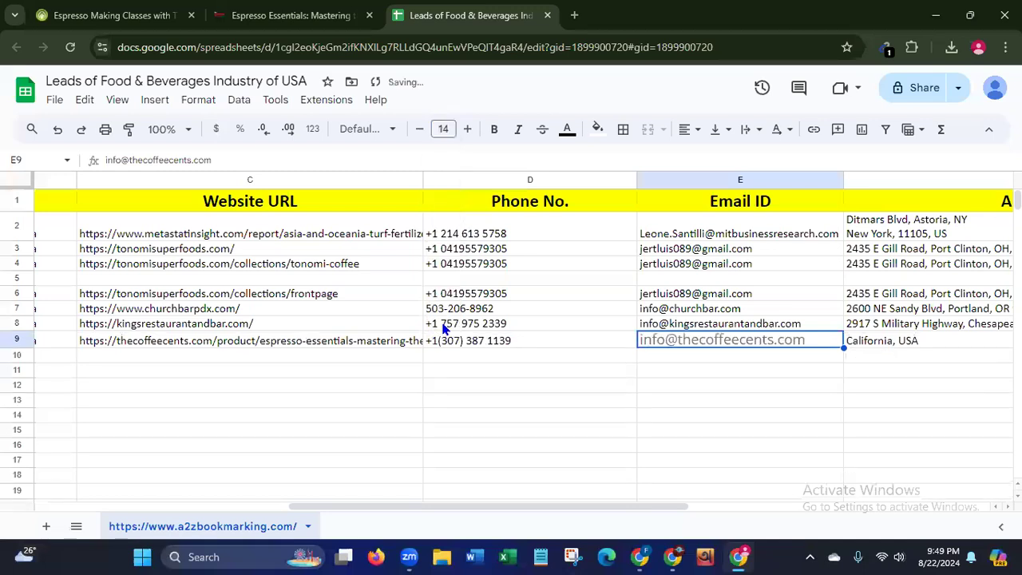
left_click(447, 127)
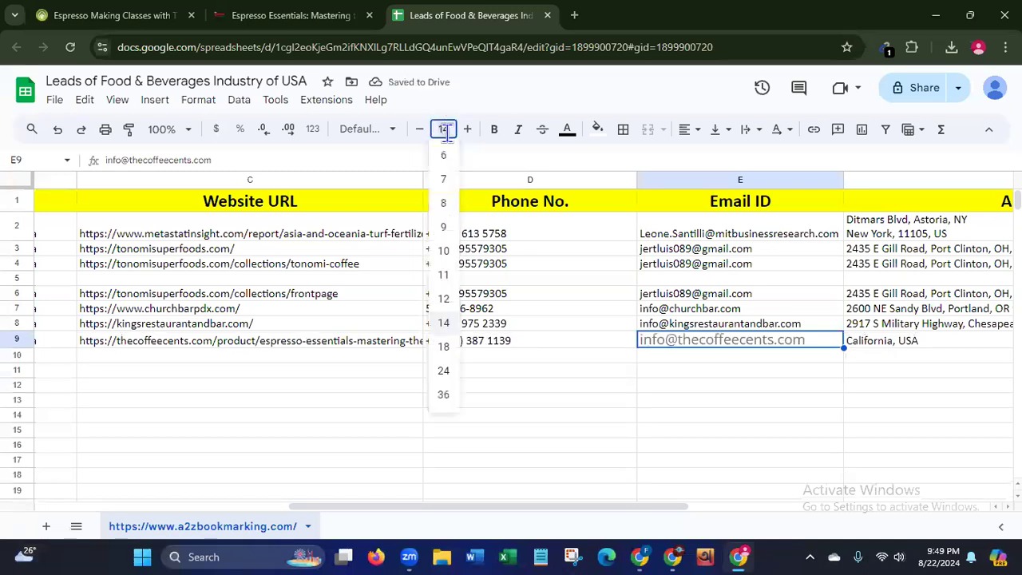
left_click(444, 300)
left_click(443, 128)
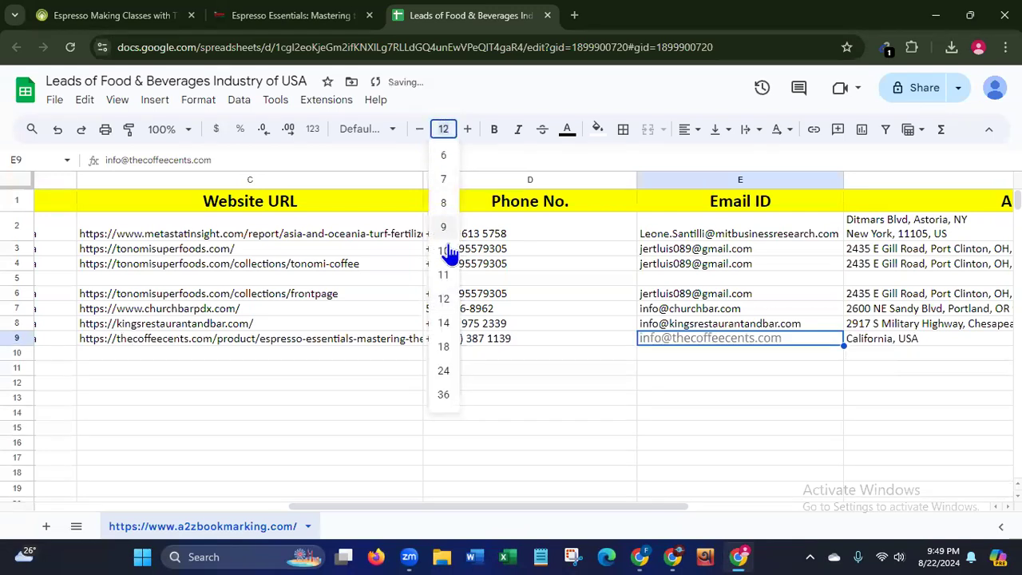
left_click(445, 276)
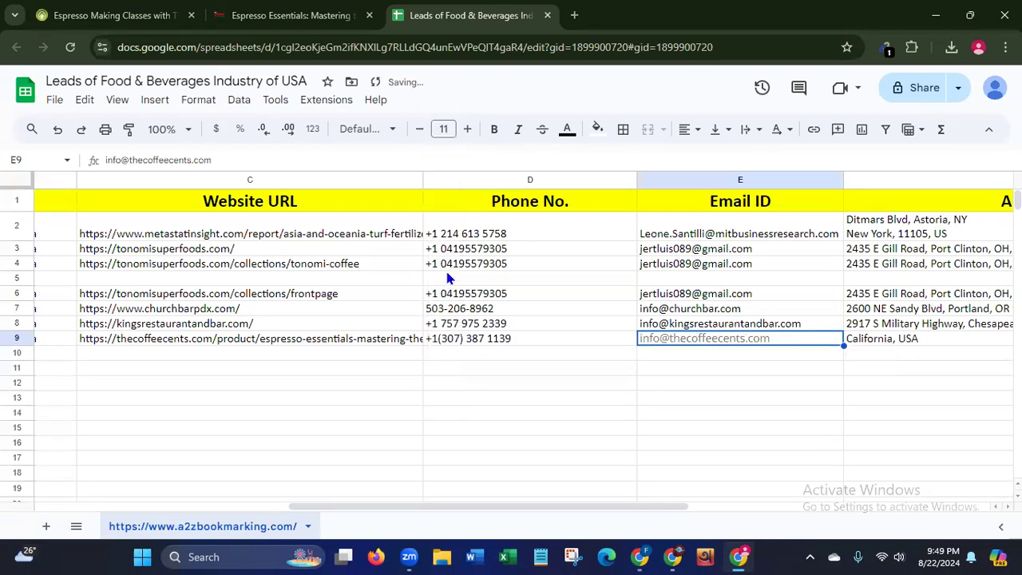
left_click(443, 129)
left_click(444, 251)
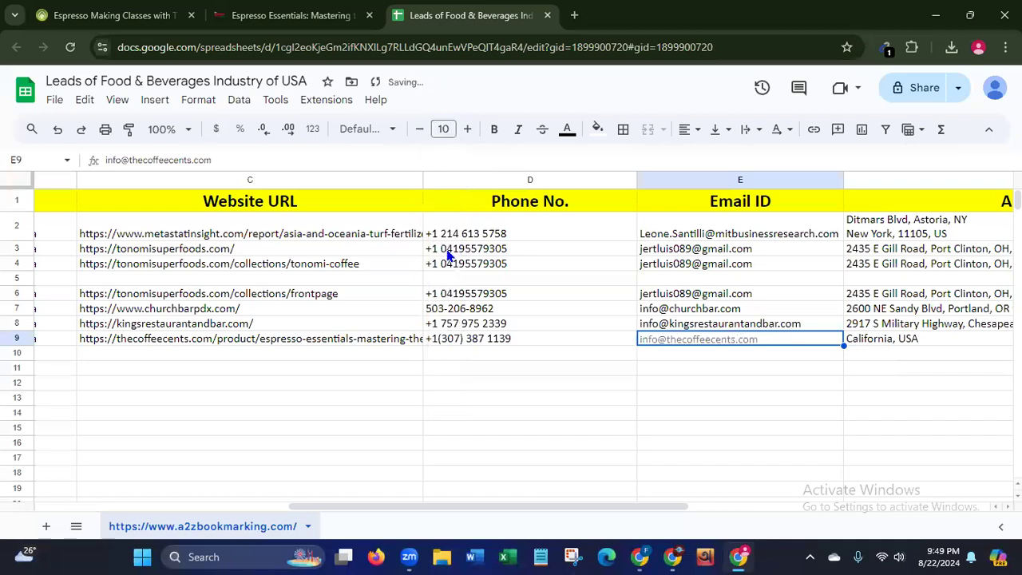
- Set the text colour of the email address in cell E9 to black
left_click(567, 130)
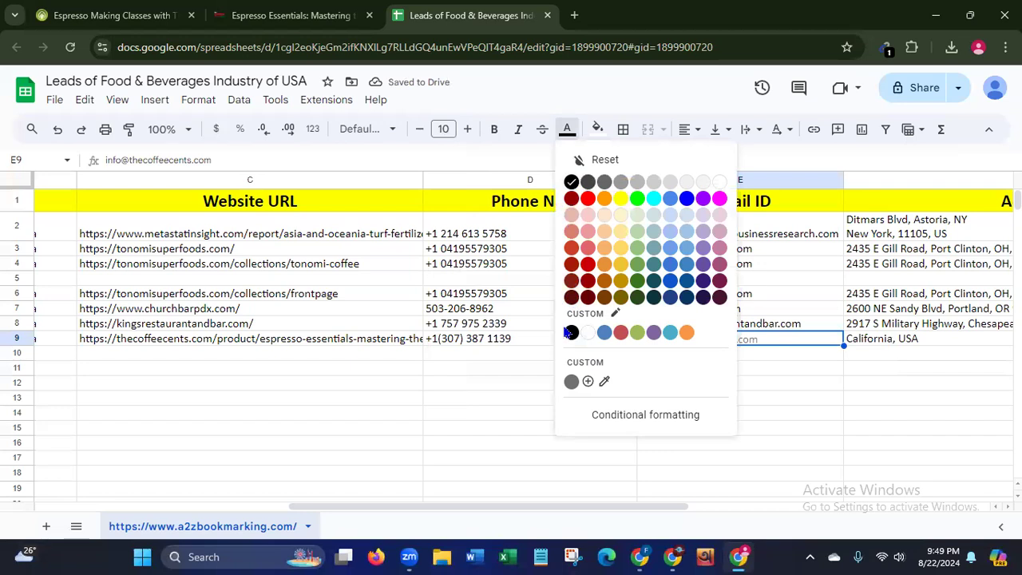
left_click(571, 333)
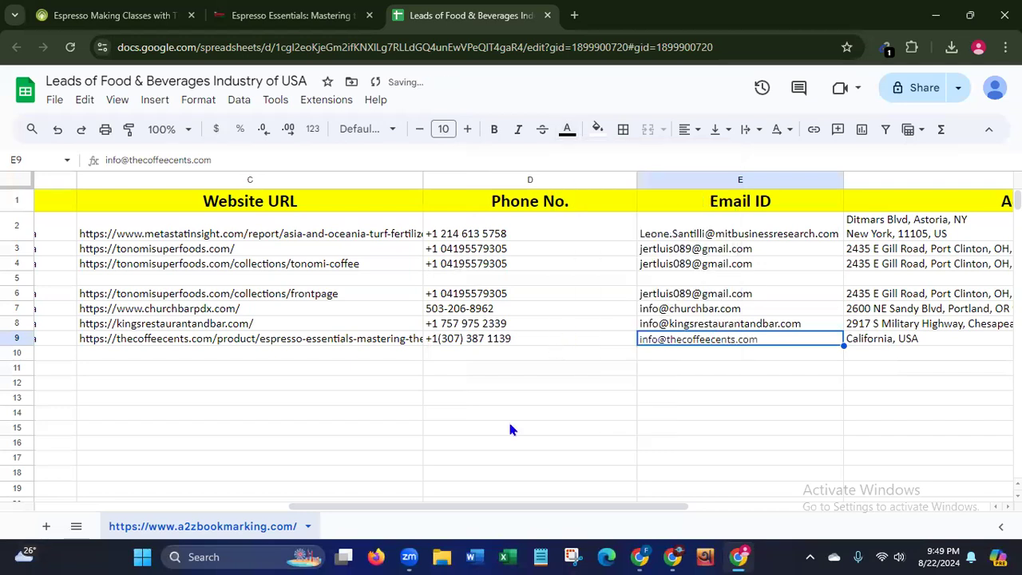
left_click(567, 131)
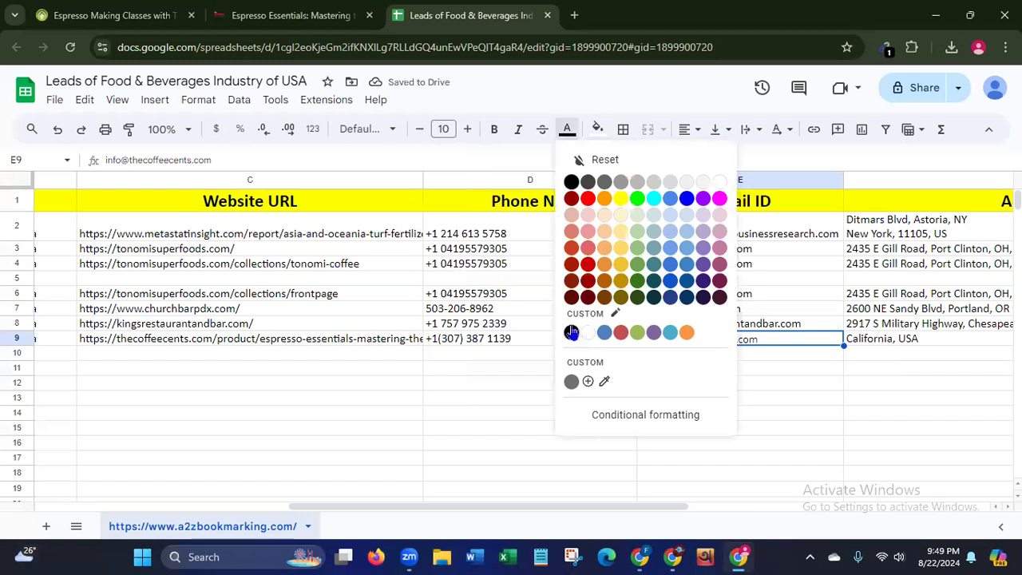
left_click(571, 185)
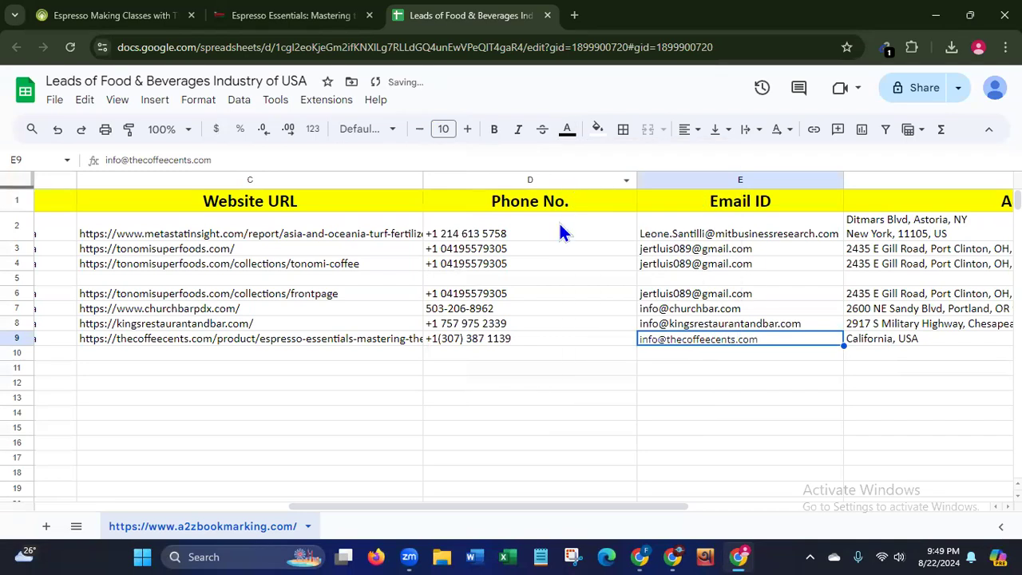
left_click(515, 457)
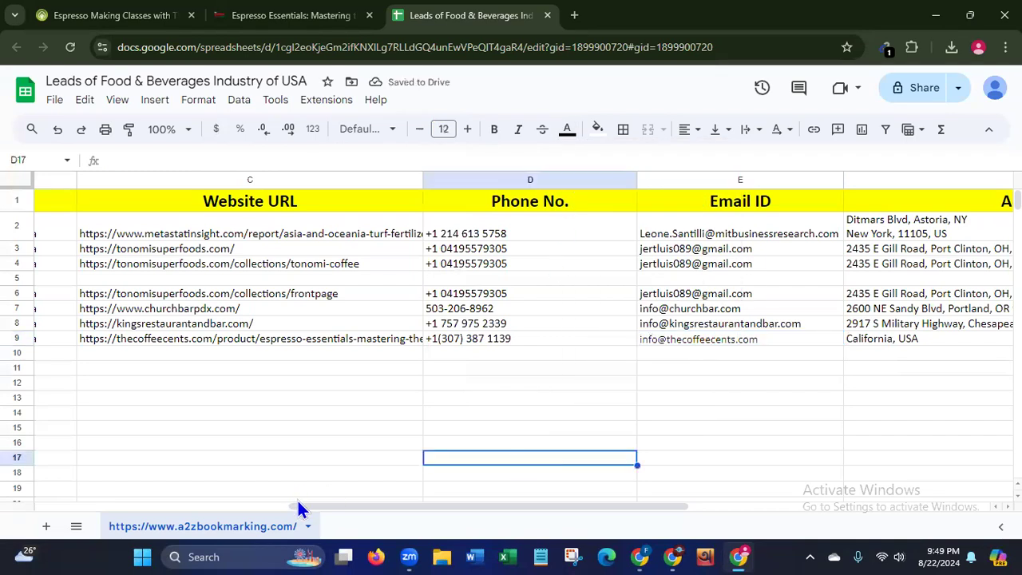
- Centre the contents of rows 2 to 9 horizontally in the lead sheet
left_click_drag(297, 502, 212, 509)
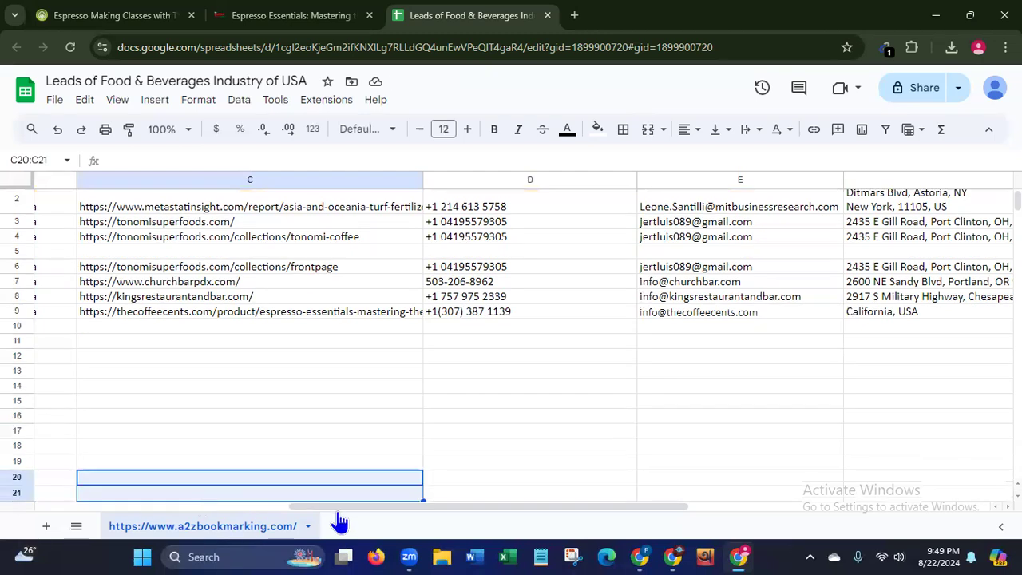
left_click_drag(335, 506, 10, 484)
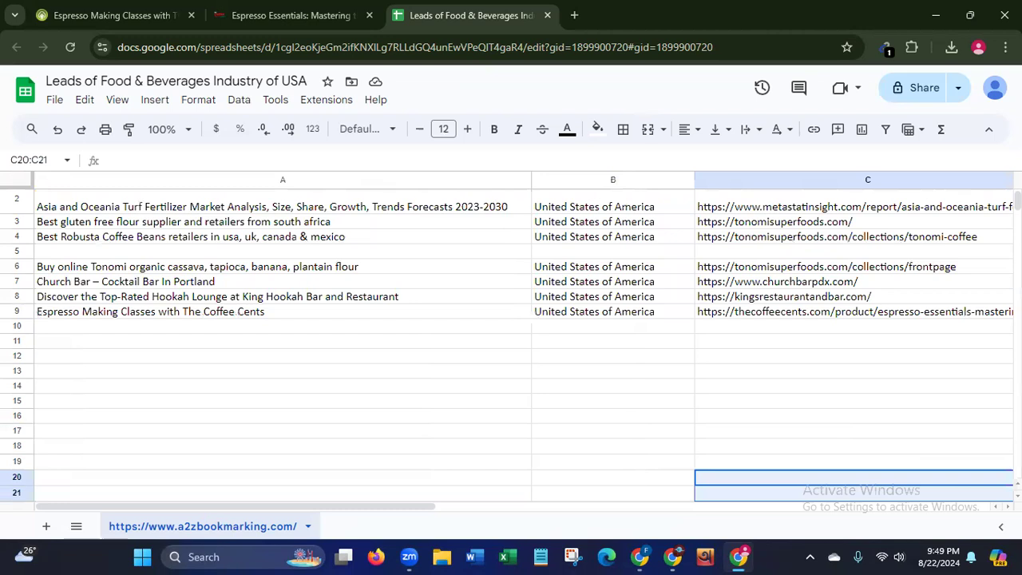
scroll(795, 347, "up", 1)
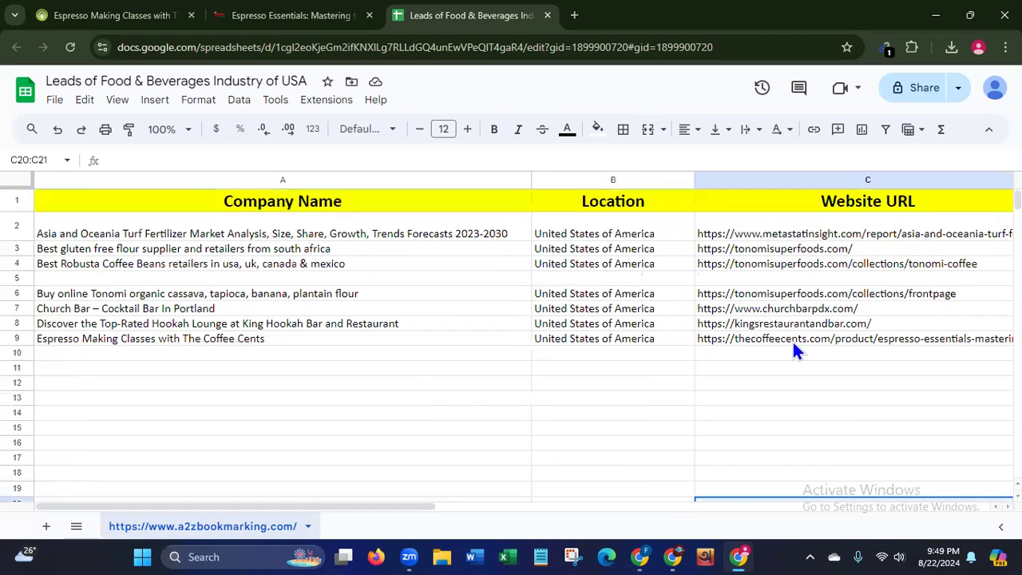
left_click(14, 225)
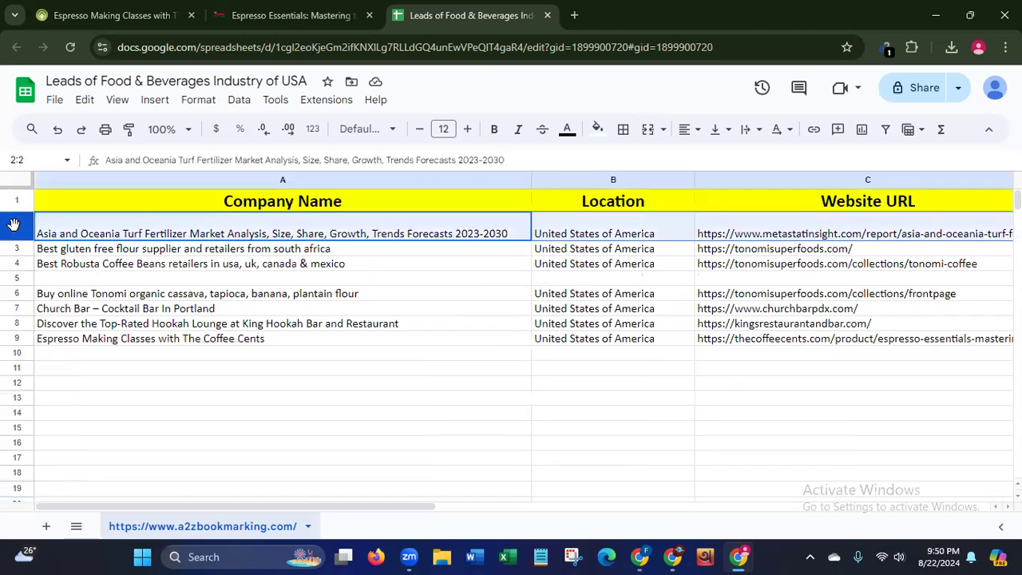
key("shift+Down")
key("shift+Down")
key("shift+Down")
key("shift+Down")
key("shift+Down")
key("shift+Down")
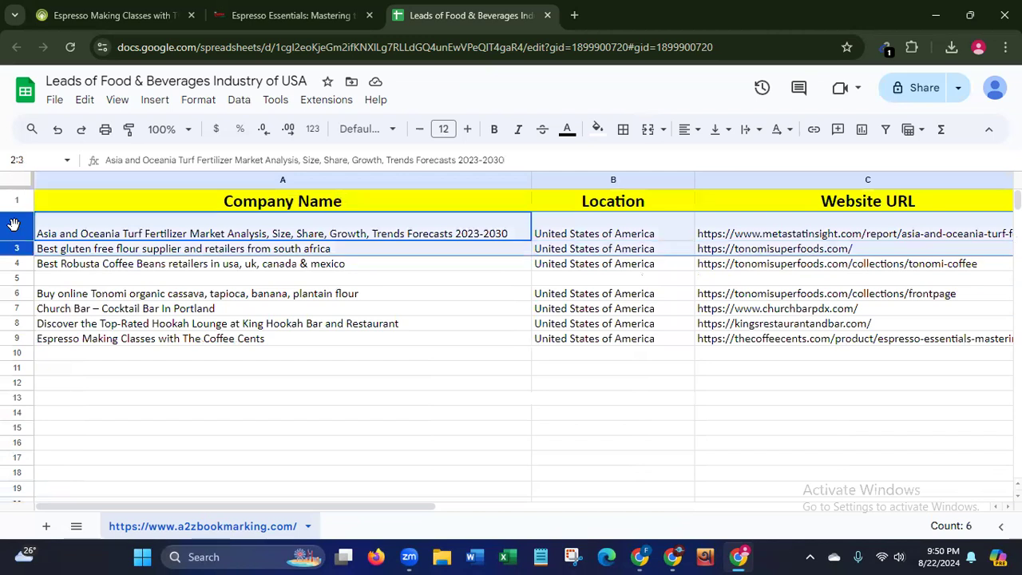
key("shift+Down")
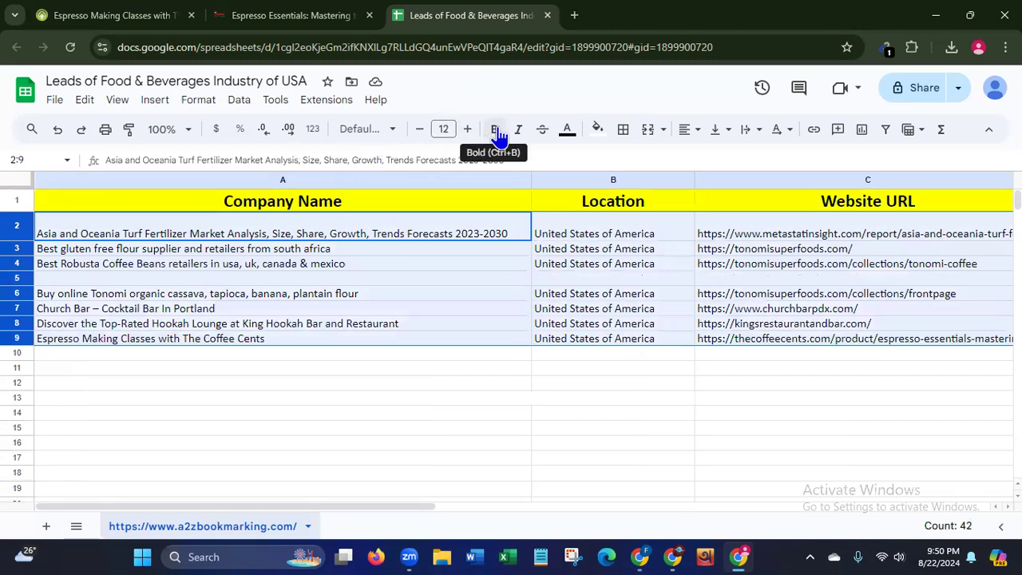
left_click(566, 131)
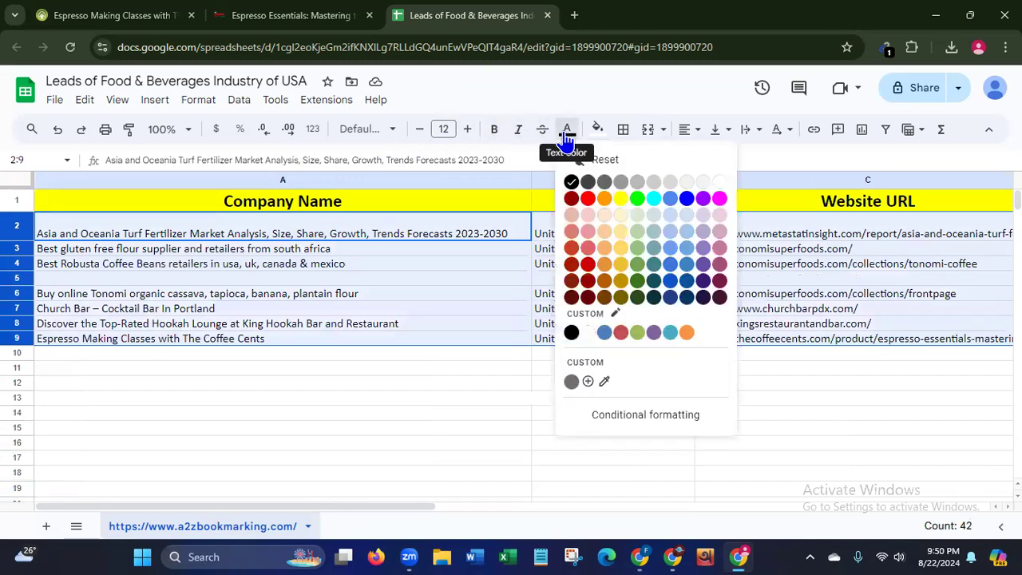
left_click(685, 130)
left_click(684, 131)
left_click(711, 158)
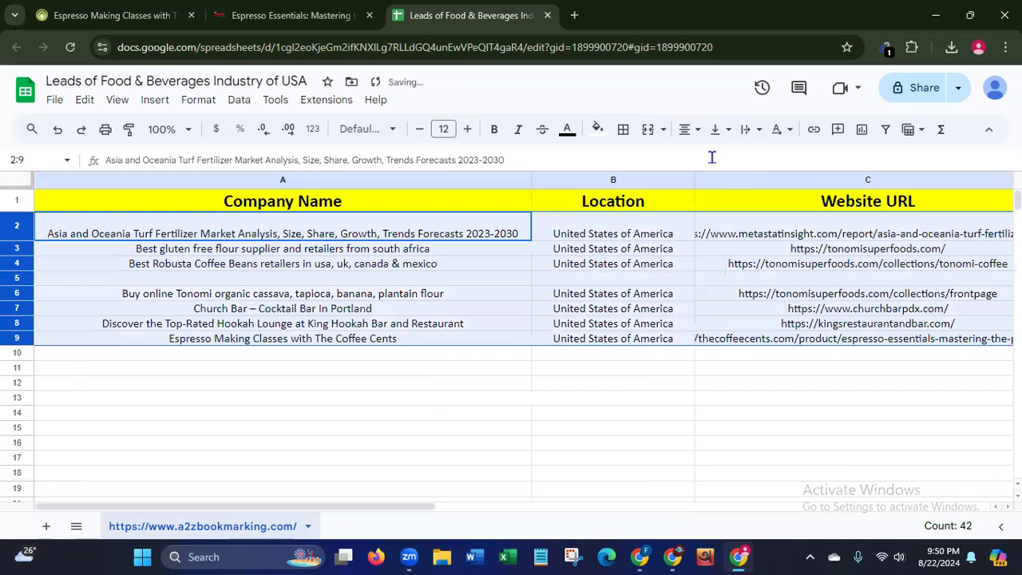
left_click(822, 478)
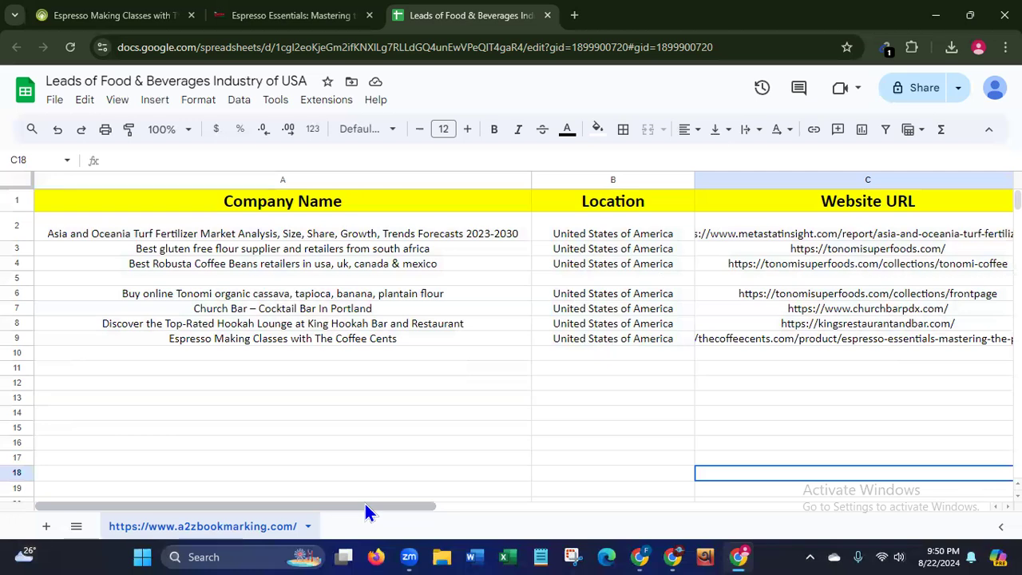
- Delete the empty row 5 between the coffee beans and organic flour leads
left_click(16, 277)
right_click(17, 275)
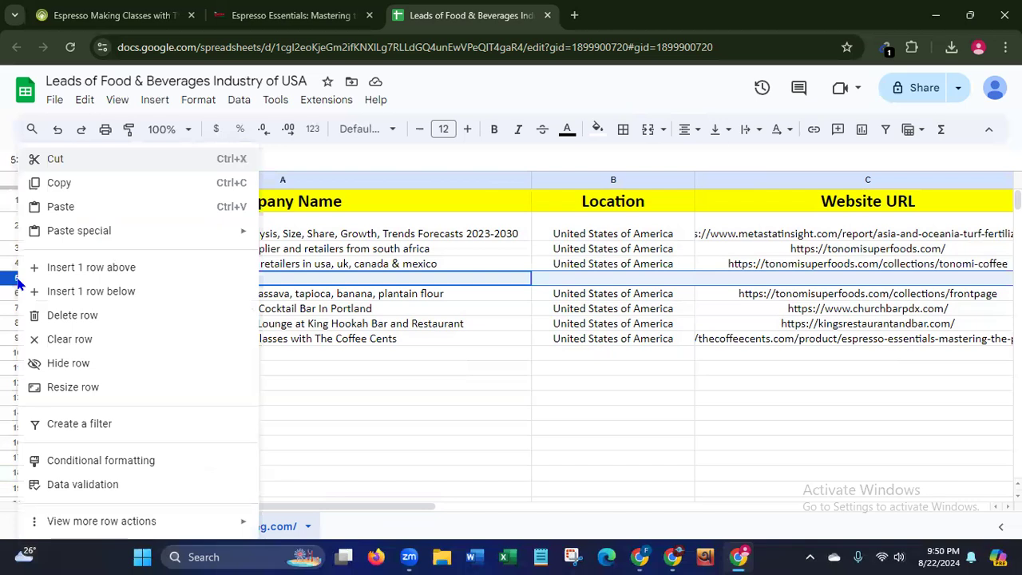
left_click(45, 317)
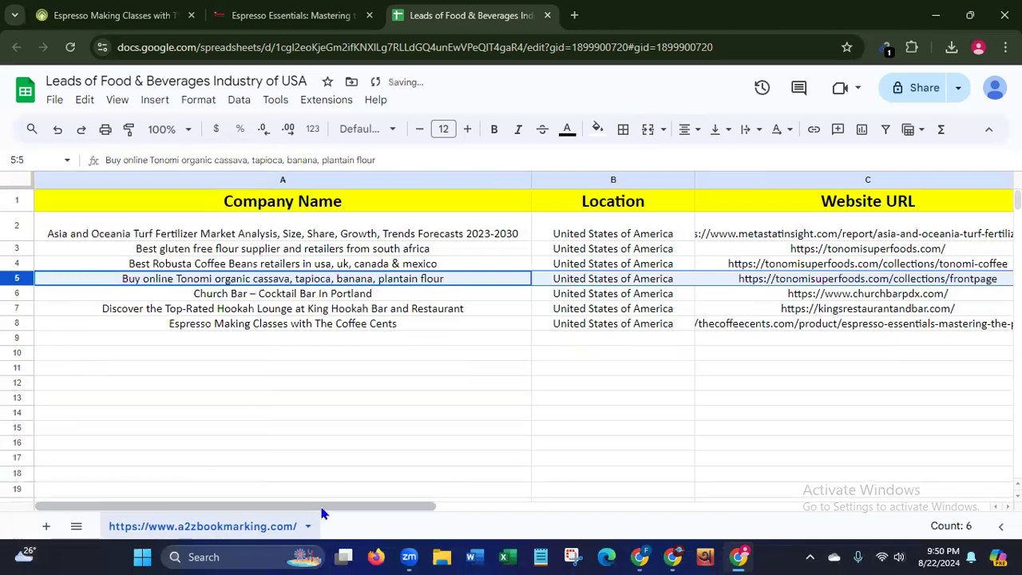
left_click(490, 495)
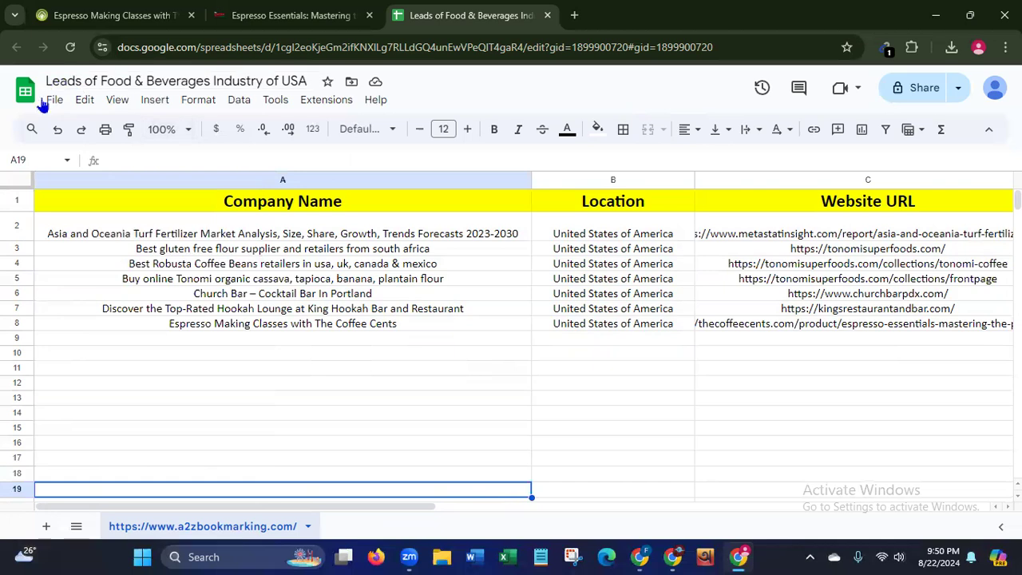
- Return to A2Z Bookmarking's story search, search the Fashion & Jewelry category for the United Kingdom, and browse the listed companies
left_click(83, 17)
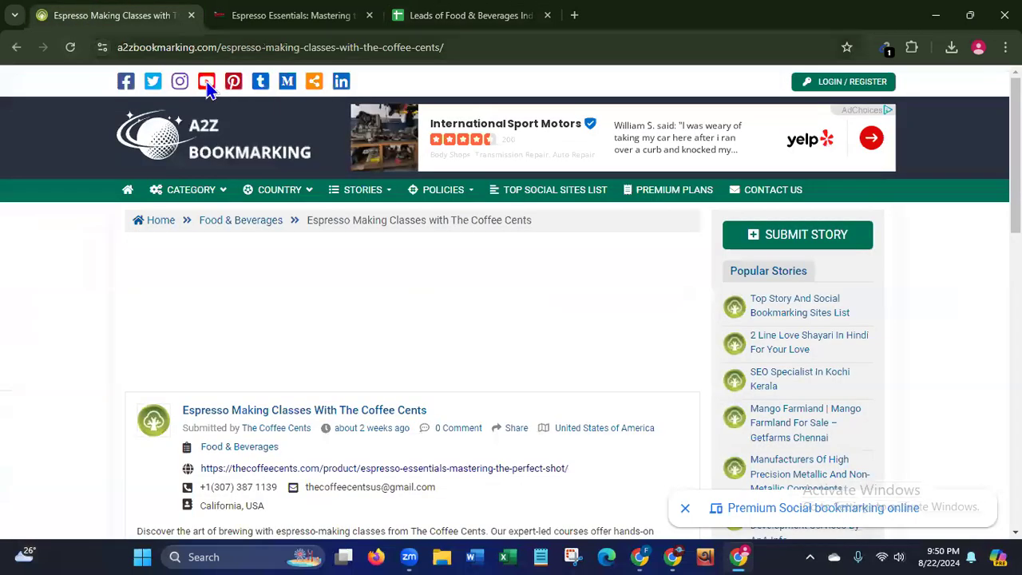
left_click(16, 50)
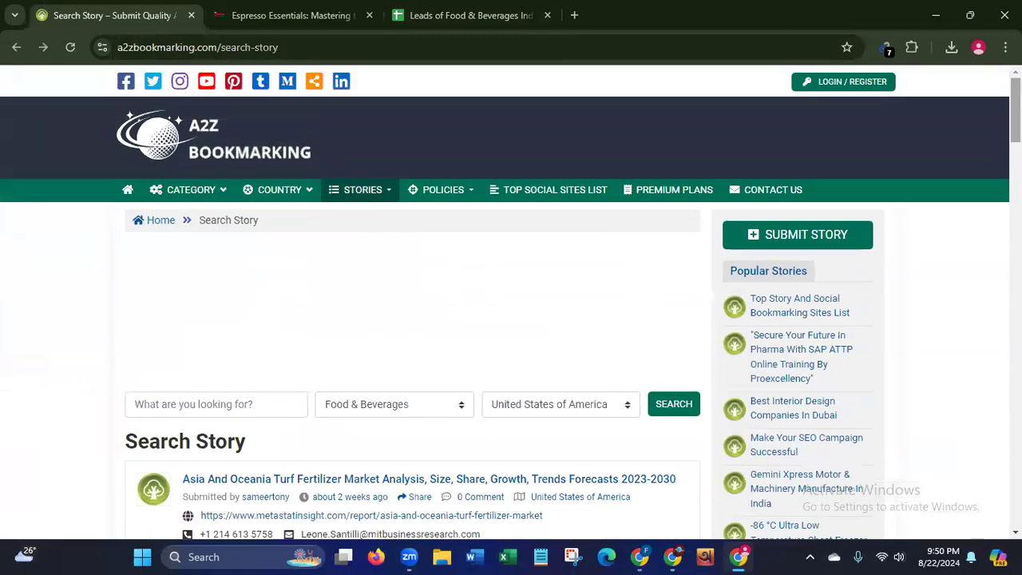
left_click(459, 409)
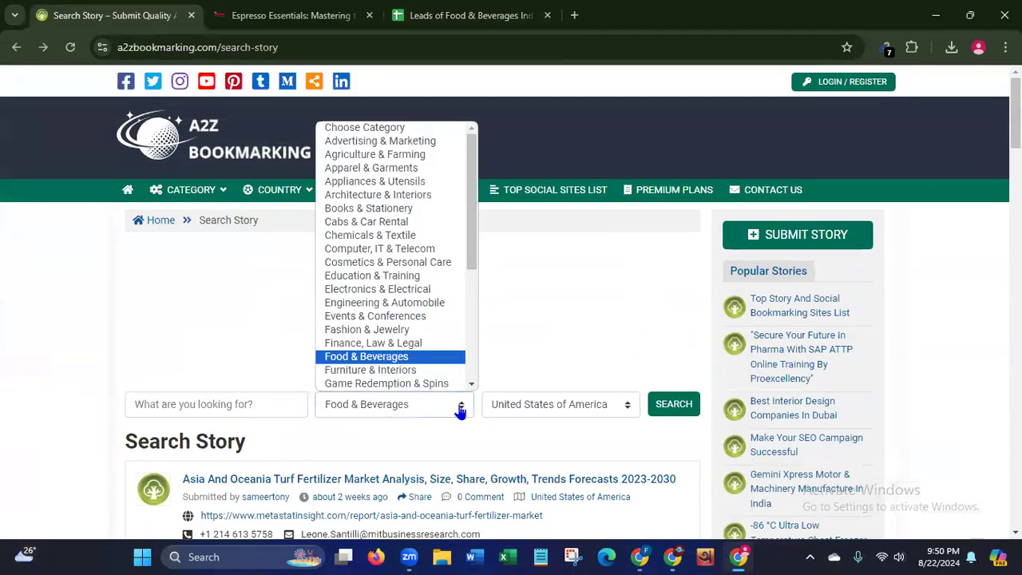
left_click(376, 330)
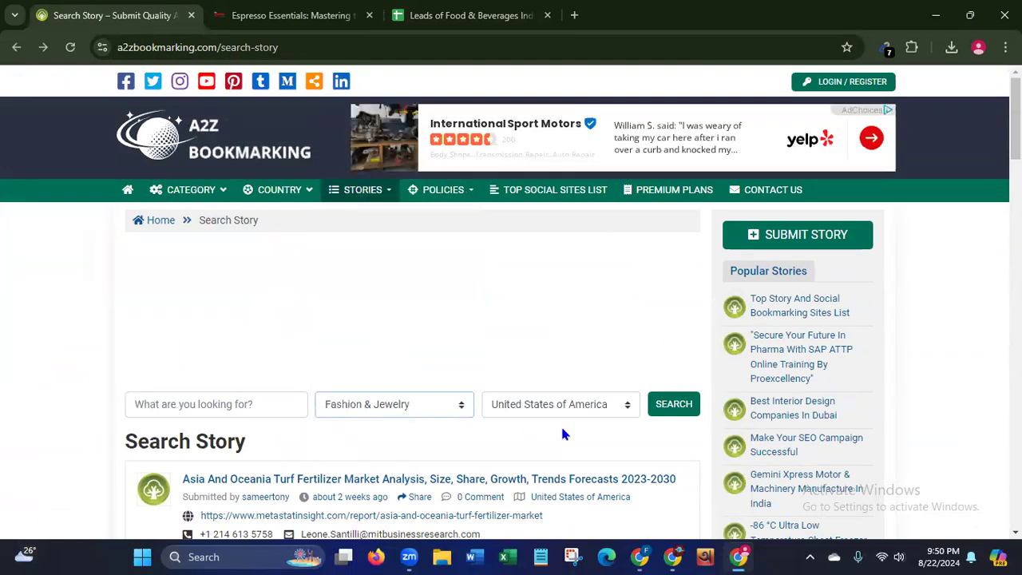
left_click(597, 408)
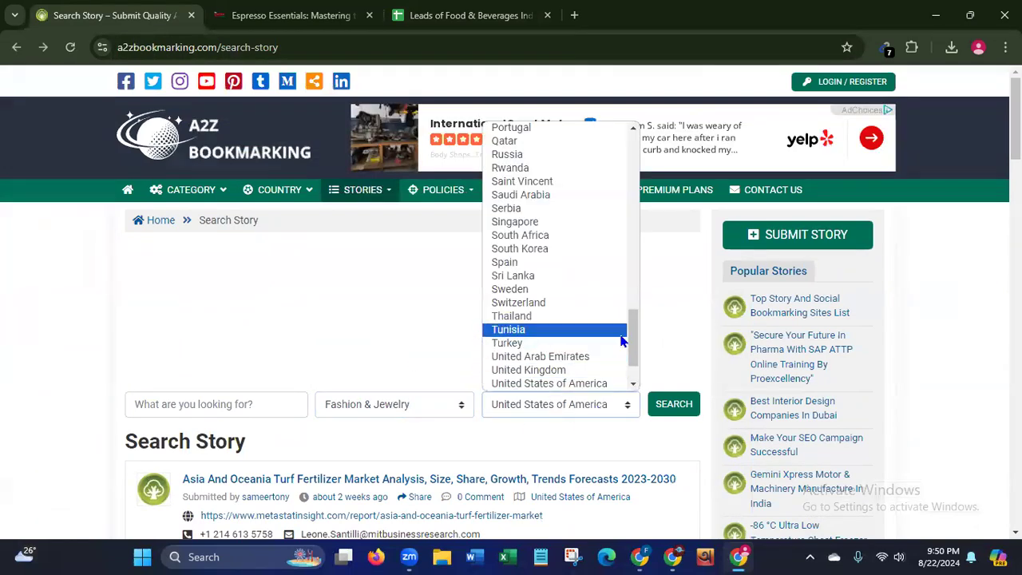
left_click(541, 370)
left_click(684, 414)
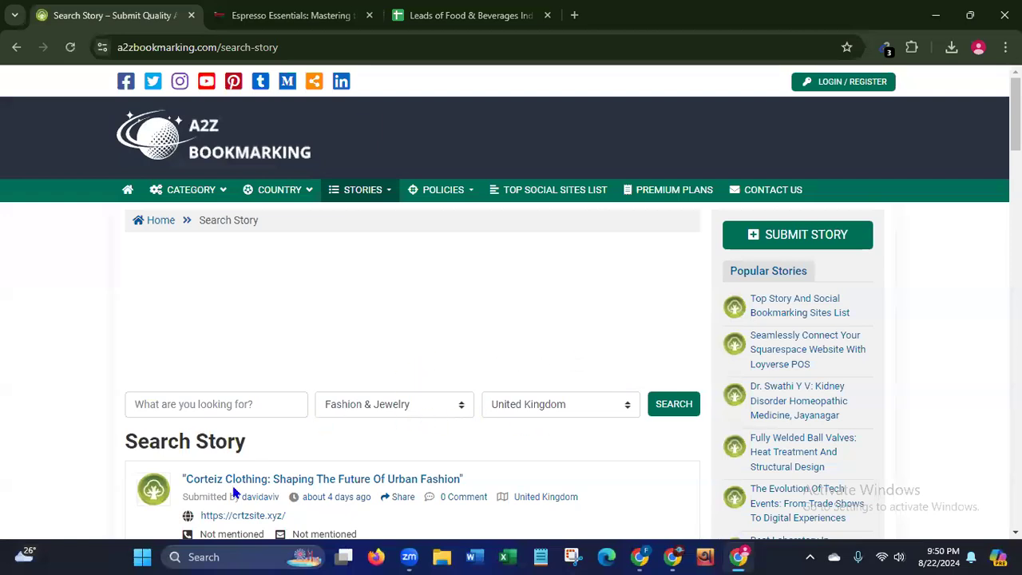
scroll(511, 304, "down", 9)
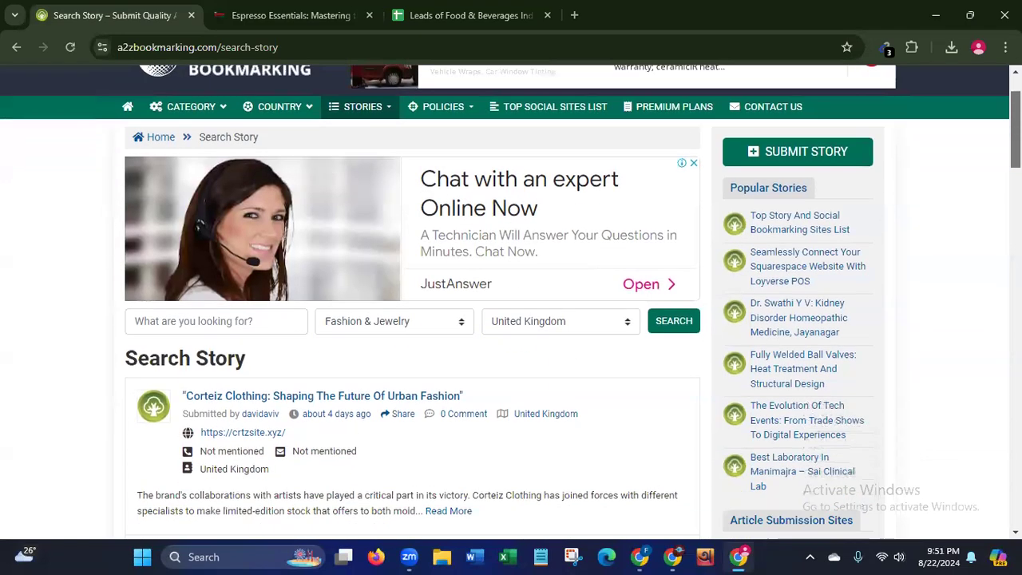
scroll(511, 304, "down", 3)
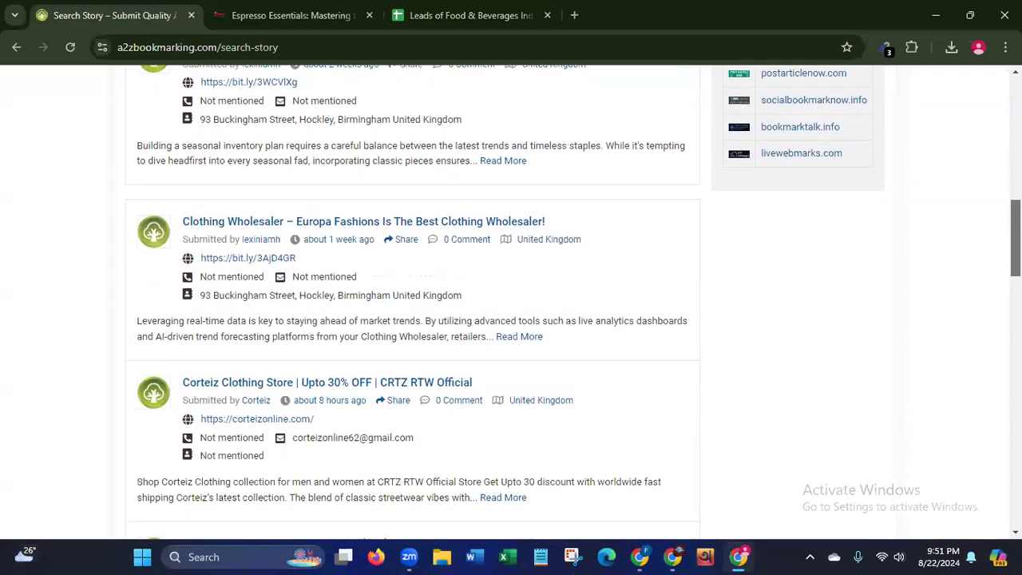
scroll(511, 304, "up", 9)
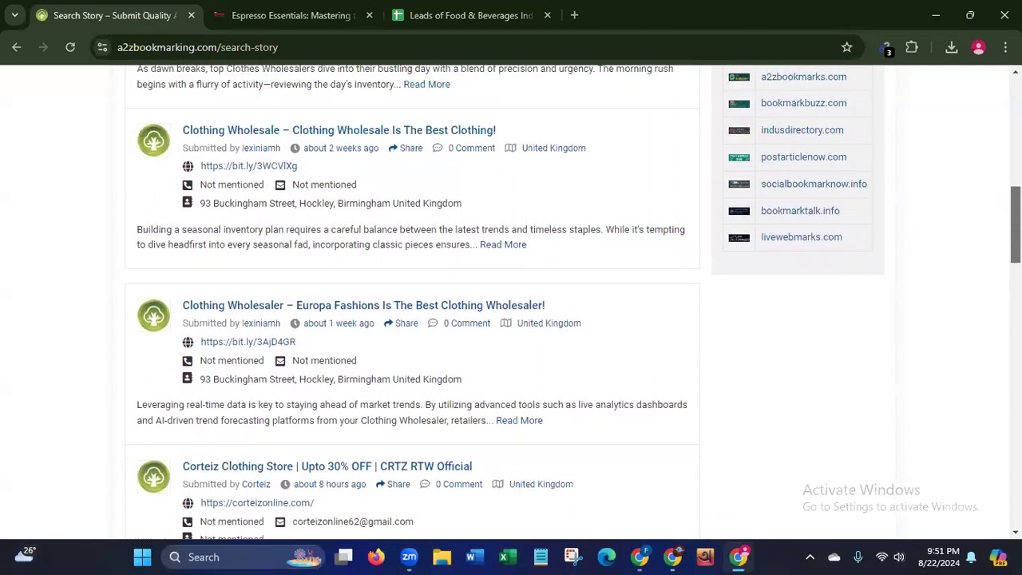
scroll(462, 477, "down", 4)
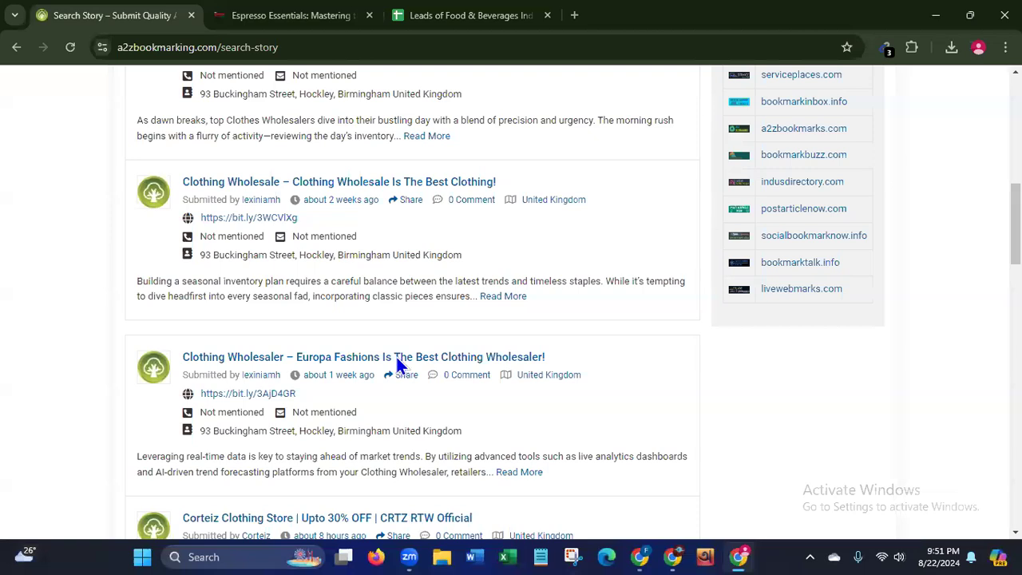
- In the lead sheet, set general access to Anyone with the link with the Editor role and copy the sharing link
left_click(471, 15)
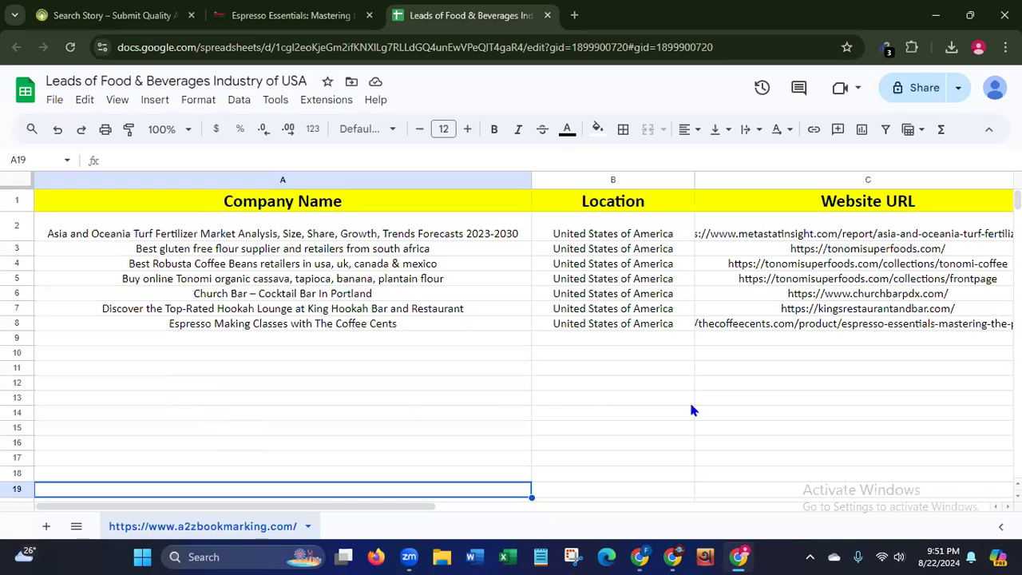
left_click(902, 88)
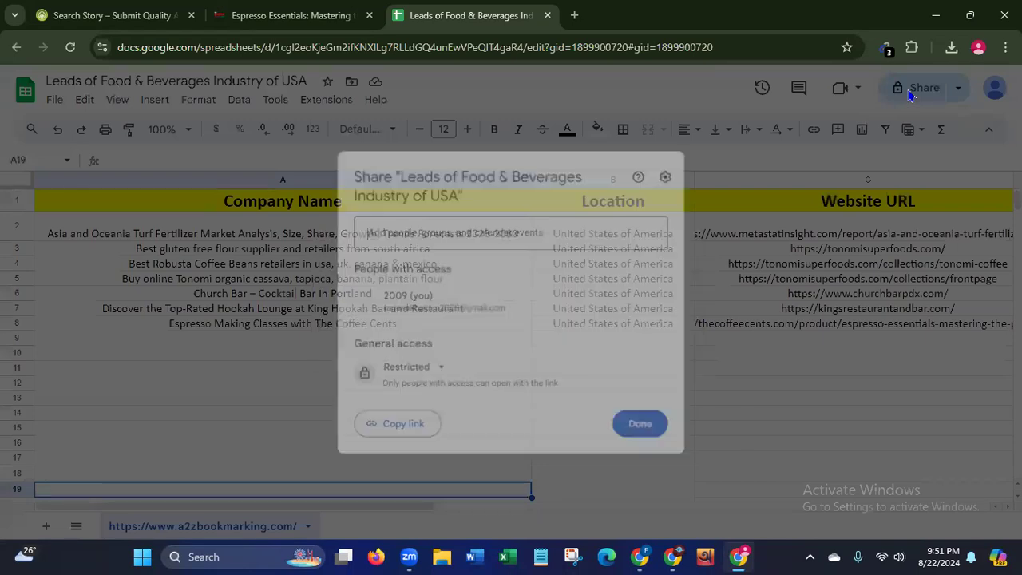
left_click(434, 376)
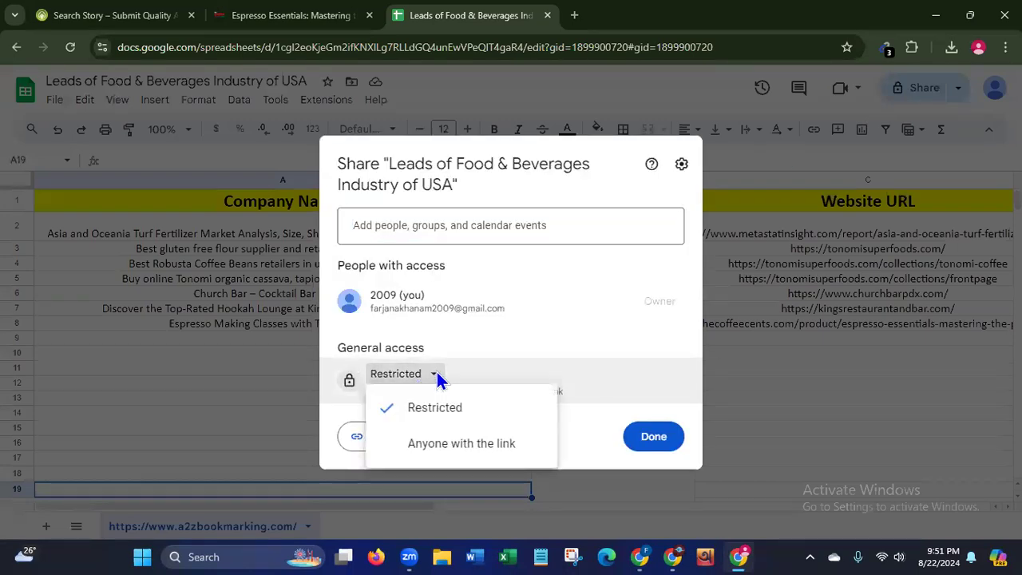
left_click(430, 447)
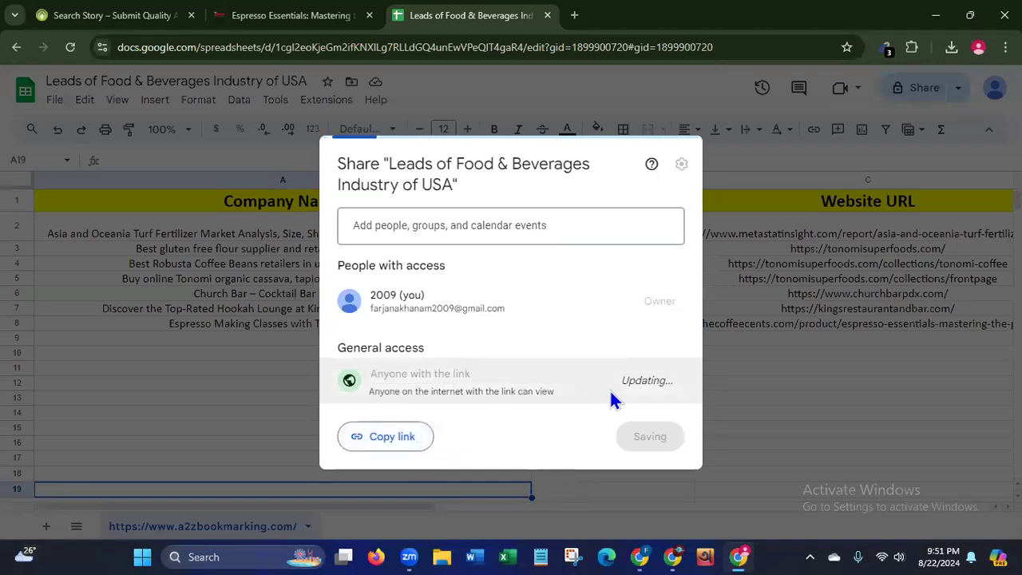
left_click(646, 392)
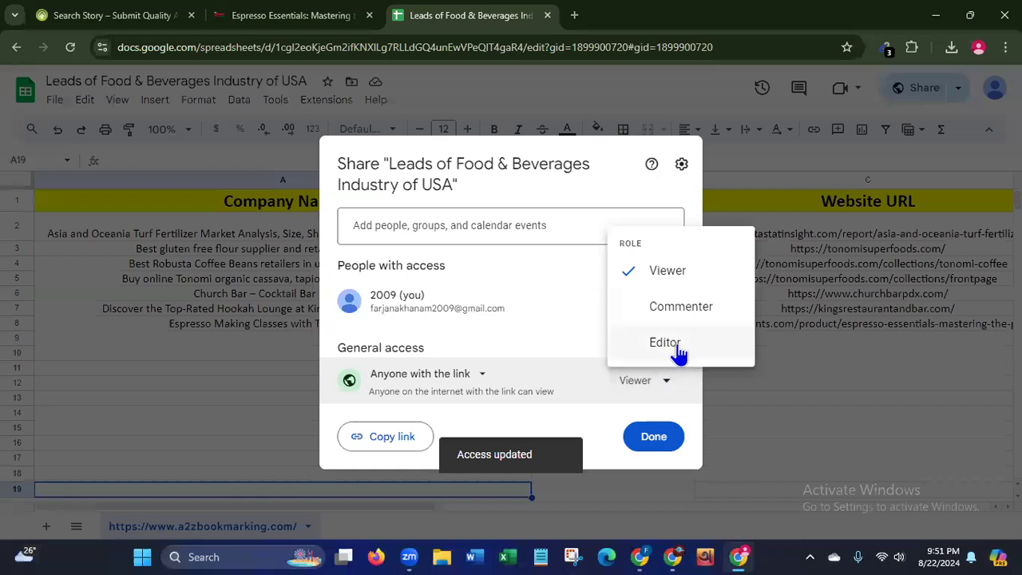
left_click(666, 343)
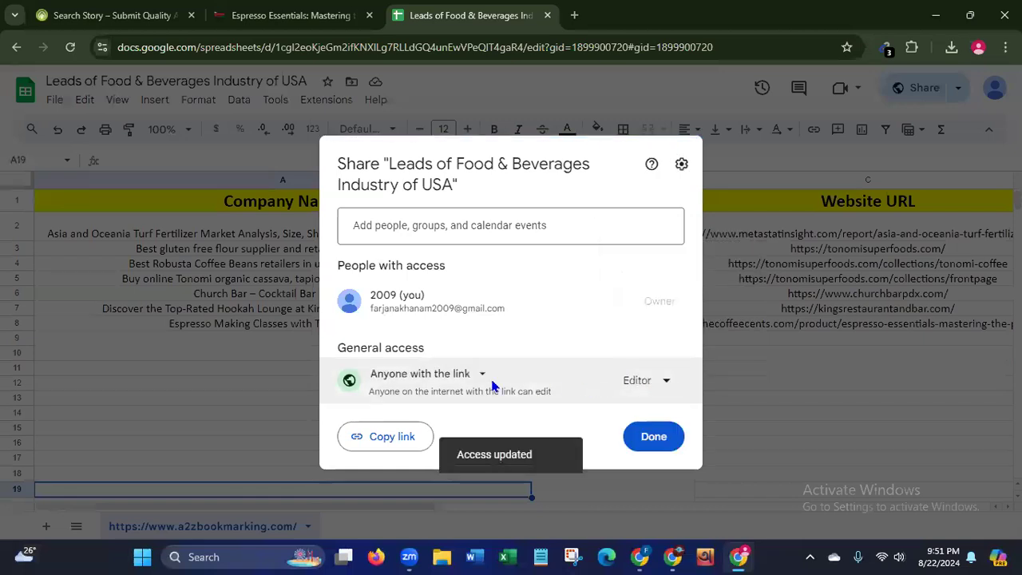
left_click(392, 438)
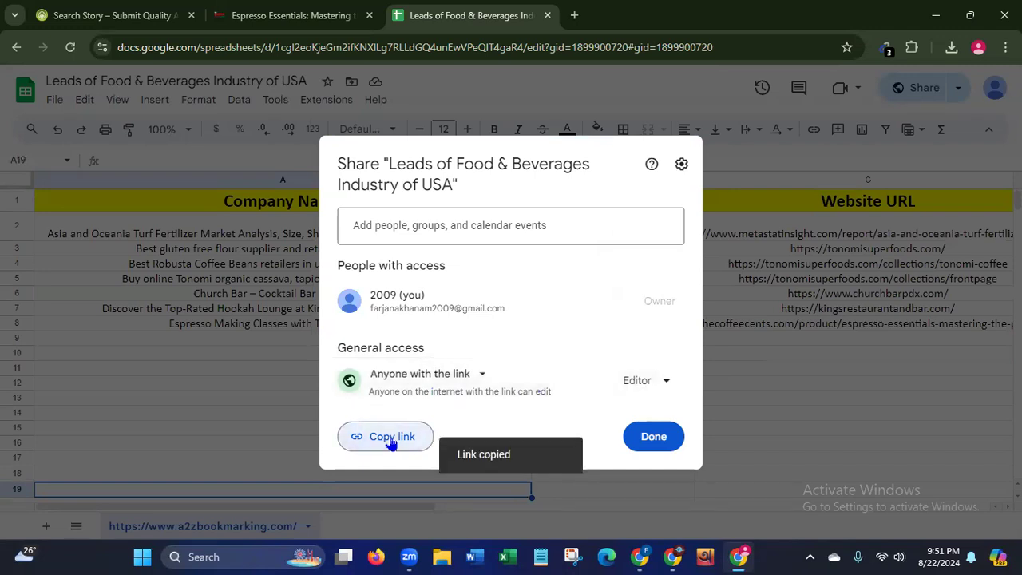
left_click(653, 437)
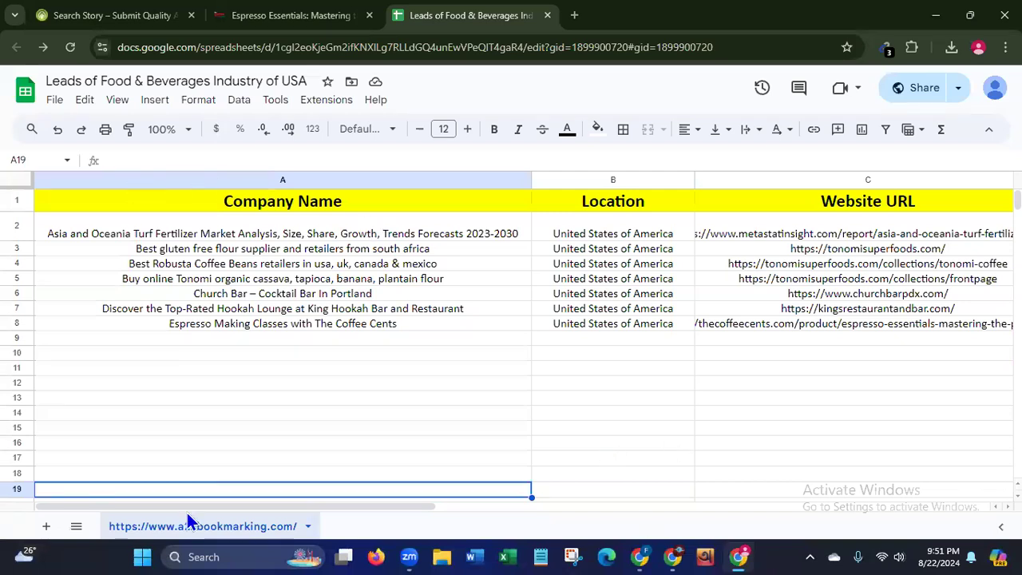
- Widen the Website URL column so that the long website addresses fit
left_click_drag(236, 507, 361, 510)
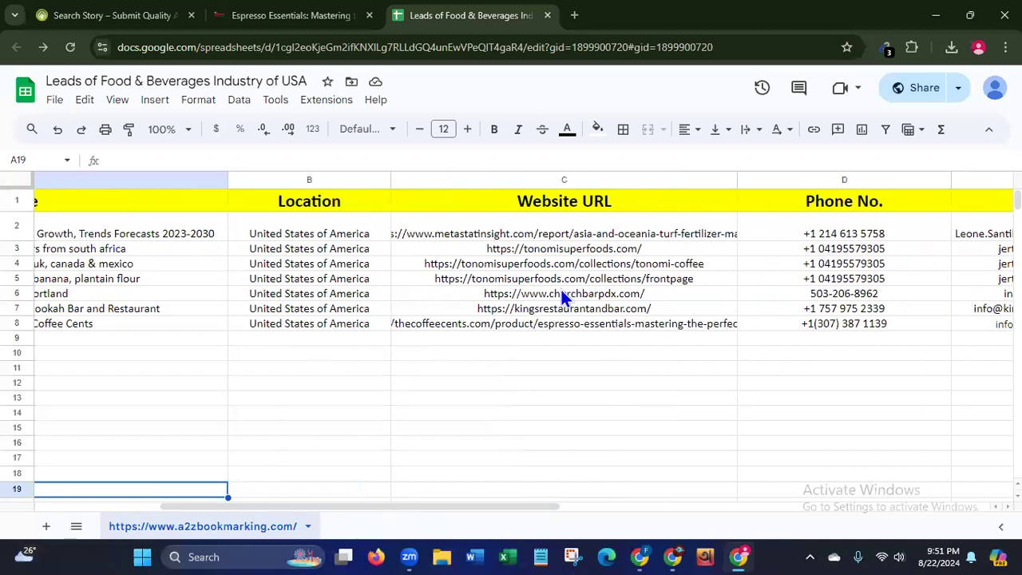
left_click_drag(737, 180, 797, 179)
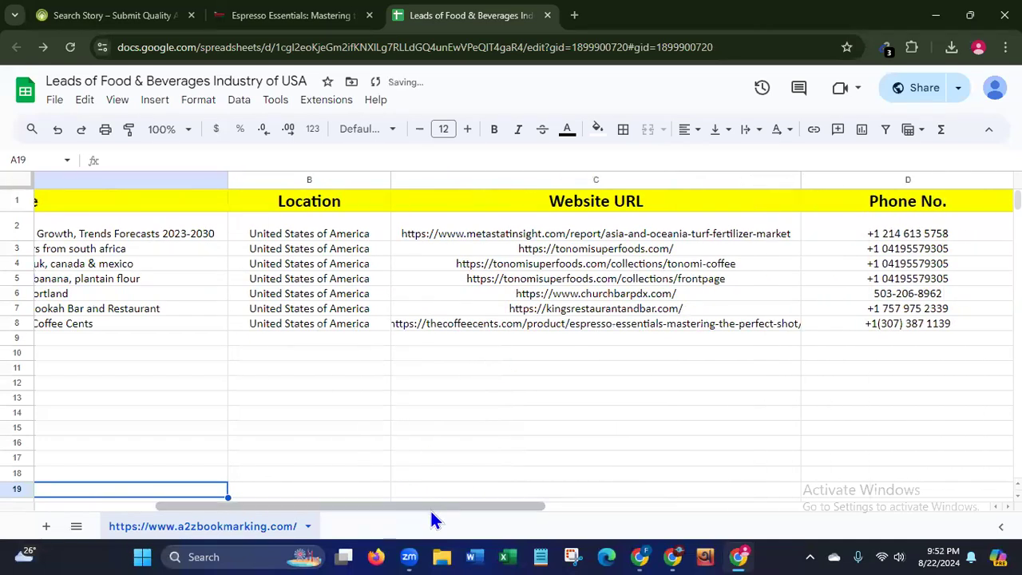
left_click_drag(430, 509, 253, 502)
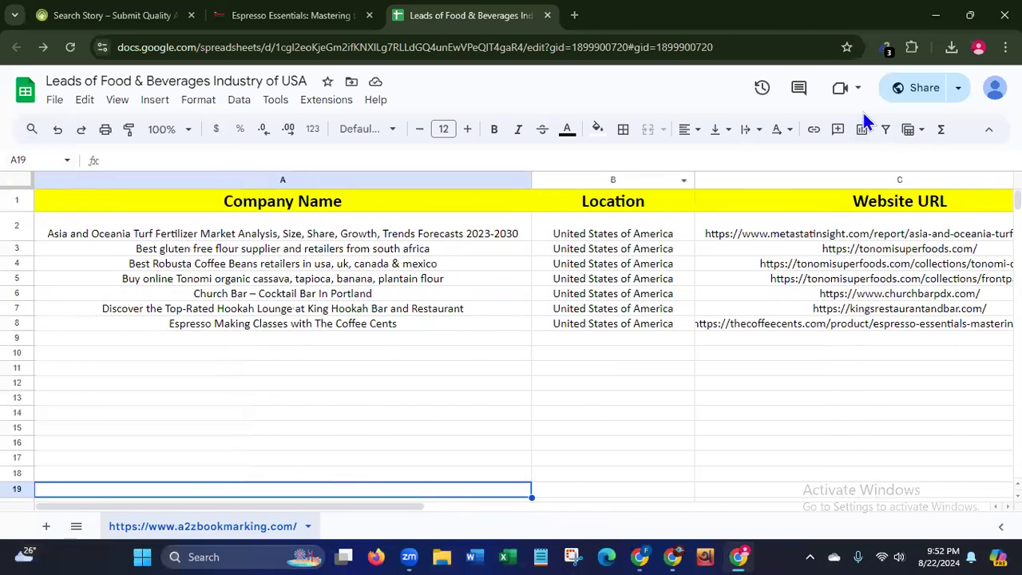
- Set the lead sheet's general access back to Restricted and close the sharing settings
left_click(899, 83)
left_click(482, 376)
left_click(468, 409)
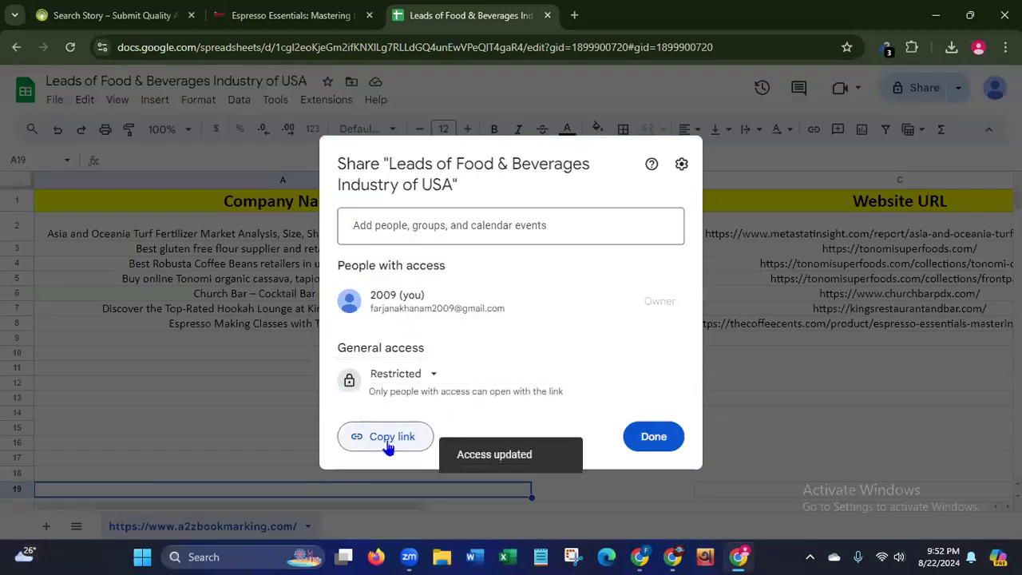
left_click(766, 455)
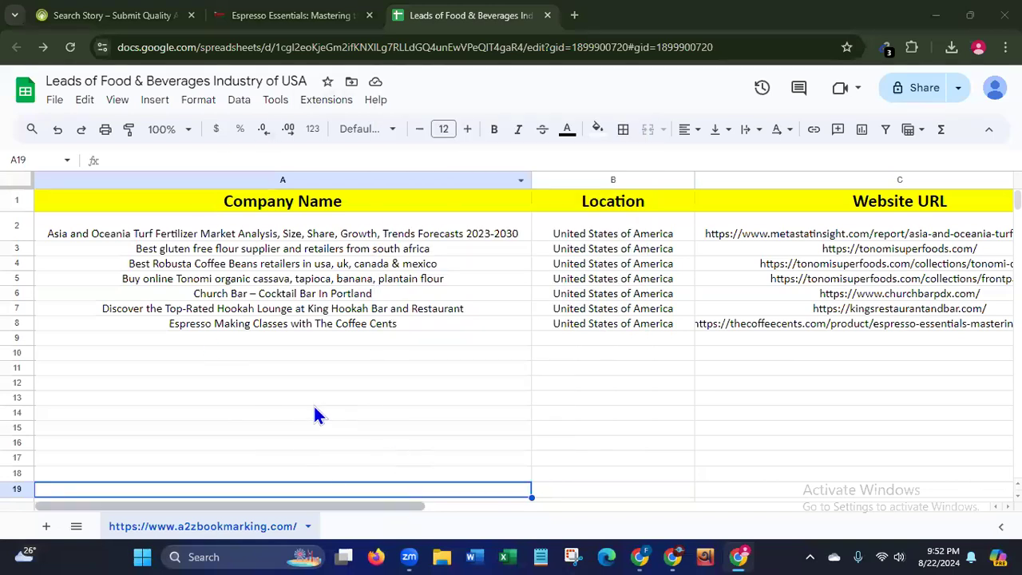
- In a new browser tab, open the Fiverr gig for web research, data entry and email scraping, and dismiss the Google sign-in prompt
left_click(579, 21)
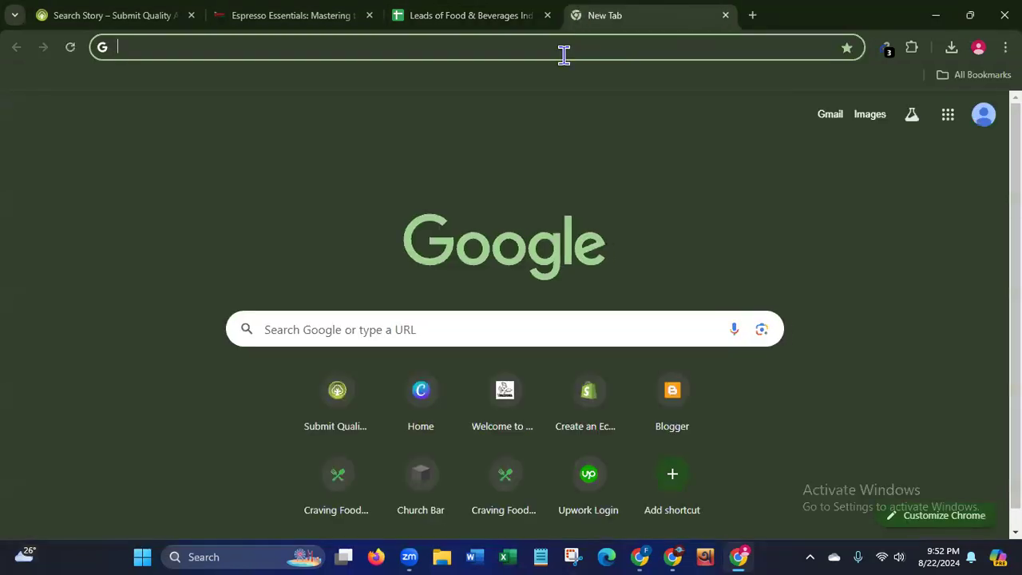
type("fiverr")
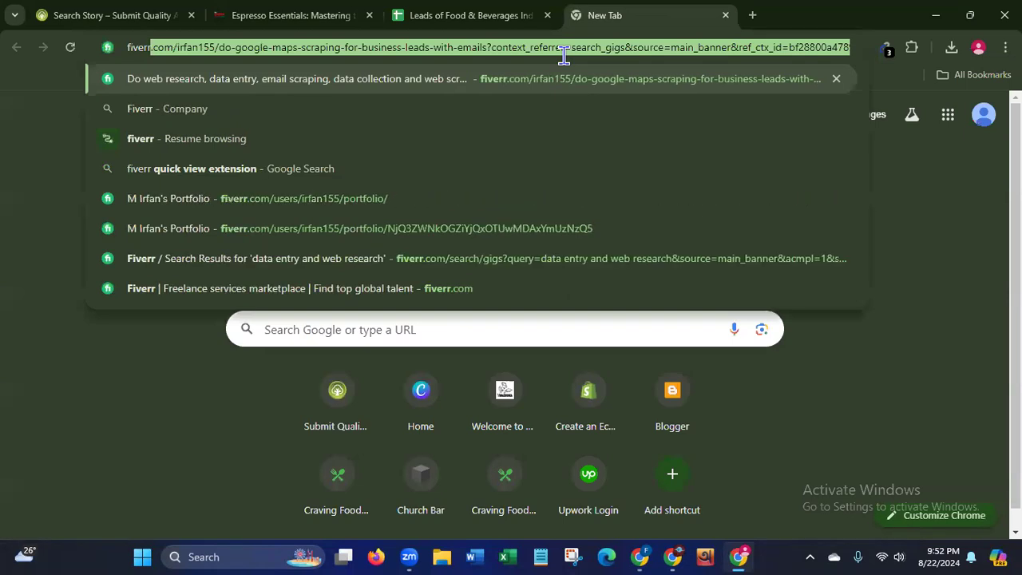
key("Return")
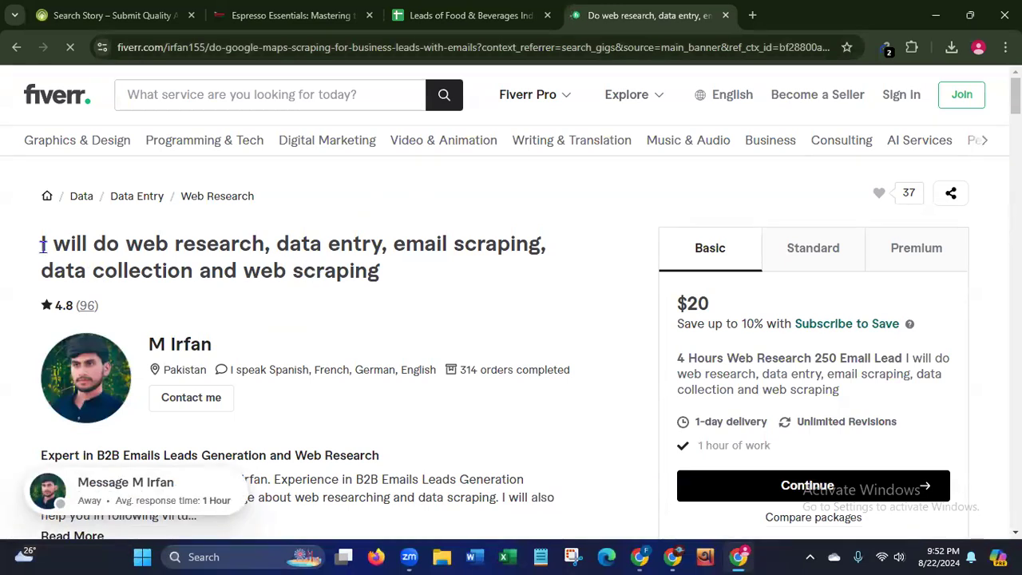
left_click_drag(41, 243, 450, 282)
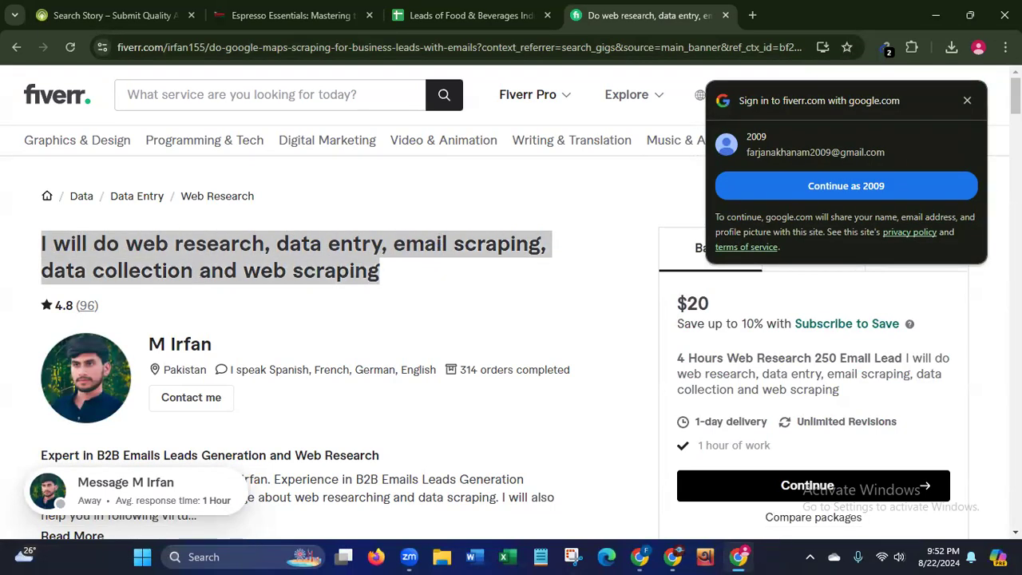
left_click(967, 101)
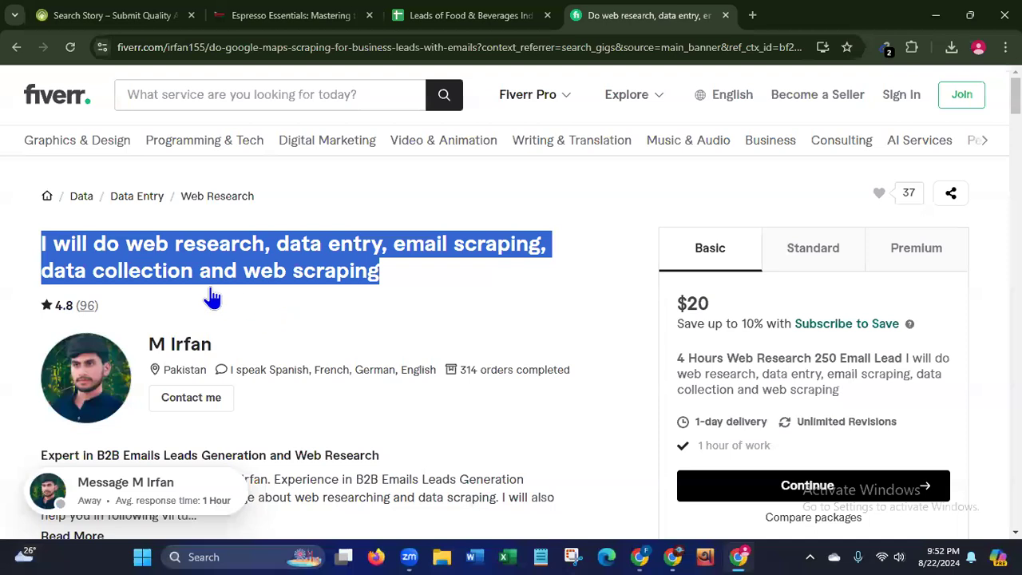
- Read through the services in the Fiverr gig's title, from web research and data entry to email and web scraping
left_click(258, 323)
left_click_drag(142, 244, 340, 242)
left_click_drag(424, 243, 529, 244)
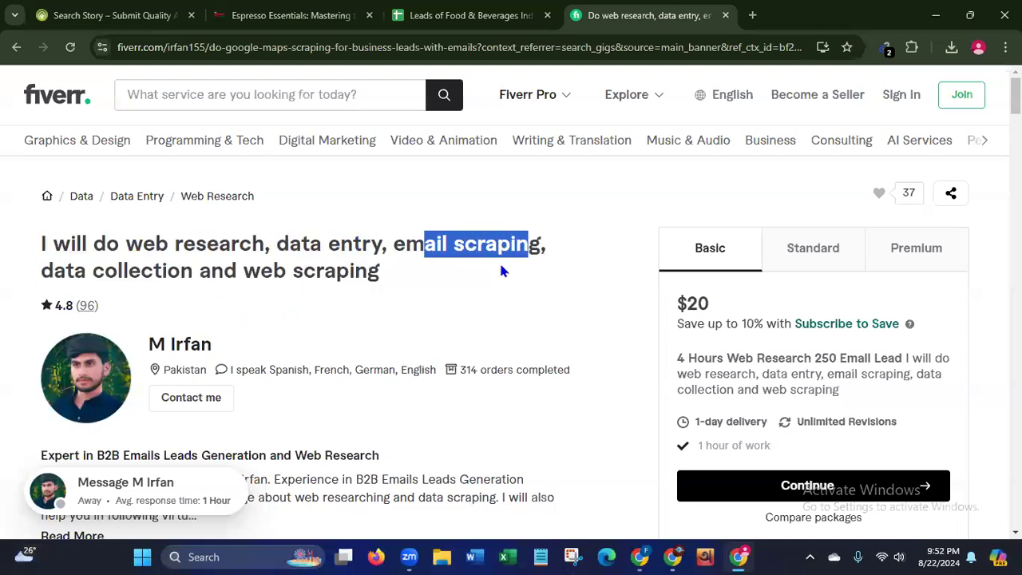
left_click_drag(42, 276, 103, 273)
left_click_drag(260, 272, 380, 274)
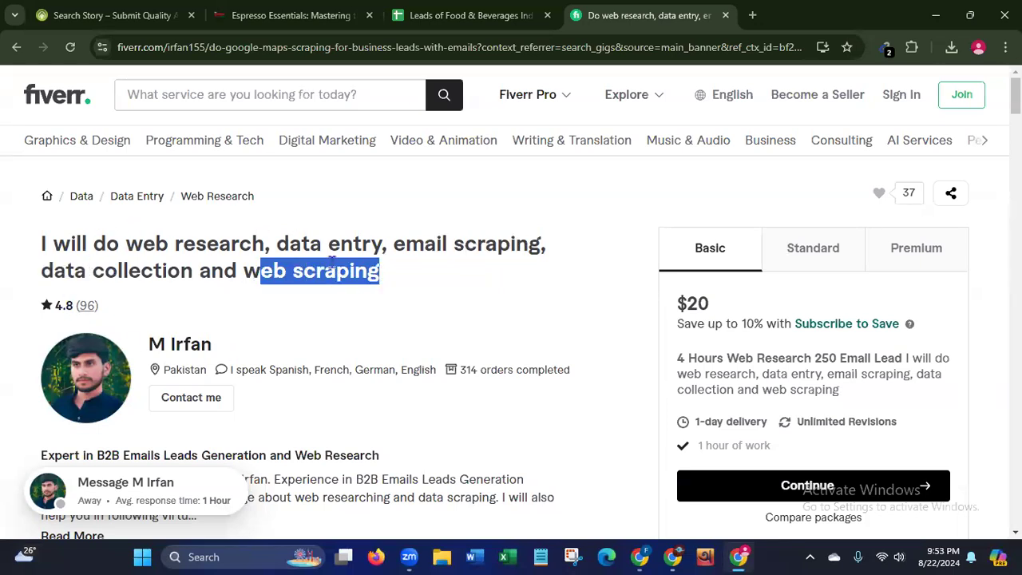
left_click(307, 331)
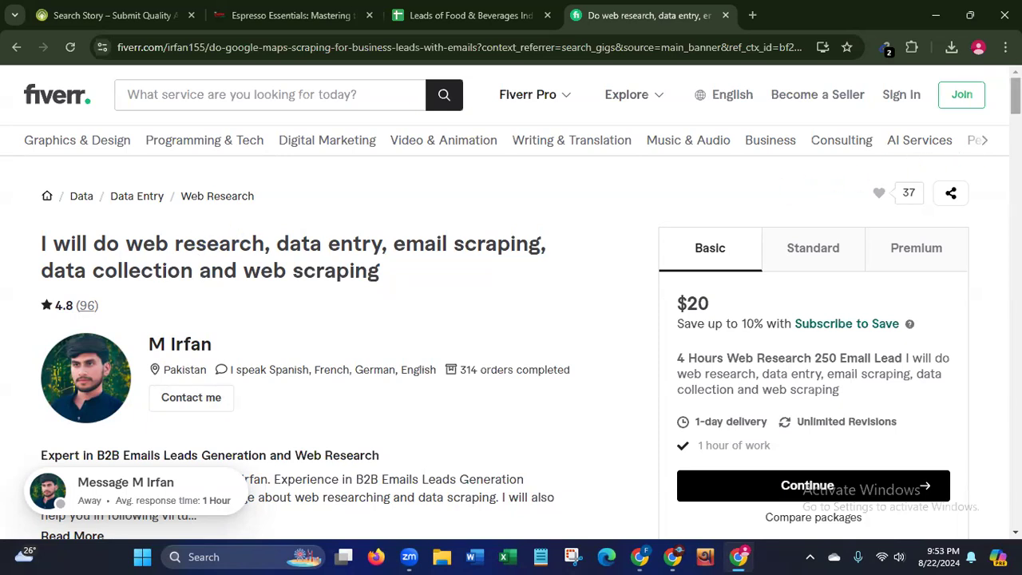
- Examine the price and number of email leads in the gig's Basic package
scroll(1014, 104, "down", 1)
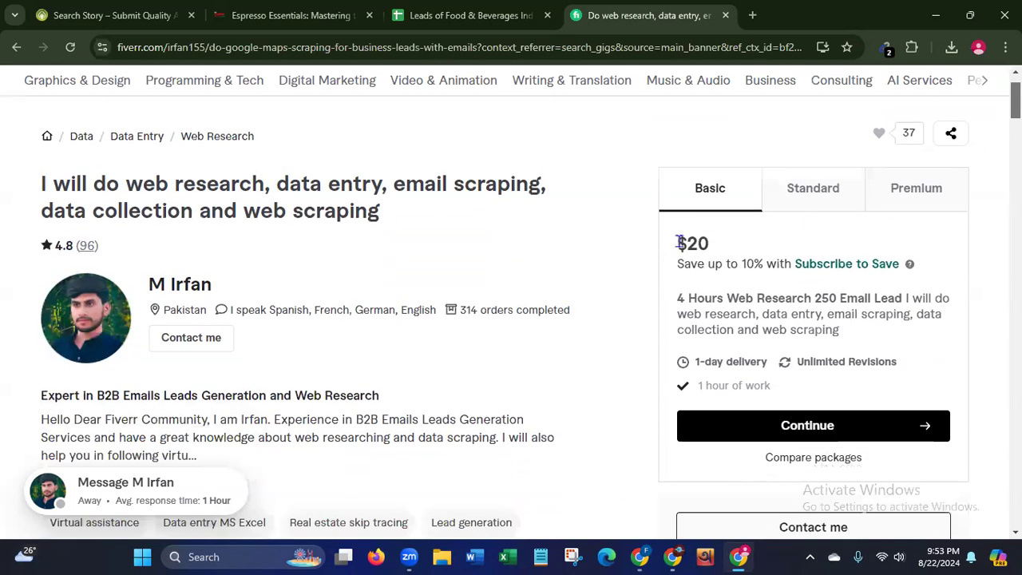
left_click_drag(677, 243, 735, 267)
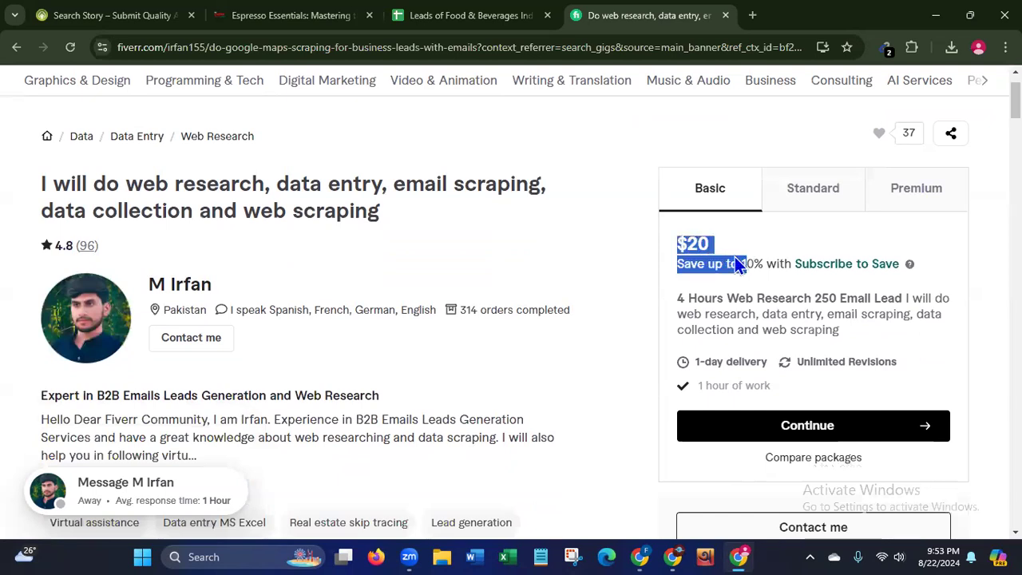
left_click_drag(685, 298, 911, 299)
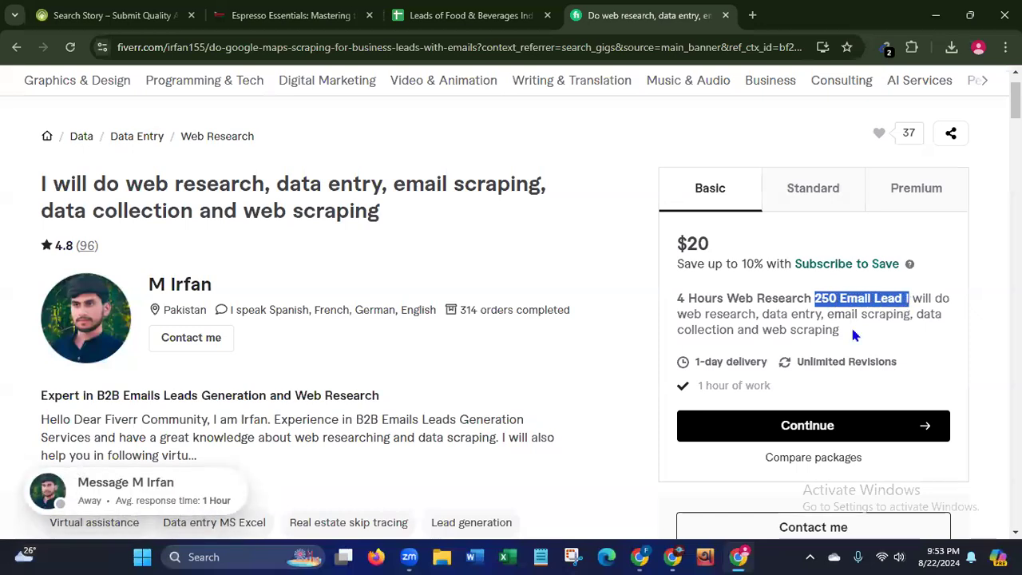
- Show the gig's Standard package and examine its number of leads, price and delivery time
left_click(805, 190)
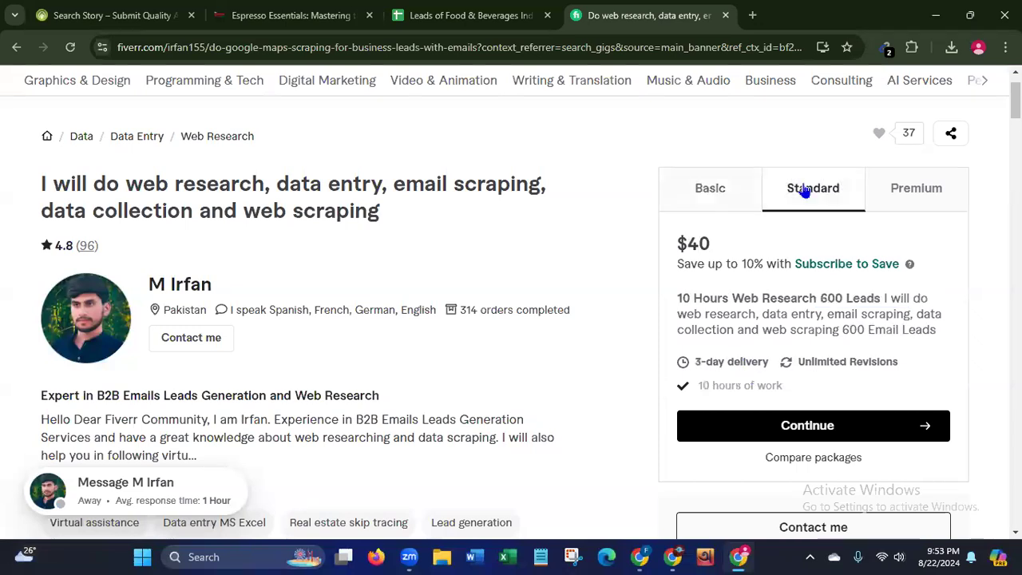
left_click_drag(816, 298, 889, 306)
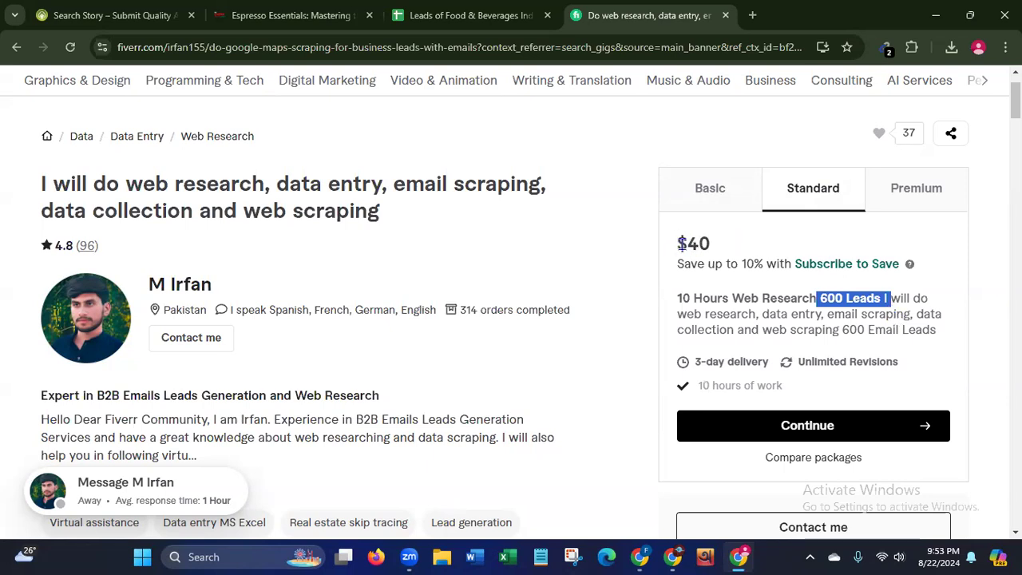
left_click_drag(675, 242, 740, 257)
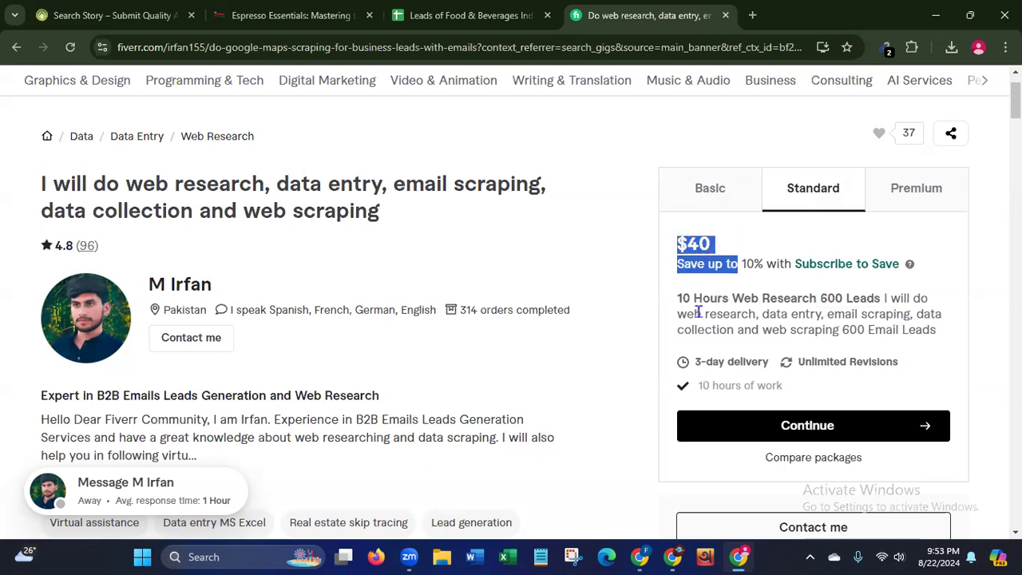
left_click_drag(696, 362, 723, 362)
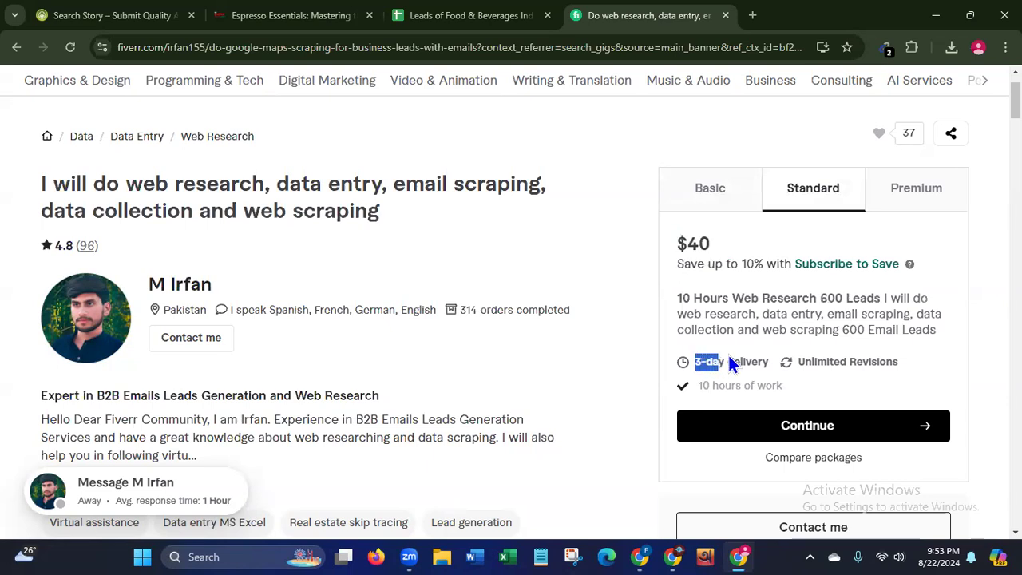
- Show the gig's Premium package and examine its number of leads, price and delivery time
left_click(939, 188)
left_click_drag(819, 299, 891, 302)
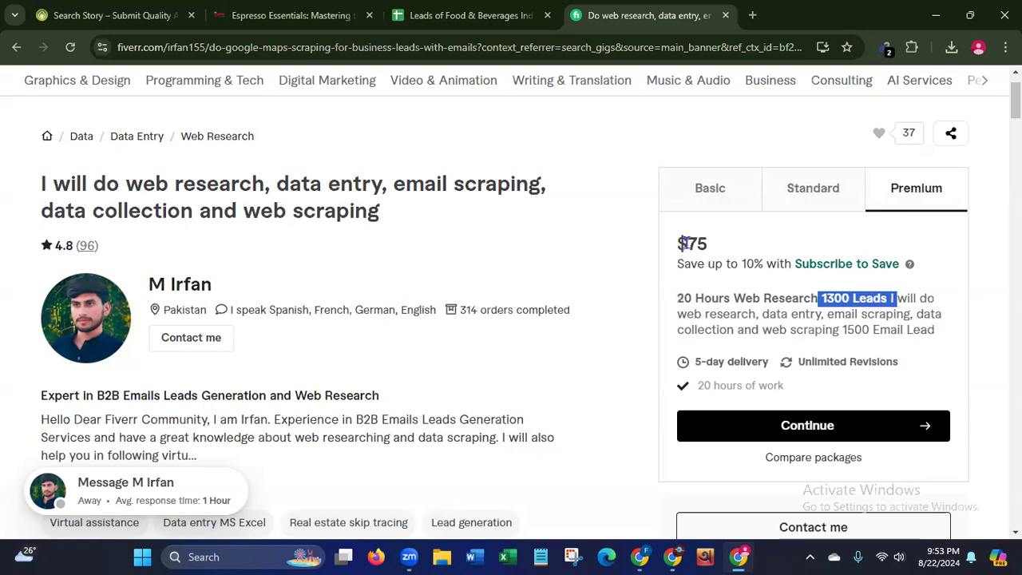
left_click_drag(676, 238, 743, 256)
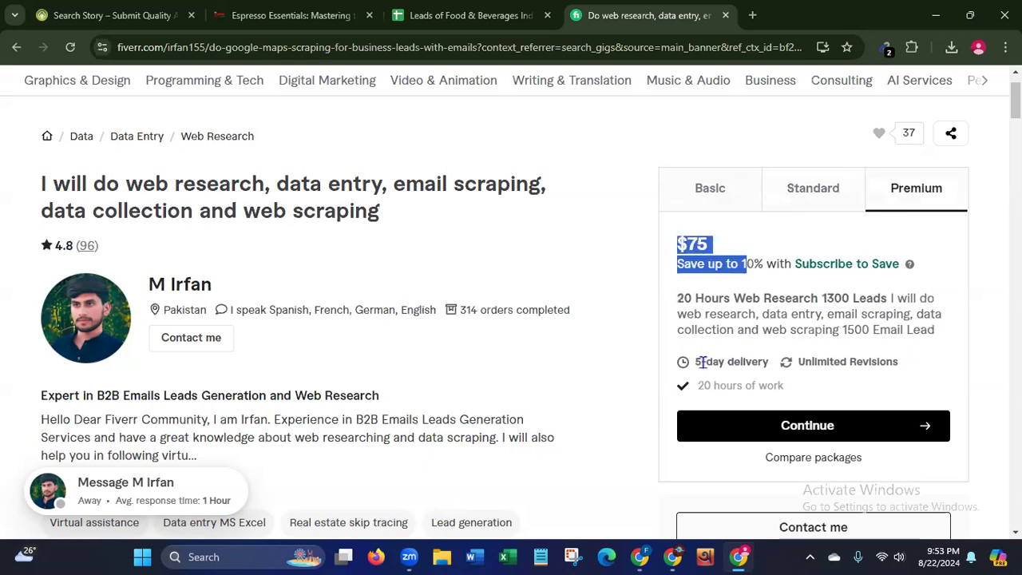
left_click_drag(691, 361, 781, 366)
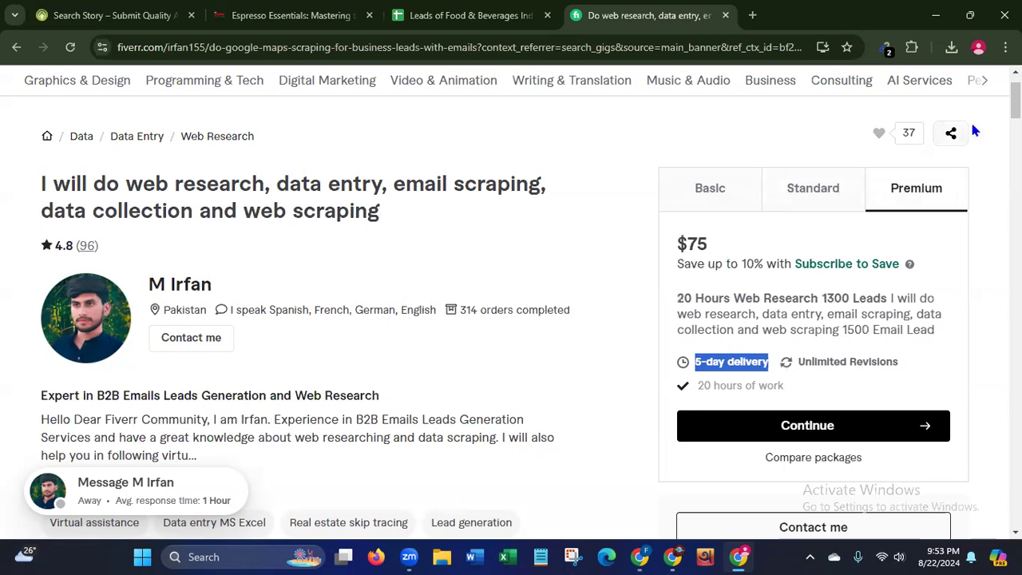
- Open the Business Cards Data Entry project in the seller's portfolio and look over its description and sample sheet
scroll(511, 320, "down", 10)
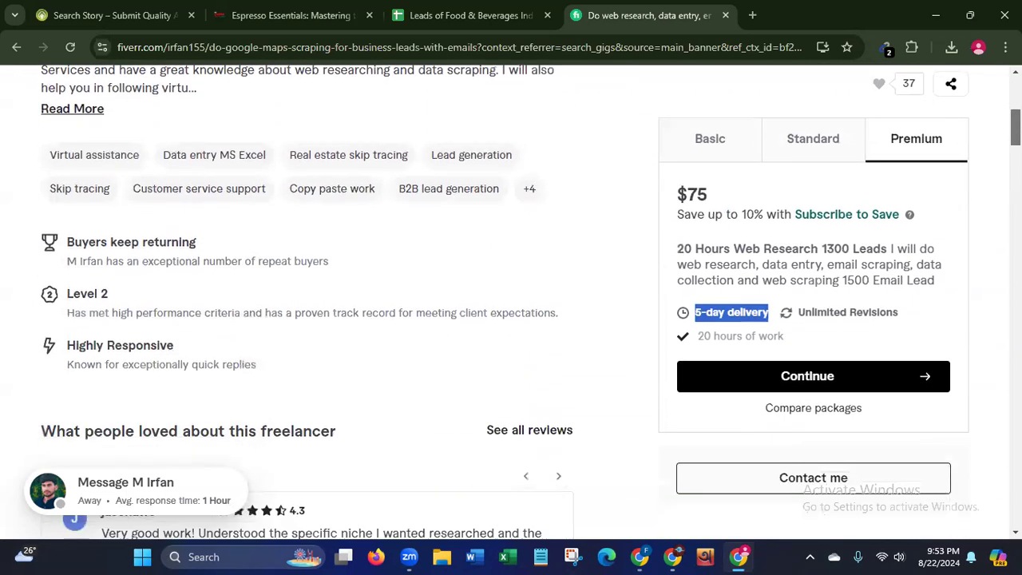
scroll(620, 192, "down", 2)
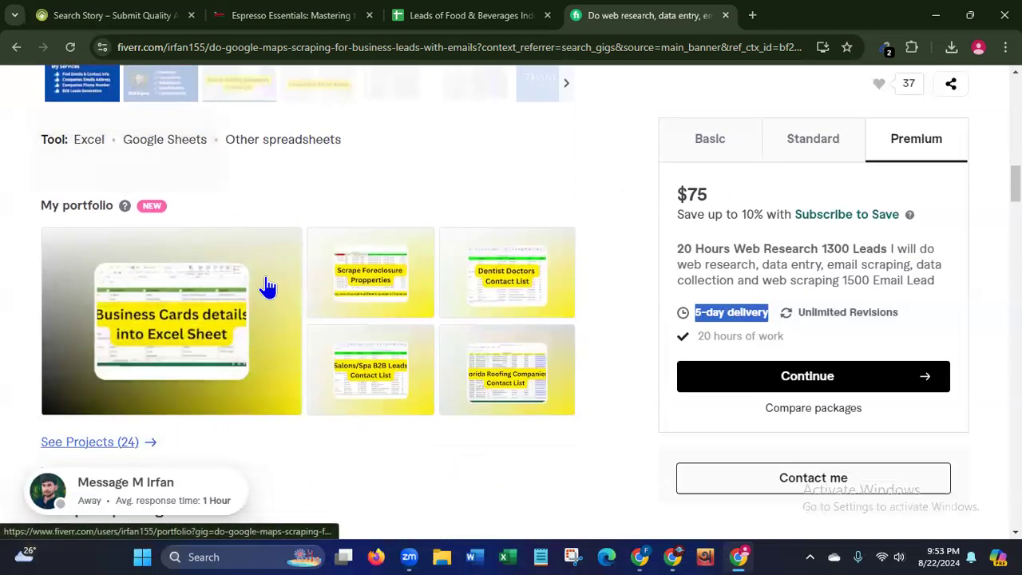
left_click(174, 337)
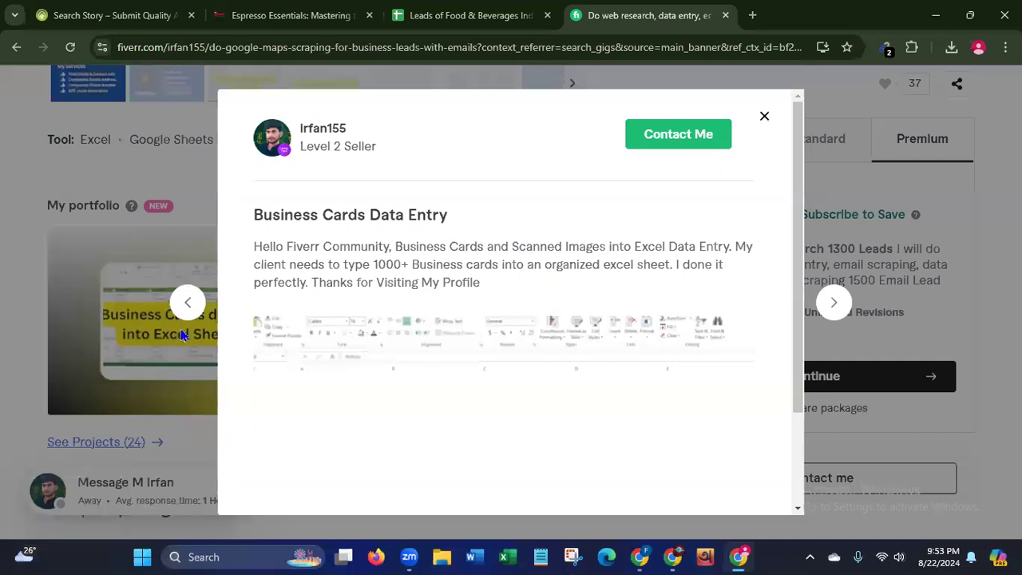
scroll(767, 335, "down", 2)
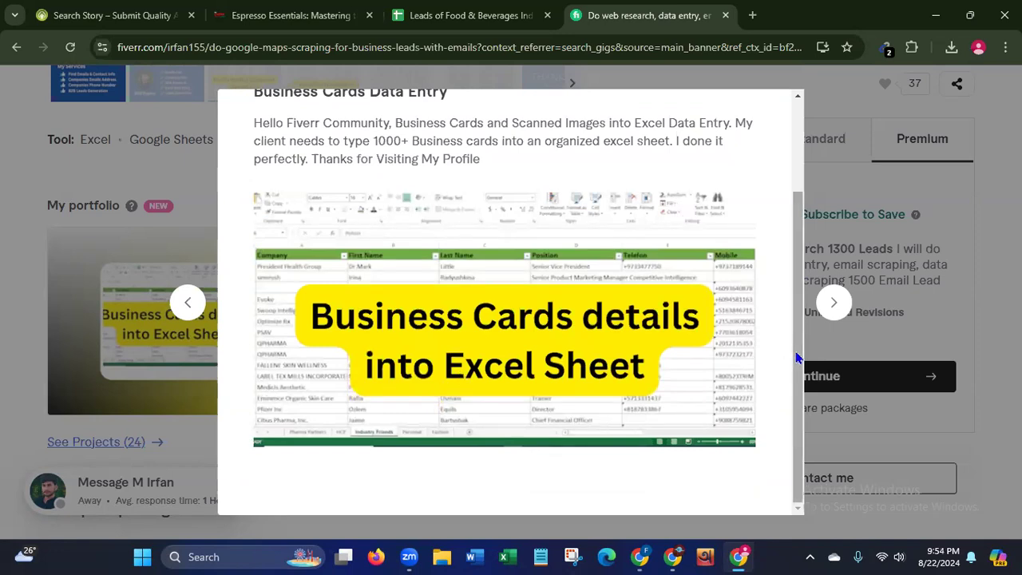
left_click_drag(797, 356, 801, 321)
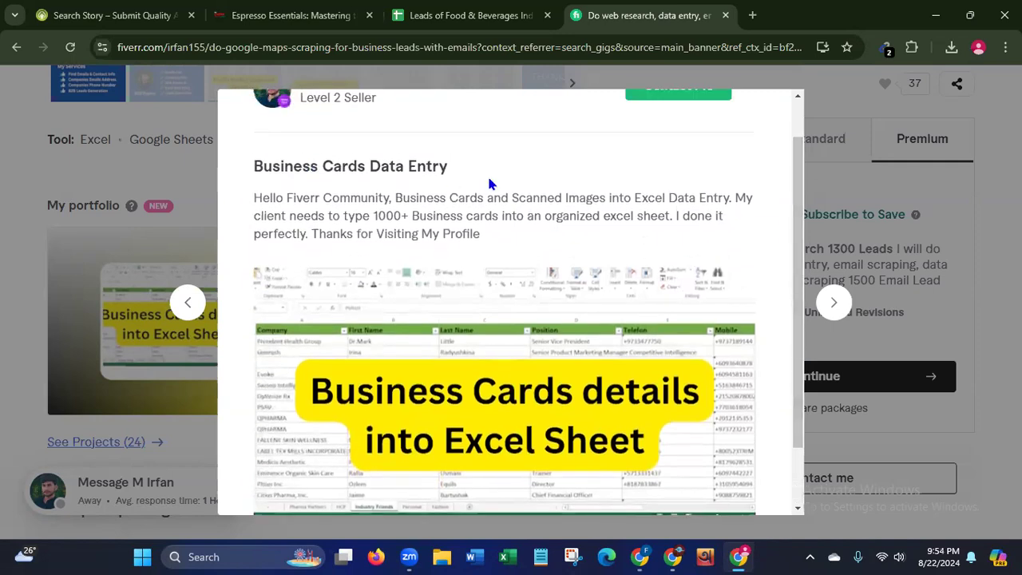
- Browse past the foreclosure project to the Dentist Leads Generation project and read its title and buyer request
left_click(834, 306)
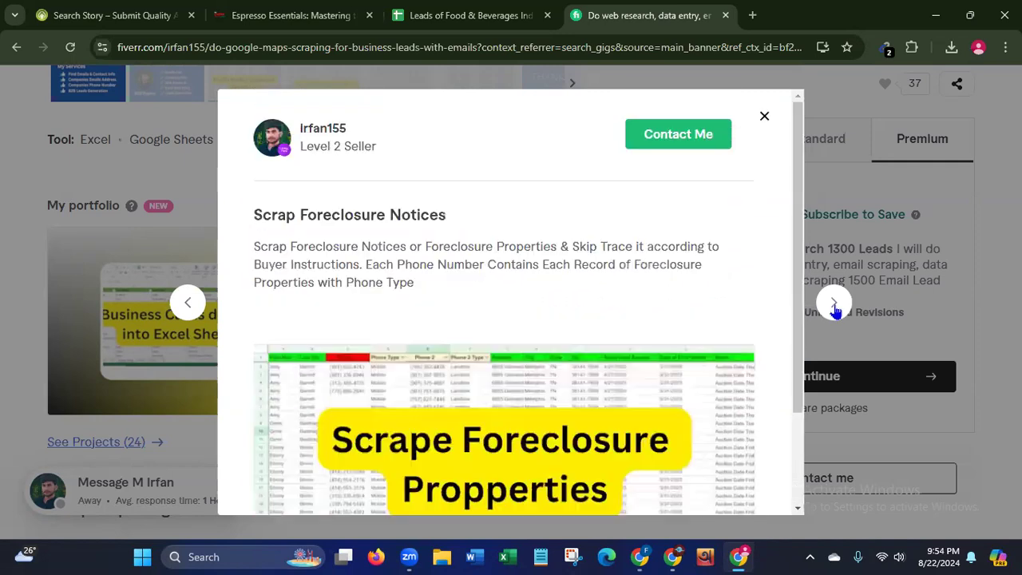
left_click(834, 305)
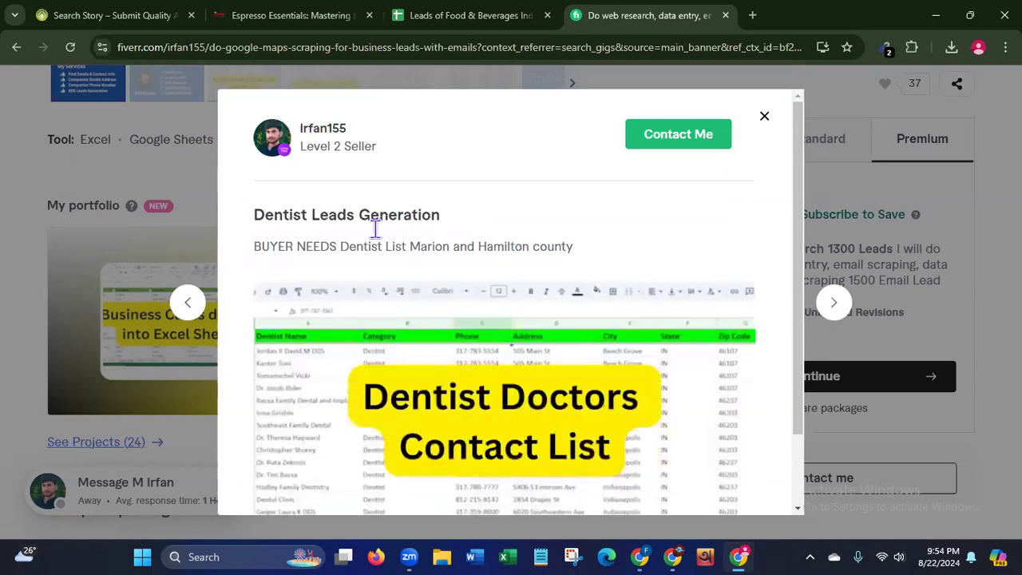
left_click_drag(256, 214, 536, 229)
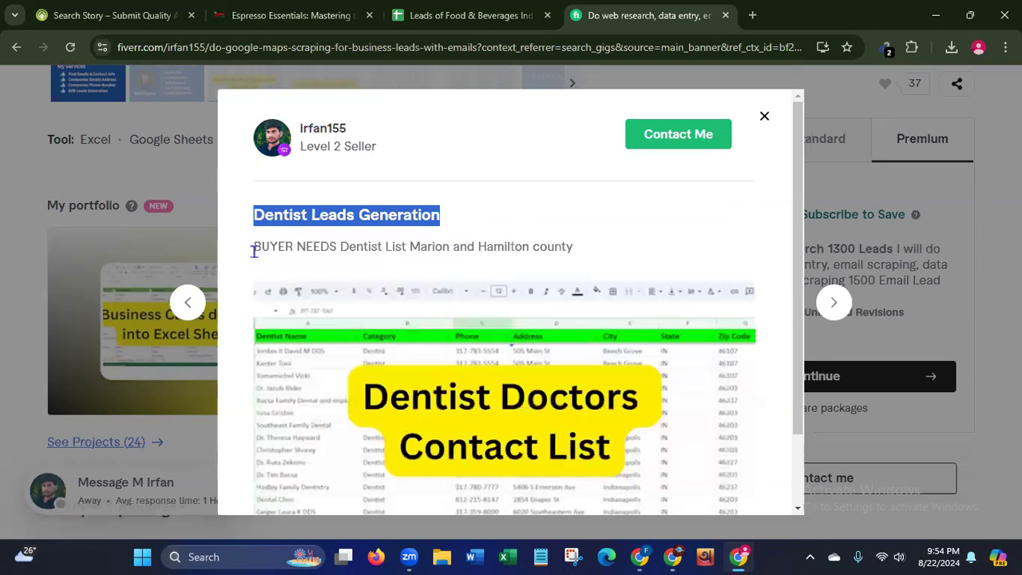
left_click_drag(256, 247, 612, 254)
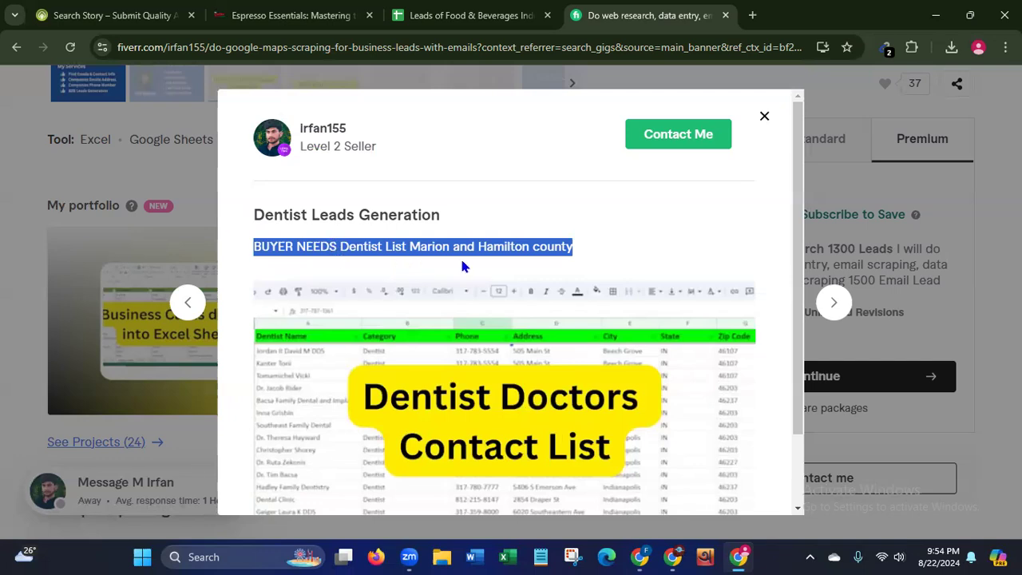
left_click(590, 253)
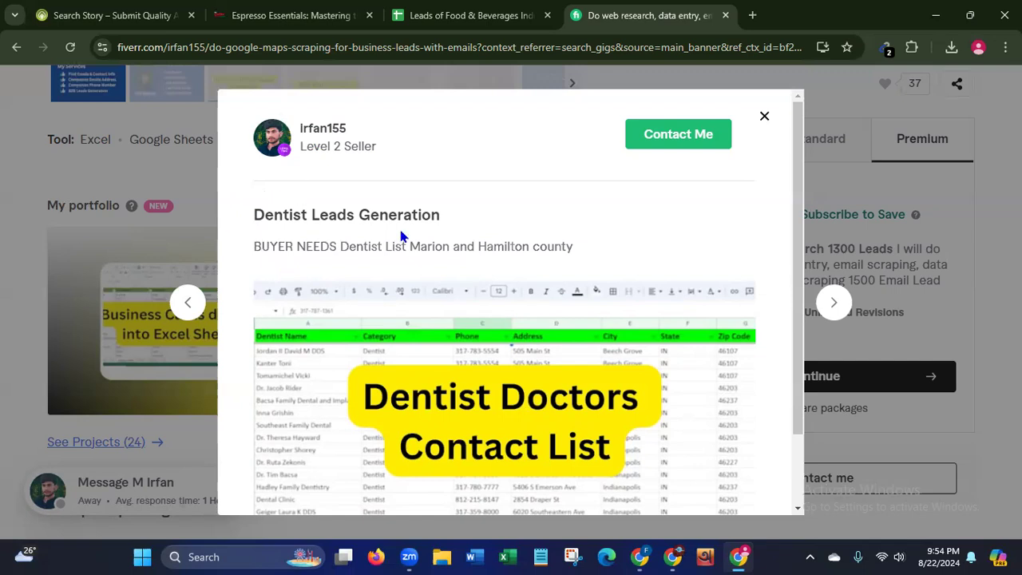
scroll(795, 344, "down", 1)
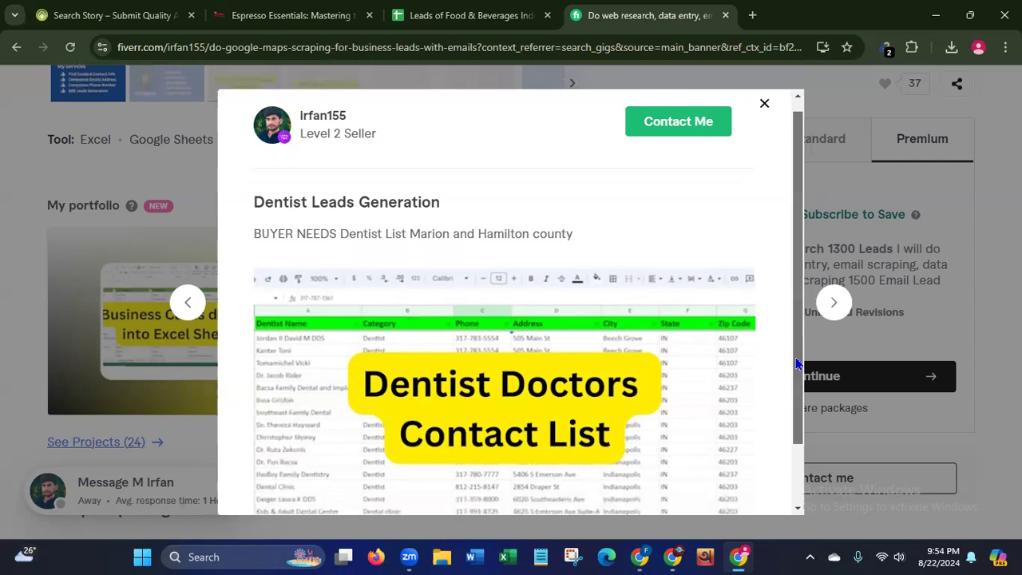
- Compare the food and beverage lead sheet with the Fiverr dentist project's sample list, title and buyer request
left_click(471, 18)
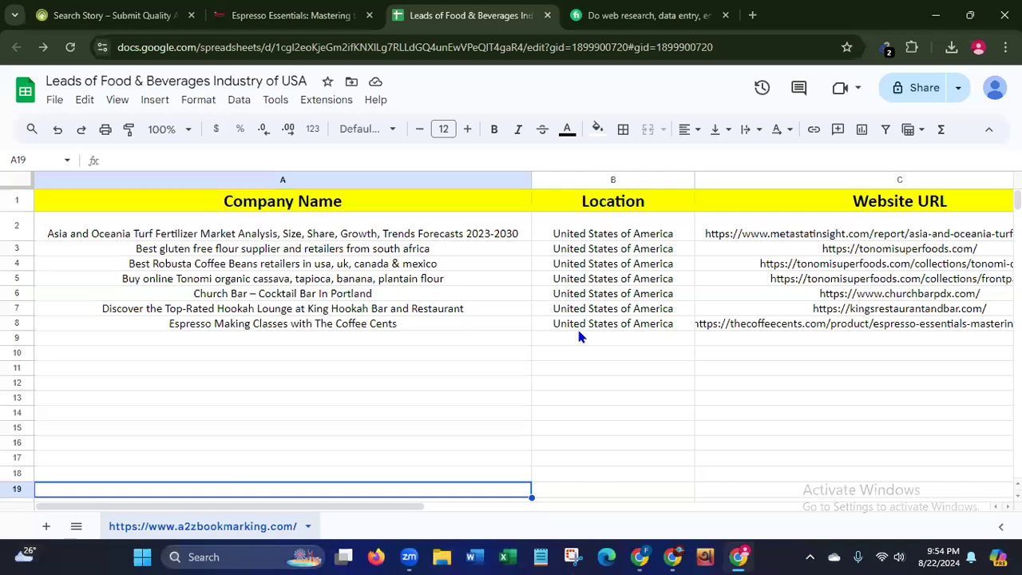
left_click(631, 20)
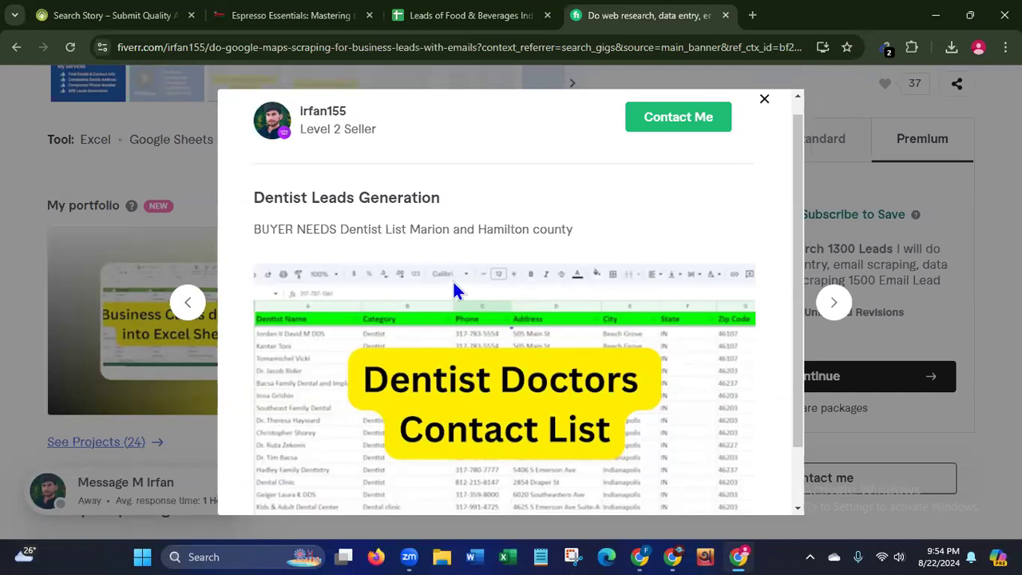
left_click_drag(803, 354, 795, 479)
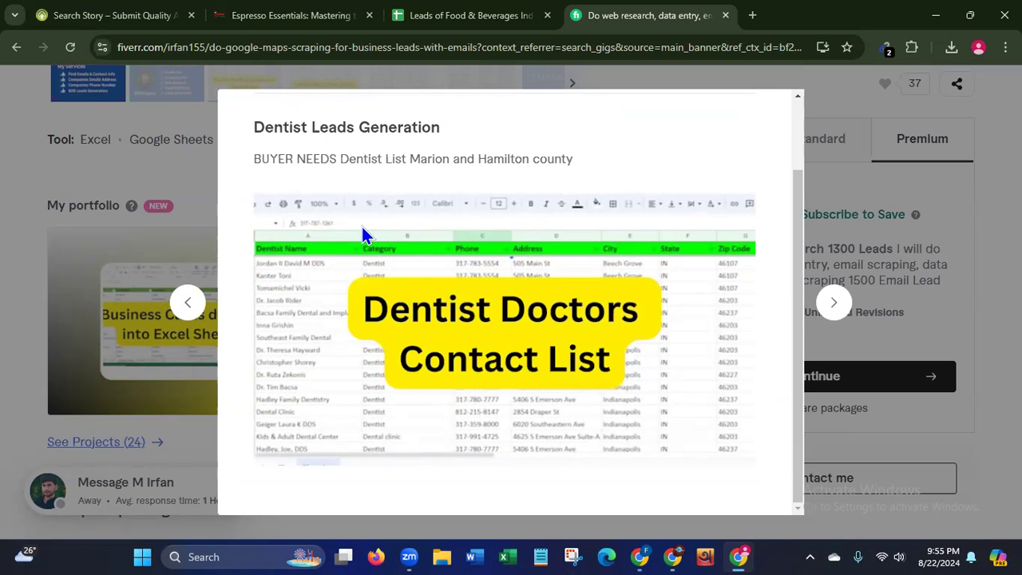
left_click_drag(253, 127, 481, 134)
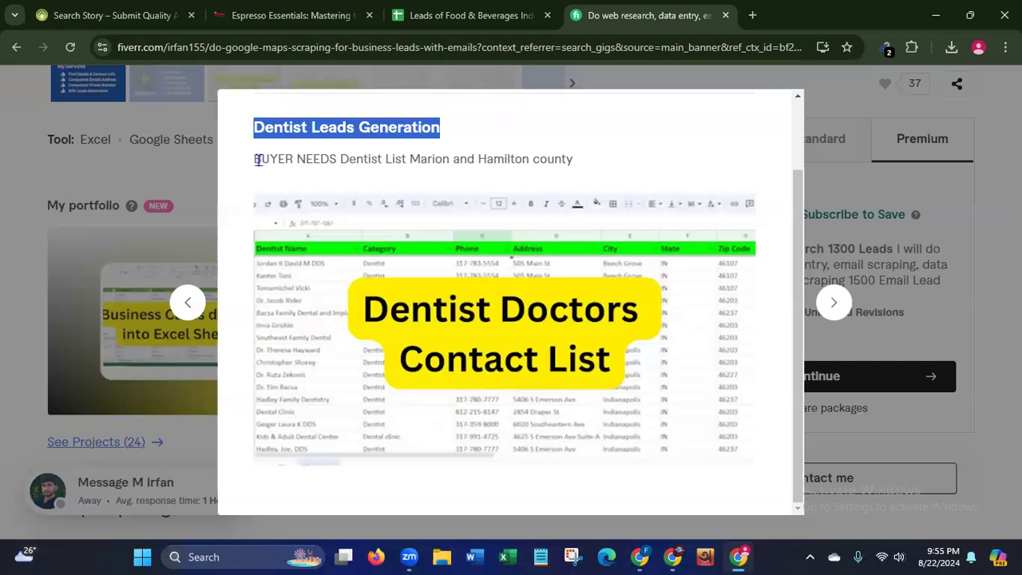
left_click_drag(260, 159, 715, 162)
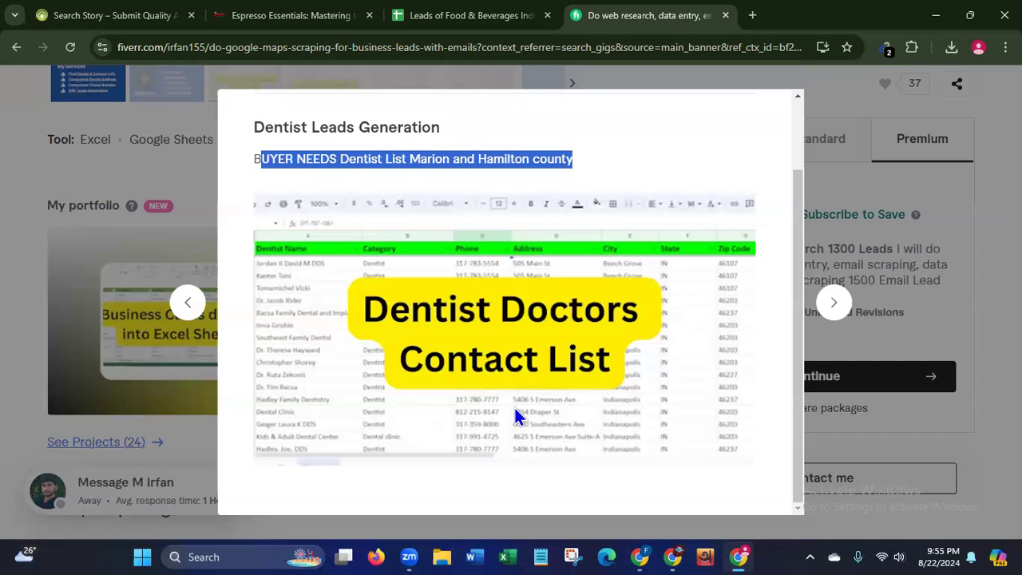
- Show the Salons List Marion, Johnson portfolio project and examine its description and sample contact sheet
left_click(833, 306)
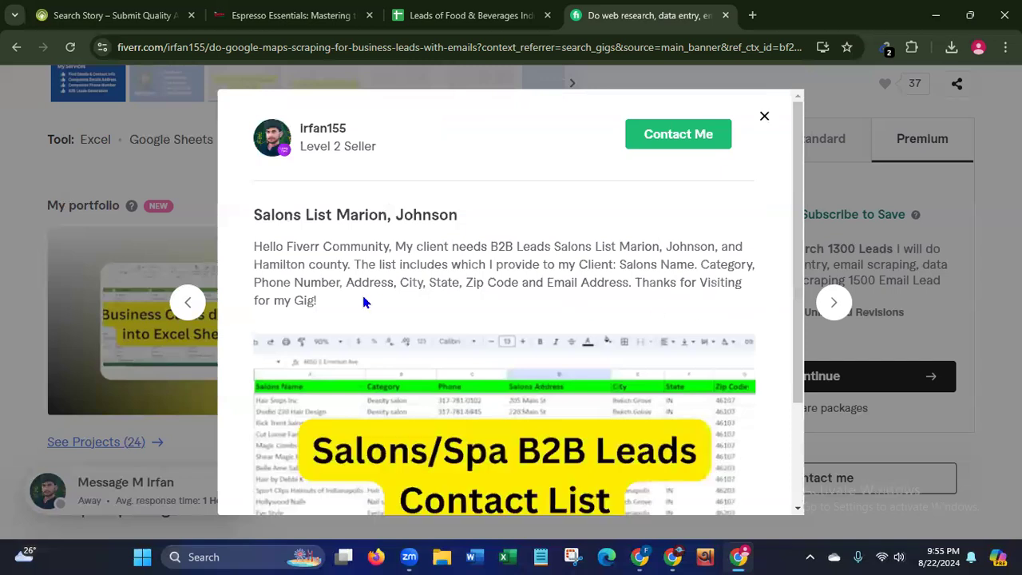
scroll(801, 245, "down", 2)
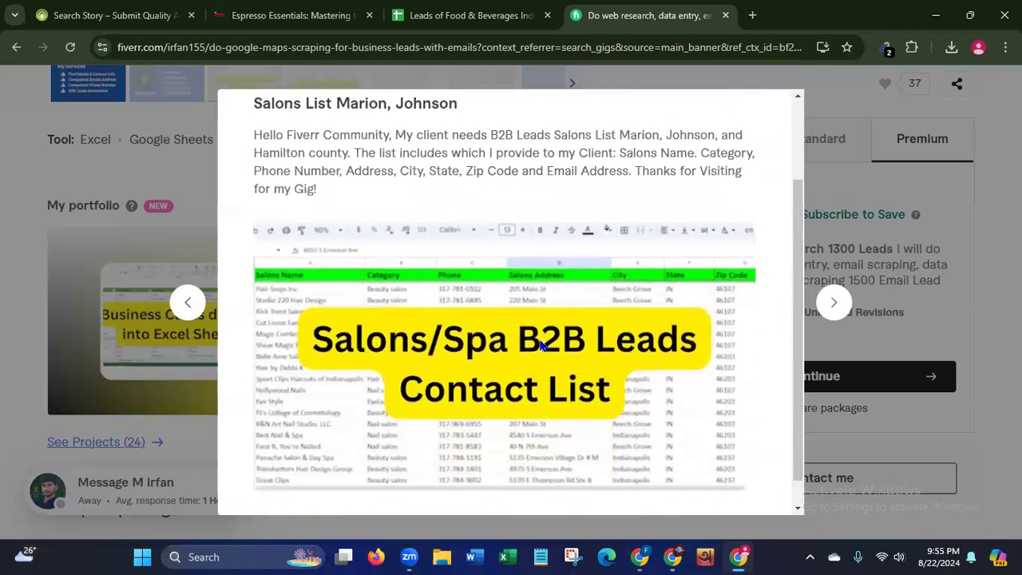
scroll(801, 315, "up", 2)
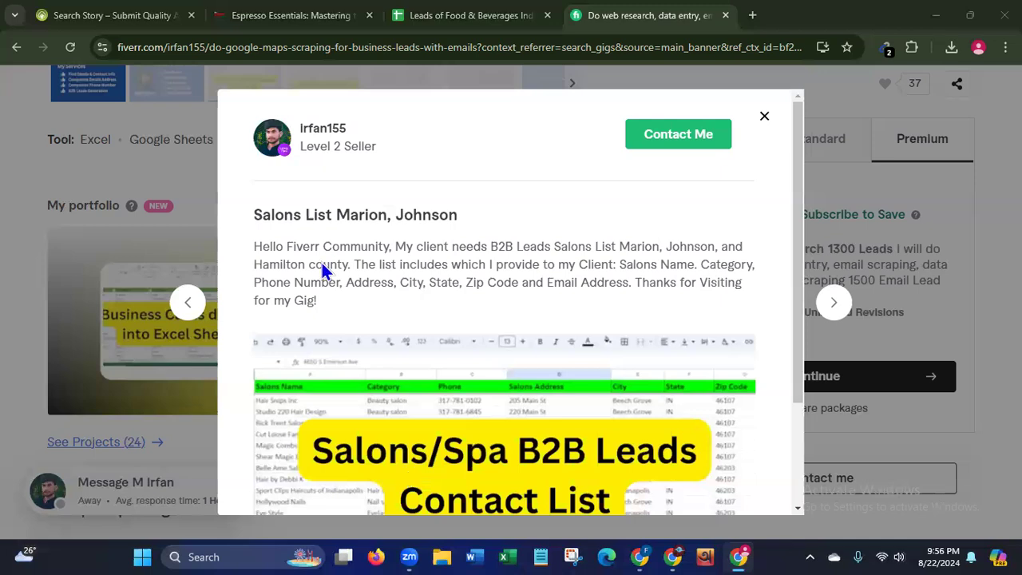
left_click_drag(796, 358, 774, 526)
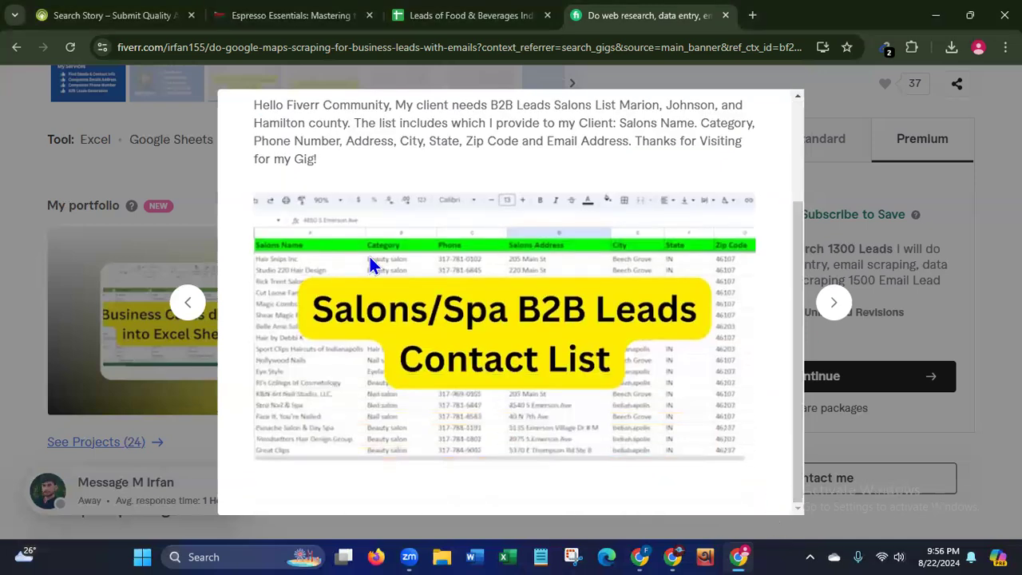
left_click_drag(793, 379, 798, 280)
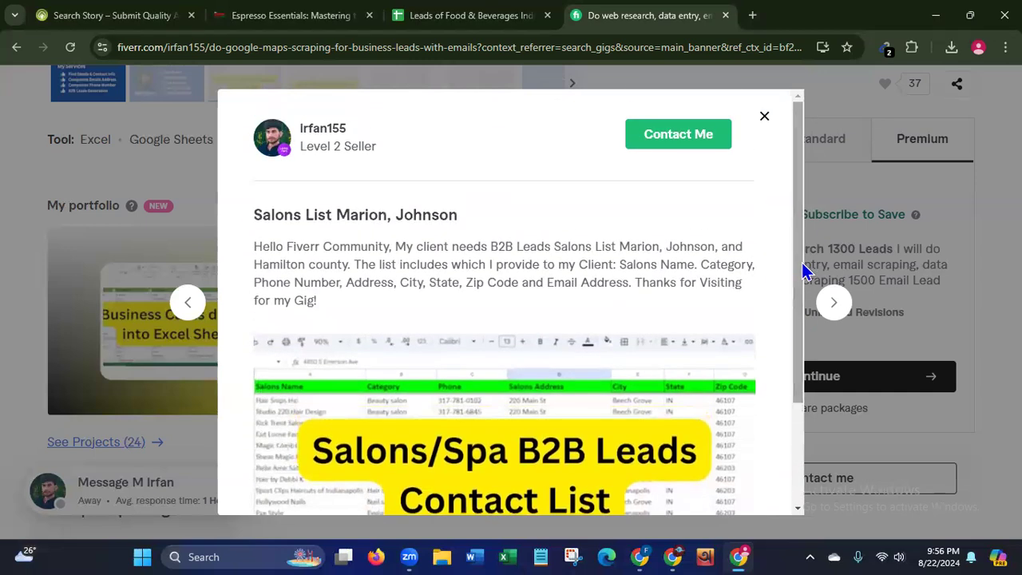
- Browse through the Roofing Companies Contact List project to Business Cards Data Entry and close the portfolio viewer
left_click(841, 313)
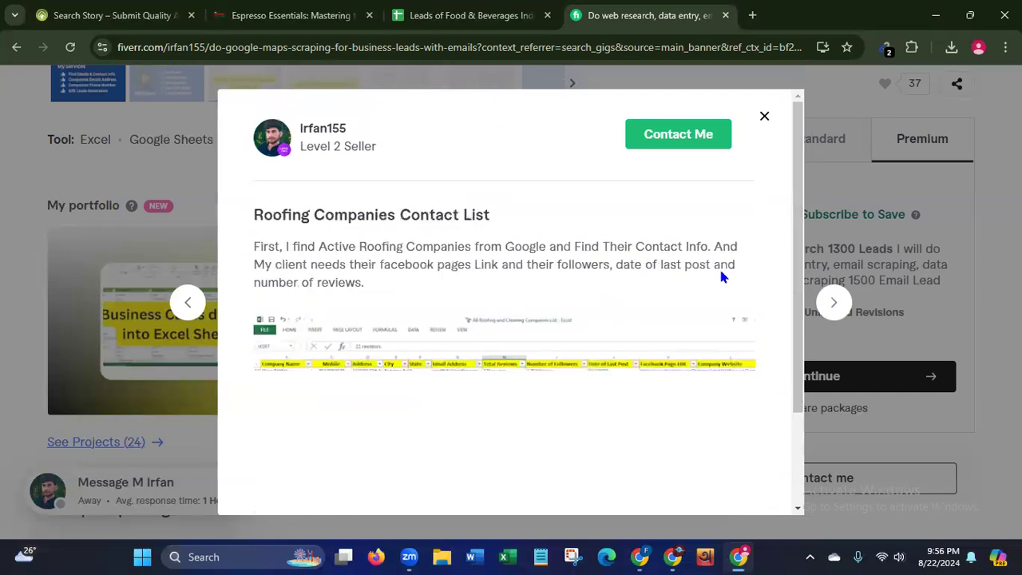
left_click(834, 304)
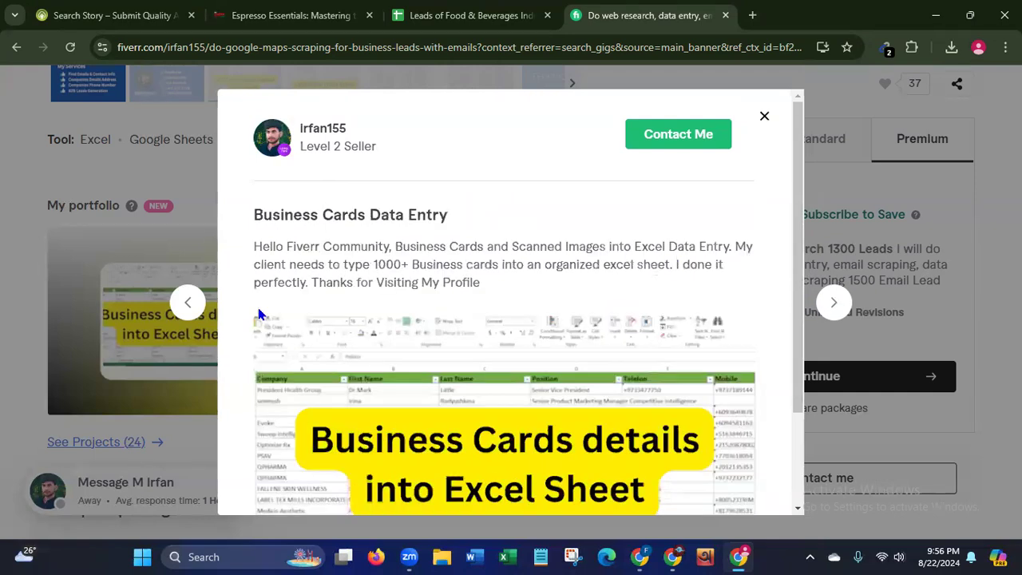
left_click(765, 117)
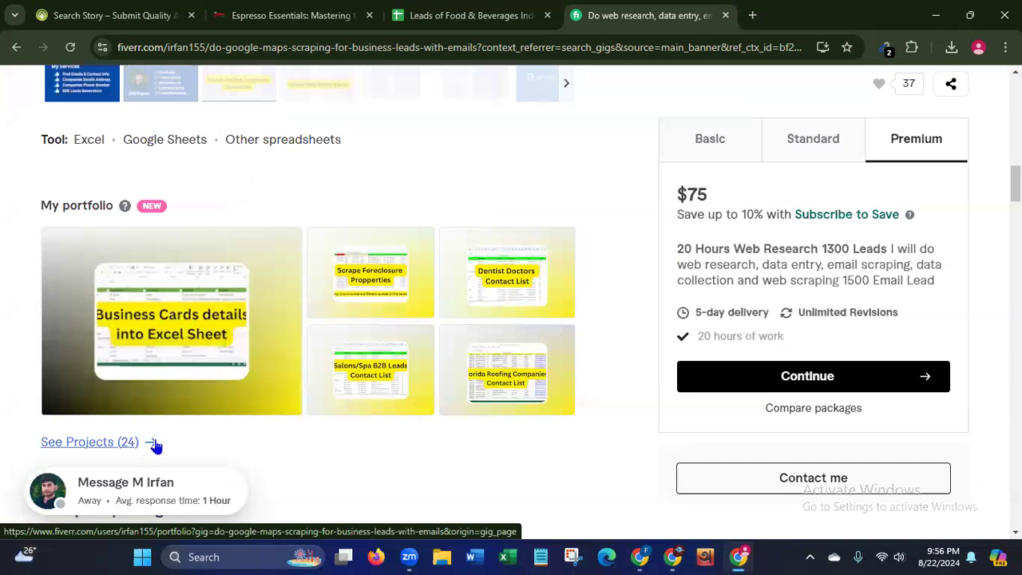
- Expand the full About this Gig description and look through its list of services down to the package comparison
scroll(320, 303, "up", 4)
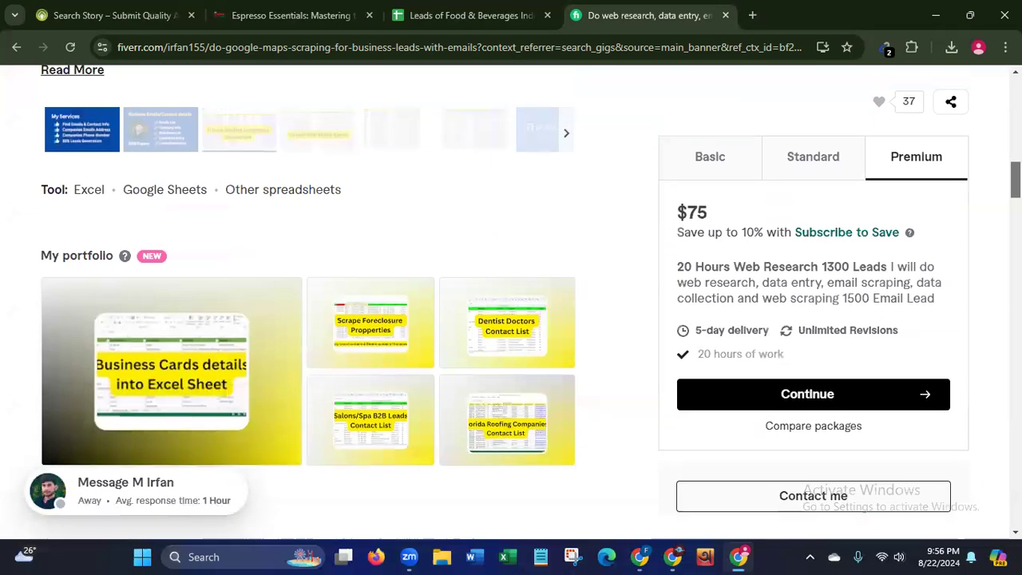
scroll(307, 304, "up", 1)
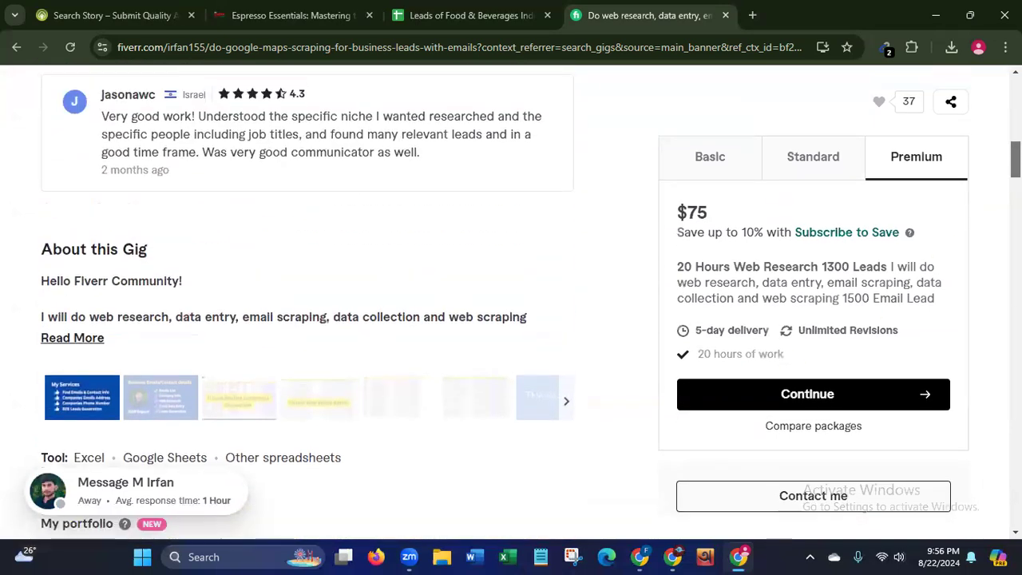
scroll(319, 304, "up", 1)
scroll(319, 303, "down", 1)
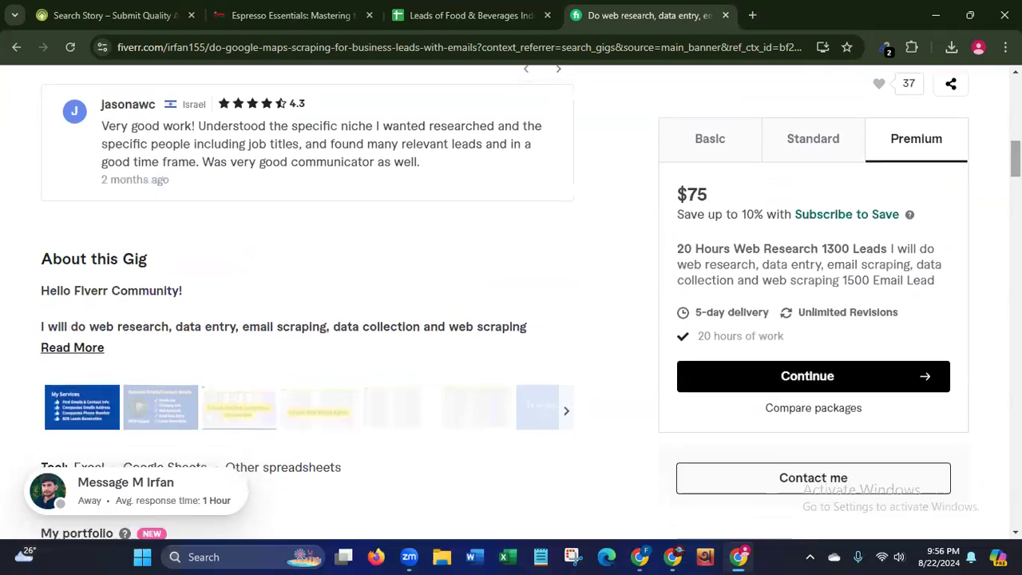
left_click(73, 349)
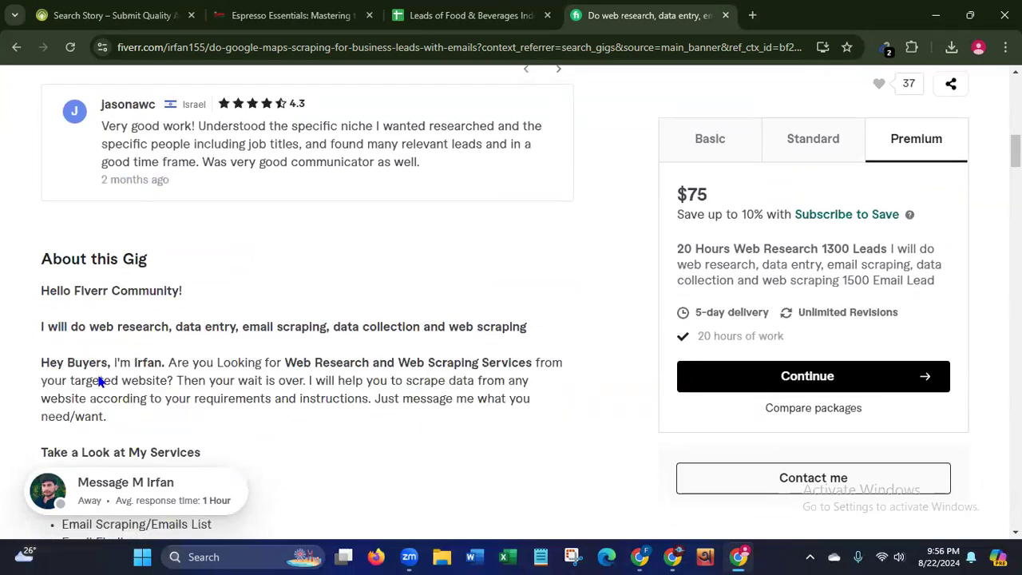
scroll(997, 216, "down", 10)
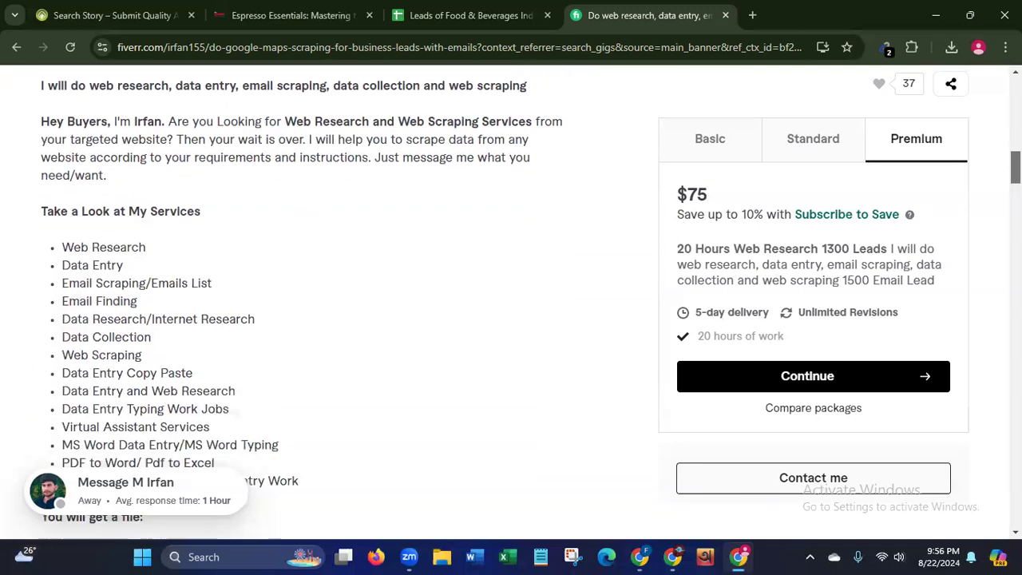
scroll(995, 219, "down", 9)
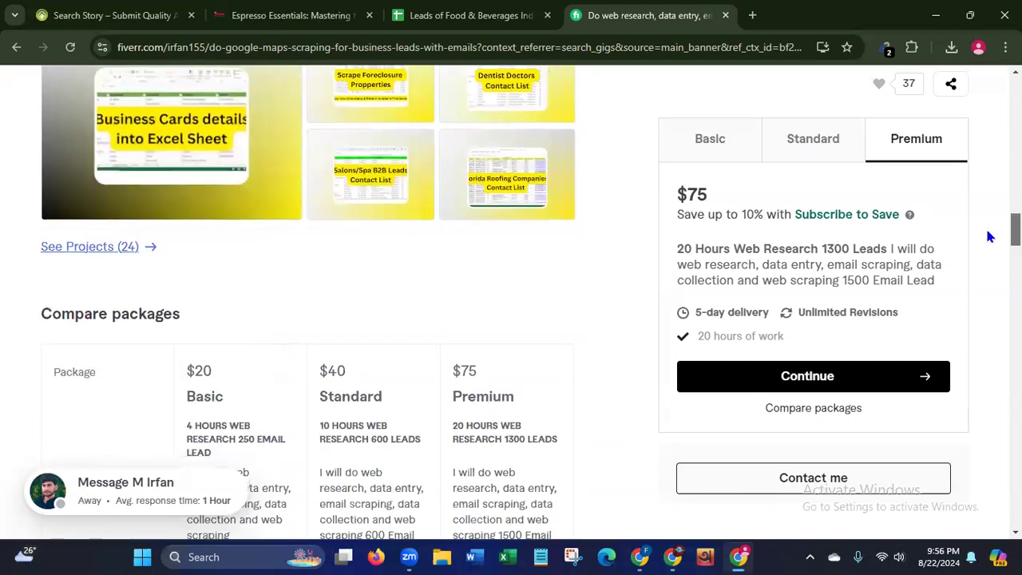
- Look over the gig's recommended similar services and its review rating breakdown
scroll(976, 273, "down", 3)
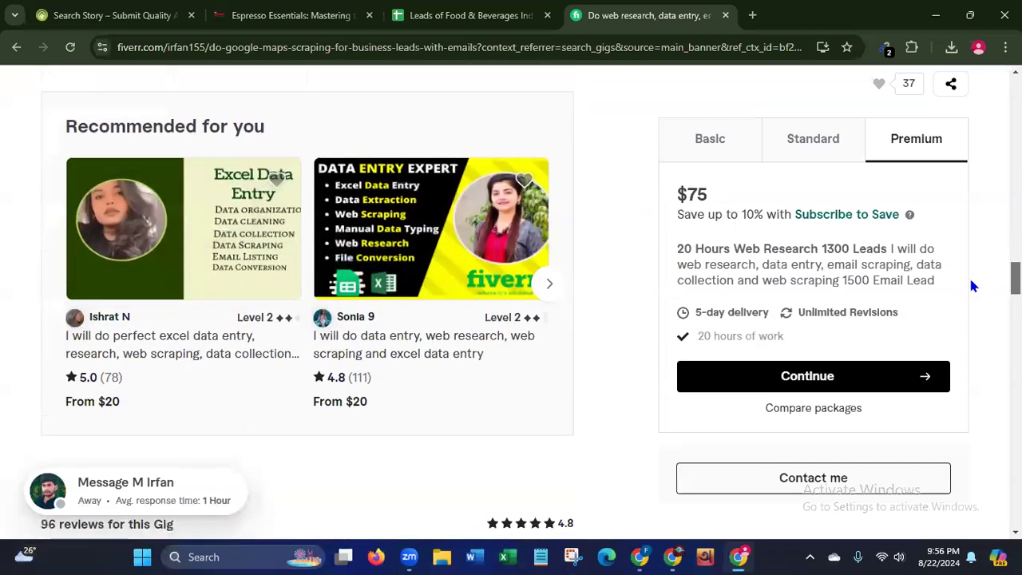
scroll(972, 287, "down", 1)
scroll(971, 291, "down", 1)
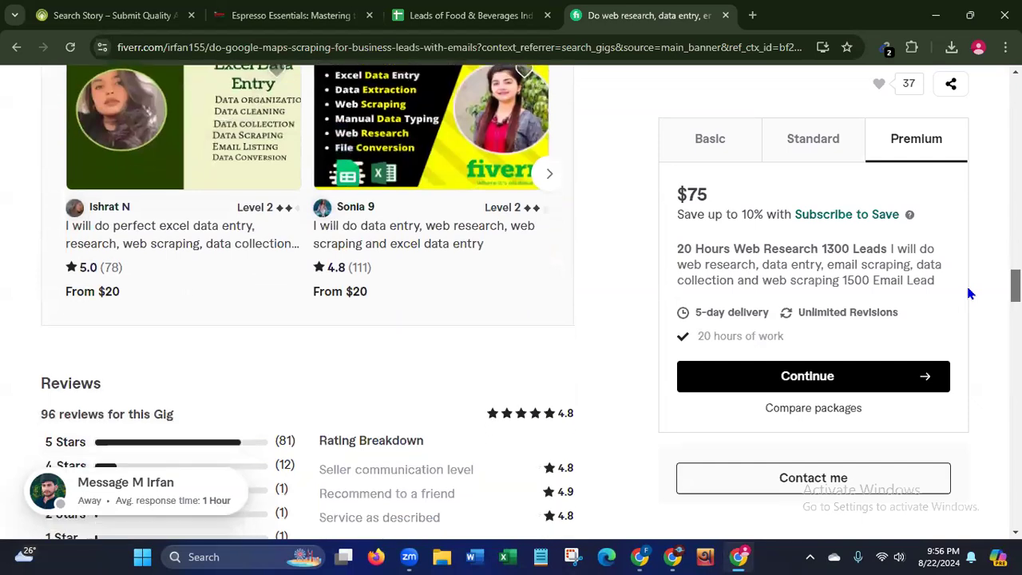
scroll(970, 294, "down", 1)
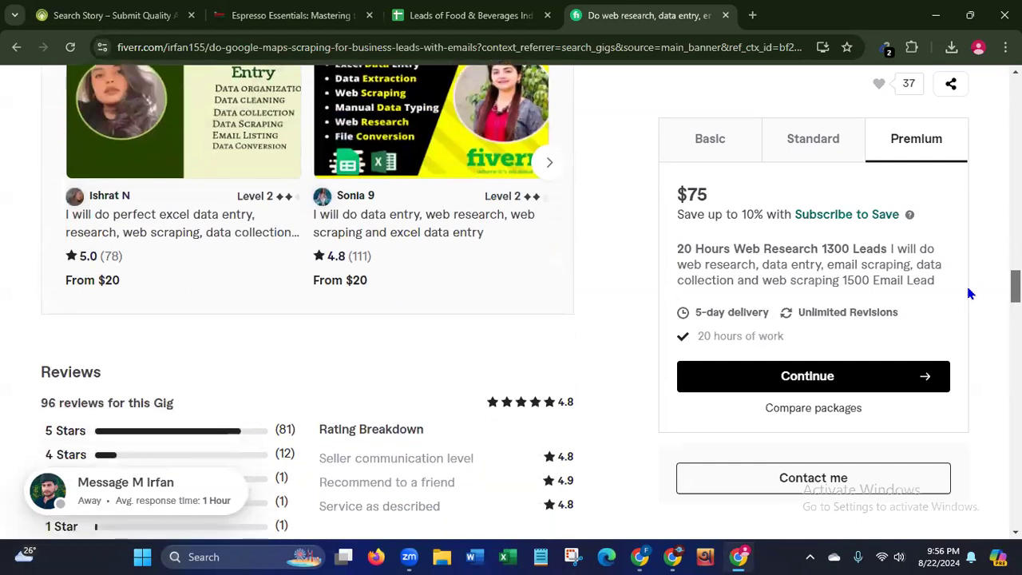
scroll(967, 281, "up", 2)
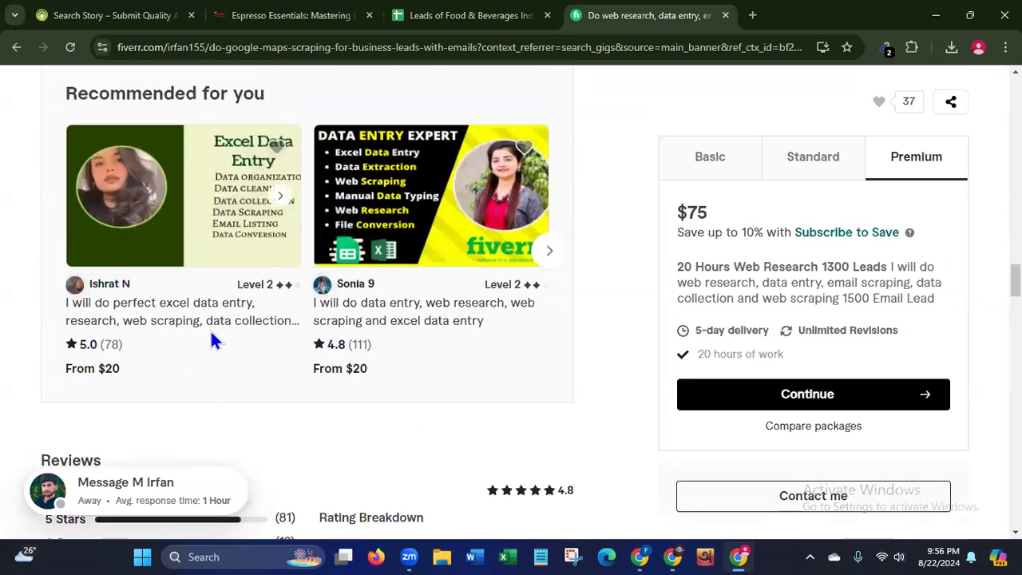
- Open the recommended Excel data entry, research and web scraping gig and highlight the service keywords in its title
left_click(213, 322)
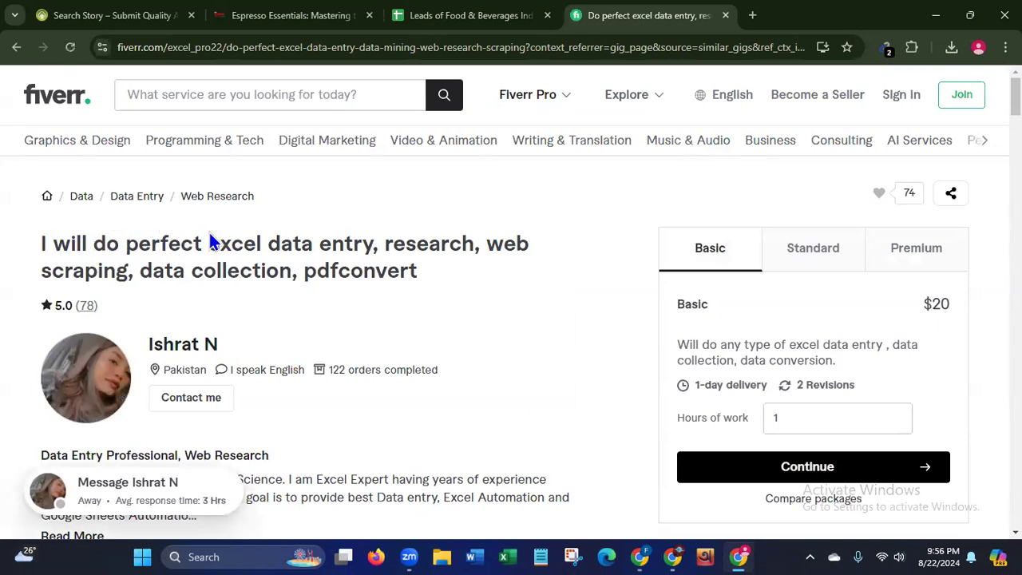
left_click_drag(210, 244, 539, 275)
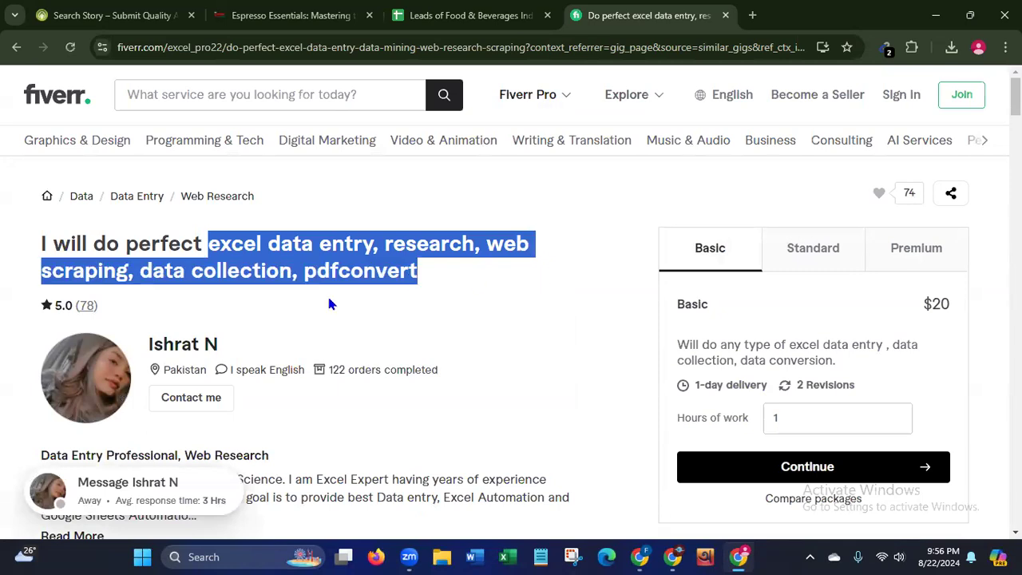
left_click(559, 360)
- Examine the Excel data entry gig's seller profile, description, industries, package comparison and recommended services
scroll(559, 359, "down", 3)
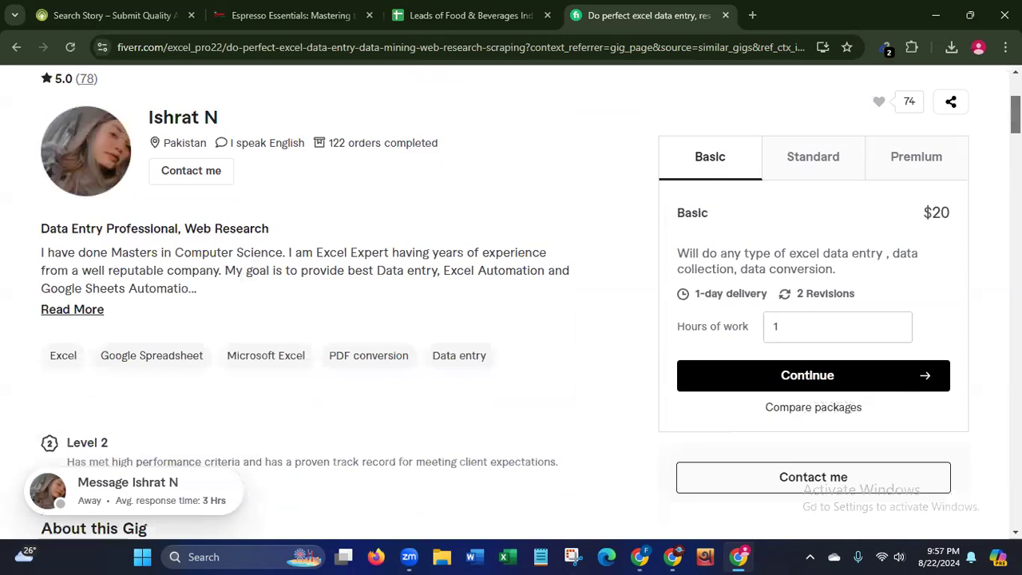
scroll(529, 302, "down", 1)
scroll(319, 304, "down", 4)
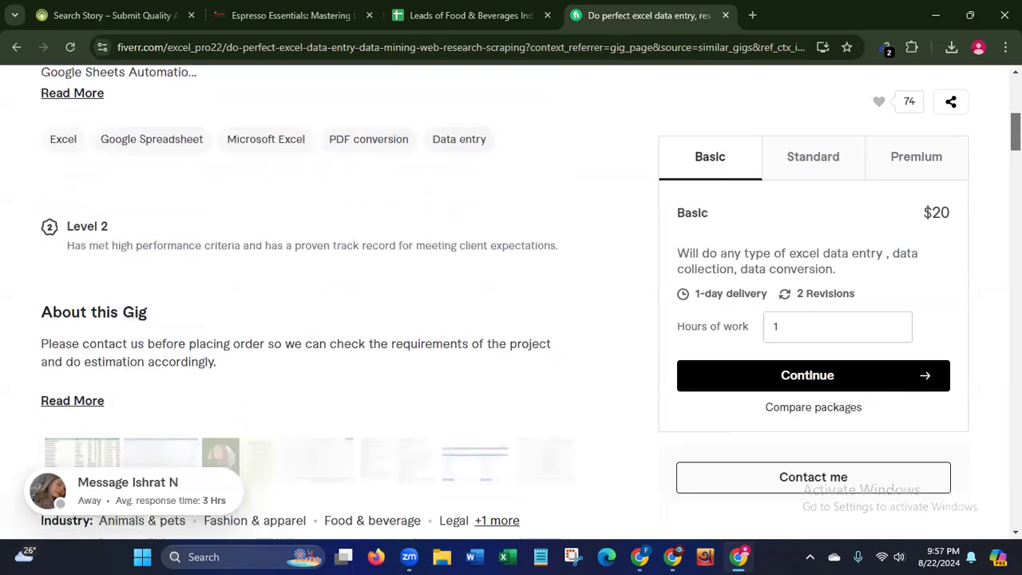
scroll(320, 303, "down", 1)
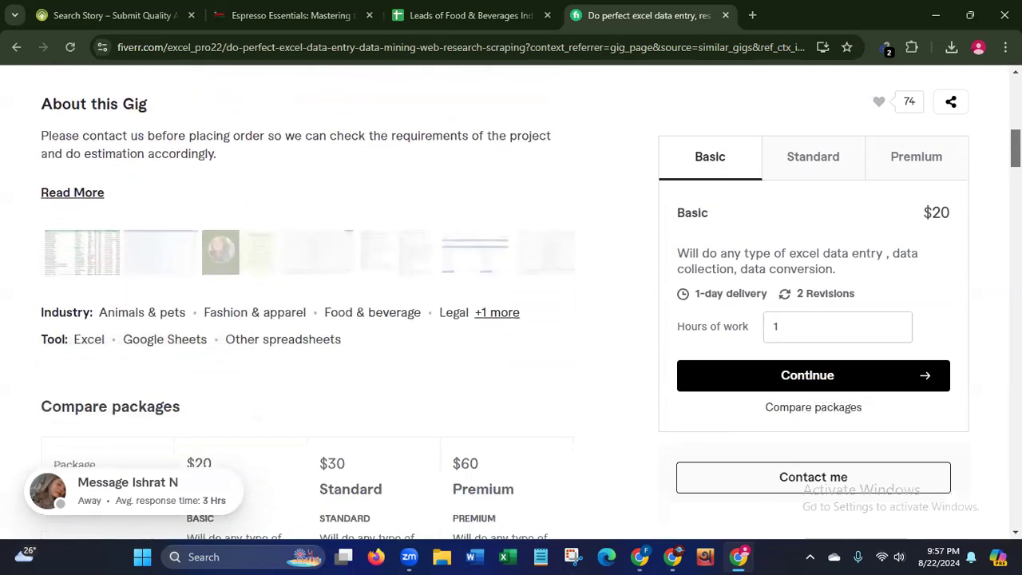
scroll(988, 200, "down", 8)
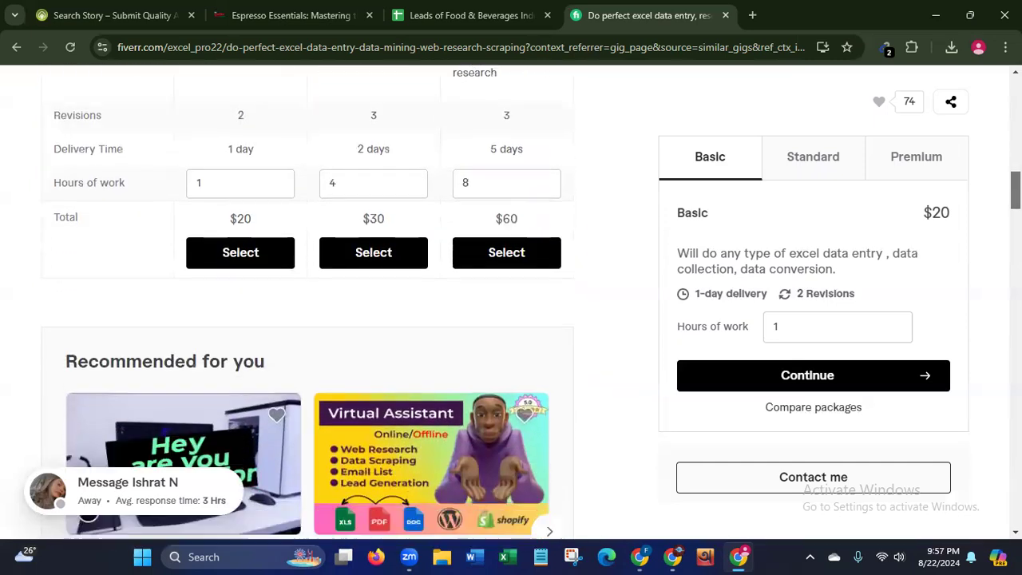
scroll(988, 200, "down", 2)
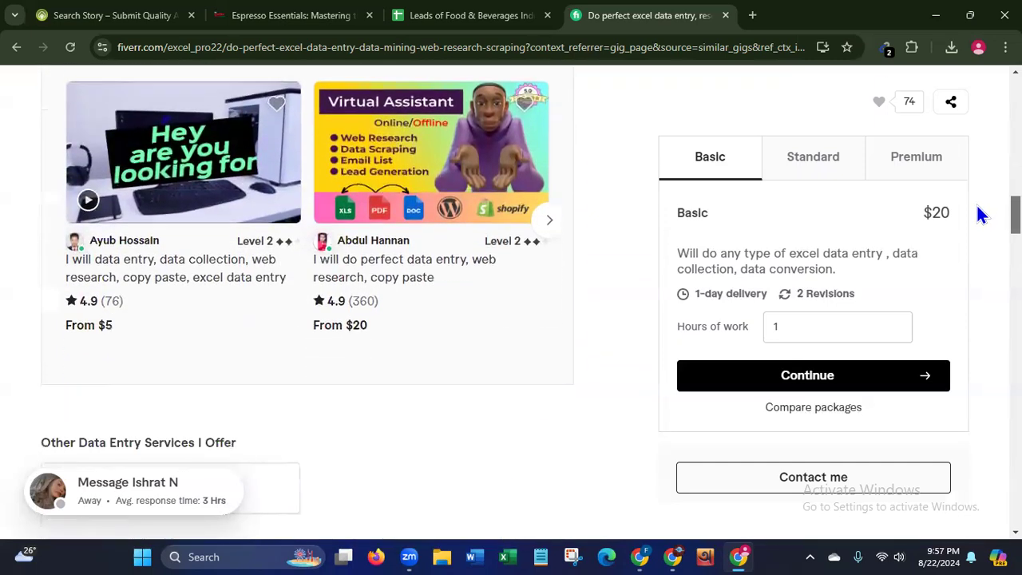
- Read the buyer reviews of the Excel data entry gig, including each order's price range and duration
scroll(981, 214, "down", 7)
scroll(963, 252, "down", 4)
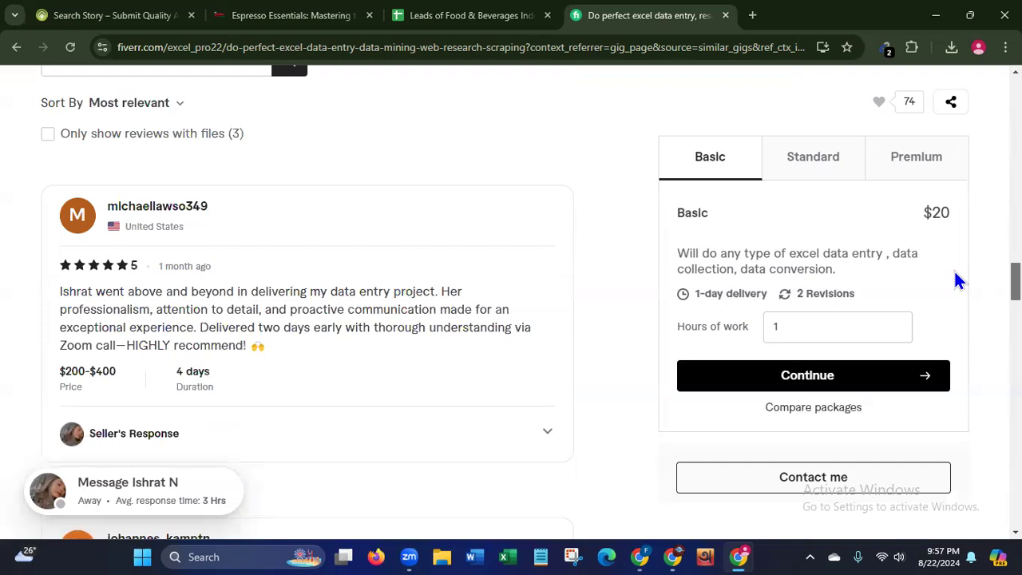
scroll(955, 275, "down", 7)
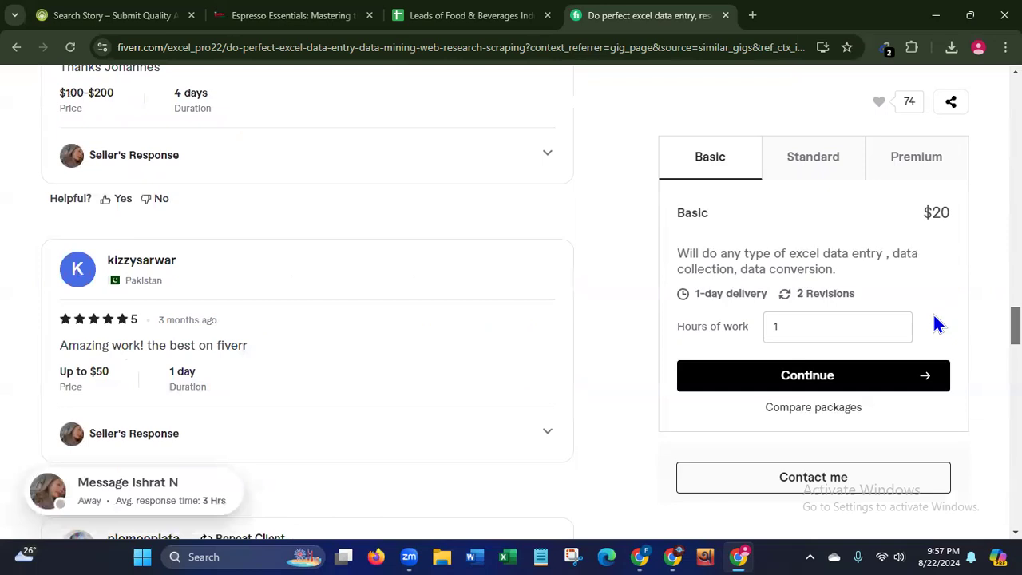
scroll(939, 323, "up", 2)
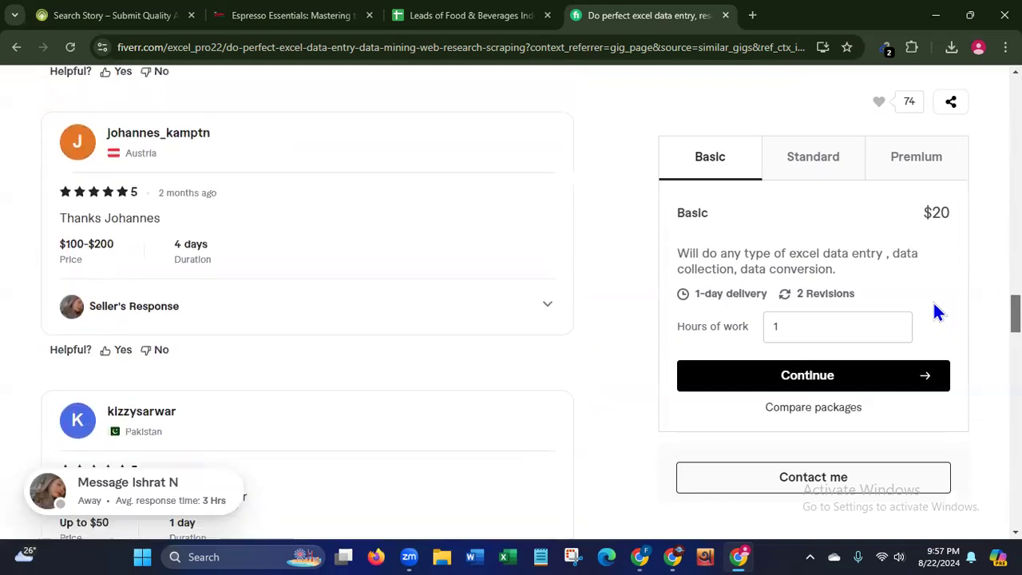
scroll(938, 312, "up", 4)
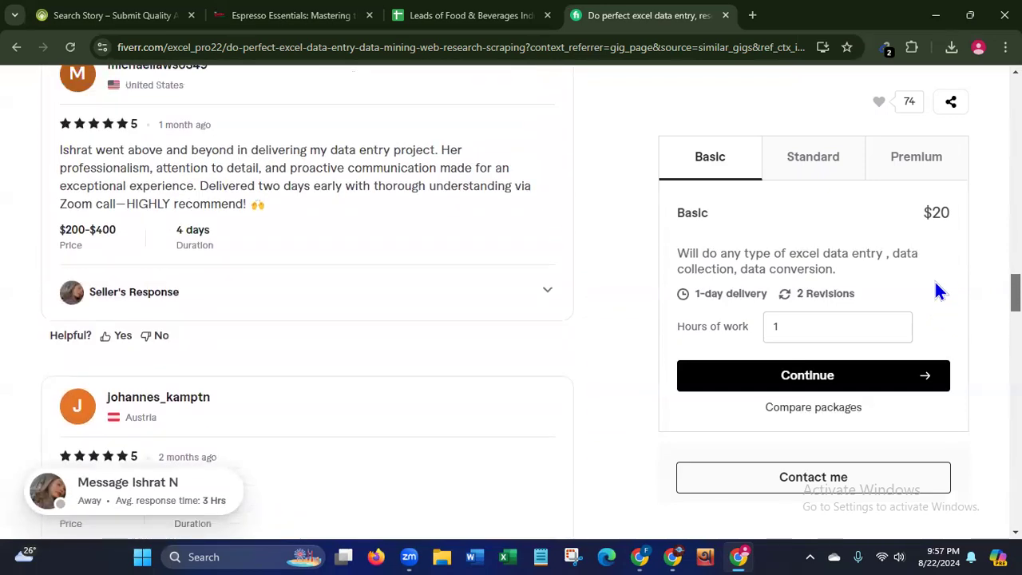
scroll(939, 275, "up", 2)
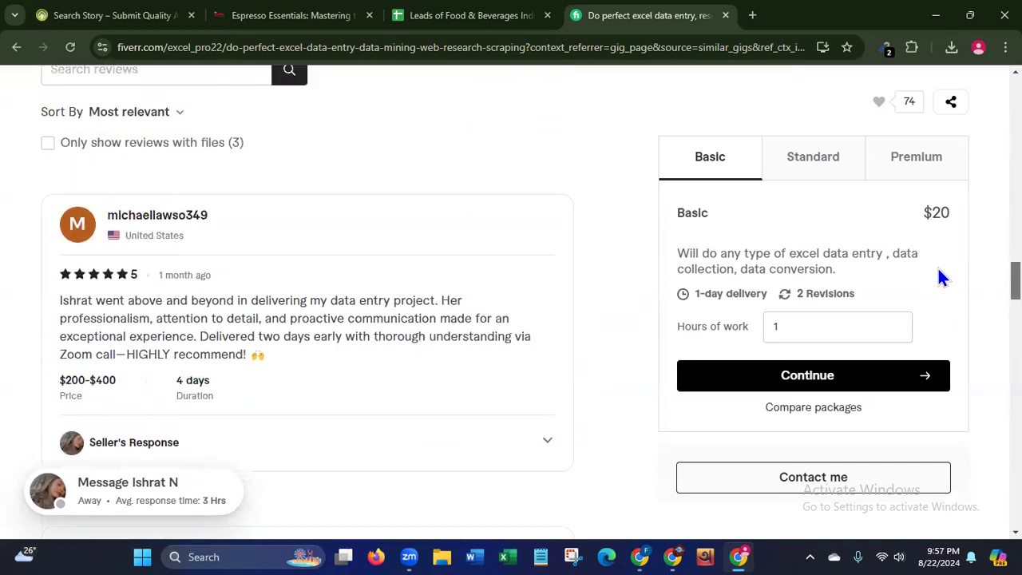
- Review the gig's rating summary and title again, then return to its sample images, industries and package comparison
scroll(940, 268, "up", 10)
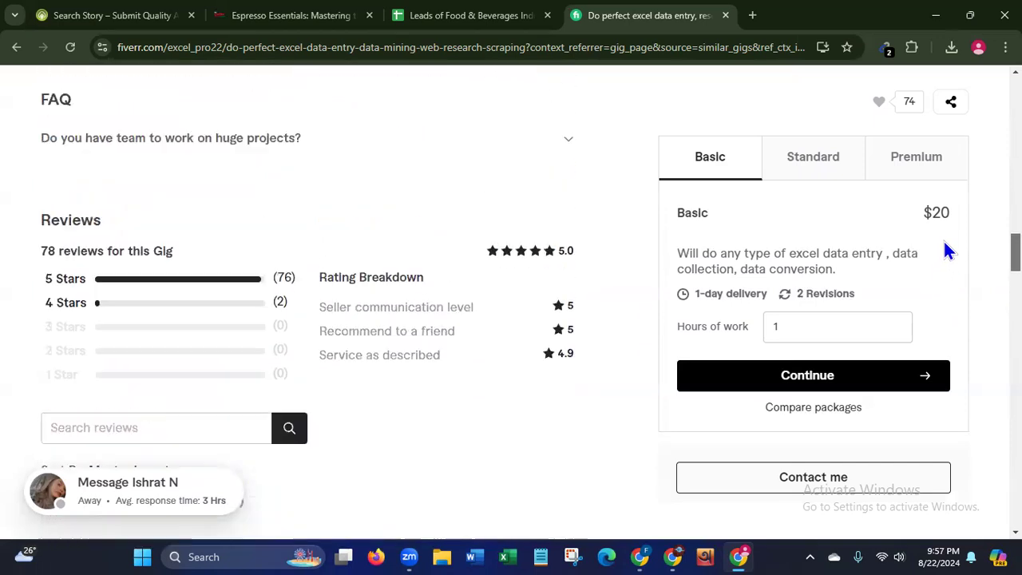
scroll(960, 160, "up", 10)
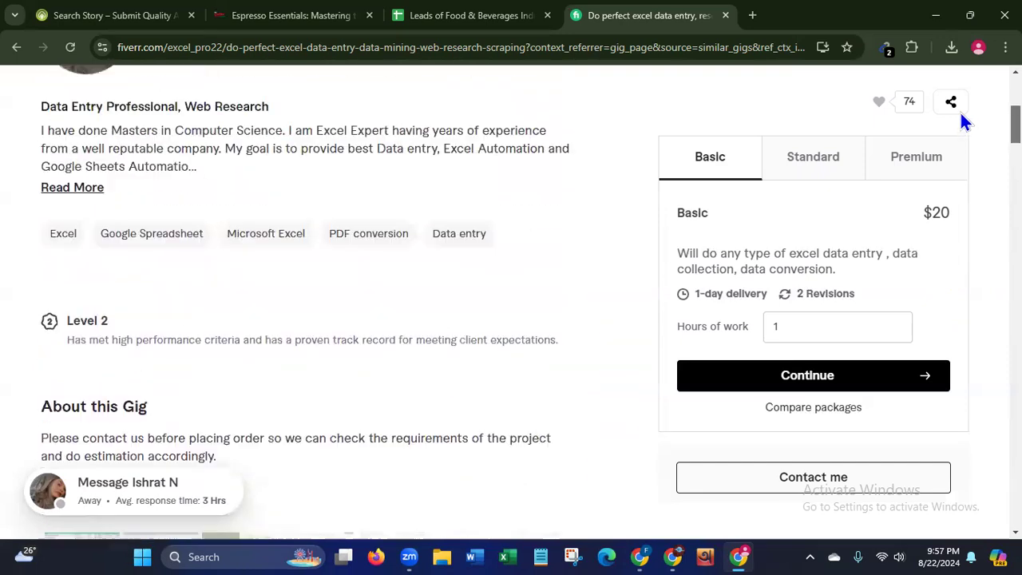
scroll(962, 92, "up", 2)
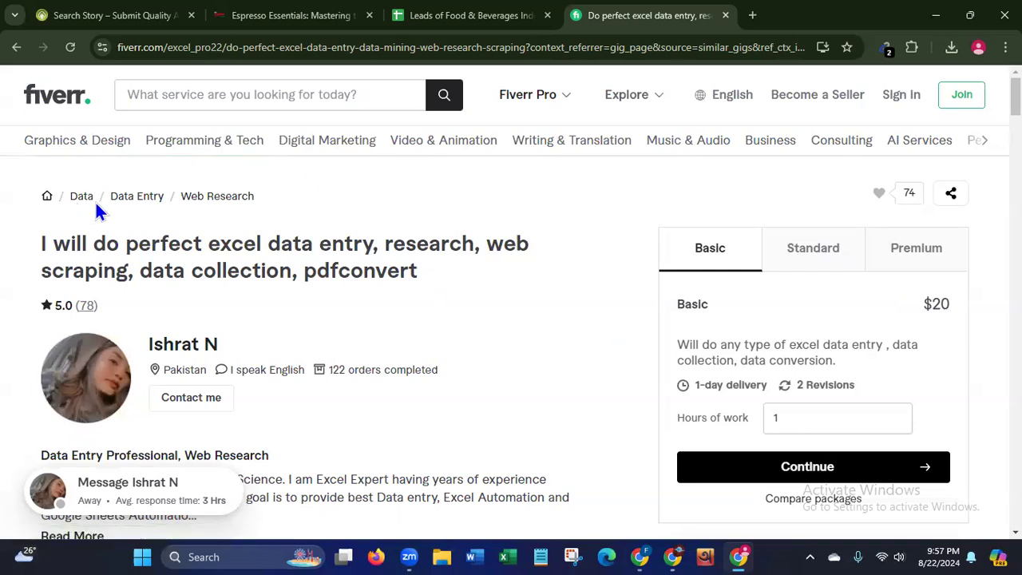
scroll(103, 237, "down", 5)
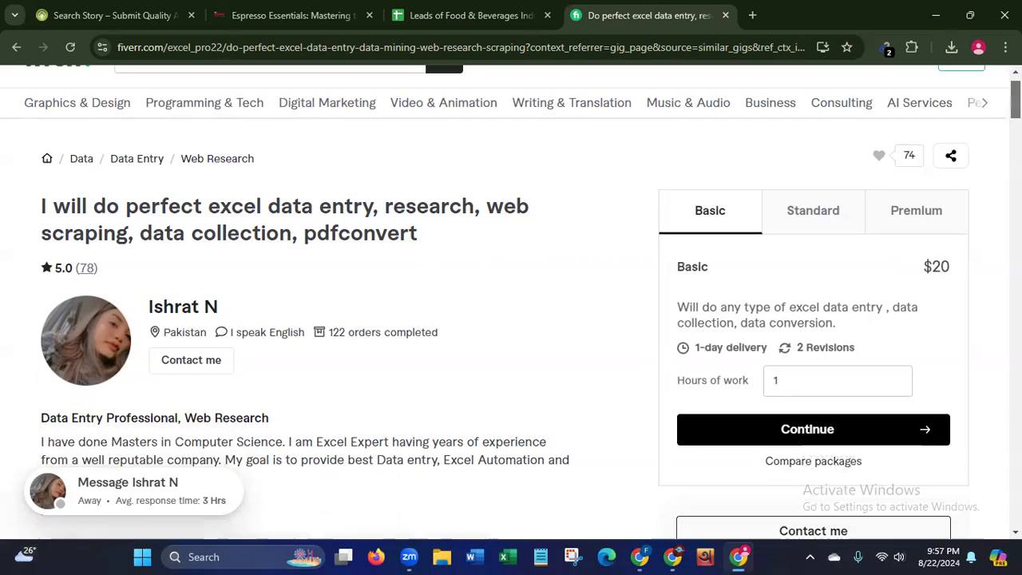
scroll(990, 168, "down", 4)
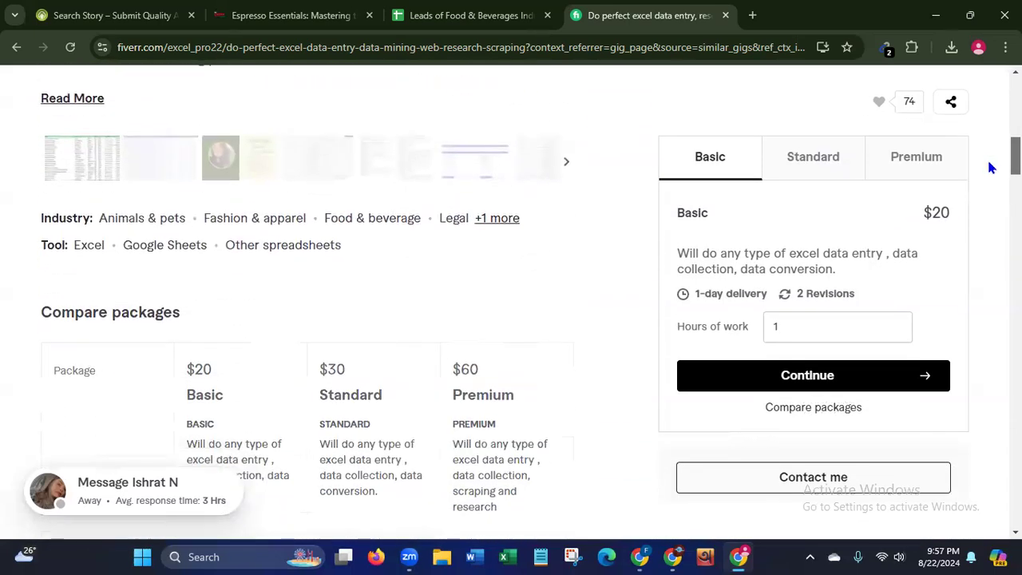
- View the gig's sample work images at full size, from the farmers market list through to the classical music document
scroll(990, 168, "down", 1)
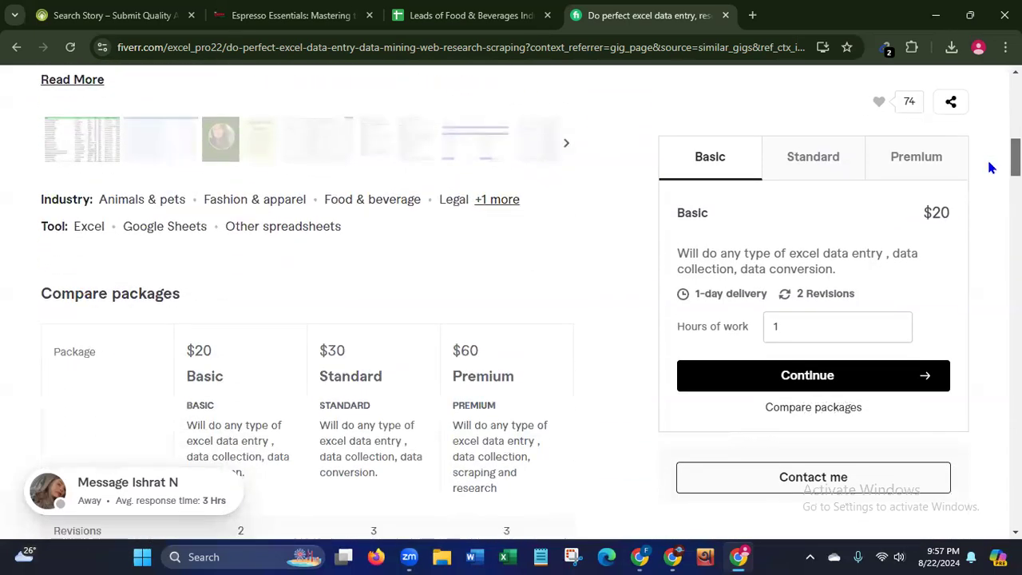
scroll(990, 167, "up", 2)
left_click(565, 278)
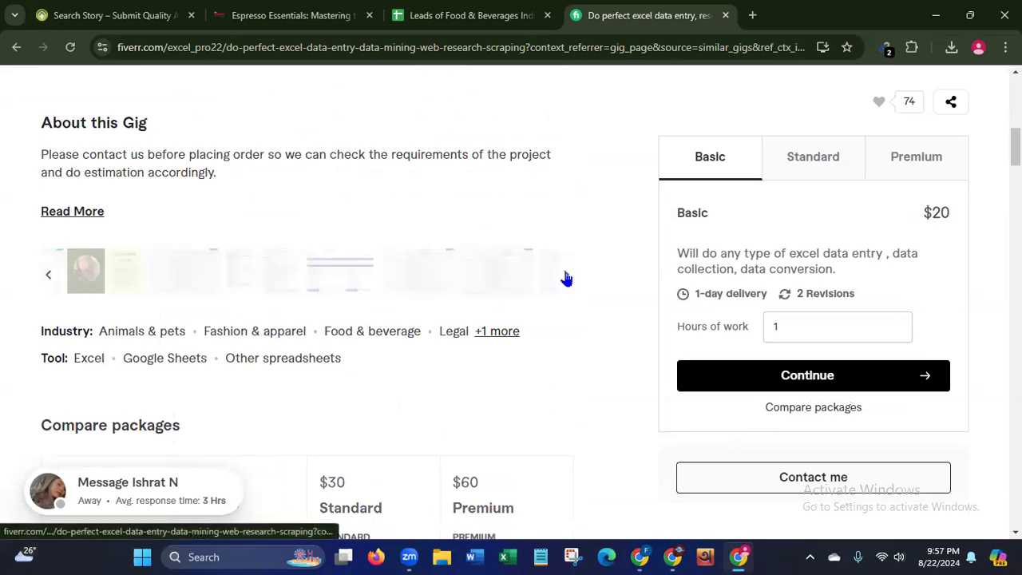
left_click(58, 280)
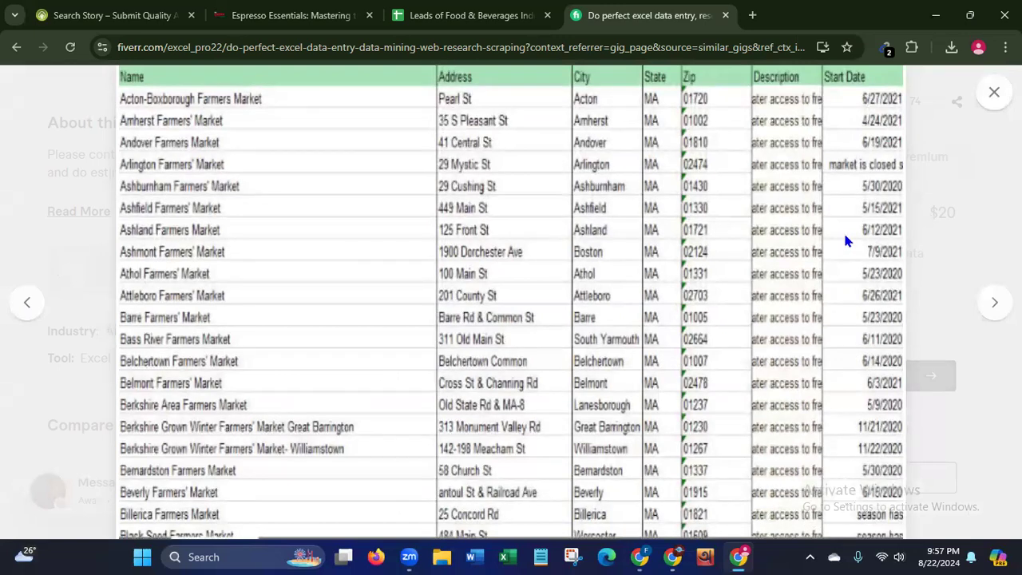
left_click(994, 304)
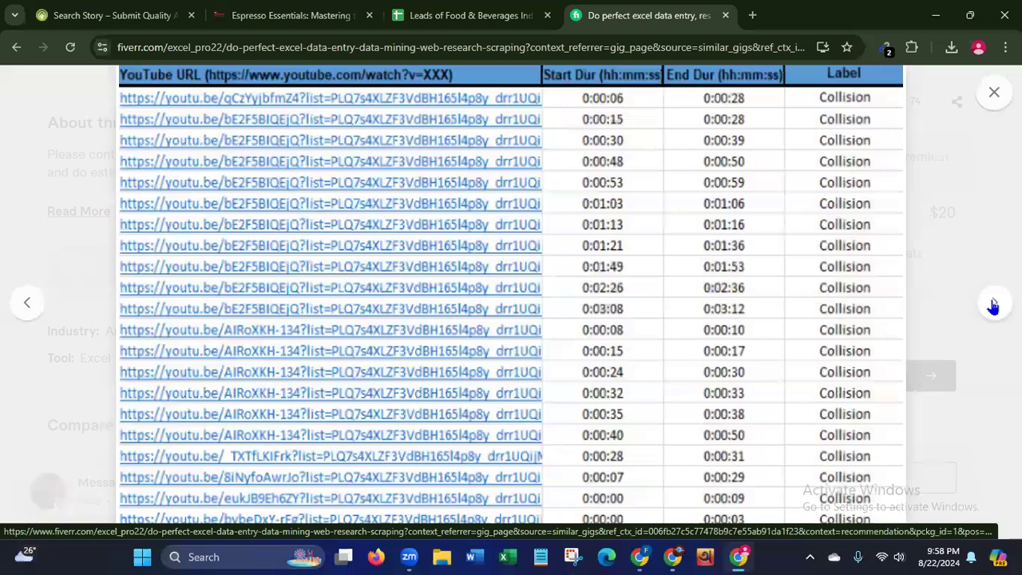
left_click(993, 303)
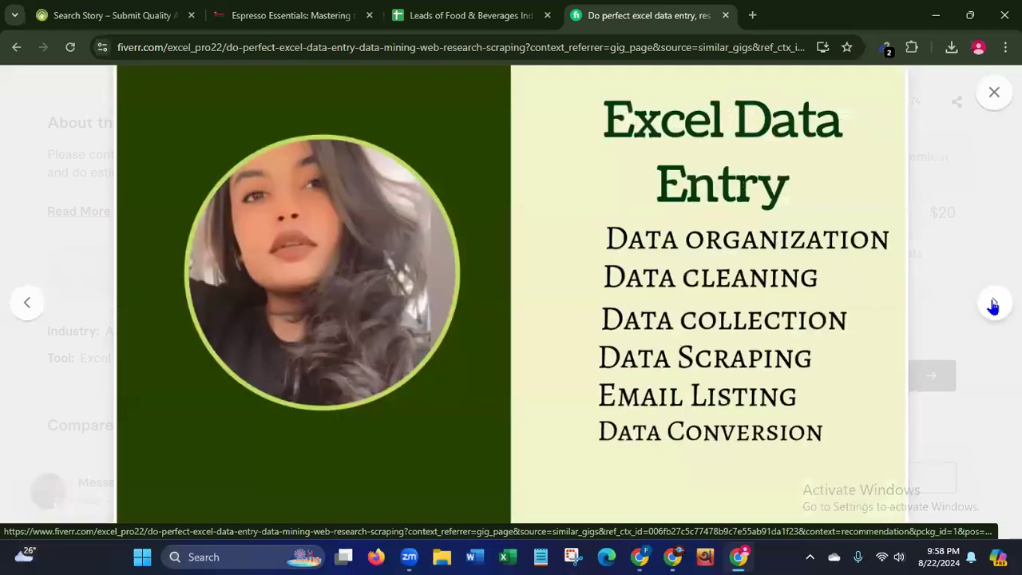
left_click(994, 303)
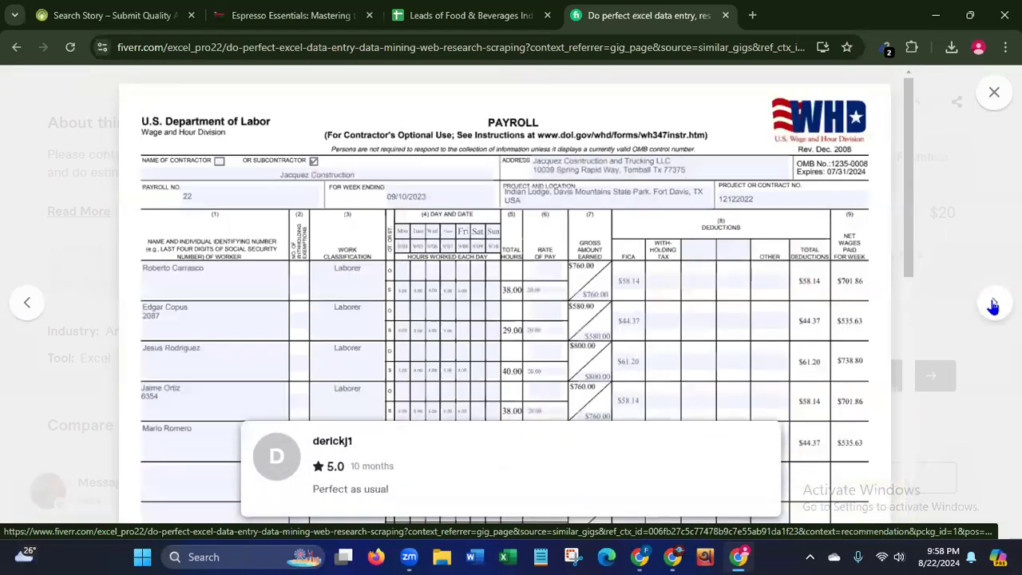
left_click(994, 303)
left_click(994, 303)
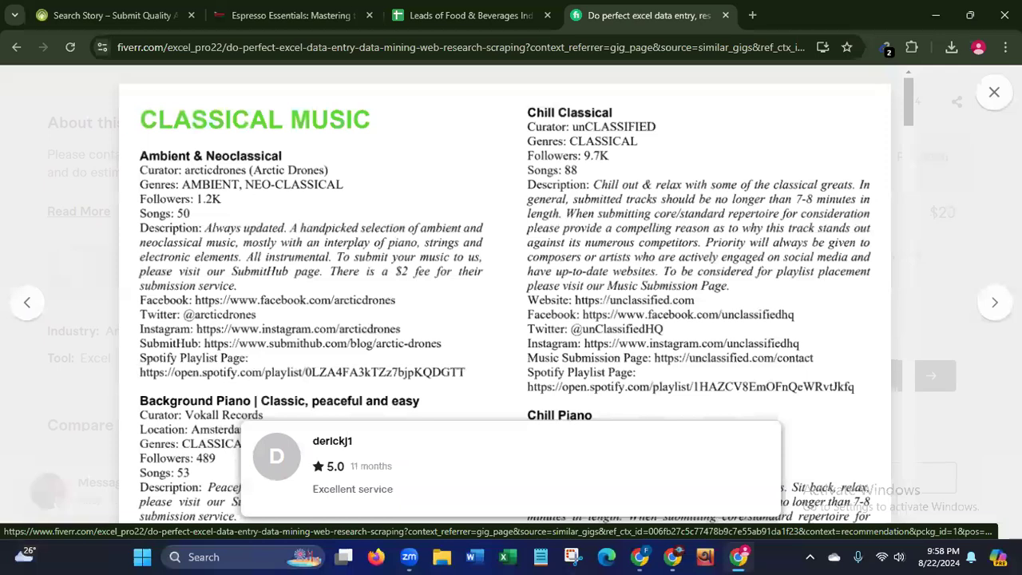
key("Escape")
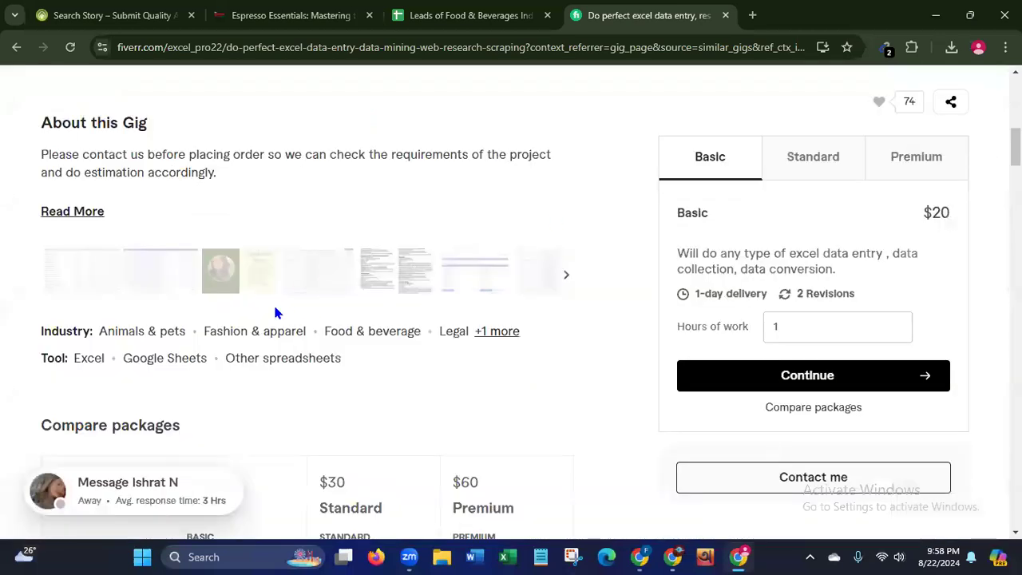
- Close the Fiverr gig page and return to the A2Z Bookmarking story search, dismissing the GoDaddy advertisement
scroll(511, 303, "up", 8)
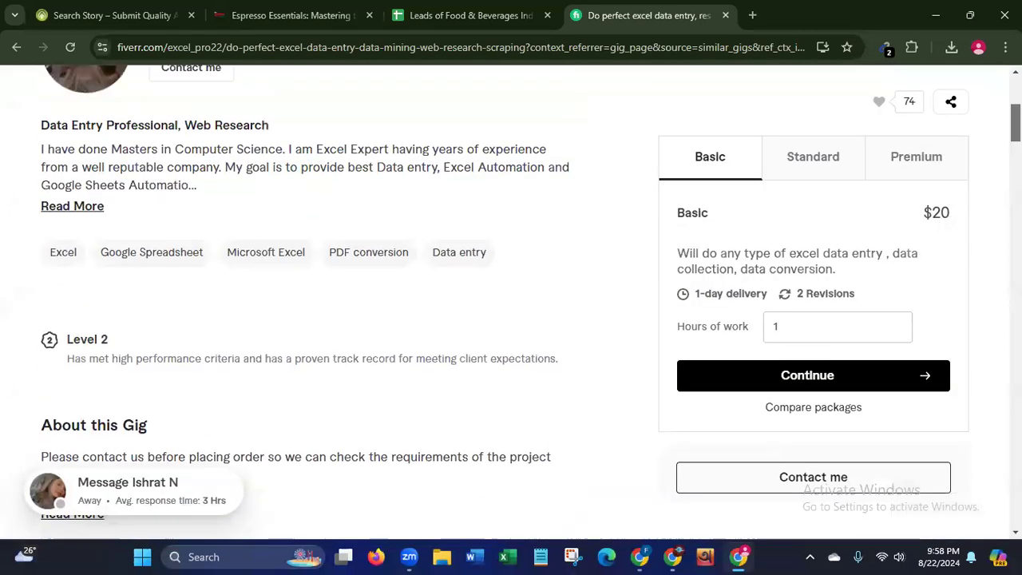
left_click(726, 16)
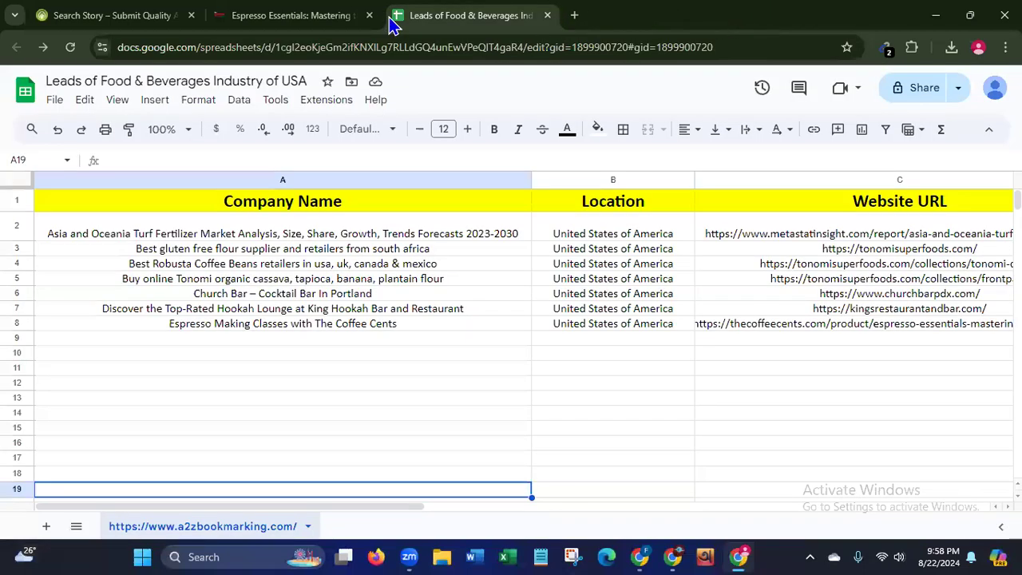
left_click(135, 19)
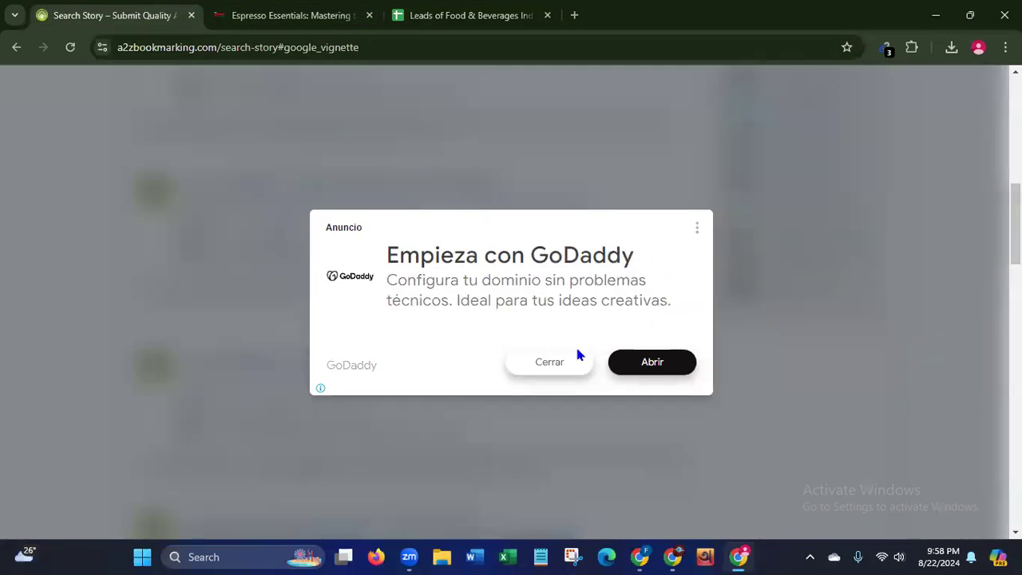
left_click(545, 363)
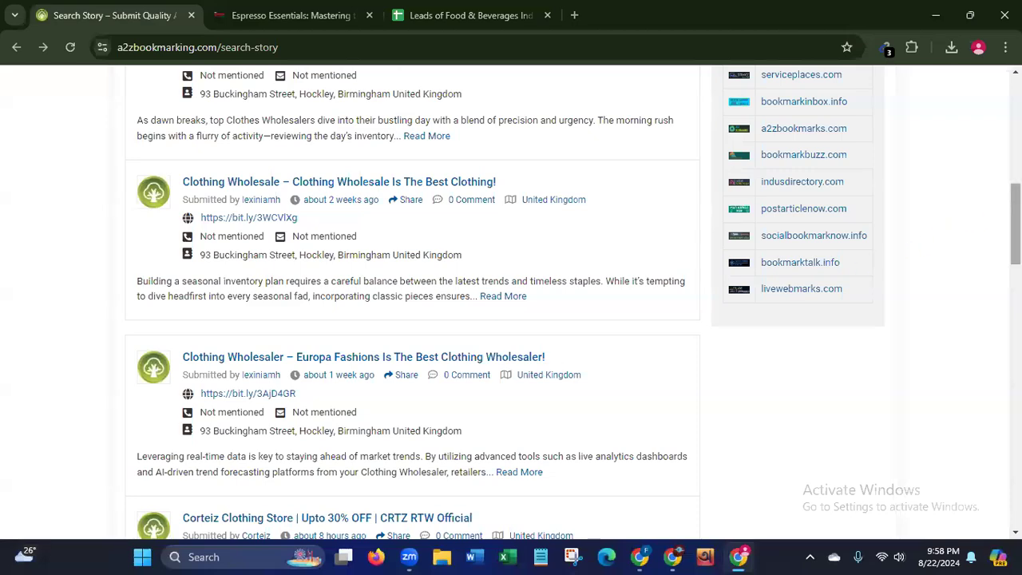
- Look through the United Kingdom Fashion & Jewelry stories and check the email addresses Email Extractor collects from the page
scroll(573, 301, "down", 10)
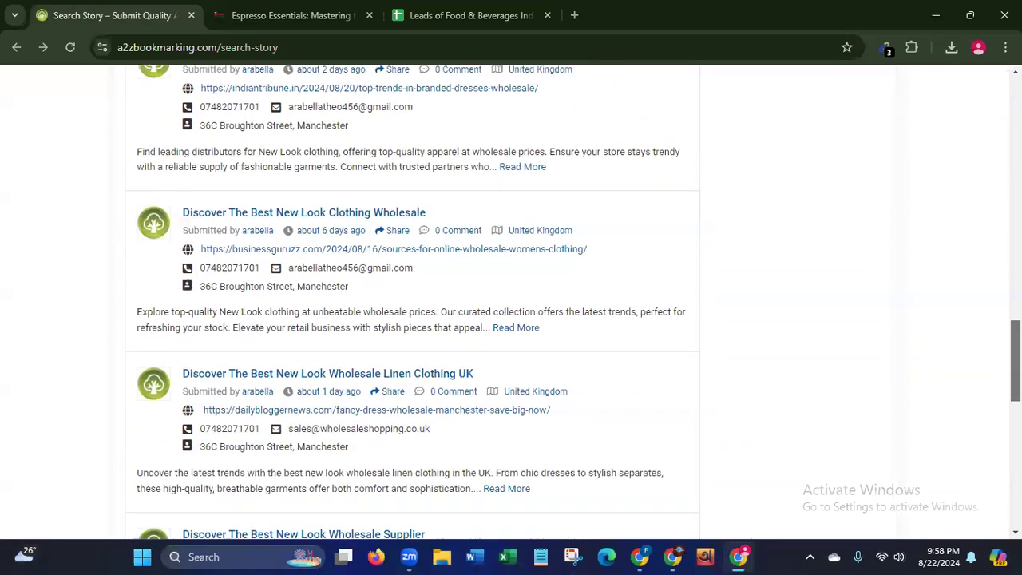
scroll(511, 302, "down", 1)
scroll(512, 302, "up", 20)
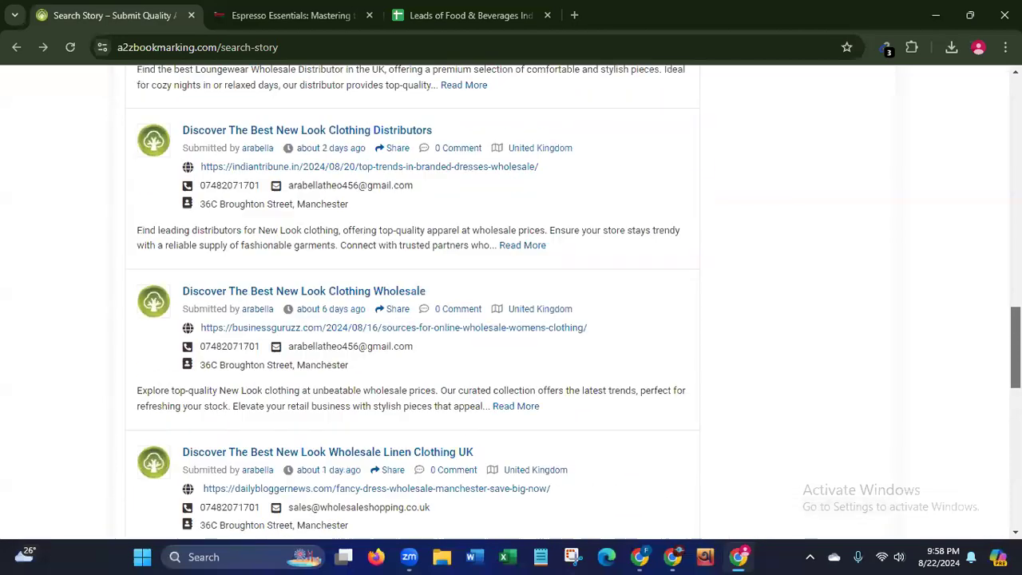
scroll(512, 302, "up", 1)
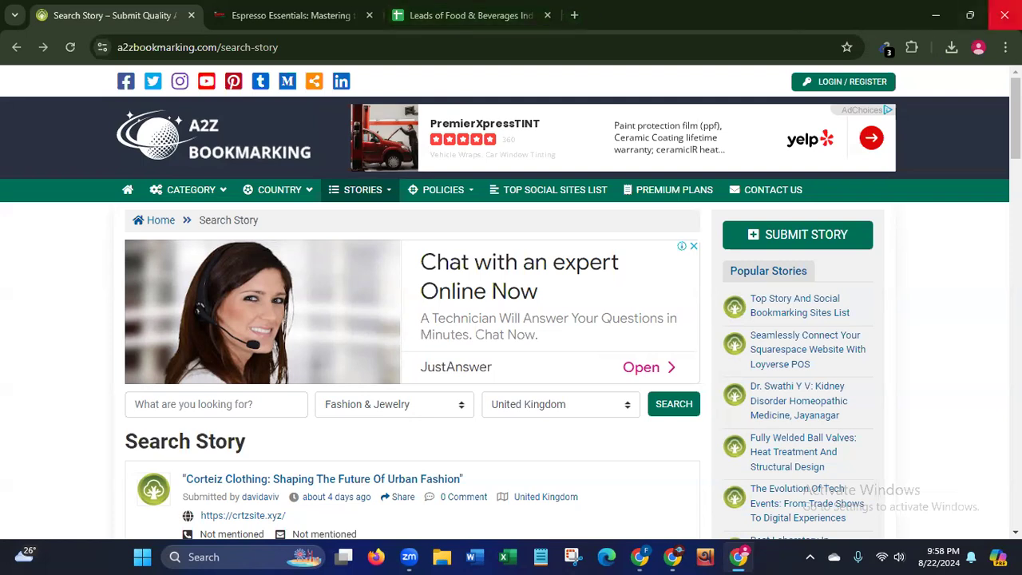
left_click(886, 52)
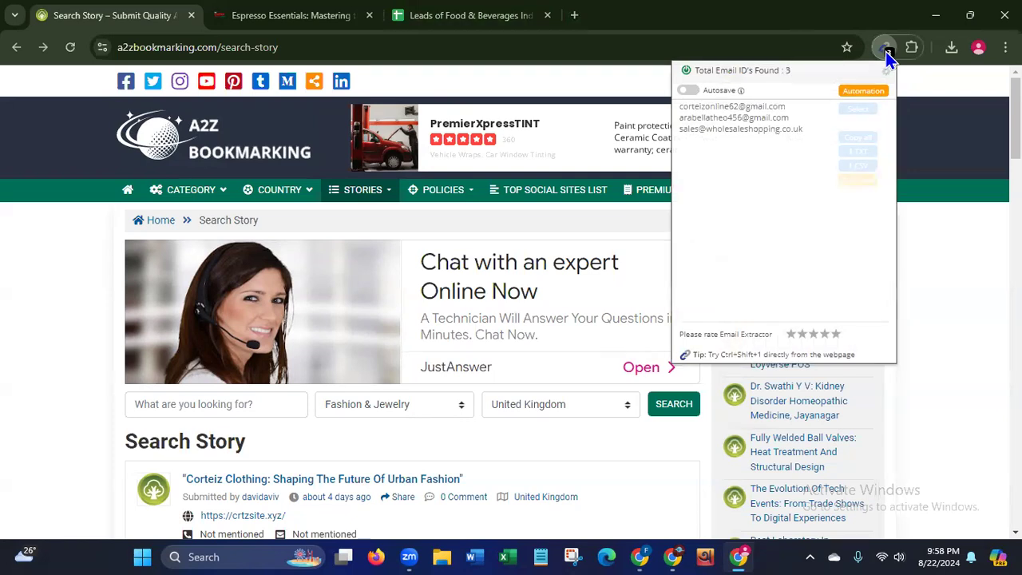
left_click(886, 51)
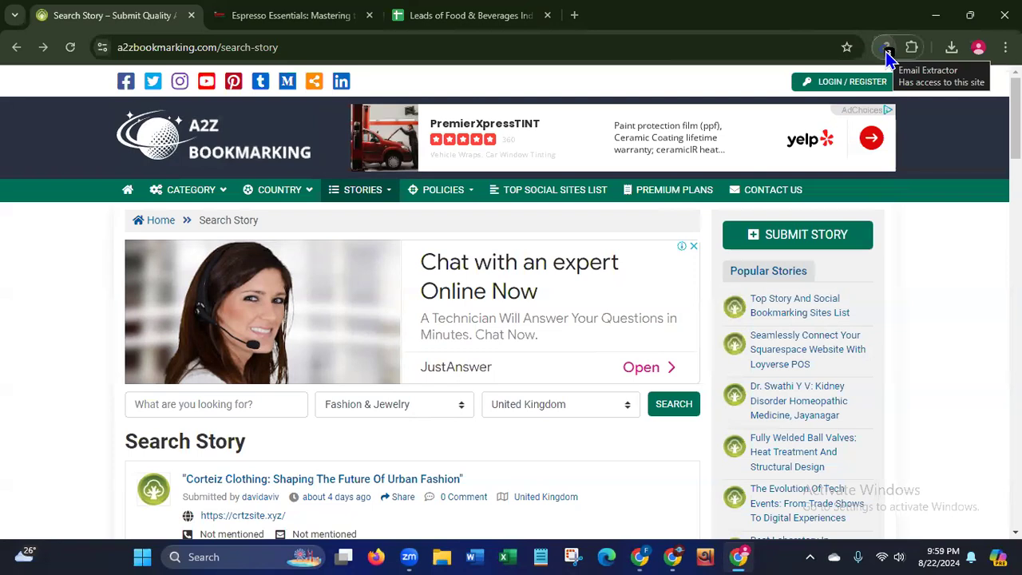
- Disable the Email Extractor extension in the browser's extension management page and close the browser window
left_click(912, 49)
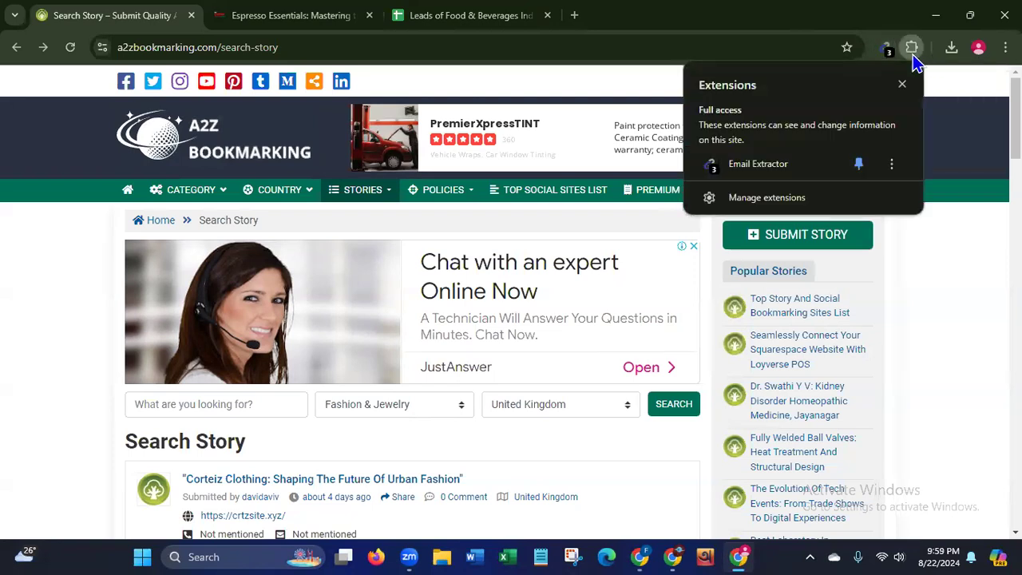
left_click(769, 198)
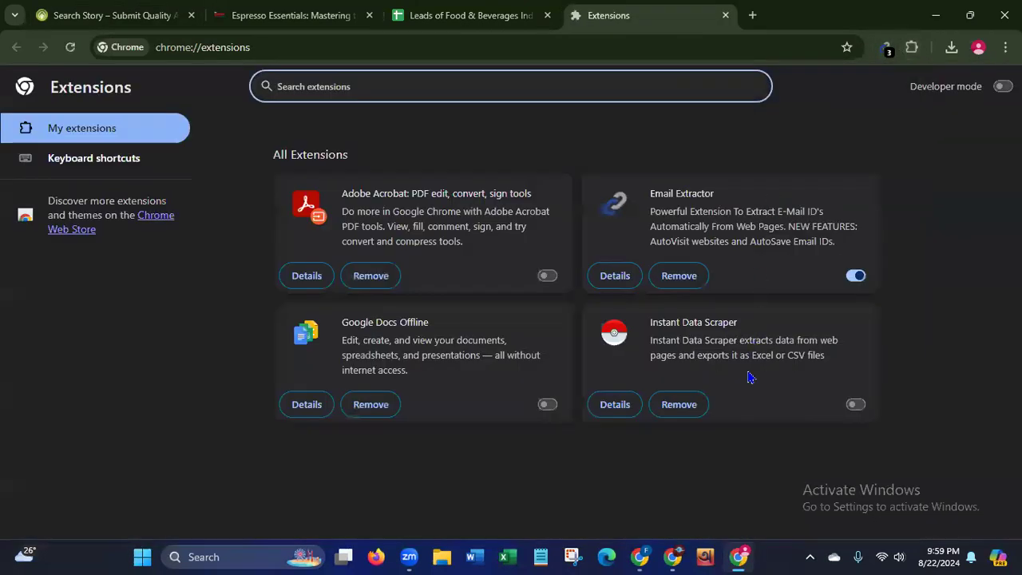
left_click(856, 277)
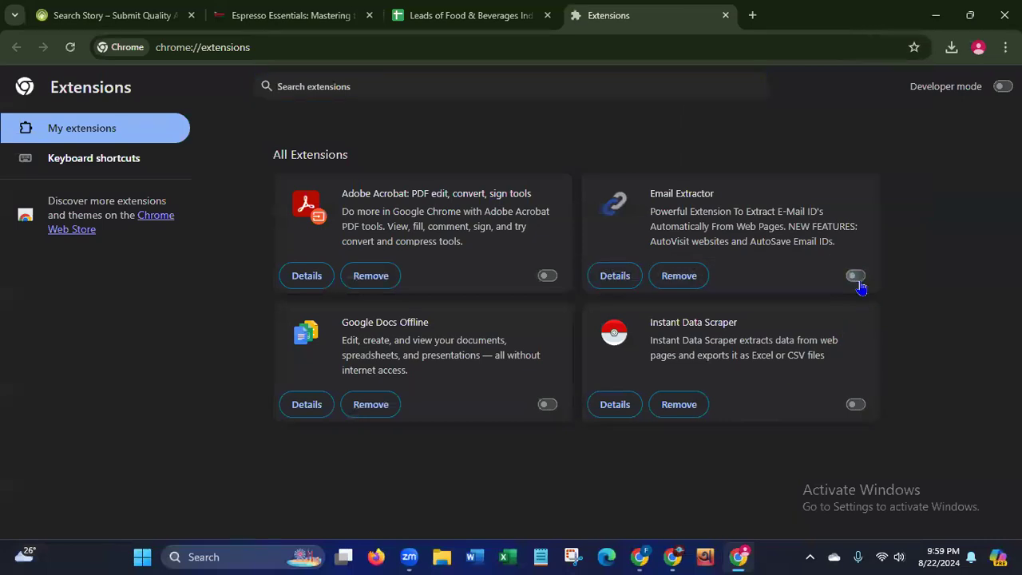
left_click(1004, 16)
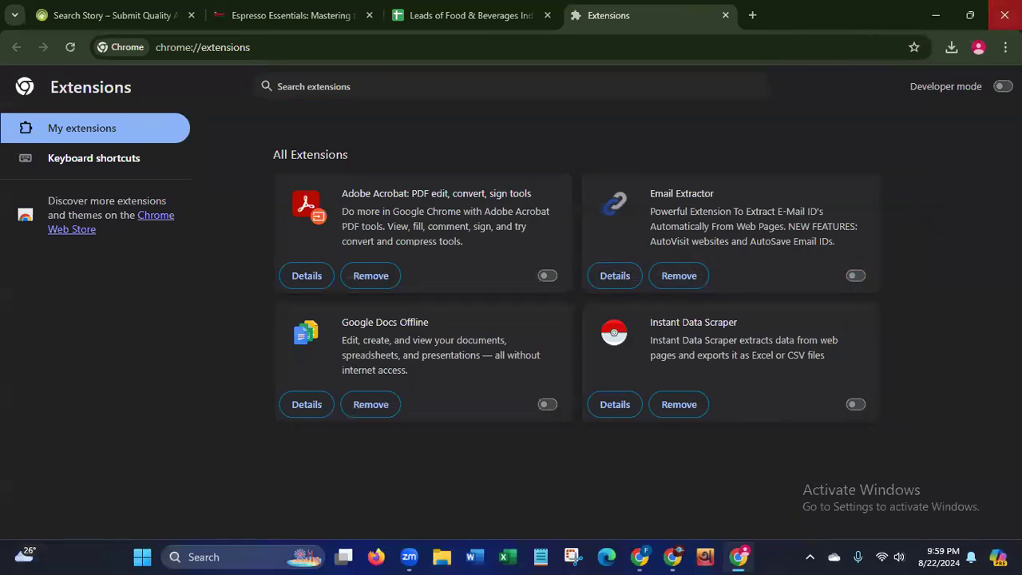
- Refresh the Windows desktop twice
right_click(520, 143)
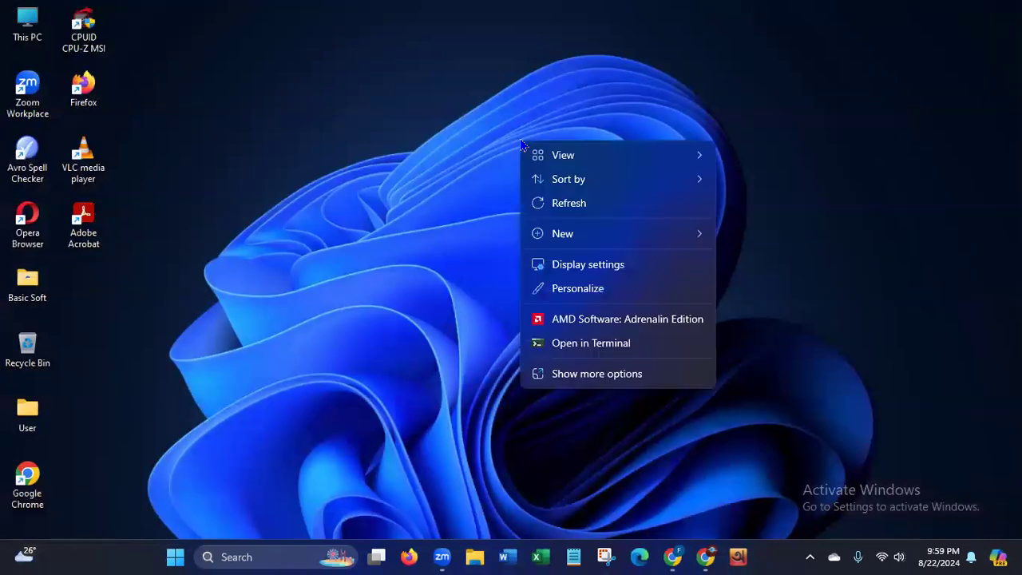
left_click(541, 204)
right_click(541, 207)
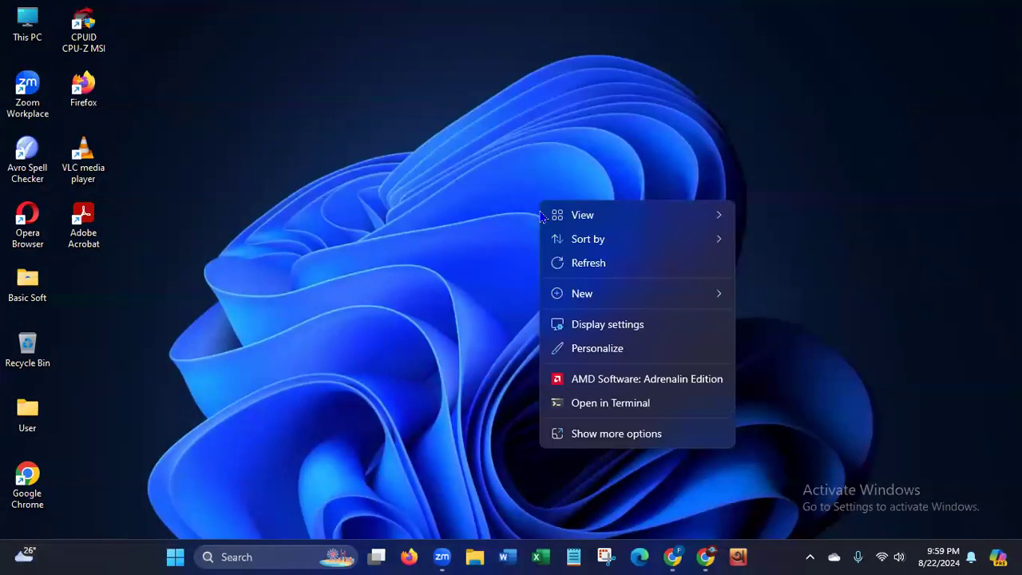
left_click(568, 262)
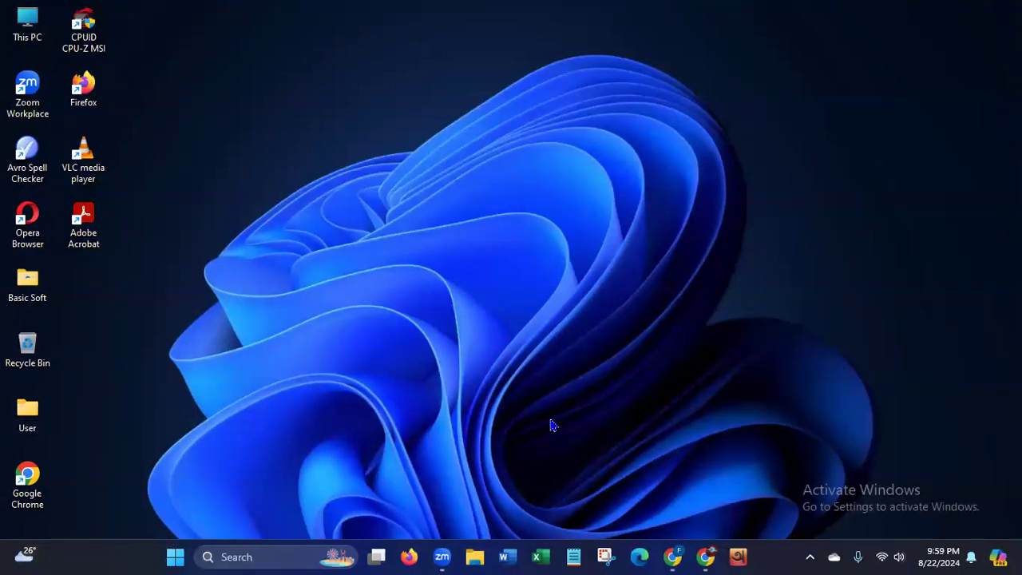